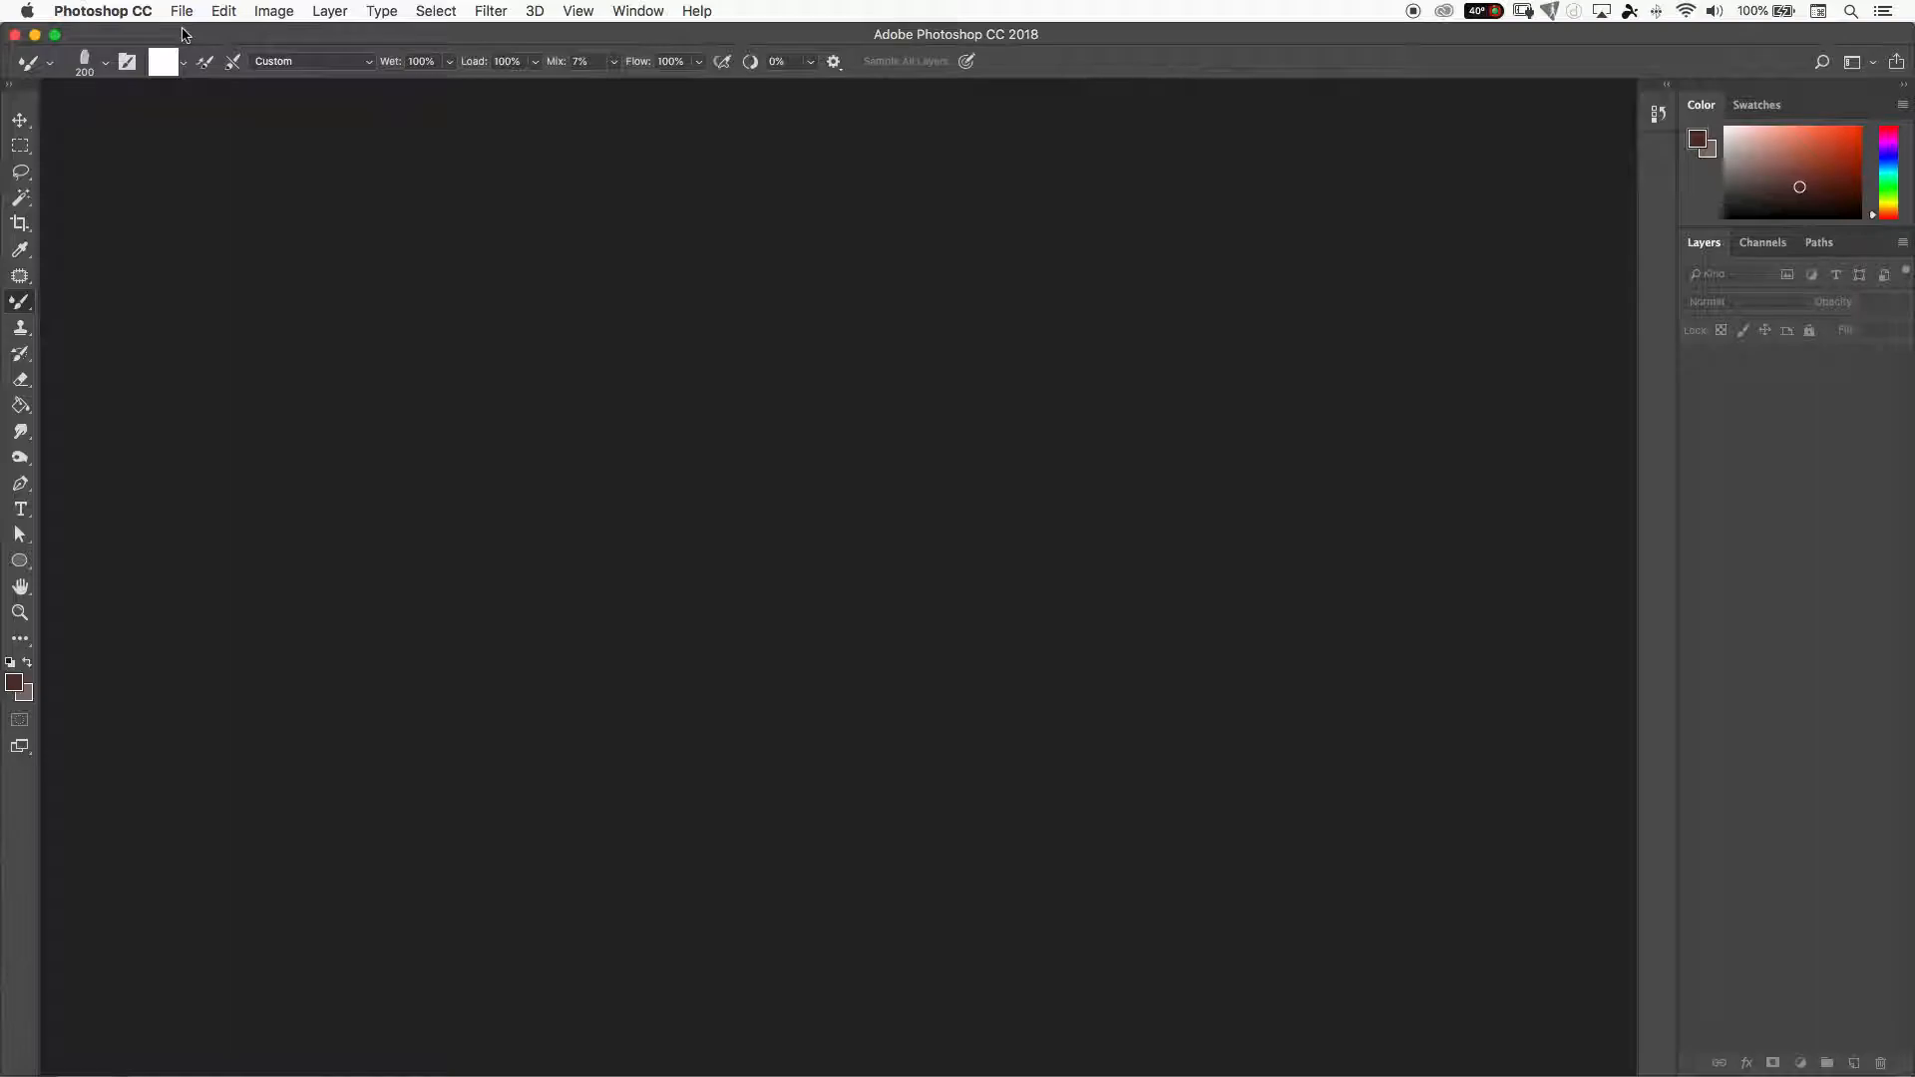
Step: Switch to Safari and preview the "23 Huge Facts About The Big Lebowski" image from the search results
mouse_move(88, 1072)
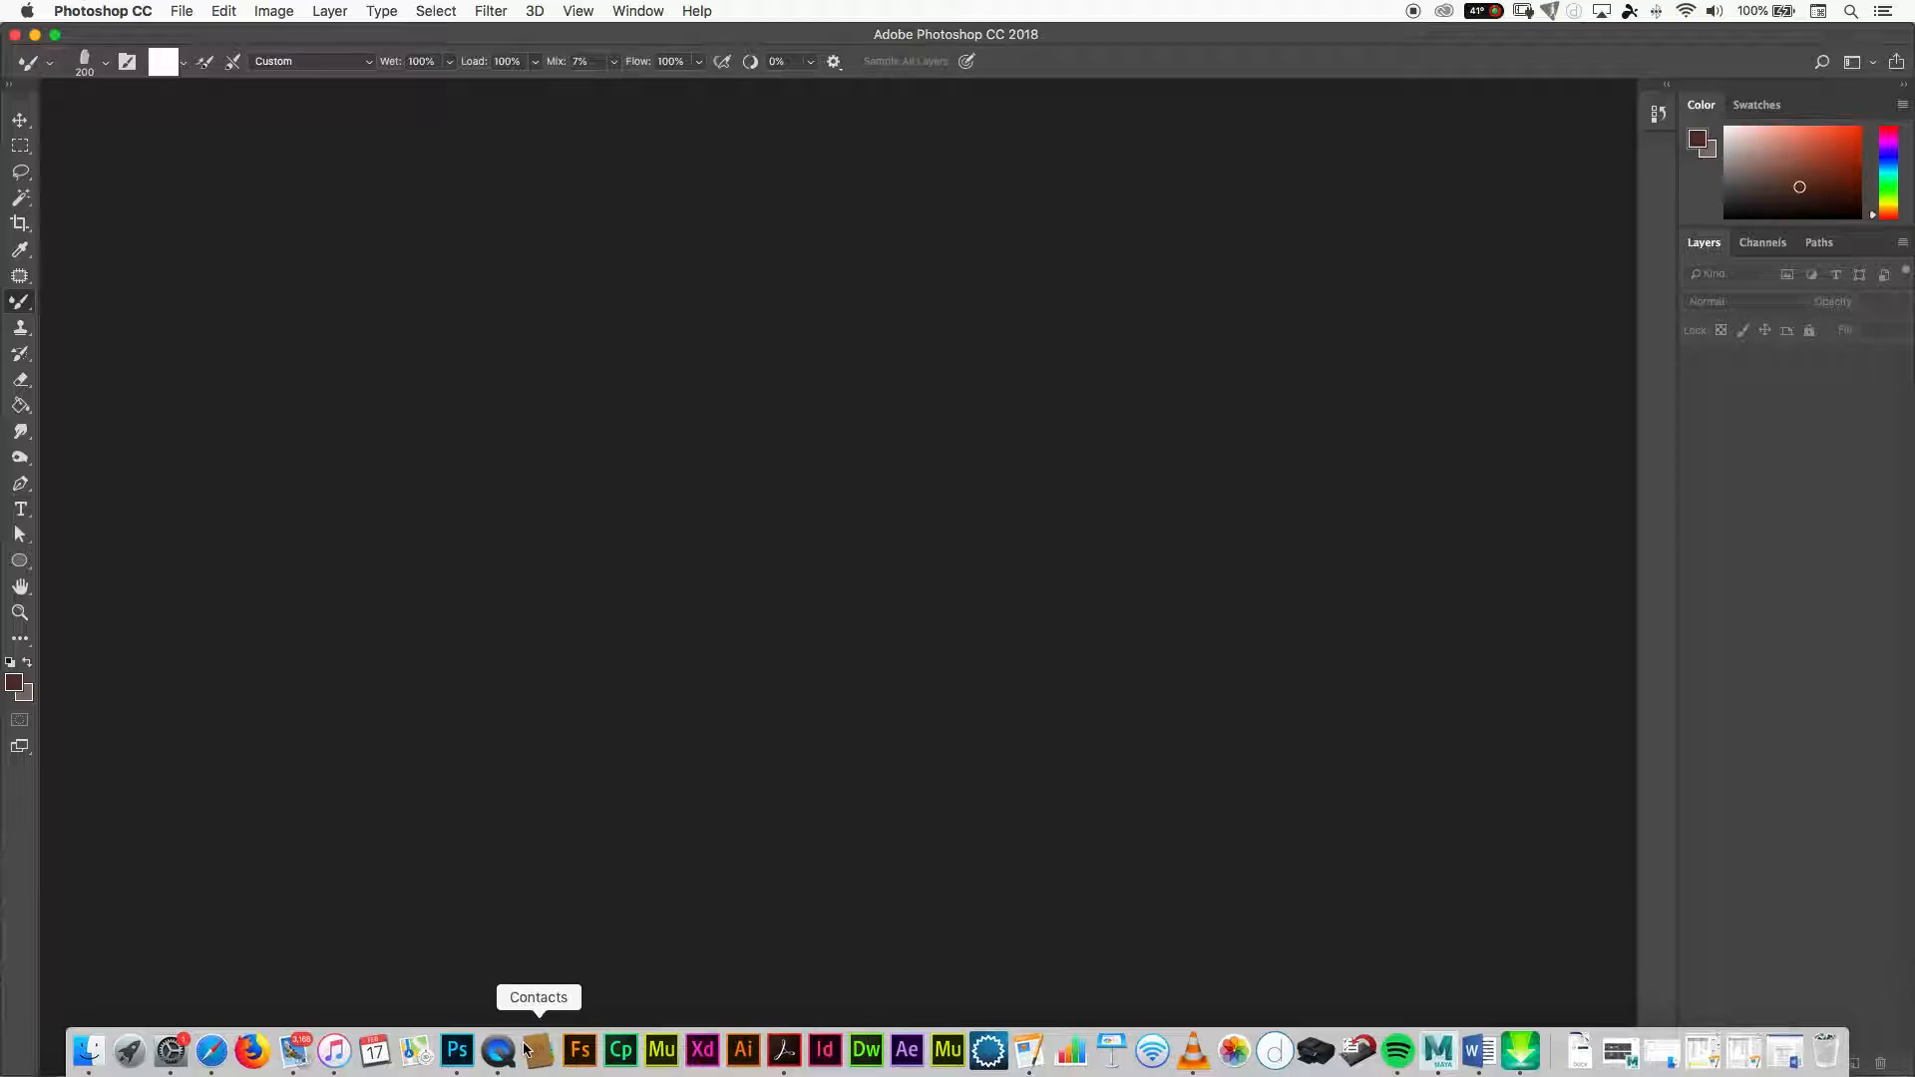
left_click(211, 1051)
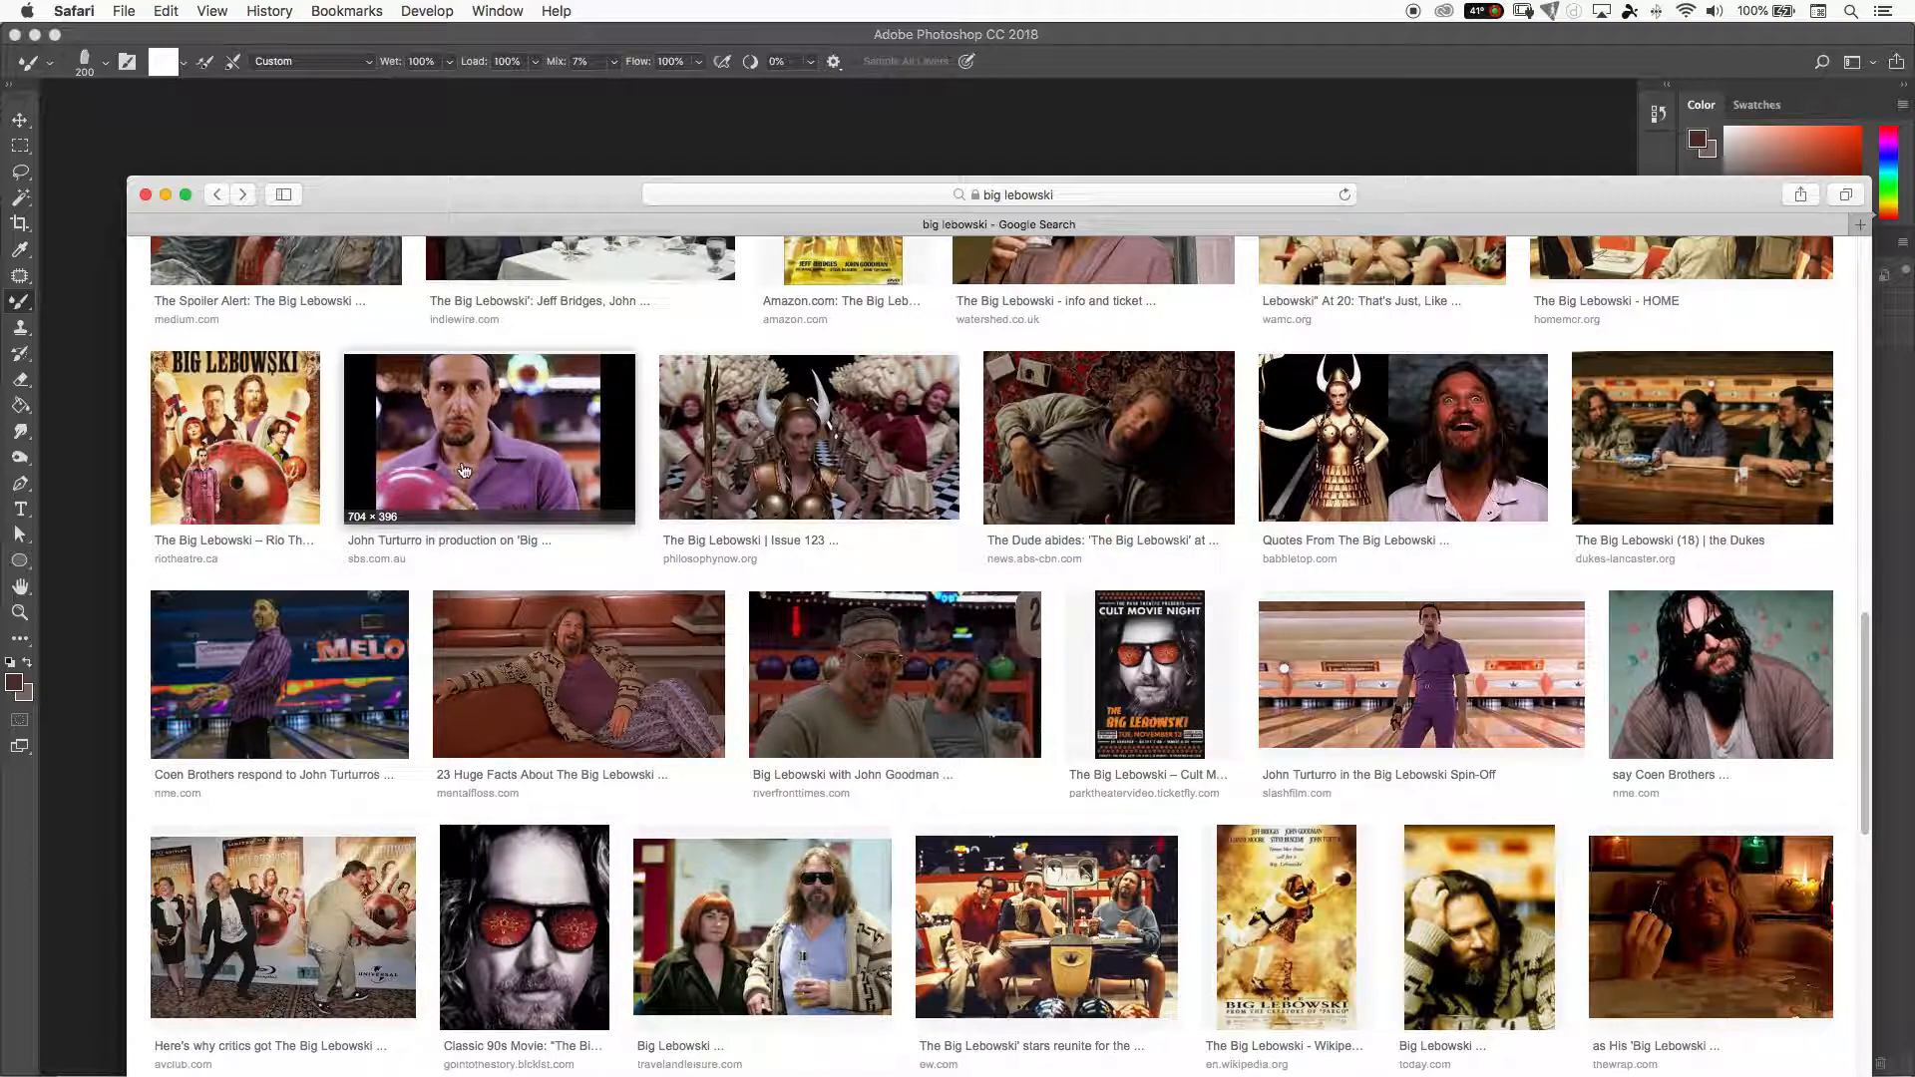
left_click(456, 706)
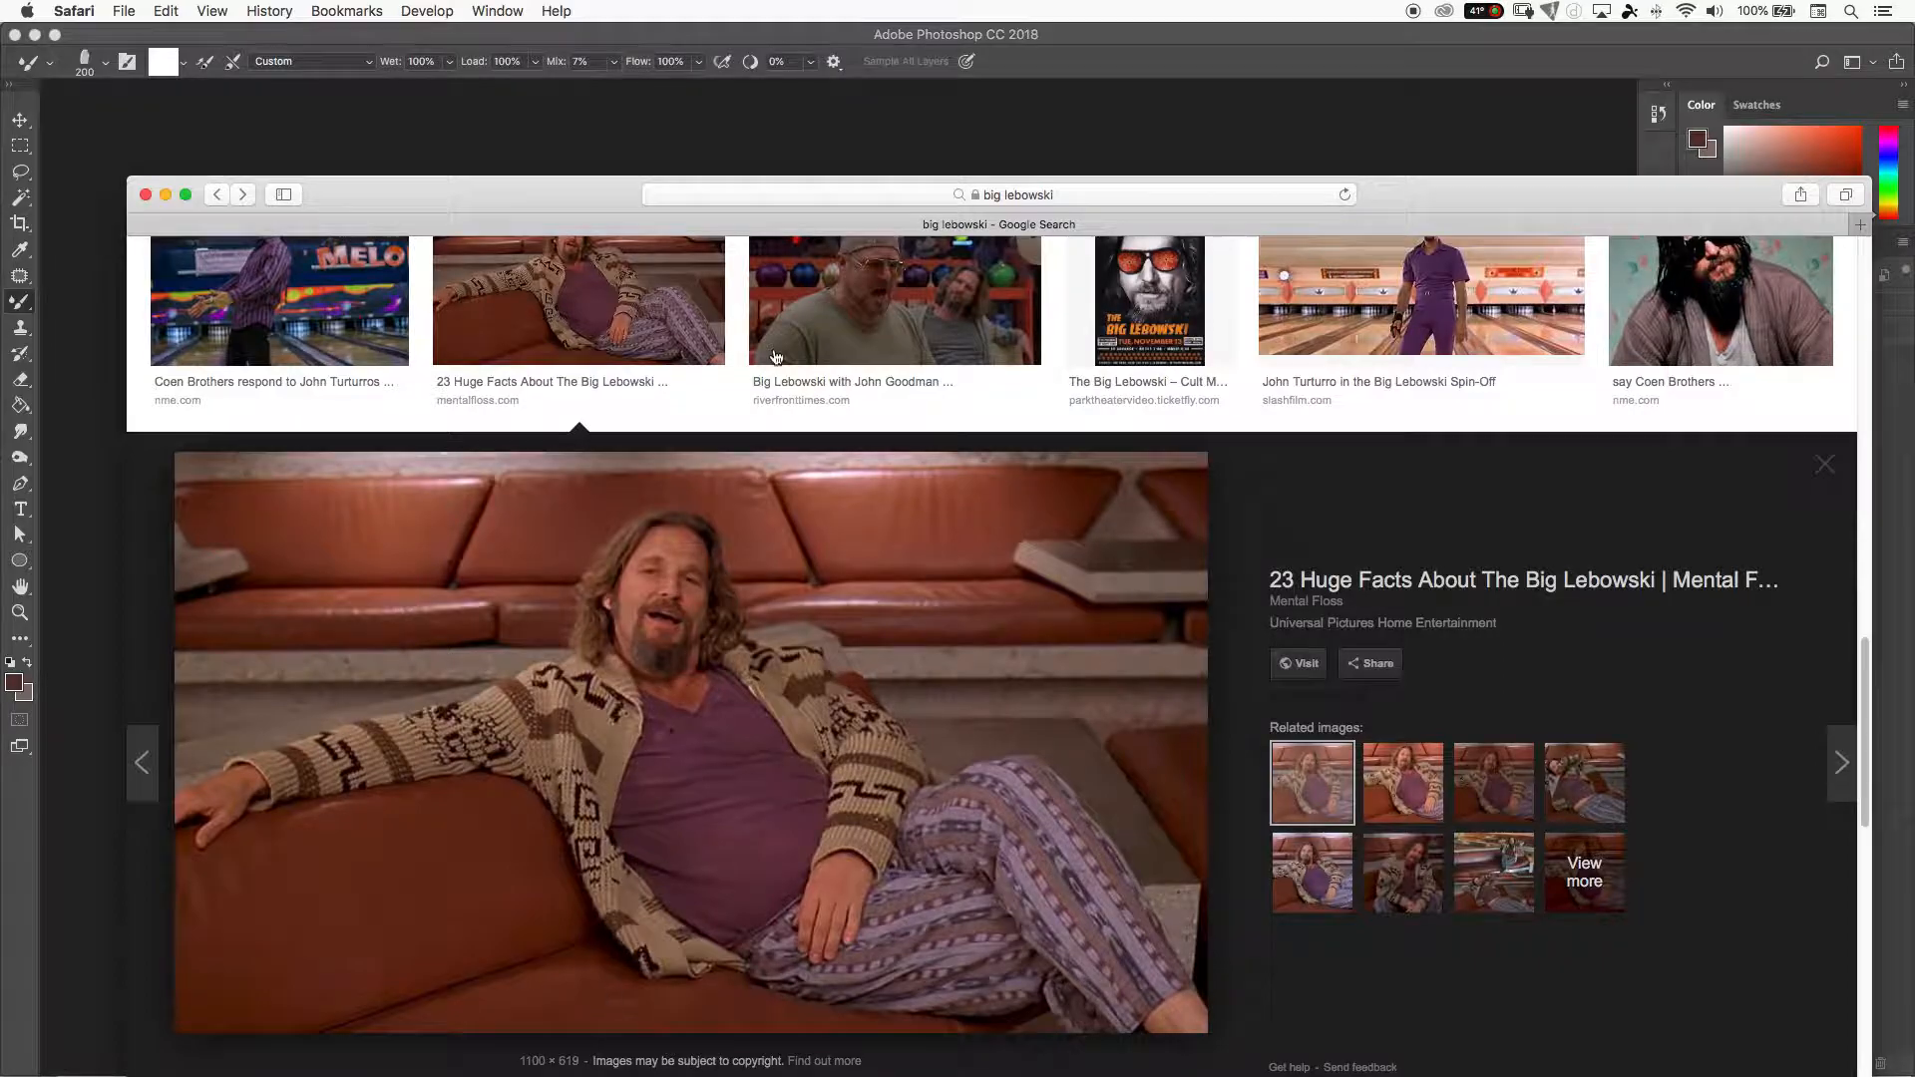
Step: Show the image search tools with the size filter and look through the big lebowski results for a large reference picture
scroll(625, 391, "up", 15)
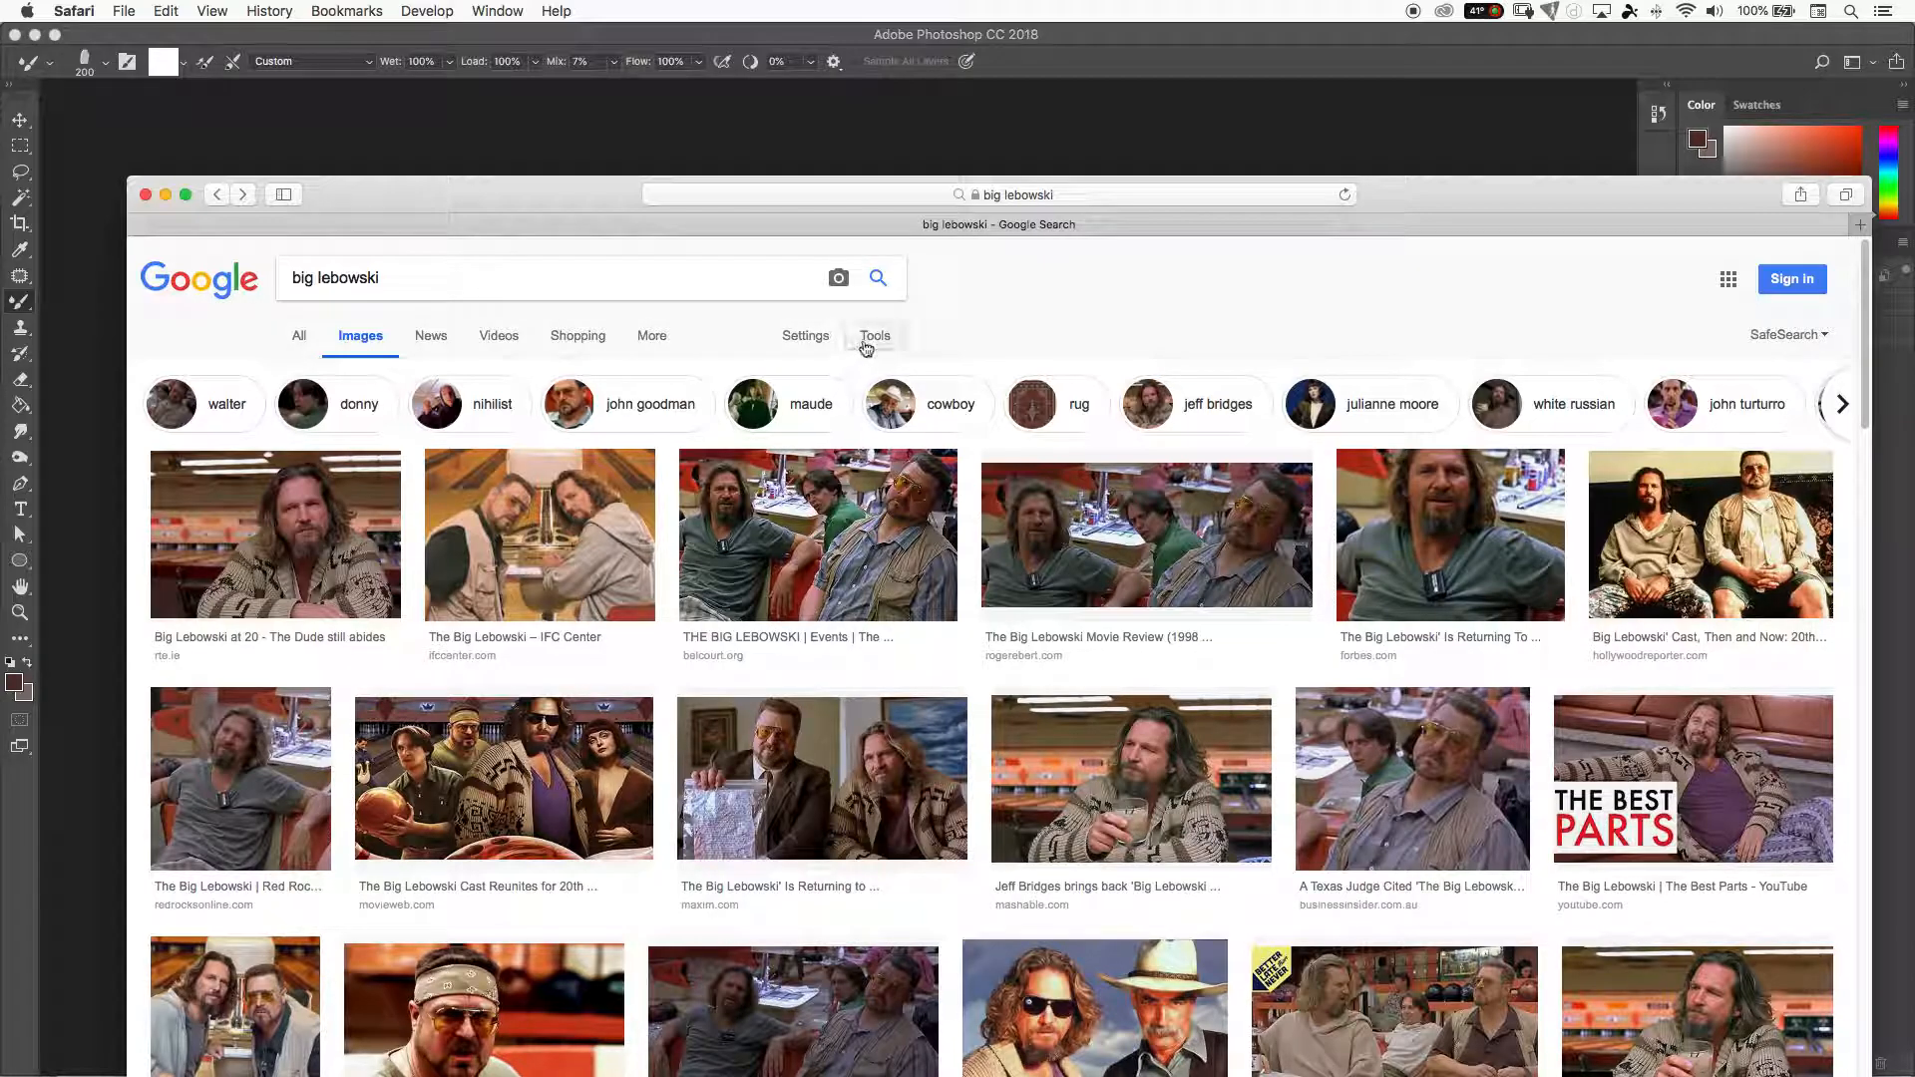
left_click(865, 341)
left_click(298, 376)
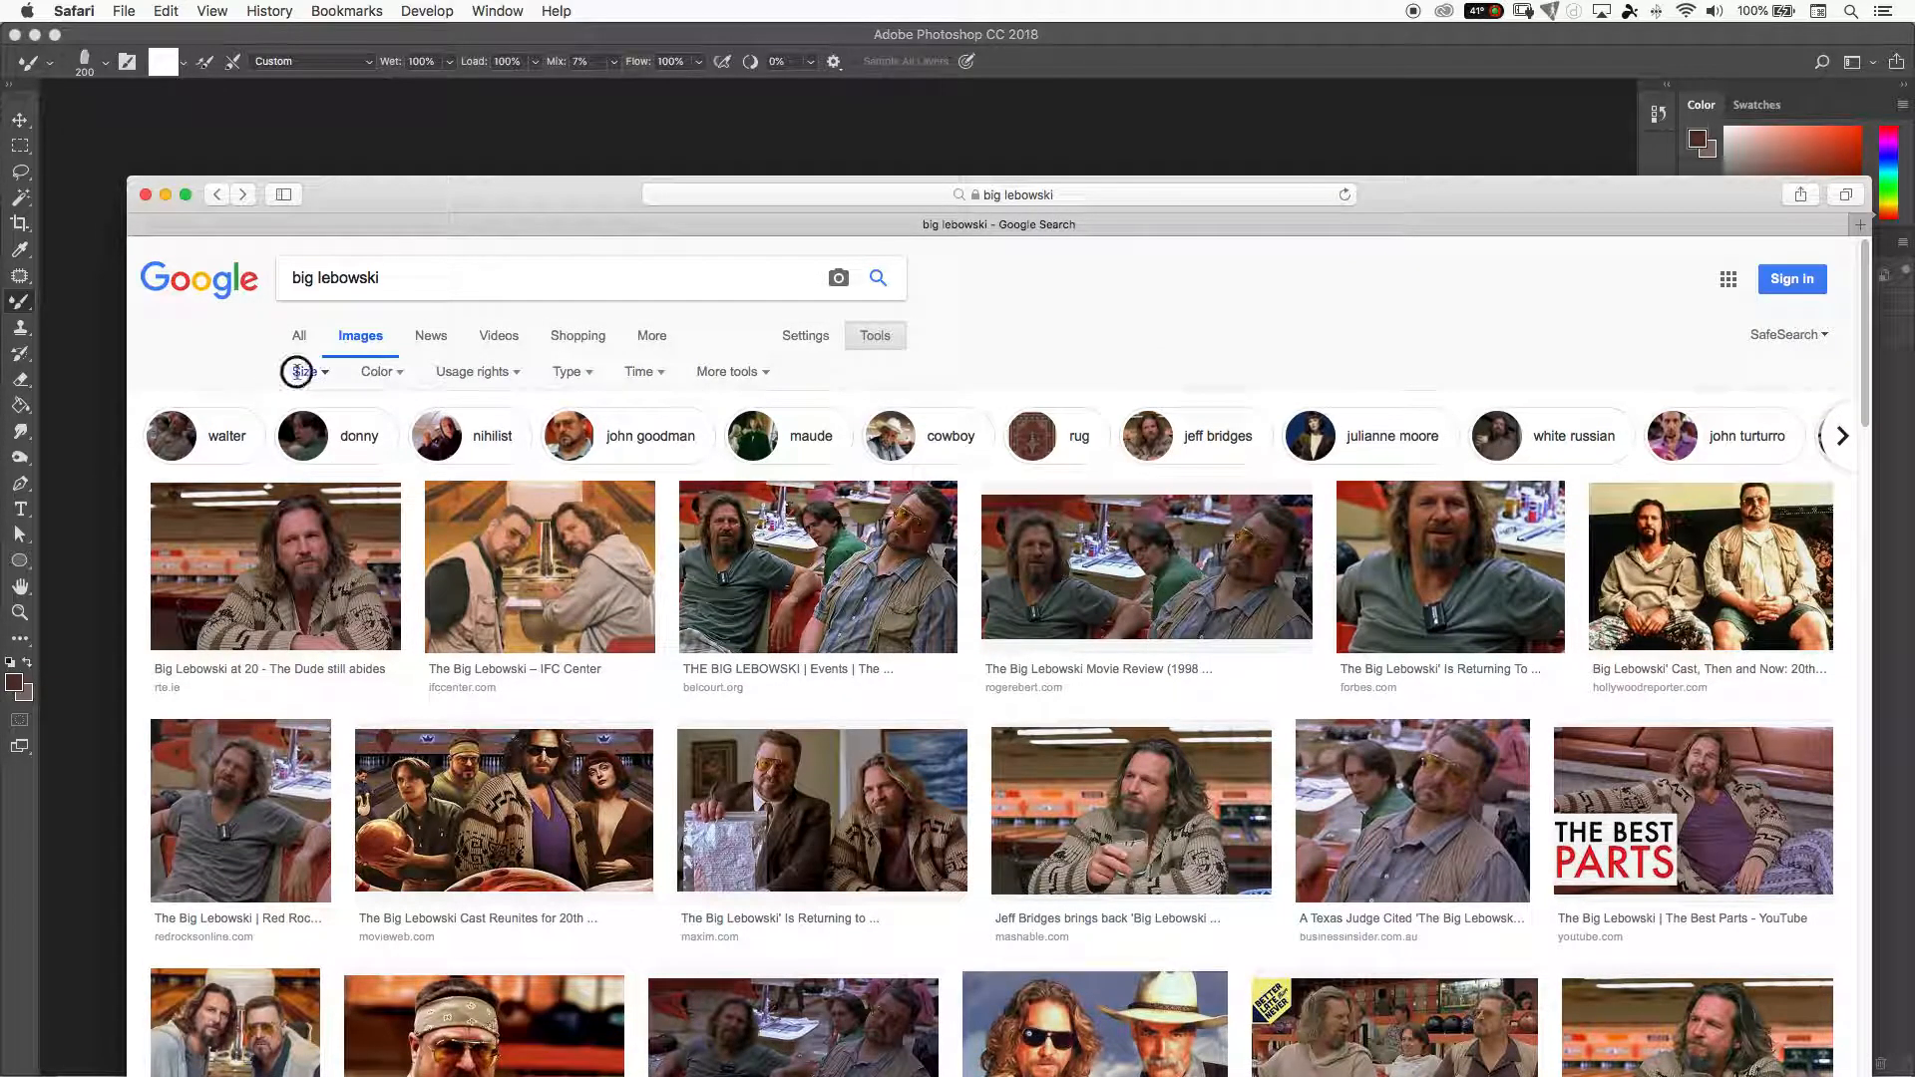
mouse_move(315, 515)
scroll(1037, 435, "down", 1)
scroll(1037, 434, "down", 5)
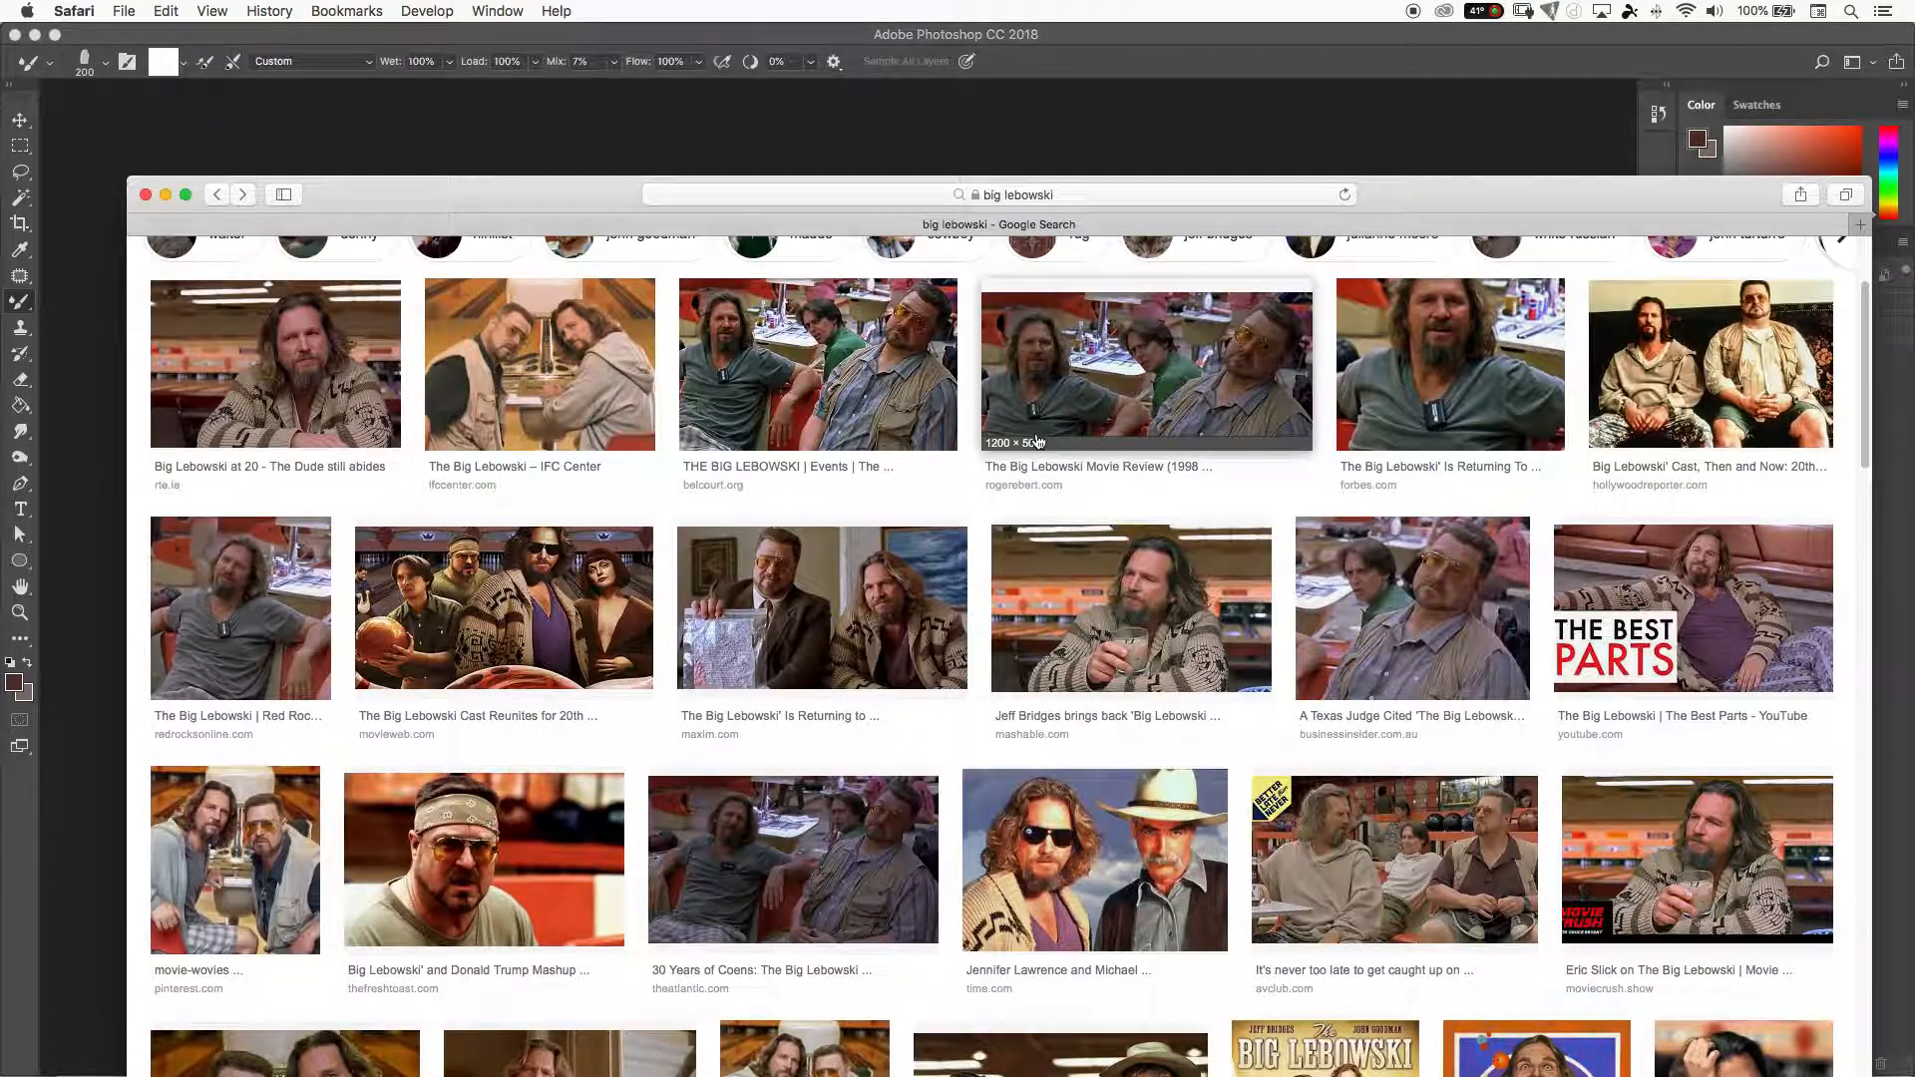
scroll(1037, 440, "down", 5)
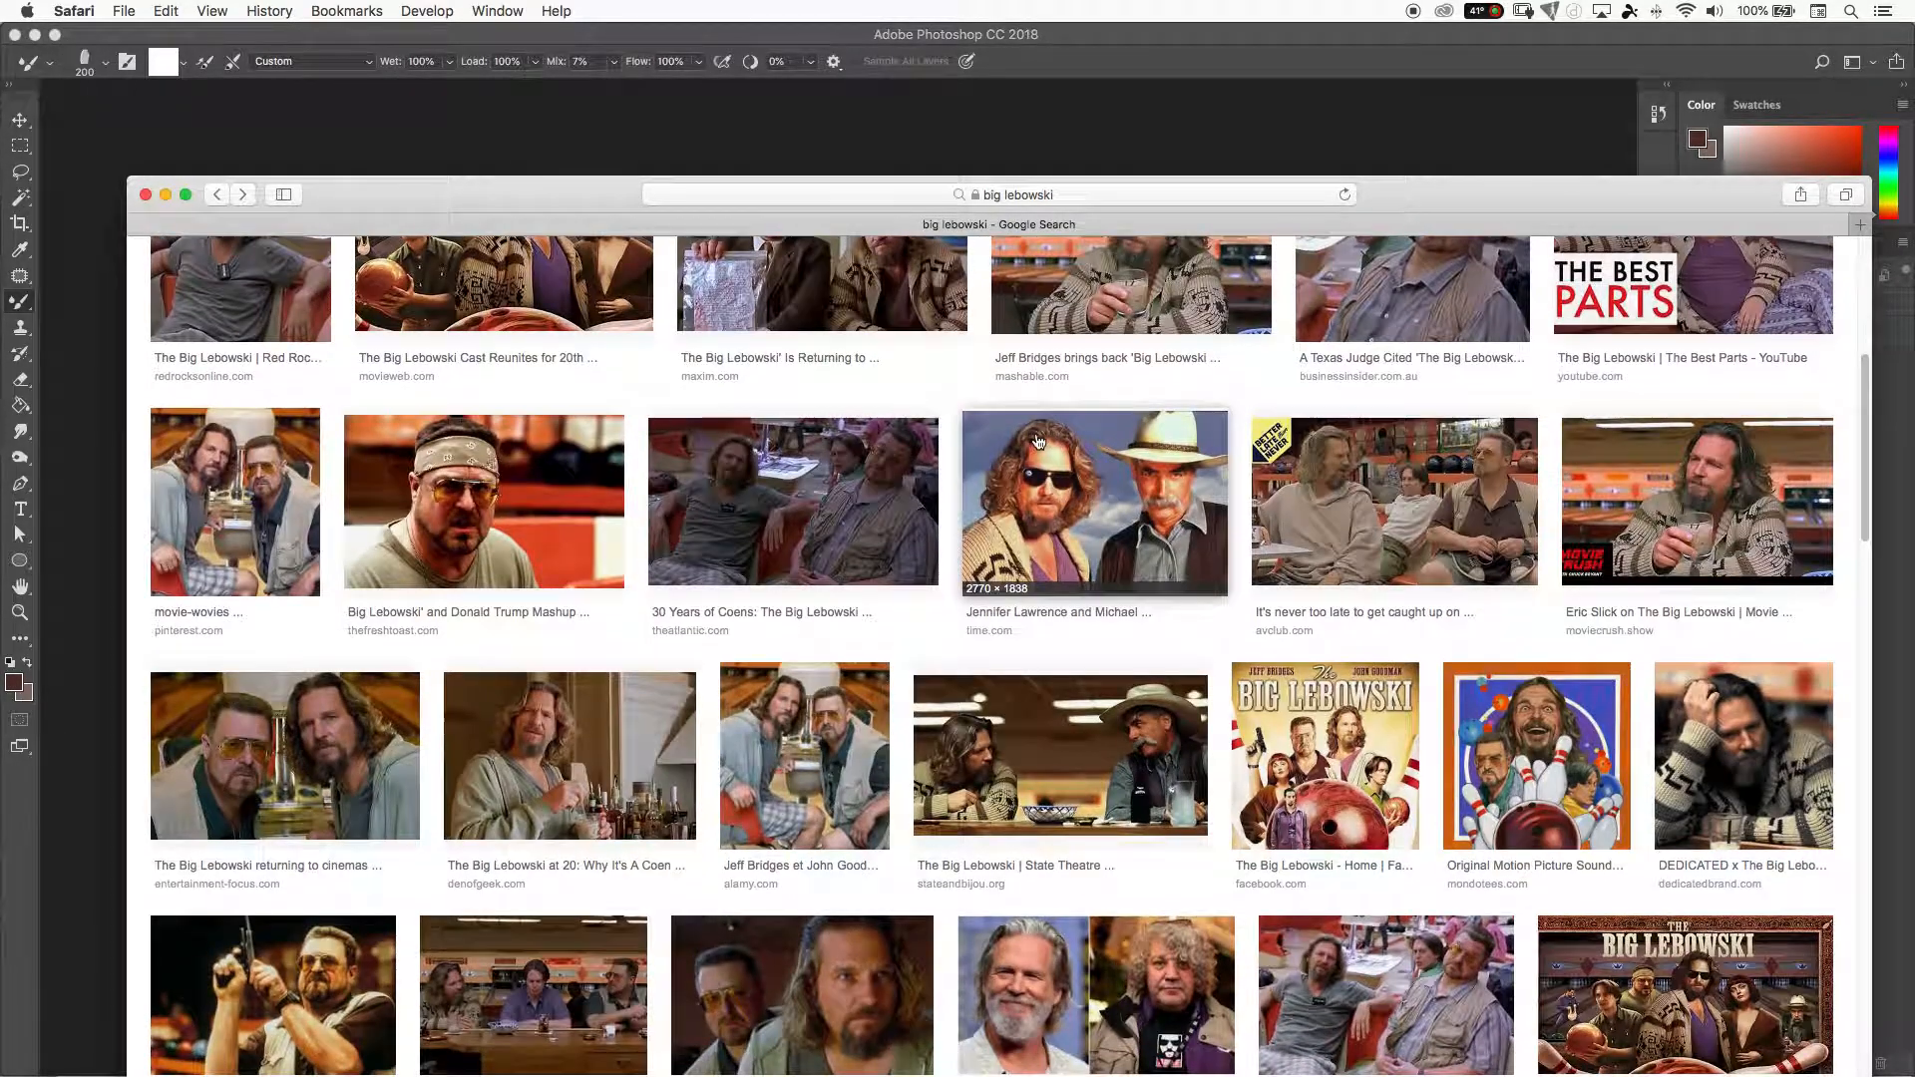
scroll(1038, 440, "up", 3)
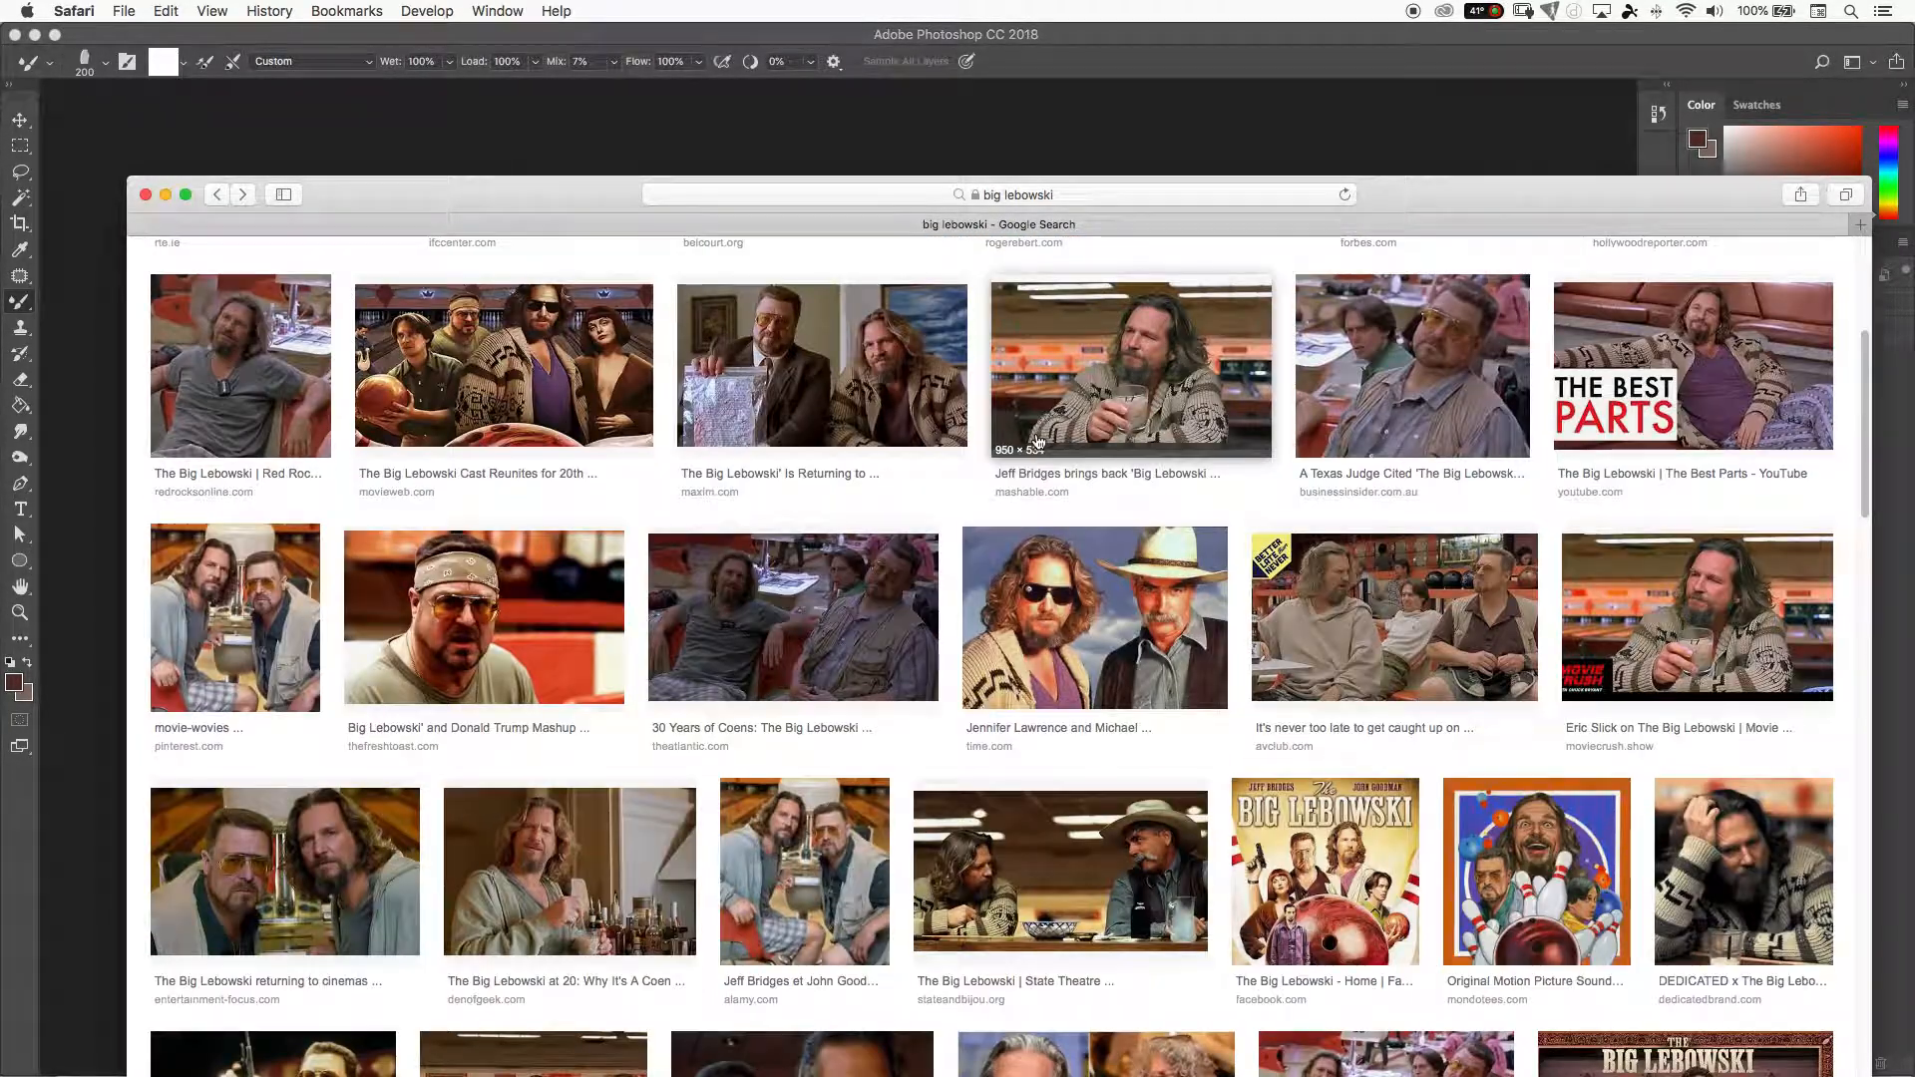
scroll(1037, 439, "down", 2)
scroll(1038, 440, "up", 5)
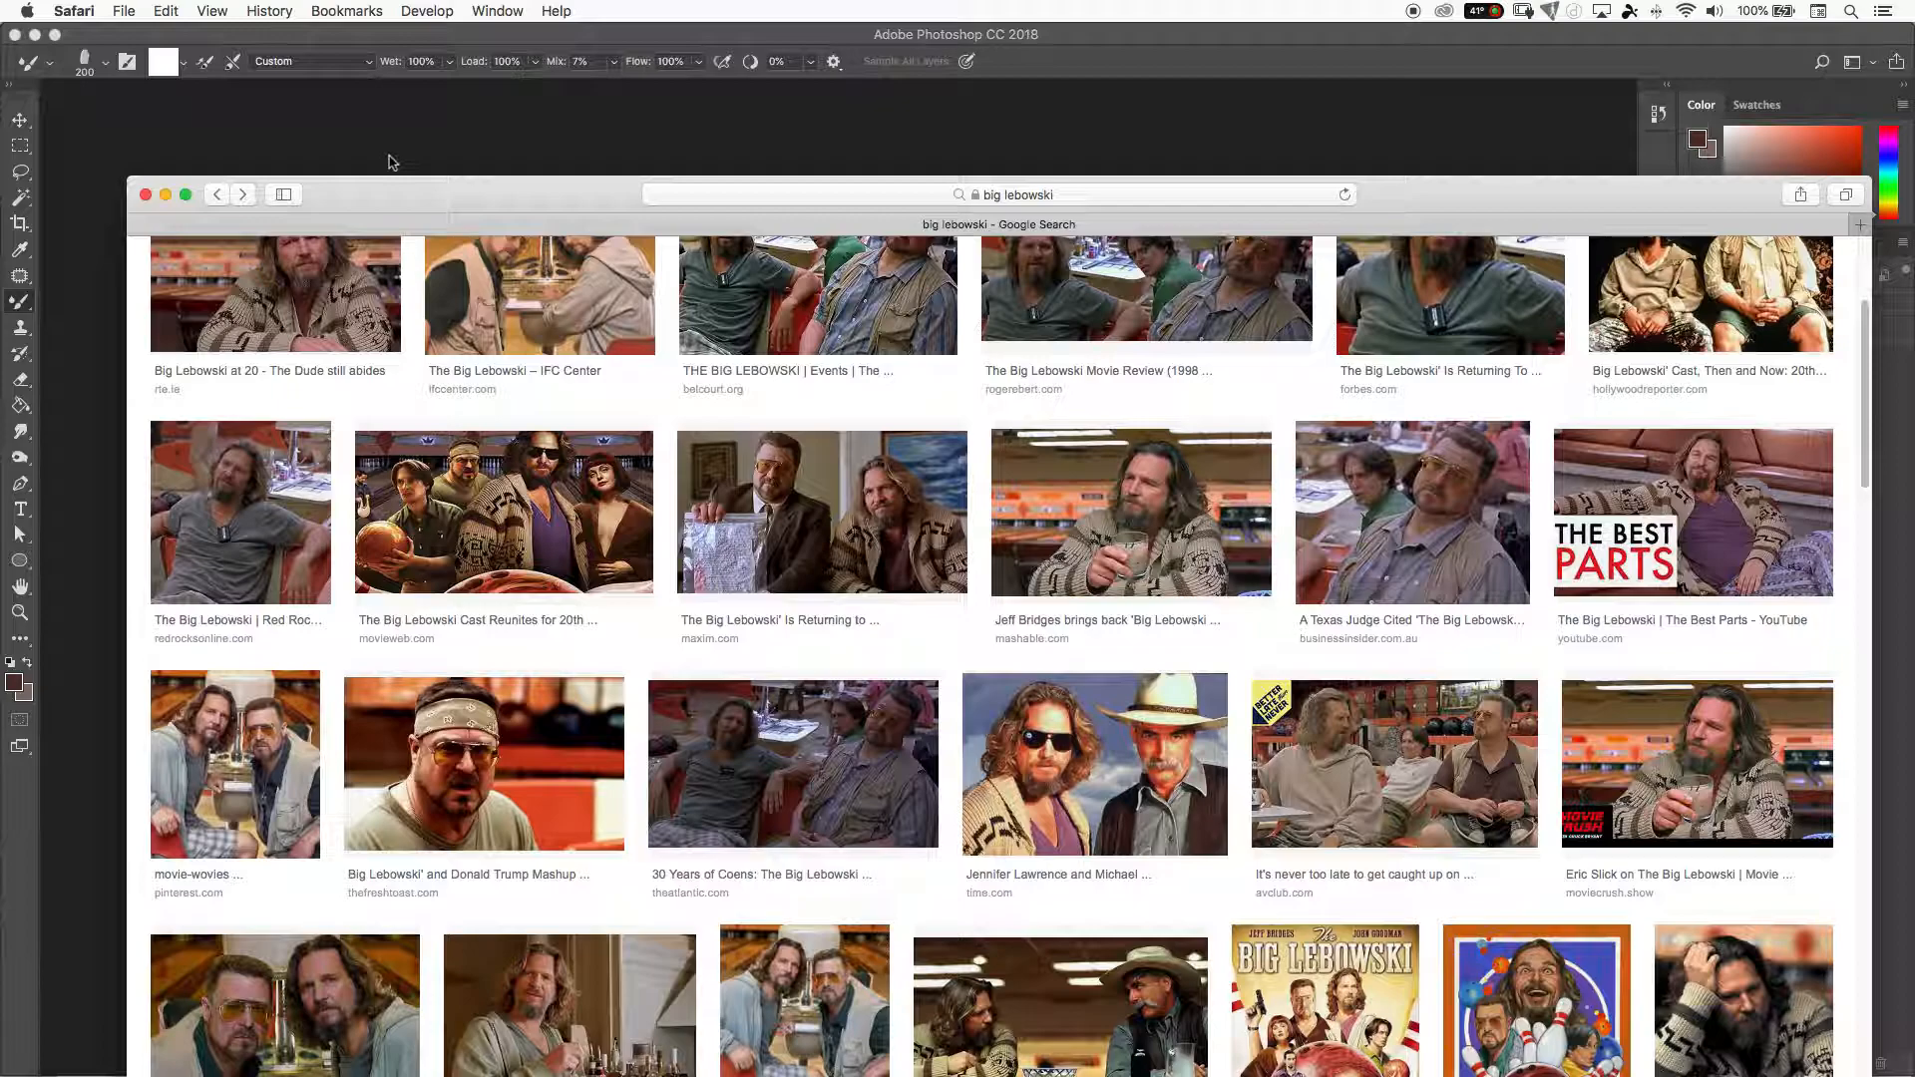
Step: Switch back to Photoshop, activate the Move tool and reset the Essentials workspace
left_click(390, 162)
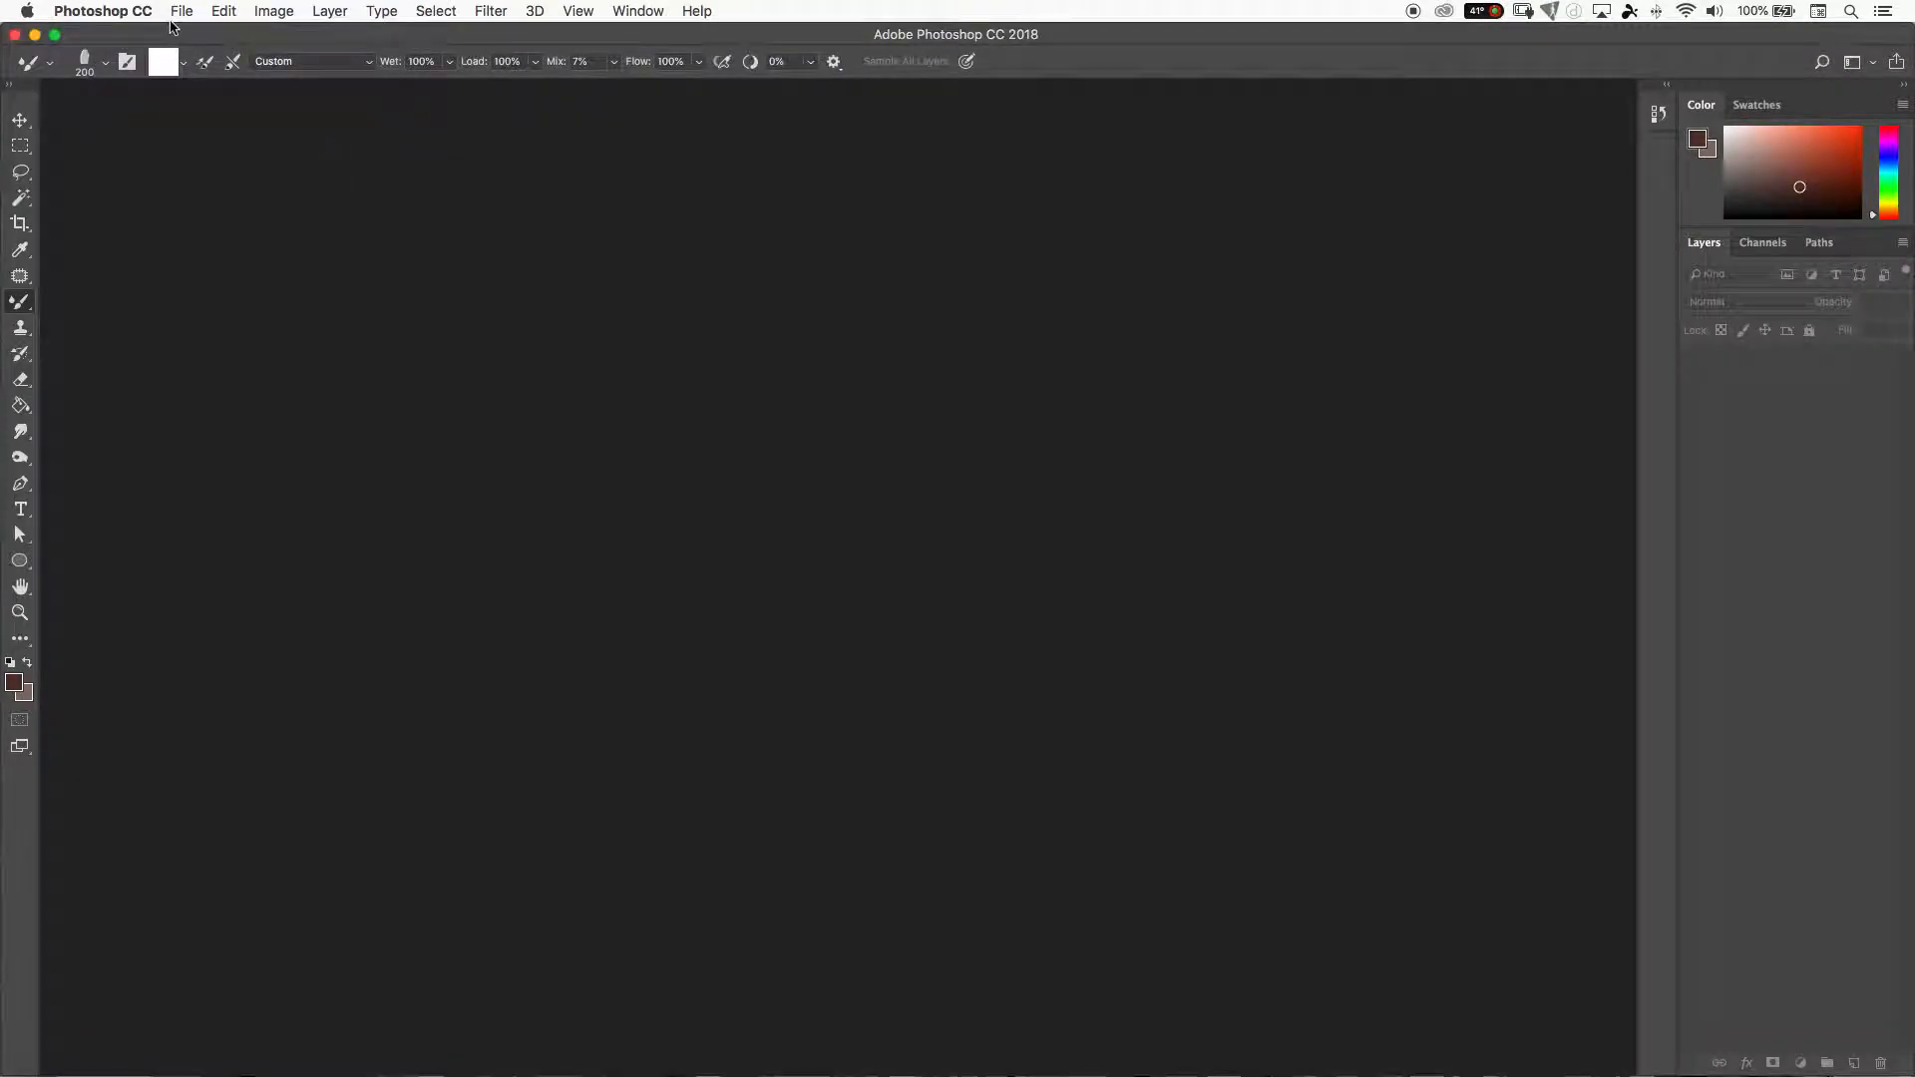
left_click(21, 120)
left_click(638, 11)
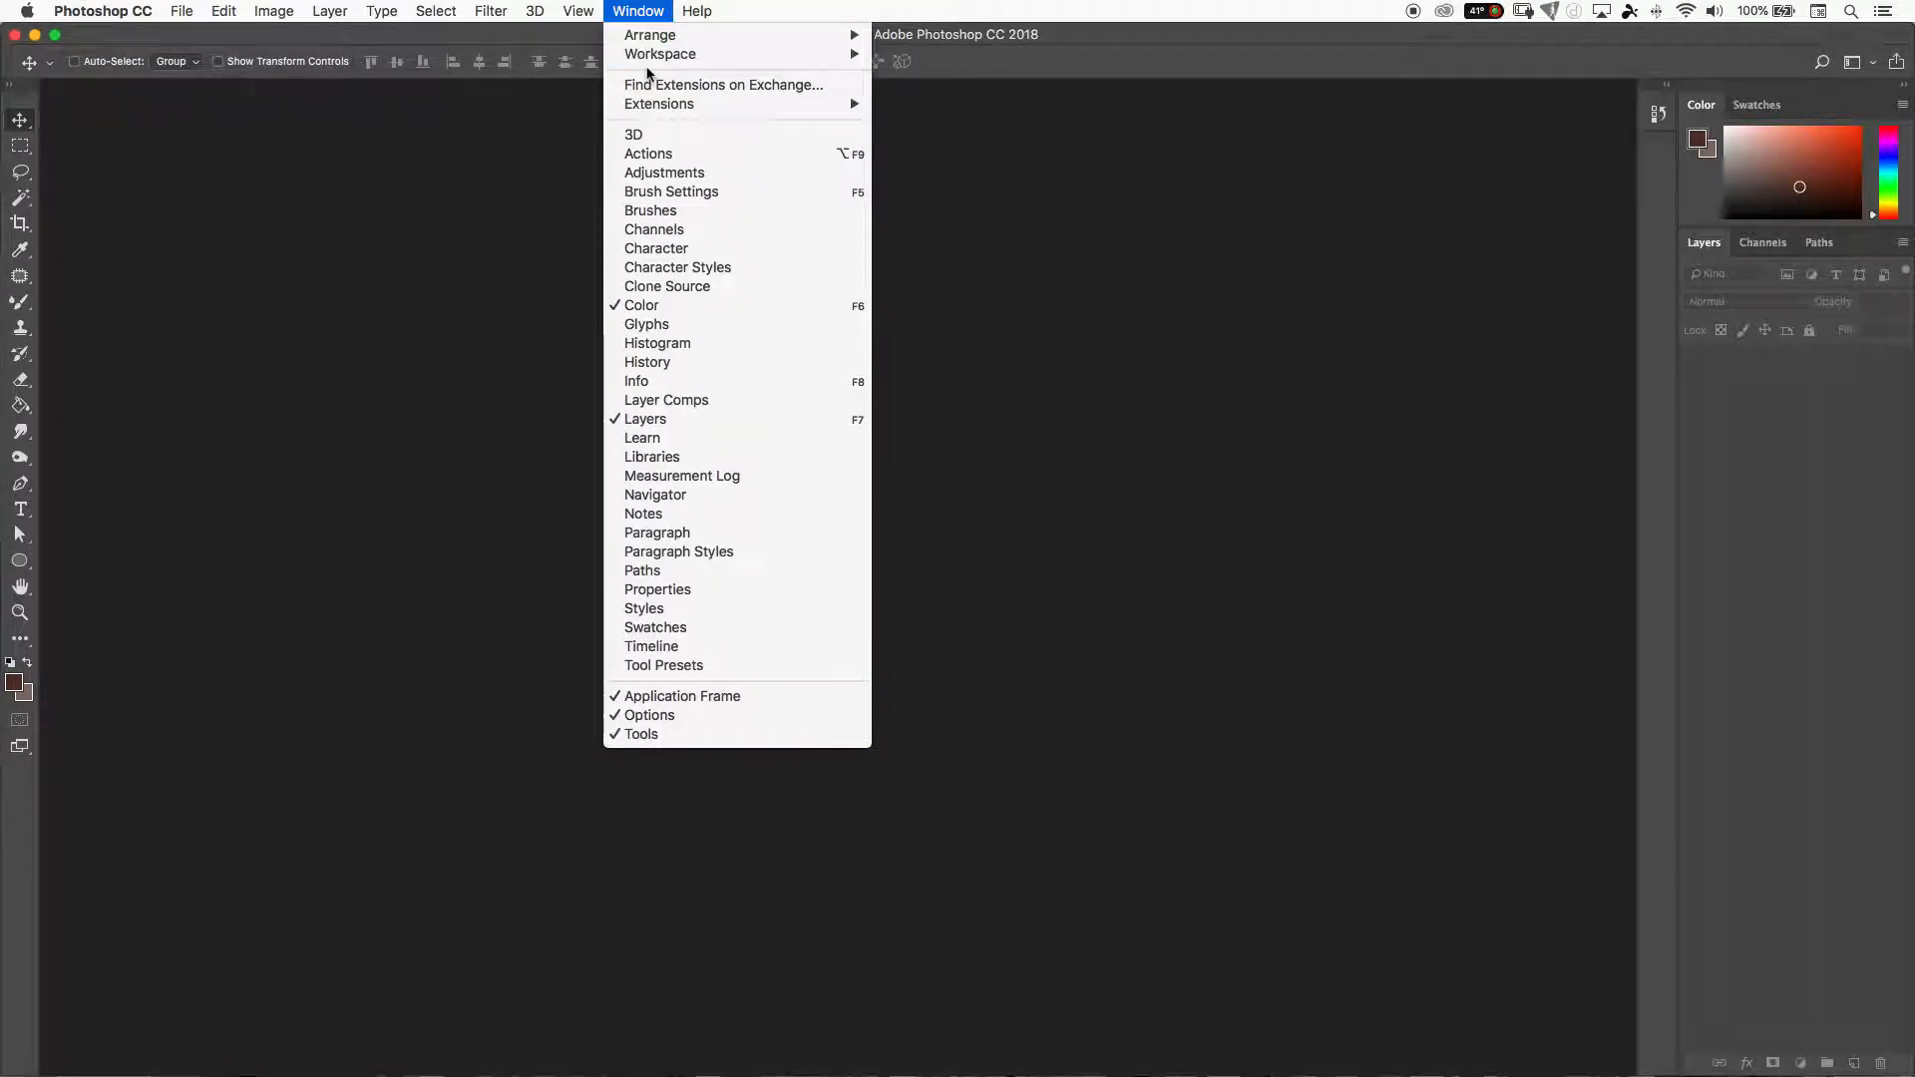
mouse_move(649, 58)
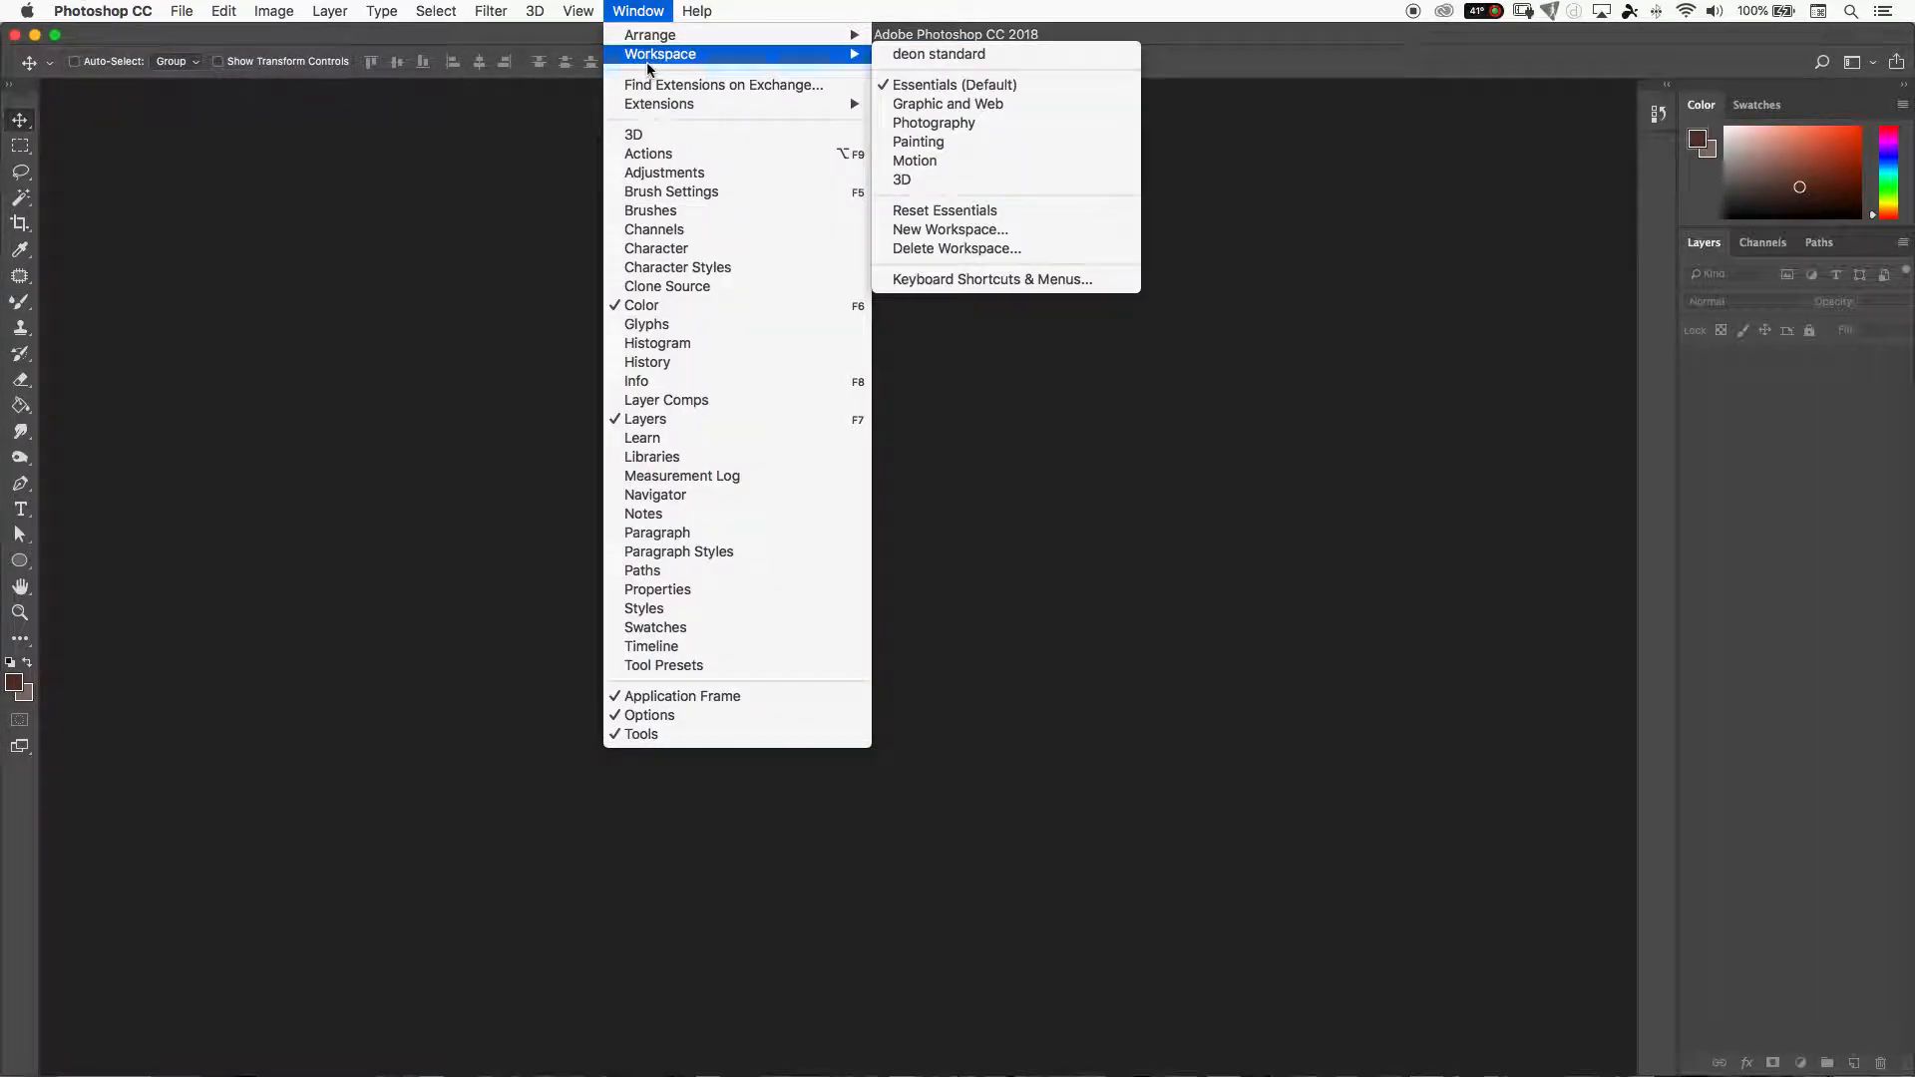
left_click(977, 211)
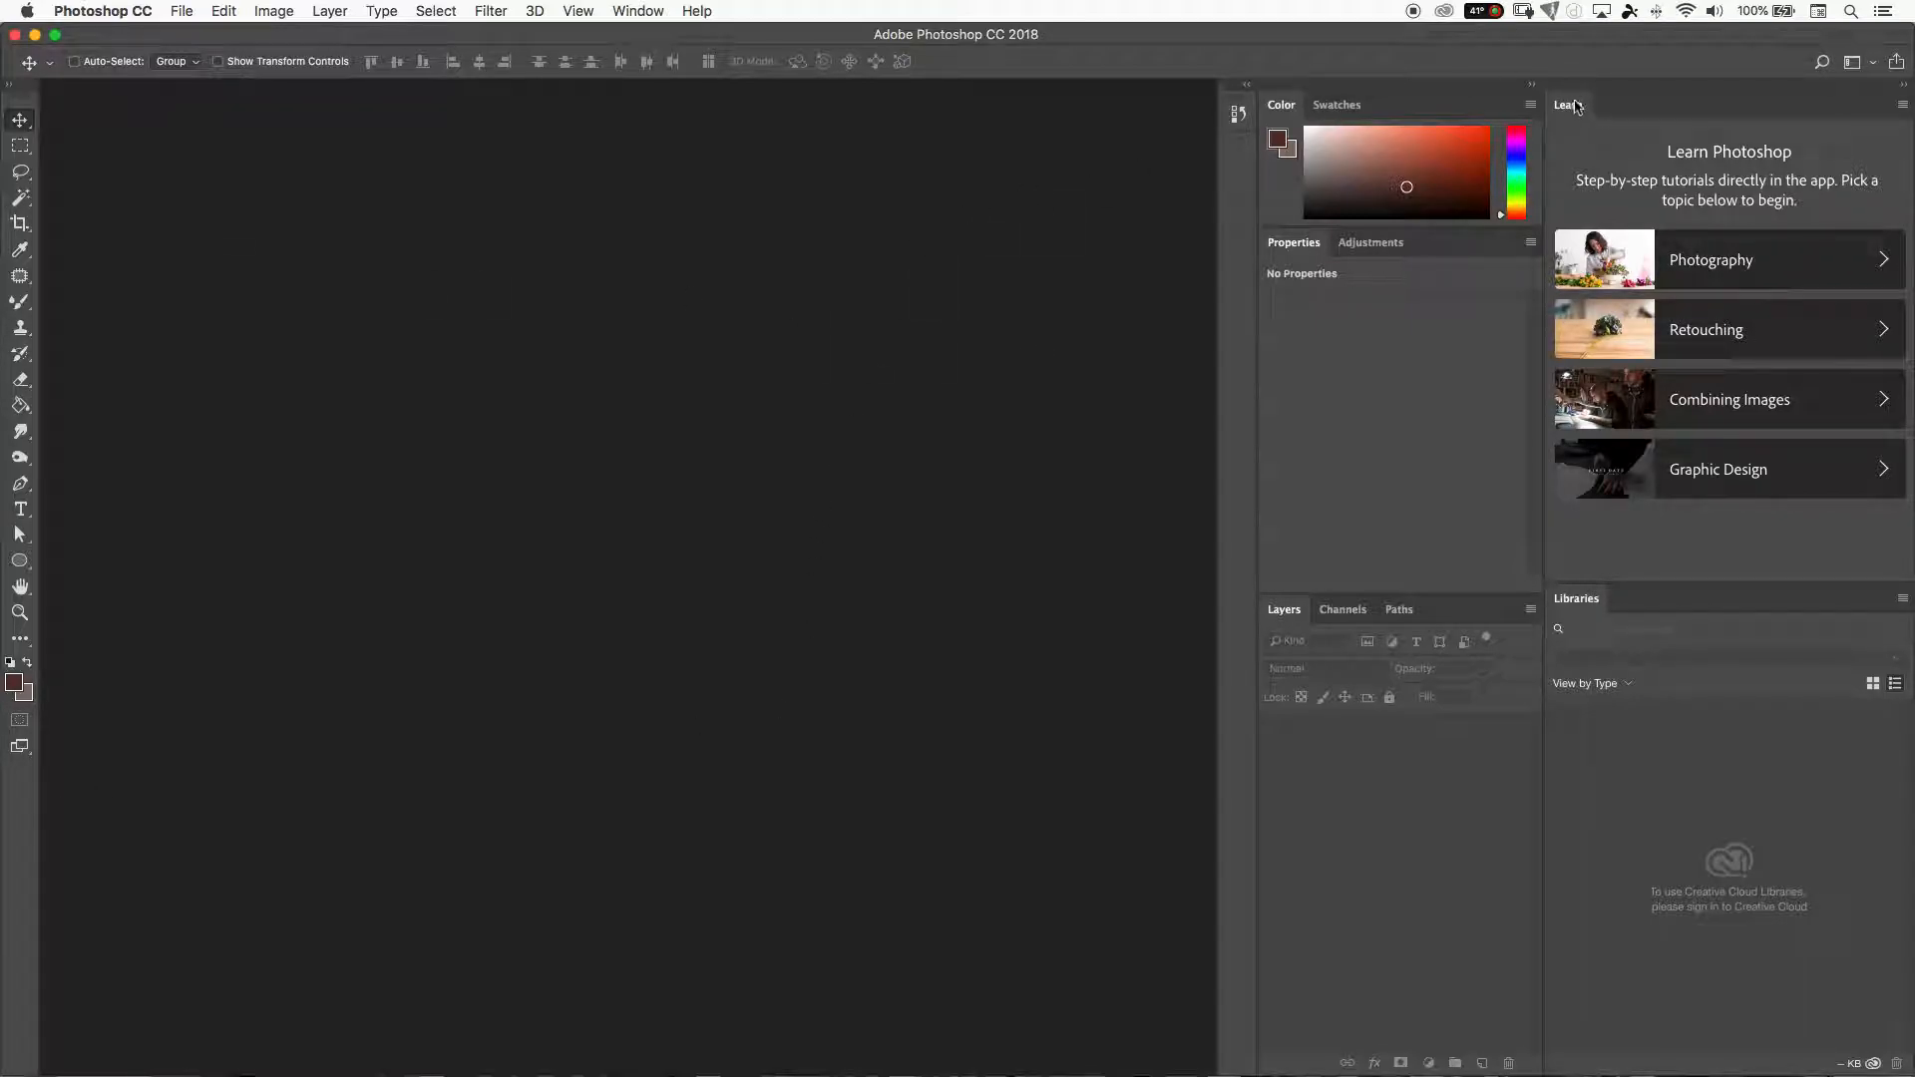
Step: Close the Learn, Libraries and Properties panels
left_click_drag(1565, 113, 789, 157)
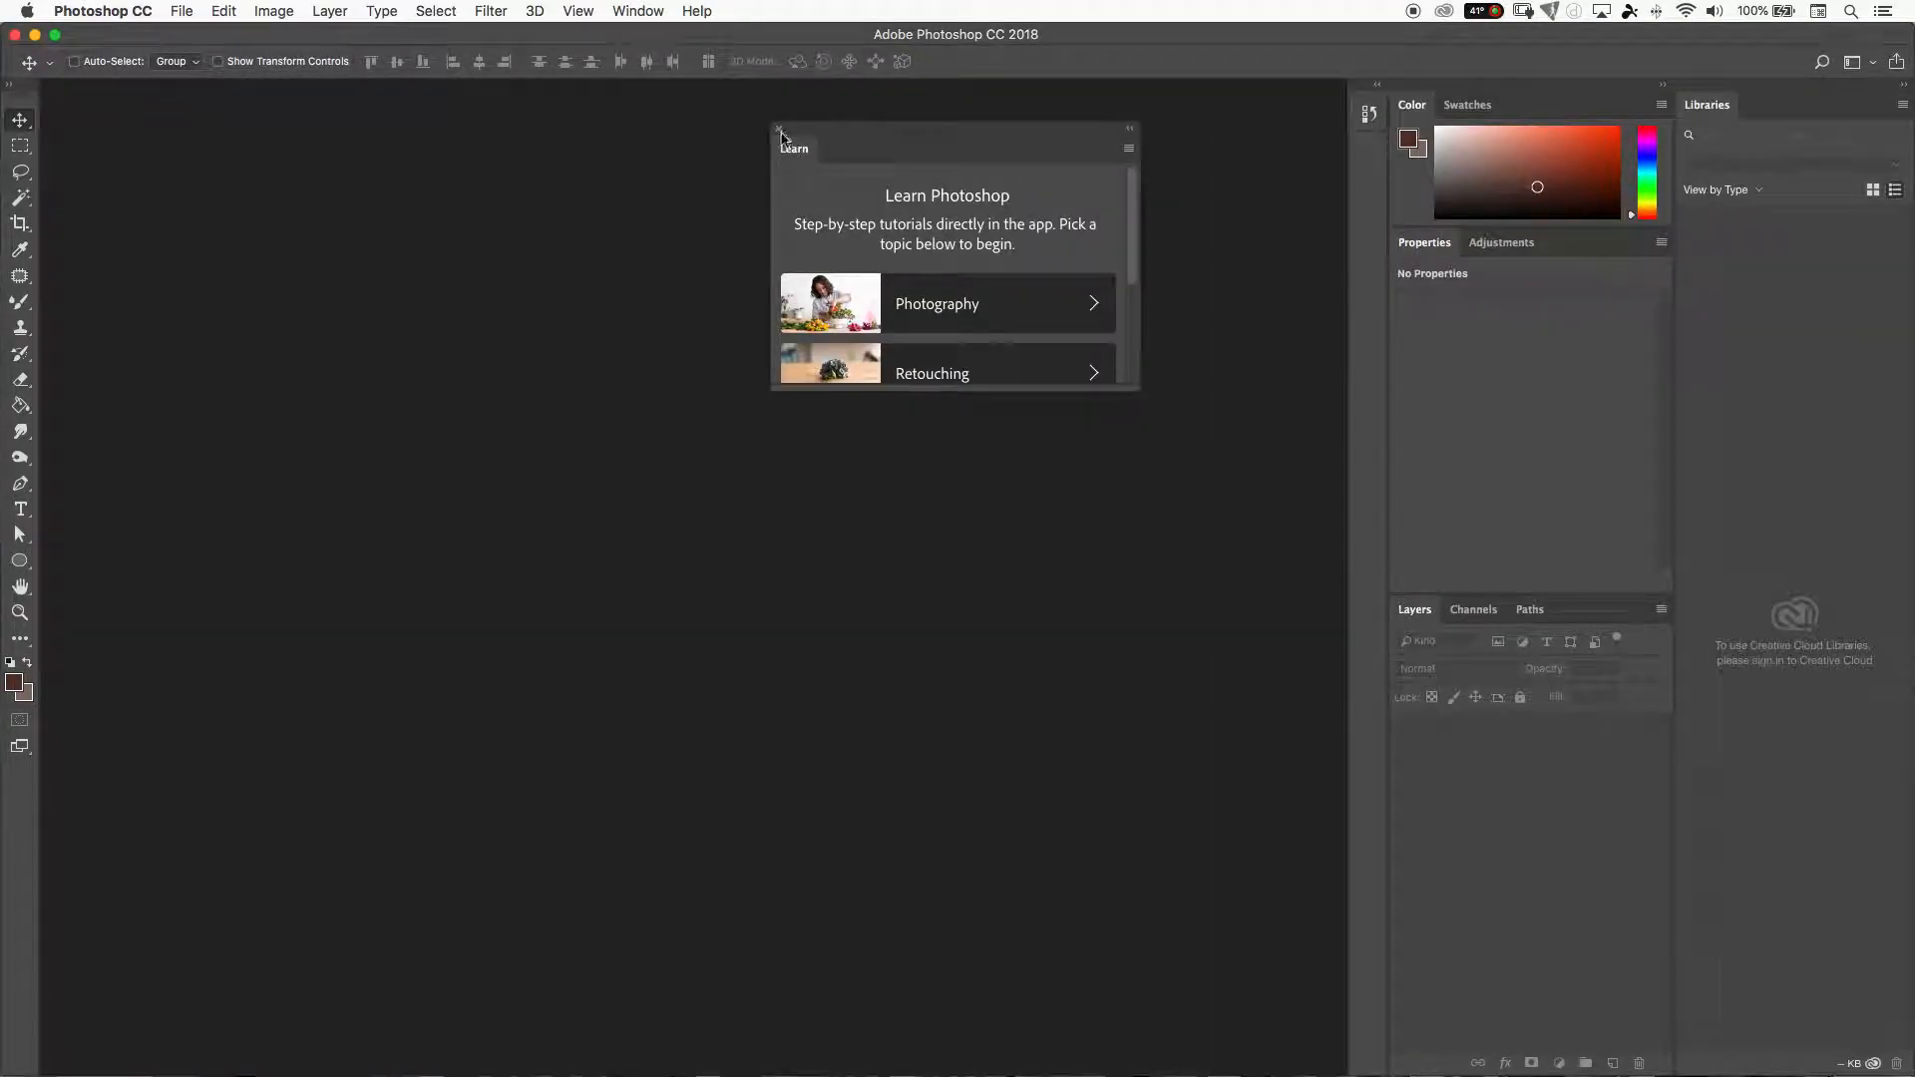
left_click(780, 131)
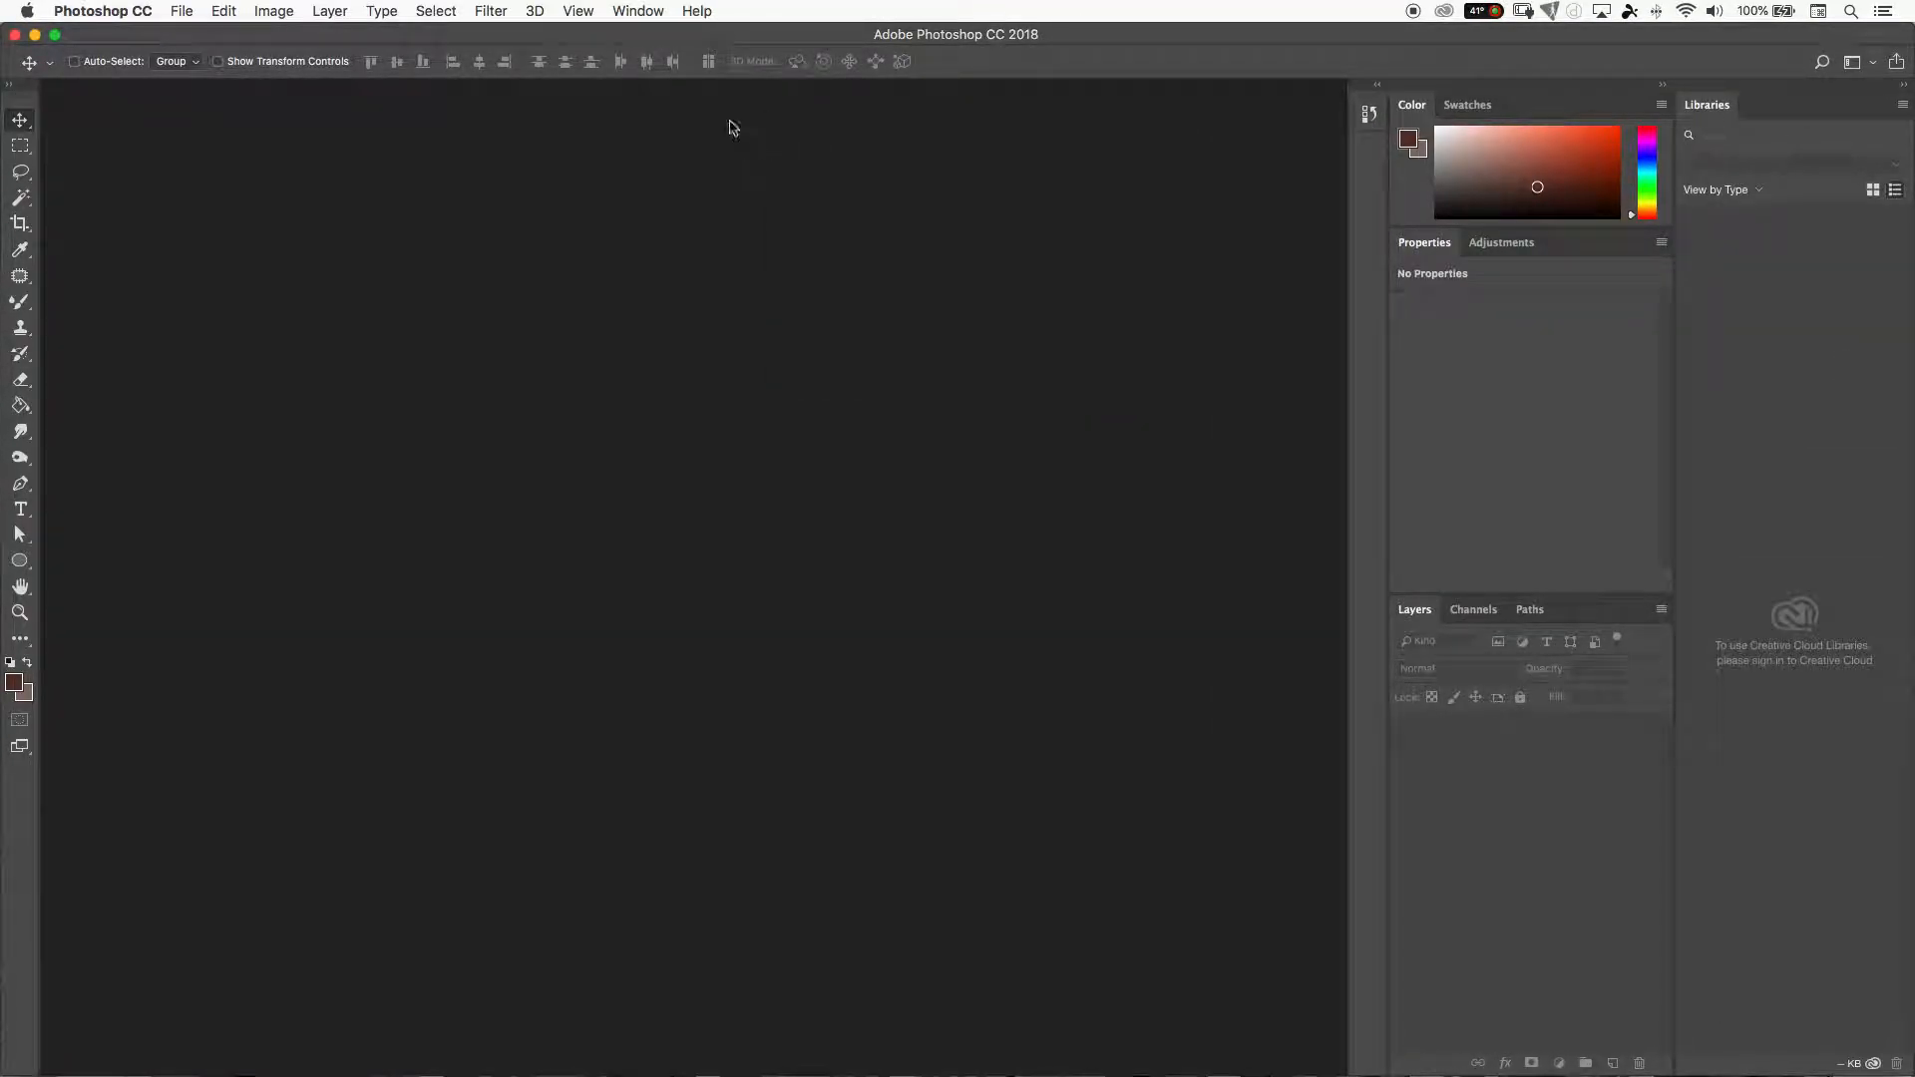
left_click(633, 12)
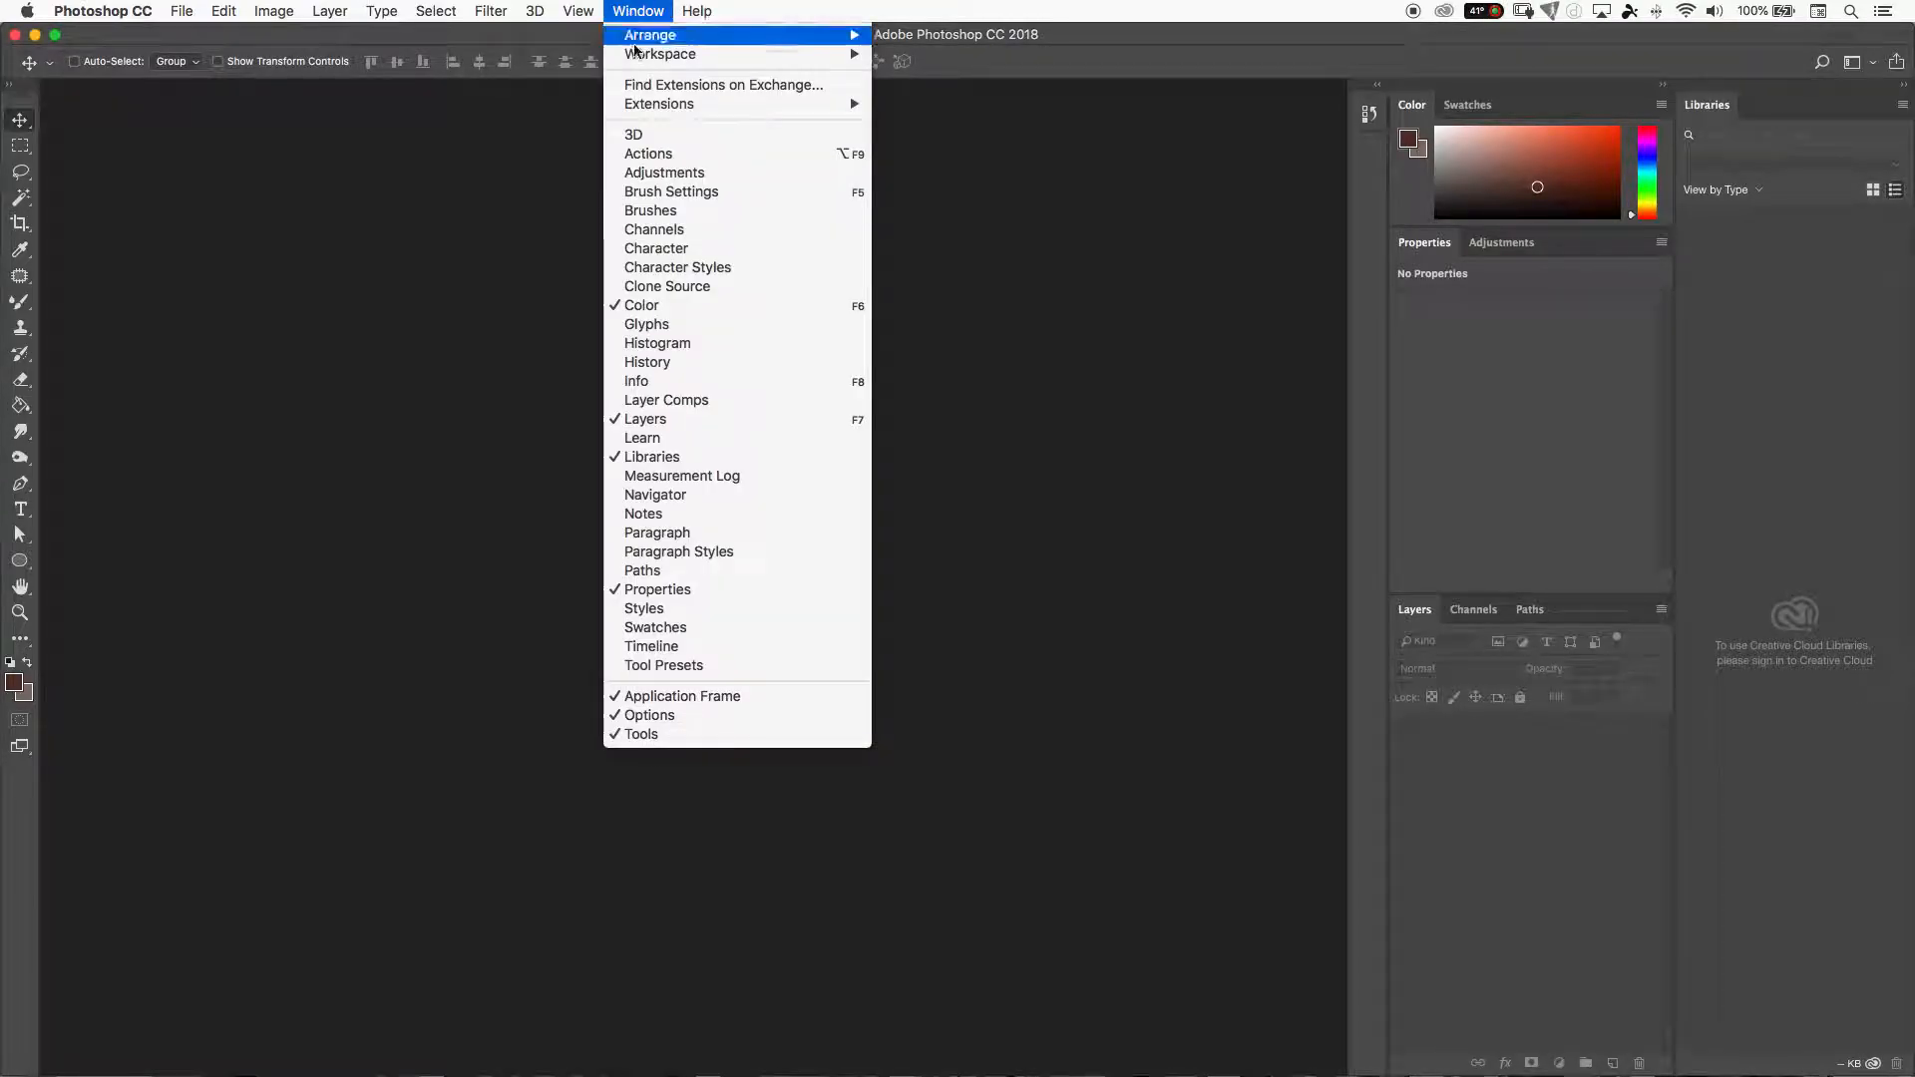
left_click(658, 462)
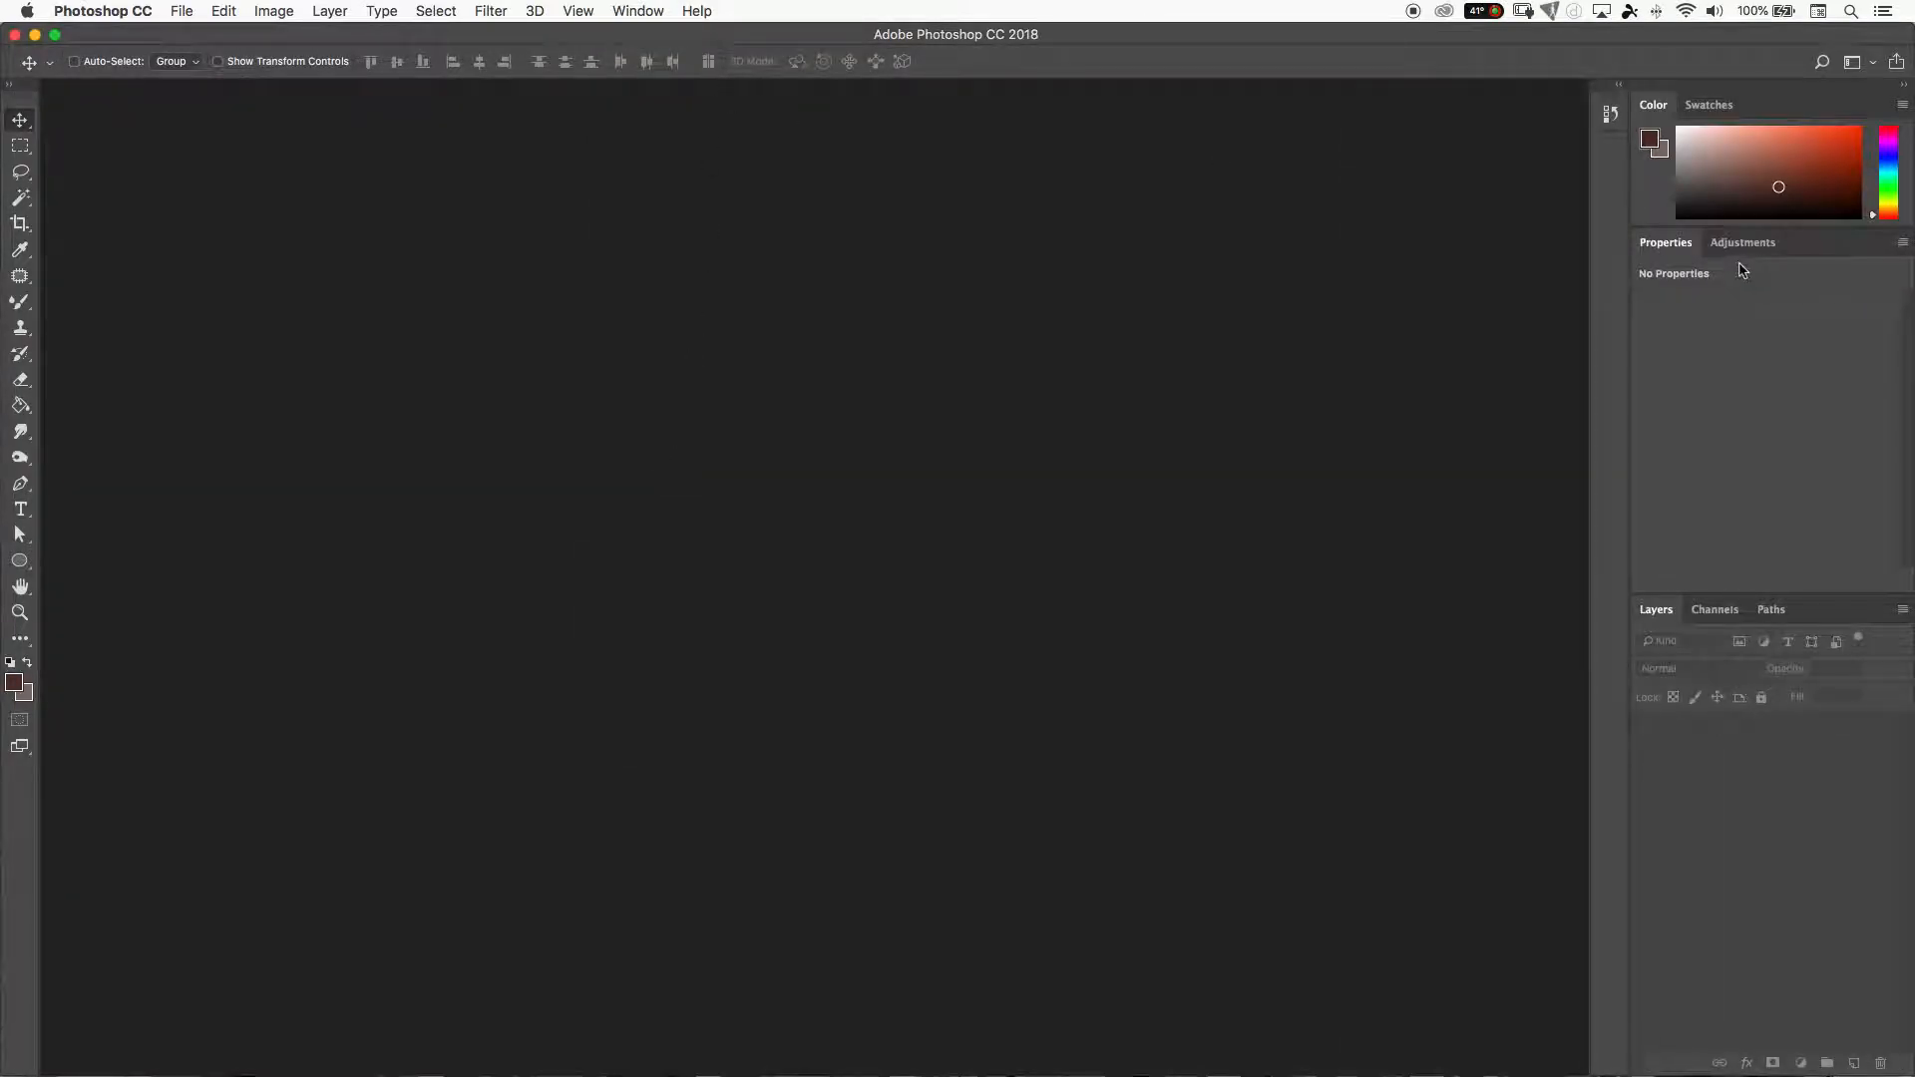
left_click(638, 11)
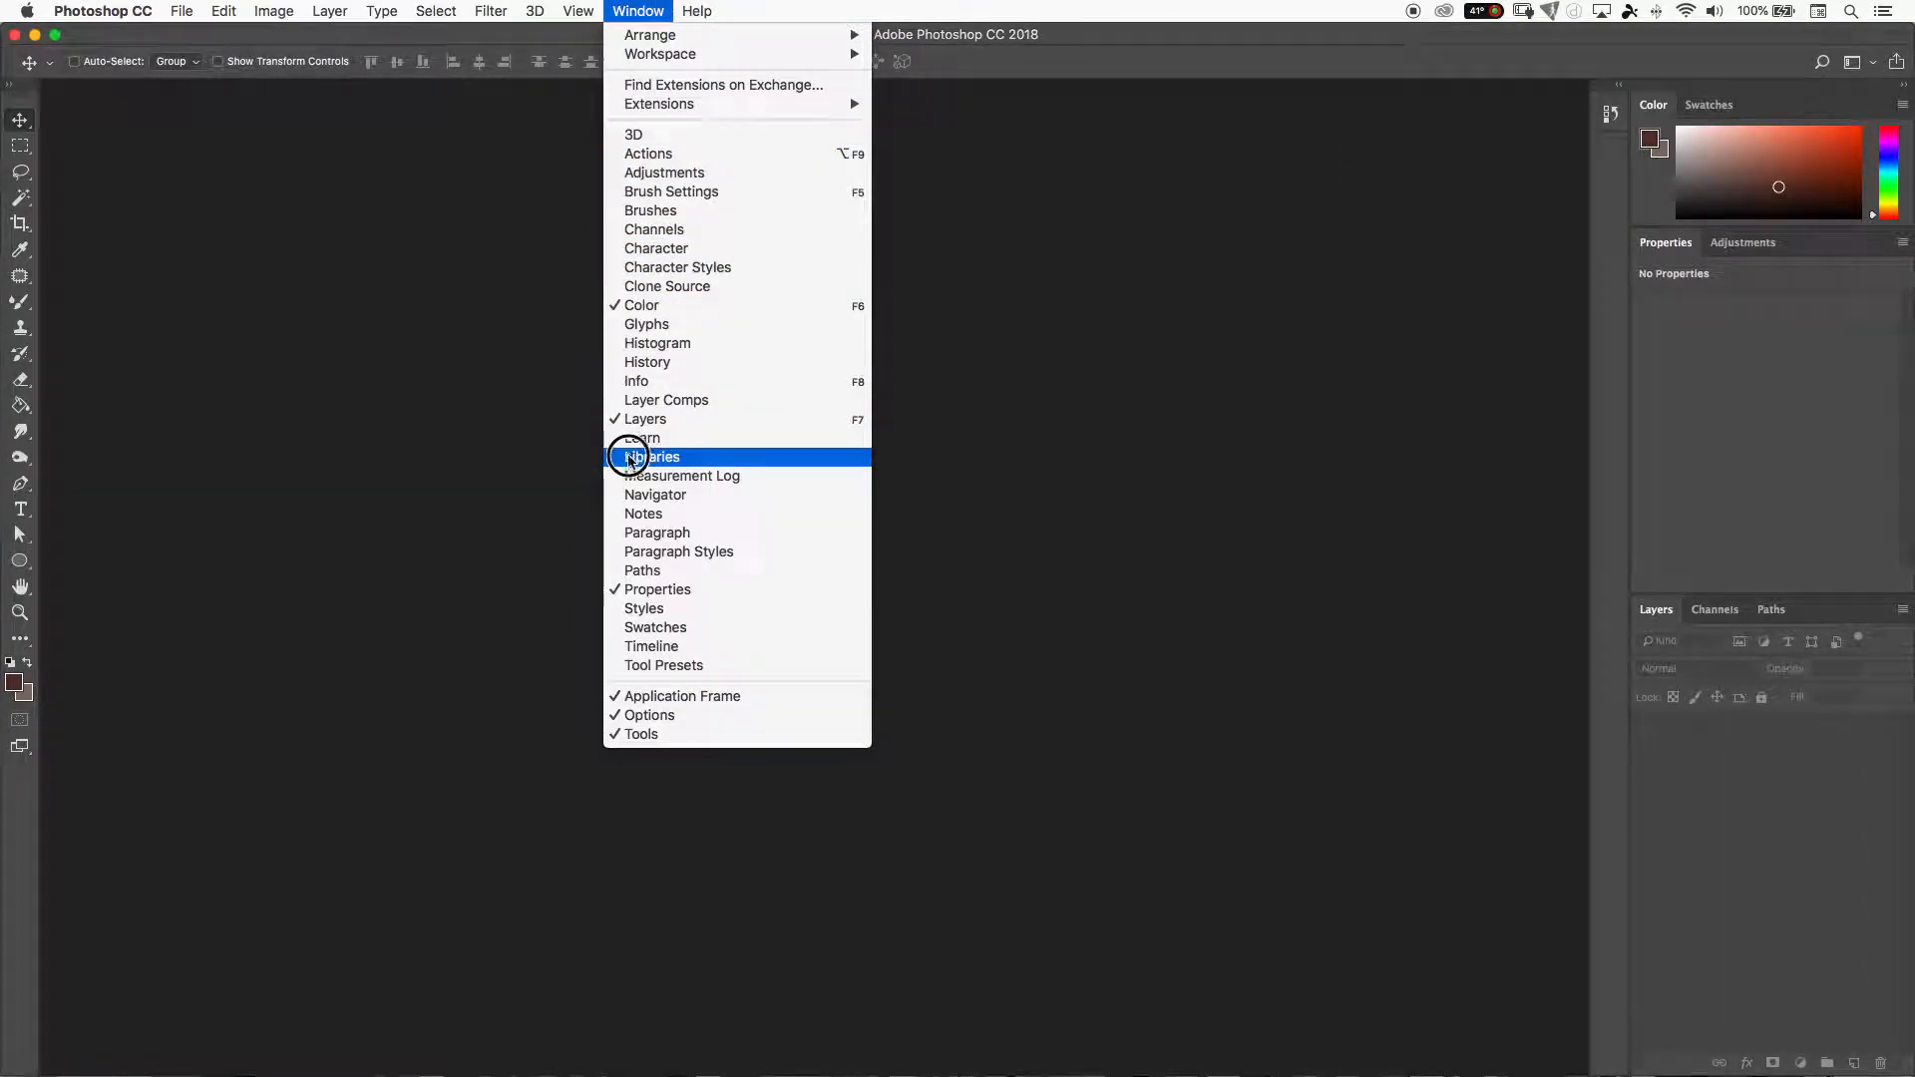
left_click(660, 590)
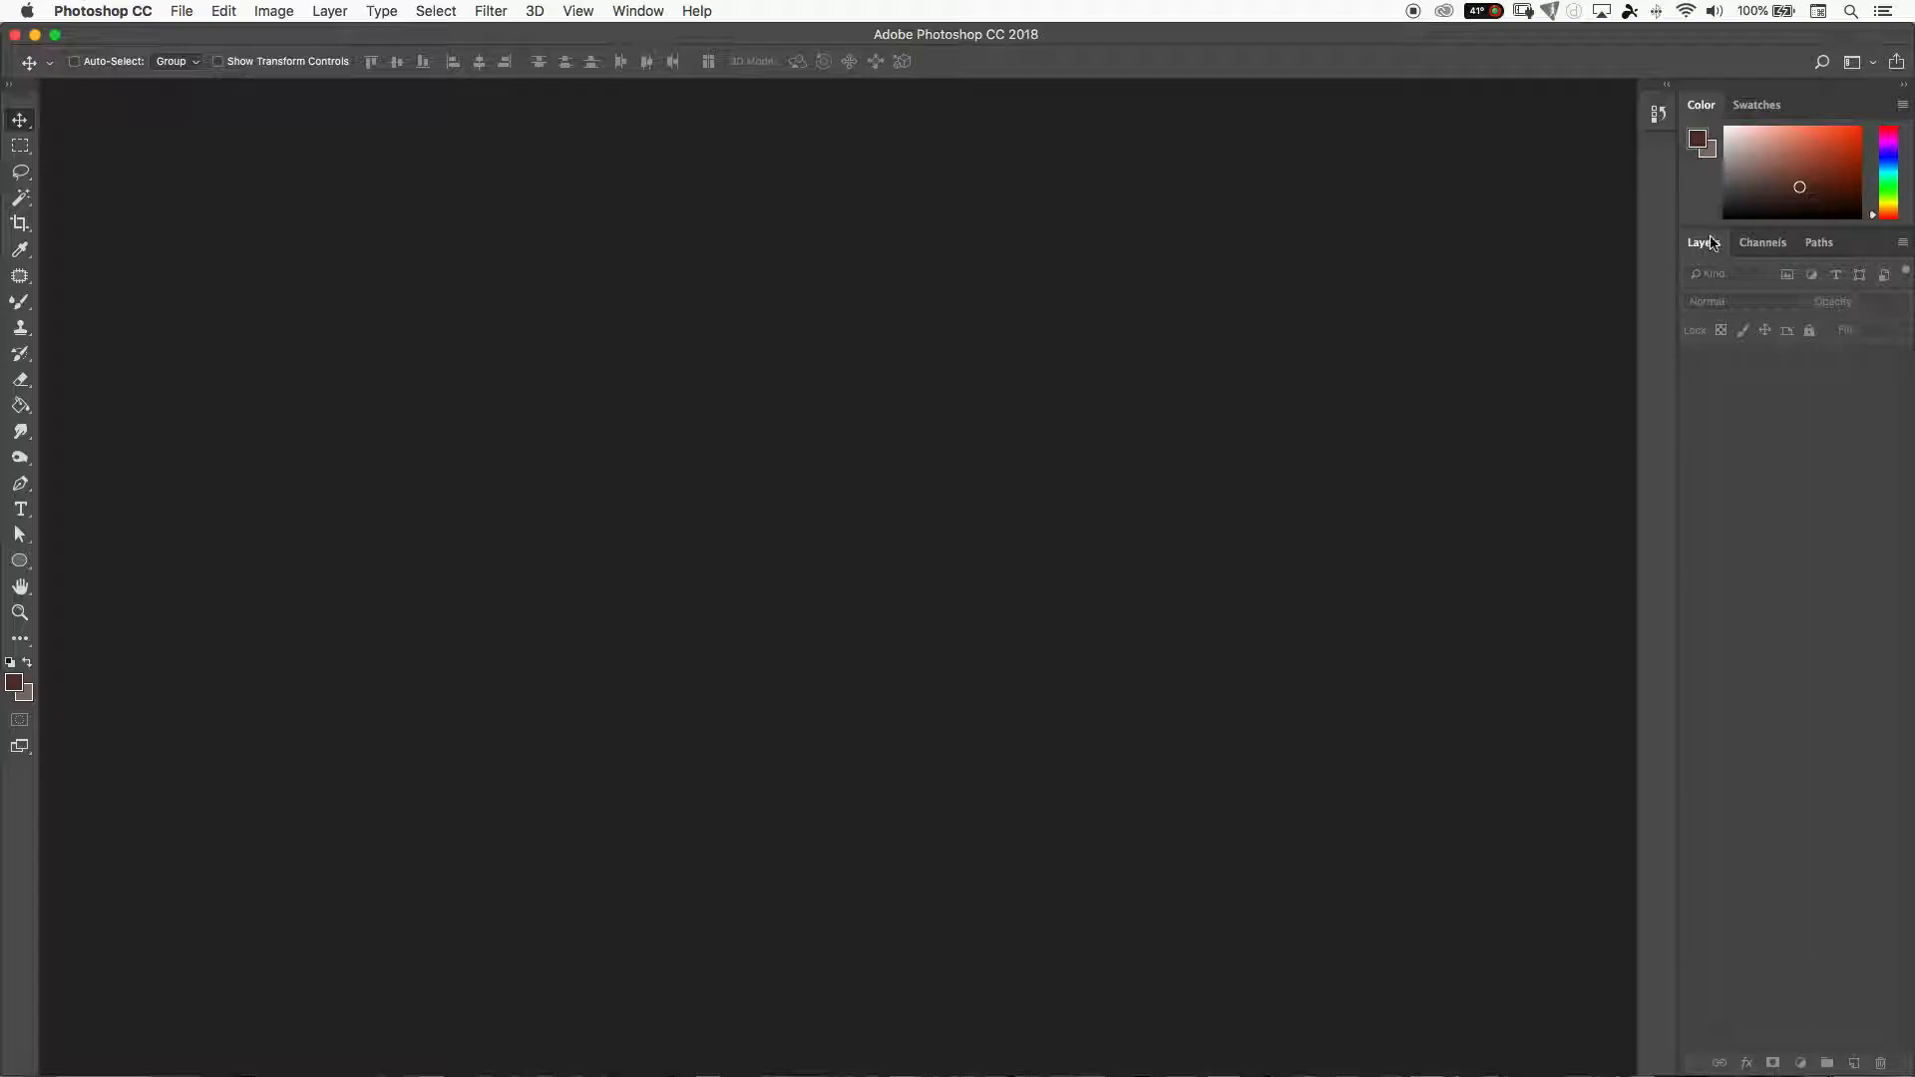
Step: Start a new document and choose the A4 print preset in landscape orientation
mouse_move(17, 123)
left_mouse_down()
mouse_move(128, 124)
mouse_move(27, 122)
left_mouse_up()
left_click(27, 124)
left_click(183, 12)
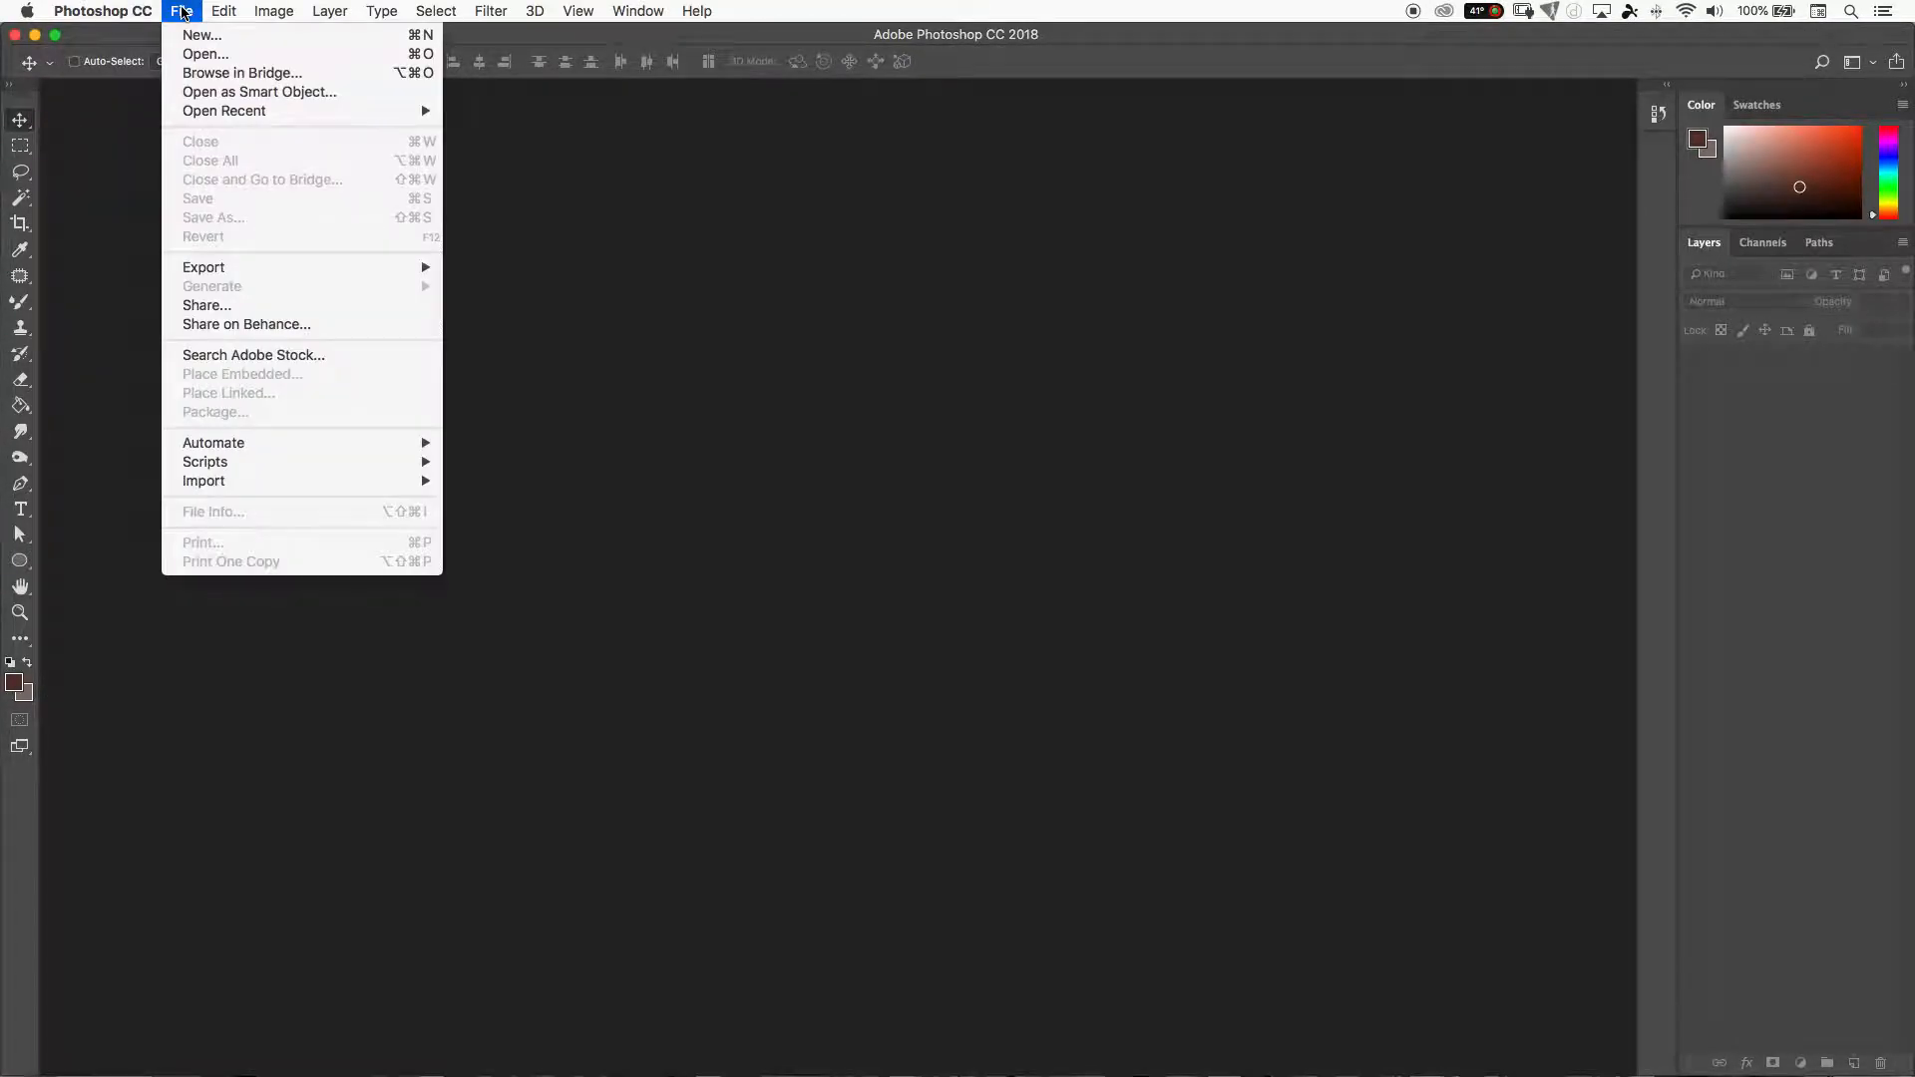
left_click(398, 40)
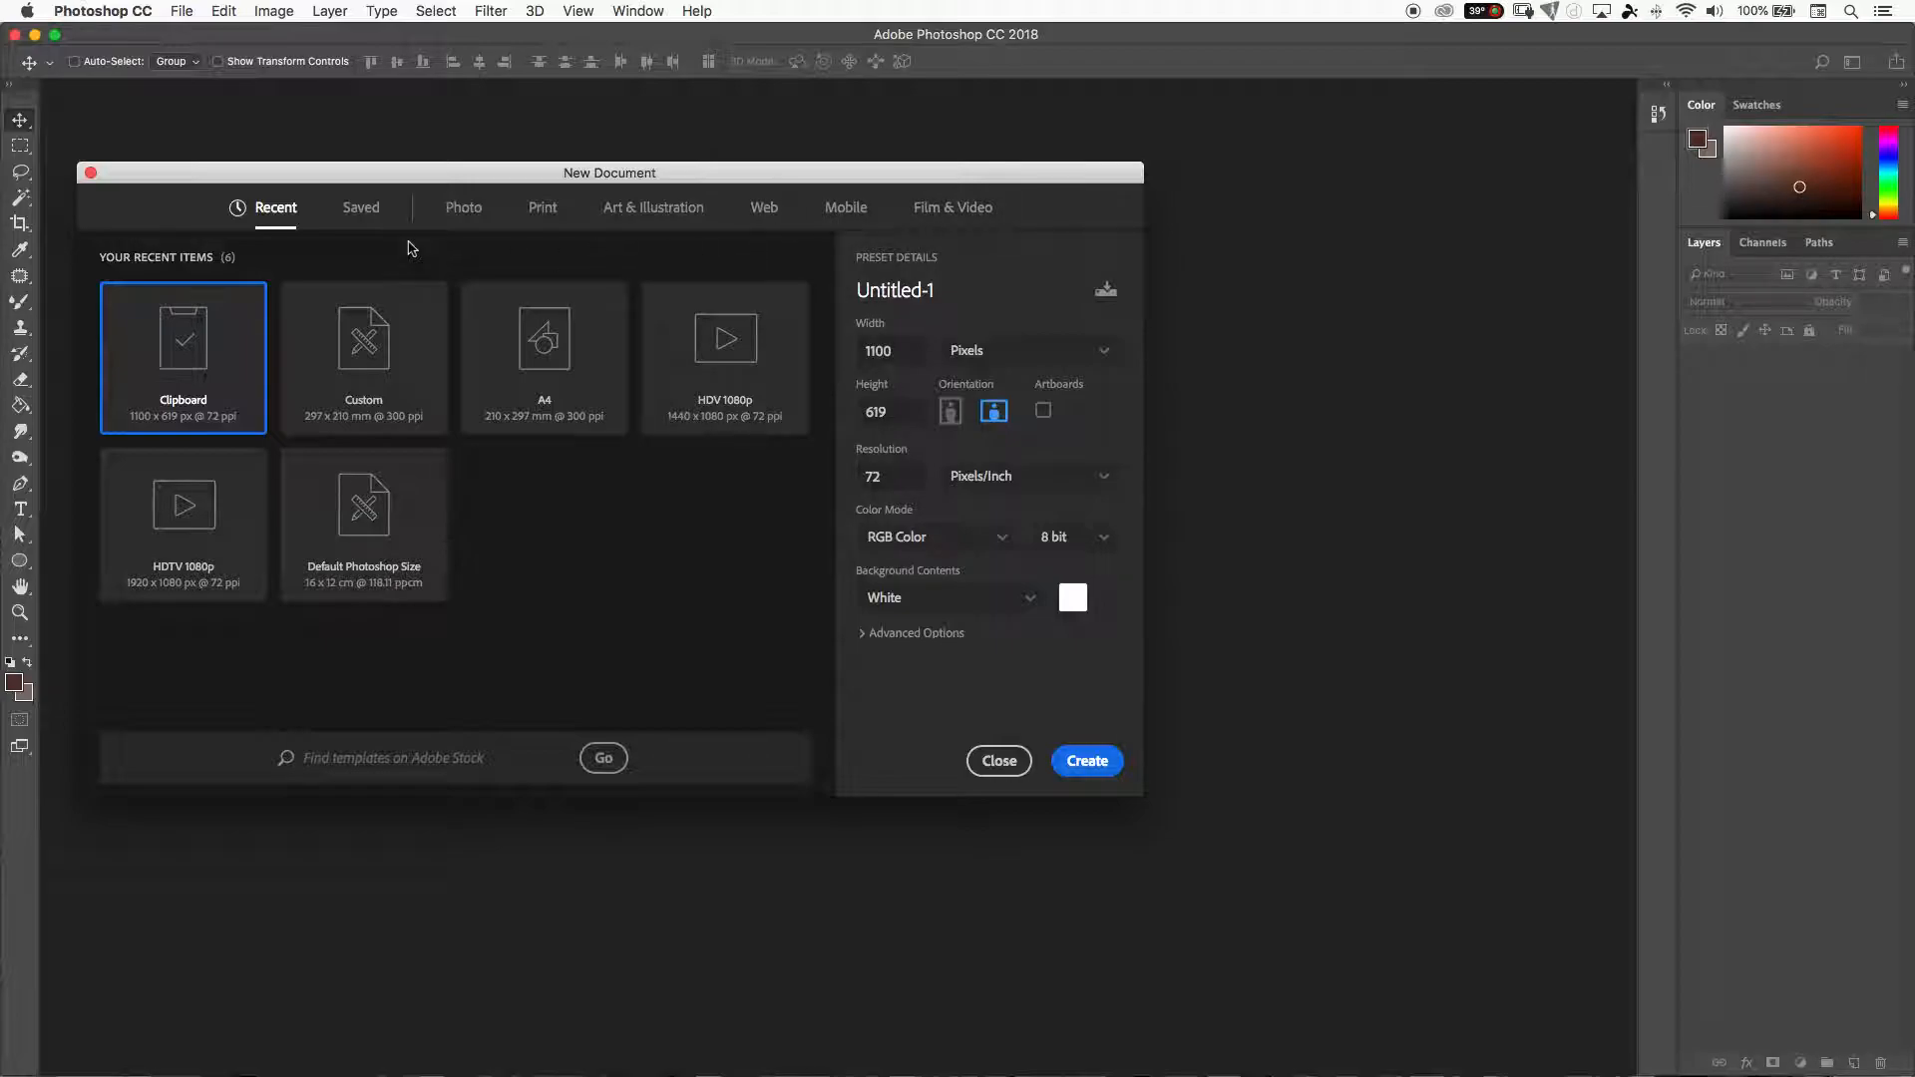
left_click(540, 207)
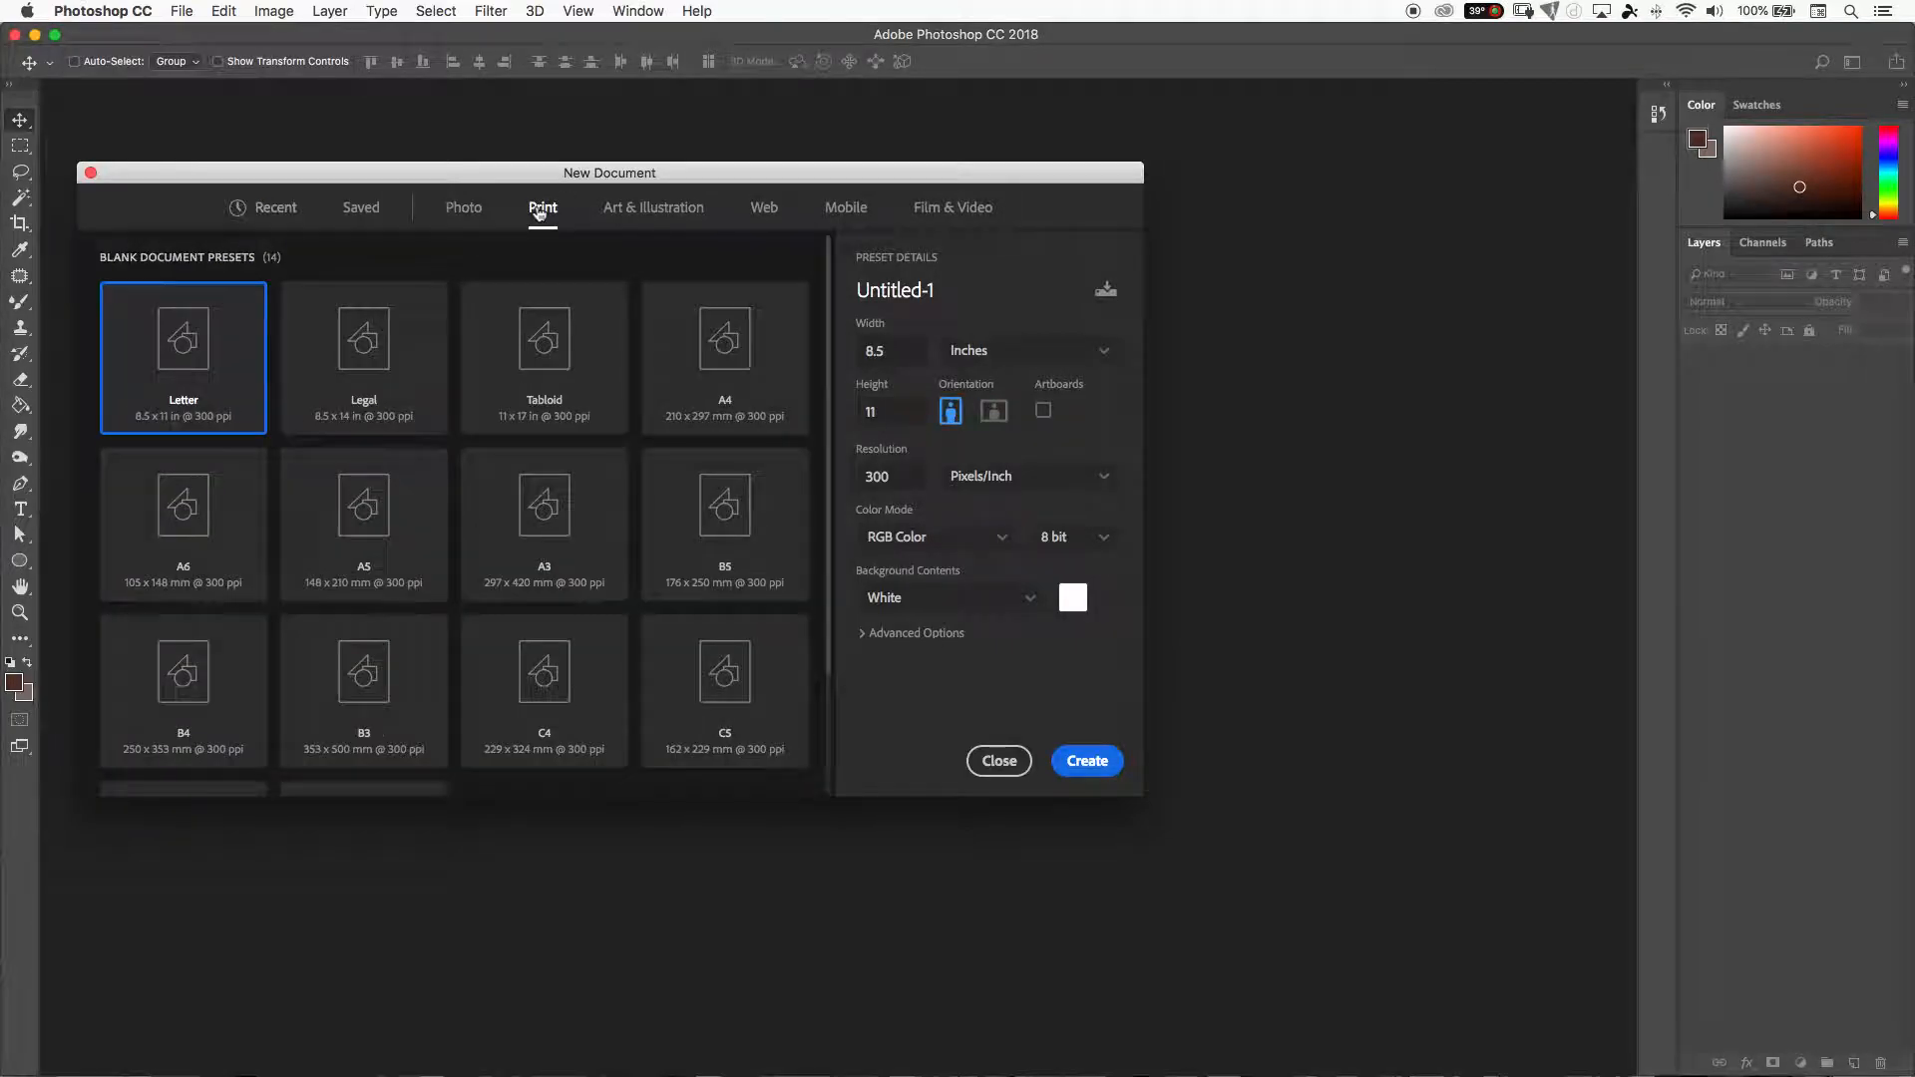
left_click(728, 375)
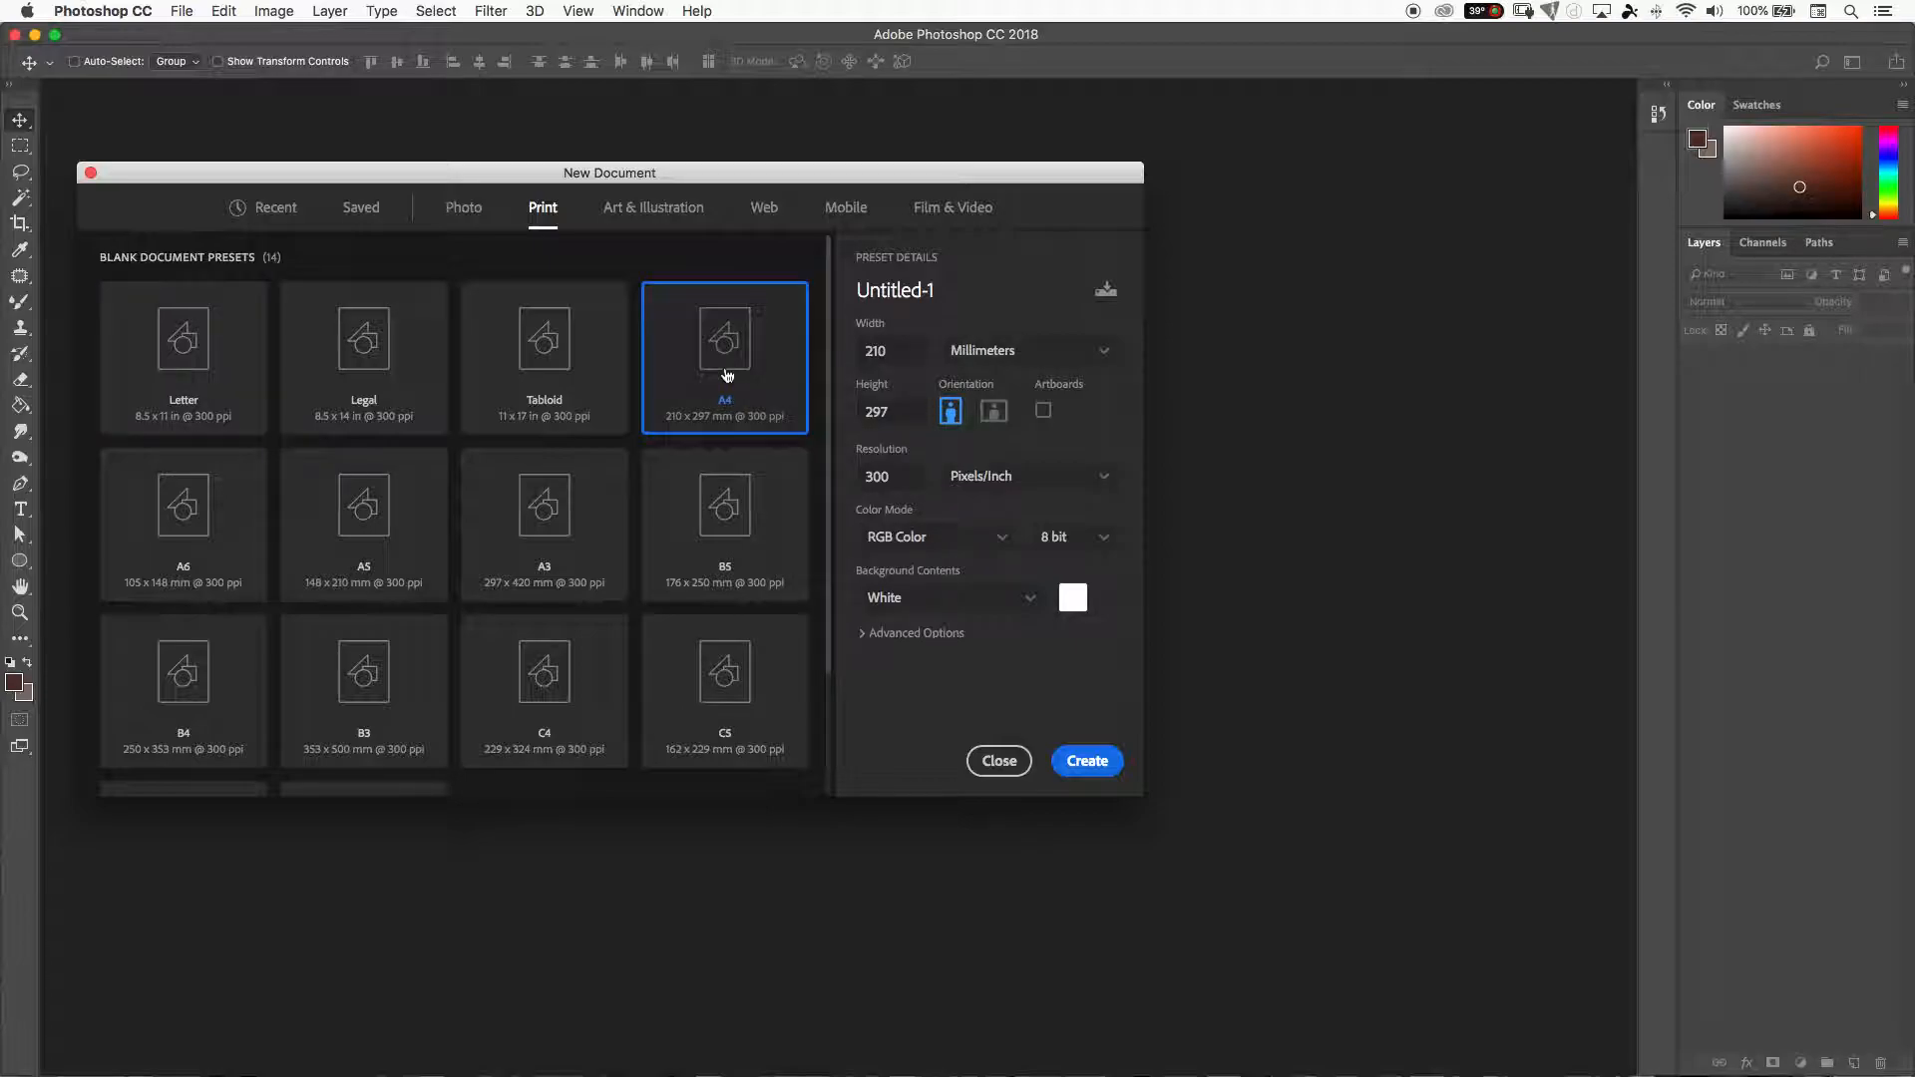
left_click(997, 417)
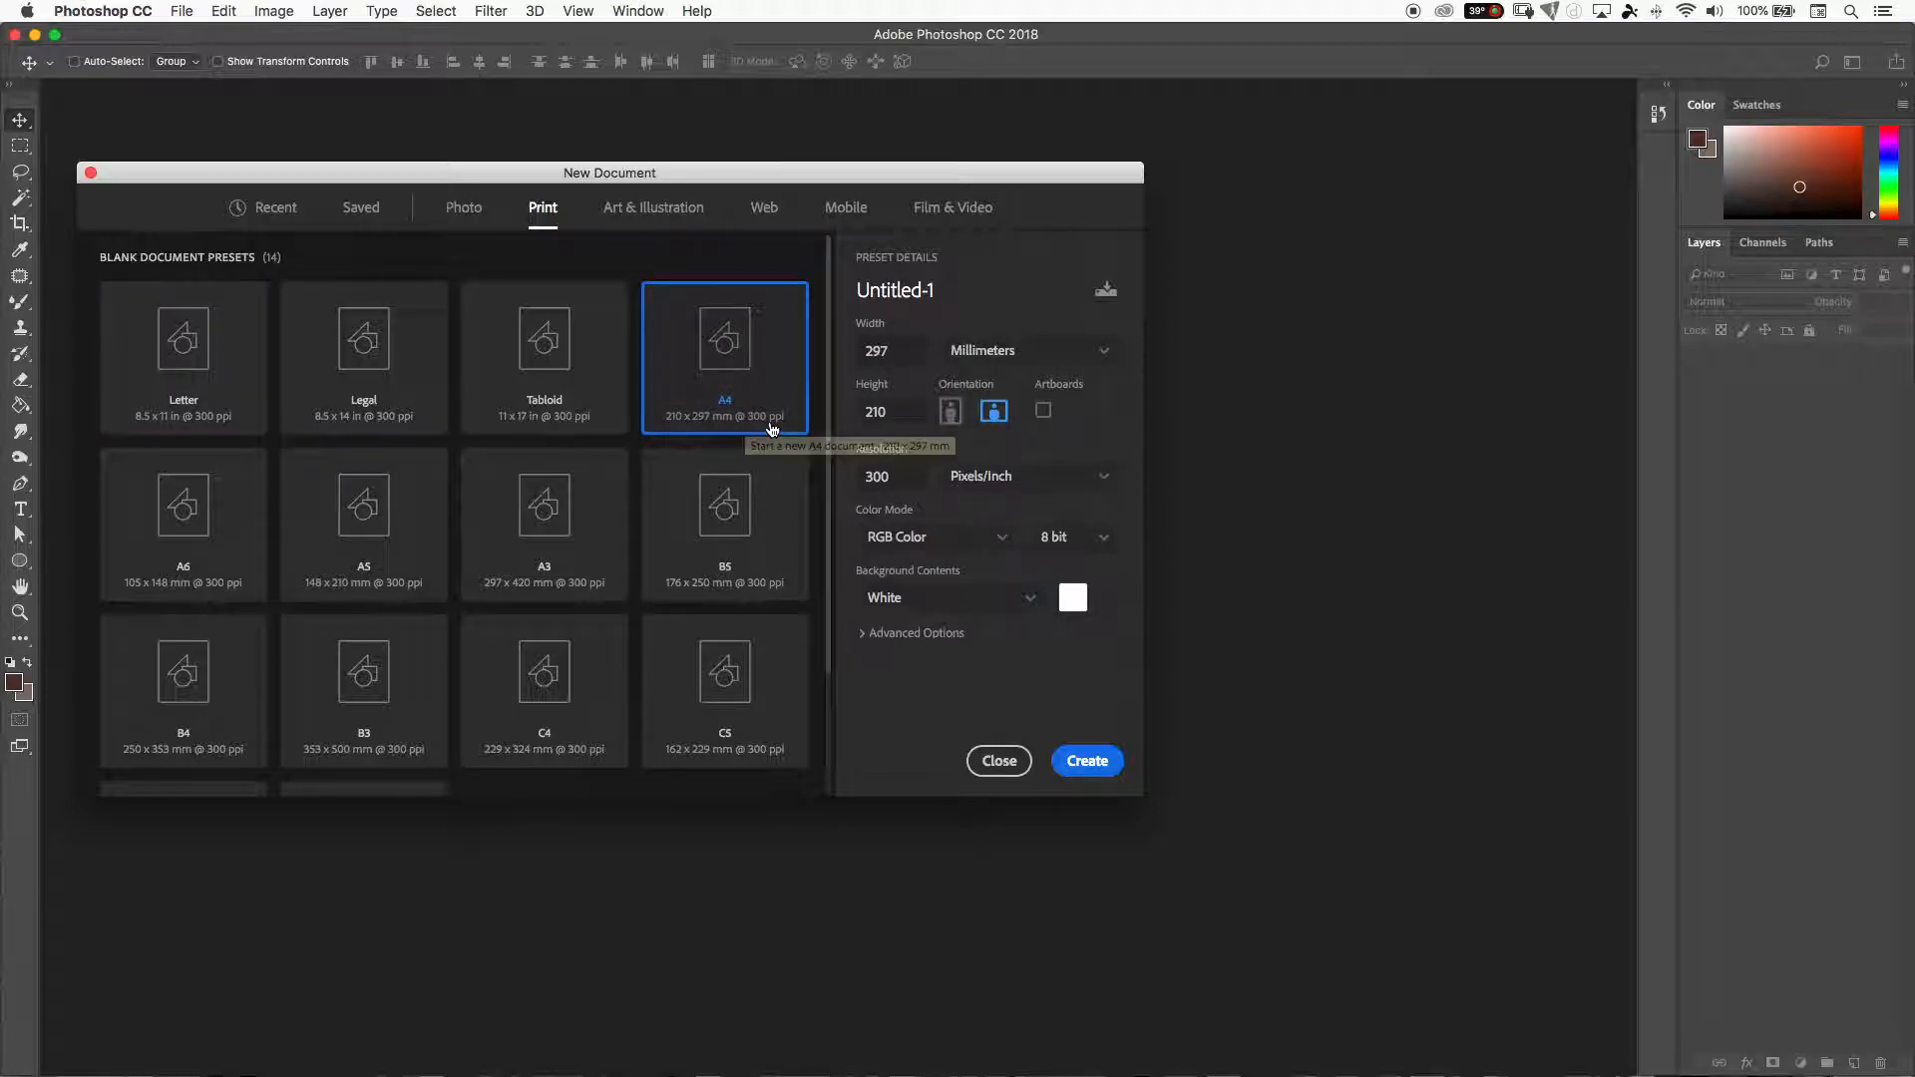
Step: Compare the resolution of the A4 print preset with that of the HDTV 1080p film and video preset
left_click(890, 477)
double_click(878, 475)
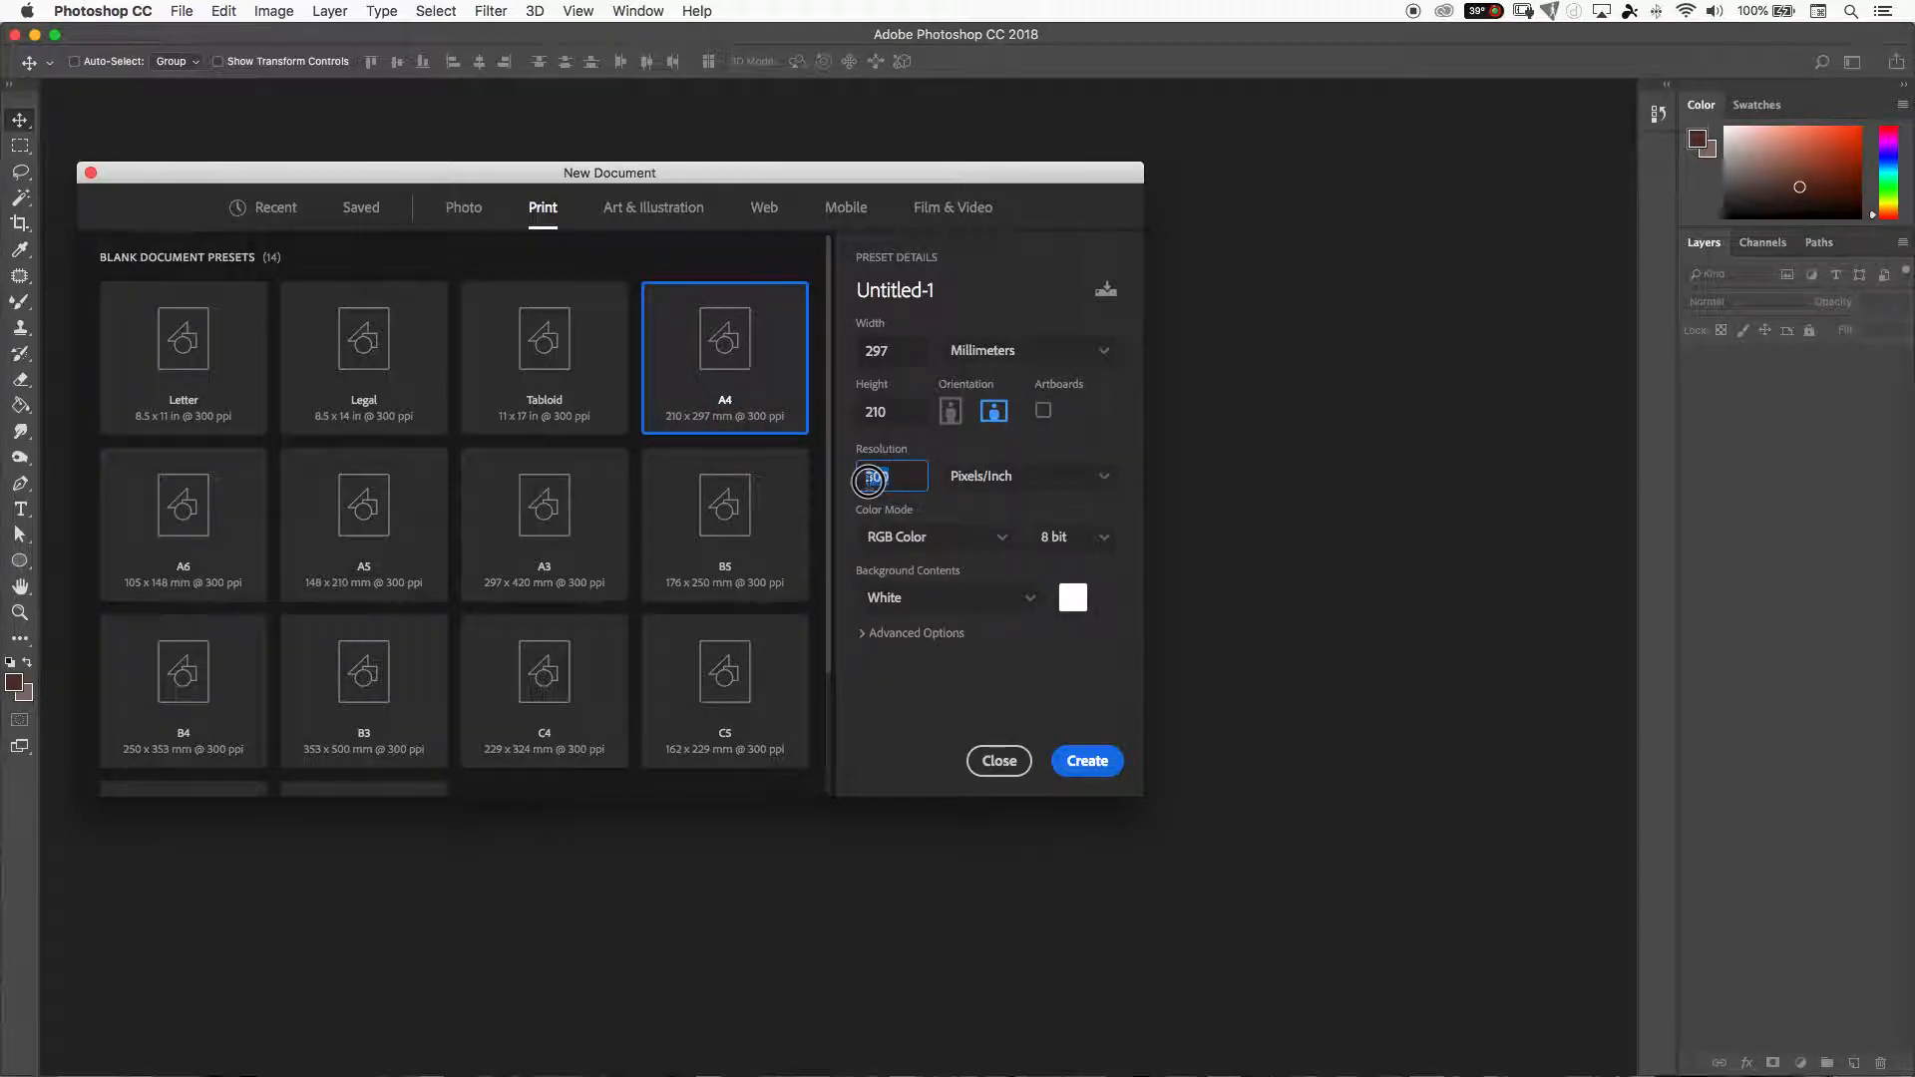
left_click(961, 210)
double_click(875, 475)
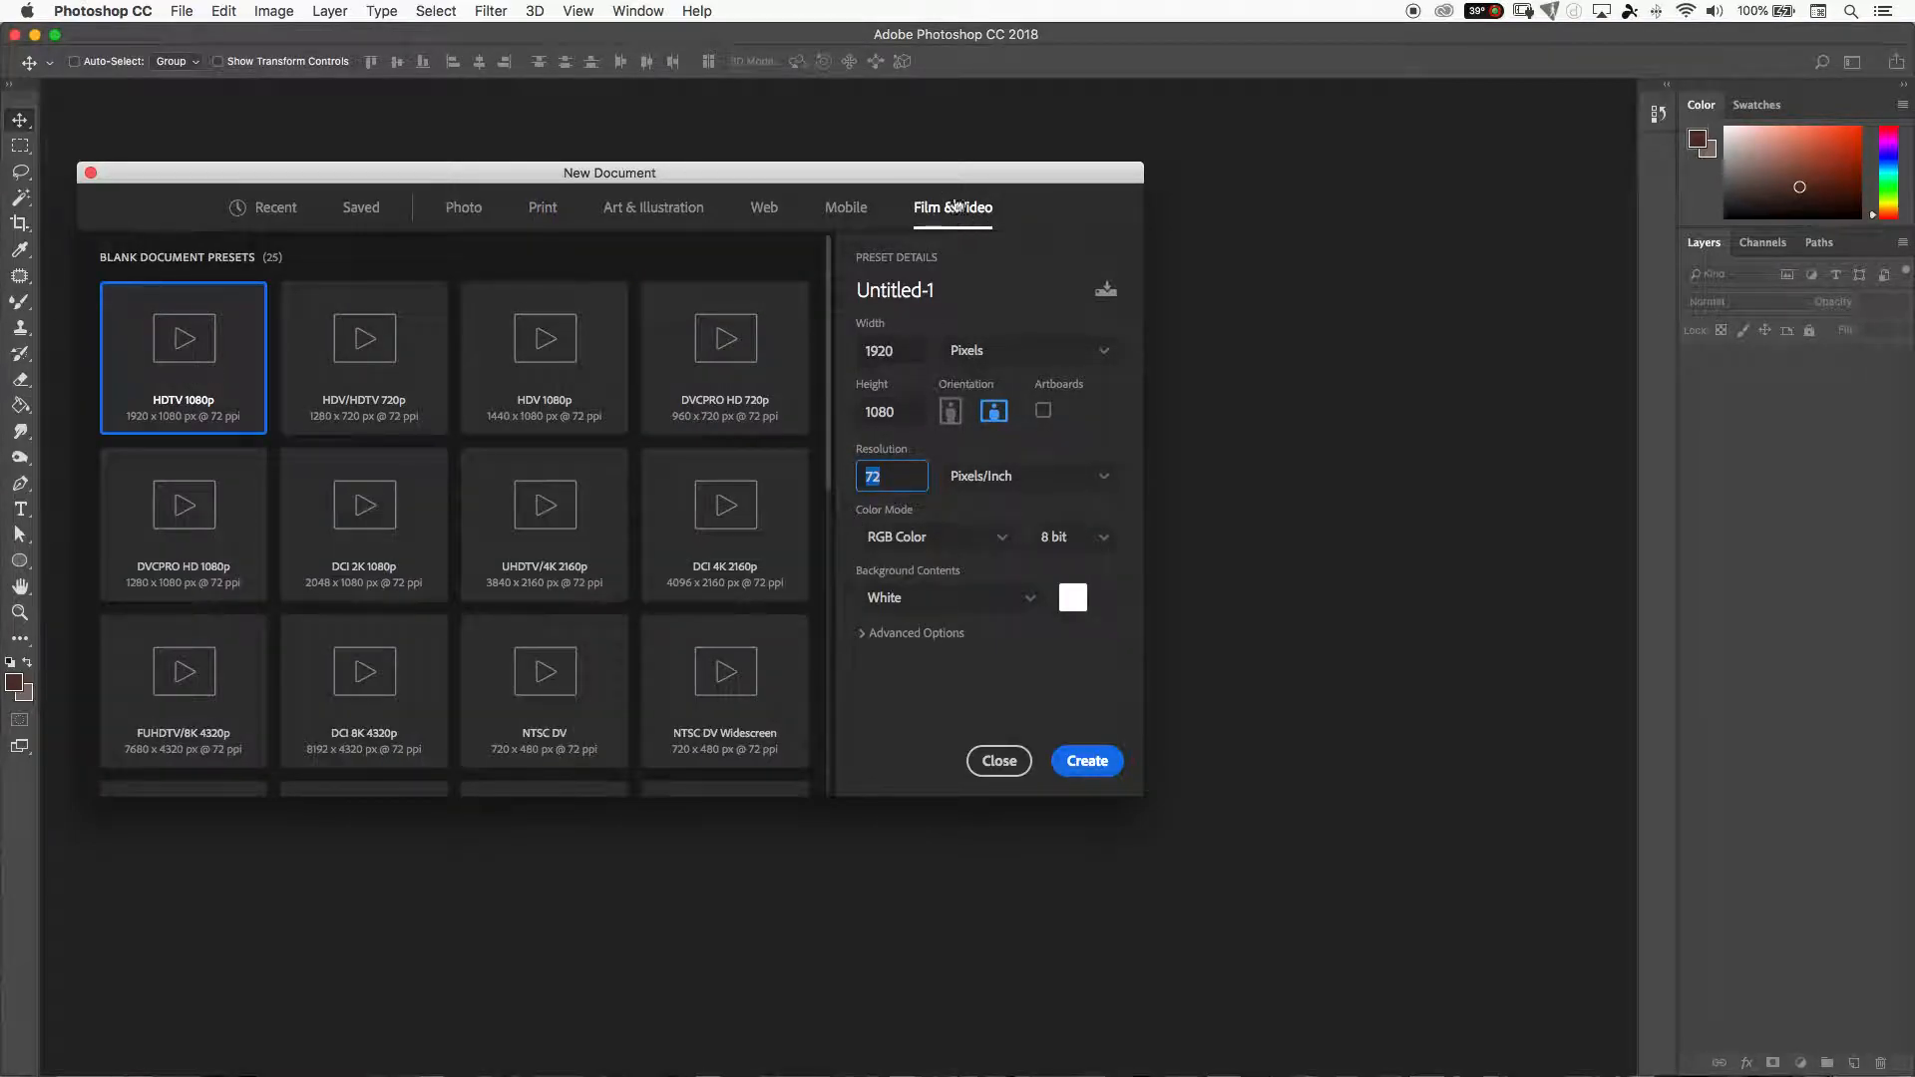
Step: Create the document from the A4 print preset in landscape orientation, 297 x 210 mm at 300 pixels/inch
left_click(547, 214)
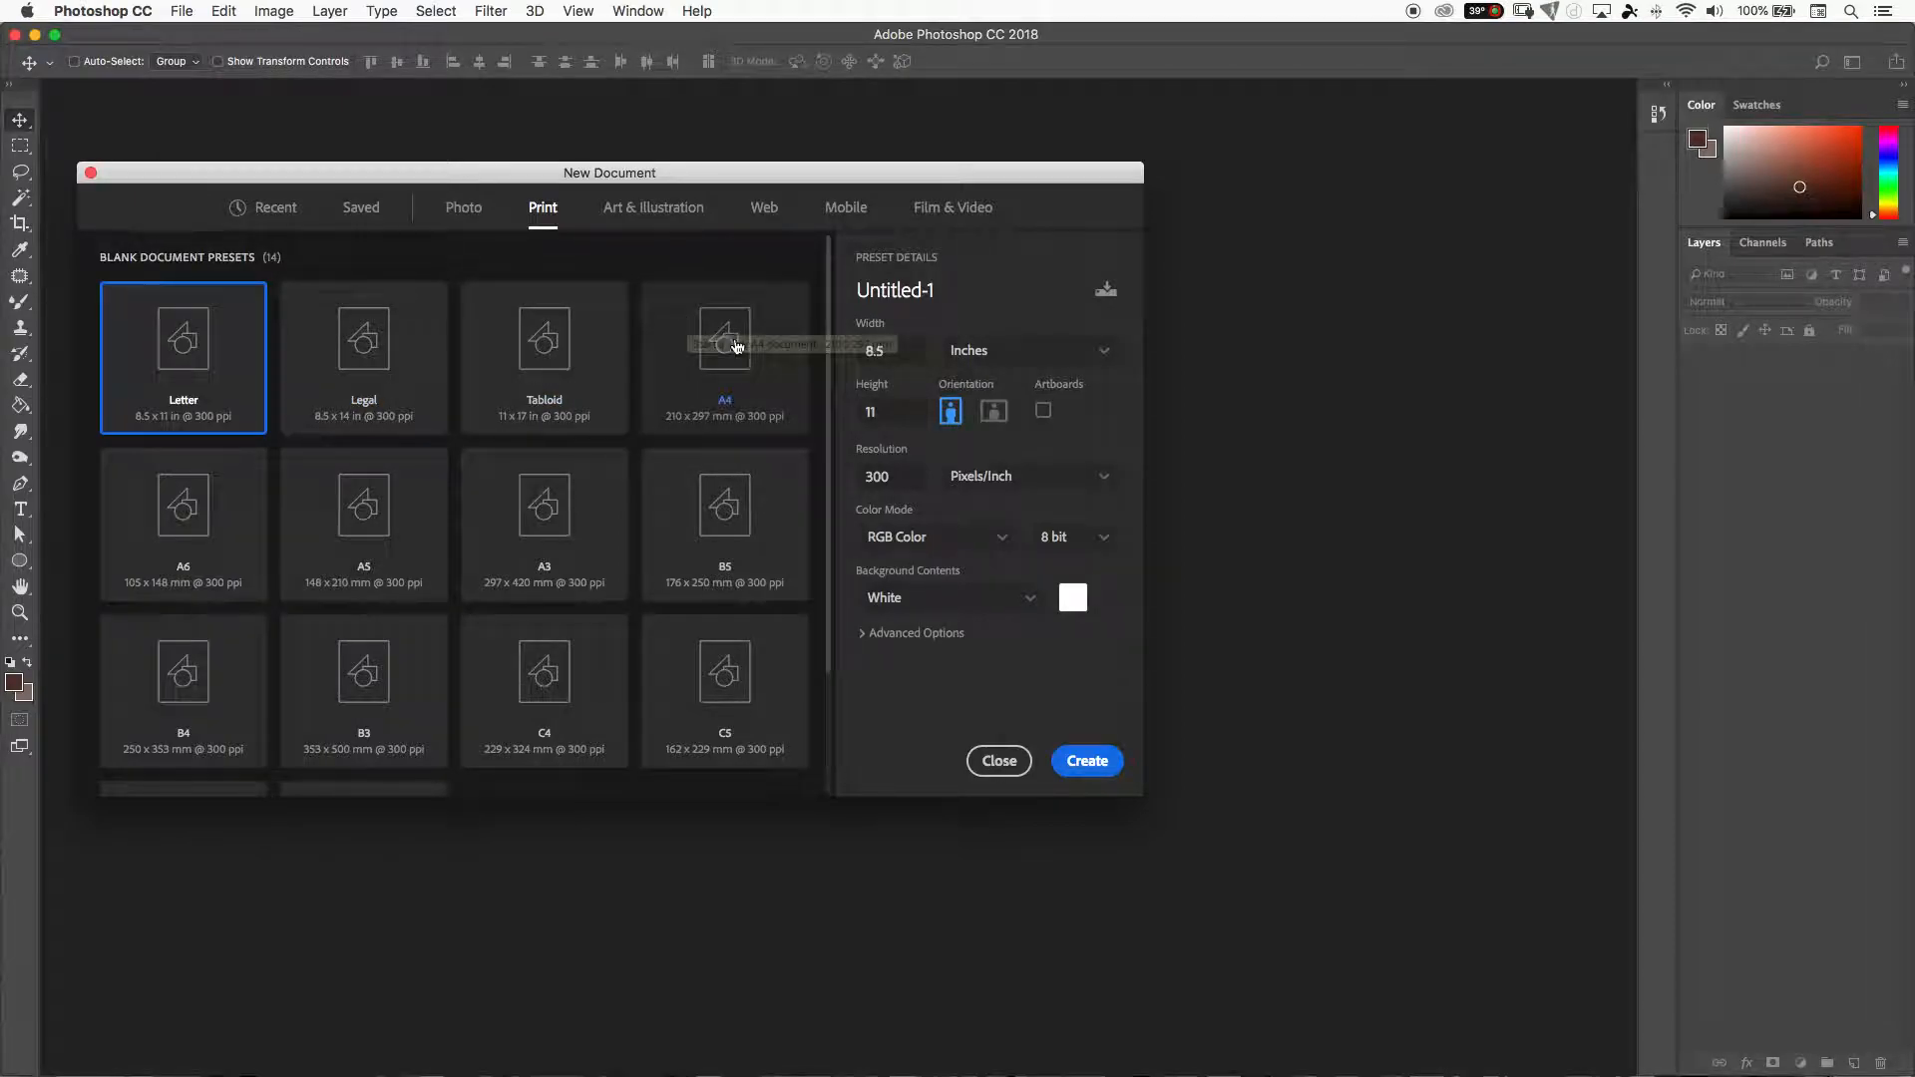
left_click(796, 350)
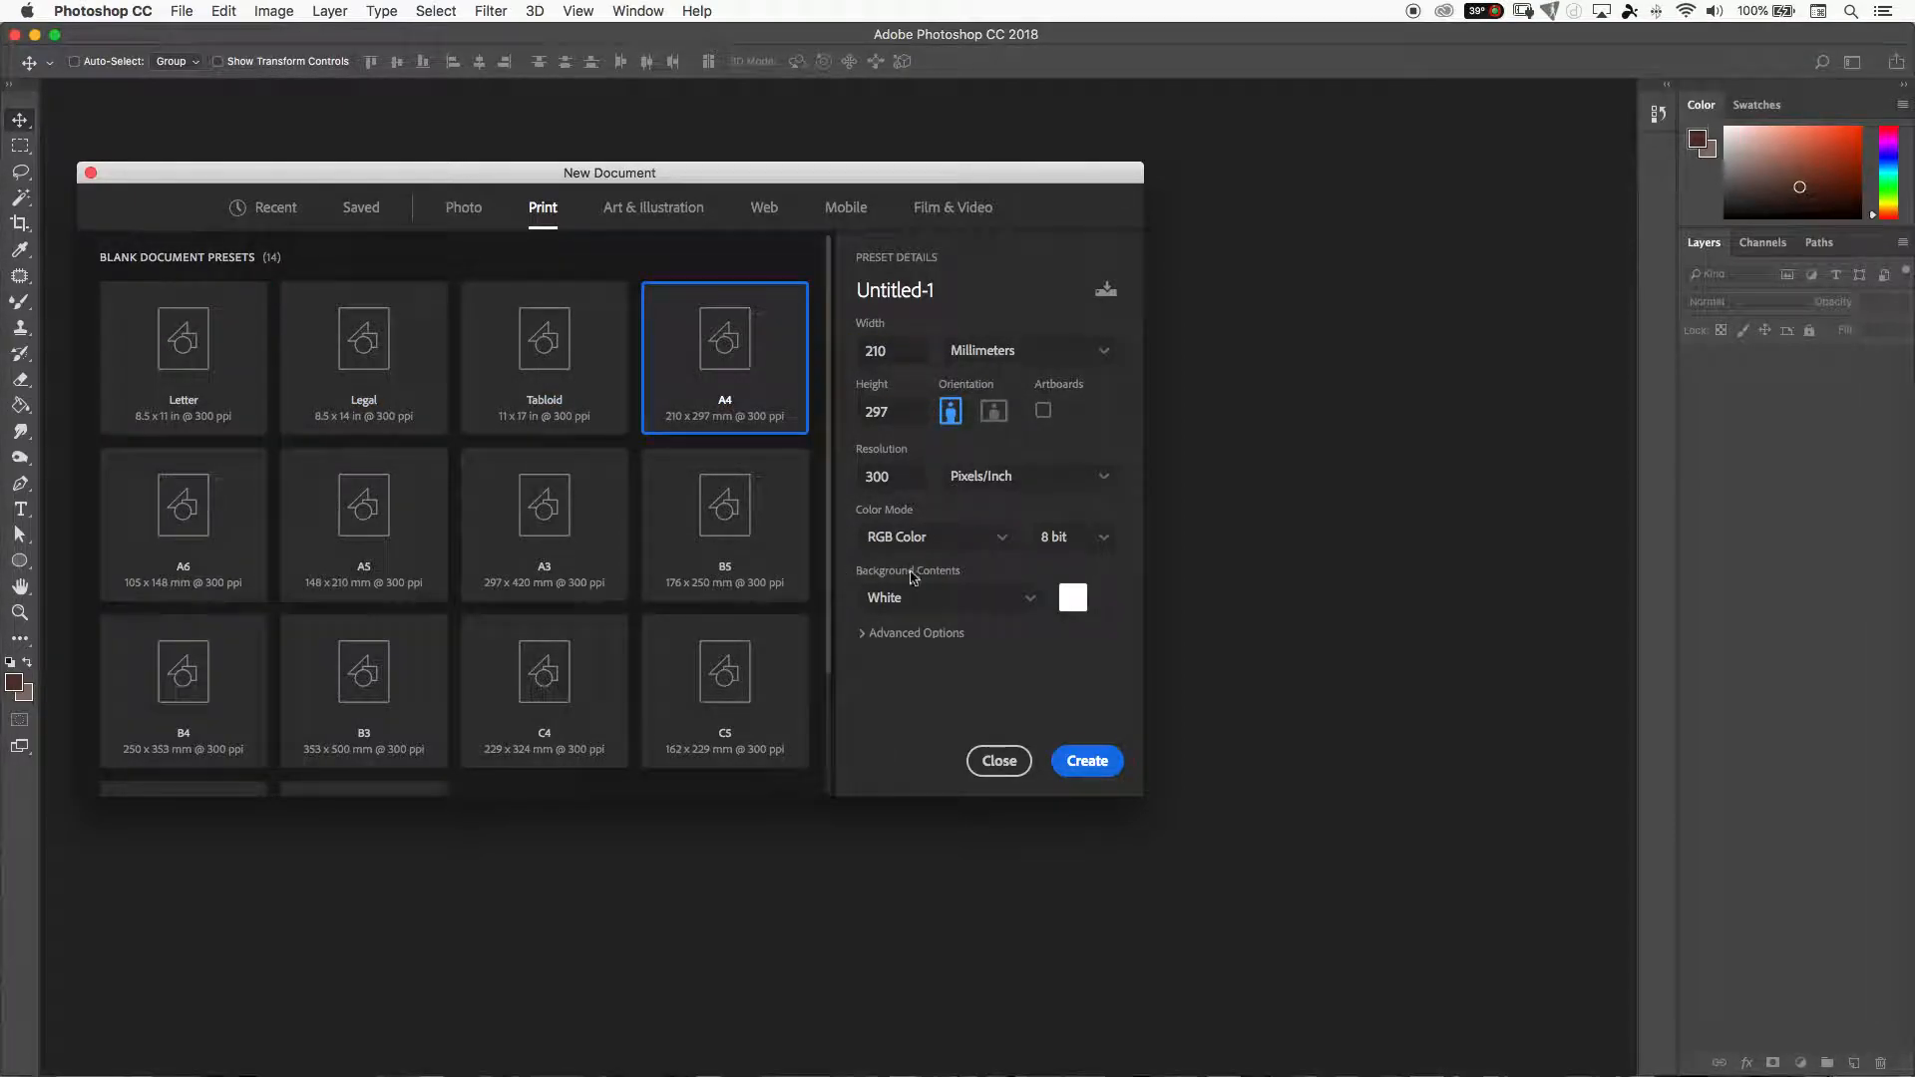
left_click(993, 410)
left_click(1113, 767)
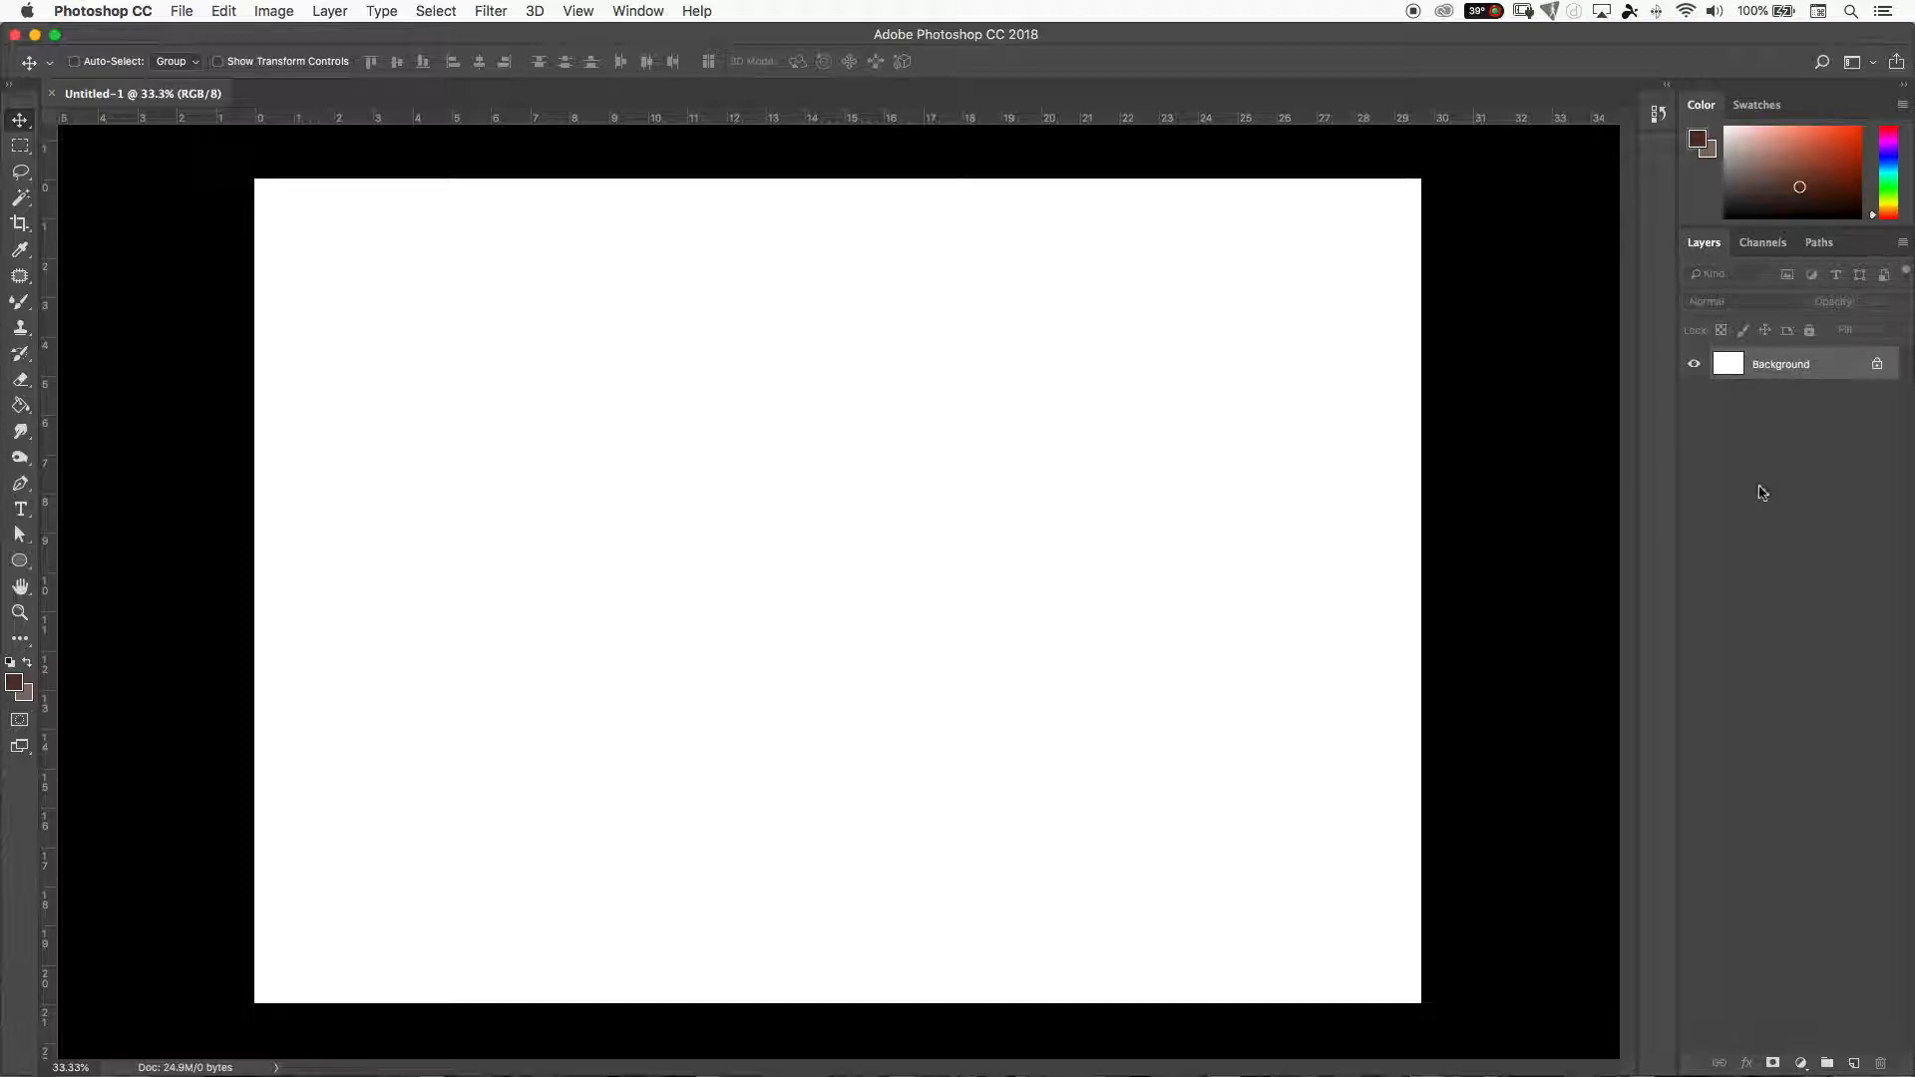
Step: Add a new empty layer above the Background layer and check the menu's new-layer command
left_click(1851, 1065)
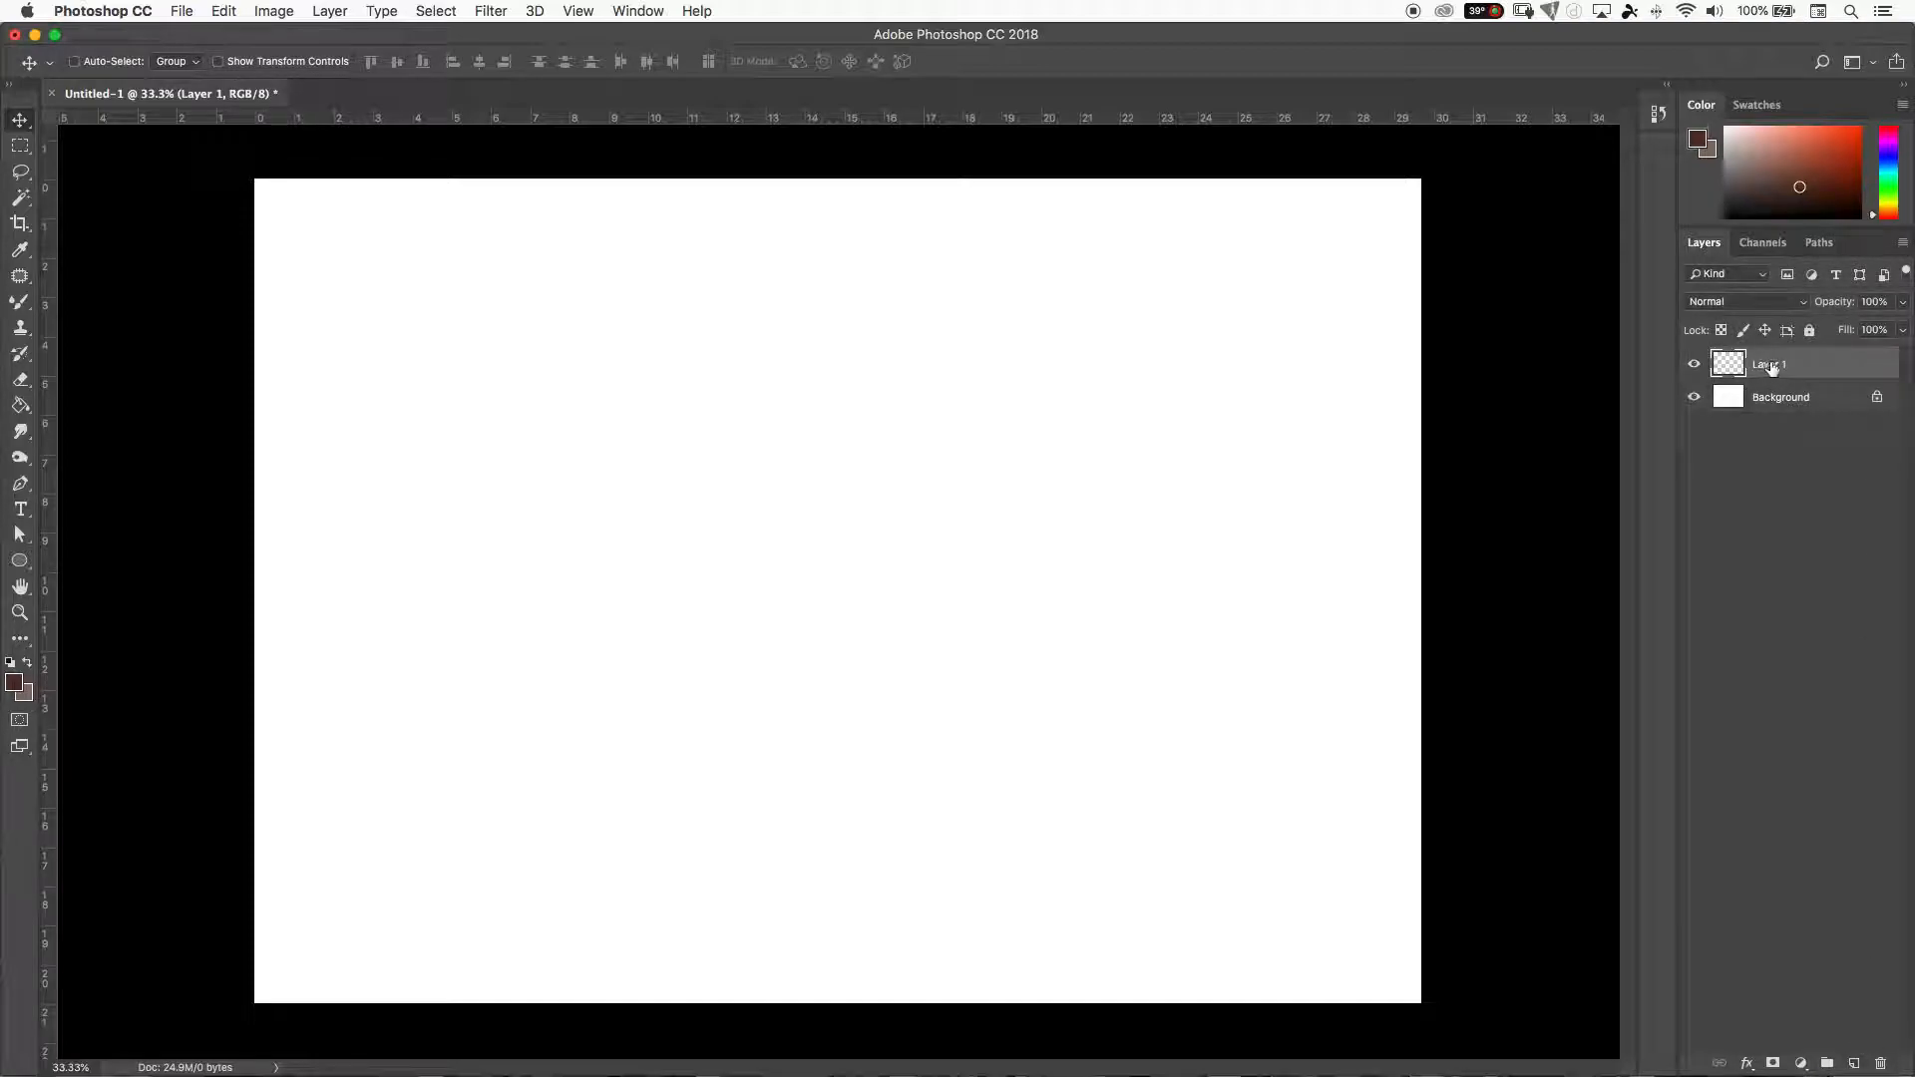
left_click(319, 12)
mouse_move(399, 35)
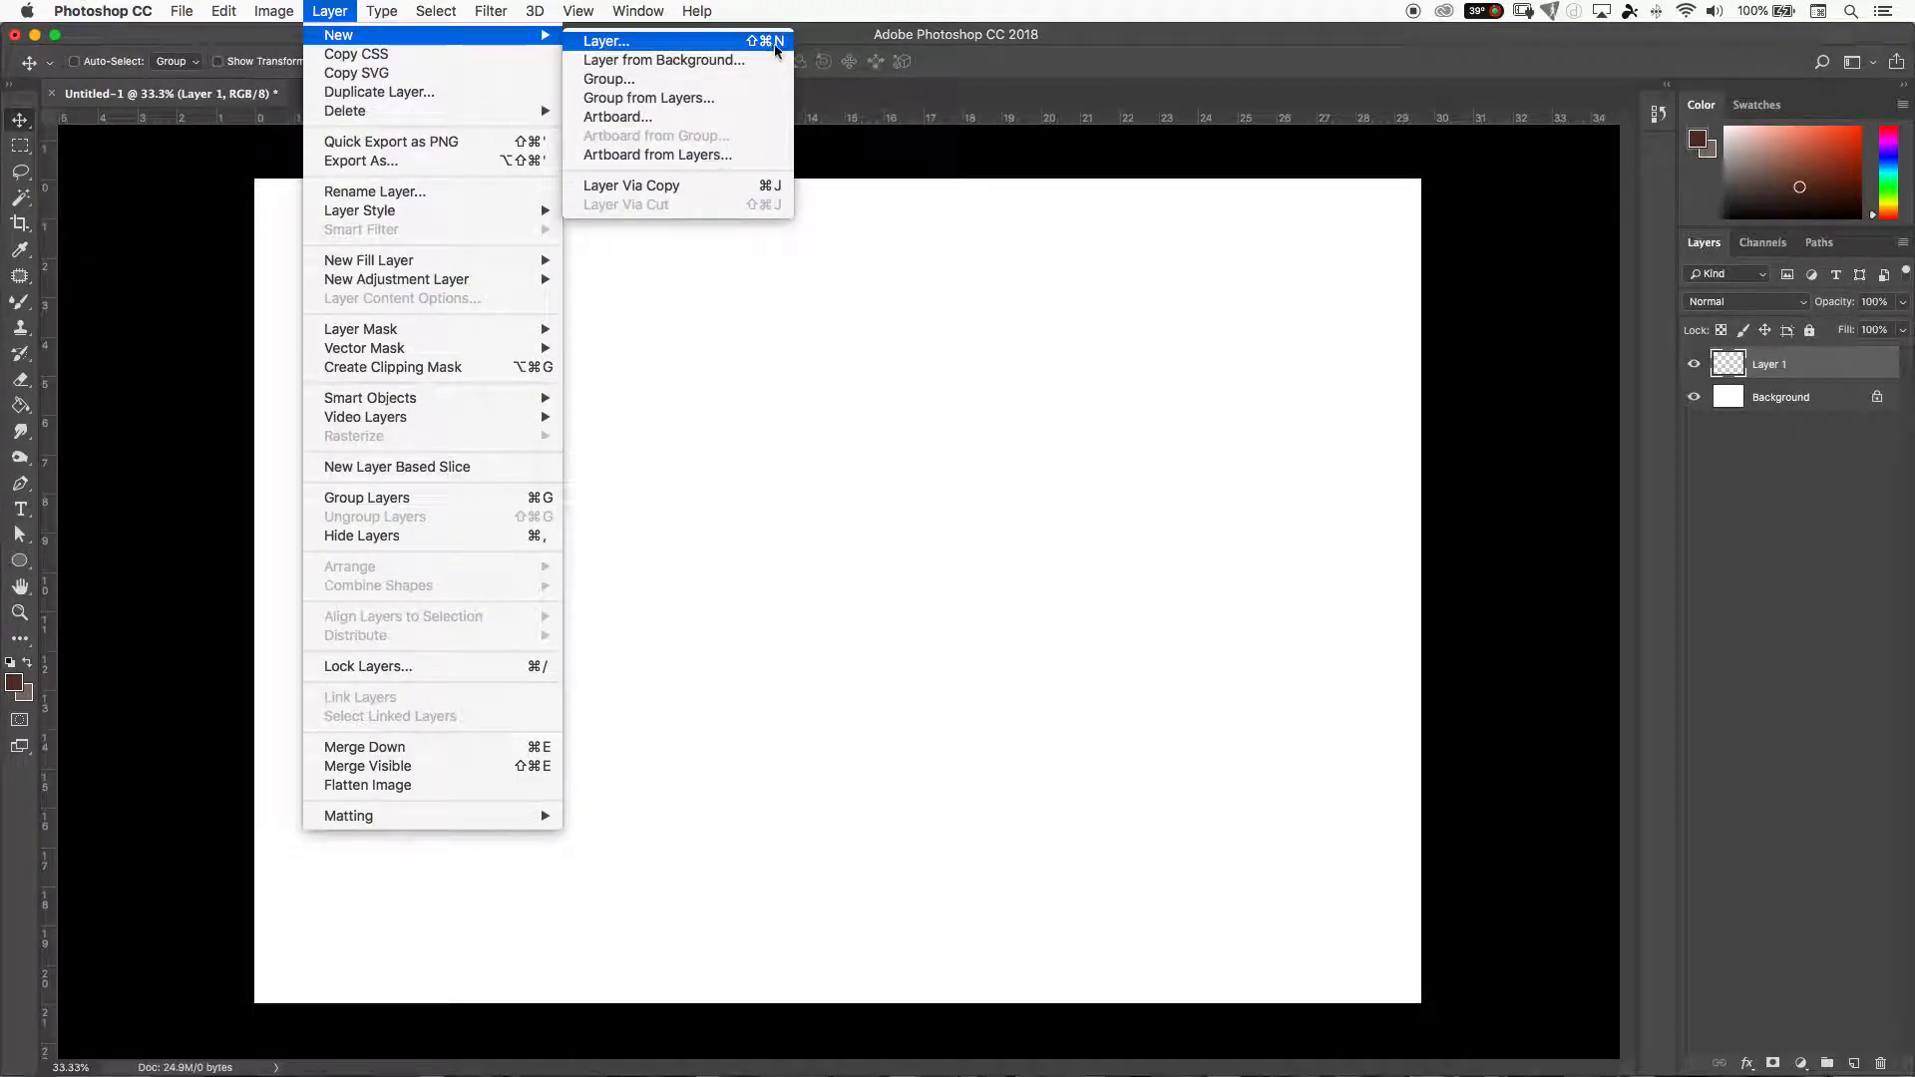
left_click(1864, 388)
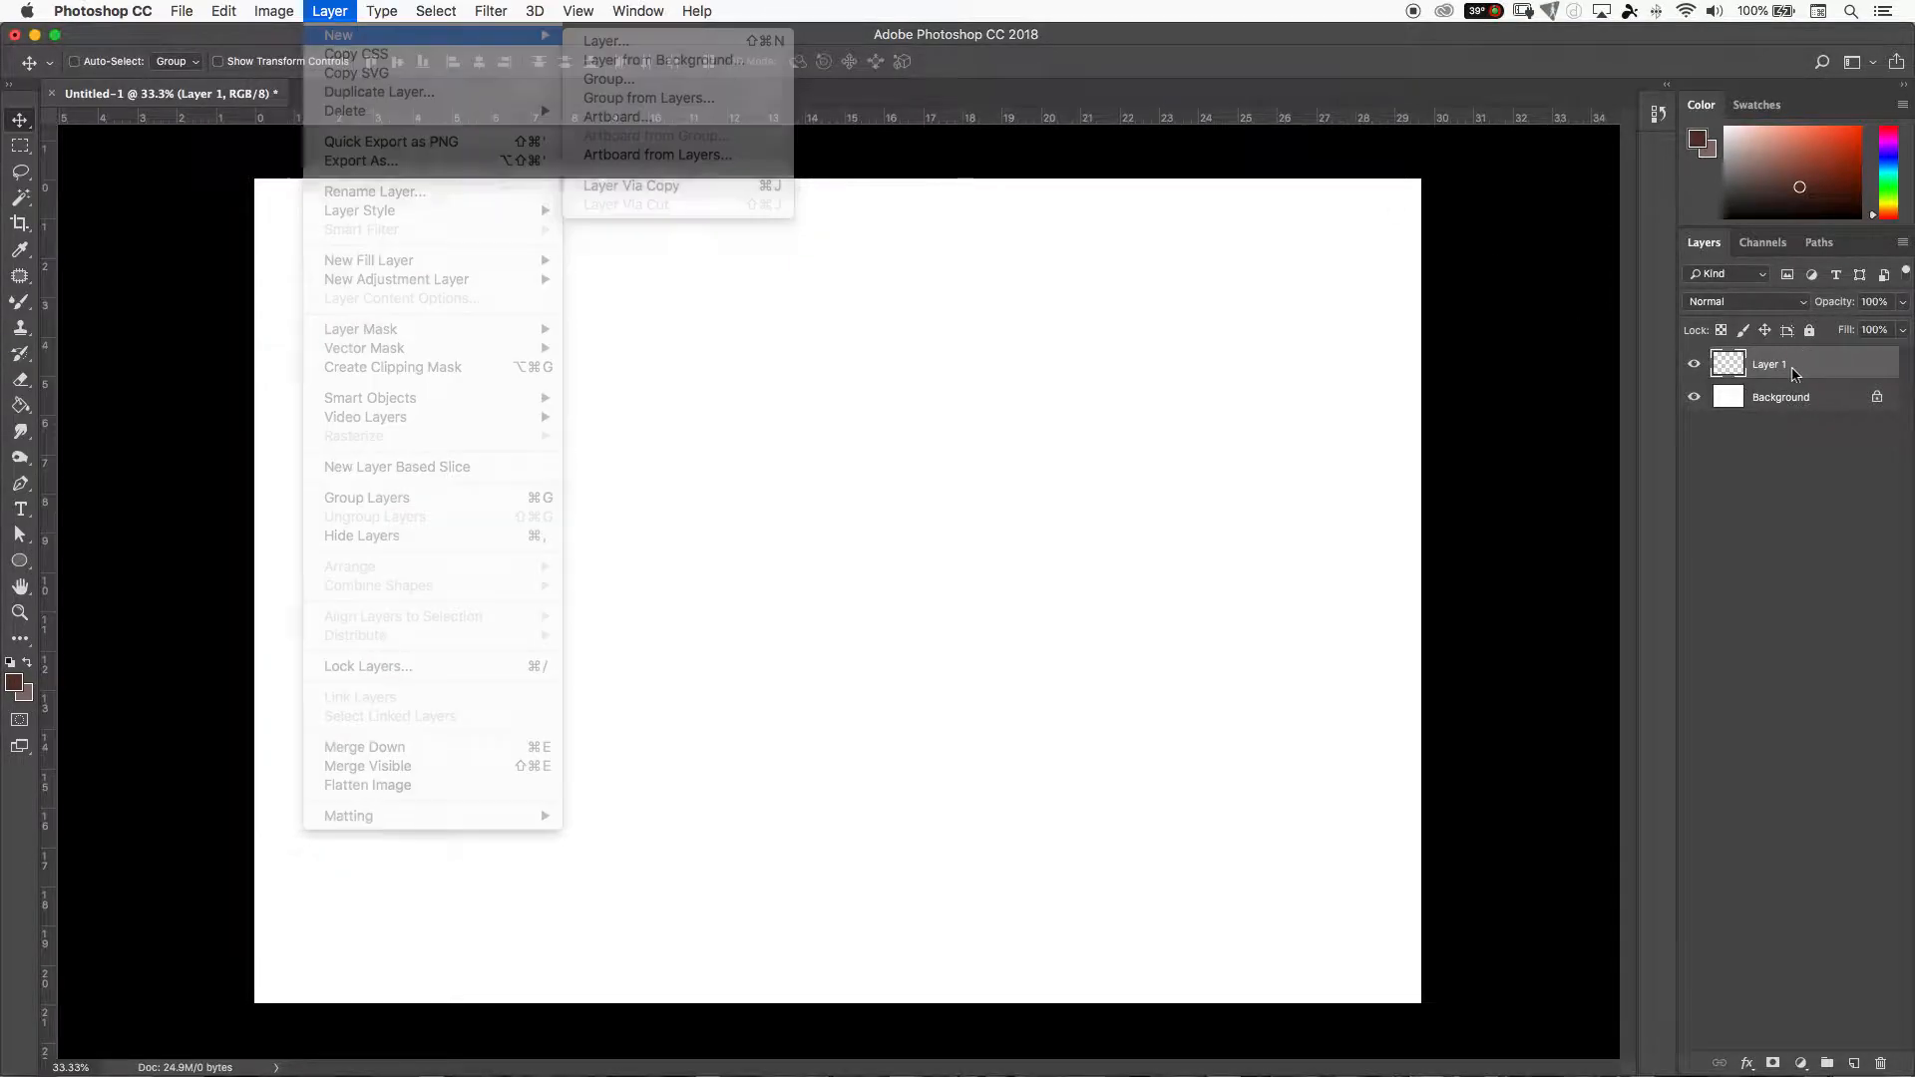
Step: Rename the new layer as line and give it an orange color label
double_click(1770, 364)
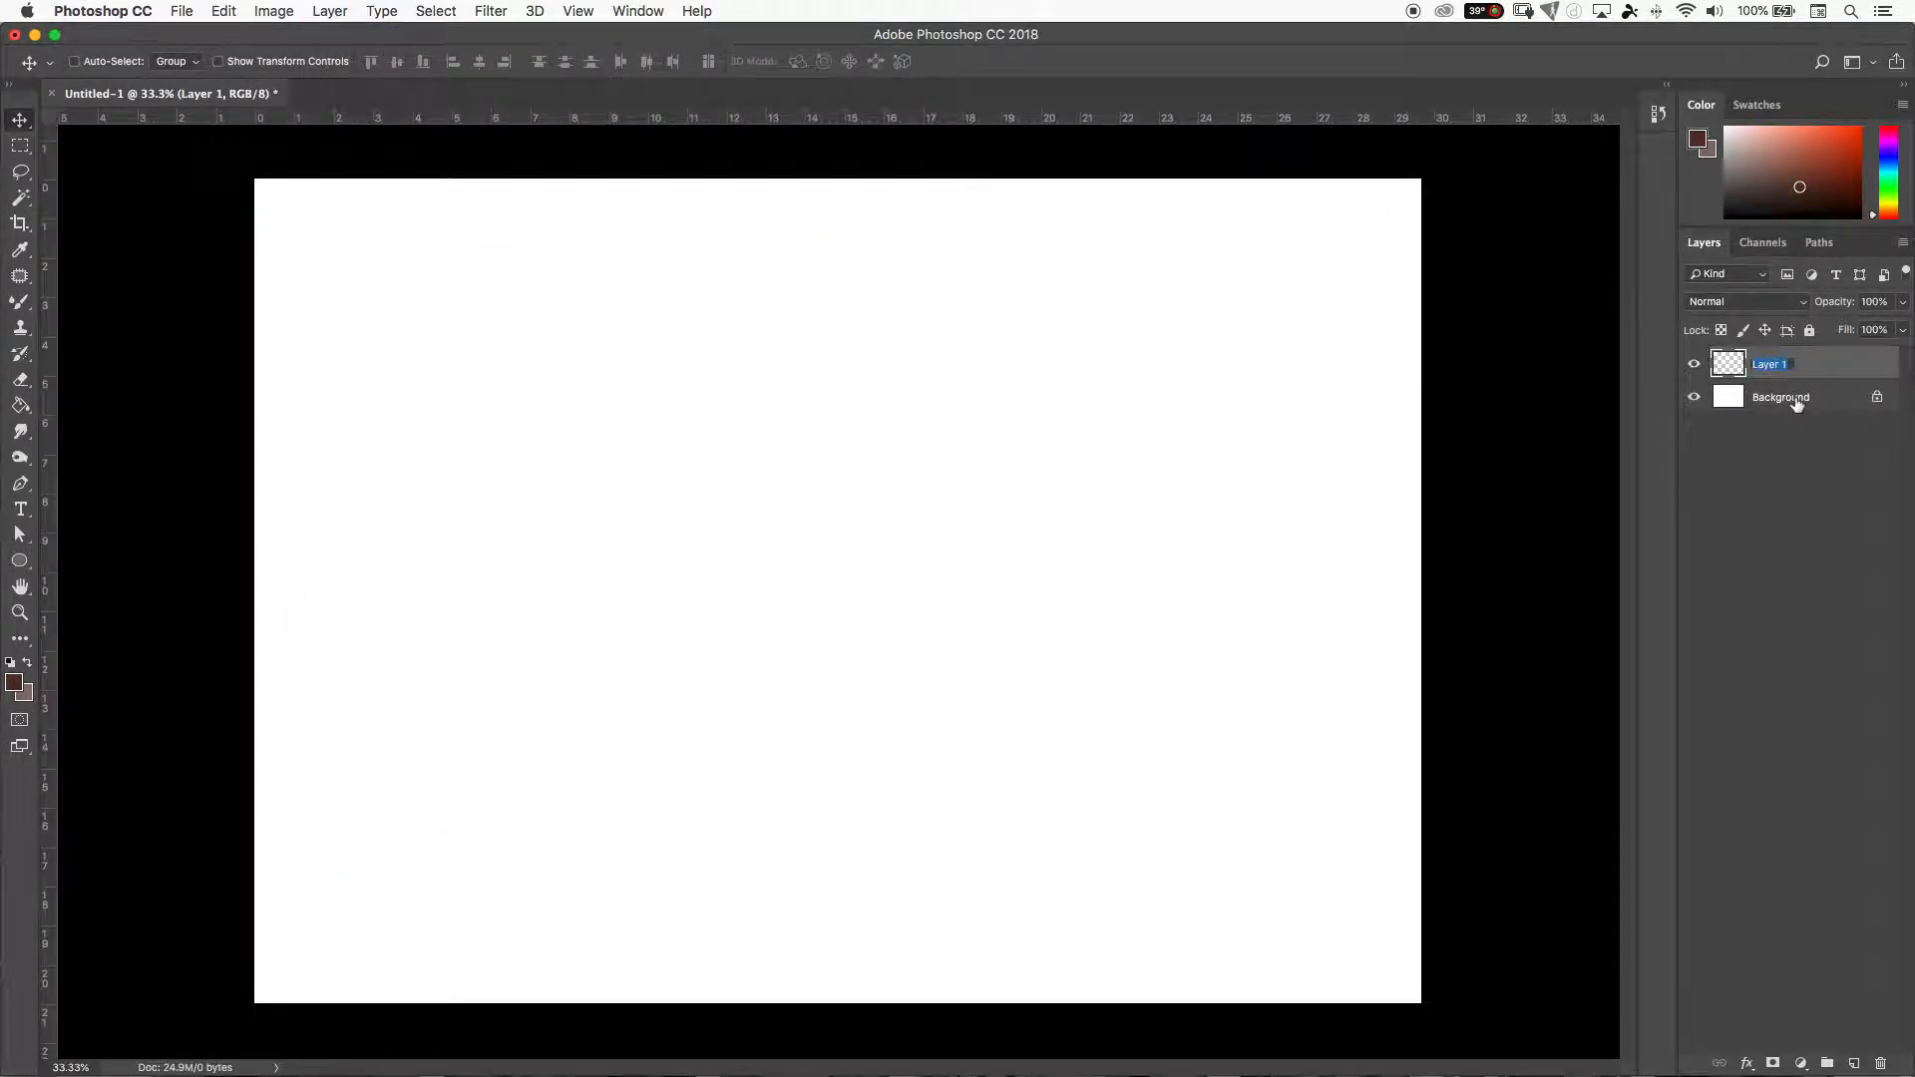
key("BackSpace")
key("Return")
right_click(1803, 367)
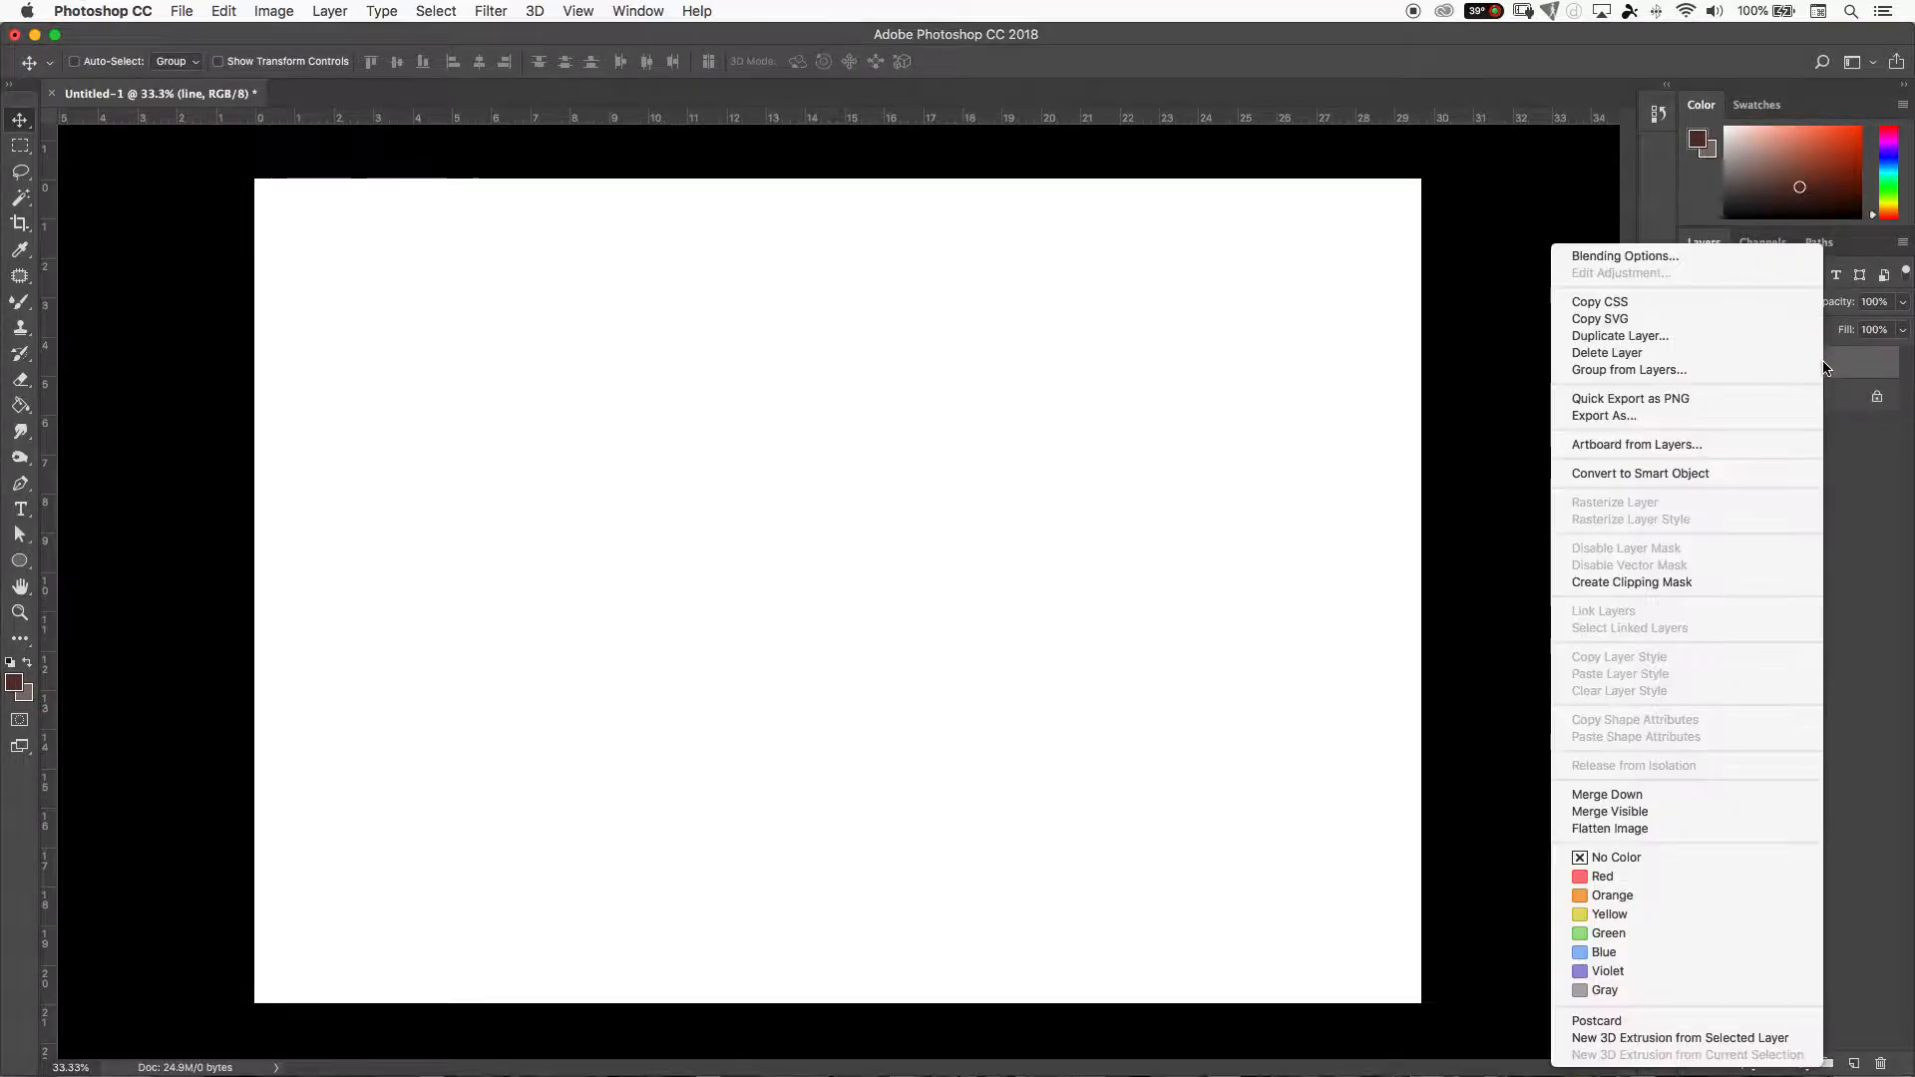
left_click(1635, 902)
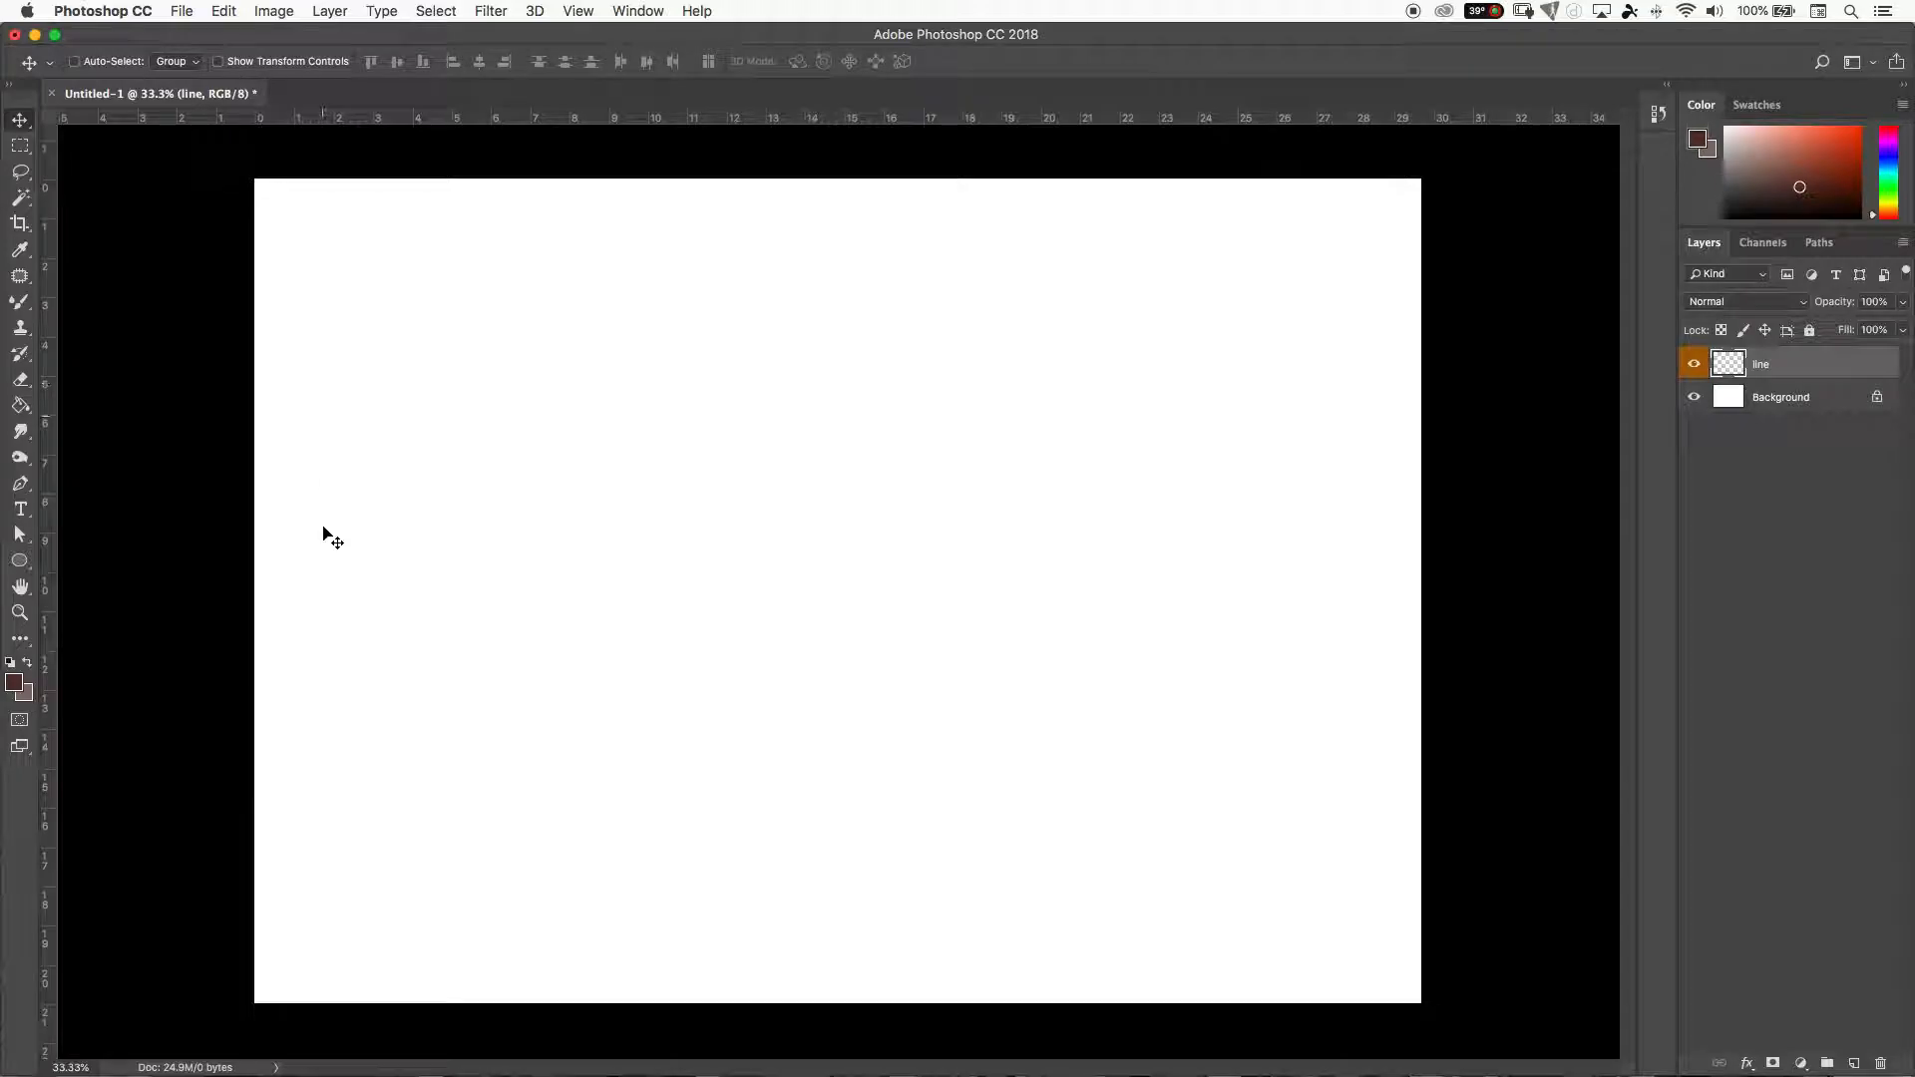
Step: Switch to Safari, find the Big Lebowski picture of the bearded man in a robe raising a glass, and copy the image
left_click(210, 1050)
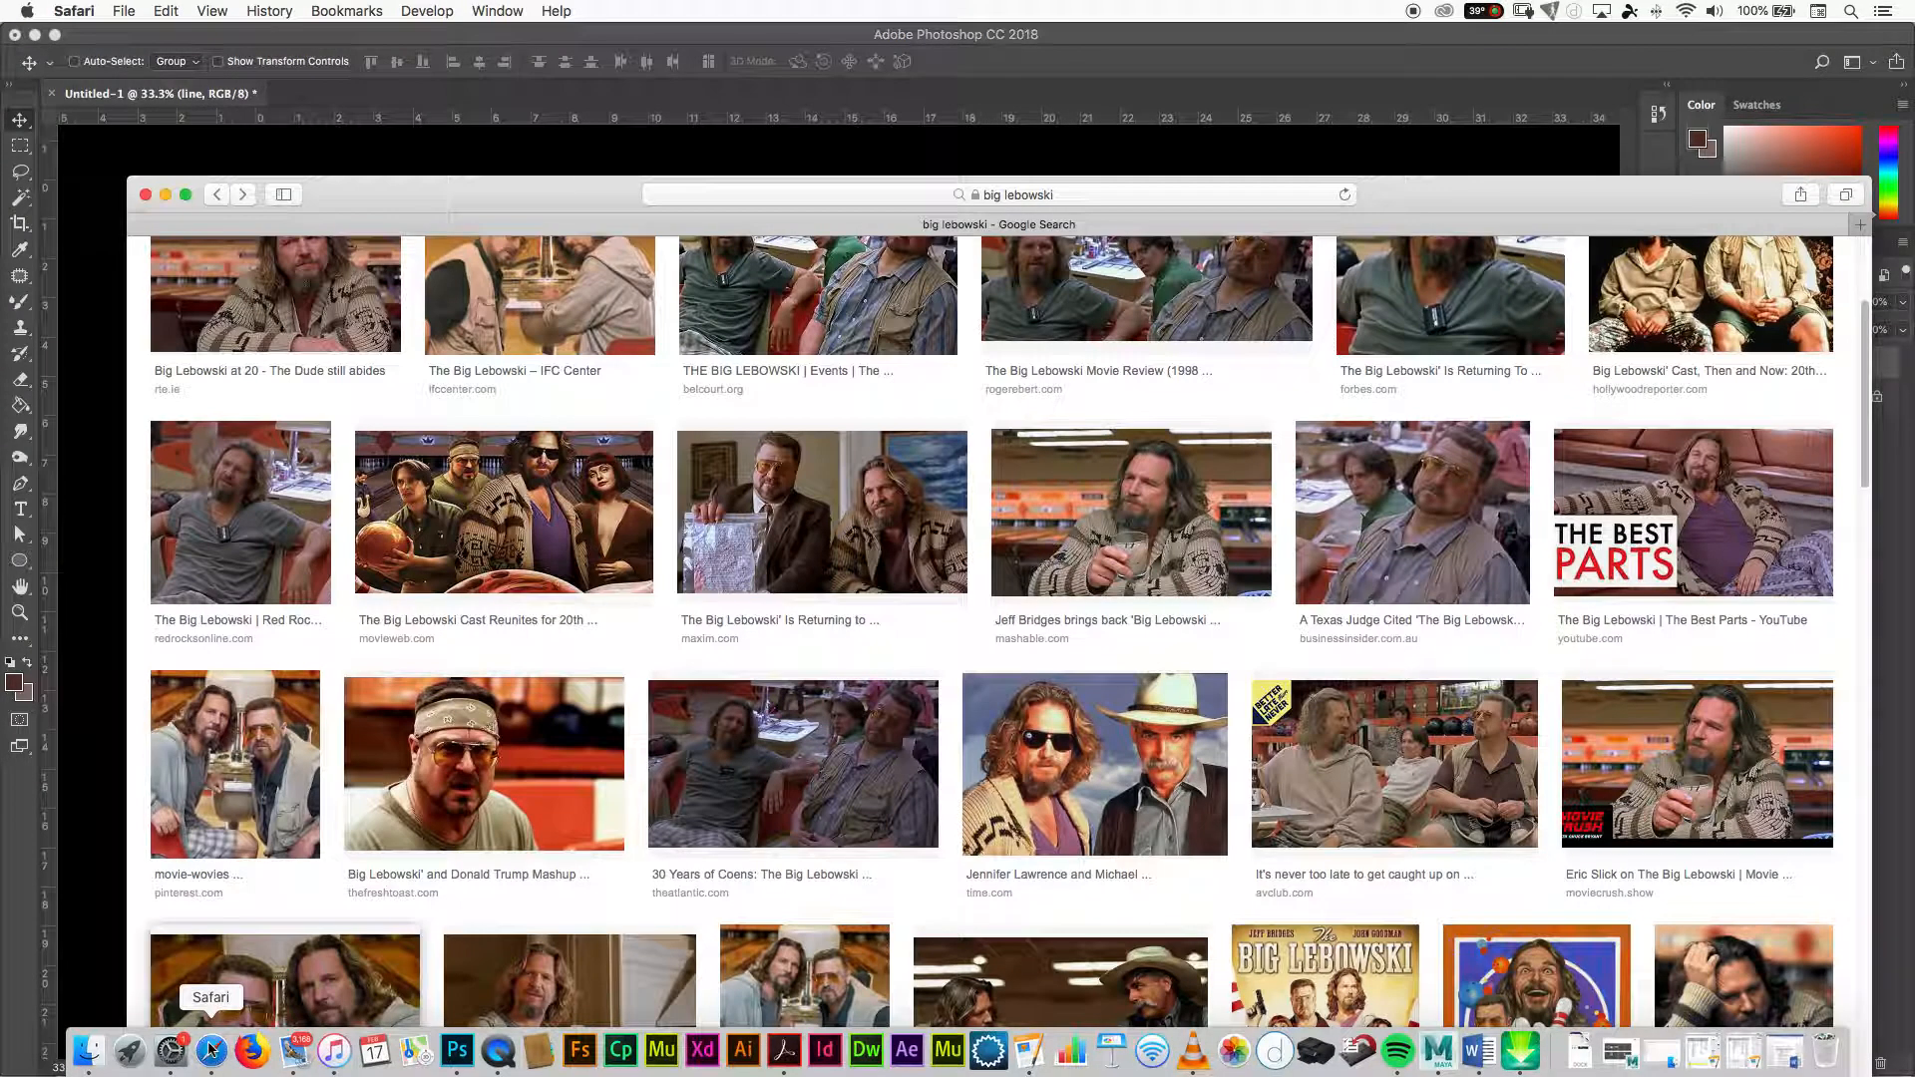
scroll(941, 698, "down", 1)
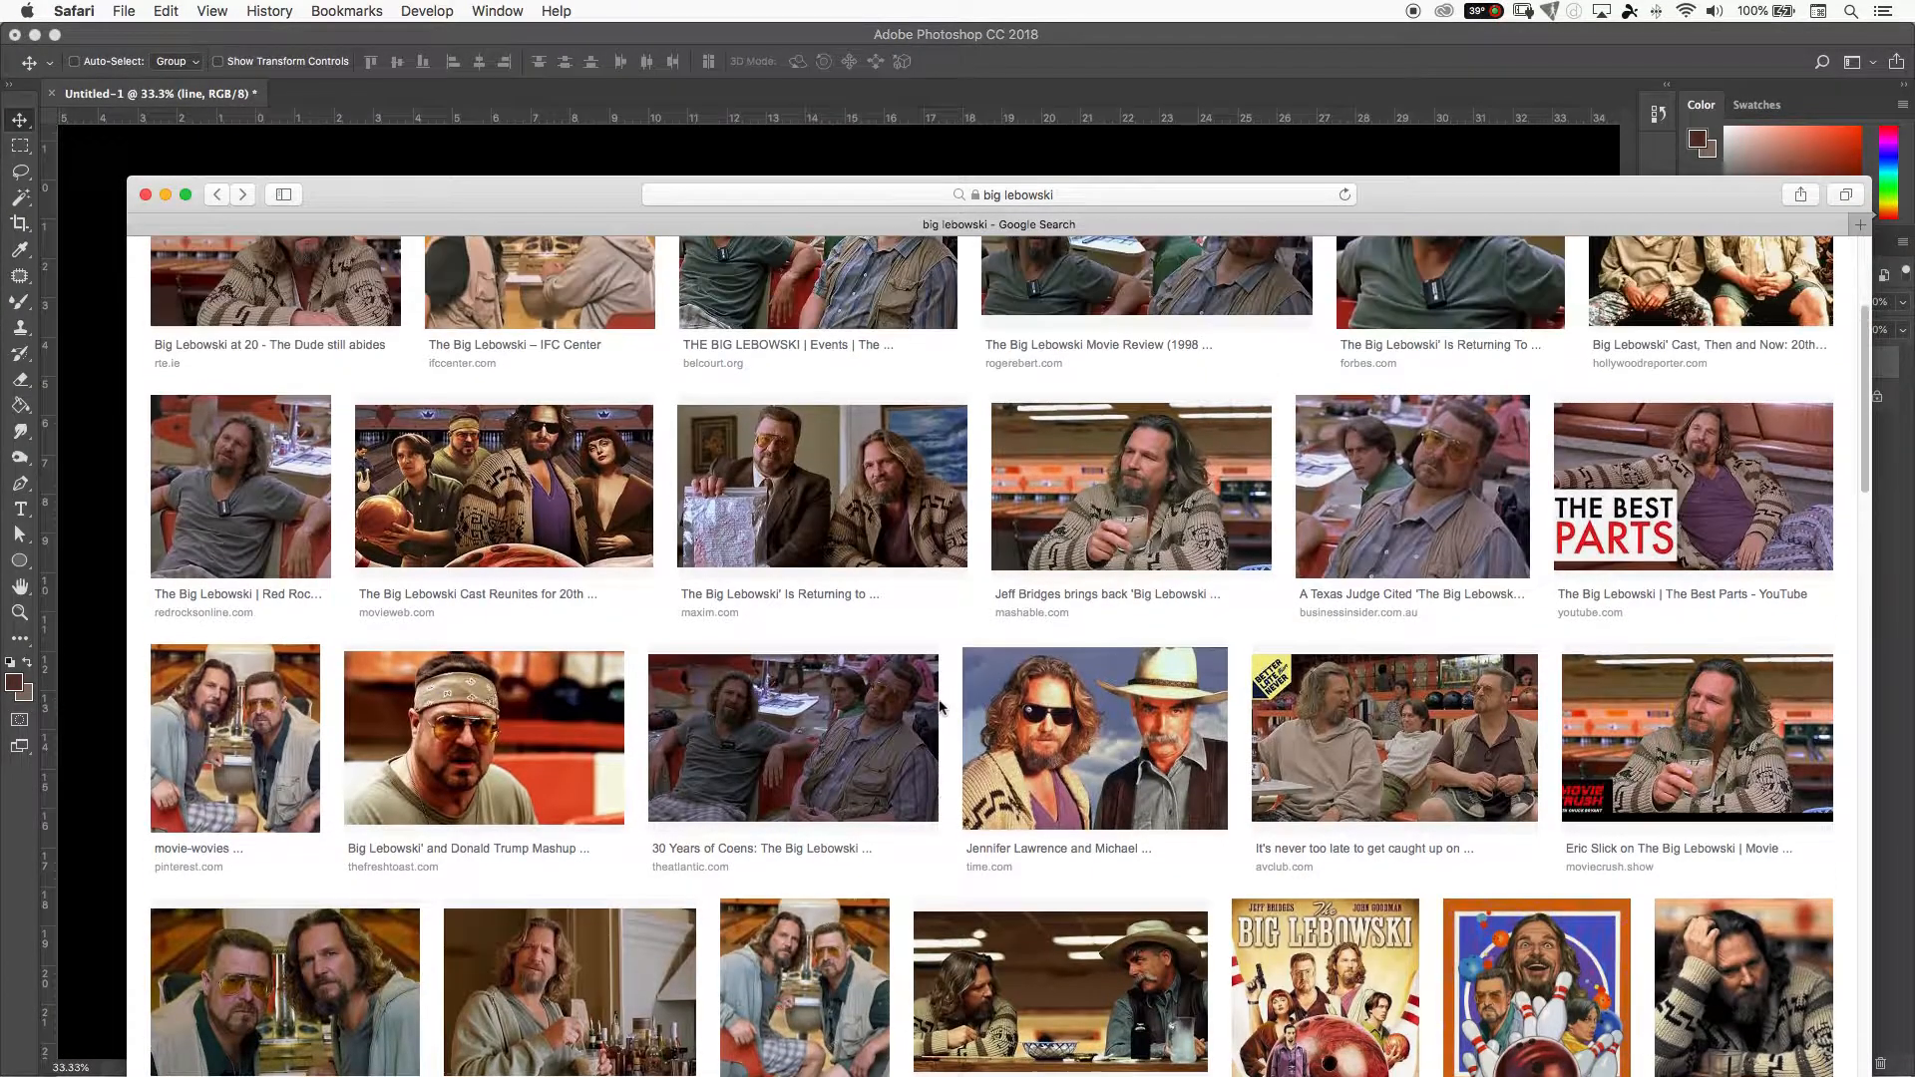
scroll(940, 707, "up", 3)
scroll(941, 708, "down", 2)
scroll(939, 703, "down", 8)
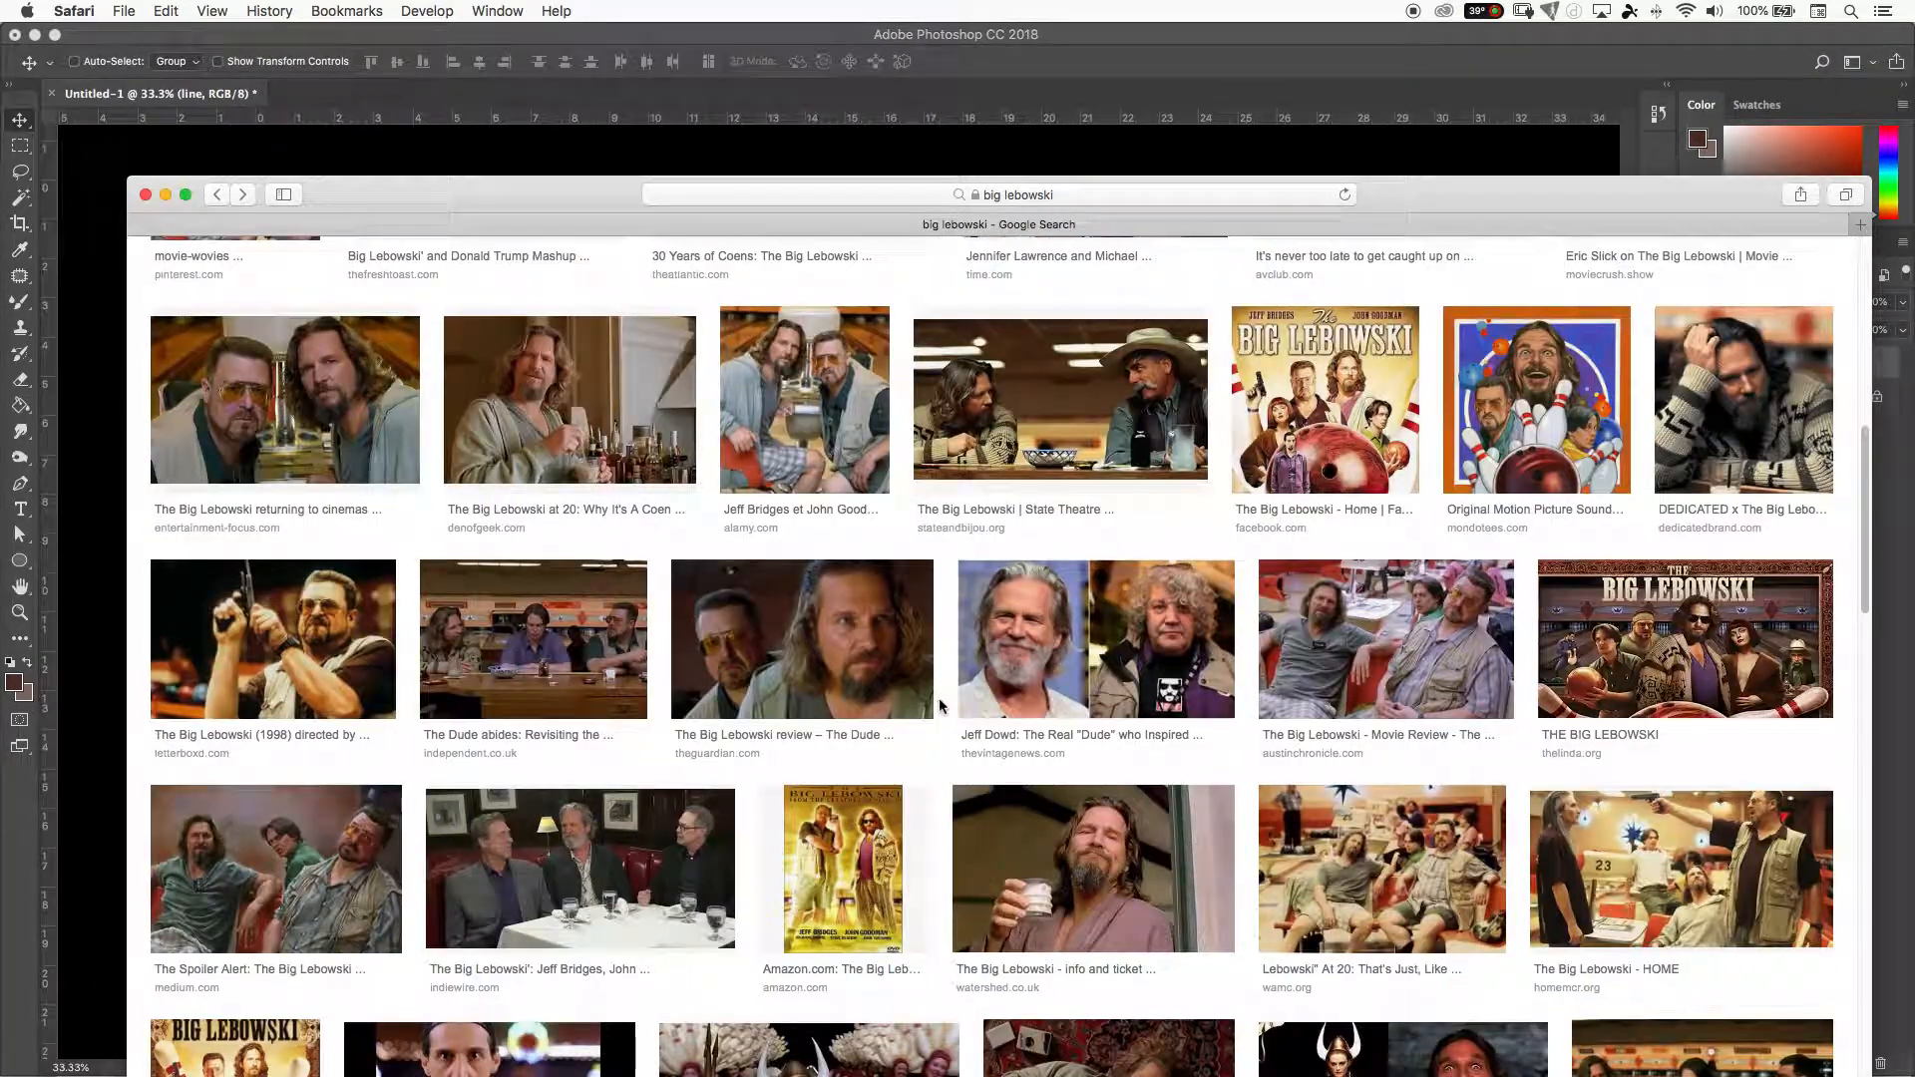
scroll(939, 705, "down", 2)
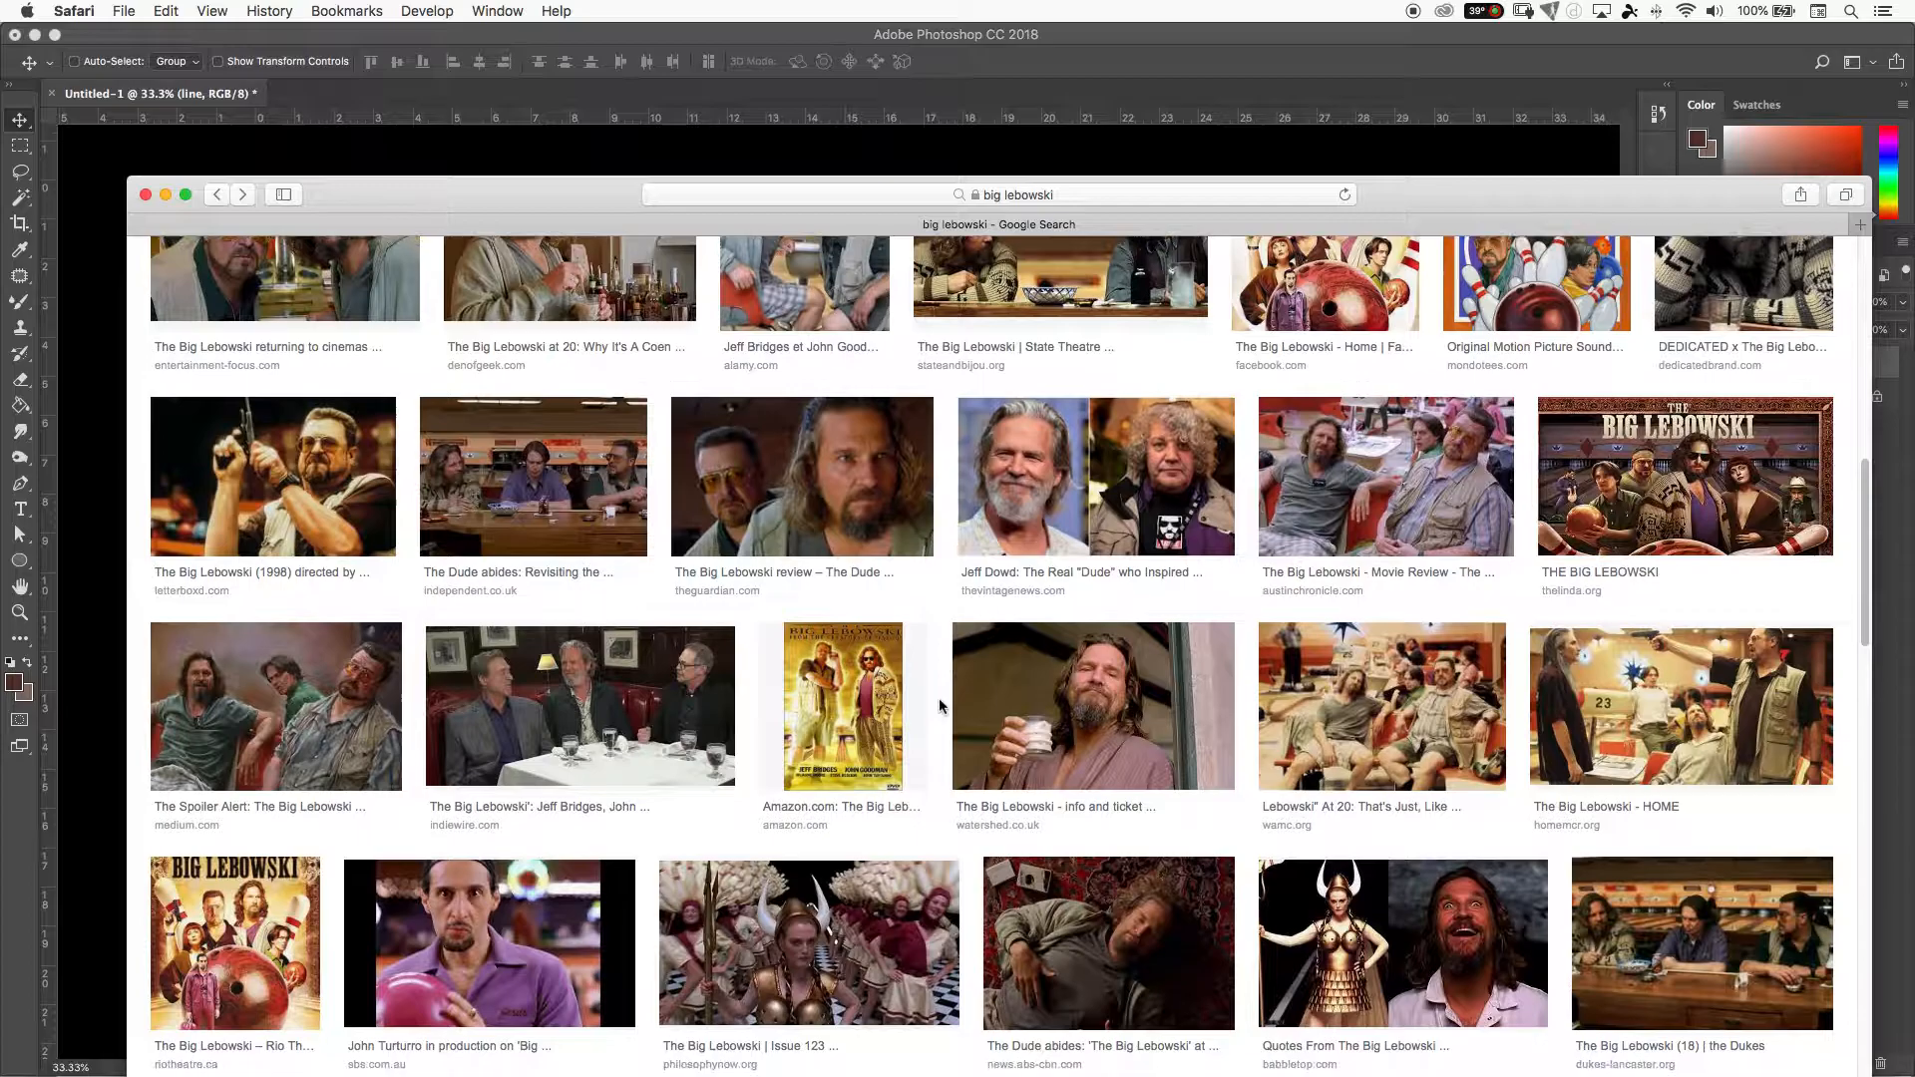
scroll(940, 705, "down", 1)
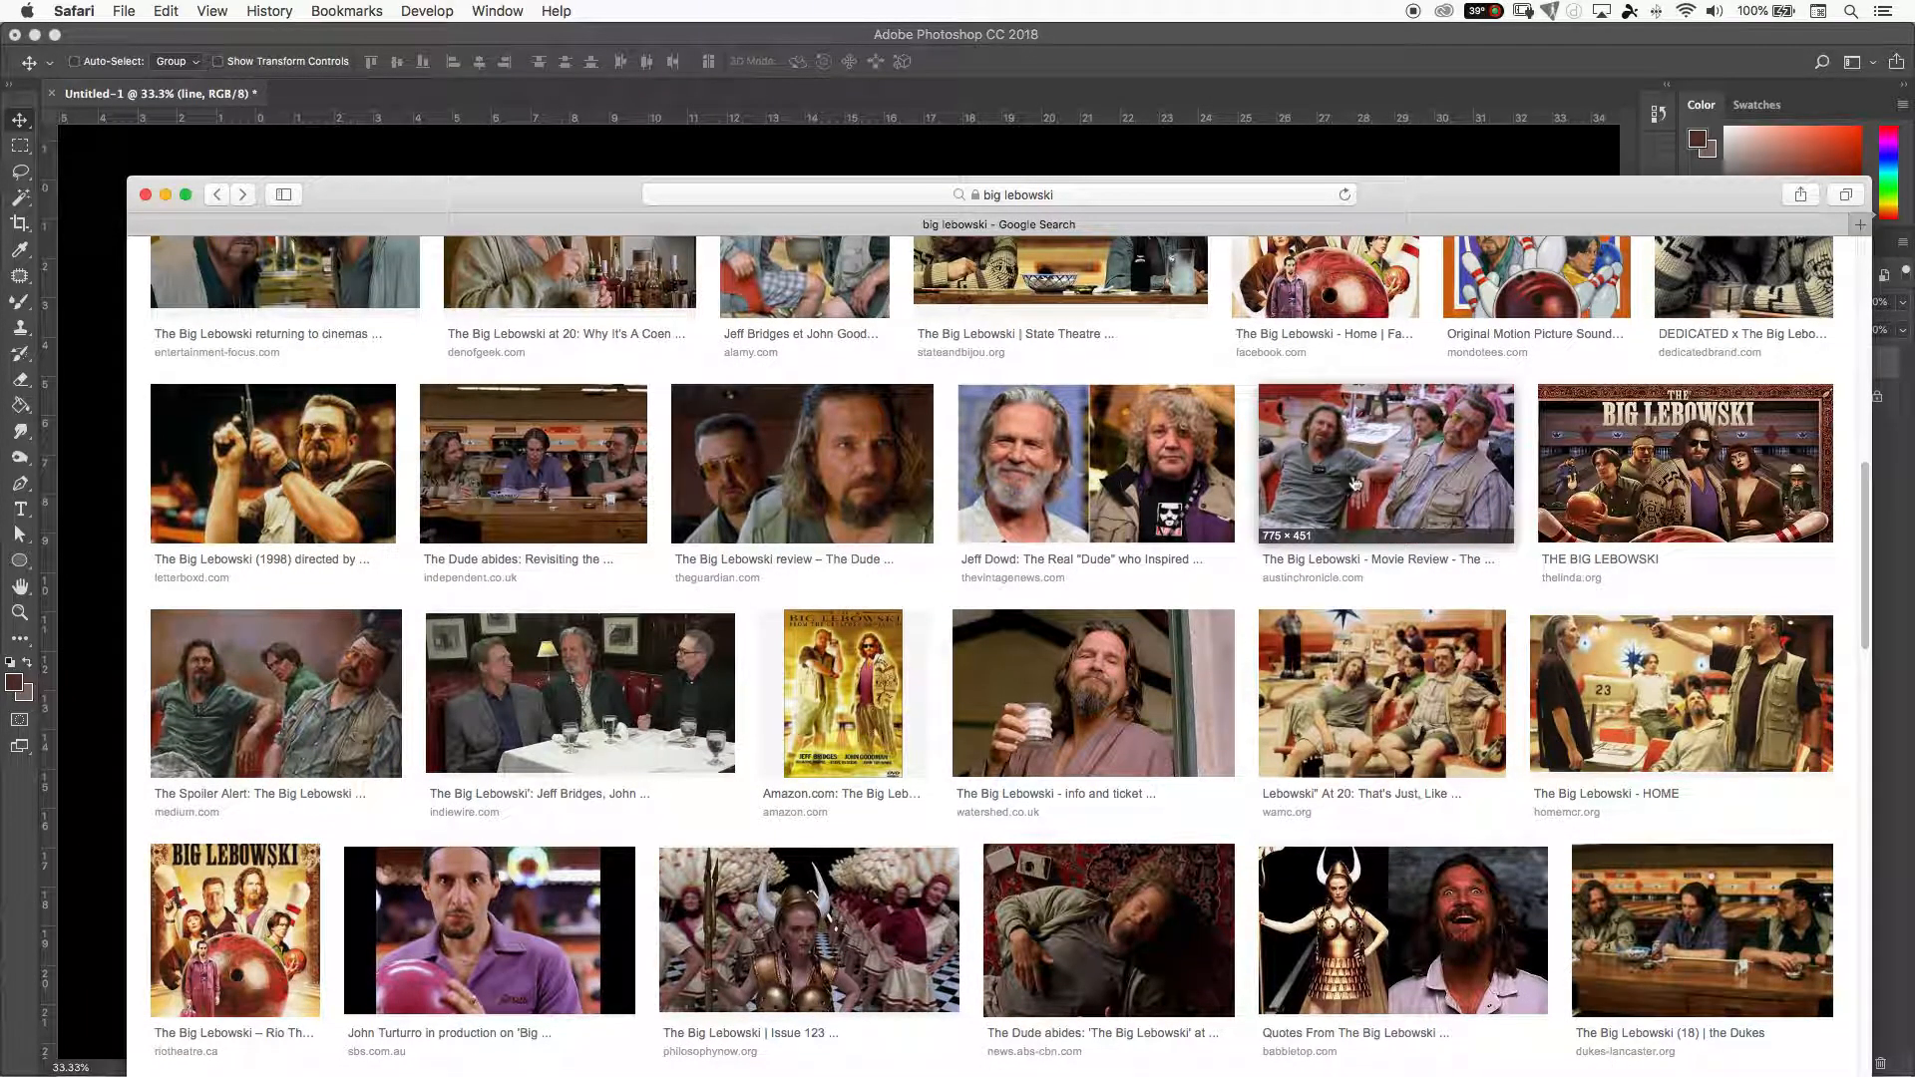
left_click(1077, 685)
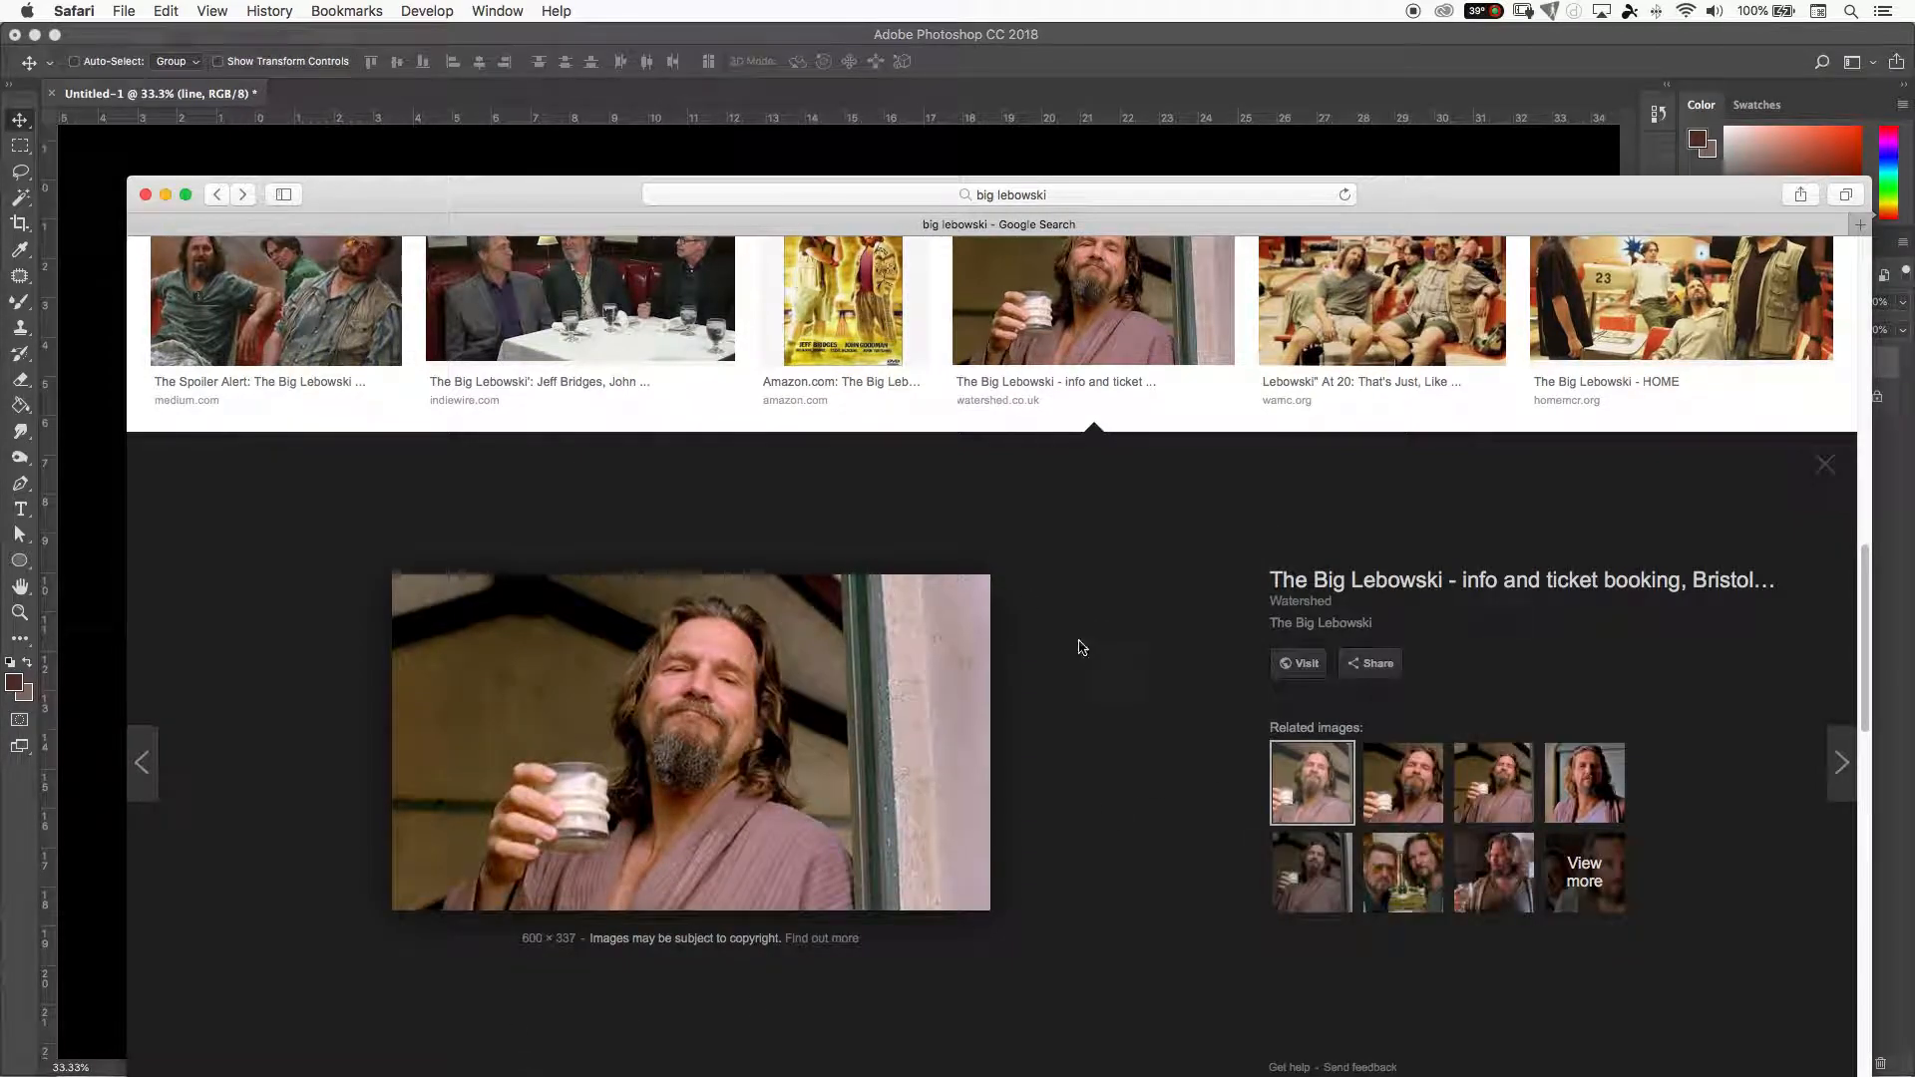
right_click(550, 598)
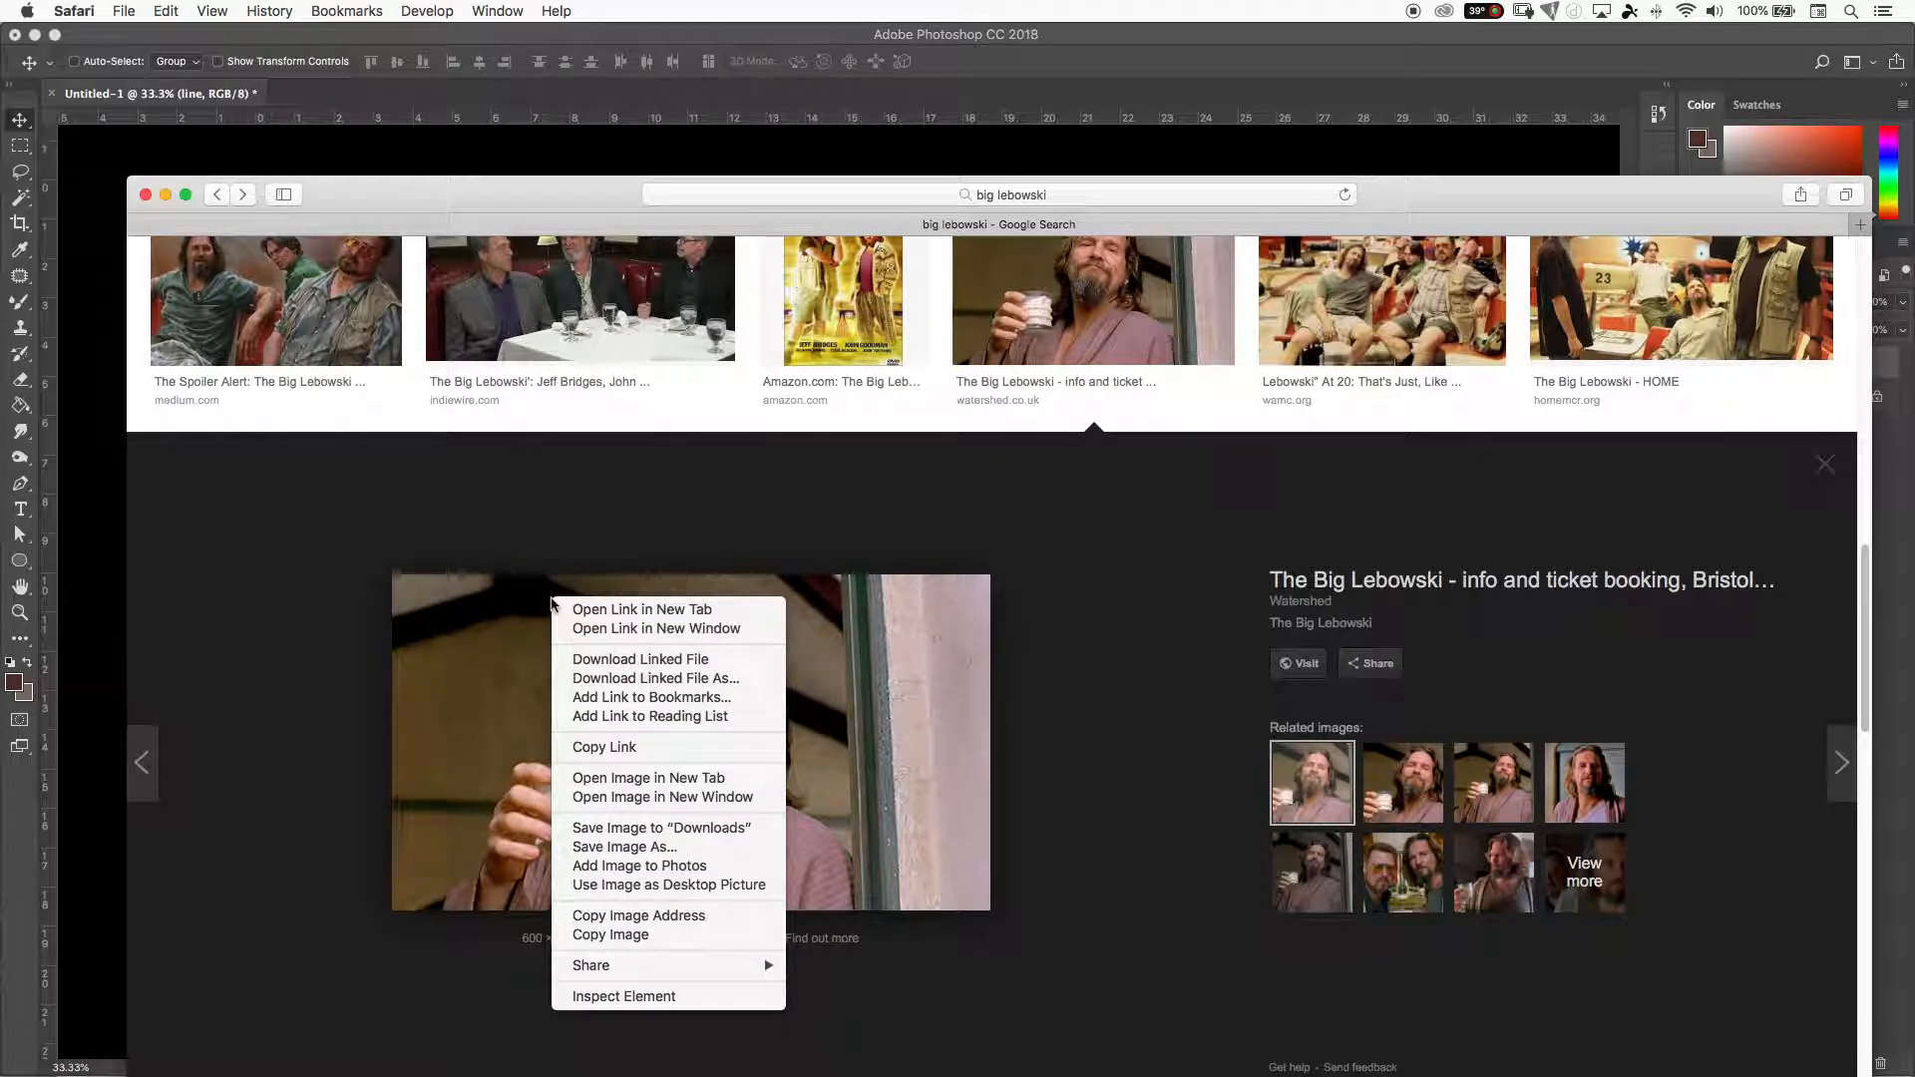
left_click(682, 936)
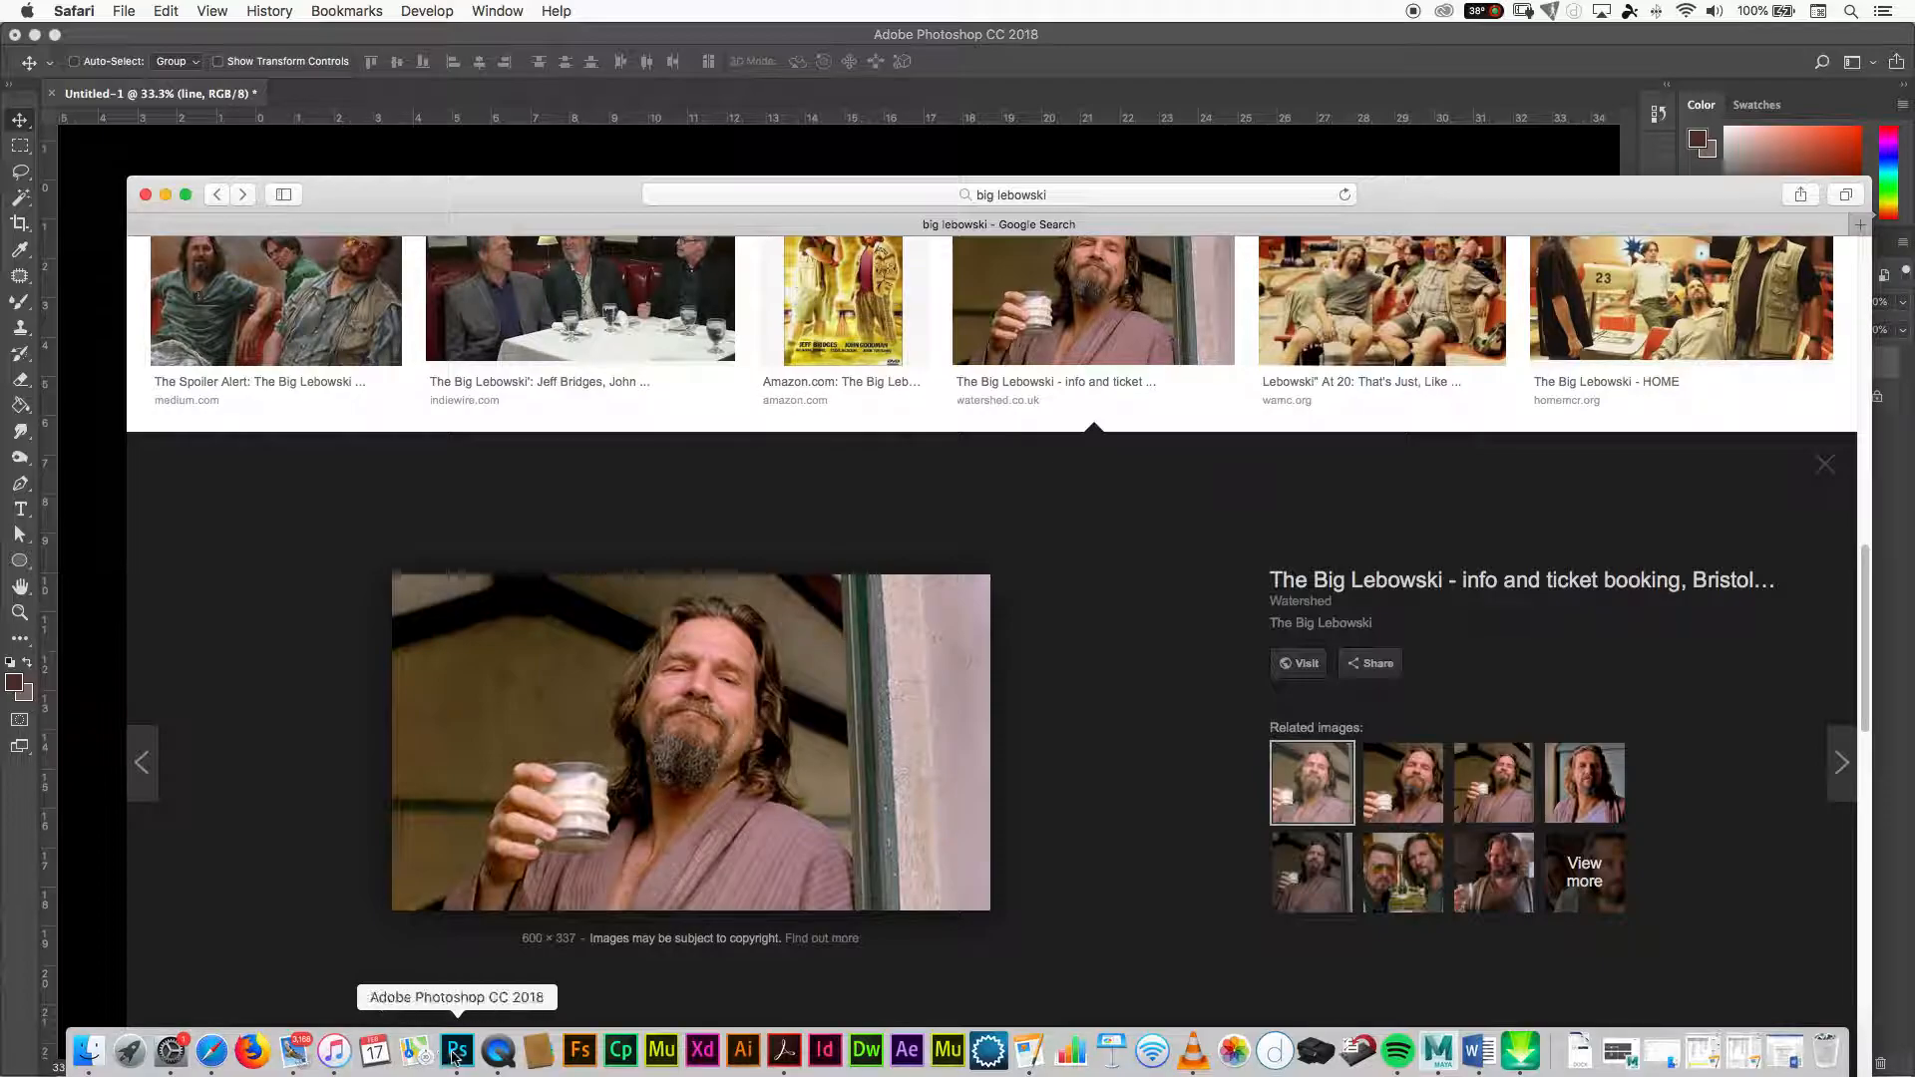
Step: Switch to Photoshop, paste the copied image onto the line layer and move it into the page's upper-left corner
left_click(457, 1049)
key("super+v")
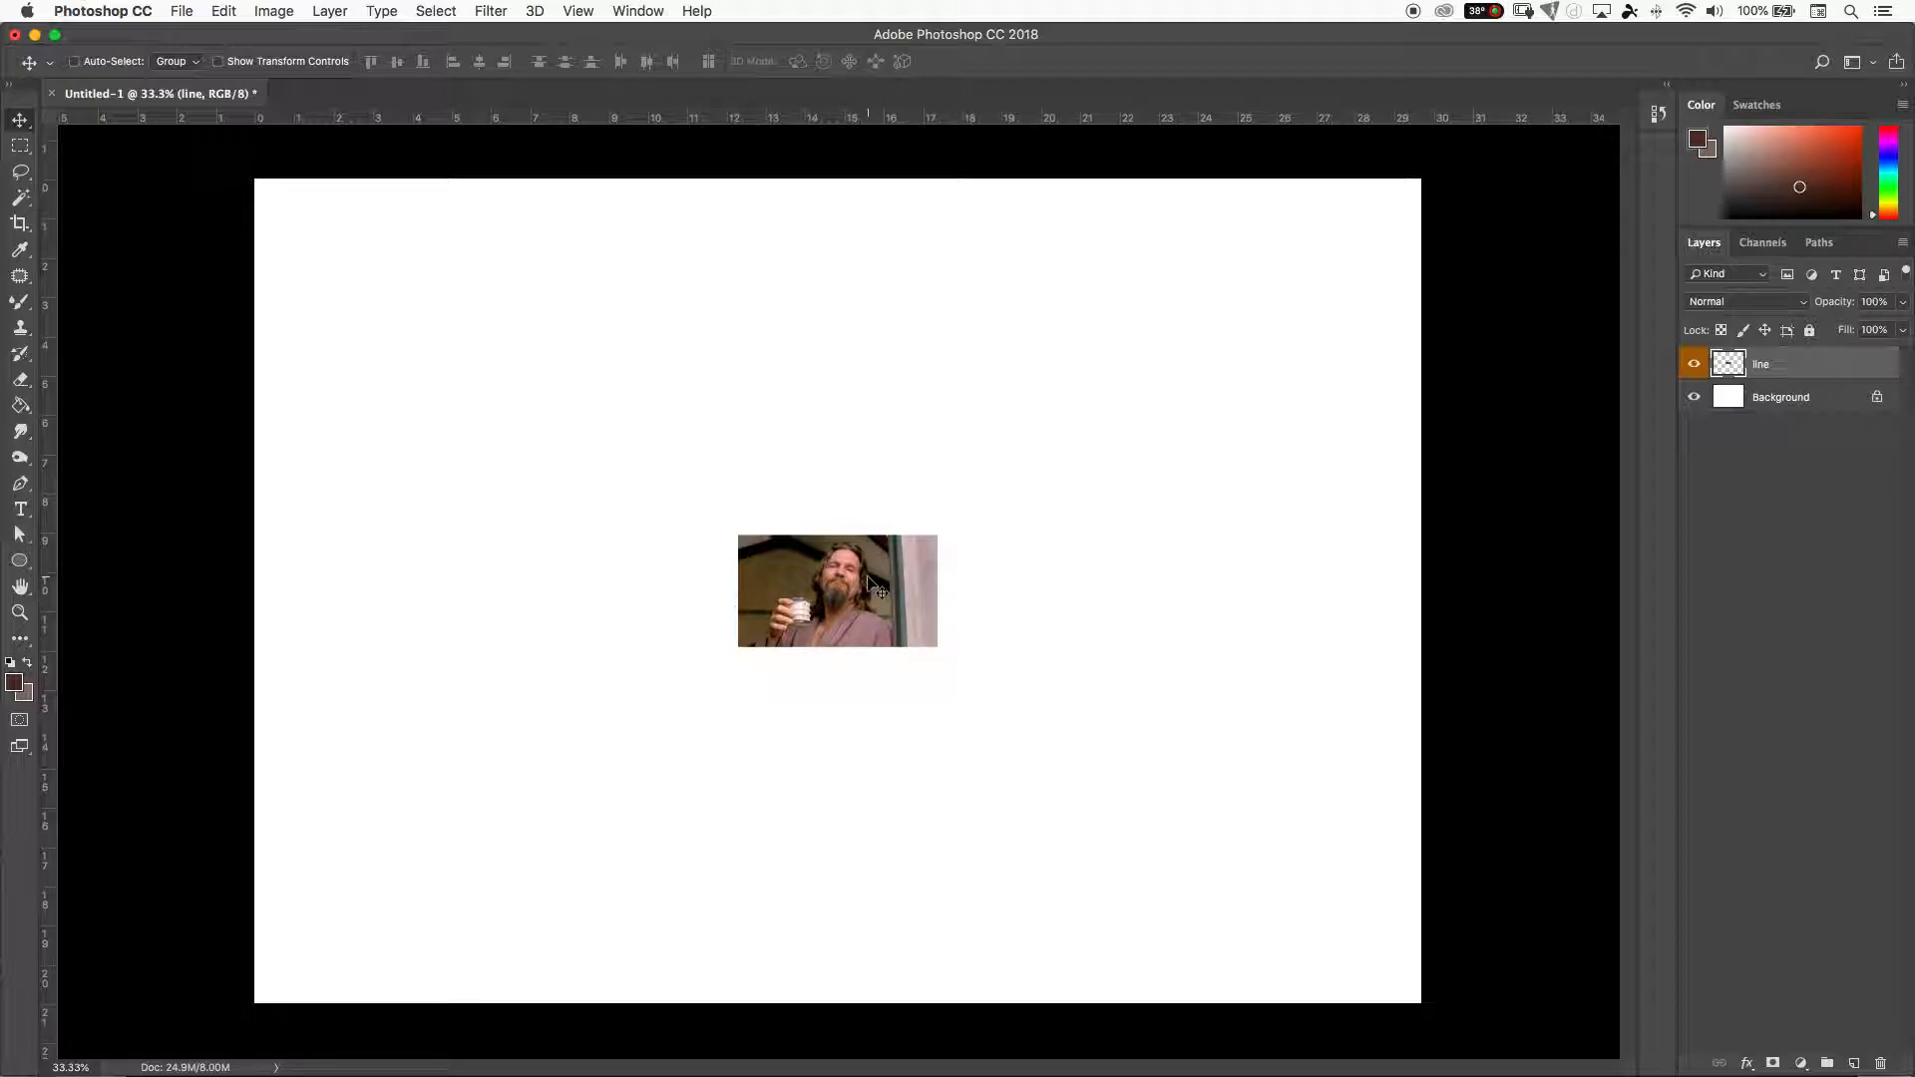
left_click_drag(866, 577, 388, 232)
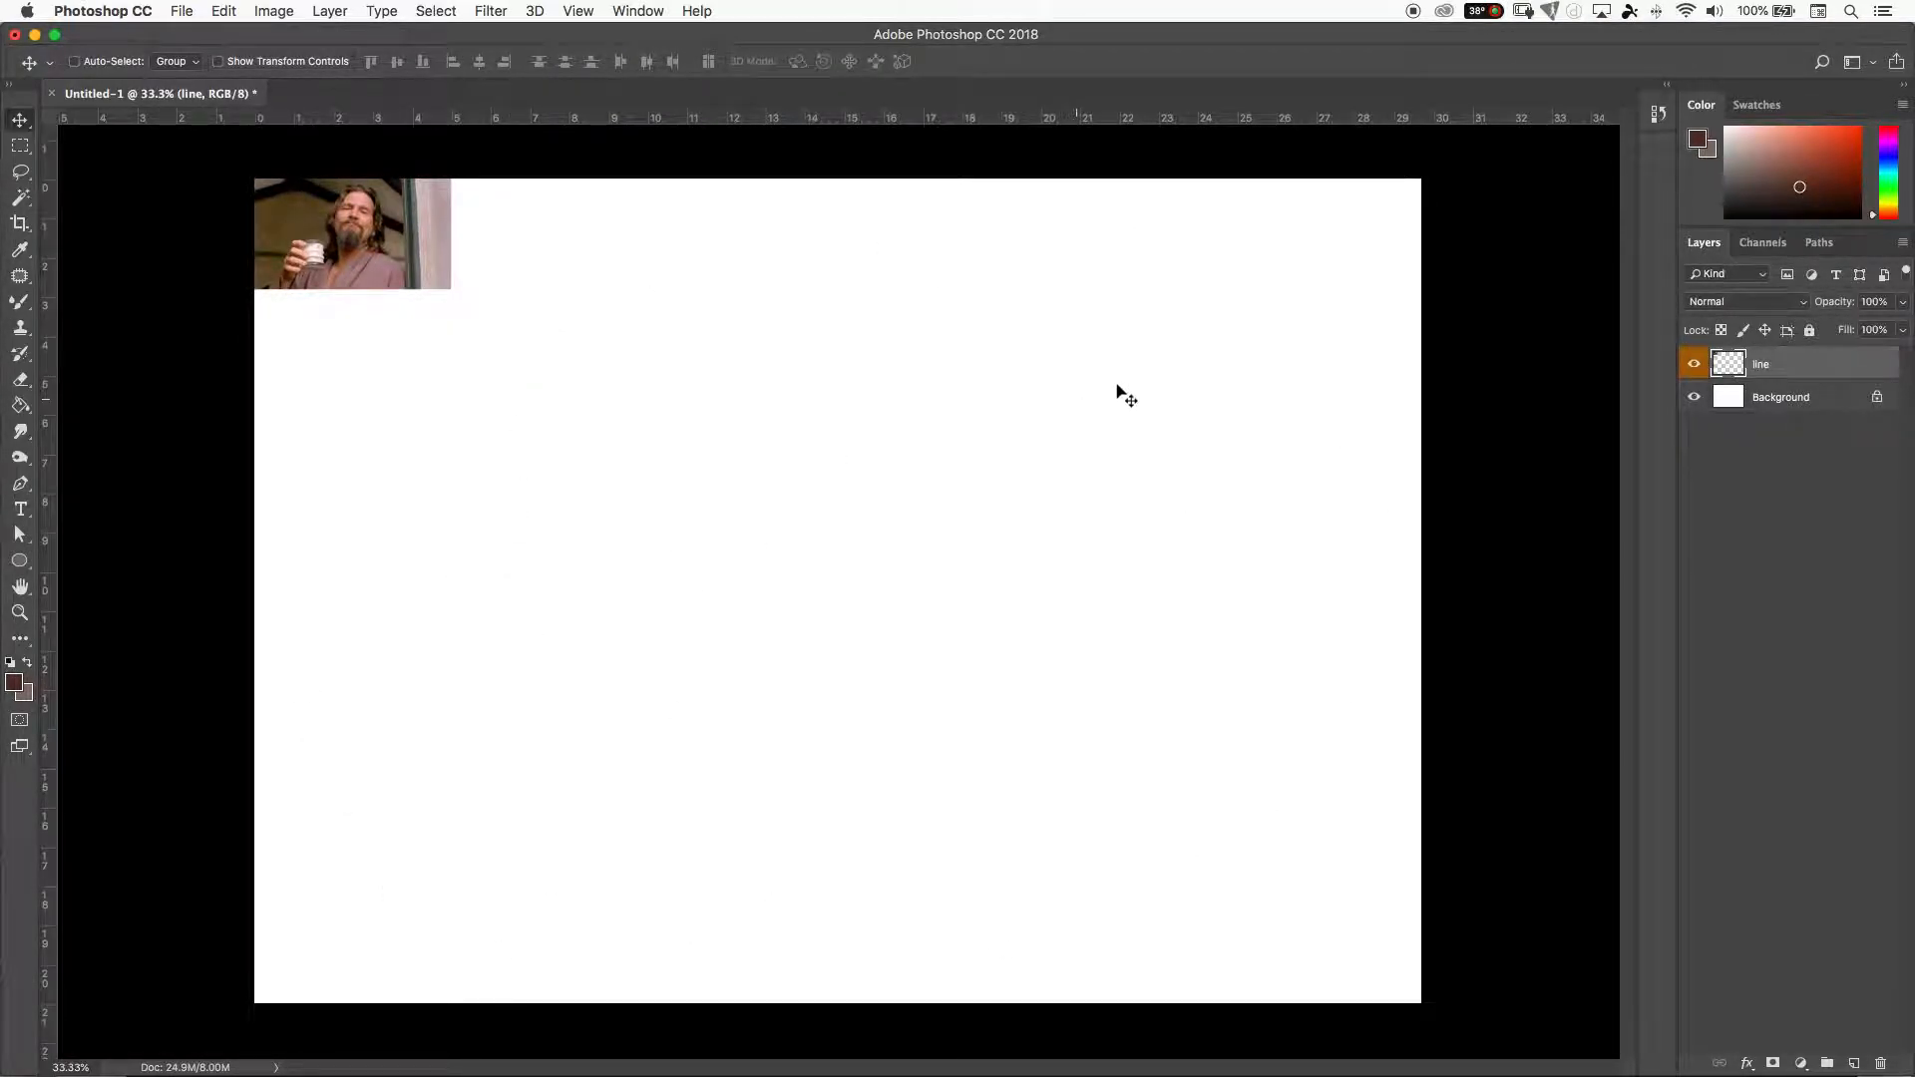
left_click(1694, 365)
left_click(1694, 365)
left_click(213, 12)
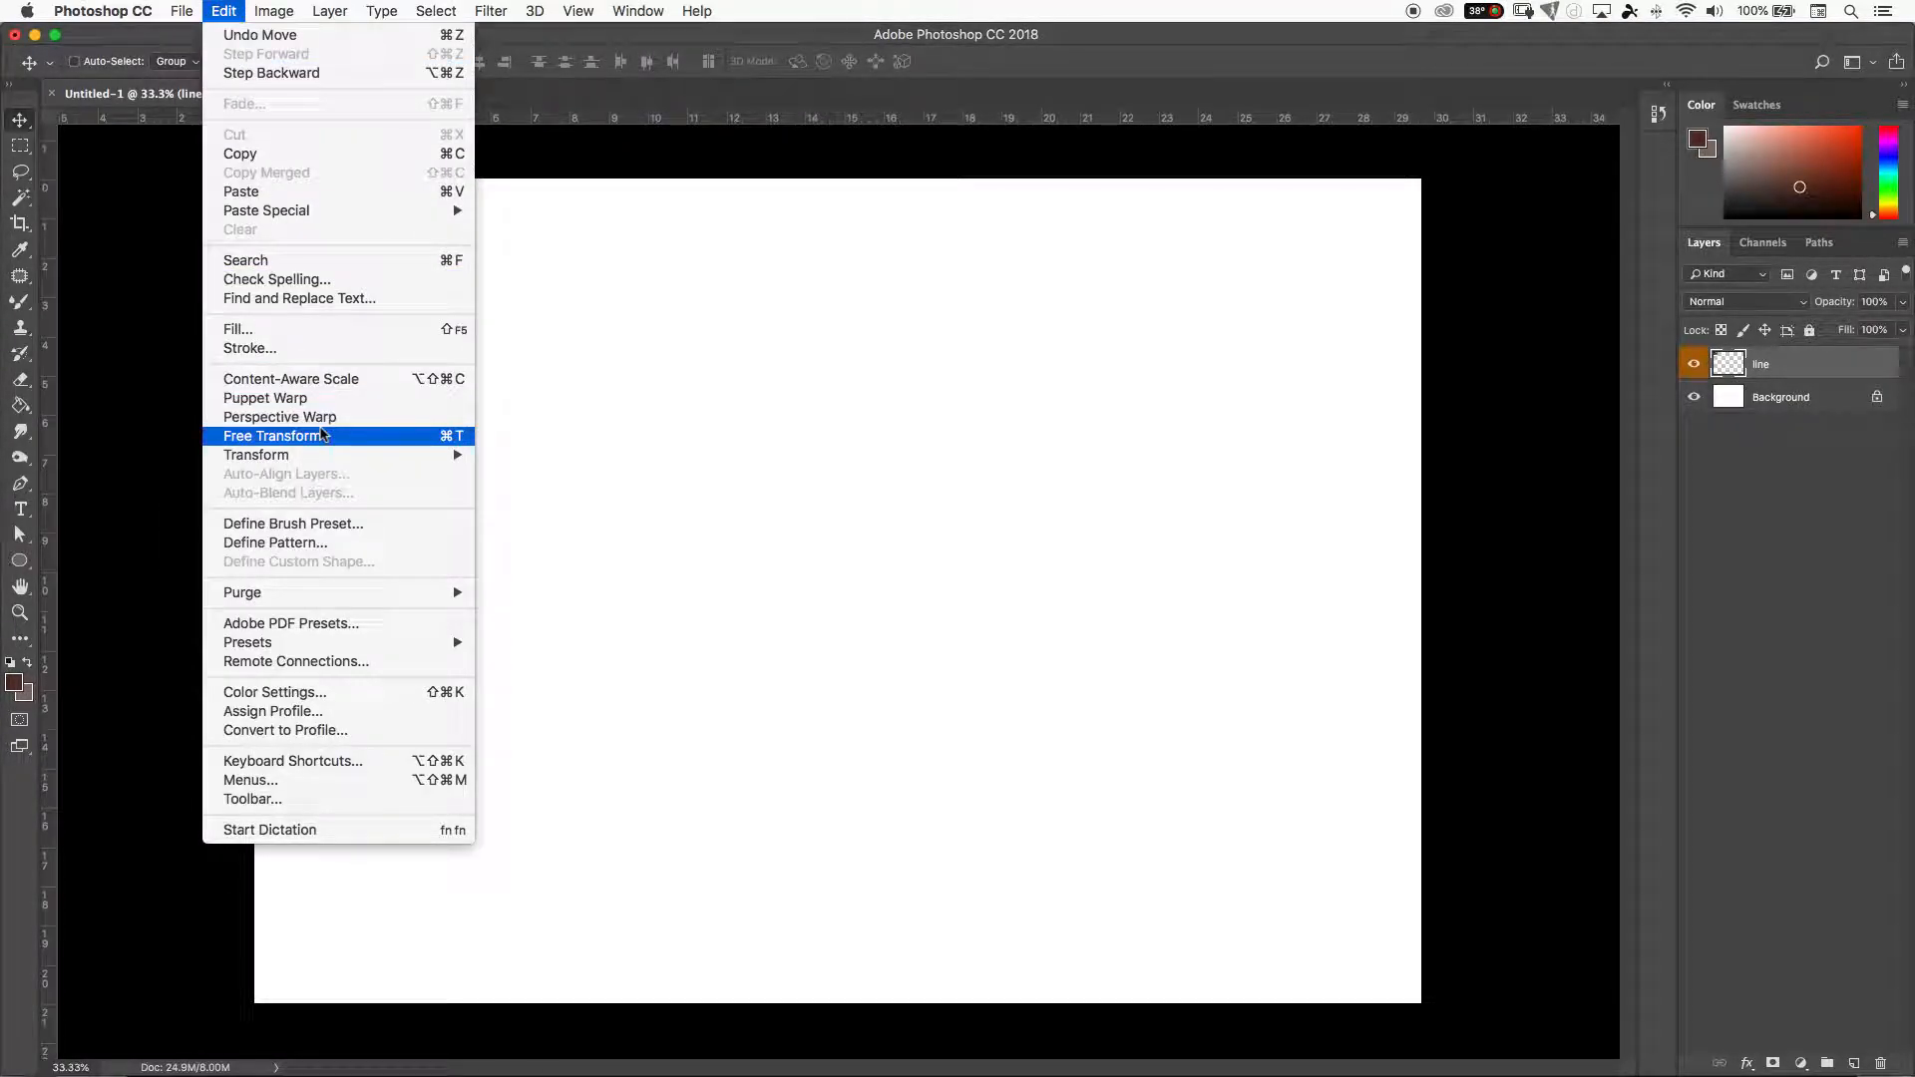
left_click(602, 161)
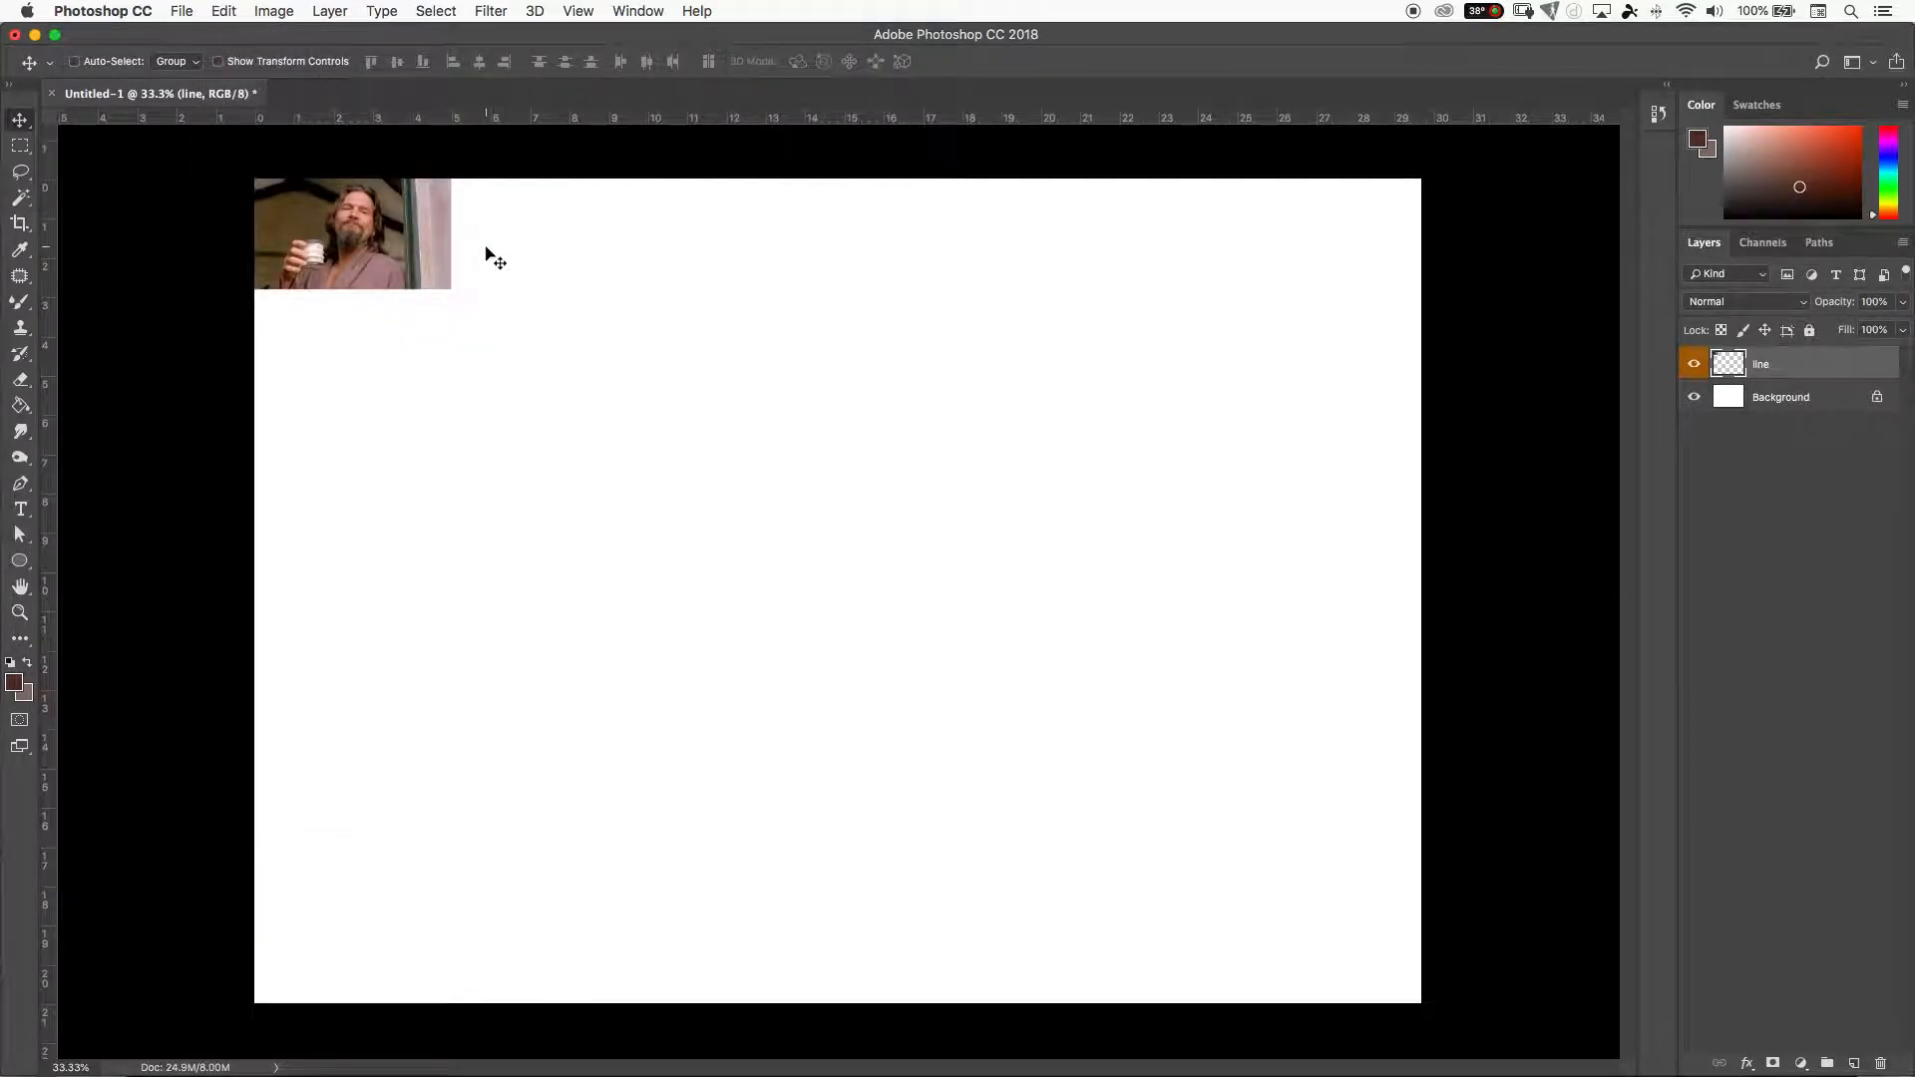
left_click(268, 11)
left_click(227, 12)
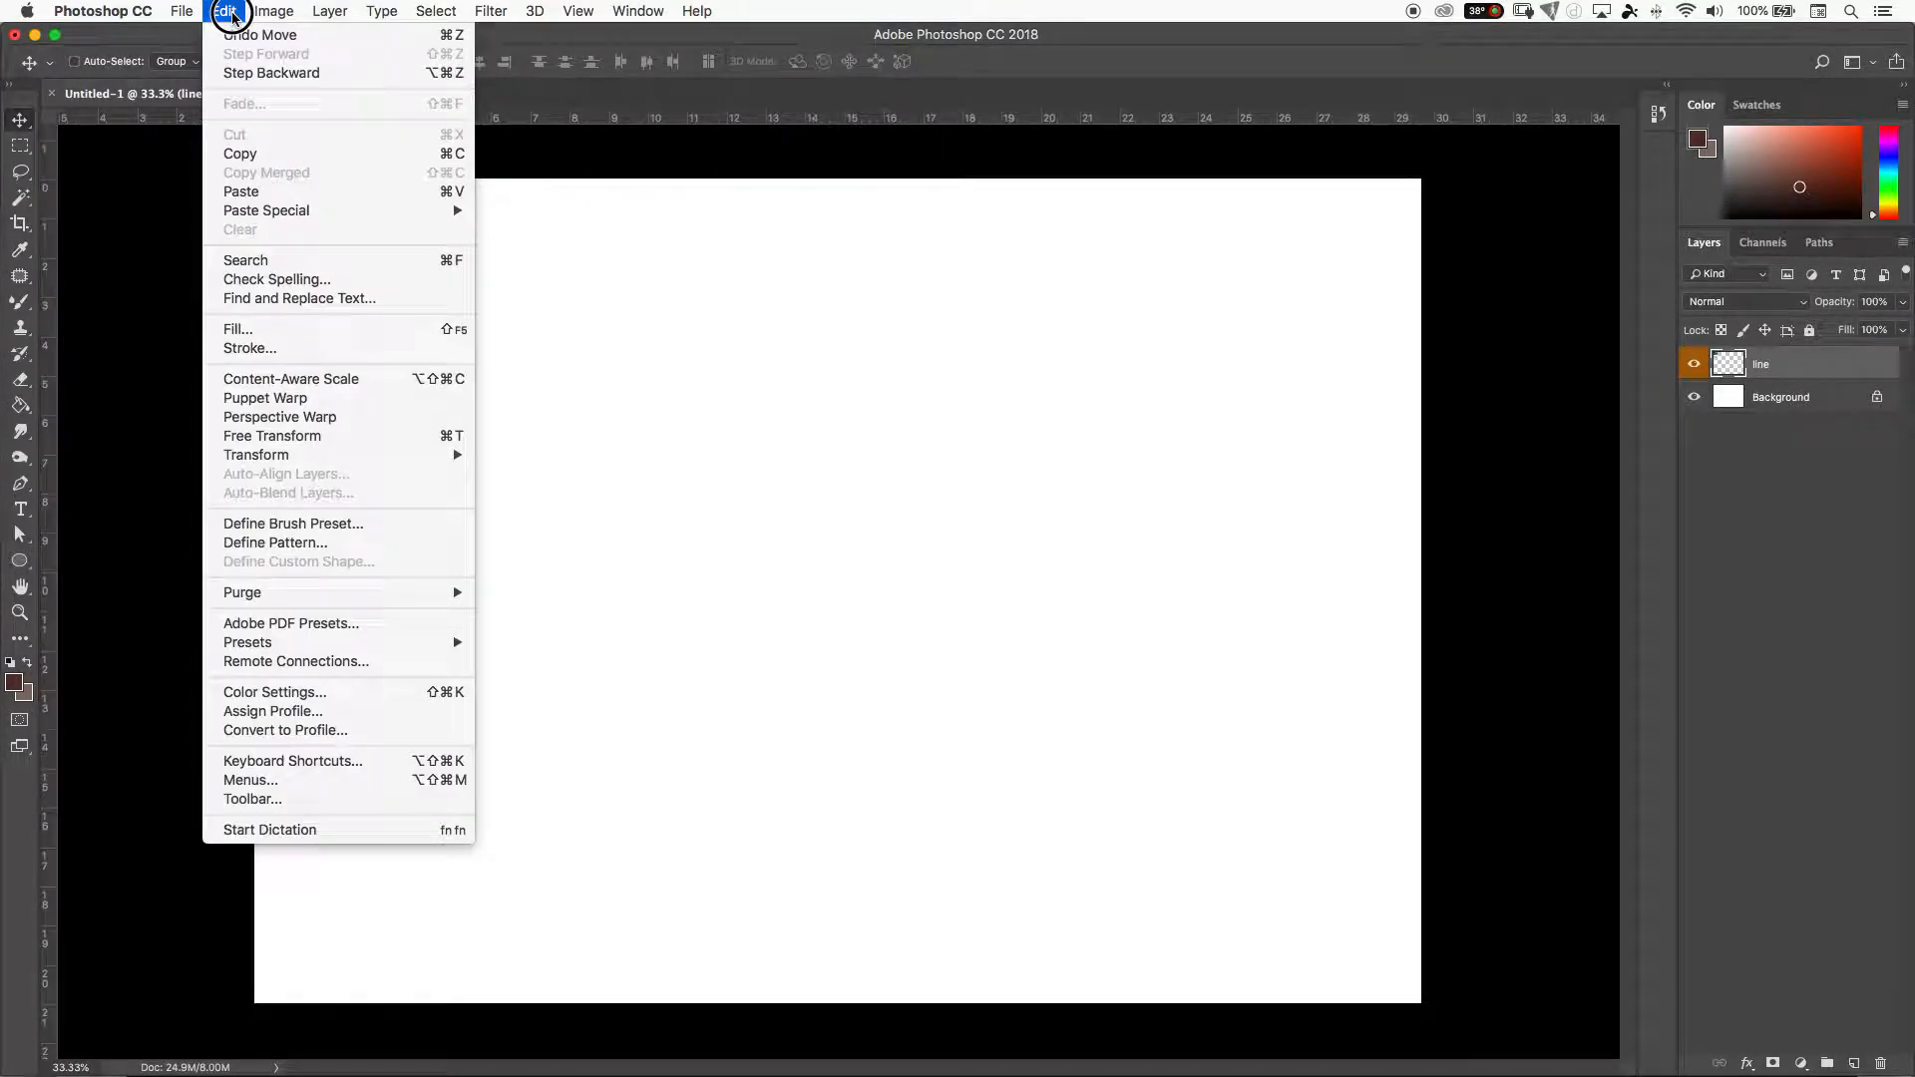
mouse_move(336, 461)
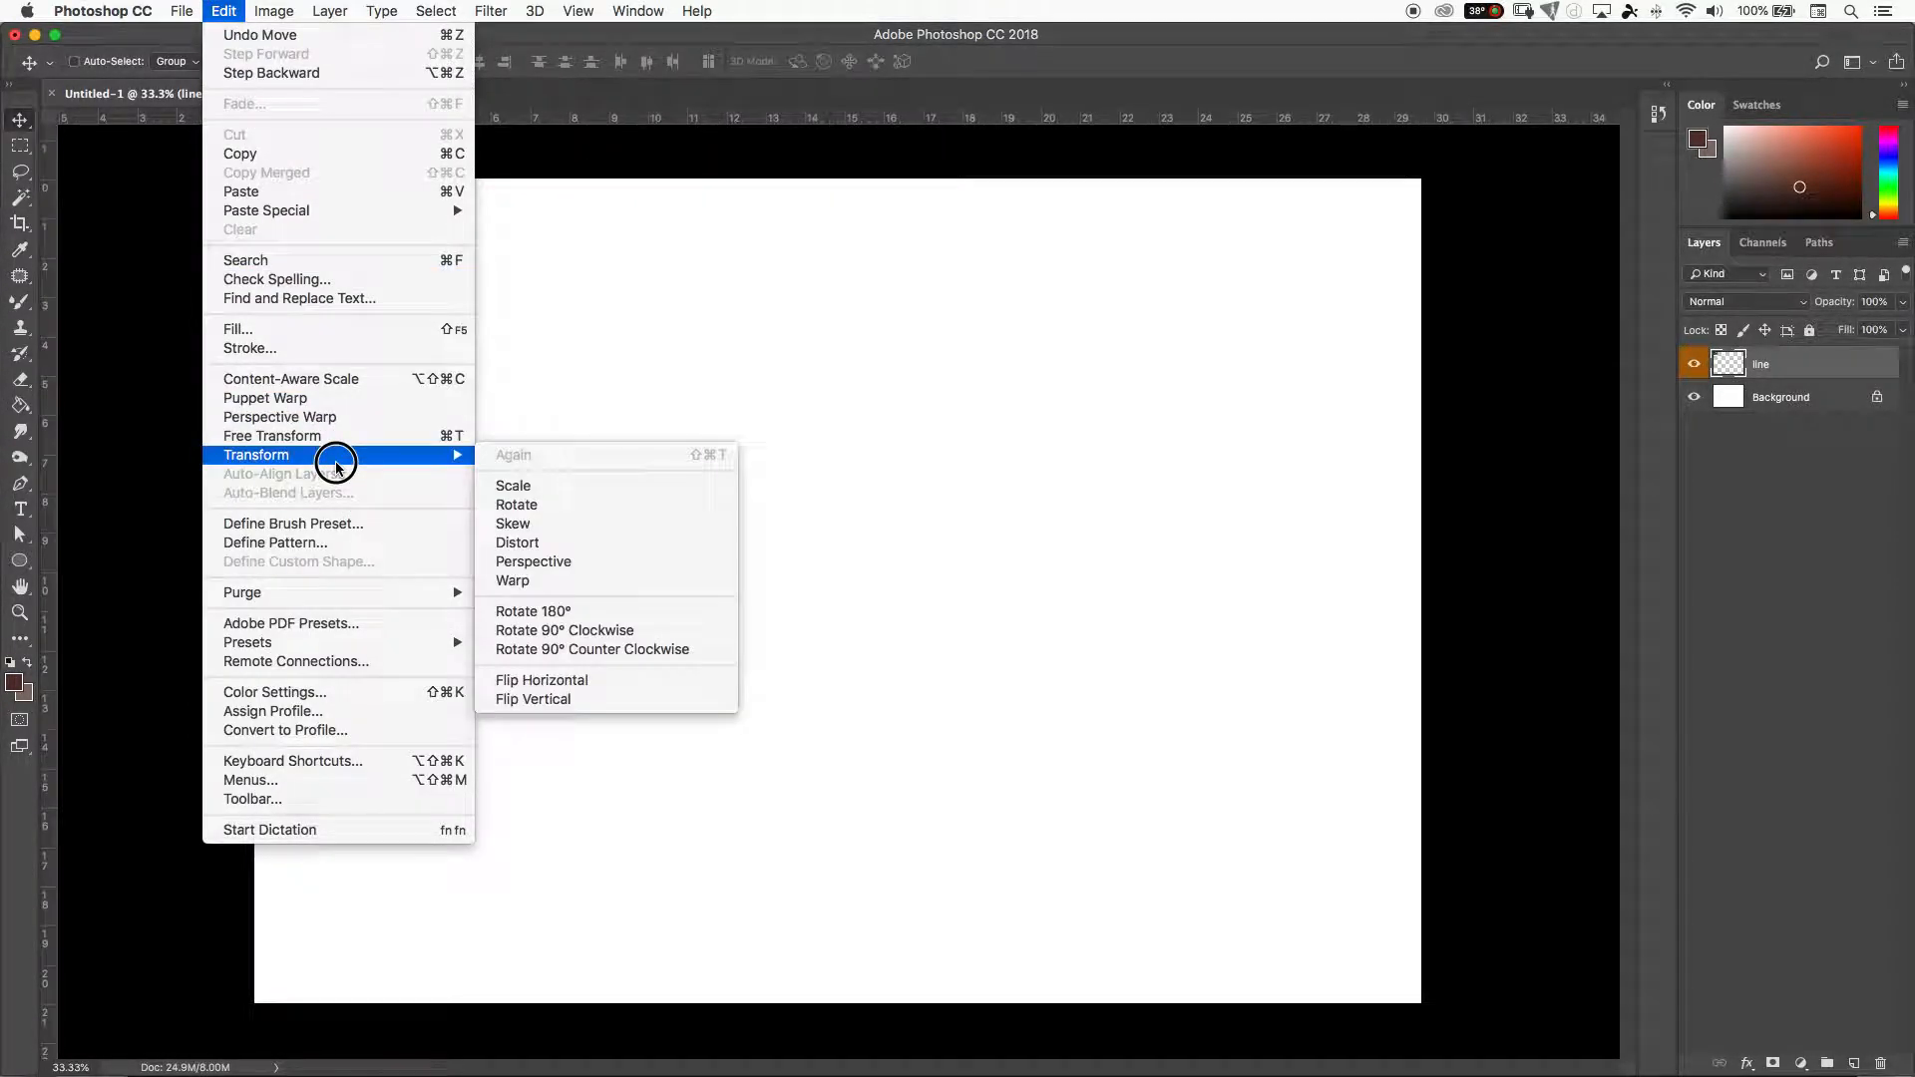
left_click(446, 445)
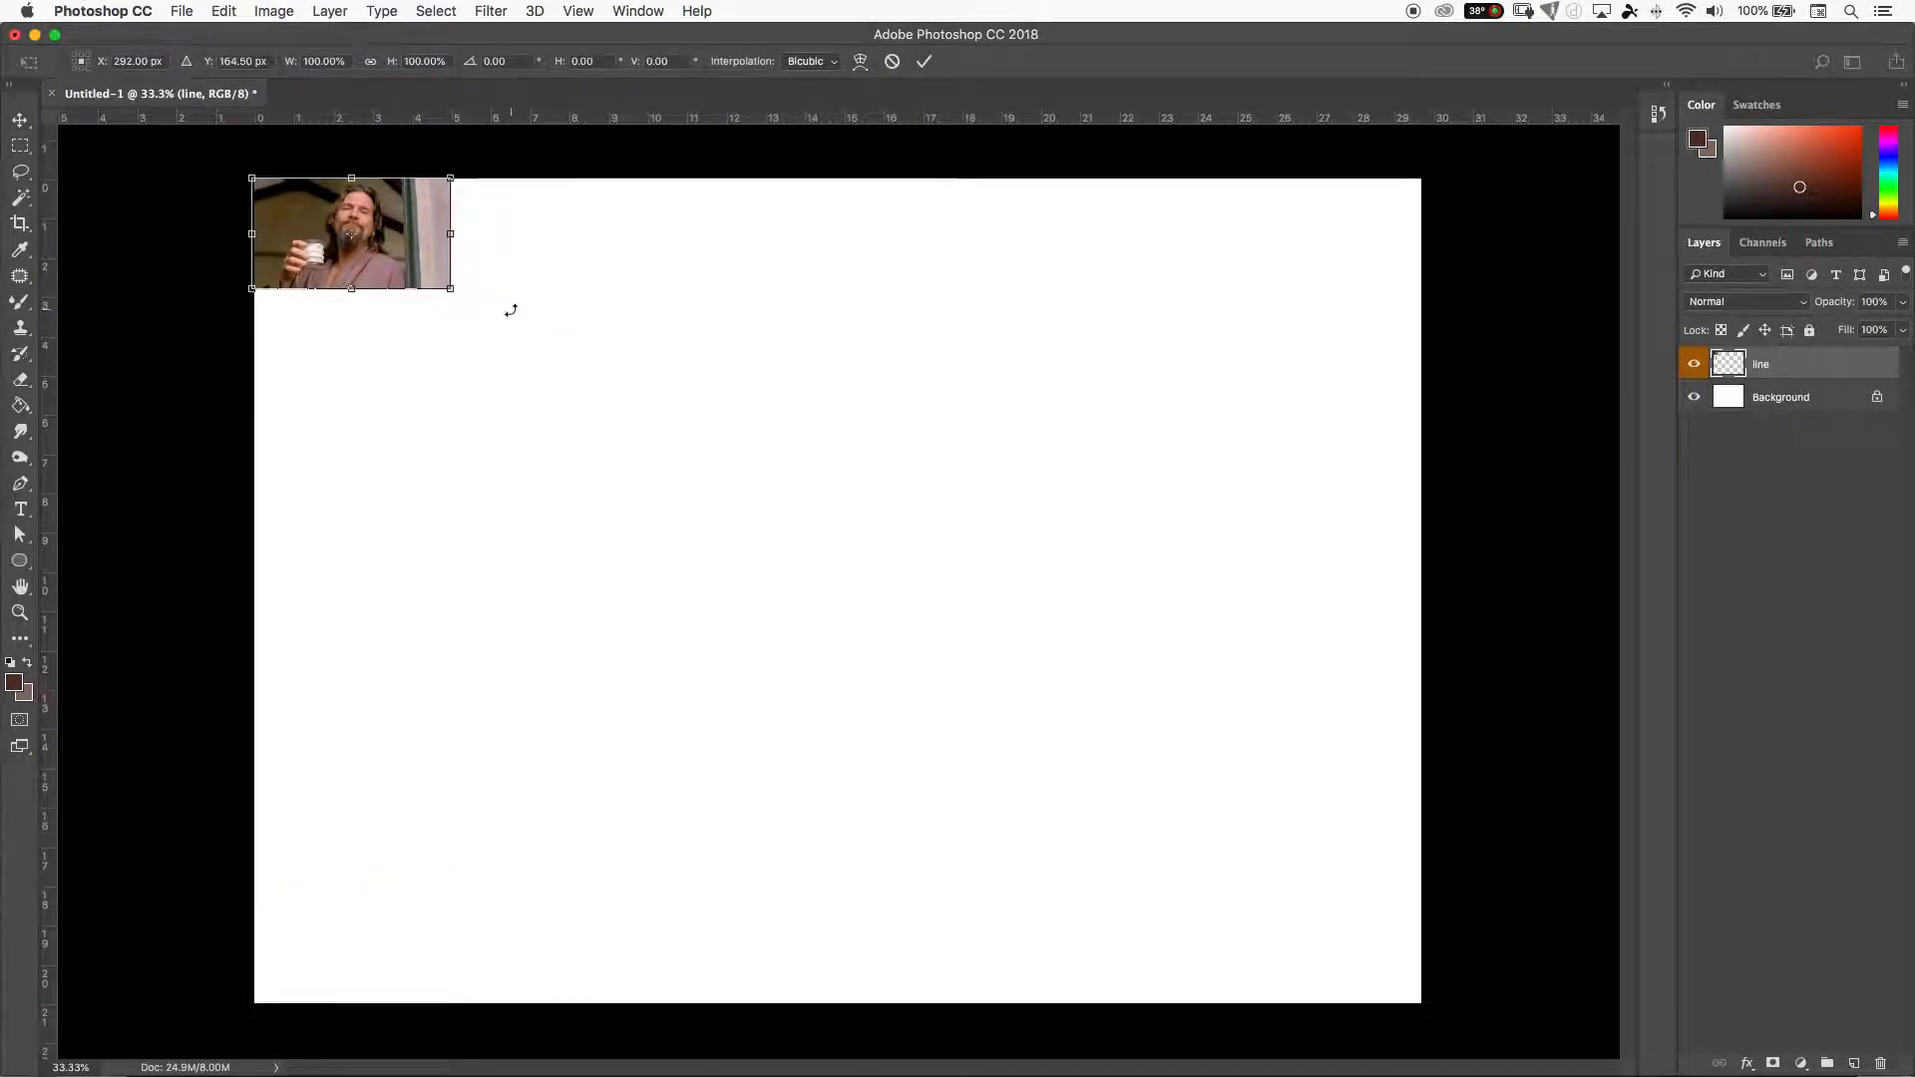
left_click_drag(449, 288, 1374, 910)
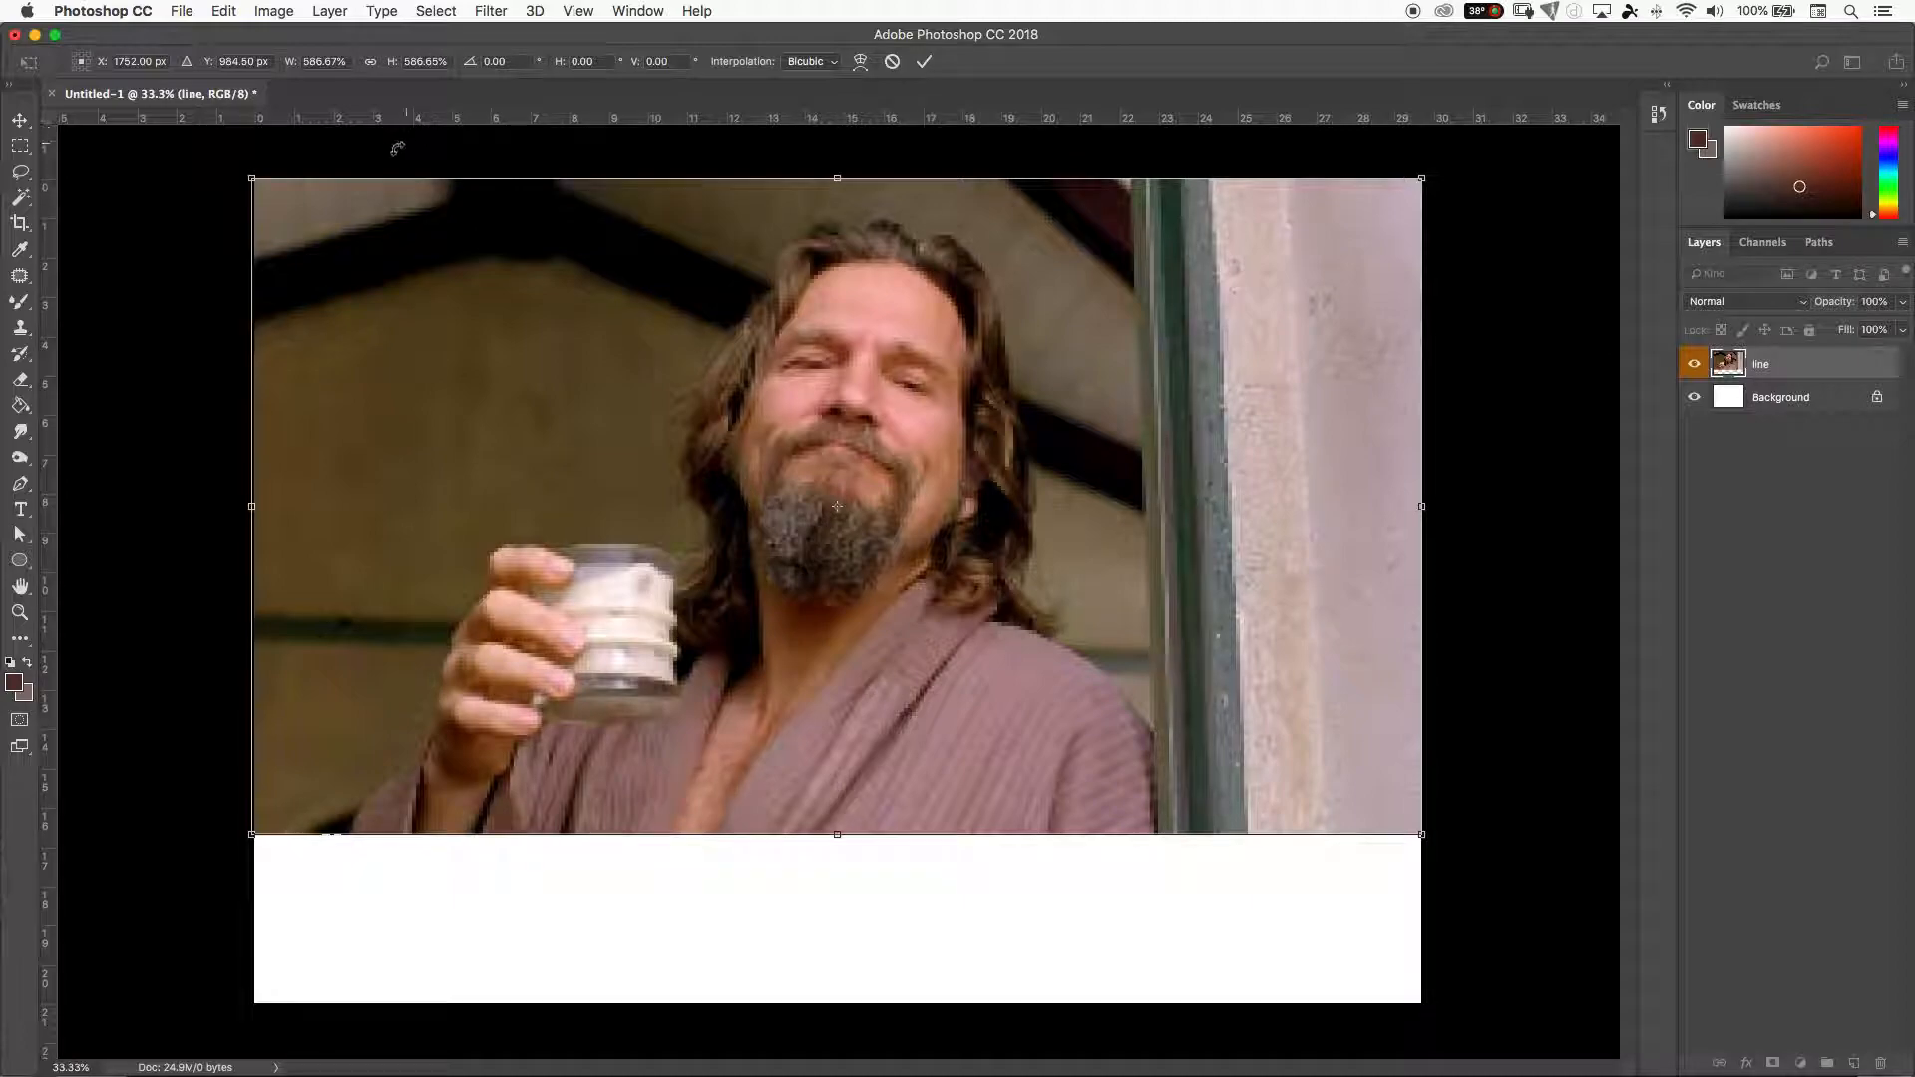
left_click(370, 63)
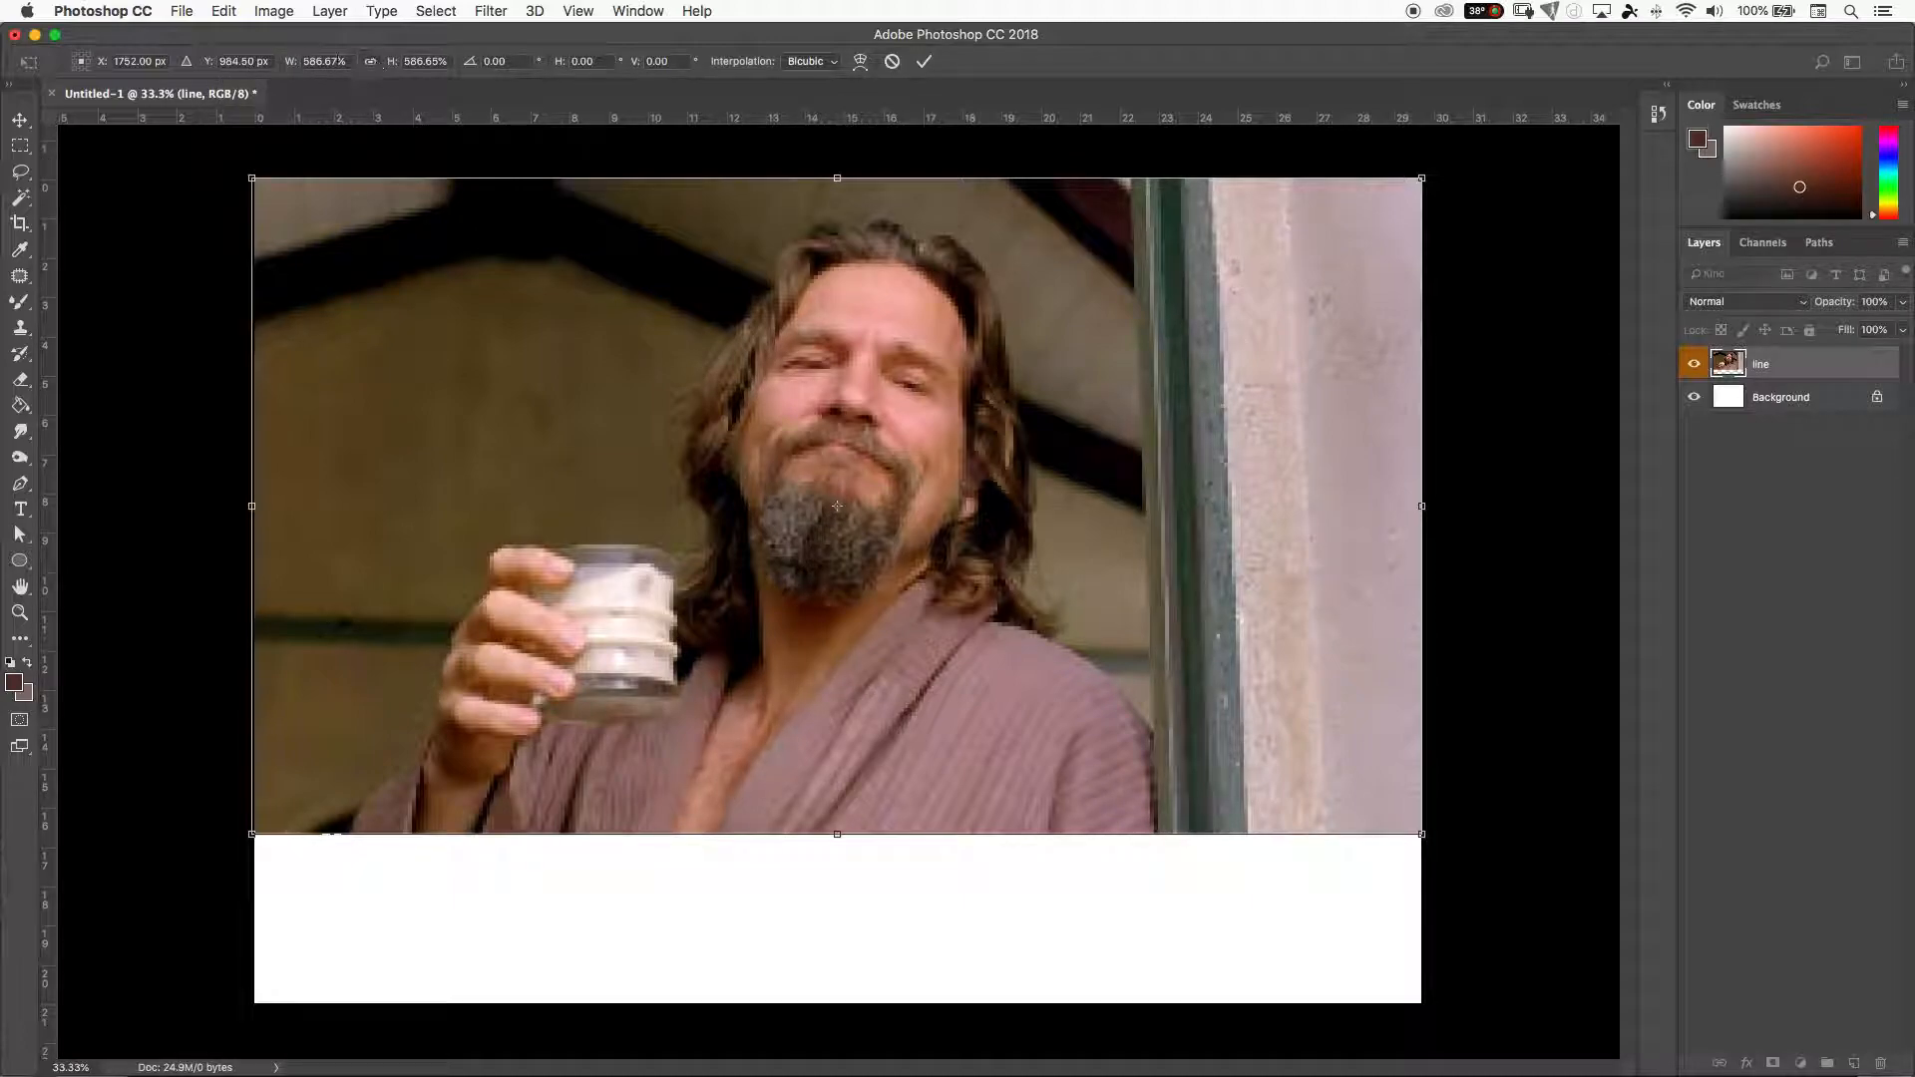
left_click(373, 64)
left_click_drag(1419, 834, 1381, 902)
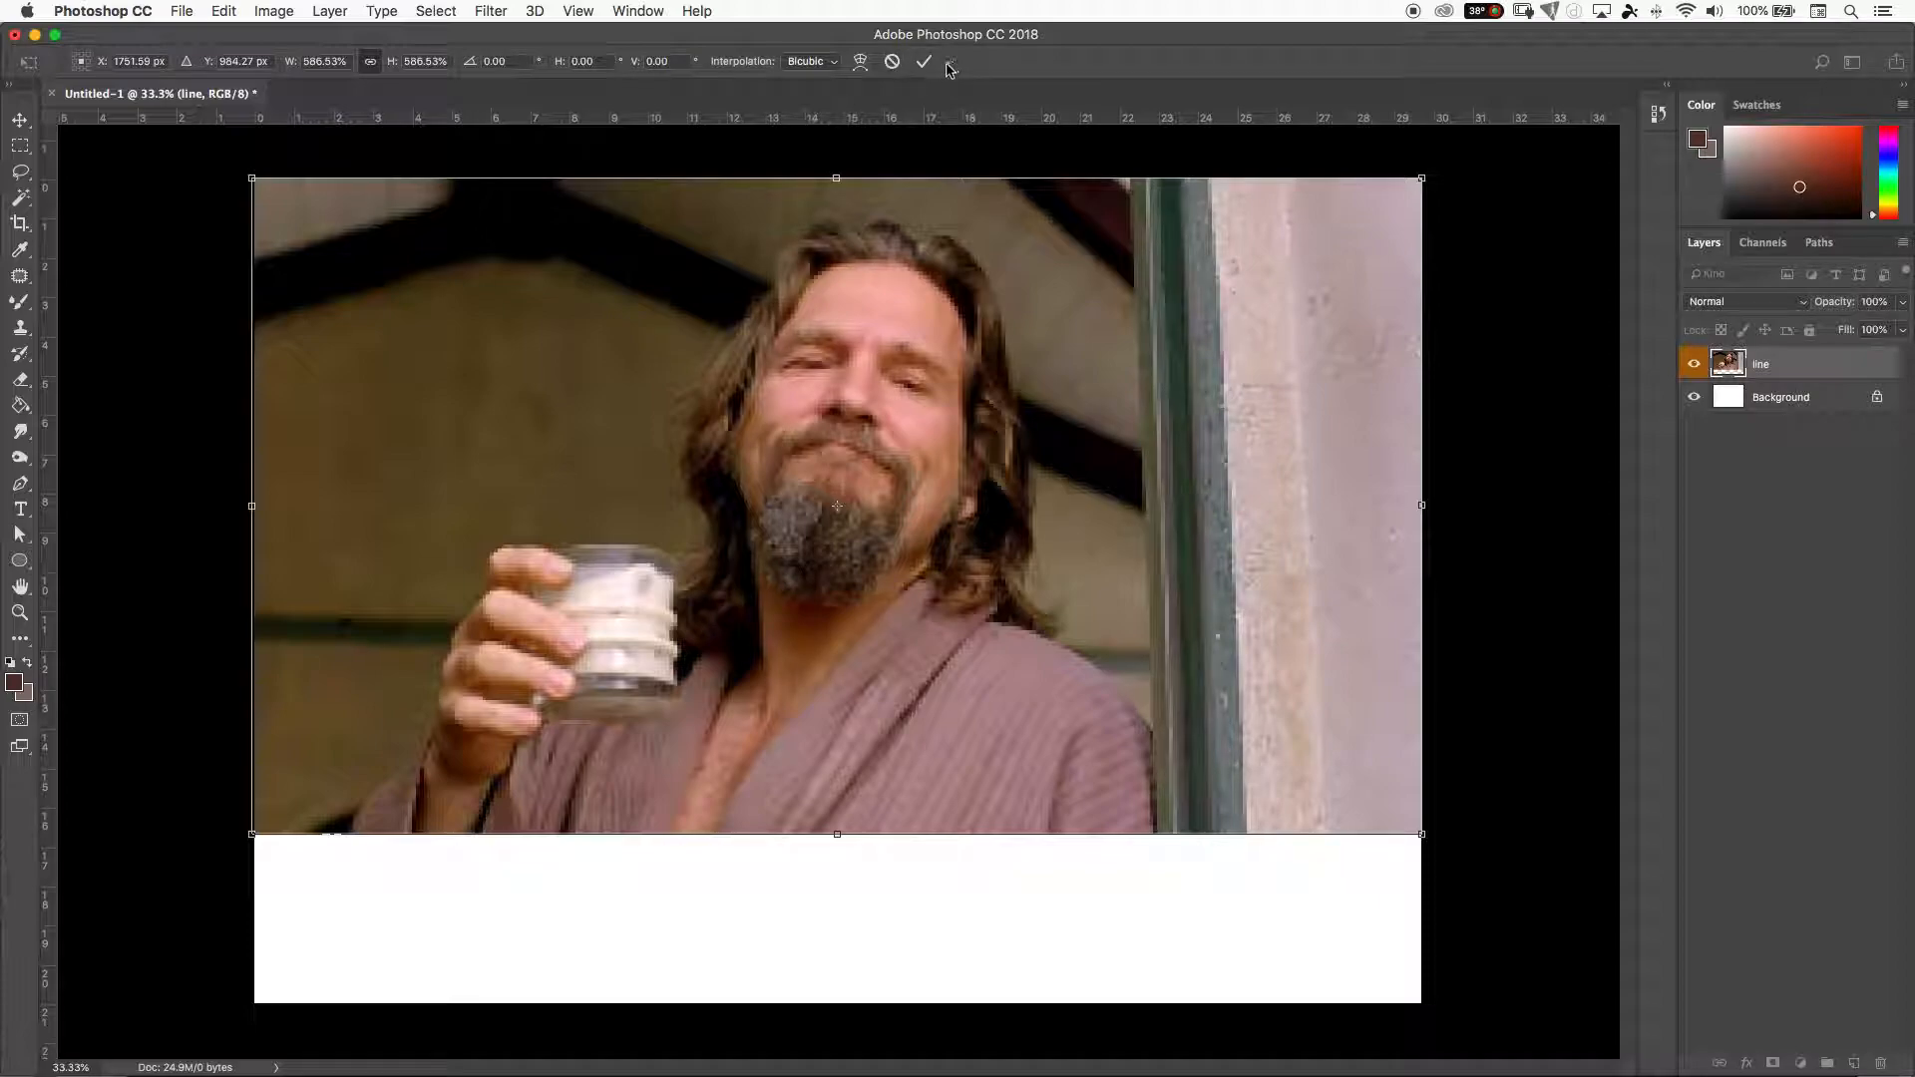
left_click(892, 62)
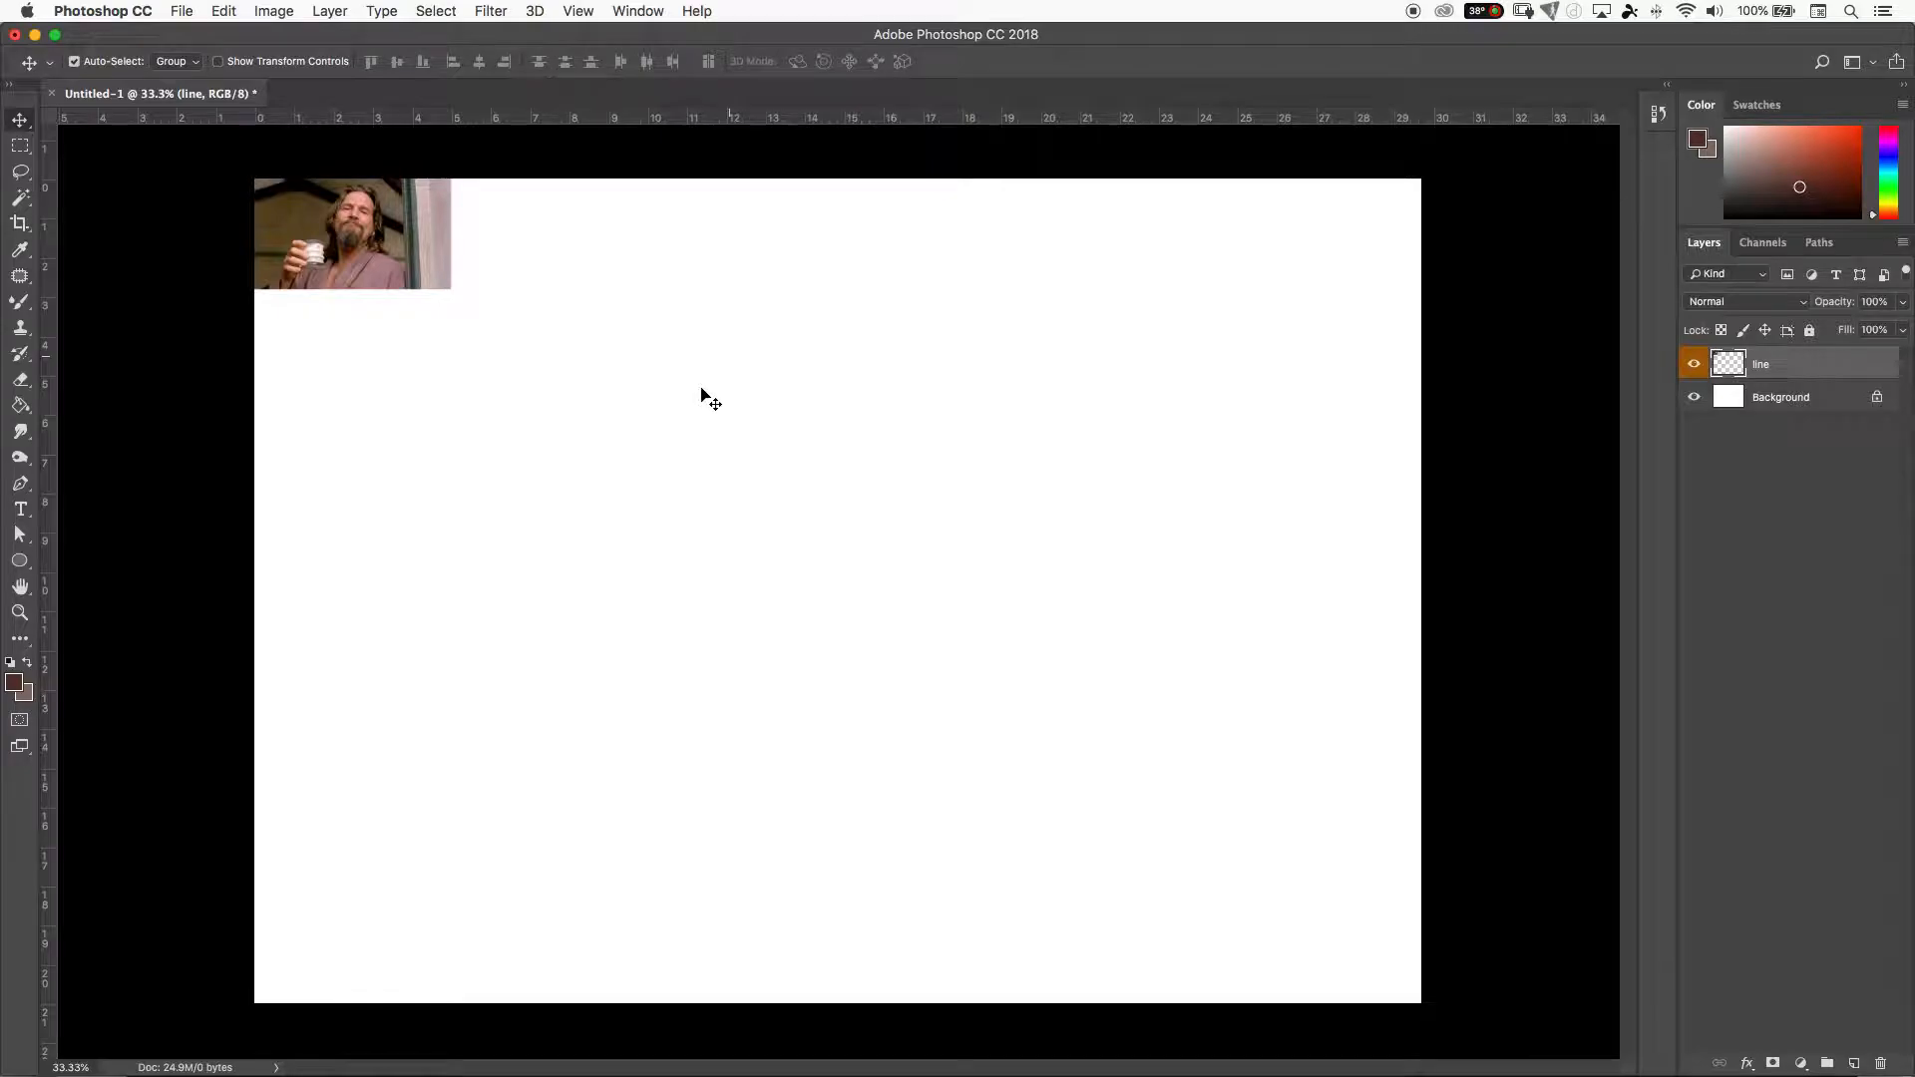
Step: Scale the pasted image with Free Transform to about 586% so it spans the page width, and move it near the page's vertical middle
key("super+t")
left_click_drag(449, 291, 1486, 710)
left_click_drag(1008, 676, 1013, 728)
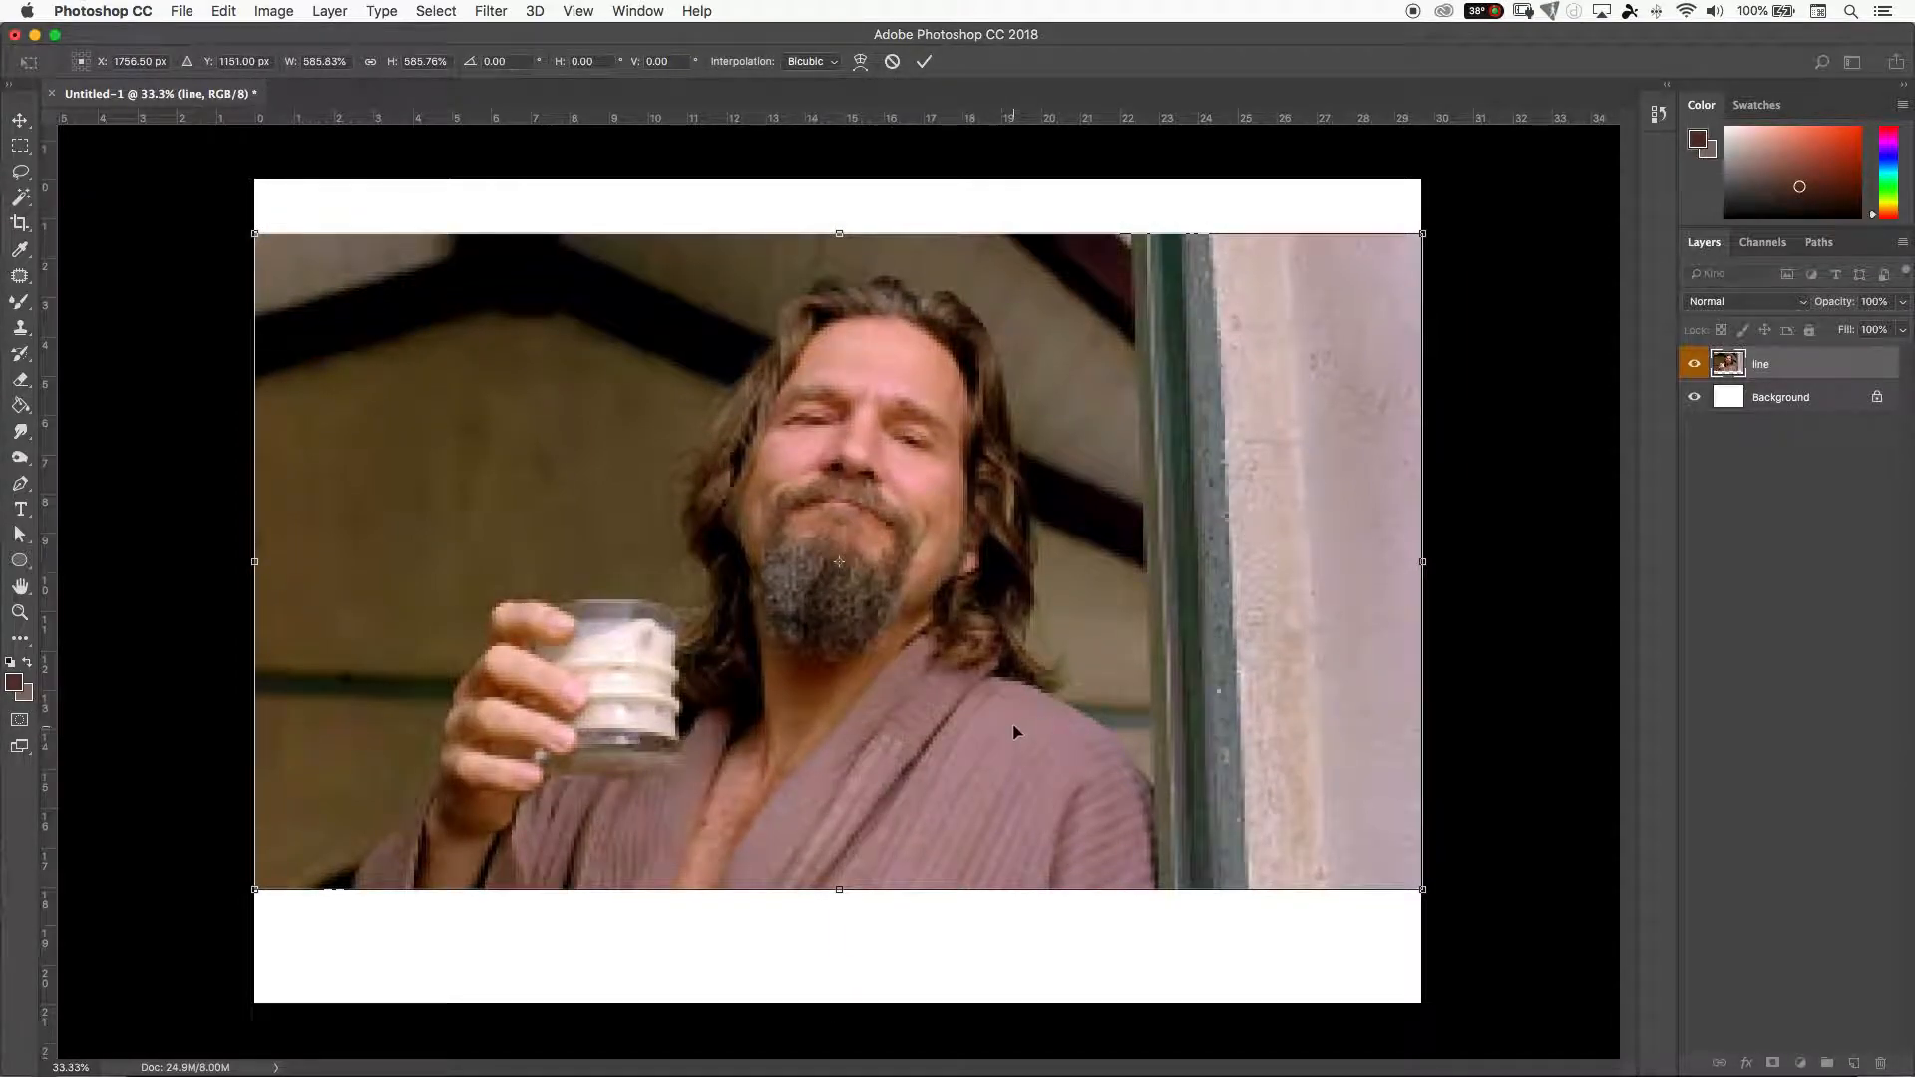
key("Down")
key("Down")
key("Down")
key("Down")
key("Down")
key("Down")
key("Down")
key("Down")
key("Down")
key("Down")
key("Down")
key("Down")
key("Down")
key("Down")
key("Down")
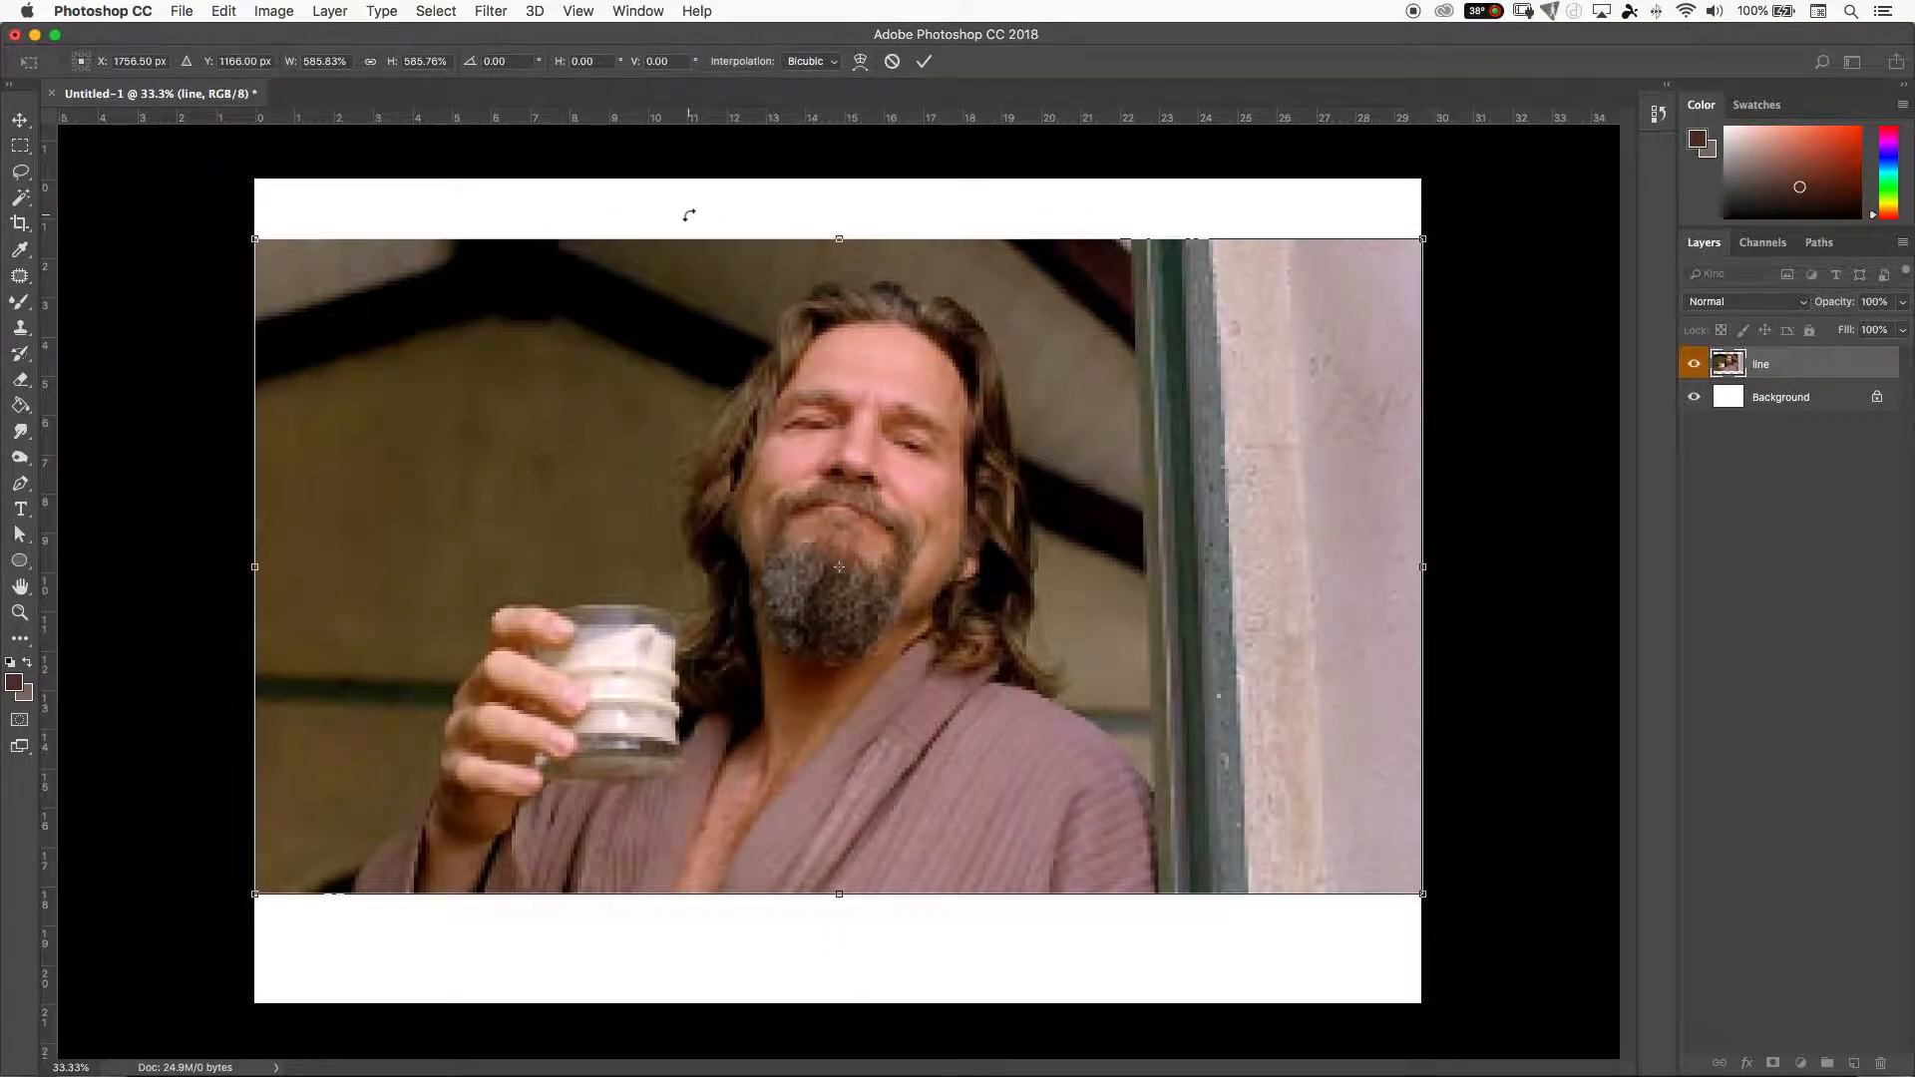
left_click(921, 64)
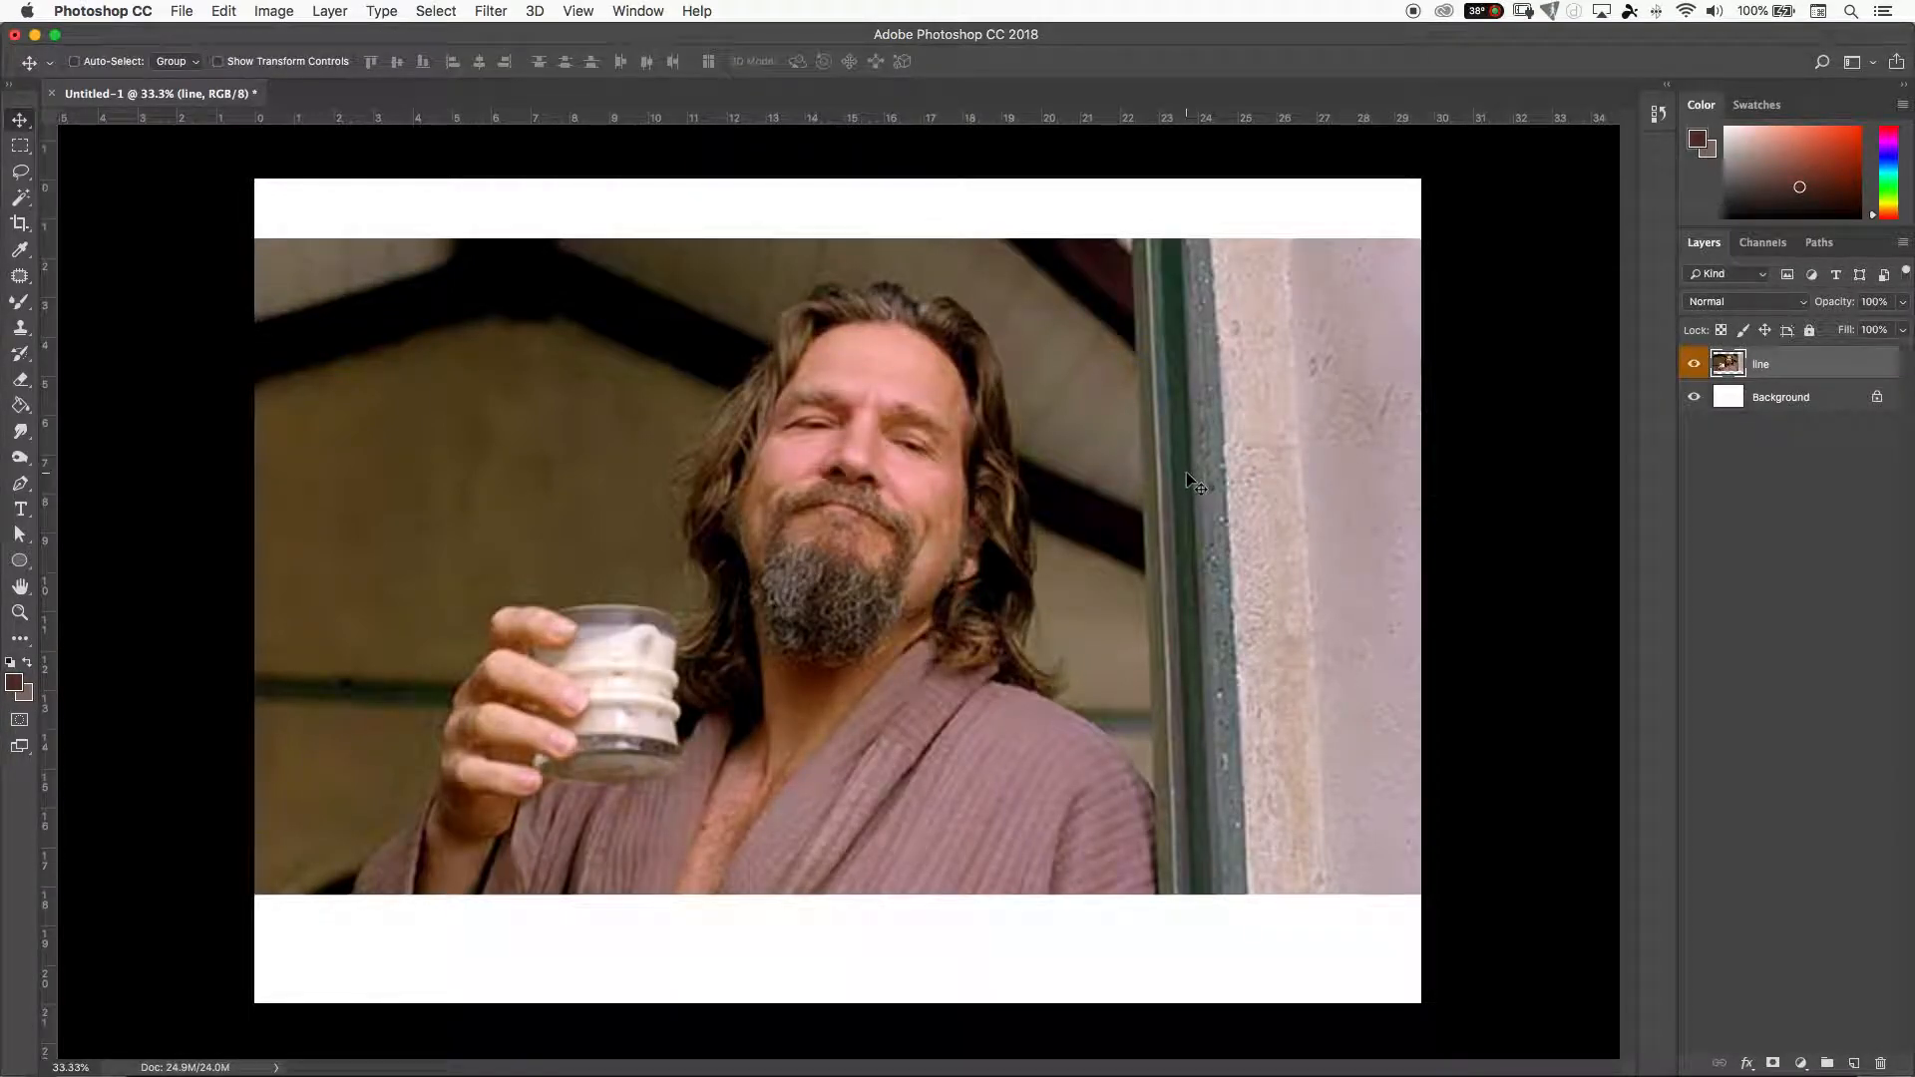
Step: Examine the enlarged image's pixel detail at up to 1200% magnification, and compare the page with the line layer shown and hidden
key("super+equal")
key("super+equal")
key("super+equal")
key("super+equal")
key("super+equal")
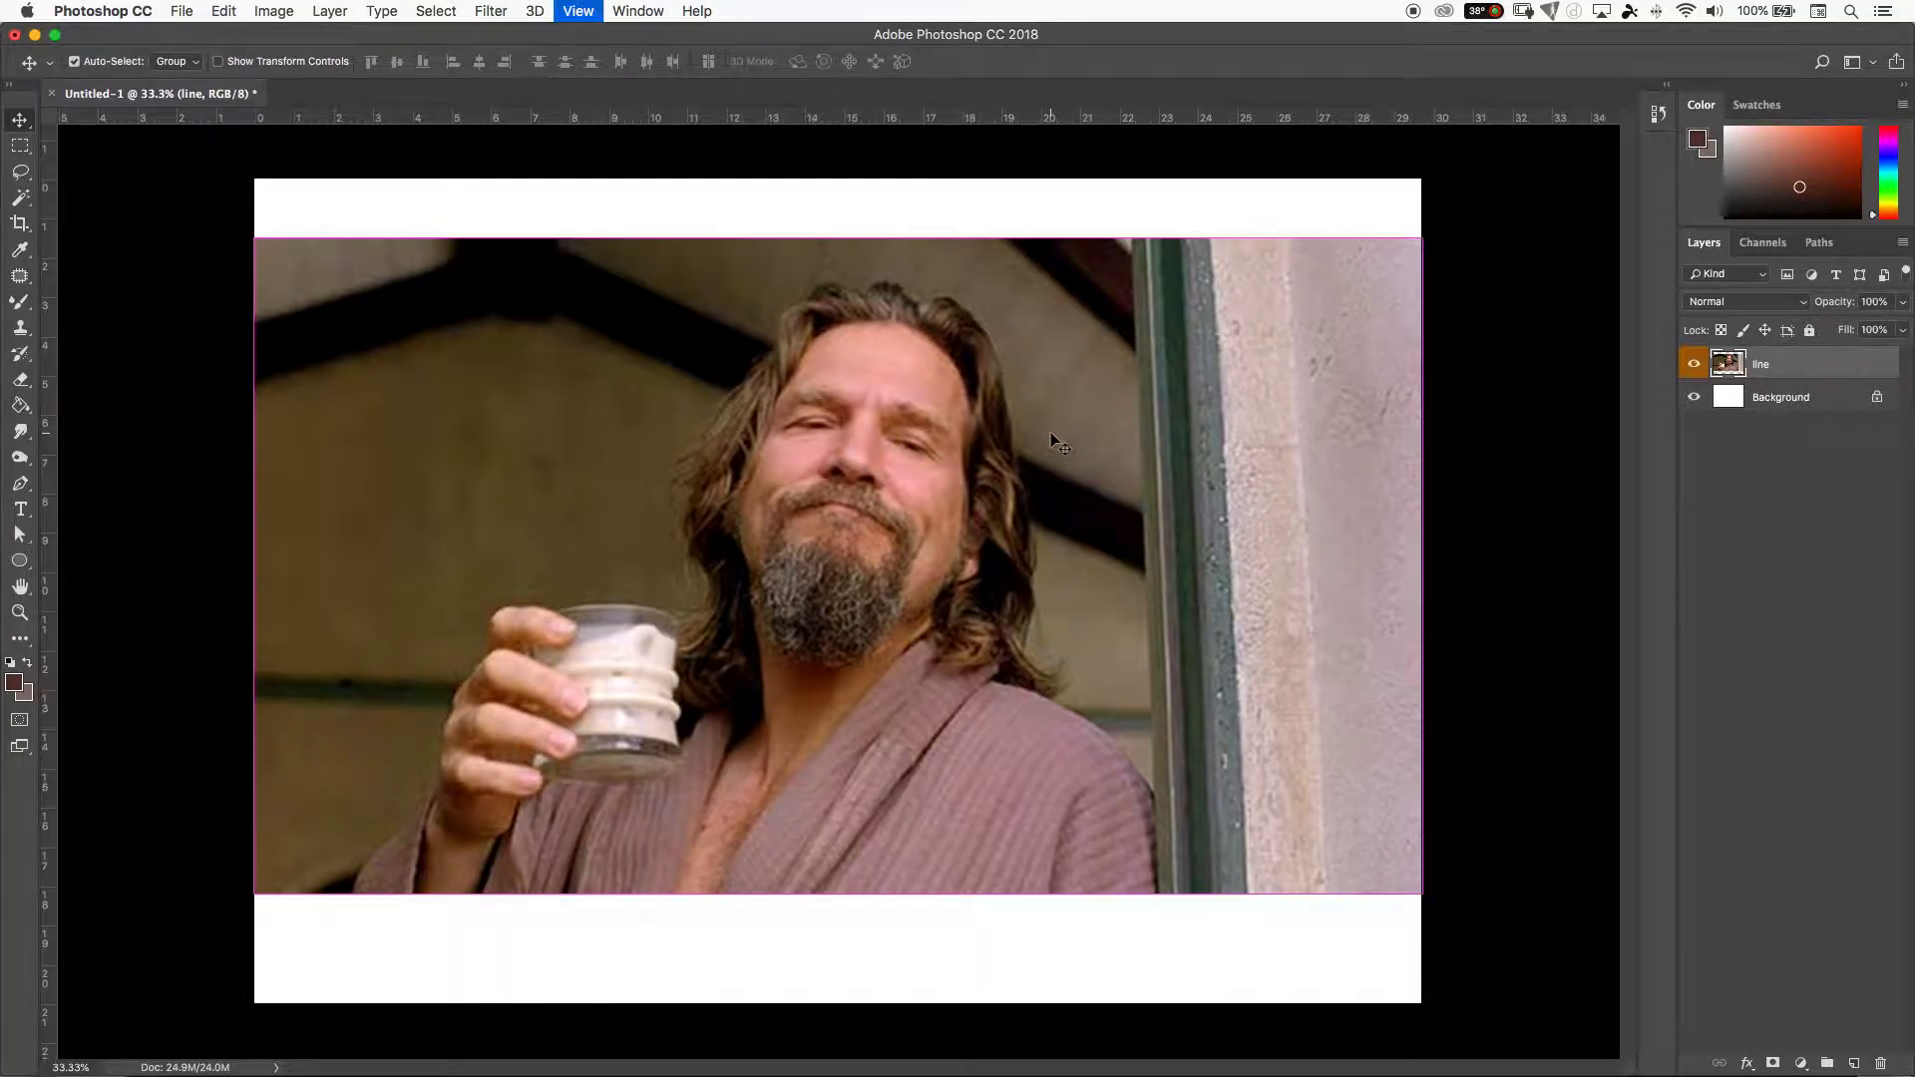
key("super+equal")
key("super+equal")
key("super+equal")
key("super+equal")
key("super+equal")
key("super+equal")
key("super+equal")
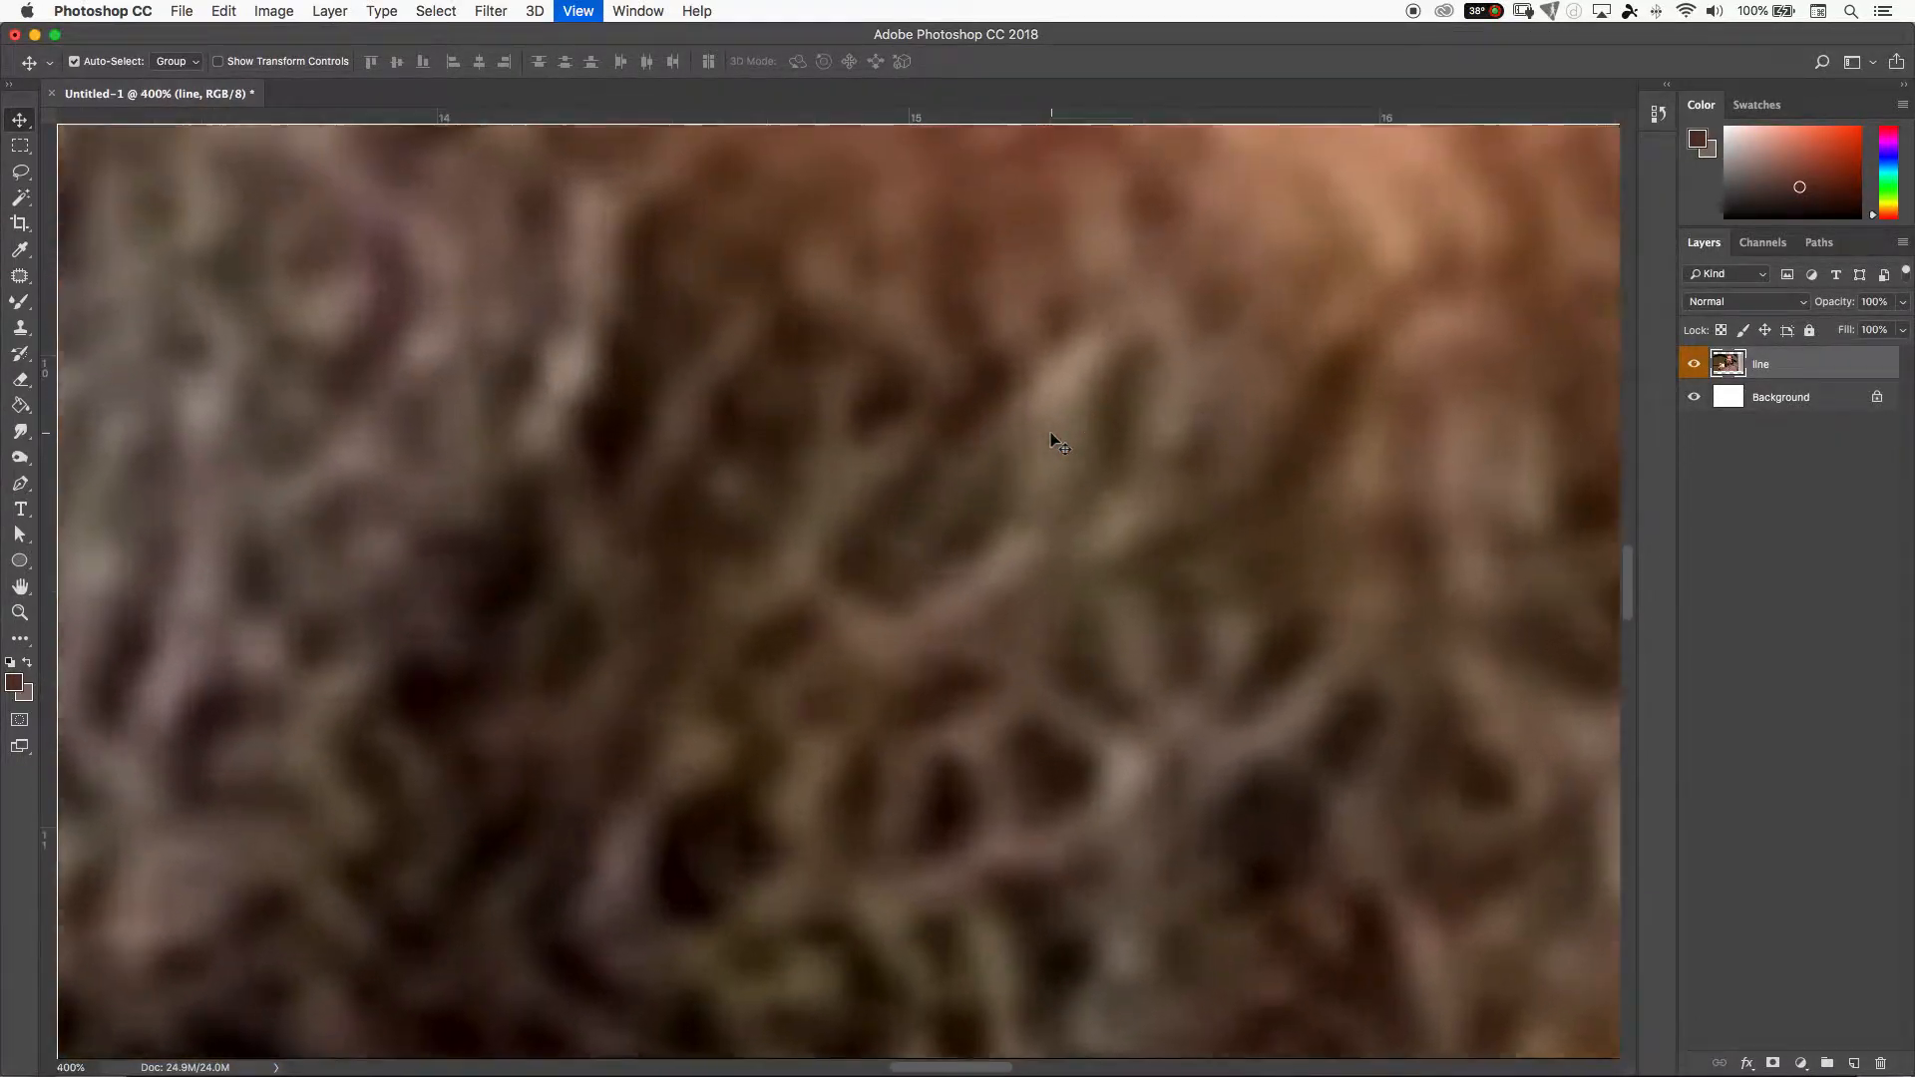
key("super+minus")
key("super+minus")
key("super+minus")
key("super+minus")
key("super+minus")
key("super+minus")
key("super+minus")
key("super+minus")
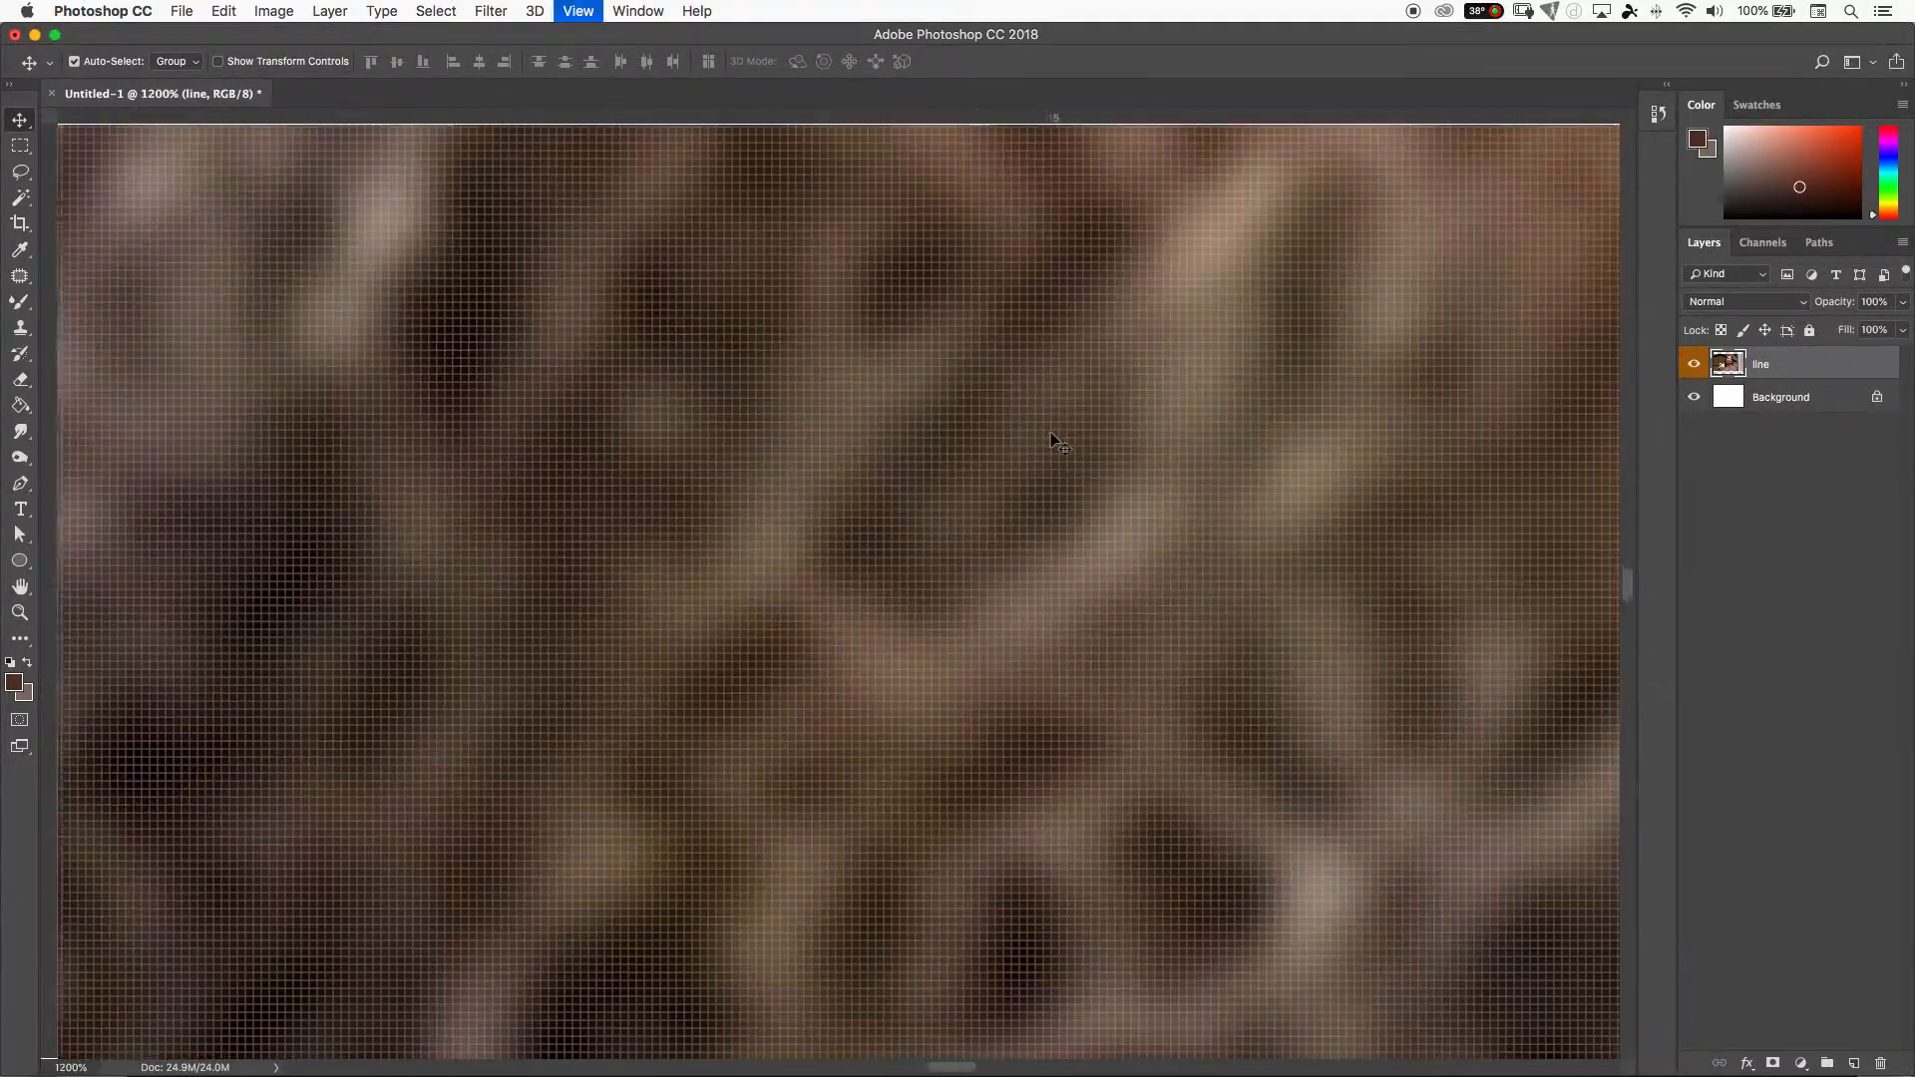
key("super+minus")
key("super+minus")
key("super+minus")
key("super+minus")
key("super+minus")
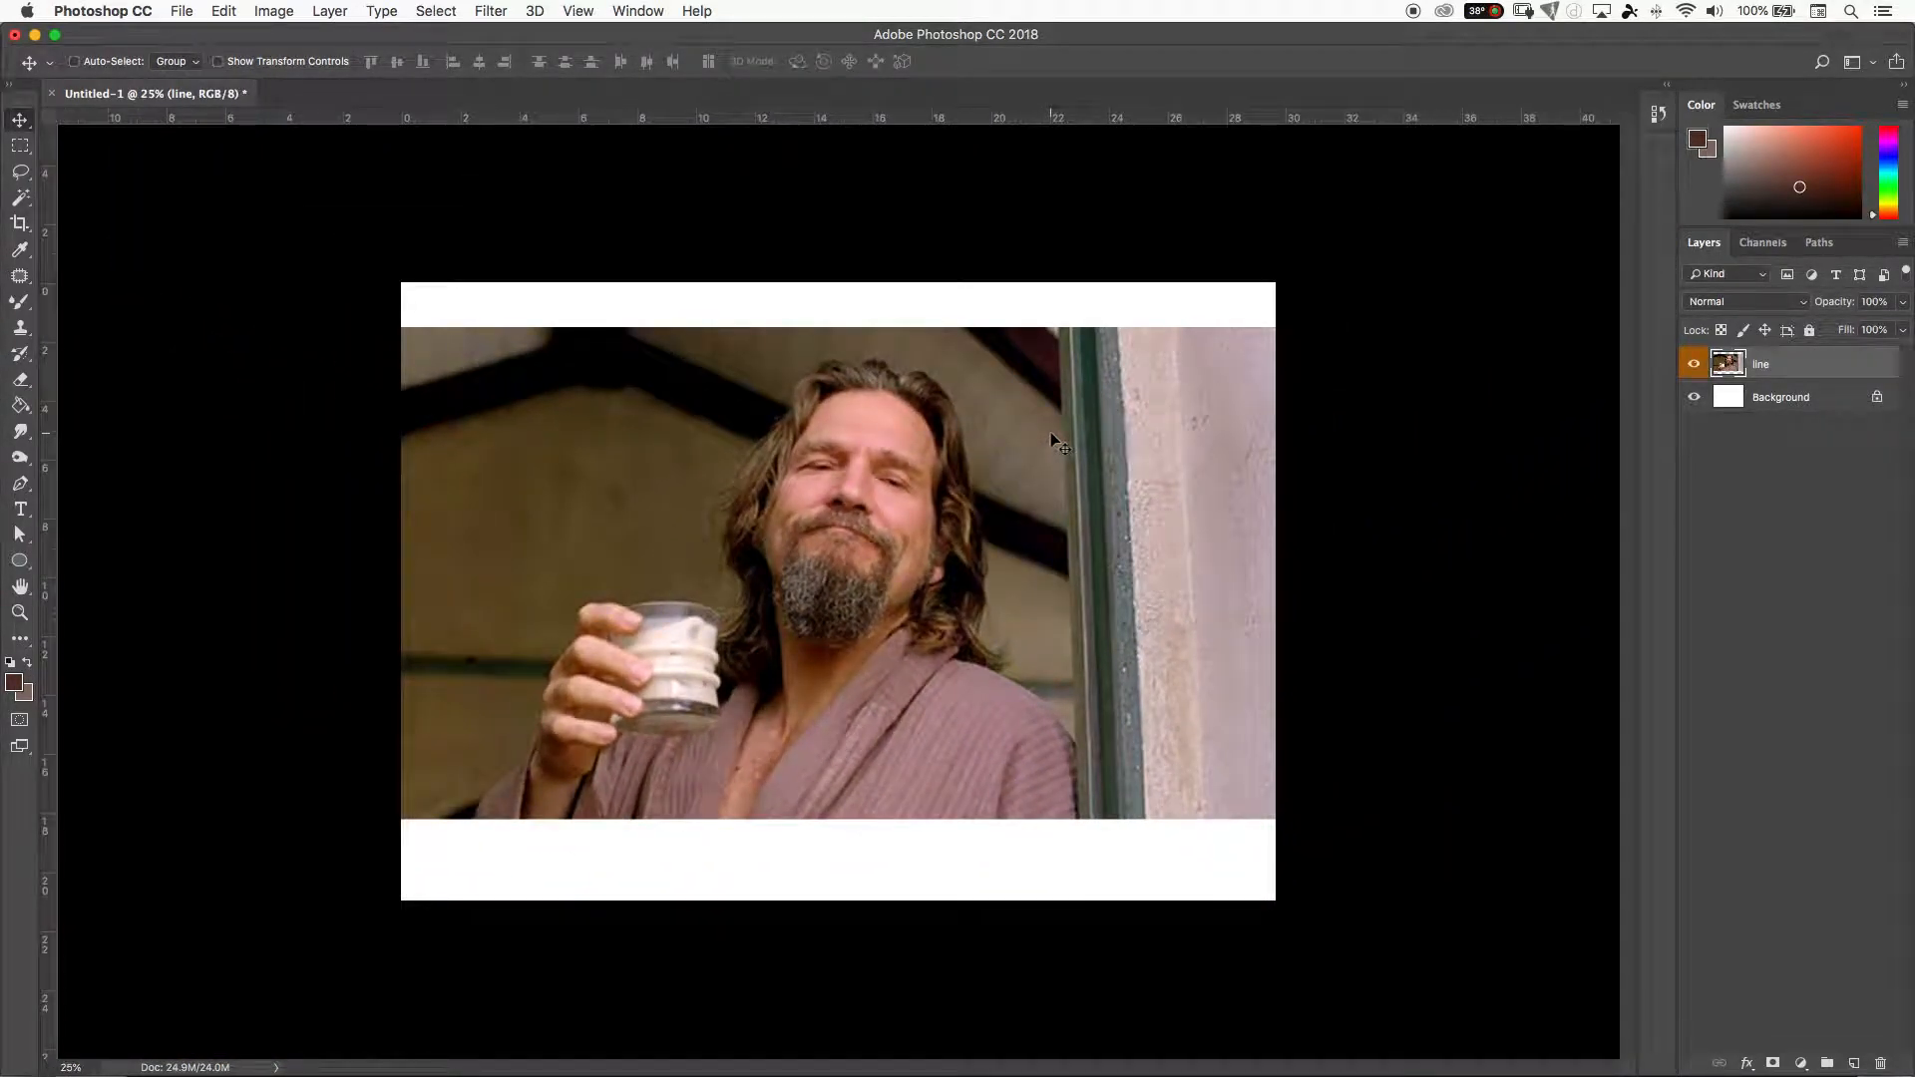
left_click(1694, 365)
left_click(1694, 365)
left_click(1694, 365)
left_click(1693, 365)
Step: Add a new layer above the line layer, name it draw and give it a blue color label
left_click(1854, 1064)
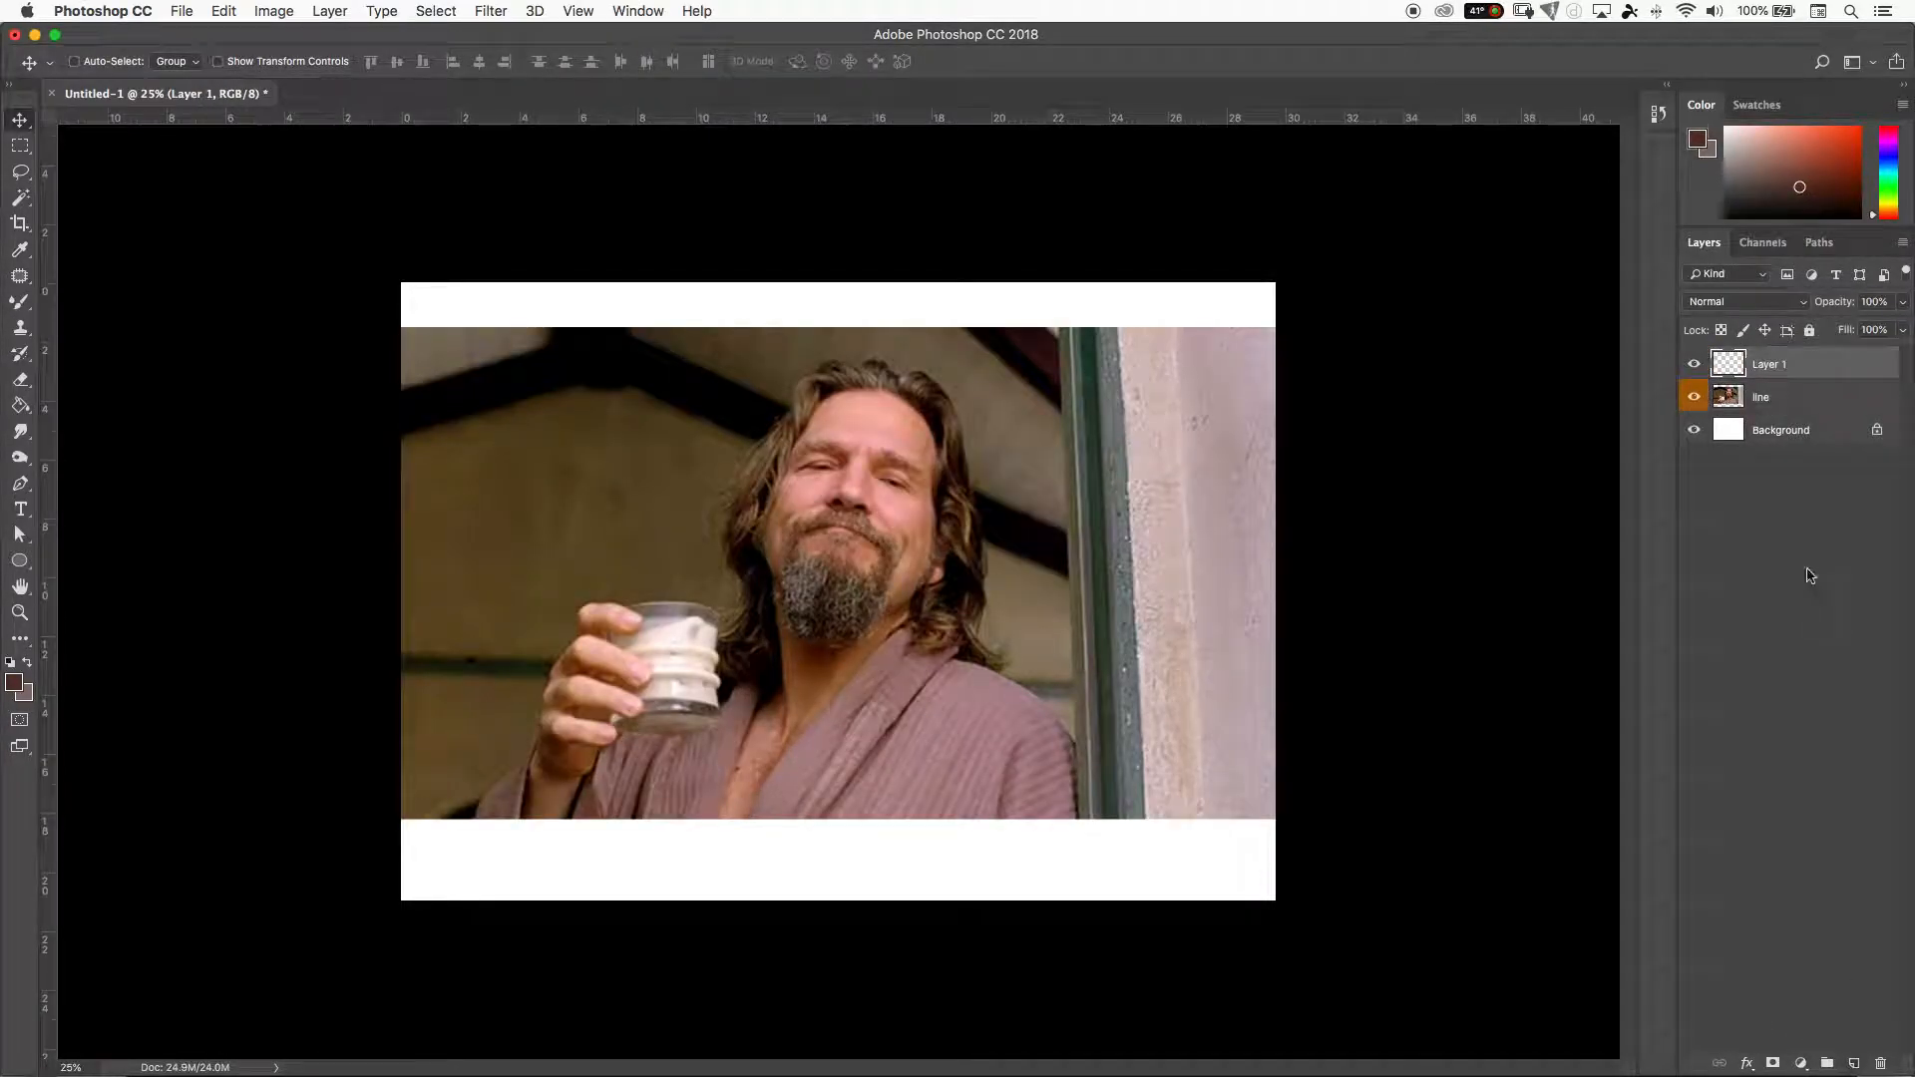
type("draw")
key("Return")
right_click(1817, 359)
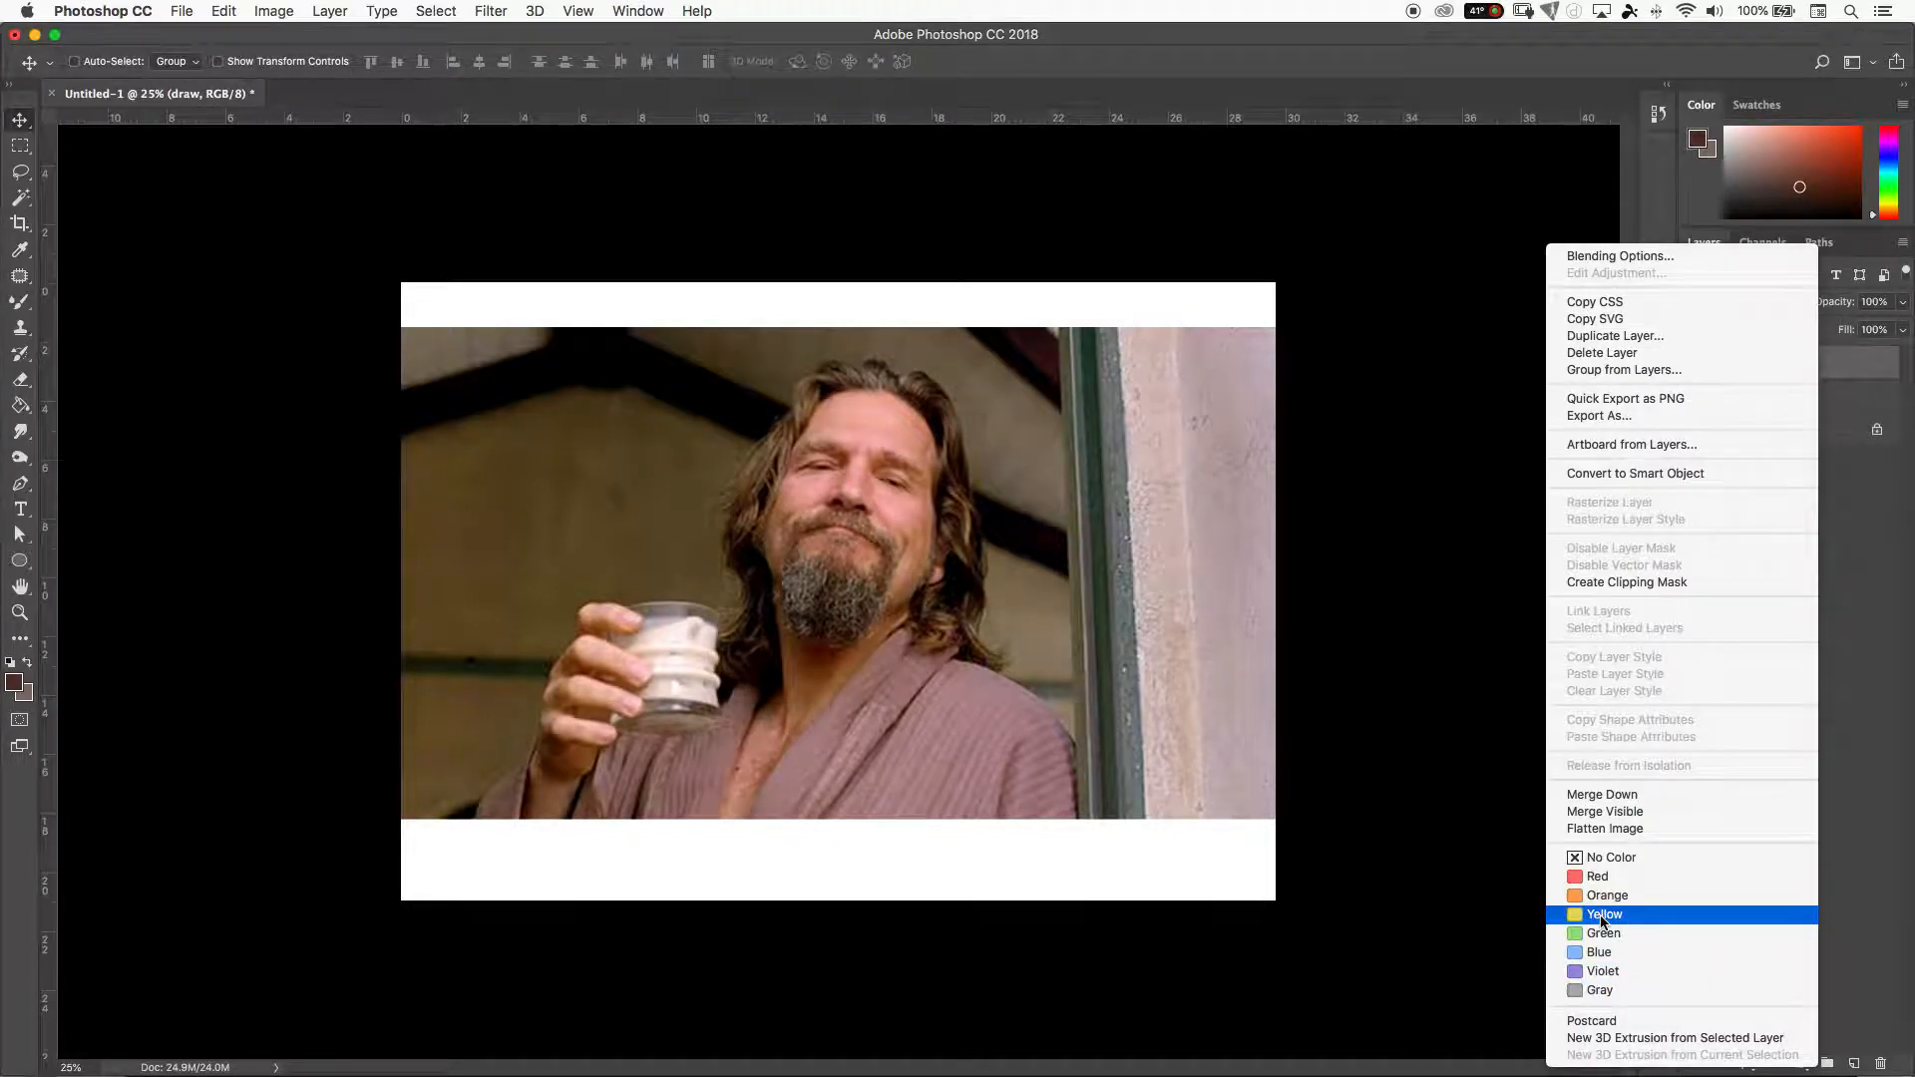
left_click(1599, 952)
left_click(1770, 493)
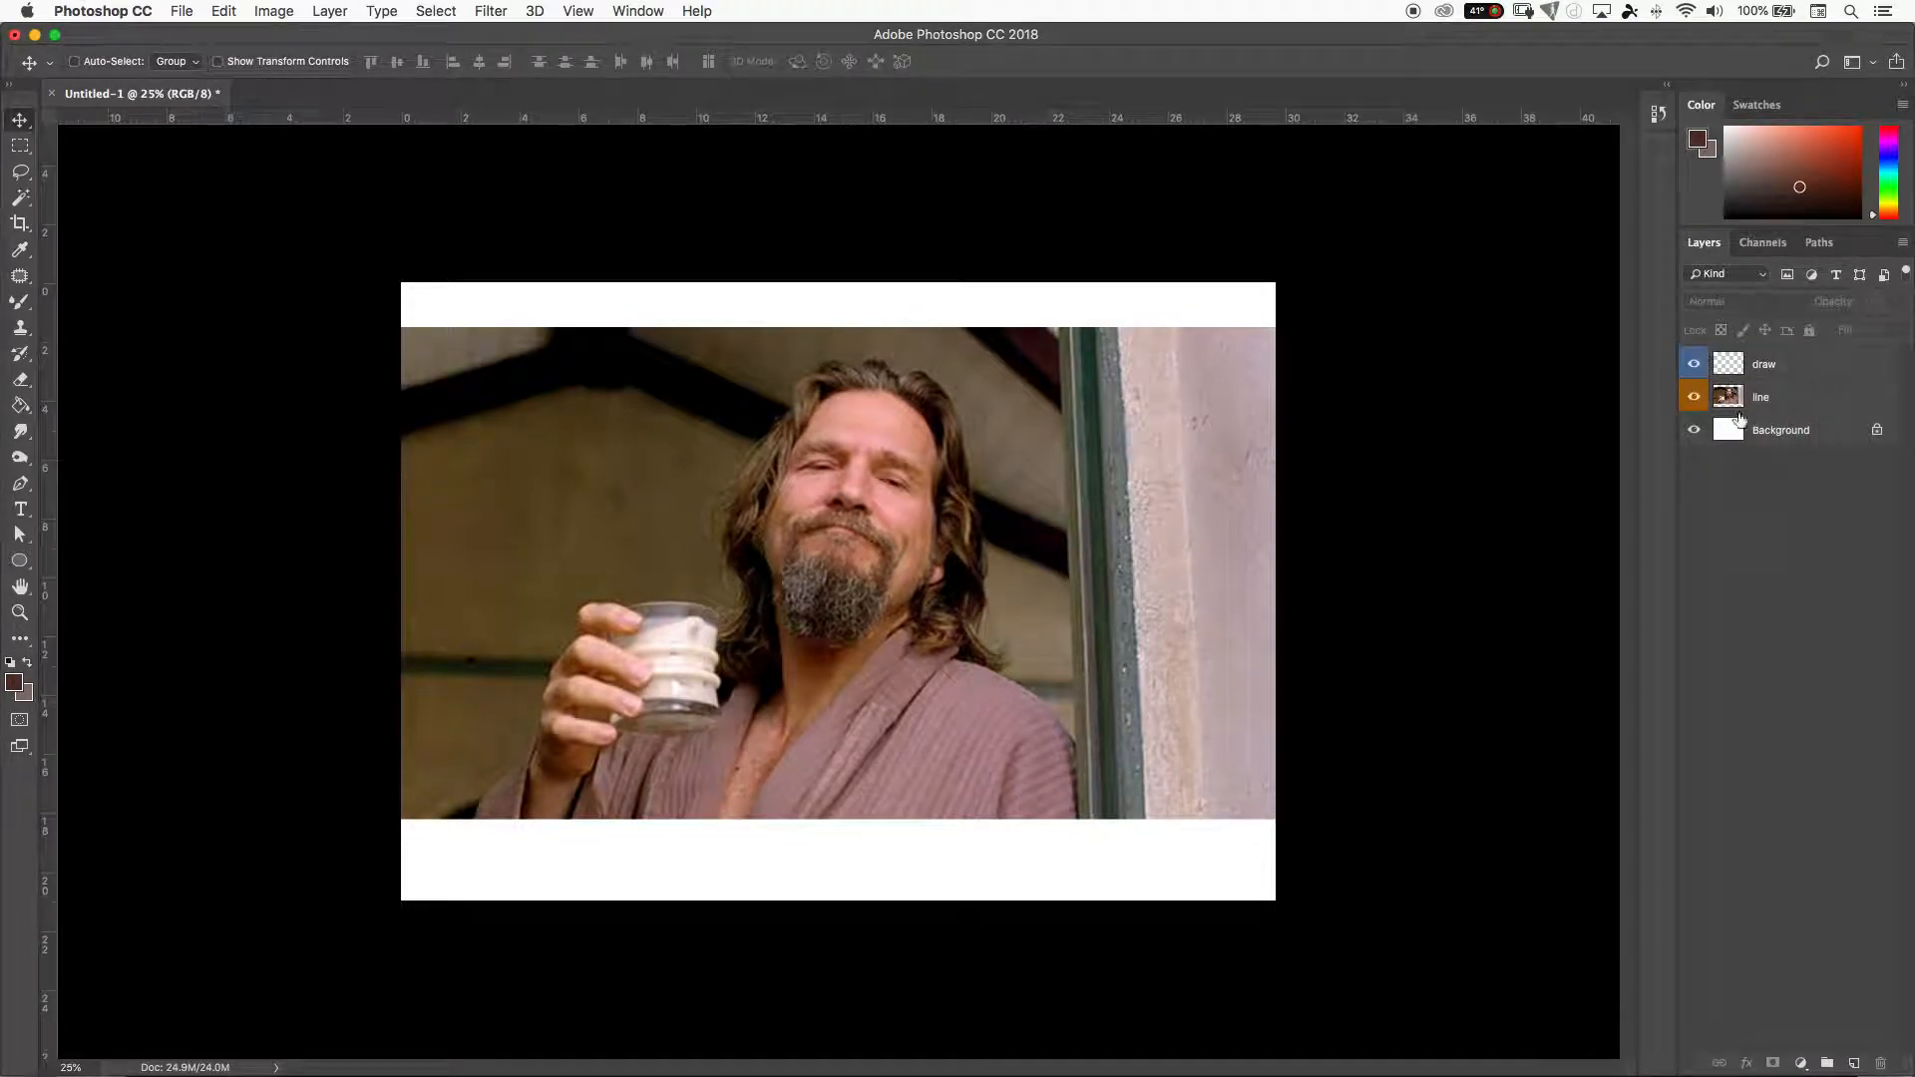
Step: Lower the line layer's opacity to about 50% to fade the reference image, and check the page with that layer hidden
left_click(1731, 399)
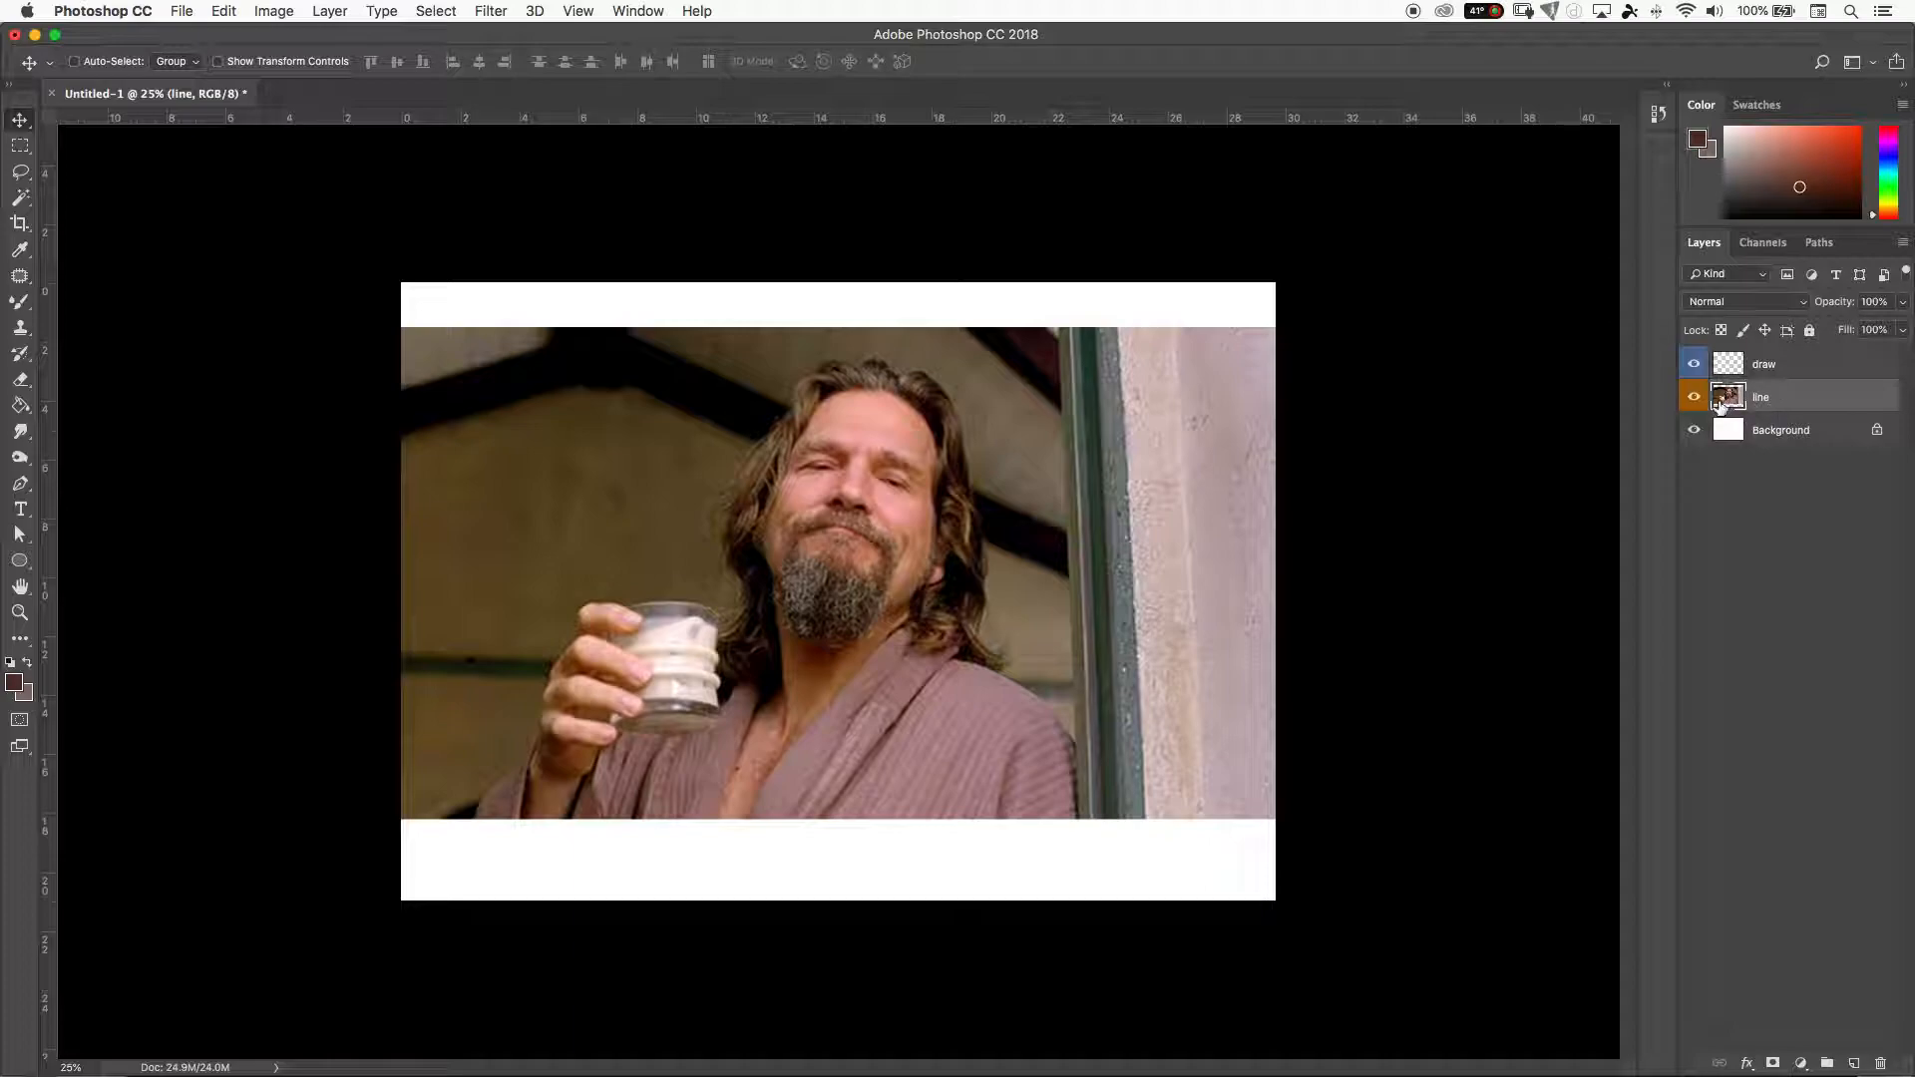
left_click_drag(1835, 306, 1846, 307)
left_click_drag(1836, 306, 1799, 312)
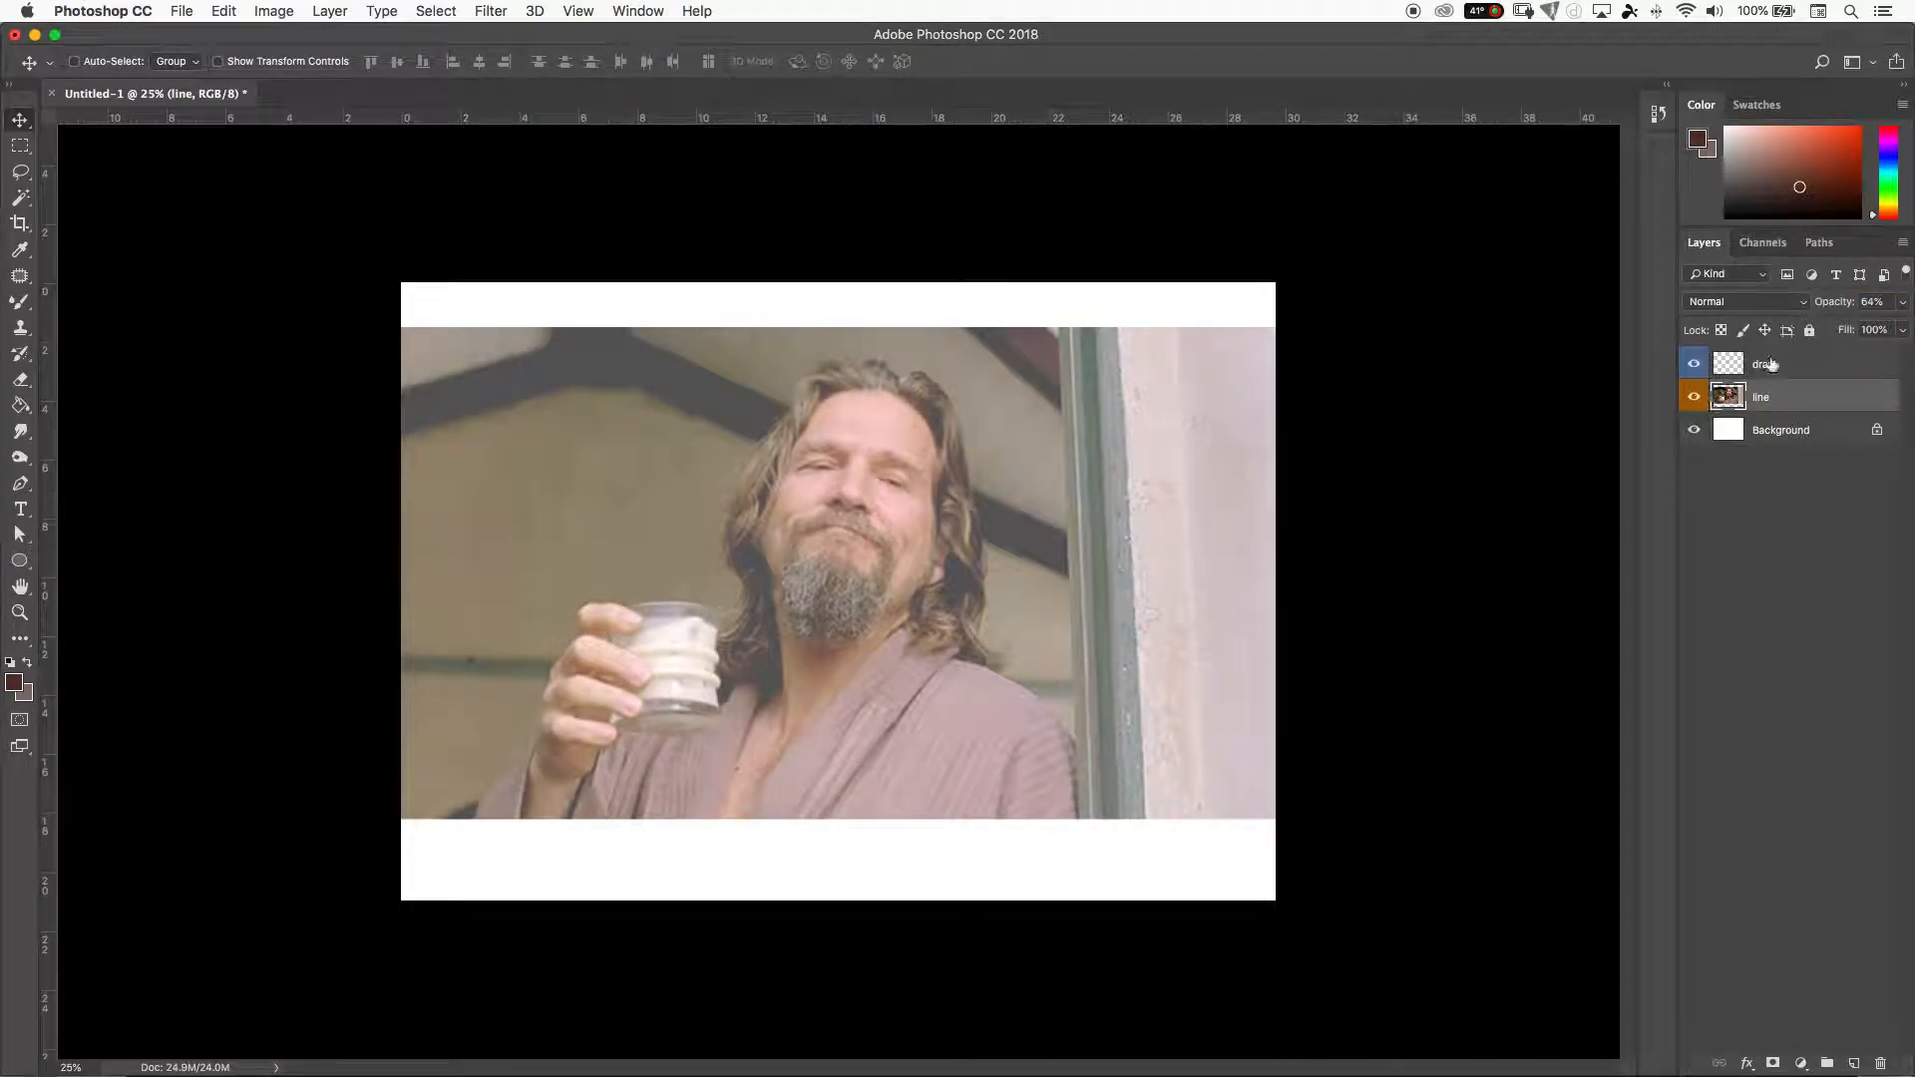
left_click(1836, 304)
left_click(1695, 399)
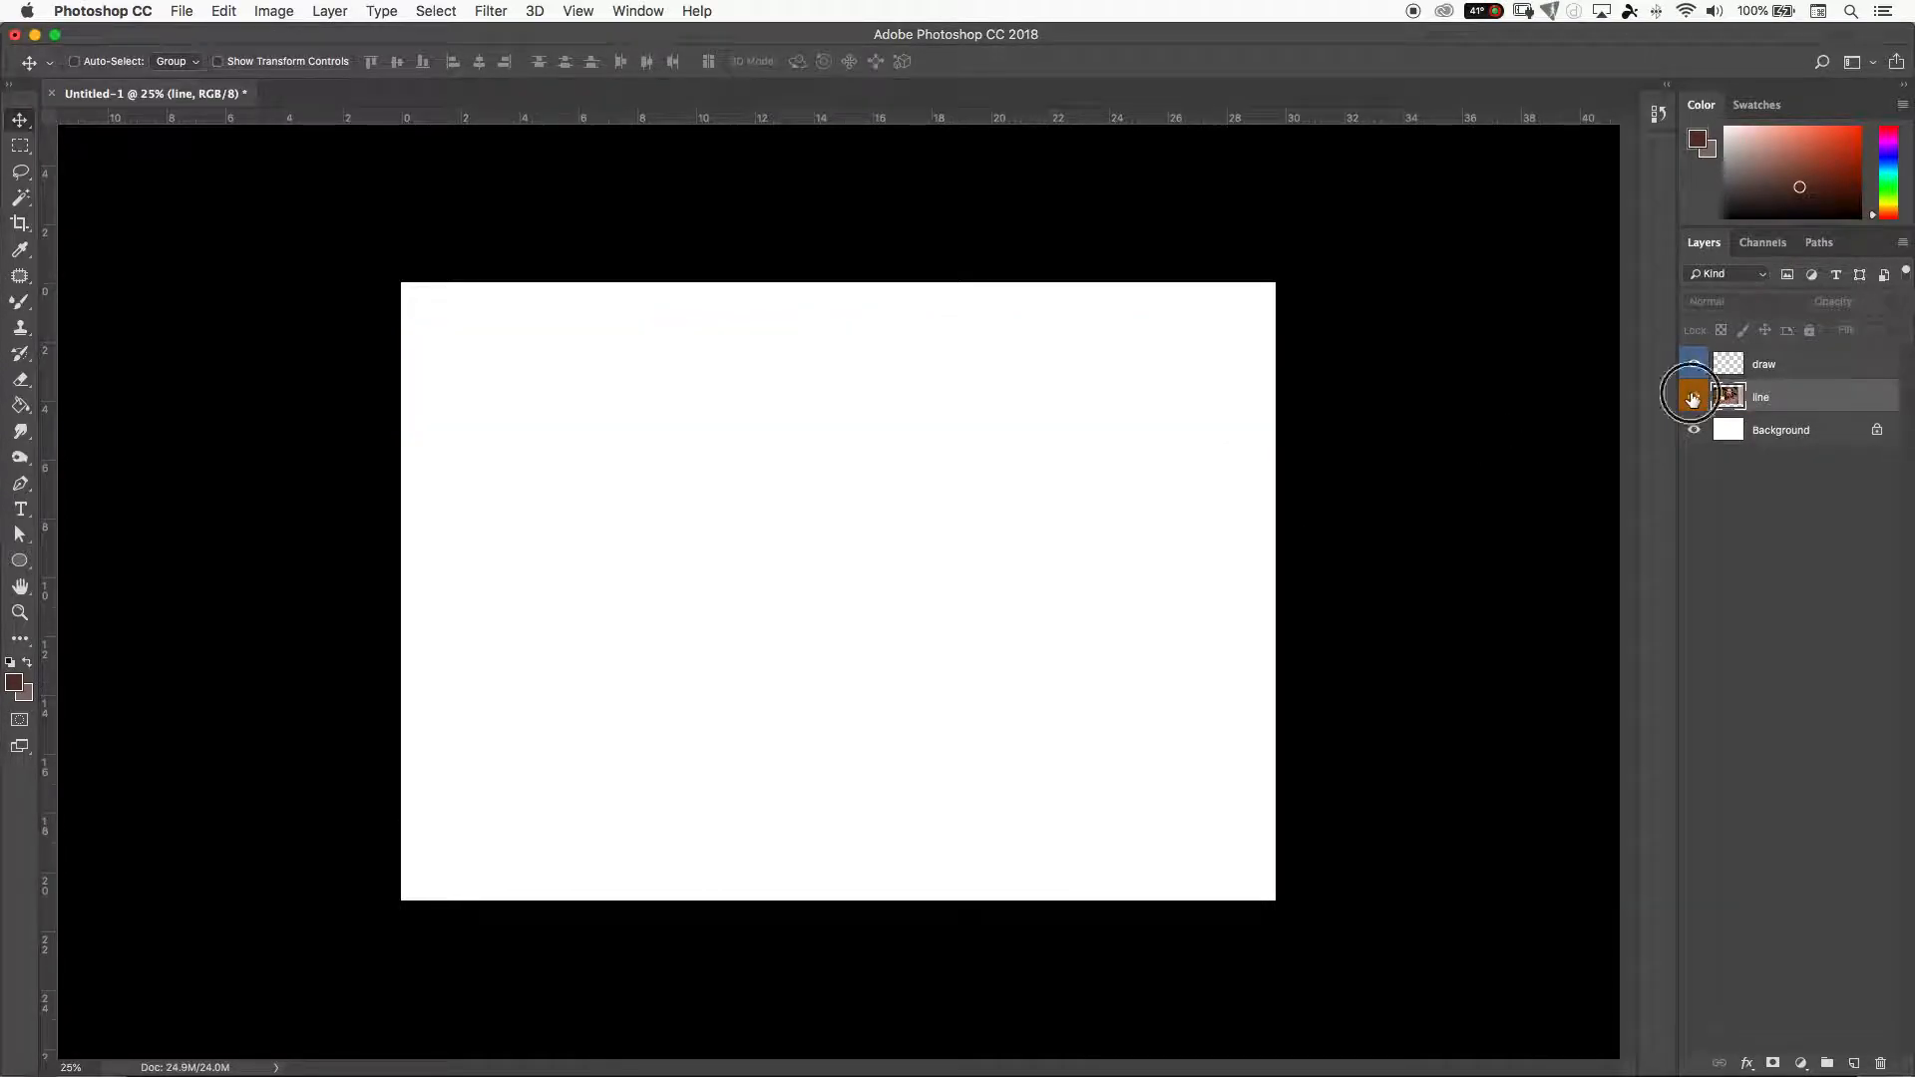
left_click(1692, 398)
Step: Rename the line layer holding the picture as image and lock all of its properties
left_click(1790, 364)
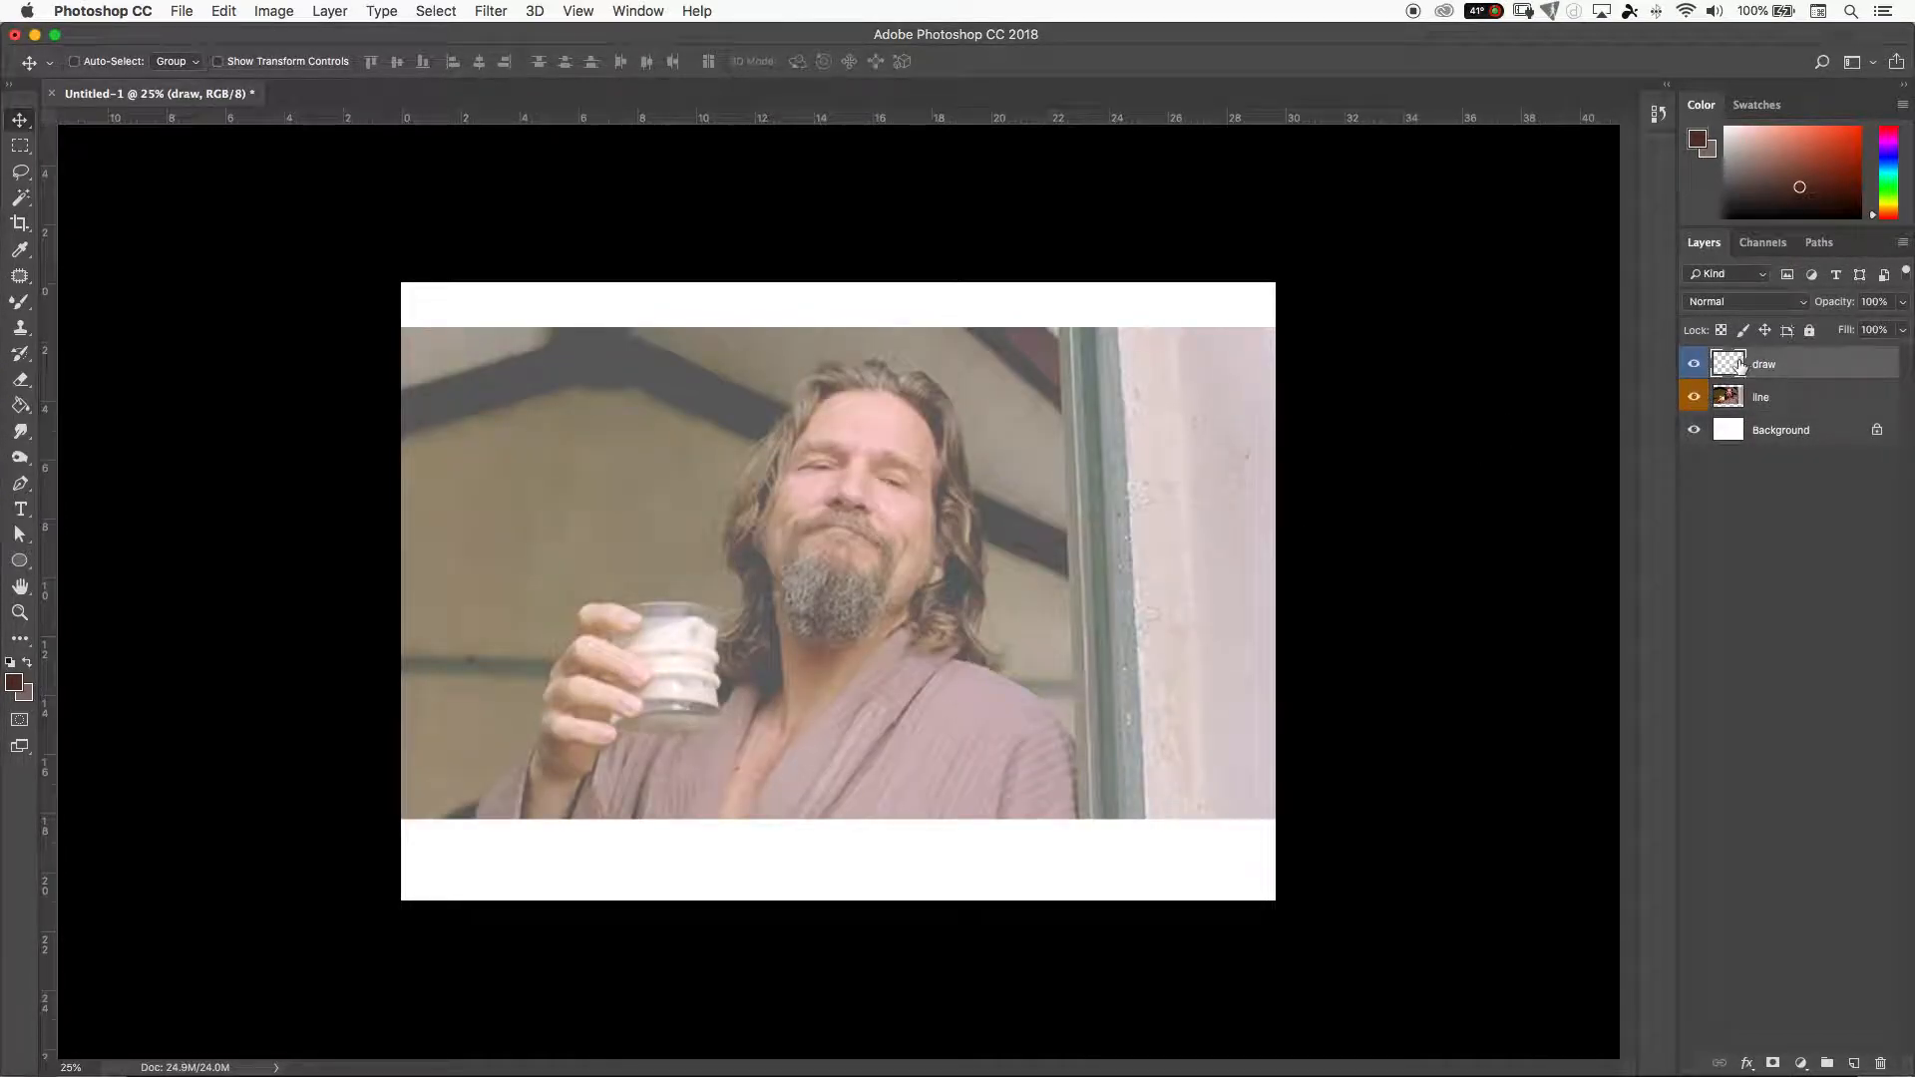
left_click(1733, 399)
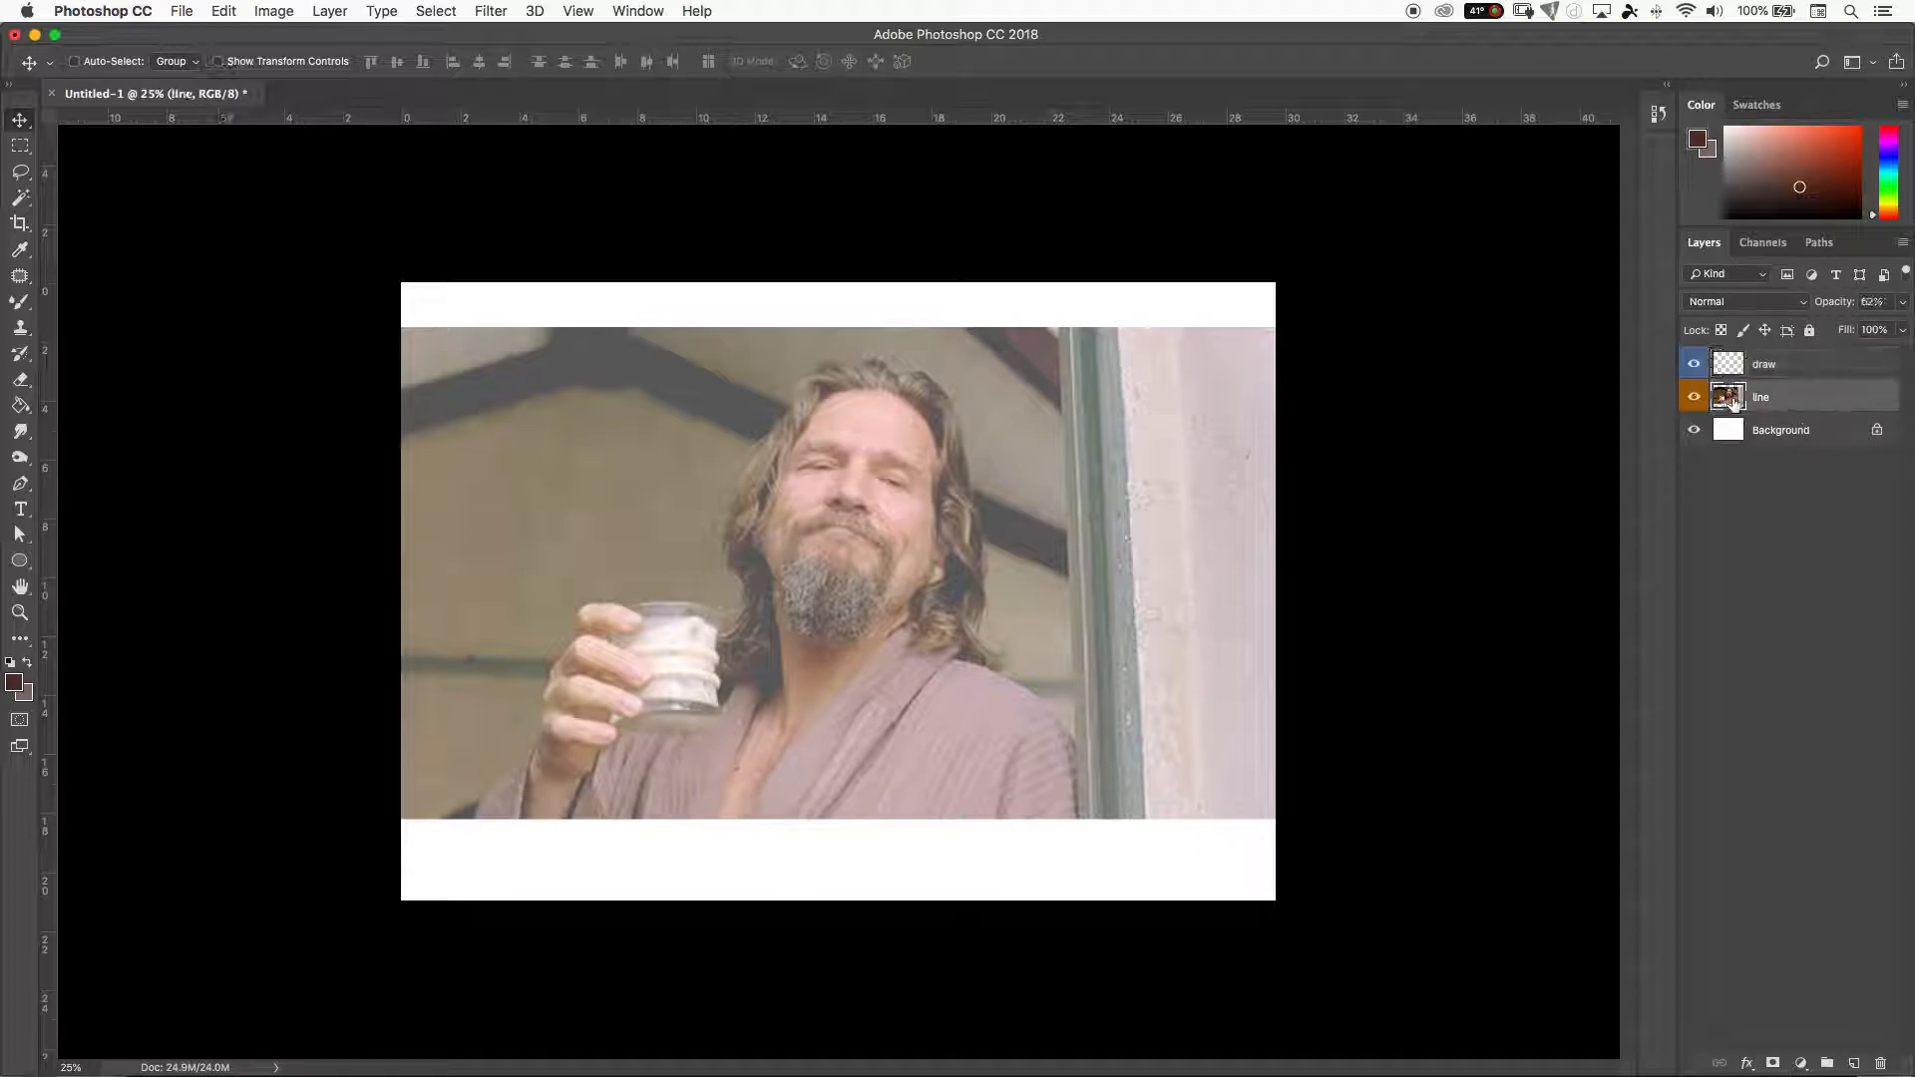
double_click(1761, 397)
type("image")
key("Return")
left_click(1810, 332)
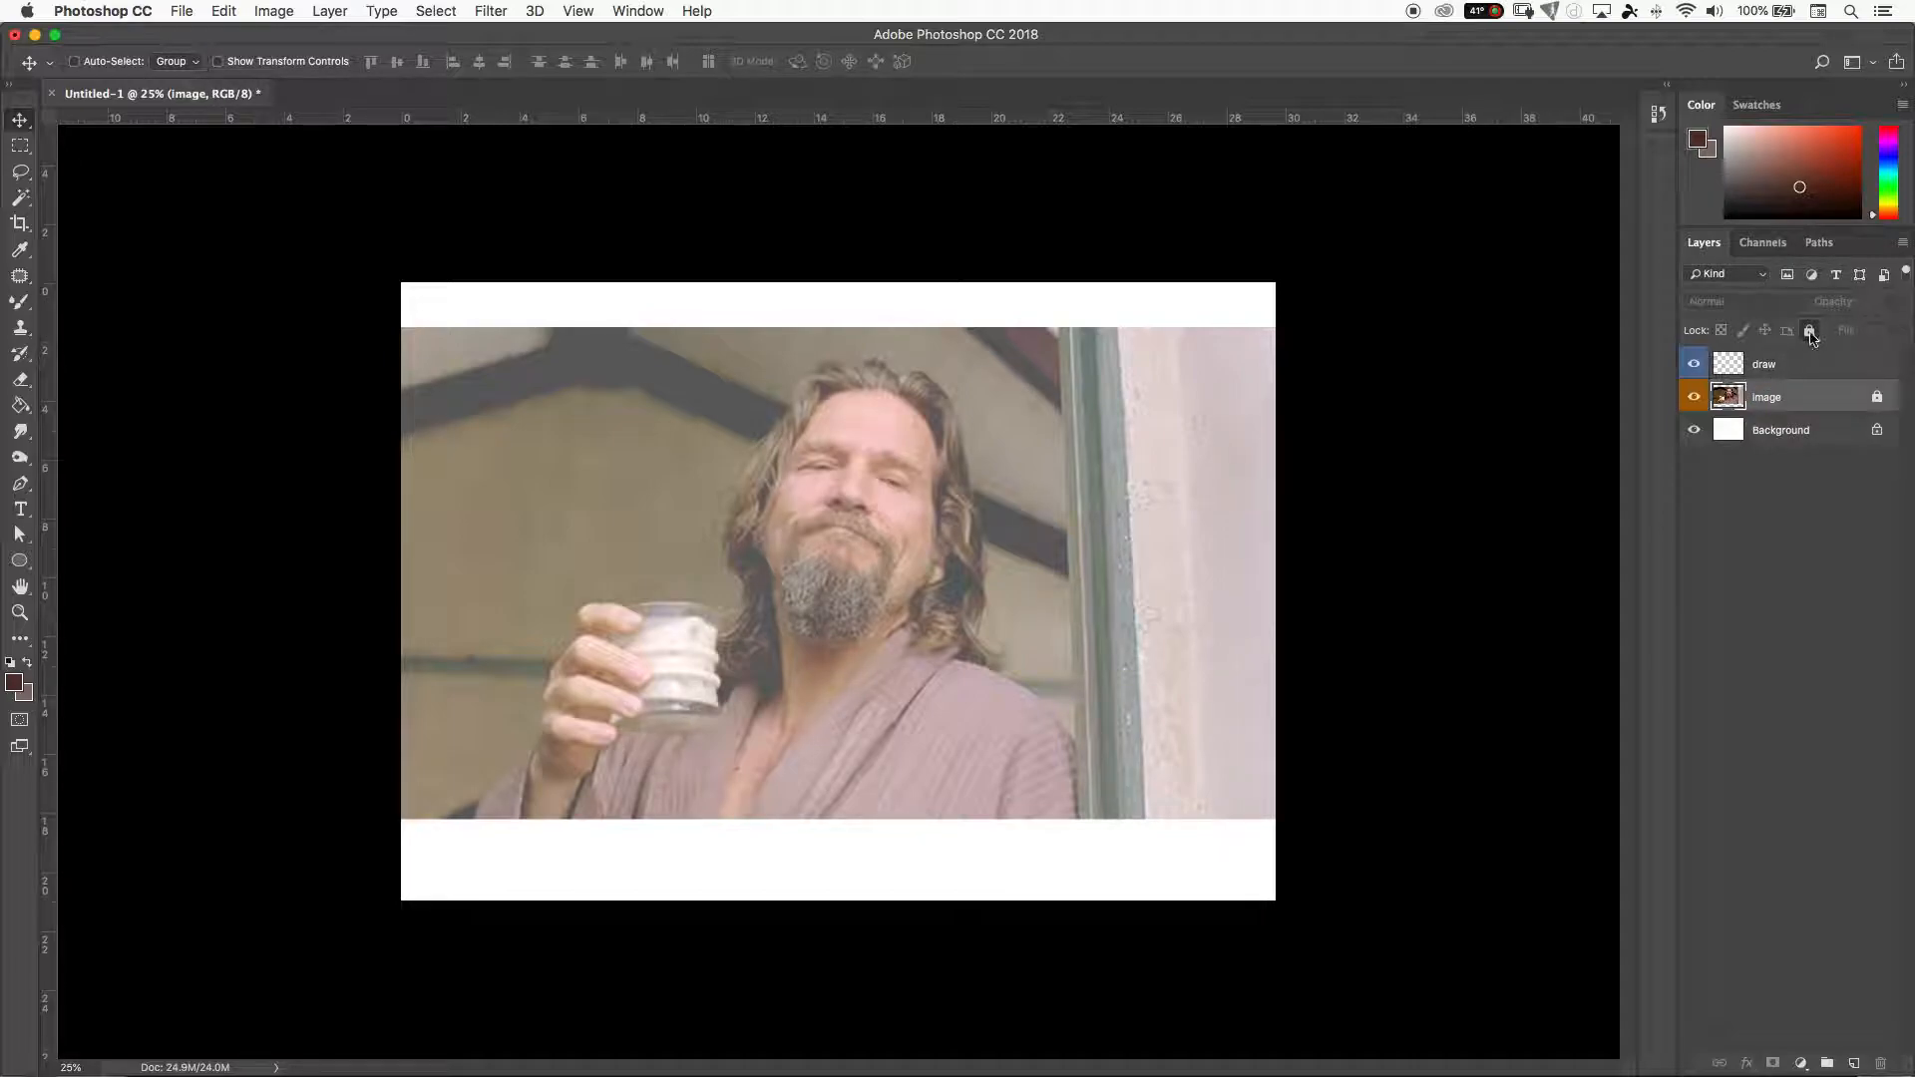
Step: Make the draw layer active and switch from the Mixer Brush to the regular Brush tool
left_click(1772, 366)
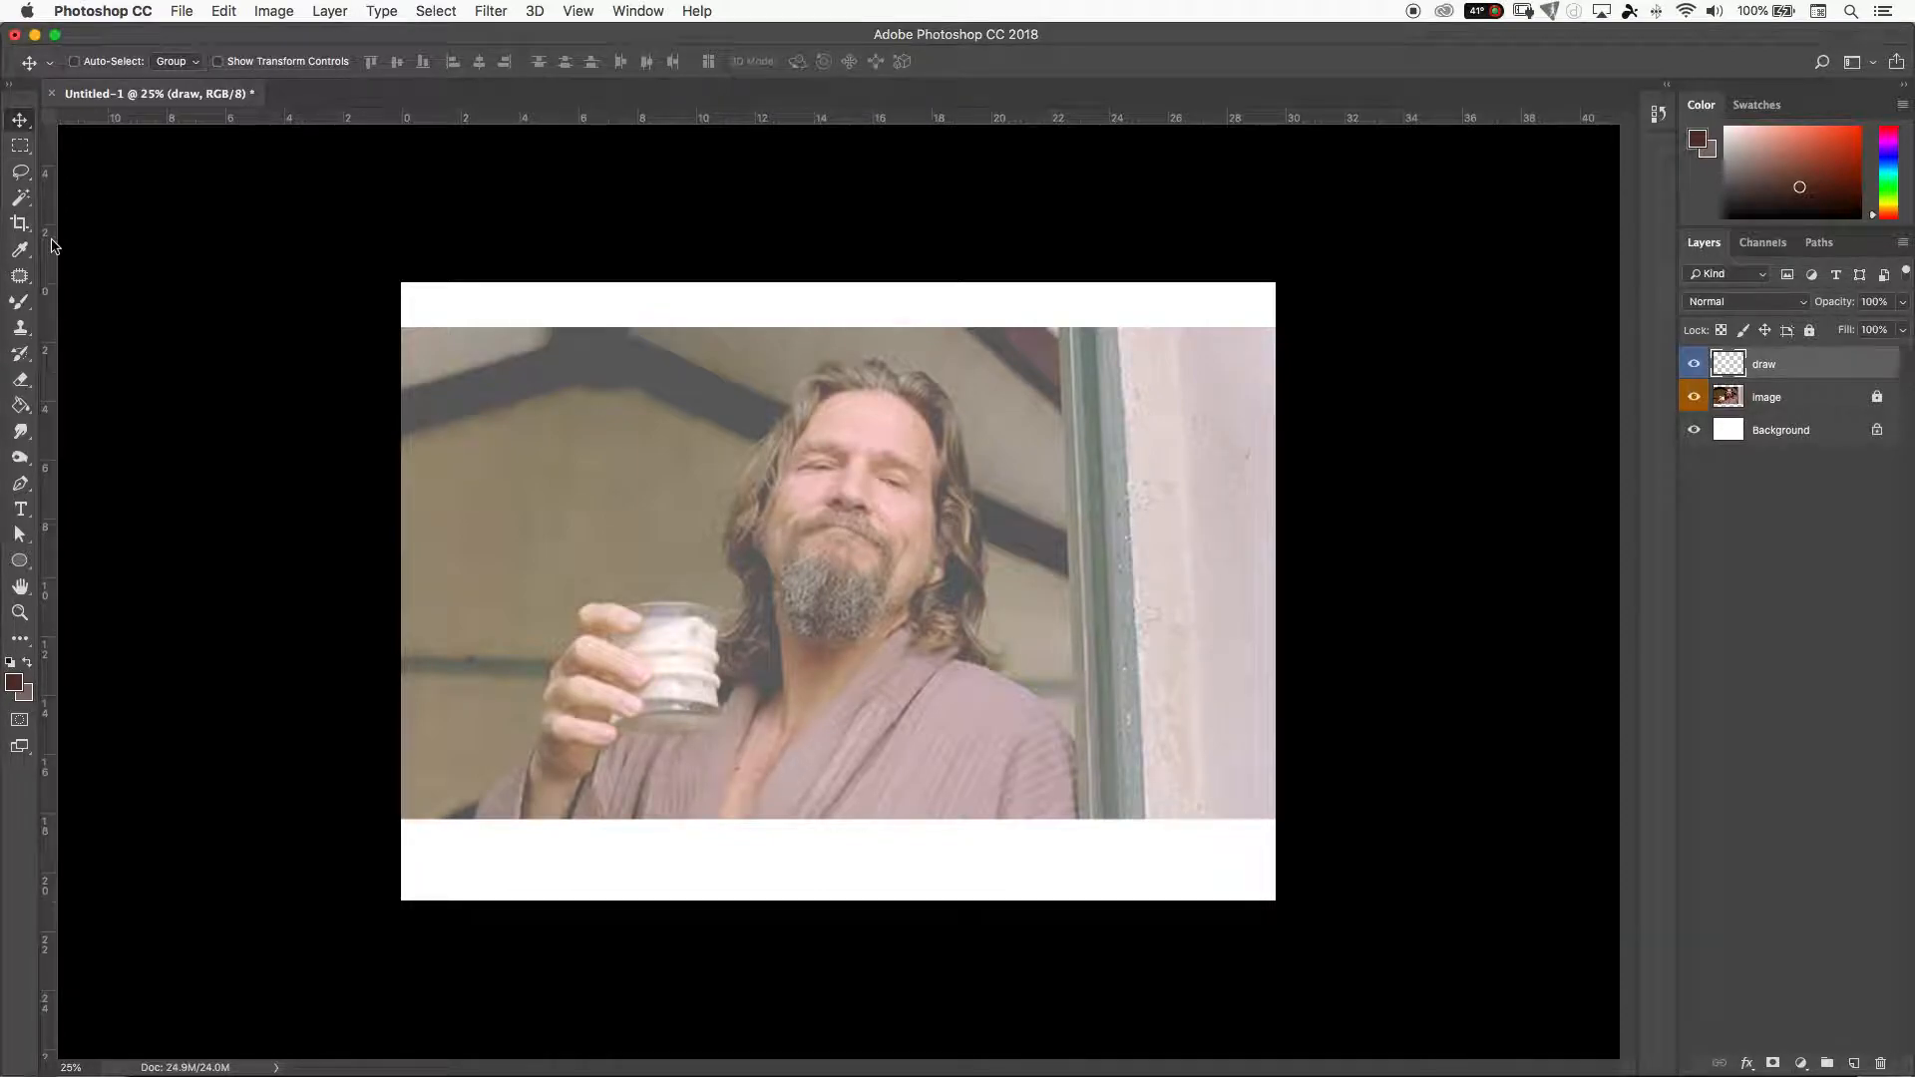
key("b")
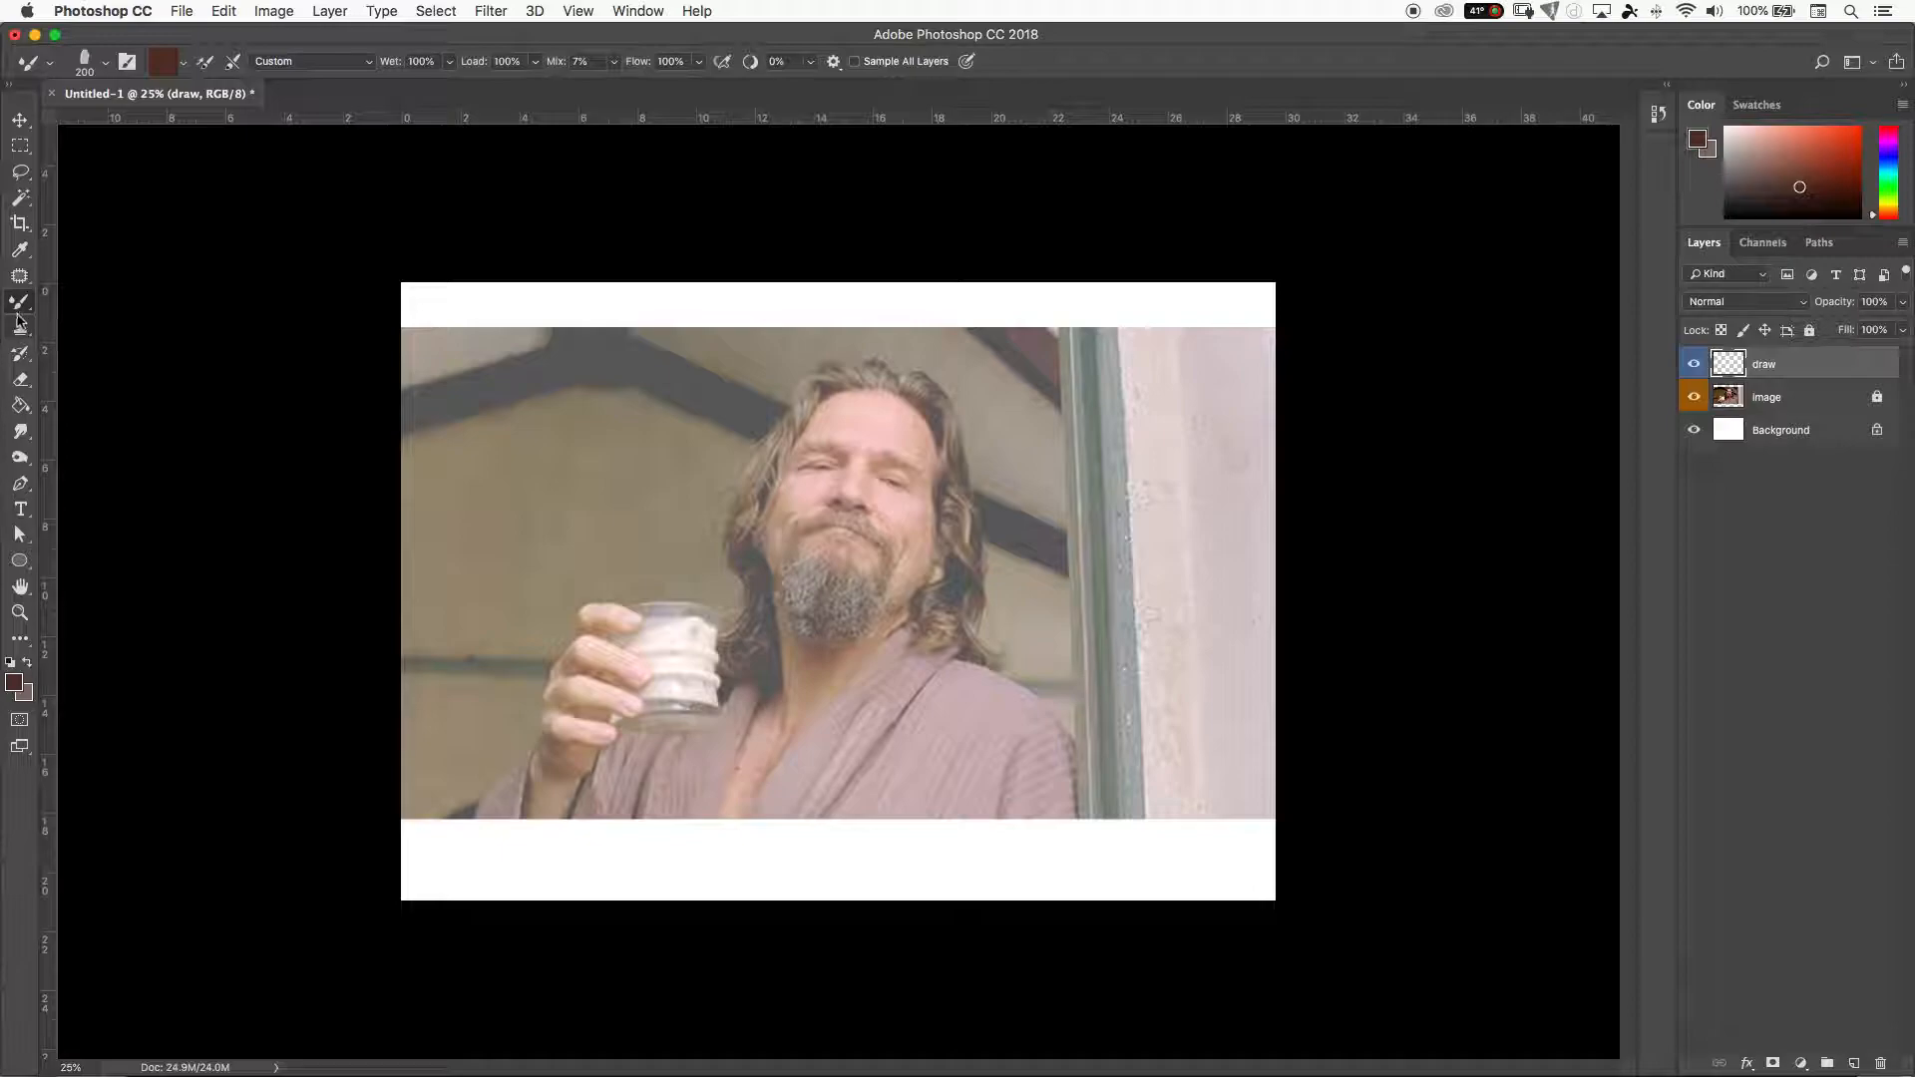
left_click(17, 320)
left_click(21, 314)
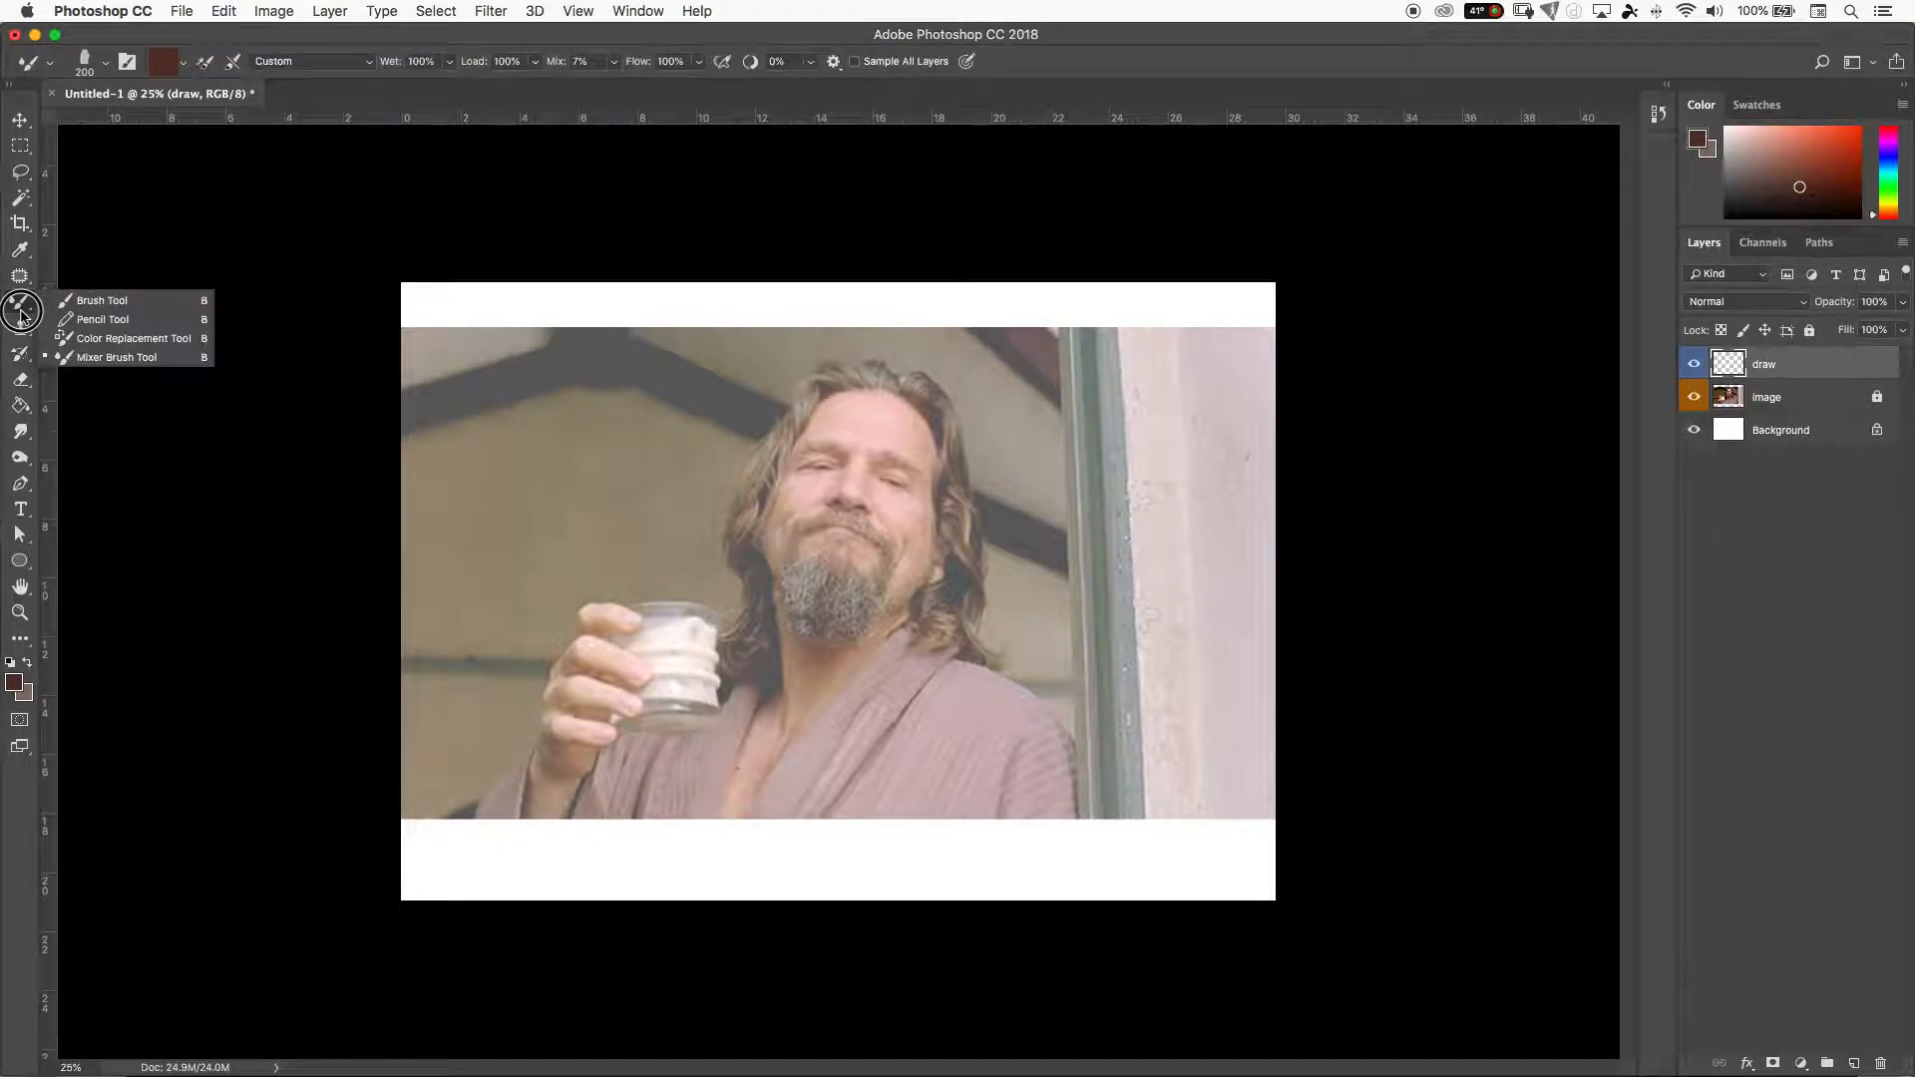
left_click(101, 300)
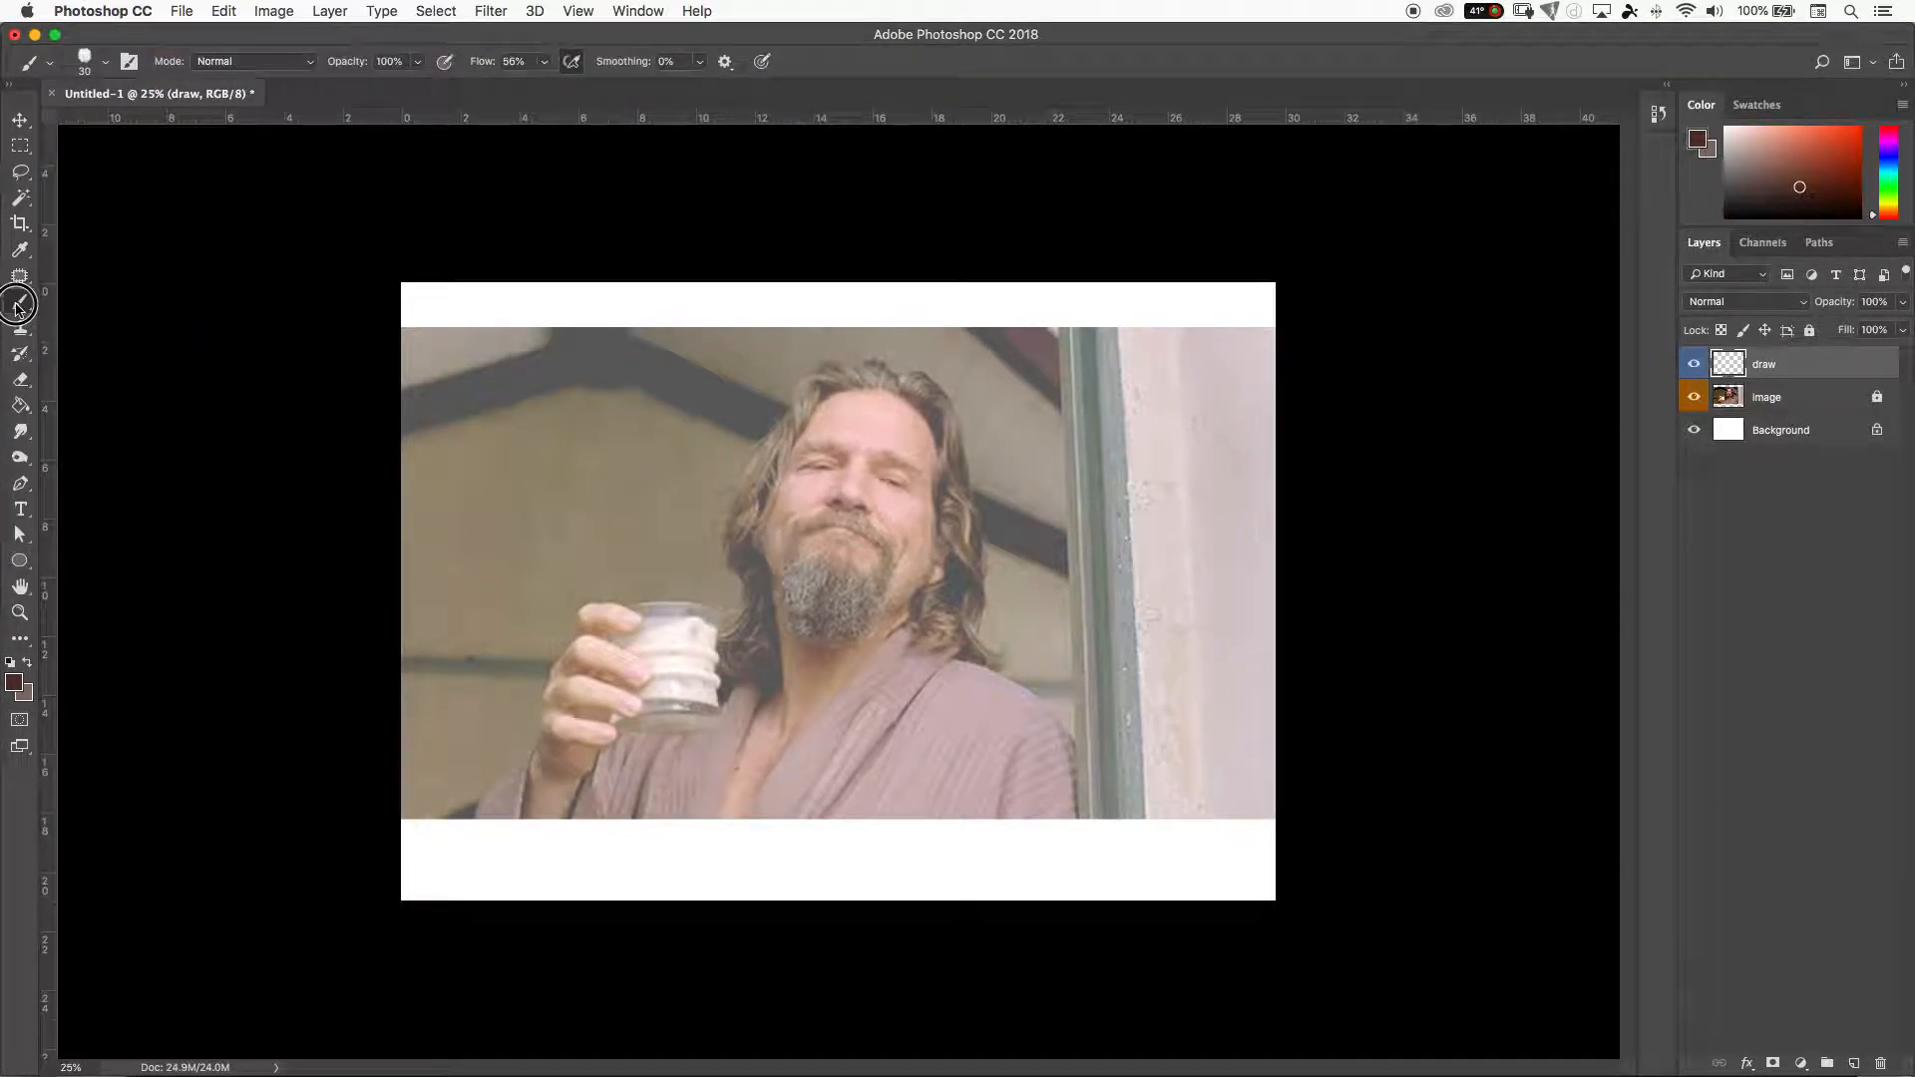
left_click(17, 309)
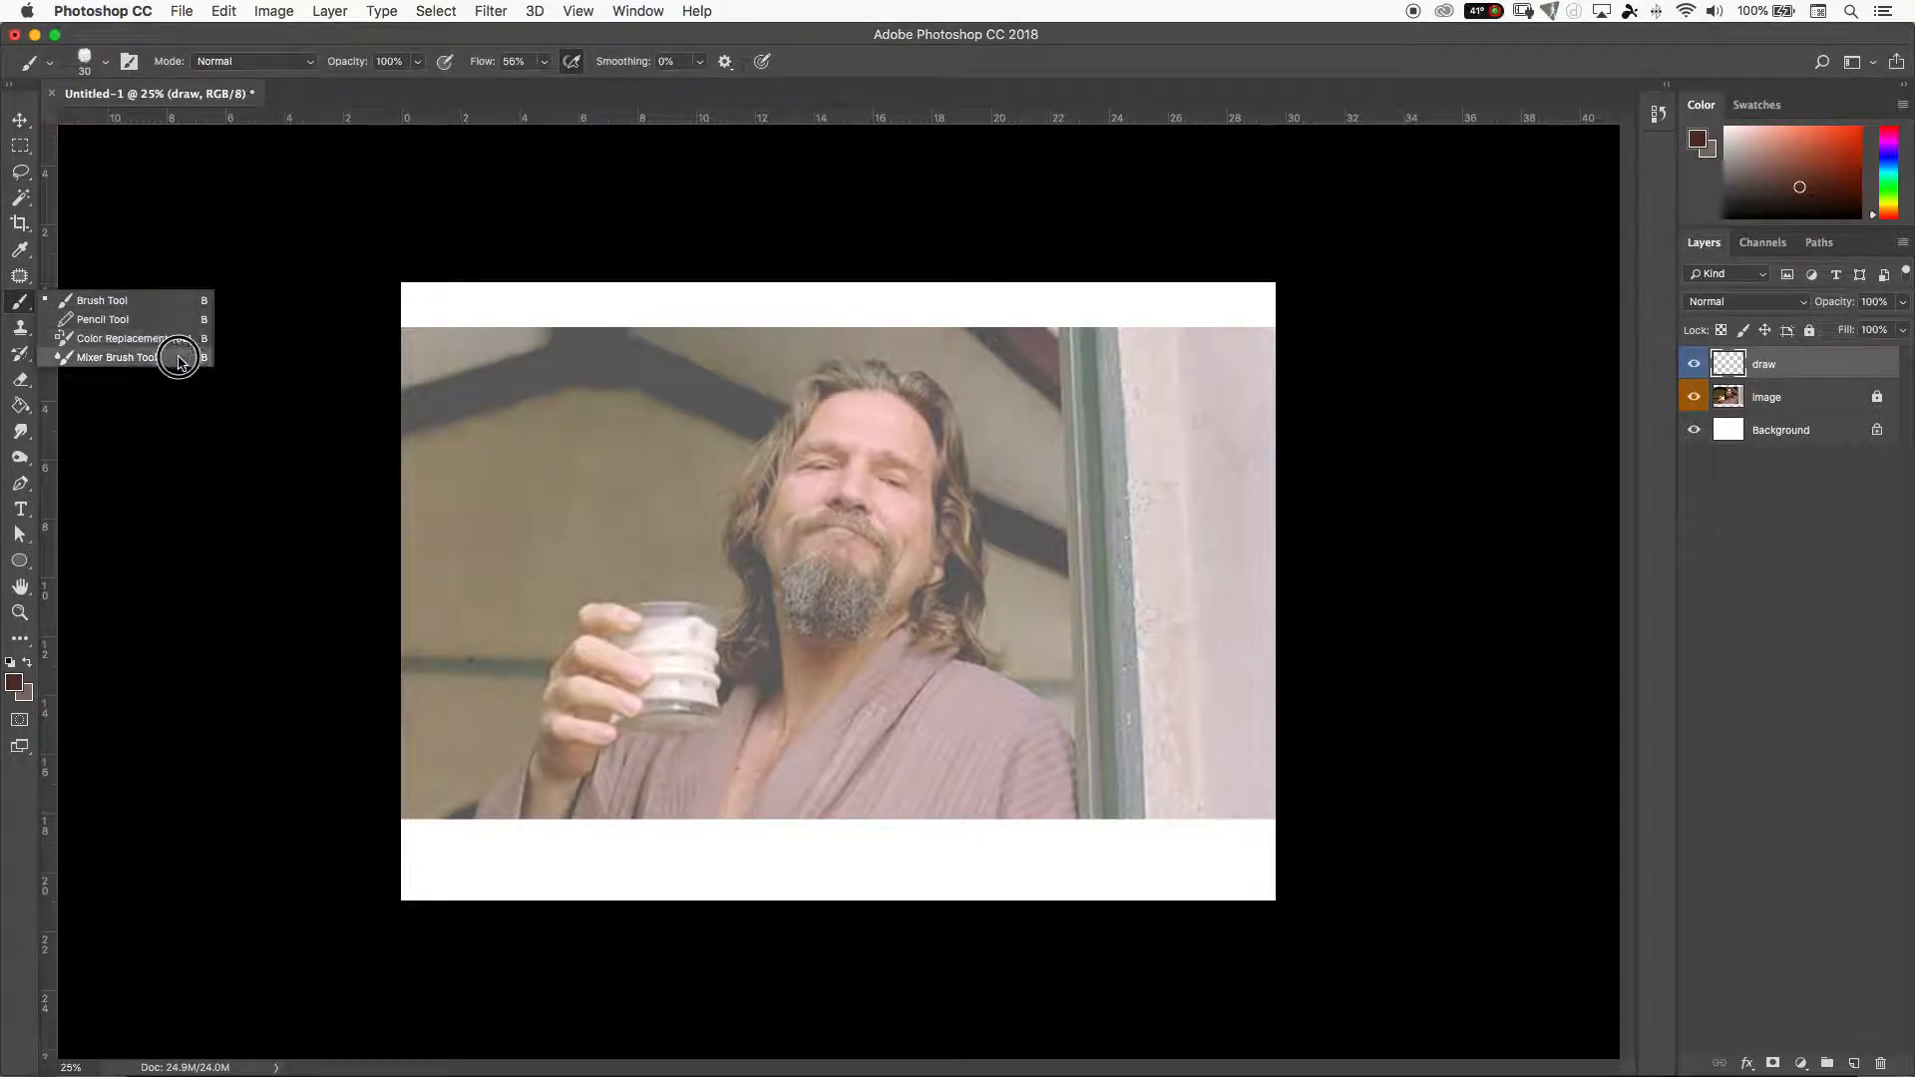
left_click(107, 304)
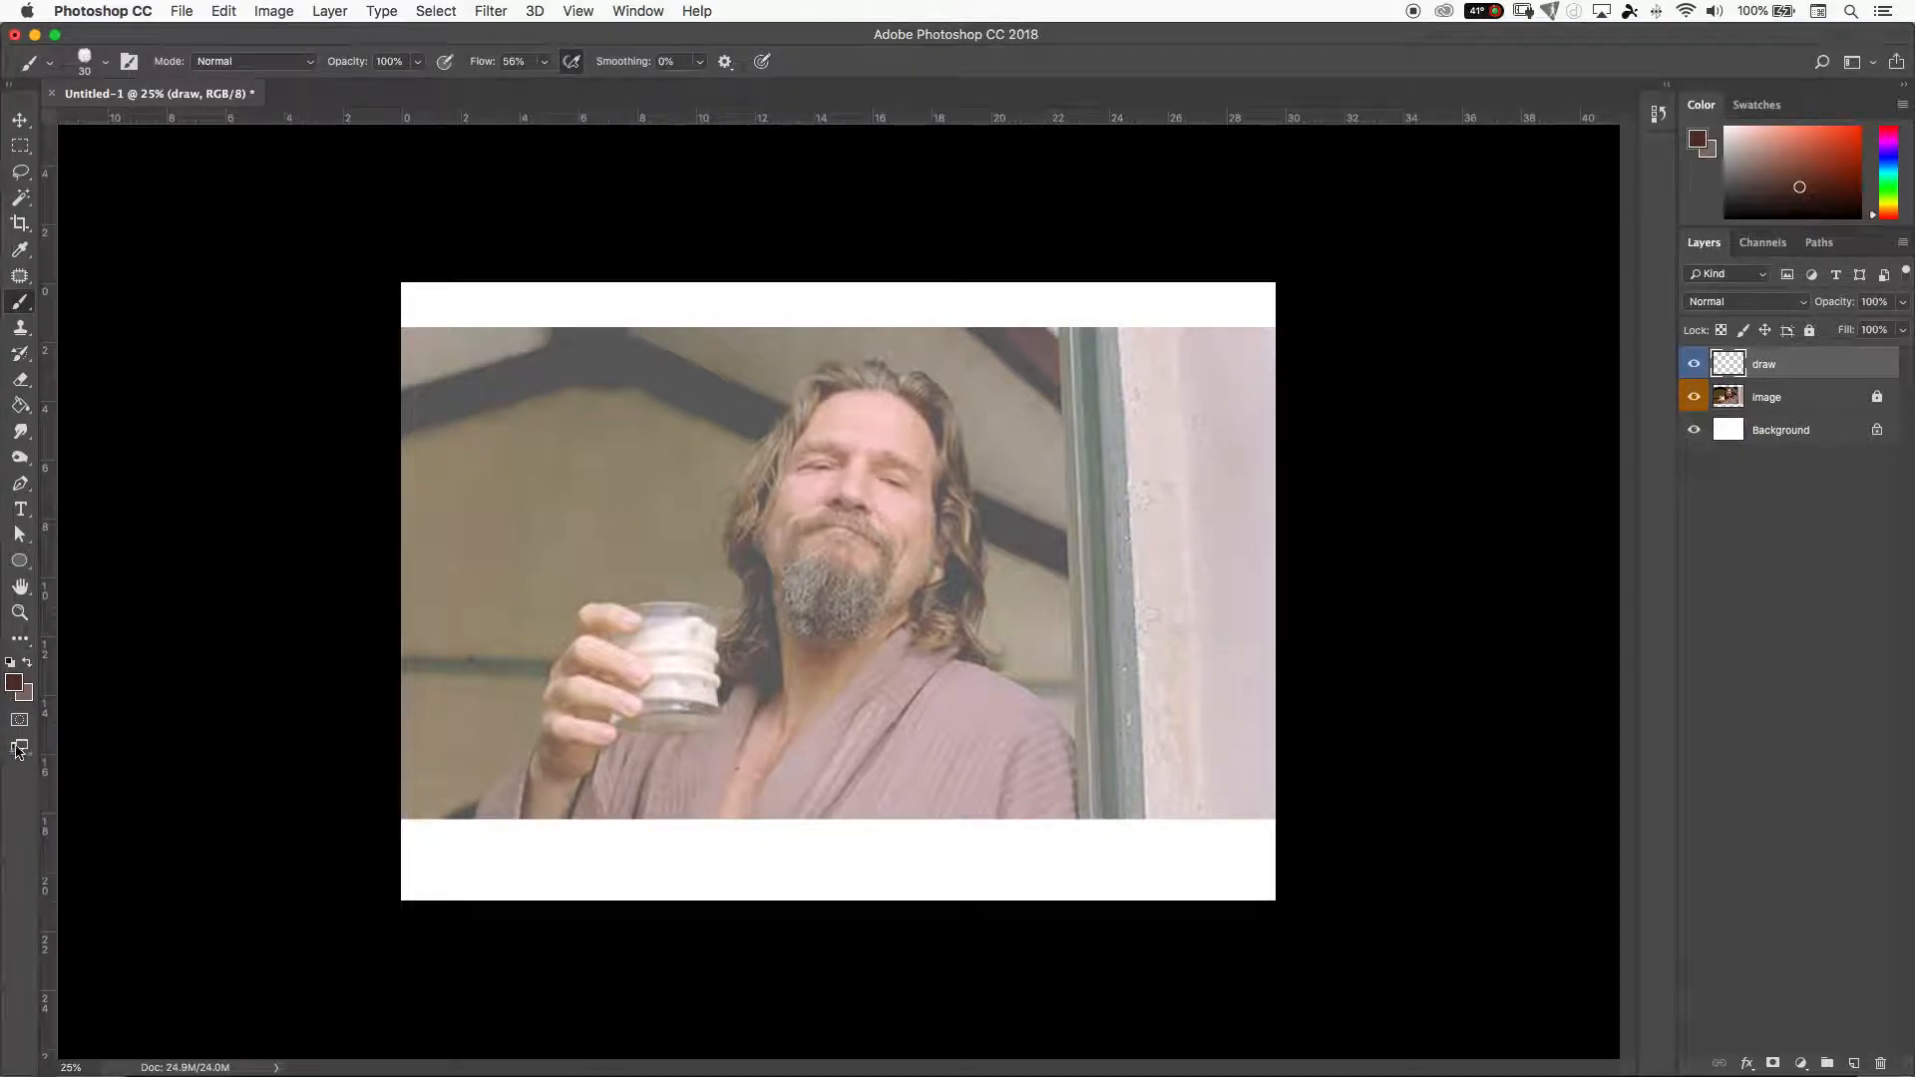
Step: Set the foreground color to pure black (000000)
left_click(14, 684)
left_click(1374, 625)
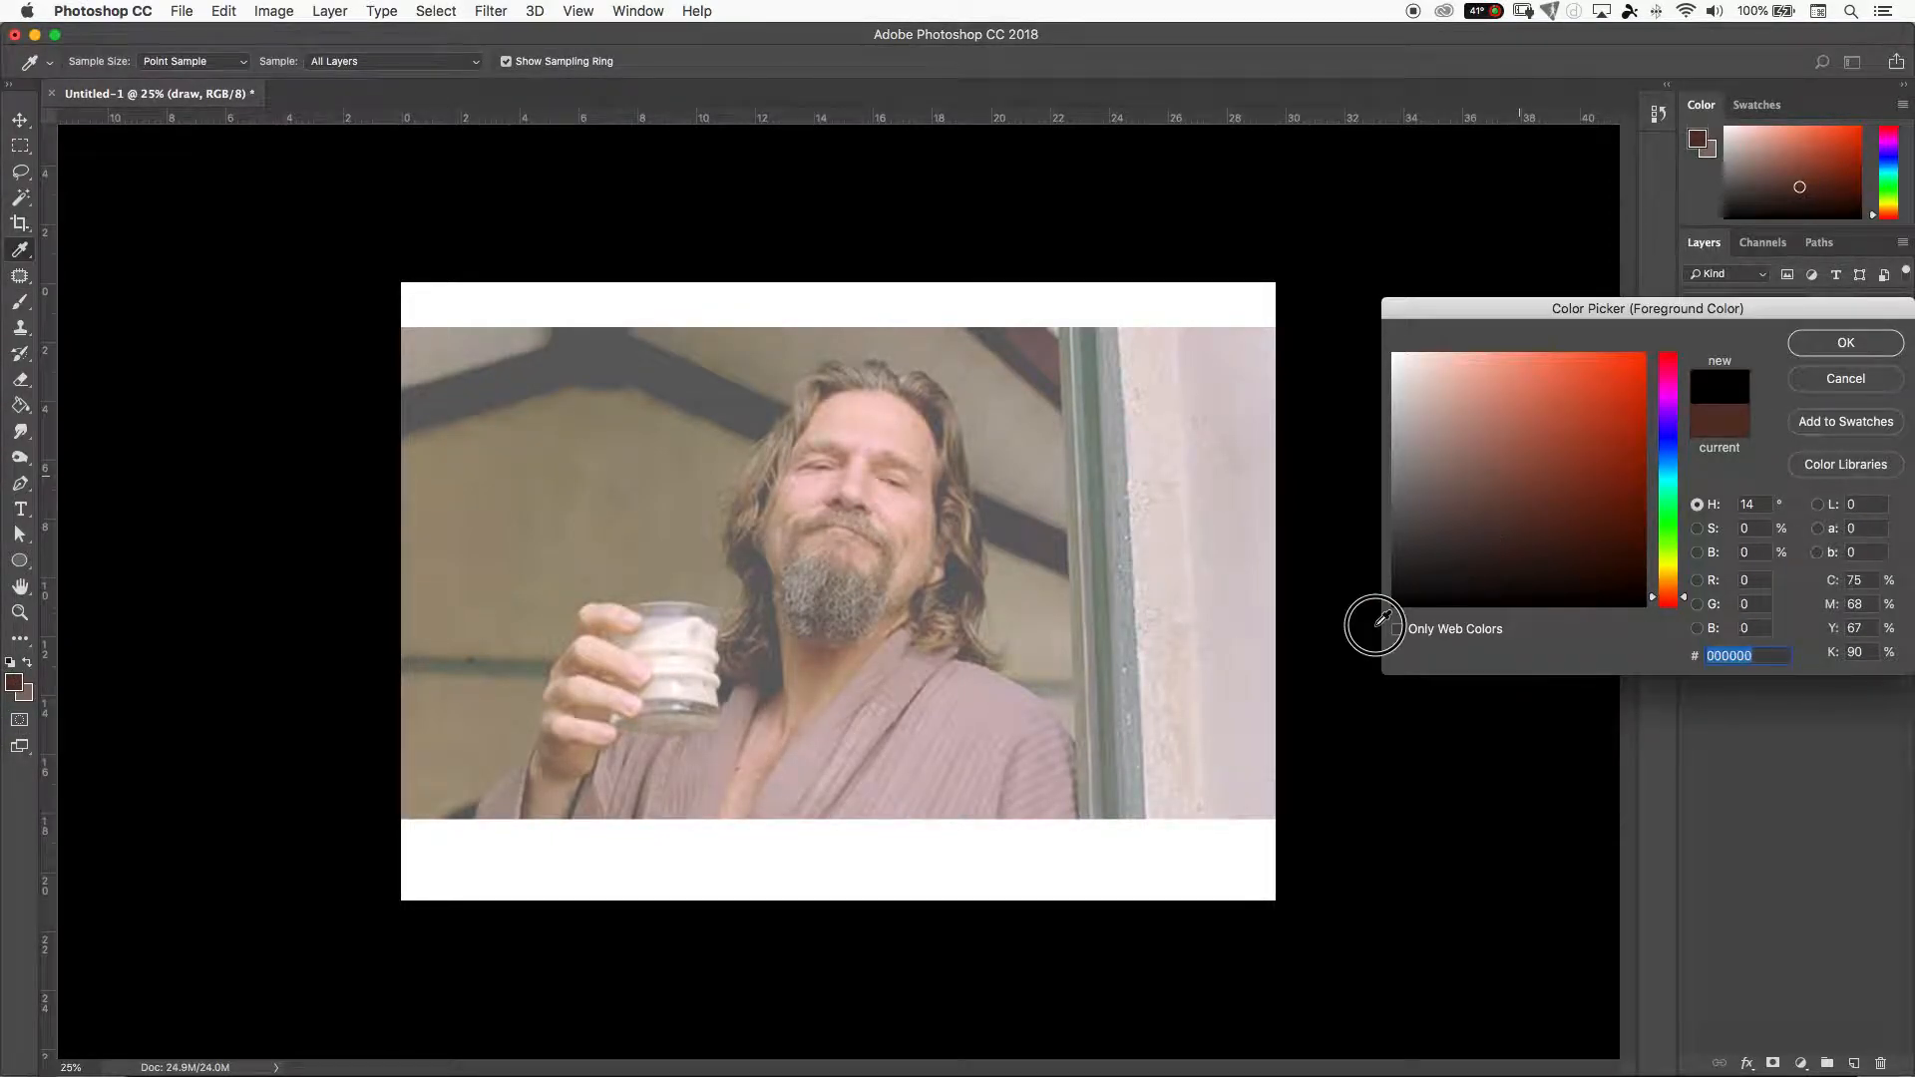
left_click(1814, 342)
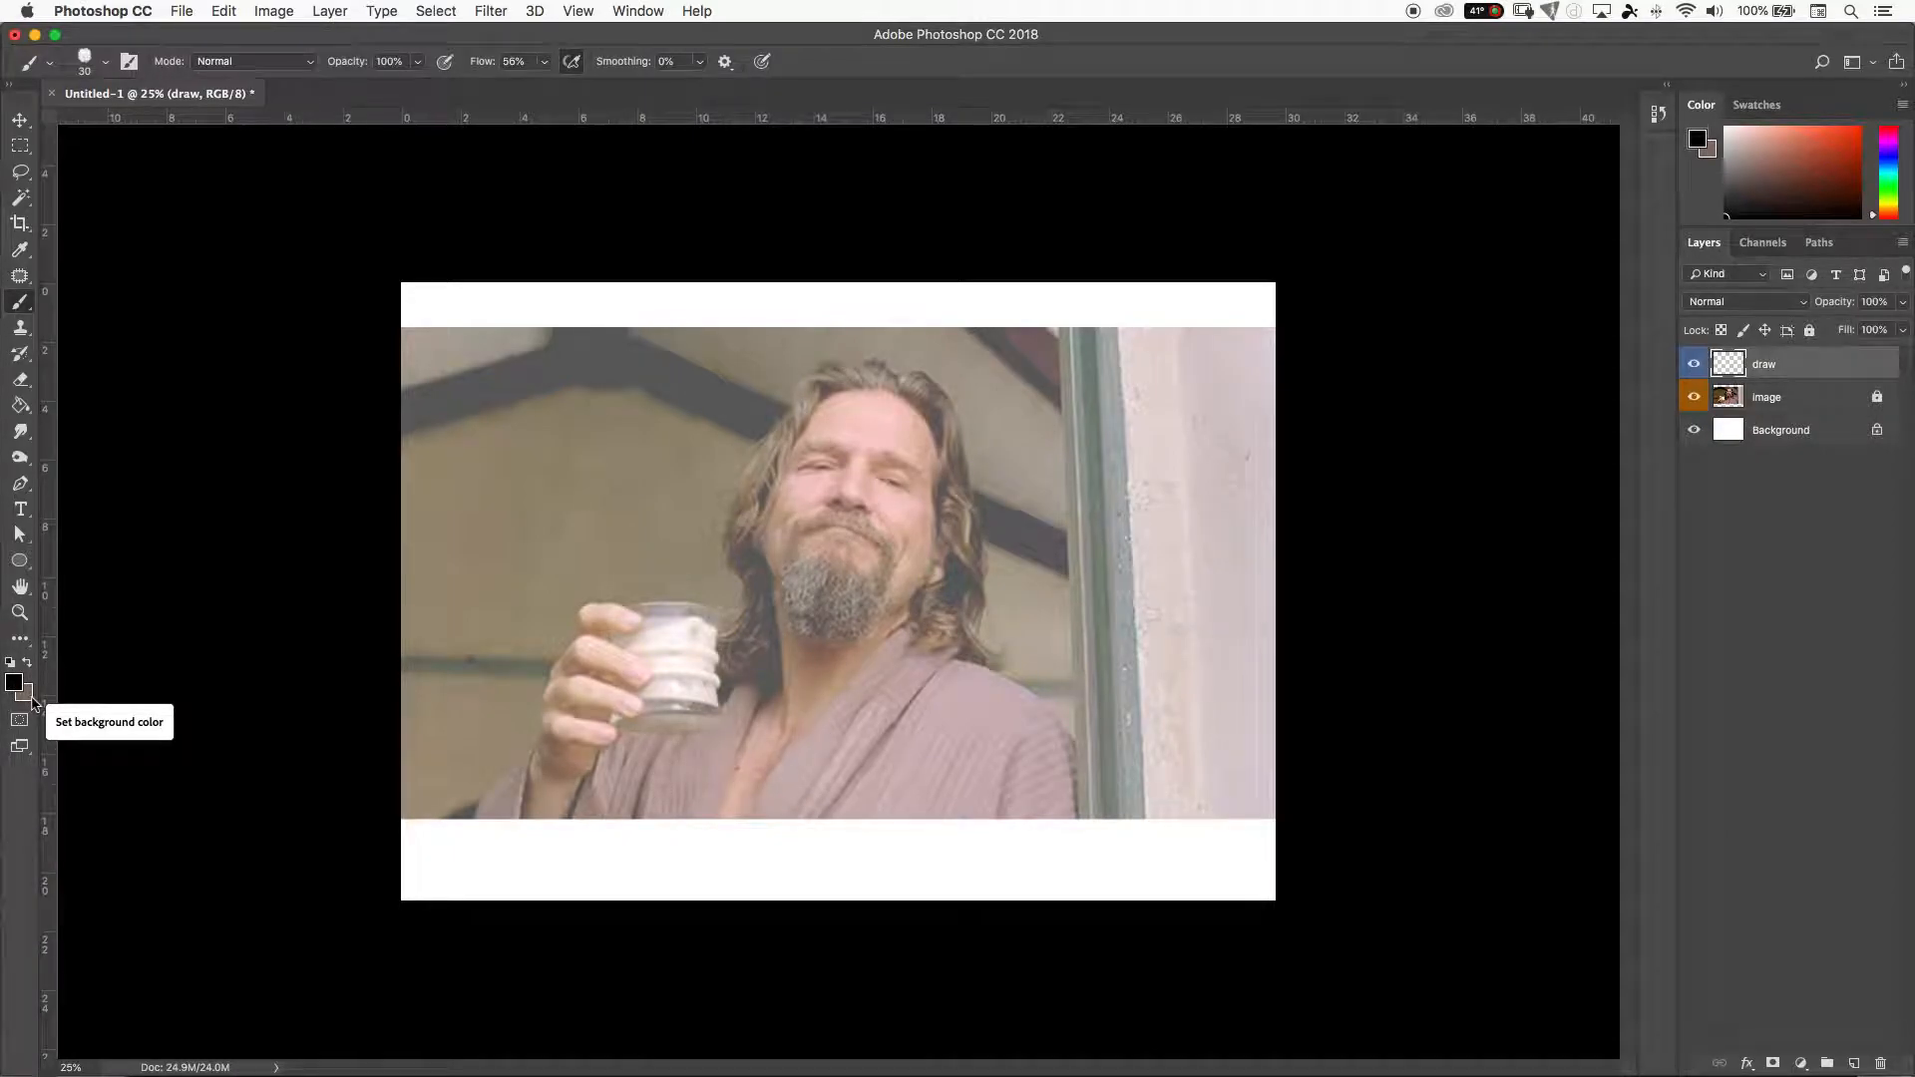
Step: Set the background color to a bright orange-red and return to the Brush tool
left_click(30, 702)
left_click(1417, 415)
left_click_drag(1416, 415, 1393, 354)
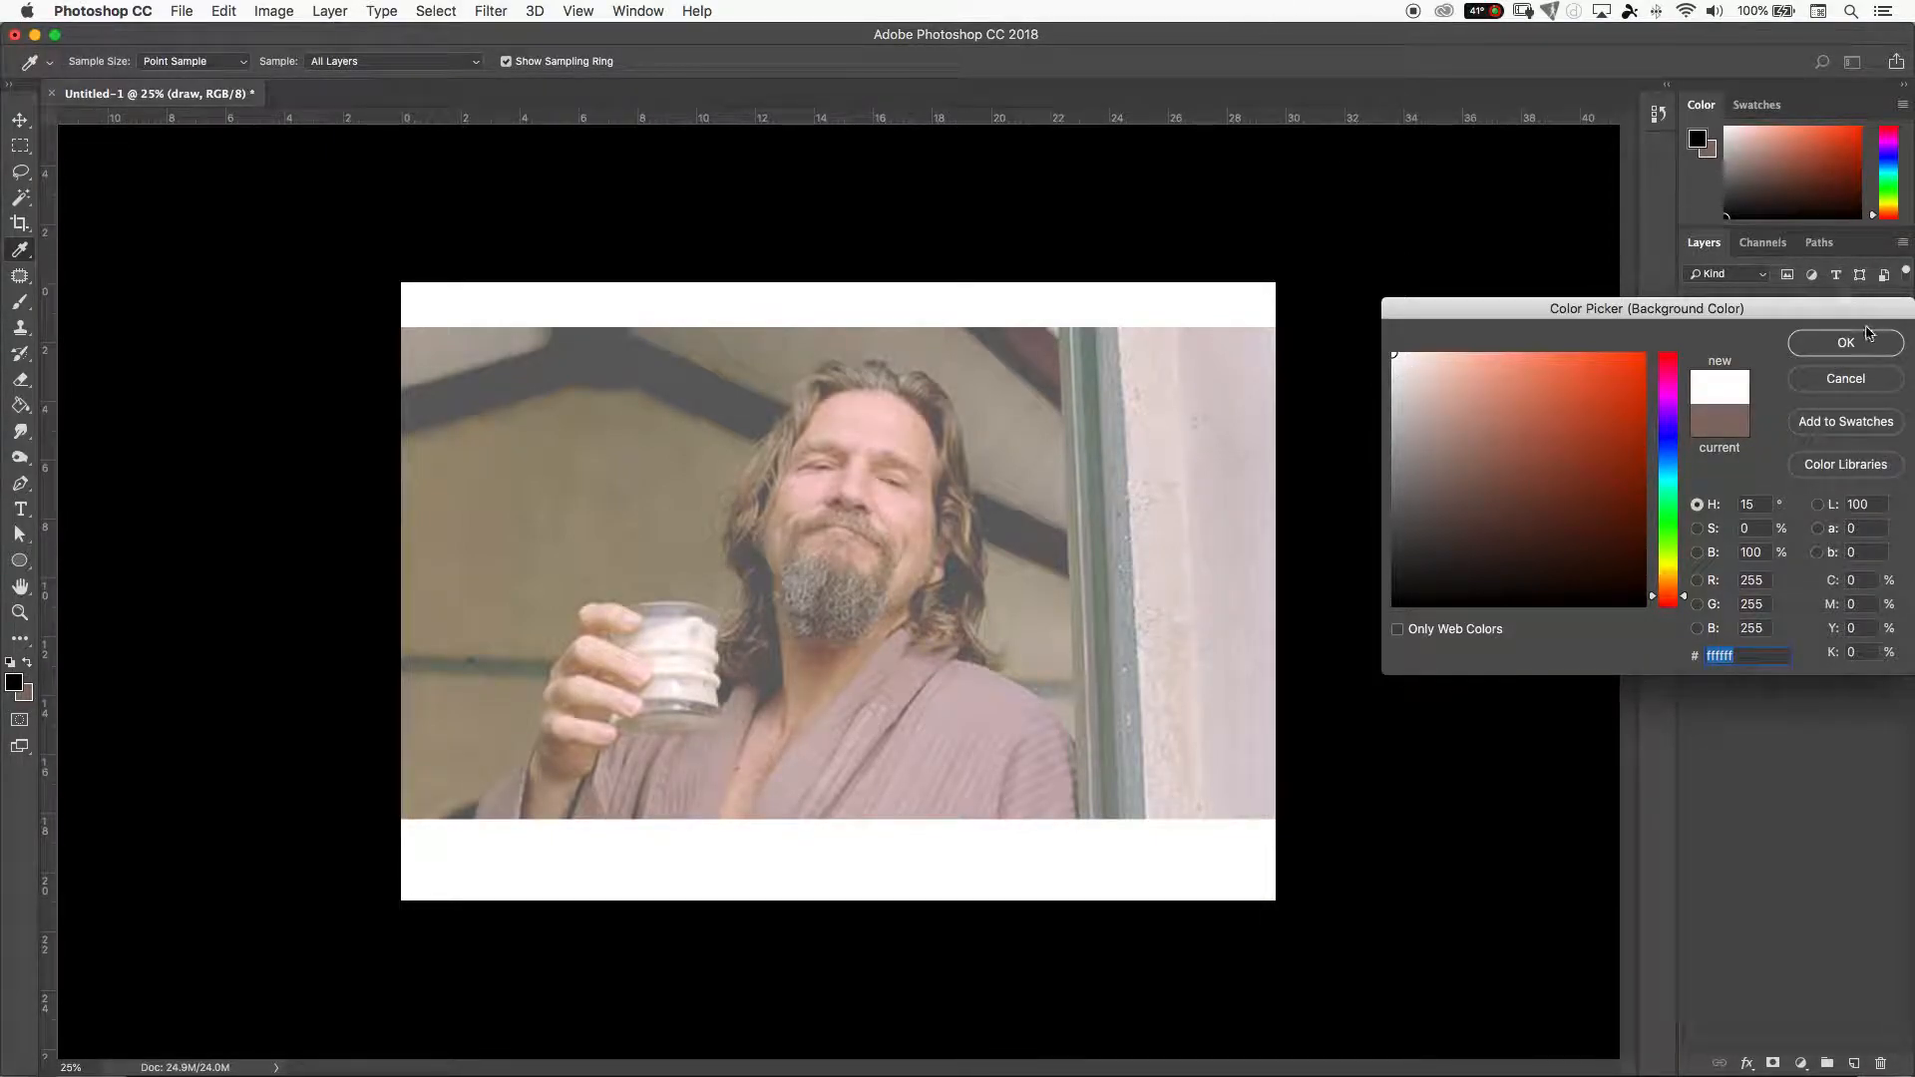
left_click(1618, 437)
left_click(1825, 347)
key("b")
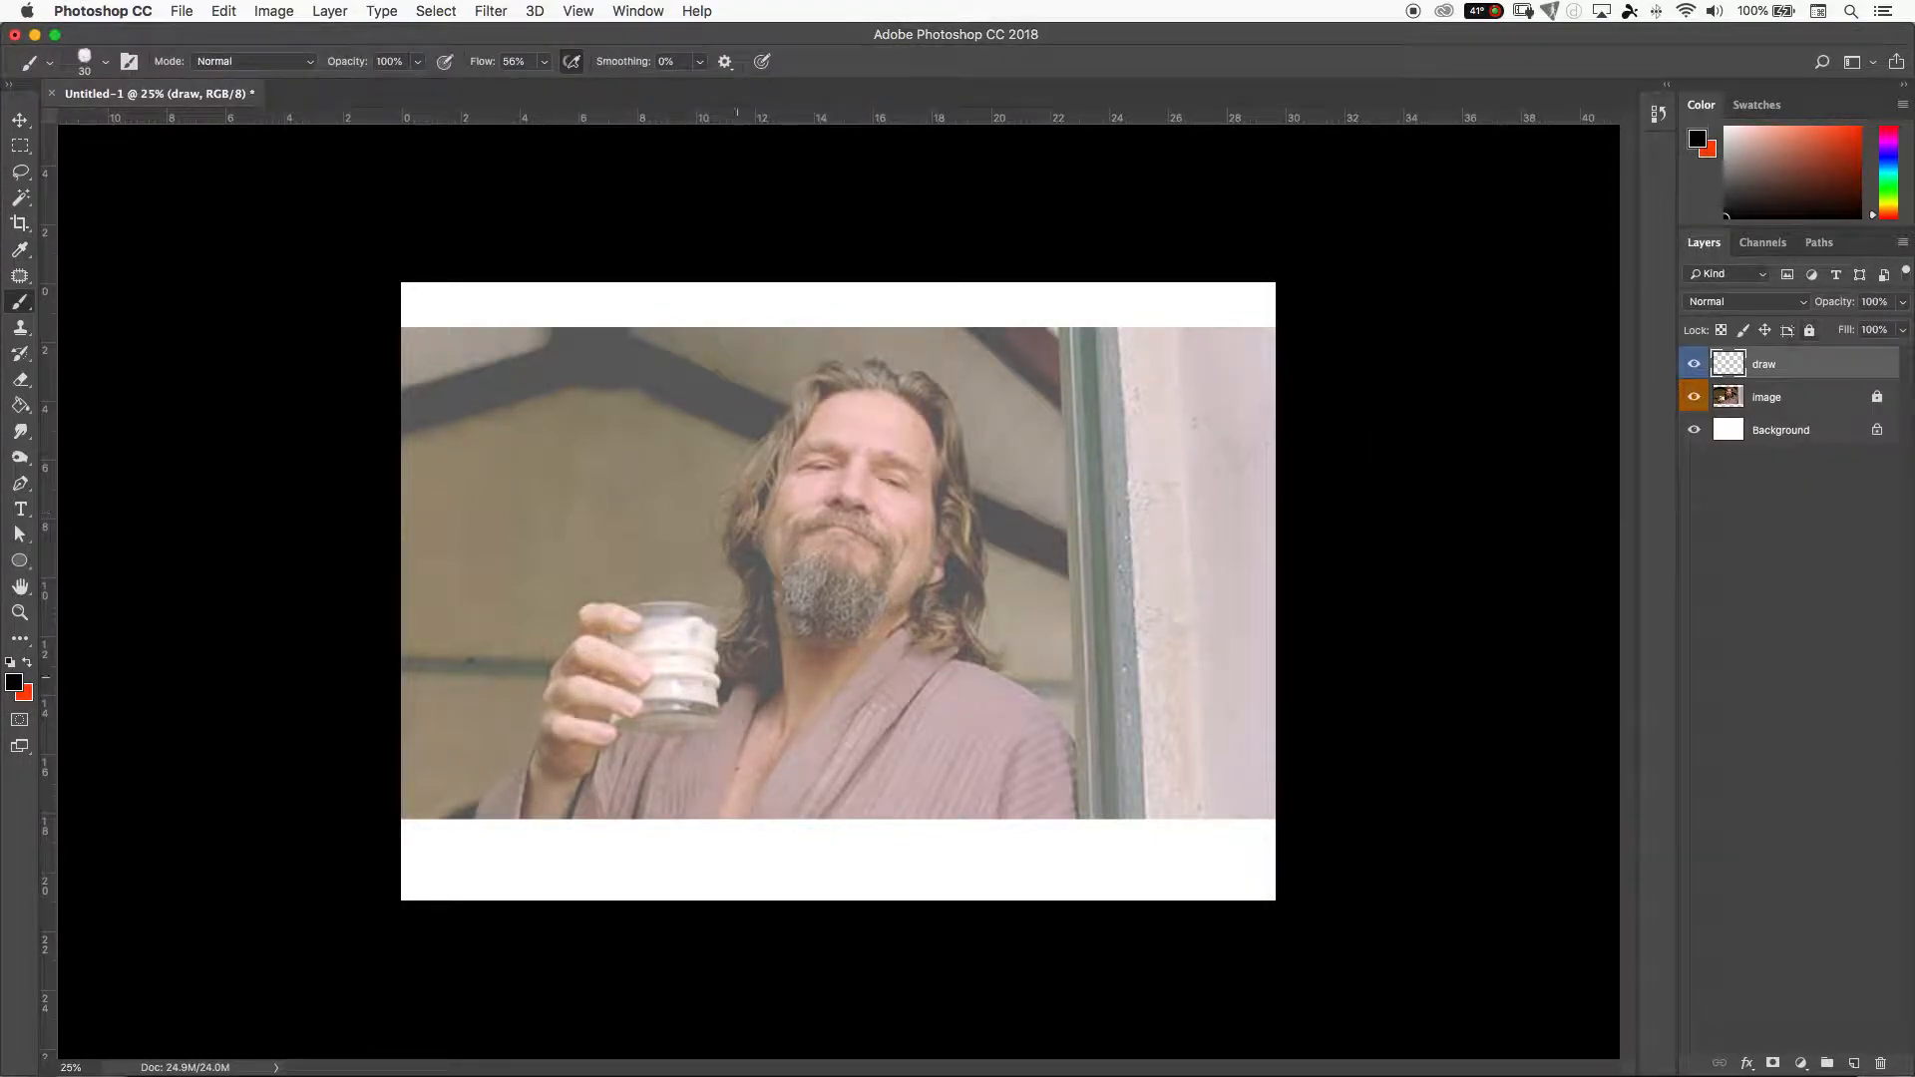
Step: Swap the foreground and background colors back and forth, ending with black as the foreground
left_click(26, 664)
left_click(26, 664)
left_click(30, 666)
key("x")
Step: Collapse all brush folders in the brush preset picker and make the picker narrower
left_click(85, 62)
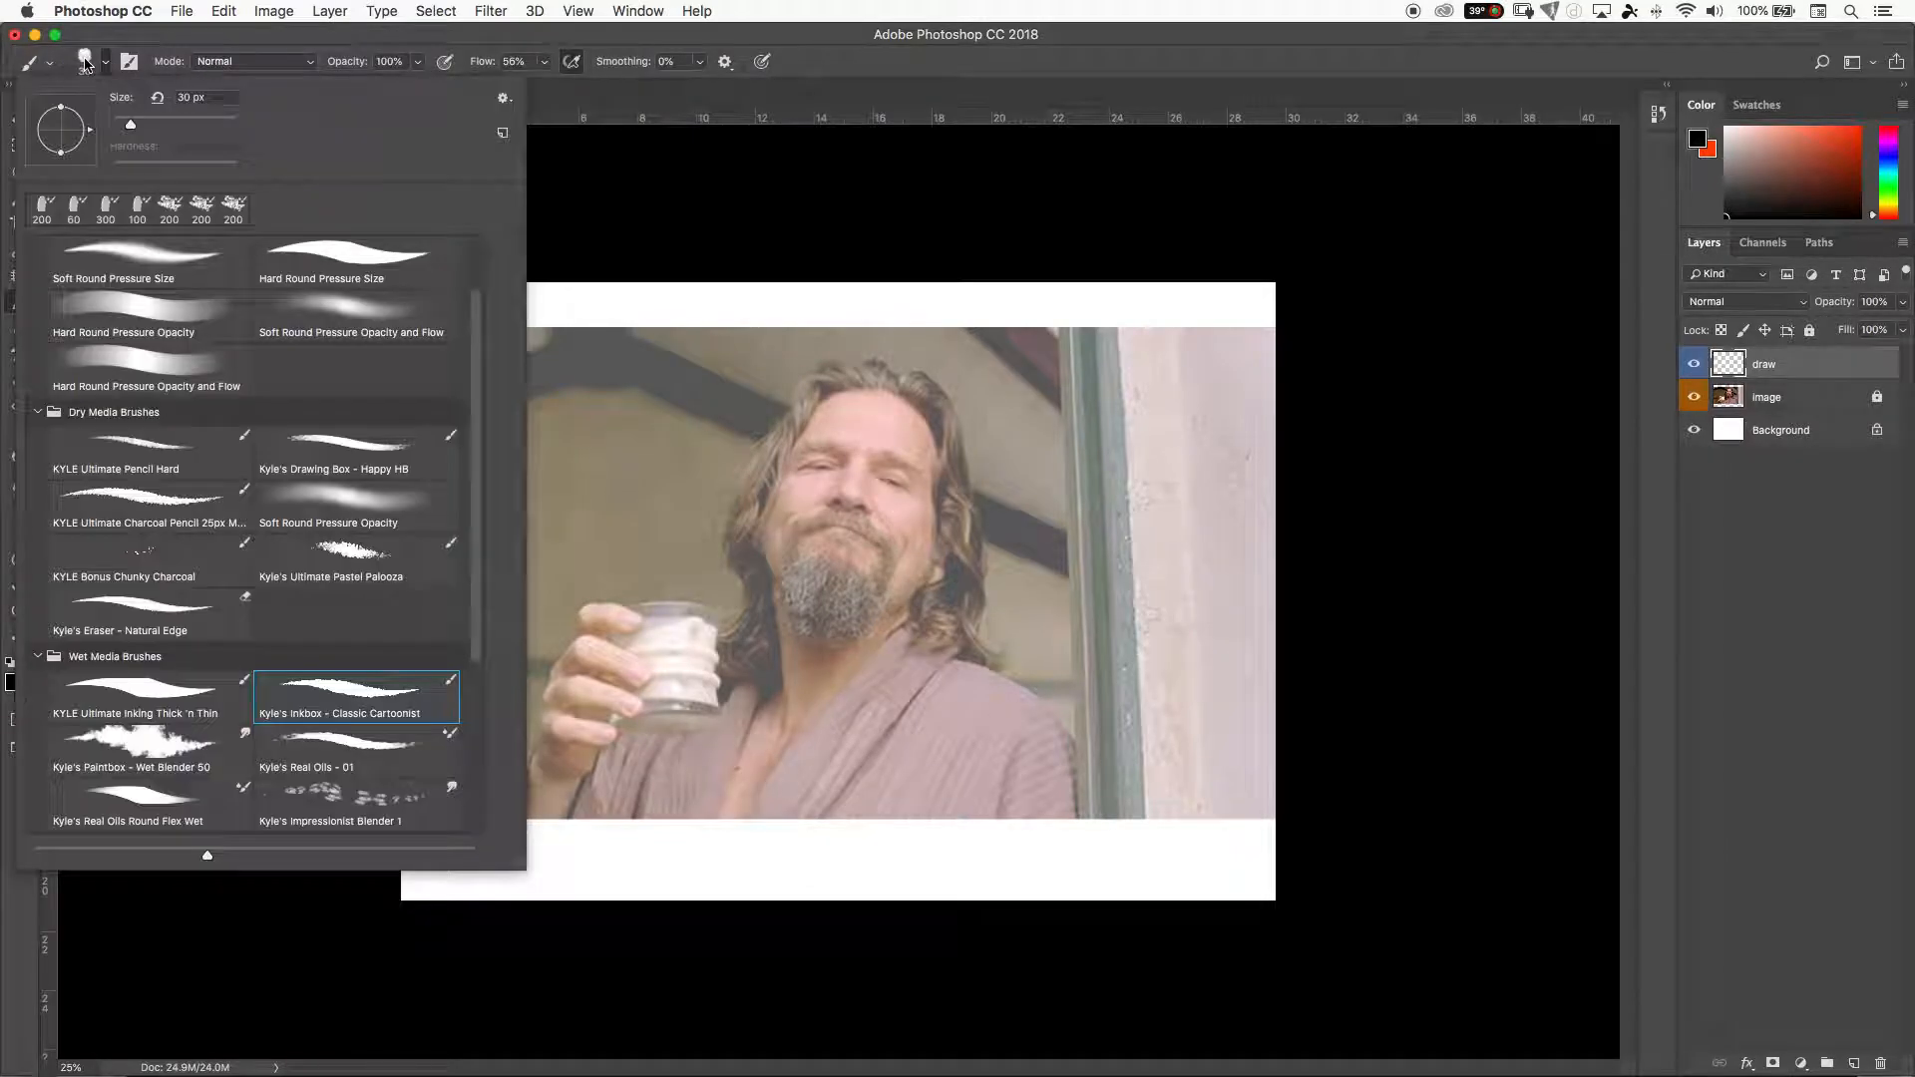
left_click(38, 418)
left_click(38, 444)
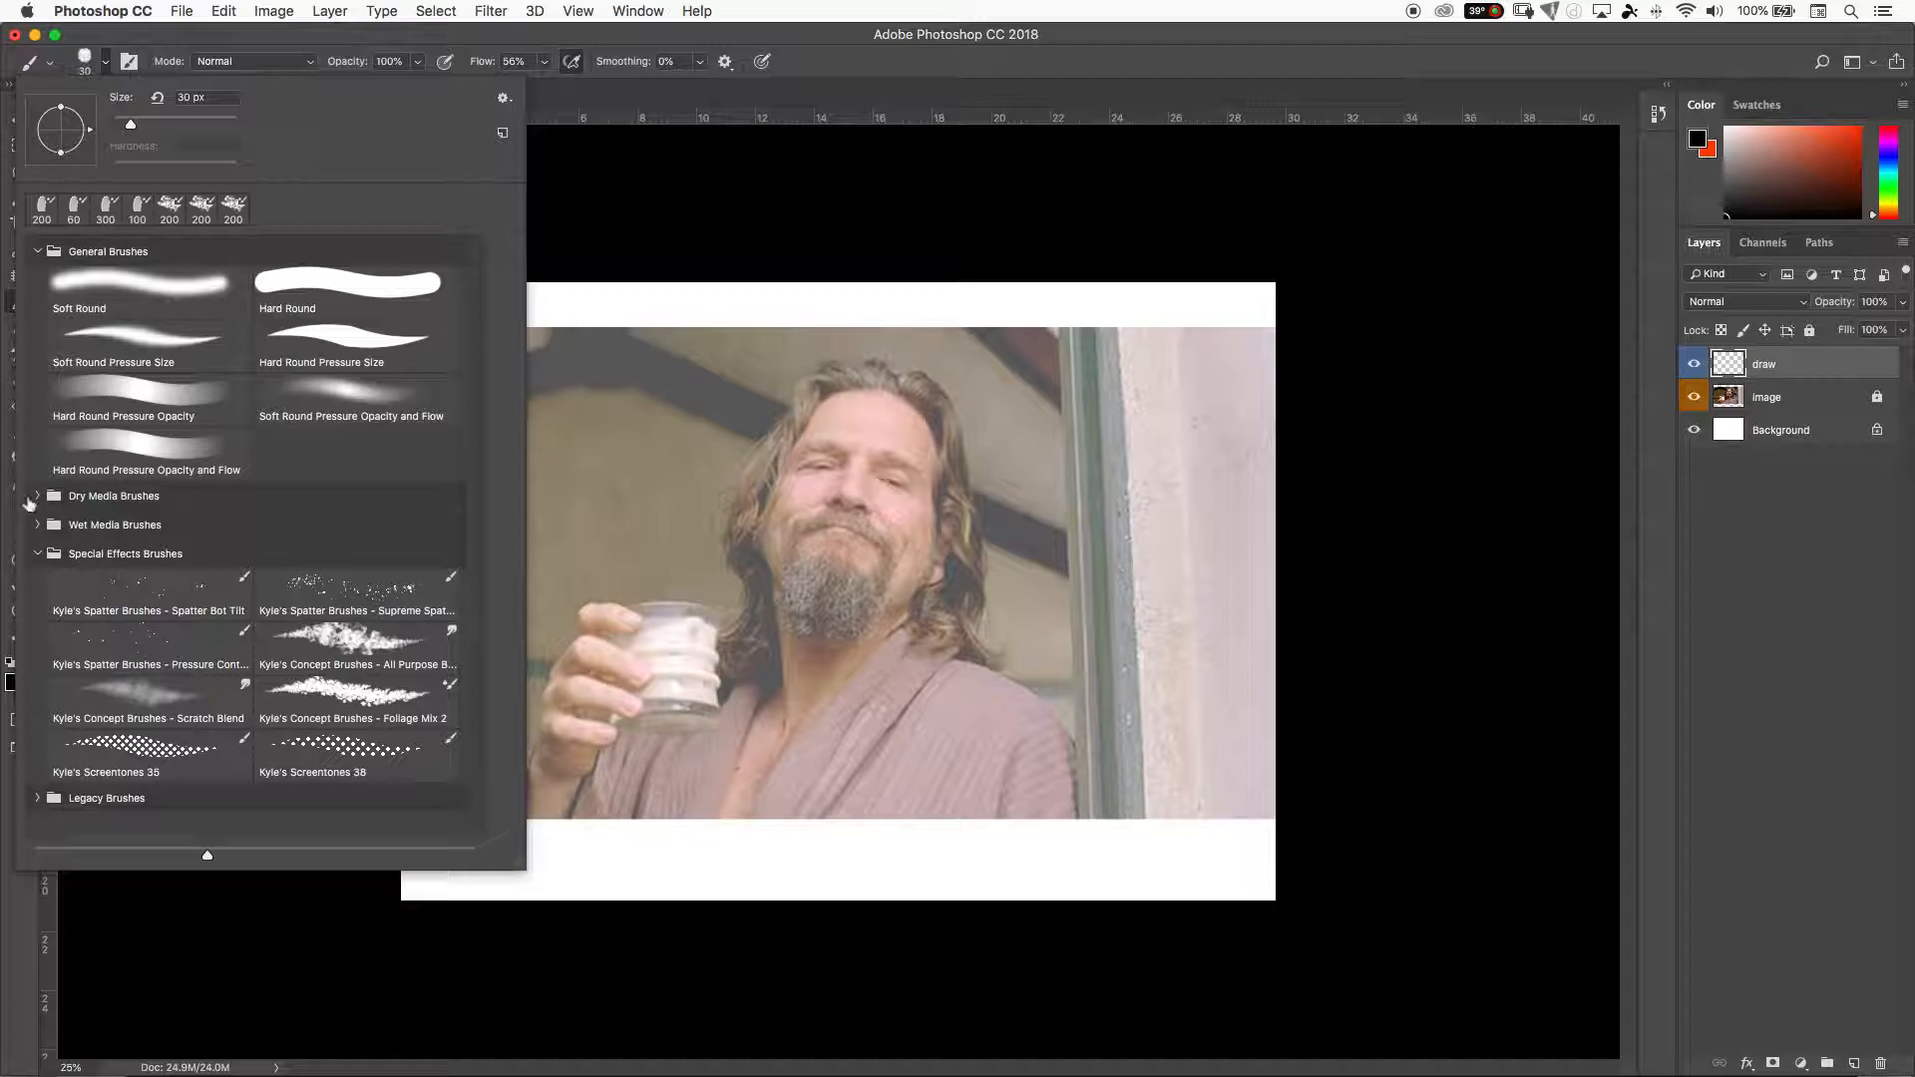
left_click(38, 554)
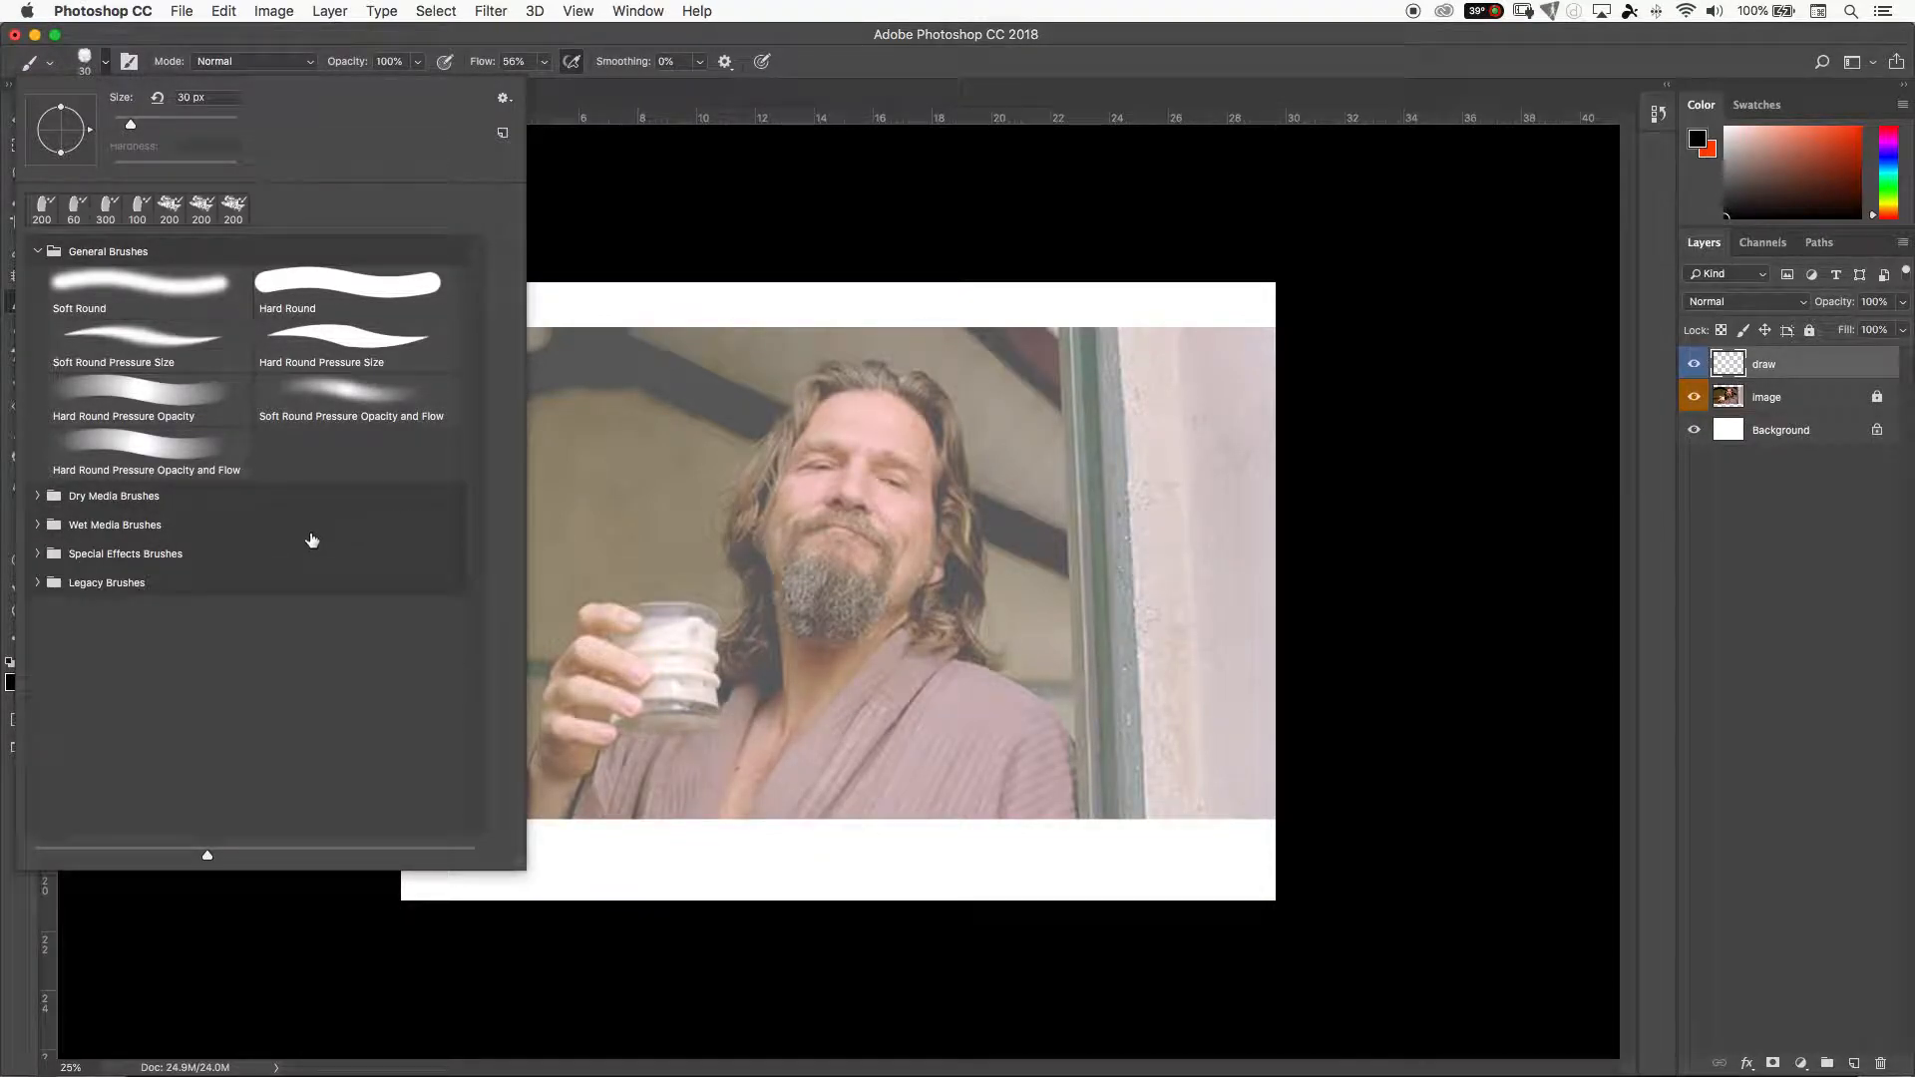
left_click(38, 253)
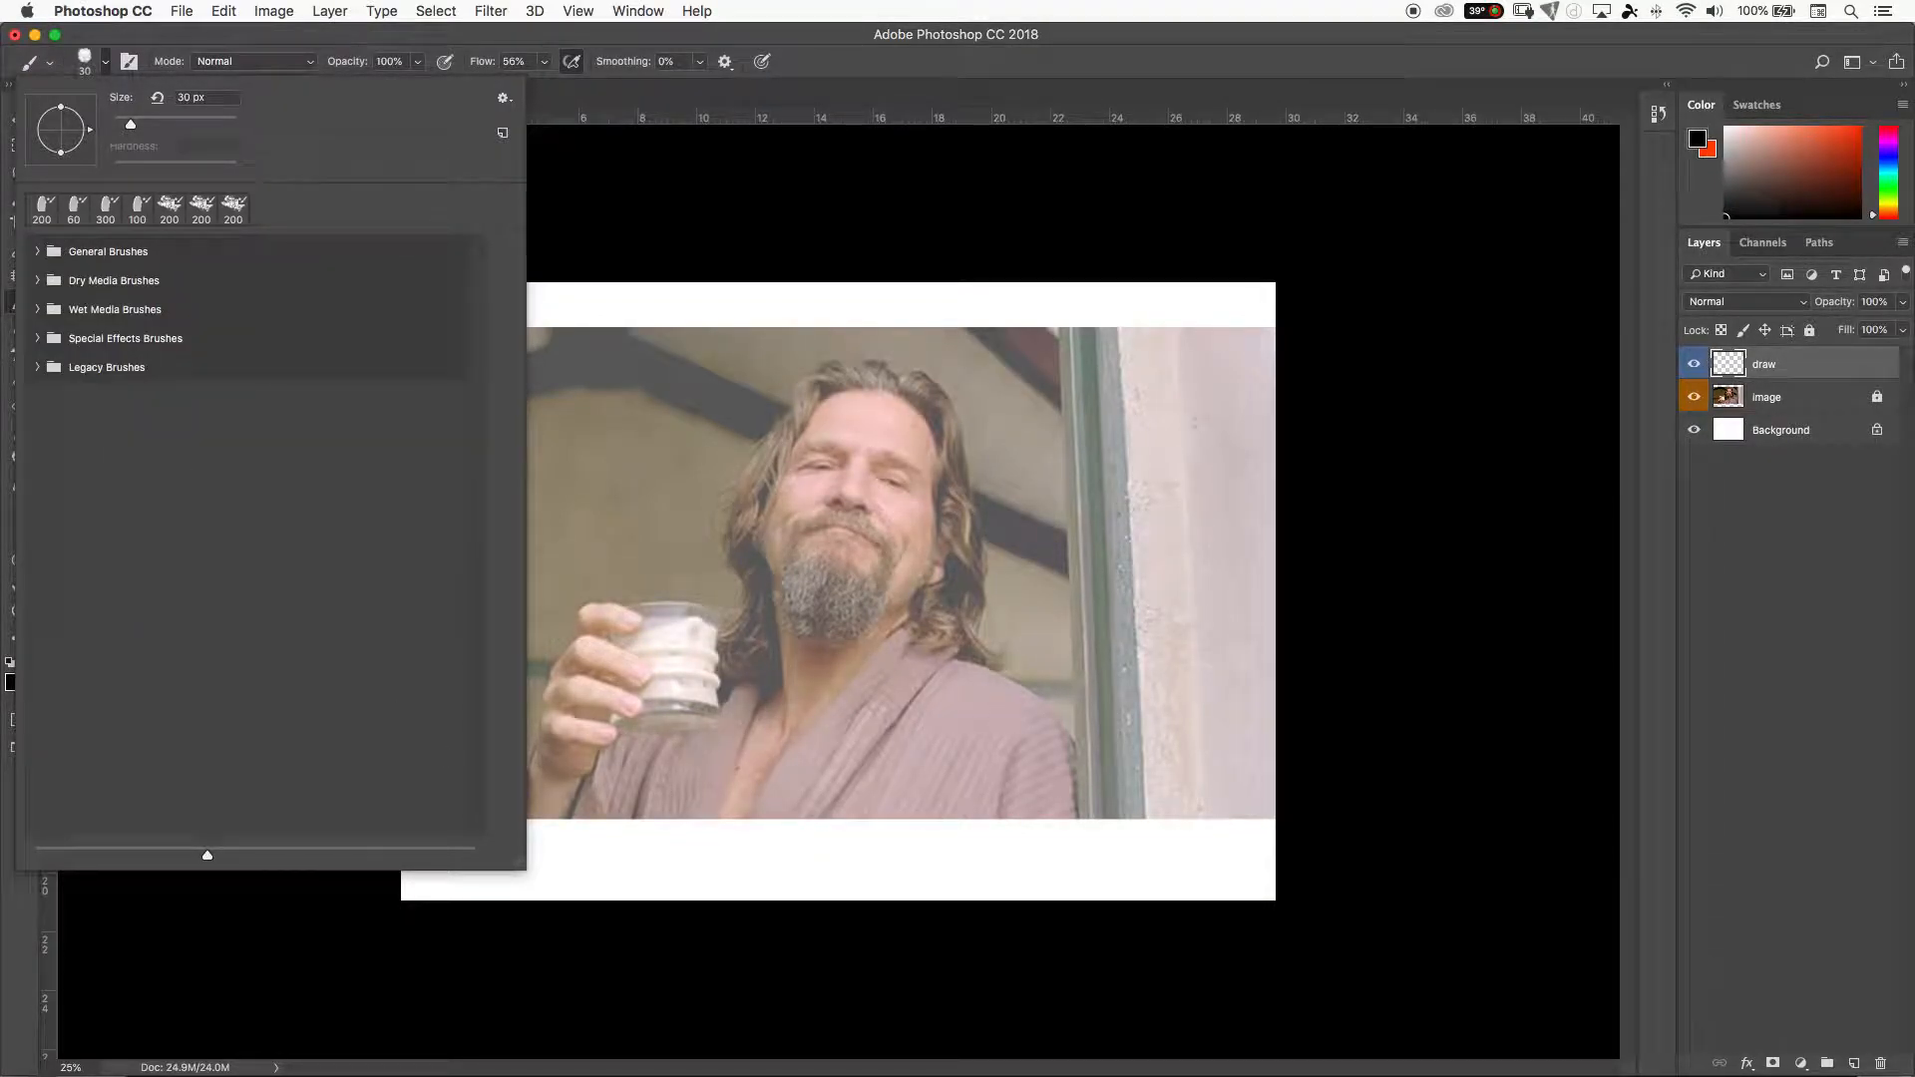
mouse_move(504, 864)
left_mouse_down()
mouse_move(269, 868)
mouse_move(337, 882)
left_mouse_up()
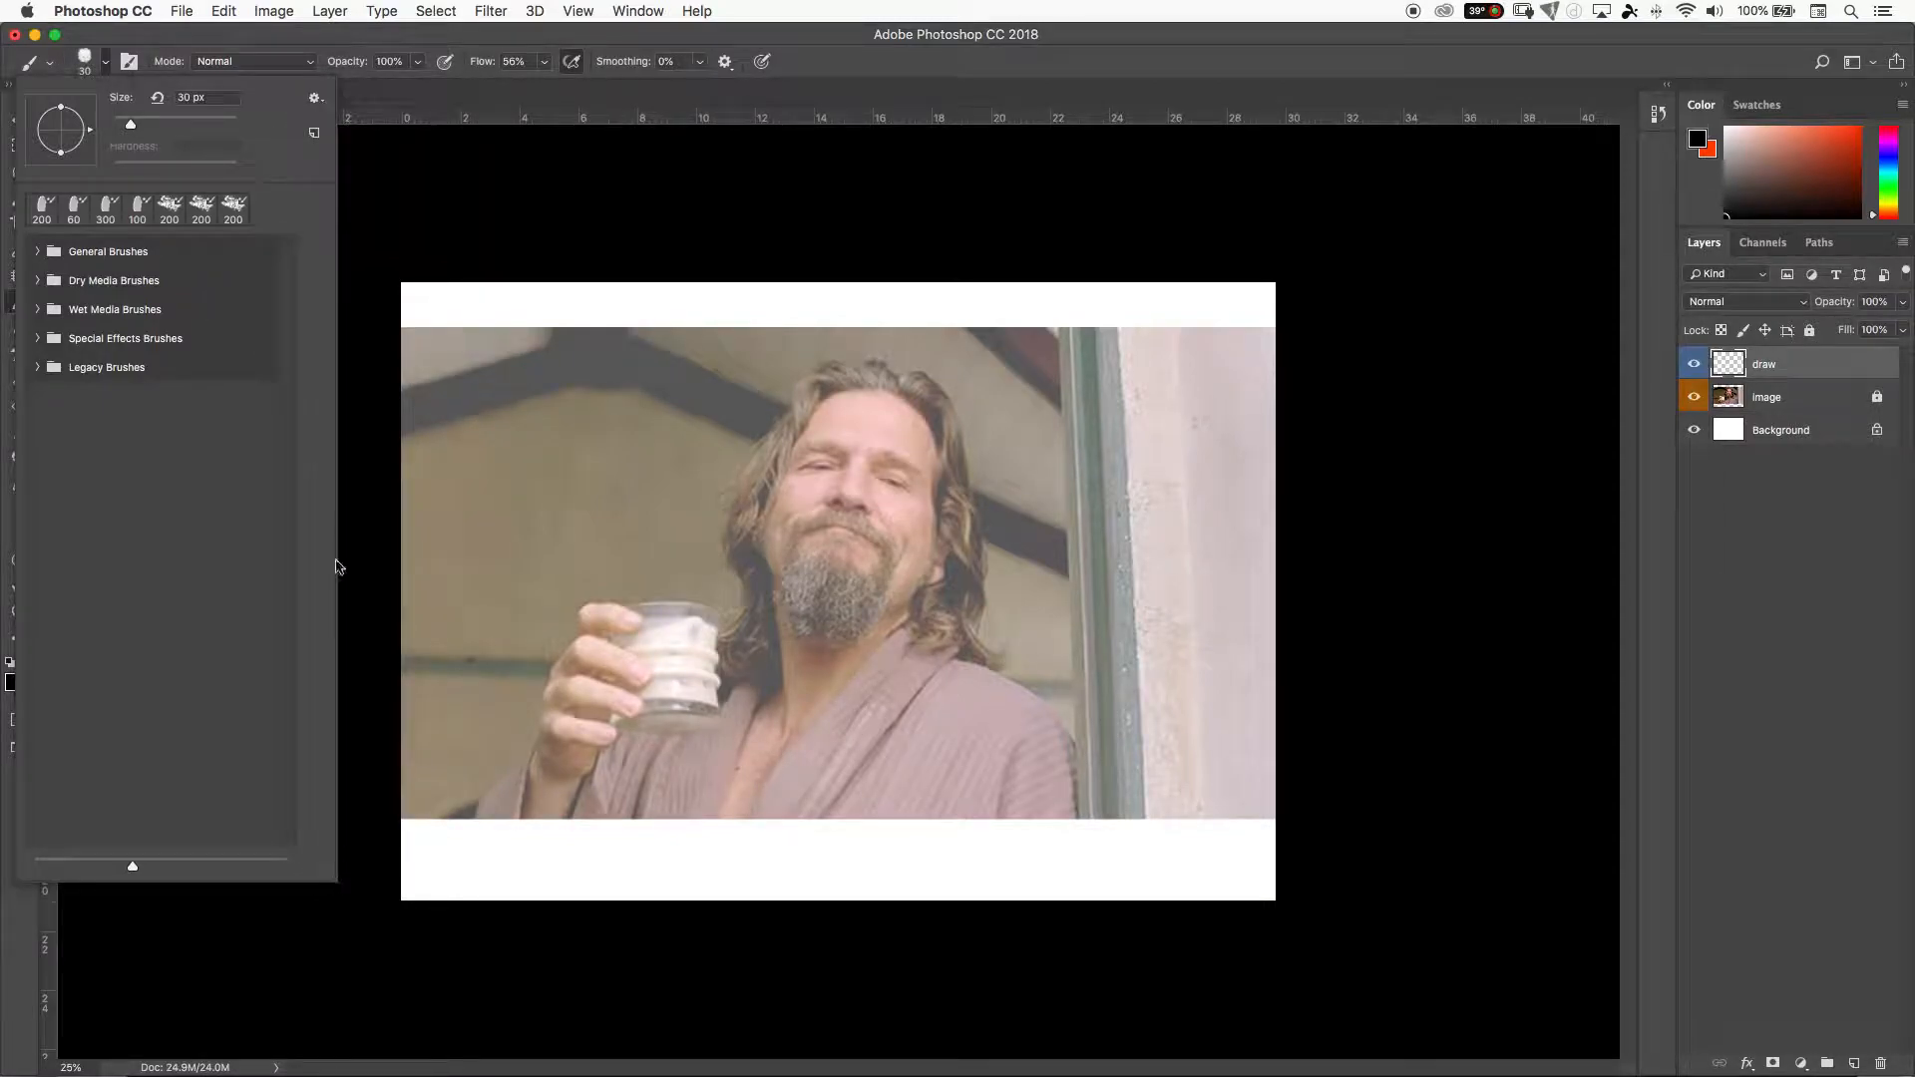
Step: Expand the General Brushes folder and look through its round brush presets one after another
left_click(38, 253)
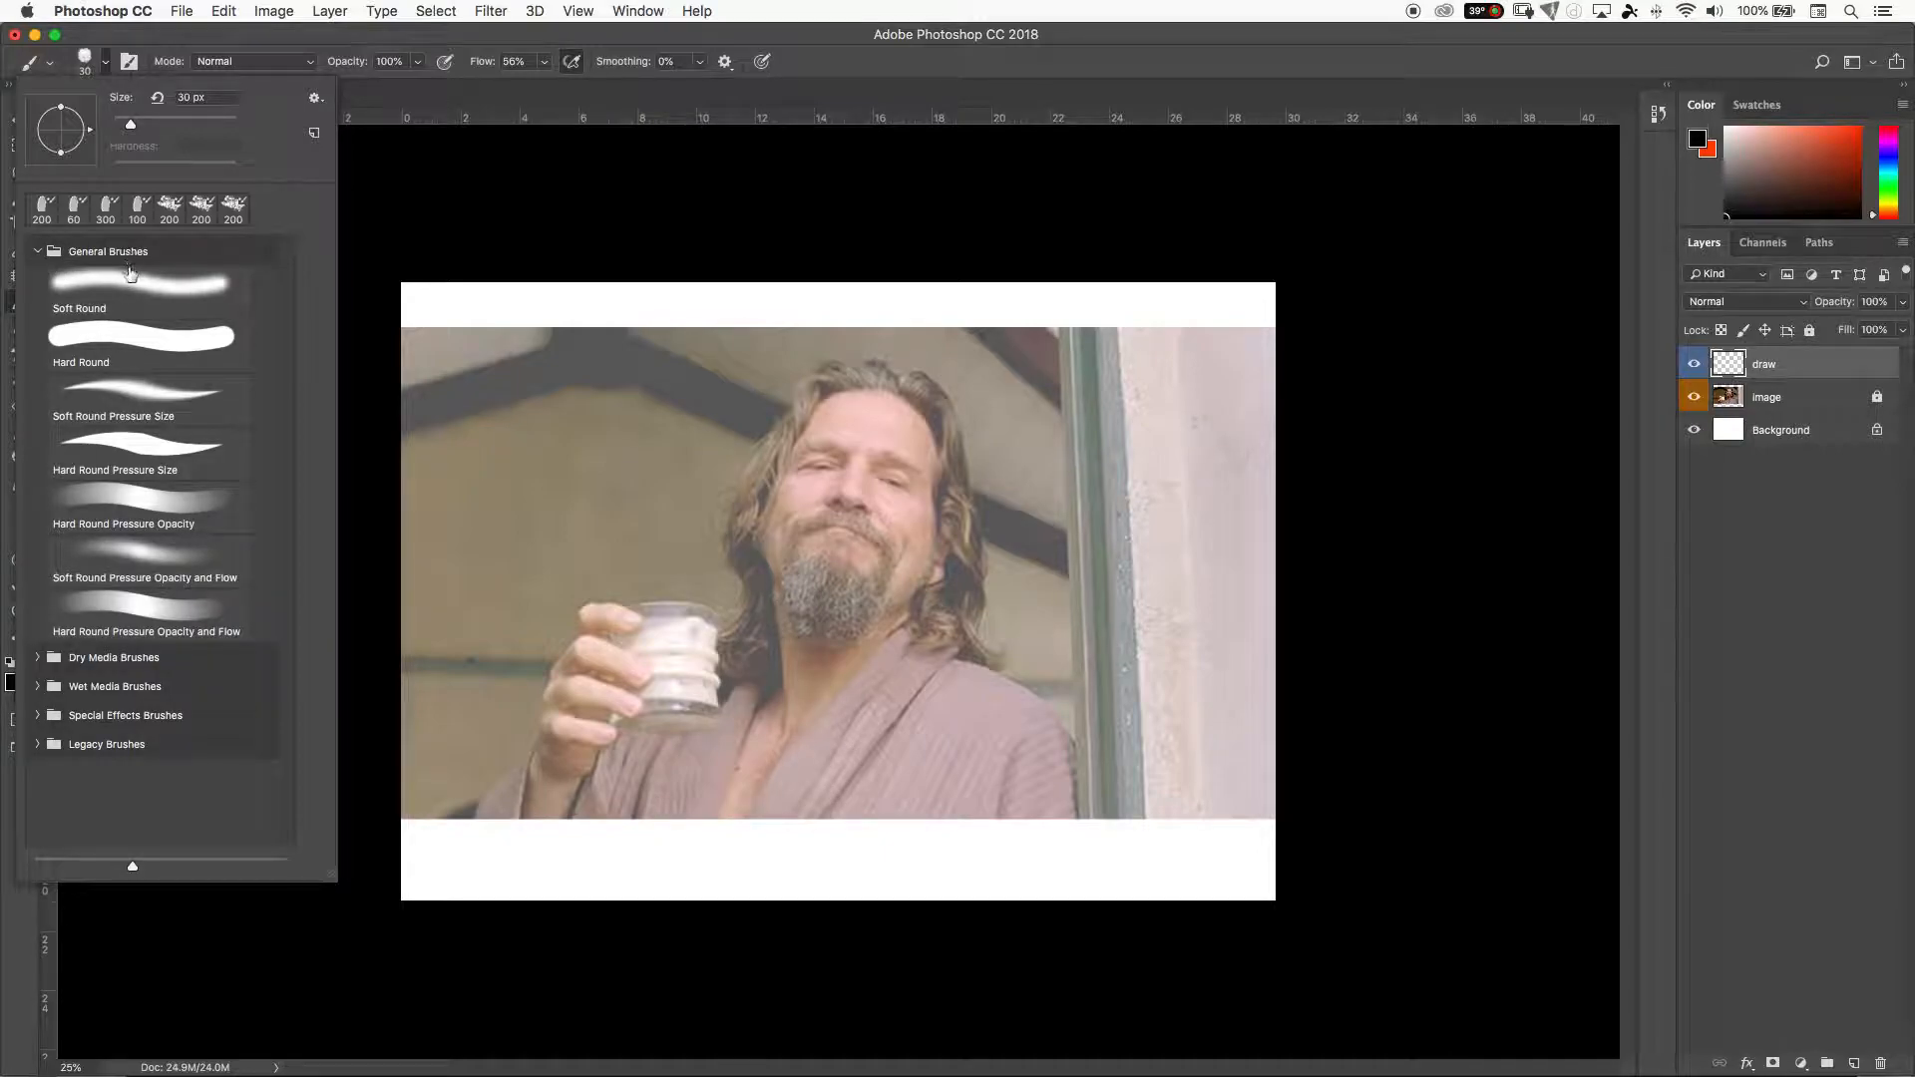
left_click(124, 336)
left_click(120, 407)
left_click(124, 456)
left_click(130, 500)
left_click(131, 555)
left_click(138, 594)
Step: Compare the Soft Round and Hard Round presets and choose Soft Round as the brush
left_click(138, 299)
left_click(140, 334)
left_click(137, 379)
left_click(133, 342)
left_click(140, 291)
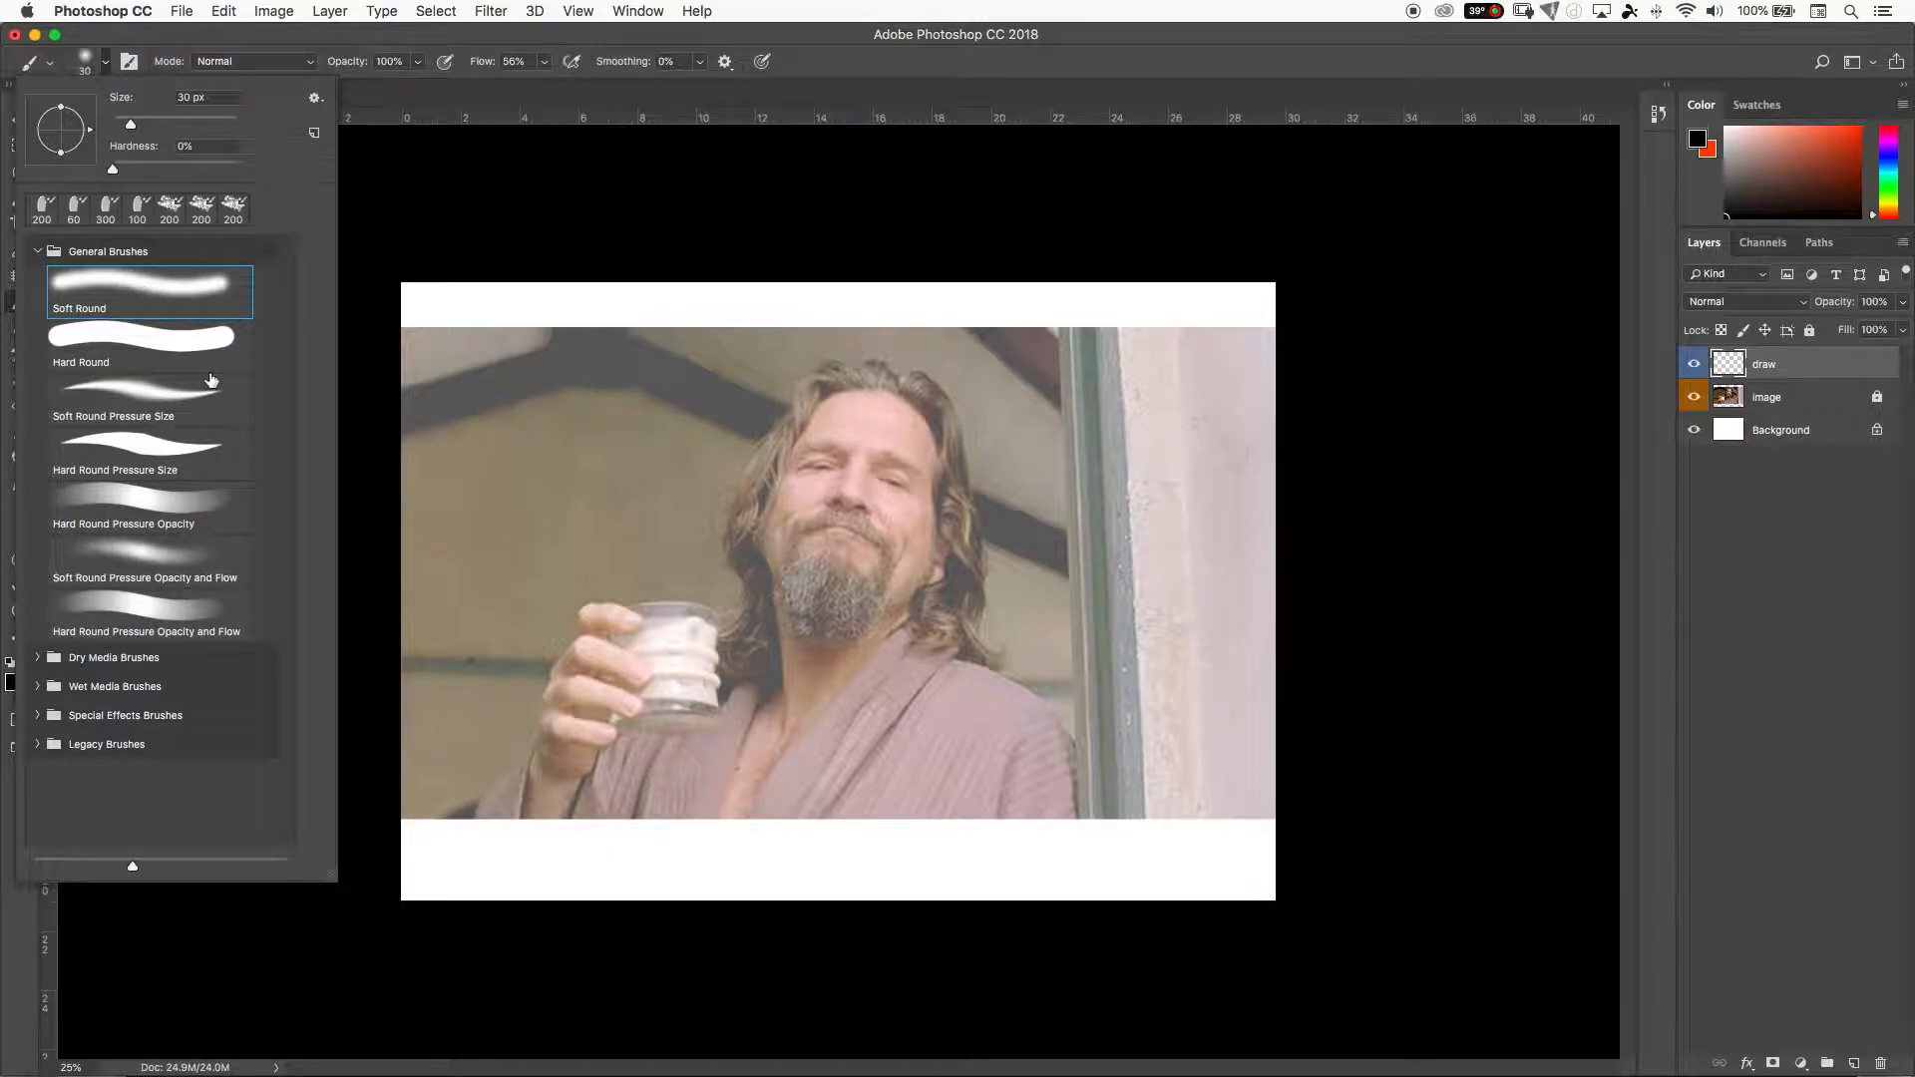
left_click(143, 339)
left_click(145, 292)
left_click(137, 344)
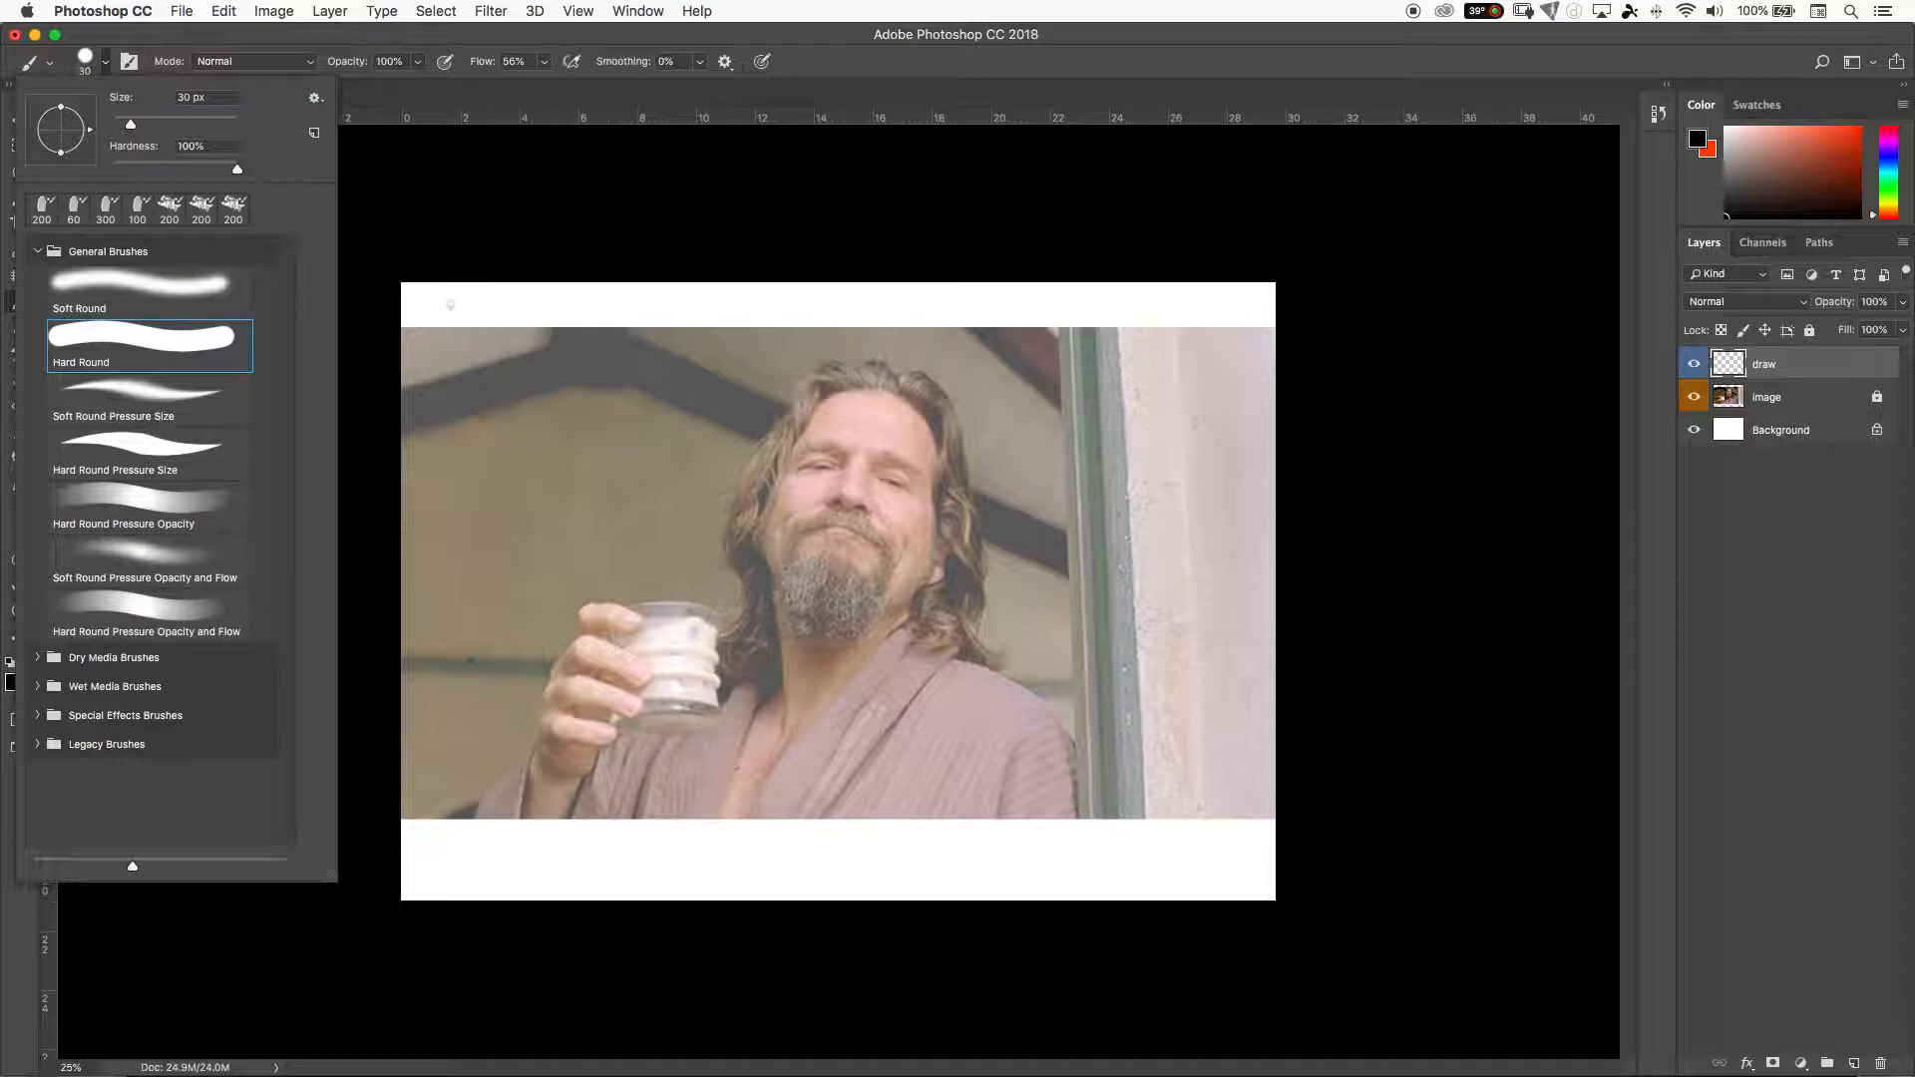
left_click(122, 304)
left_click(116, 337)
left_click(124, 293)
left_click(127, 340)
left_click(133, 300)
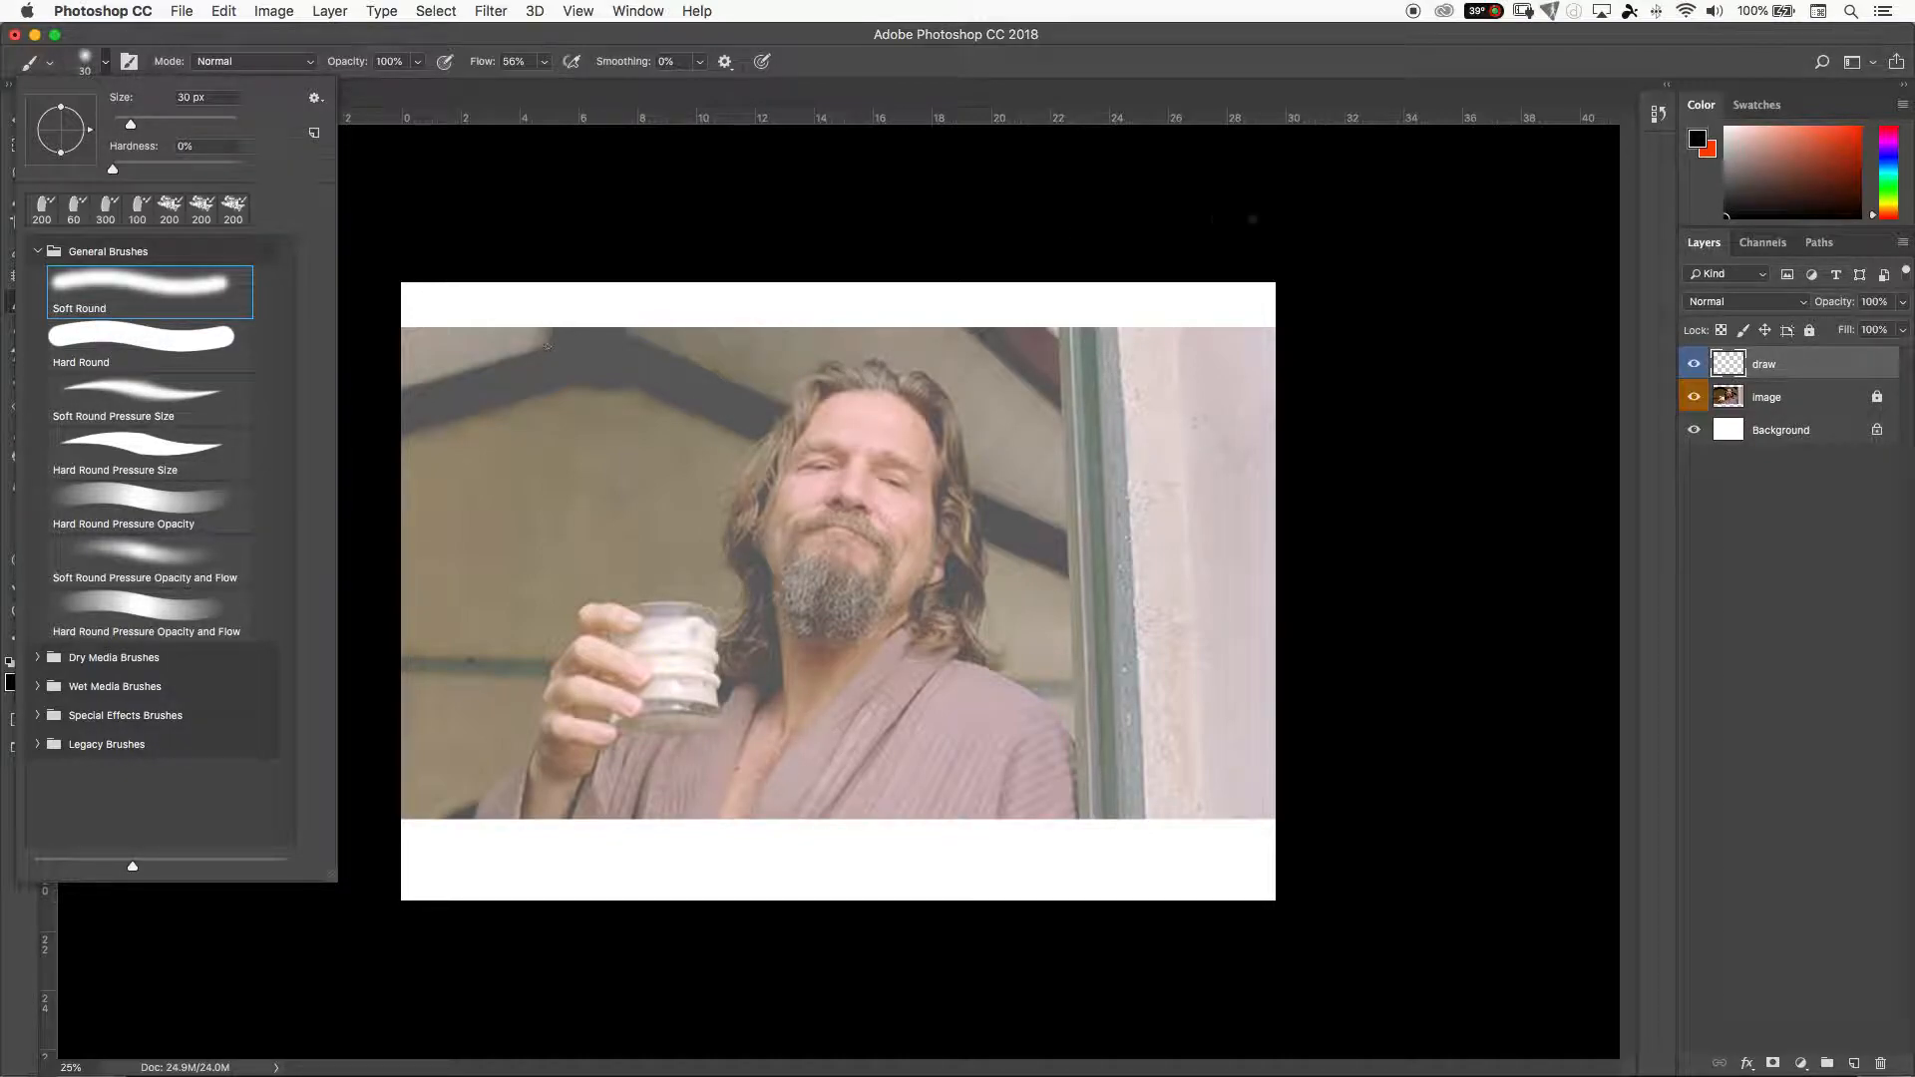
key("Return")
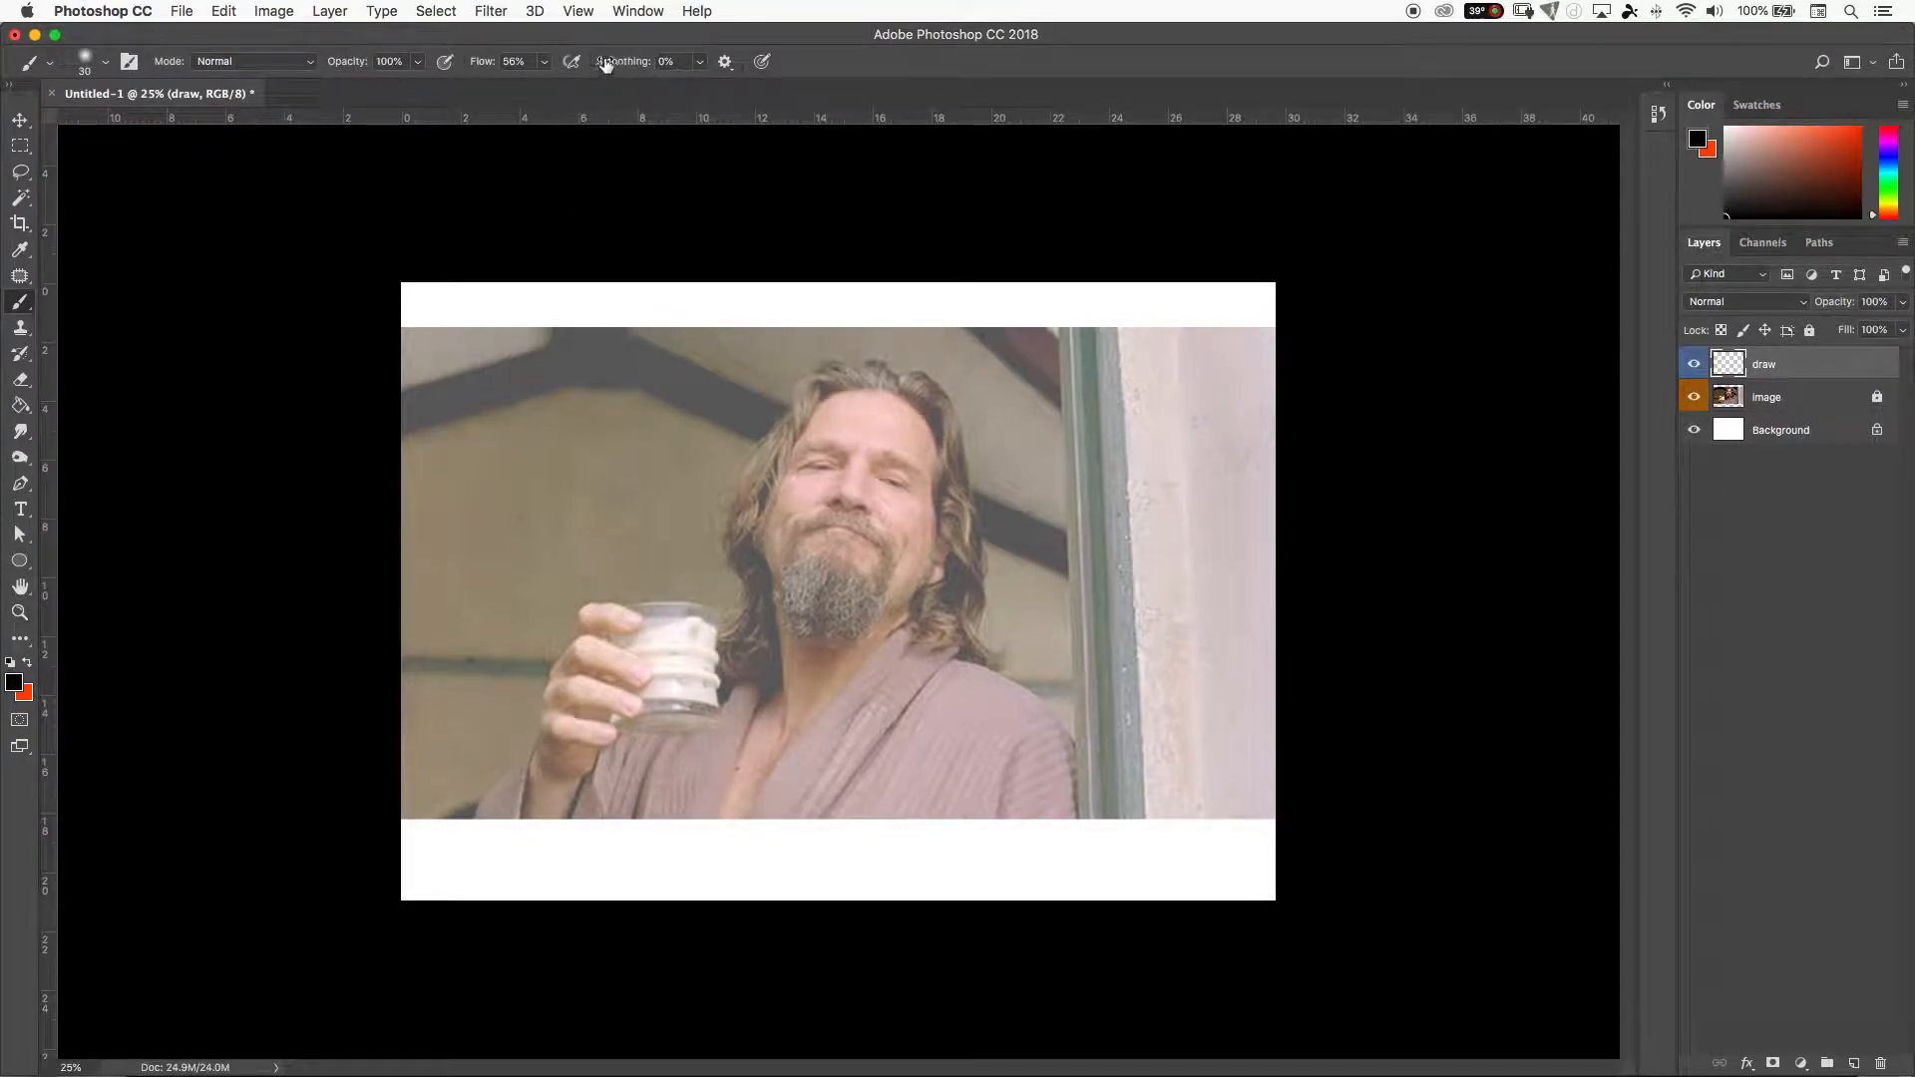
Step: Set the Soft Round brush size to 94 px
left_click(90, 67)
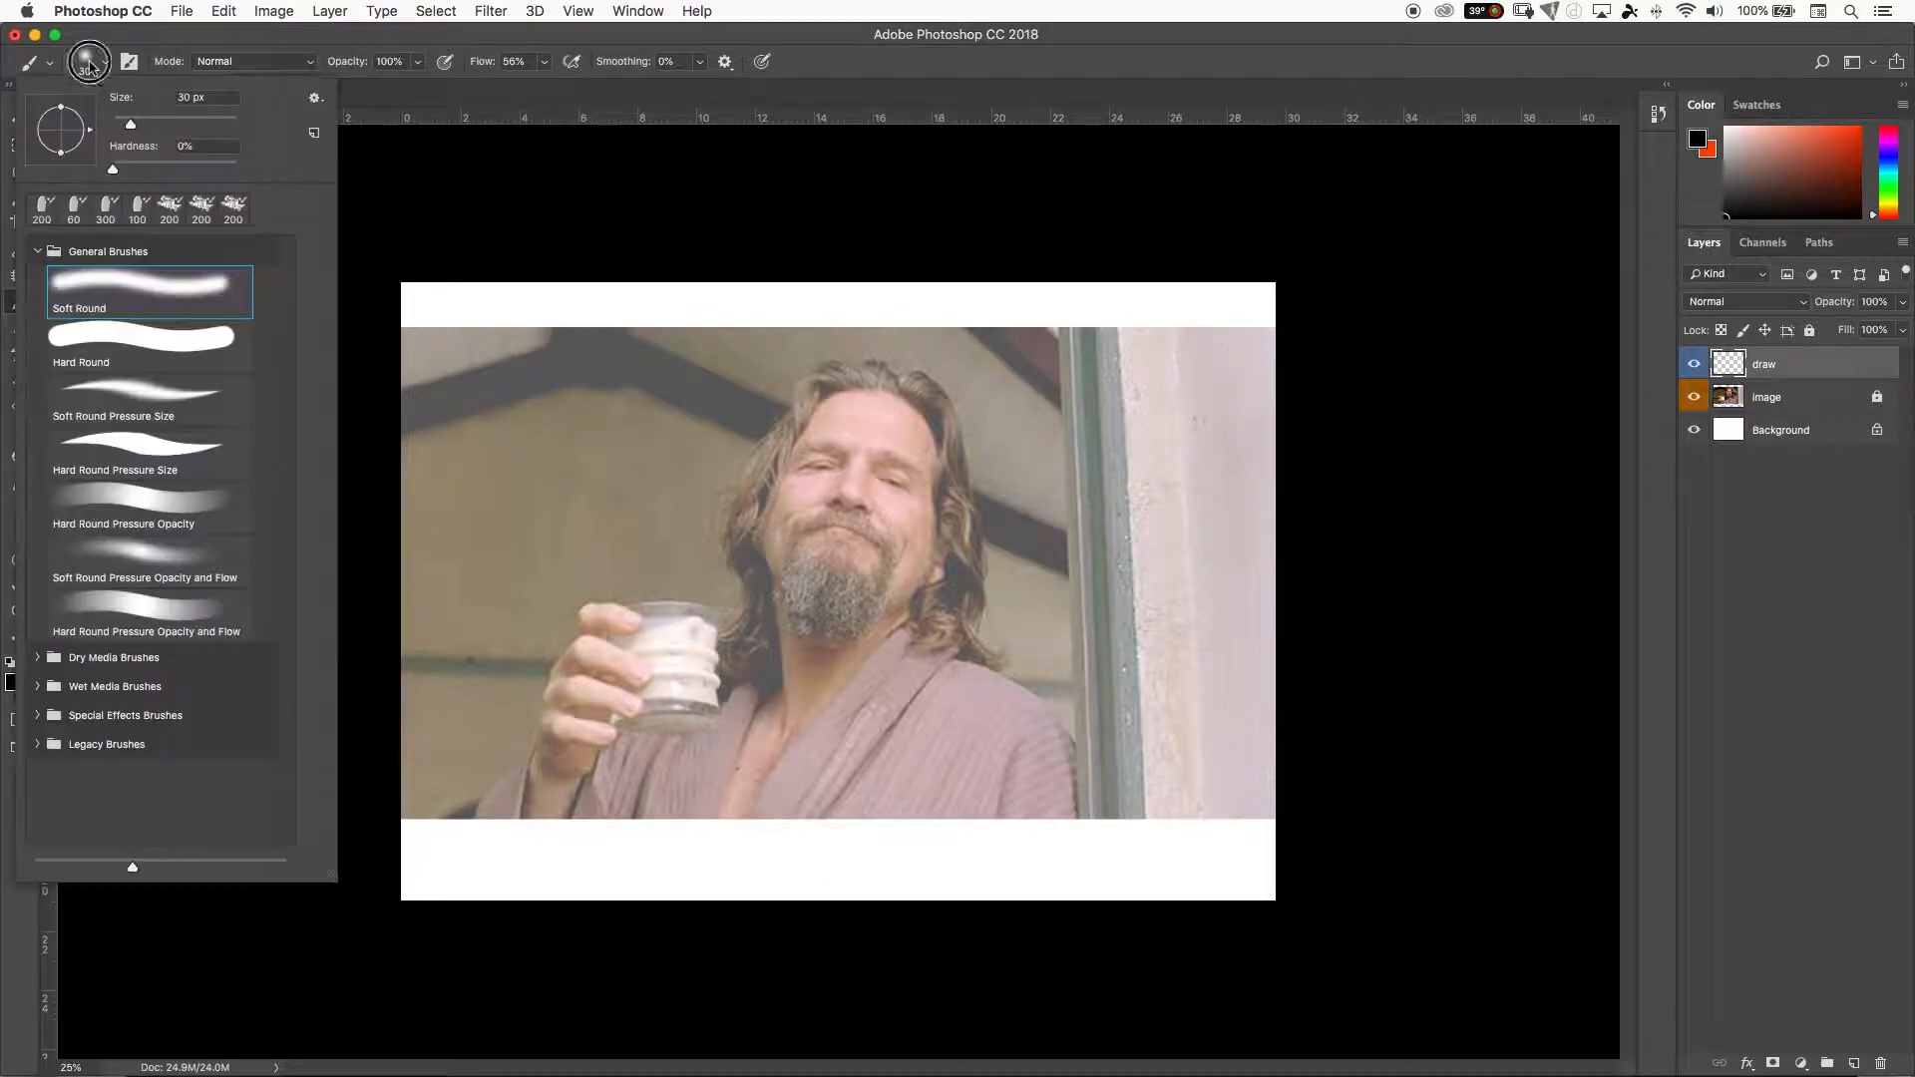
left_click_drag(127, 124, 170, 131)
left_click(864, 44)
Step: Set the brush size to 194 px over the canvas, paint a test dab beside the man's head and undo it
right_click(665, 429)
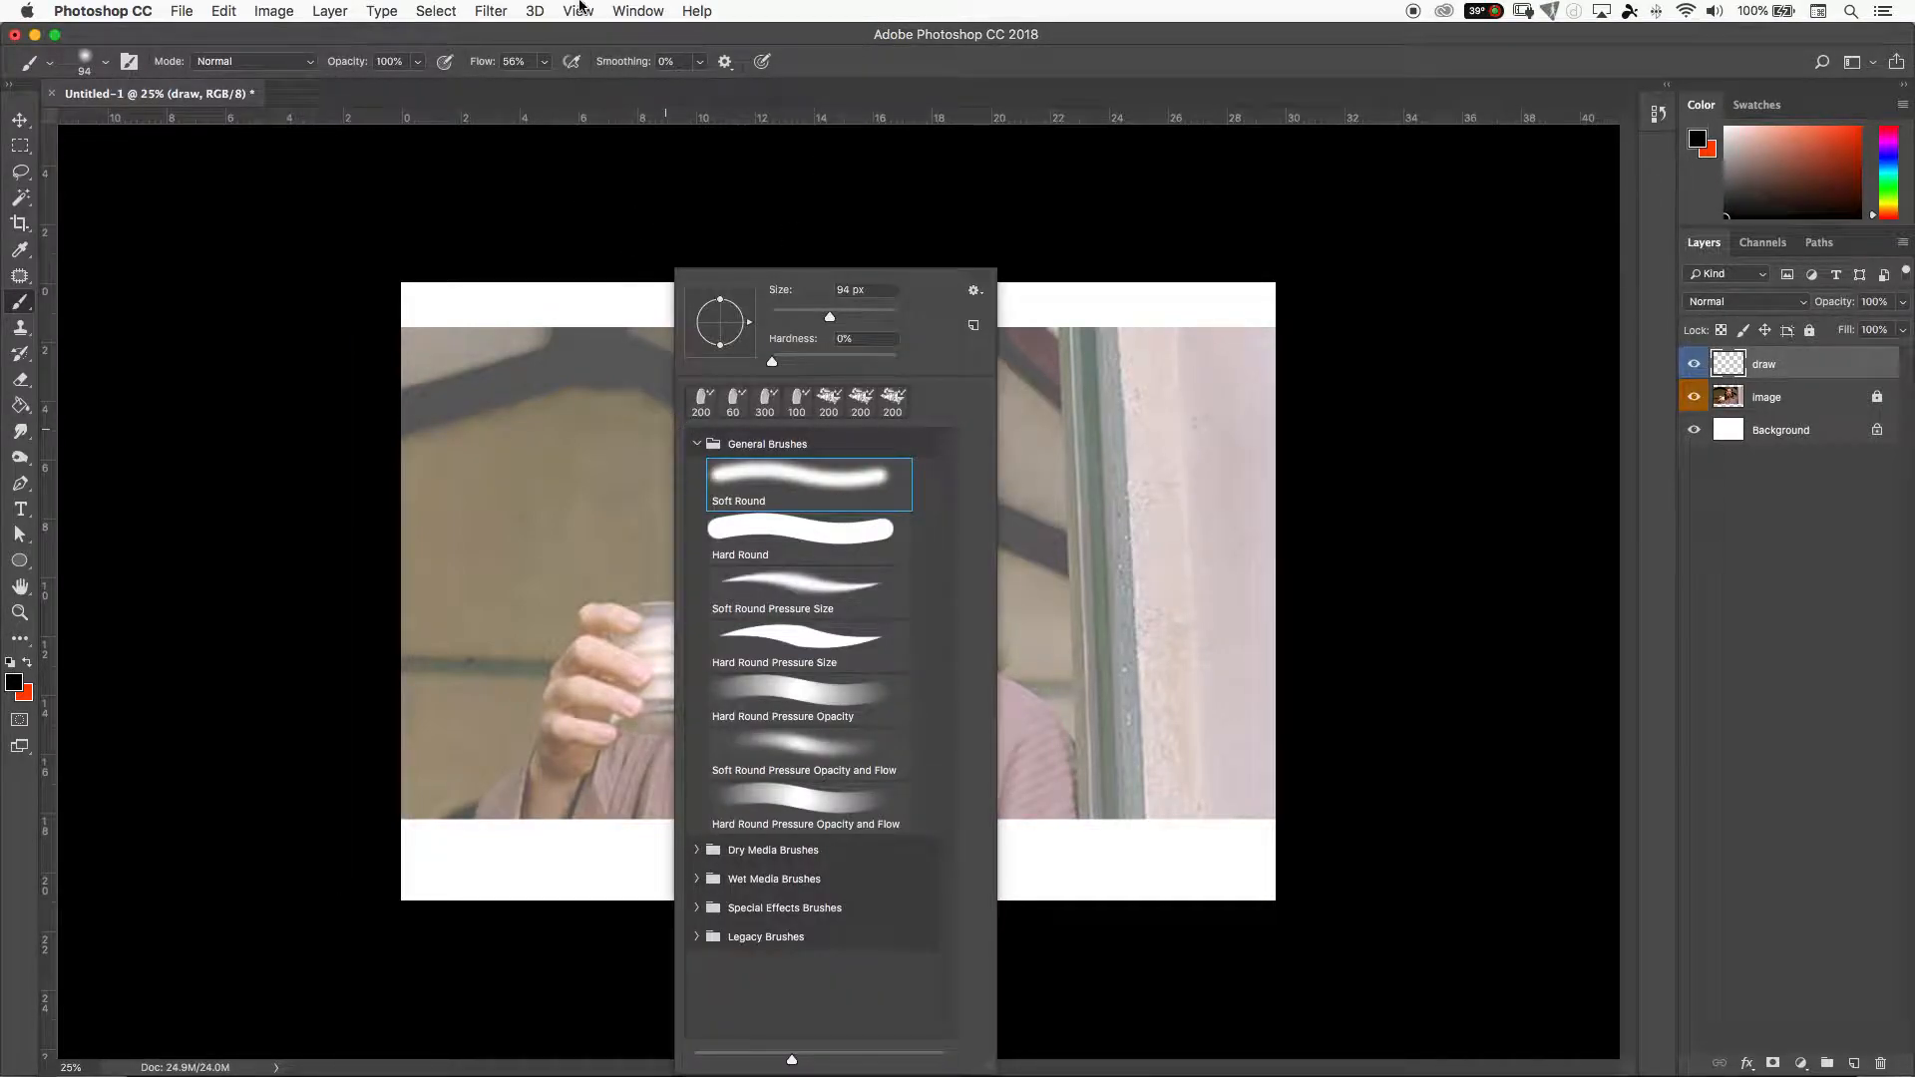
left_click(870, 44)
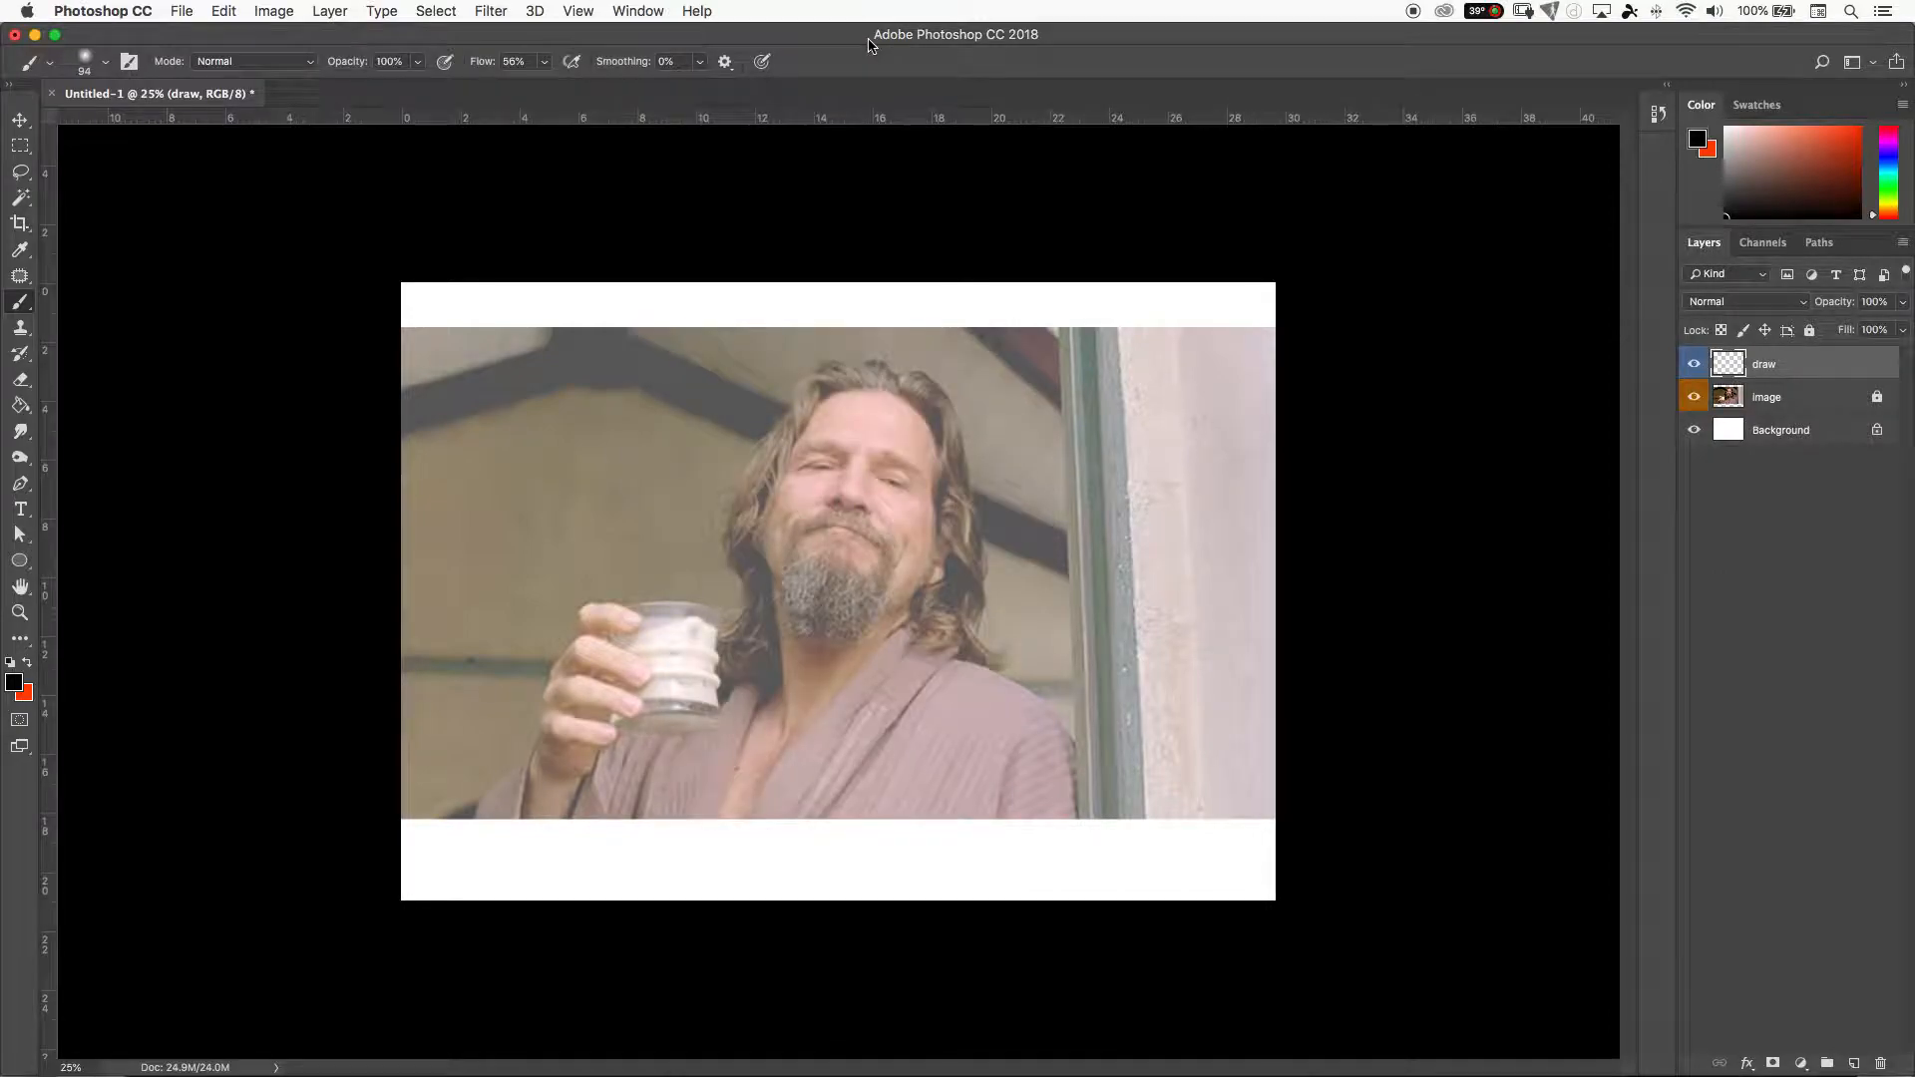
right_click(1040, 574)
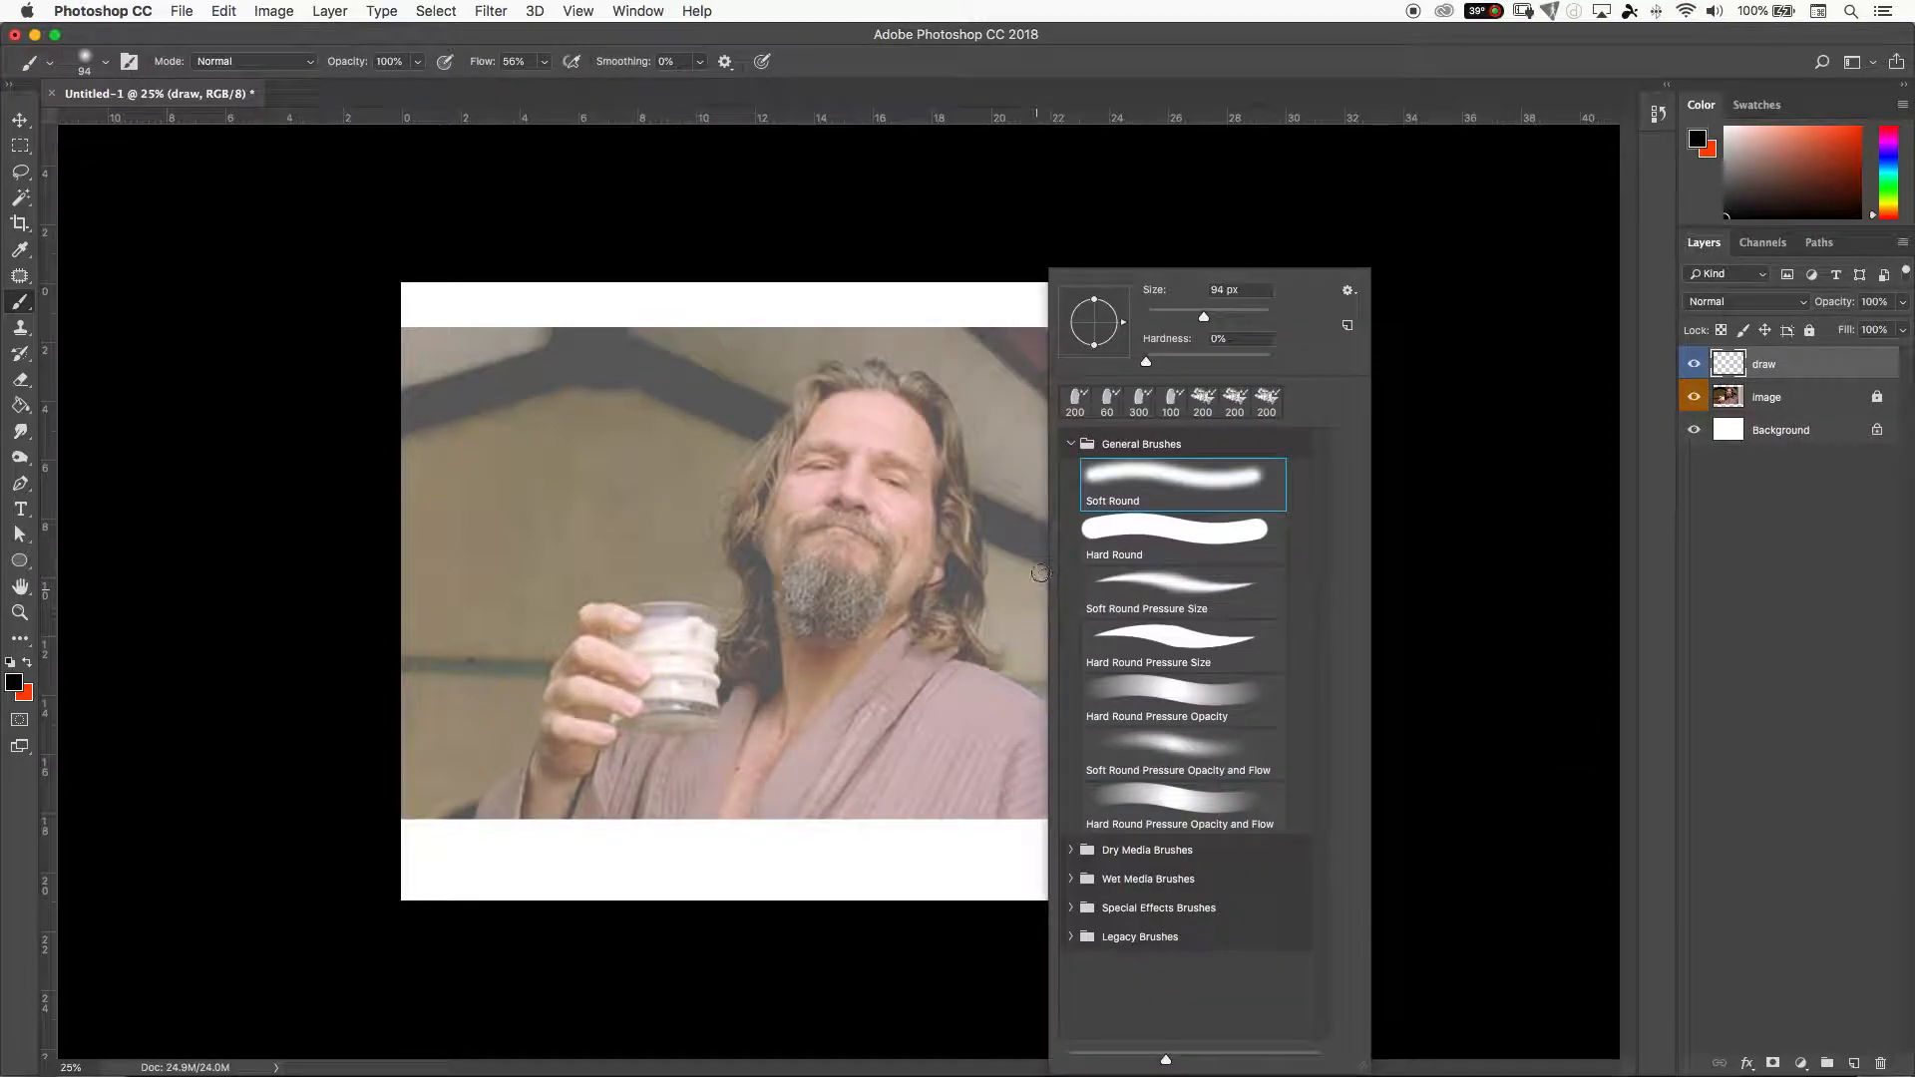
right_click(867, 429)
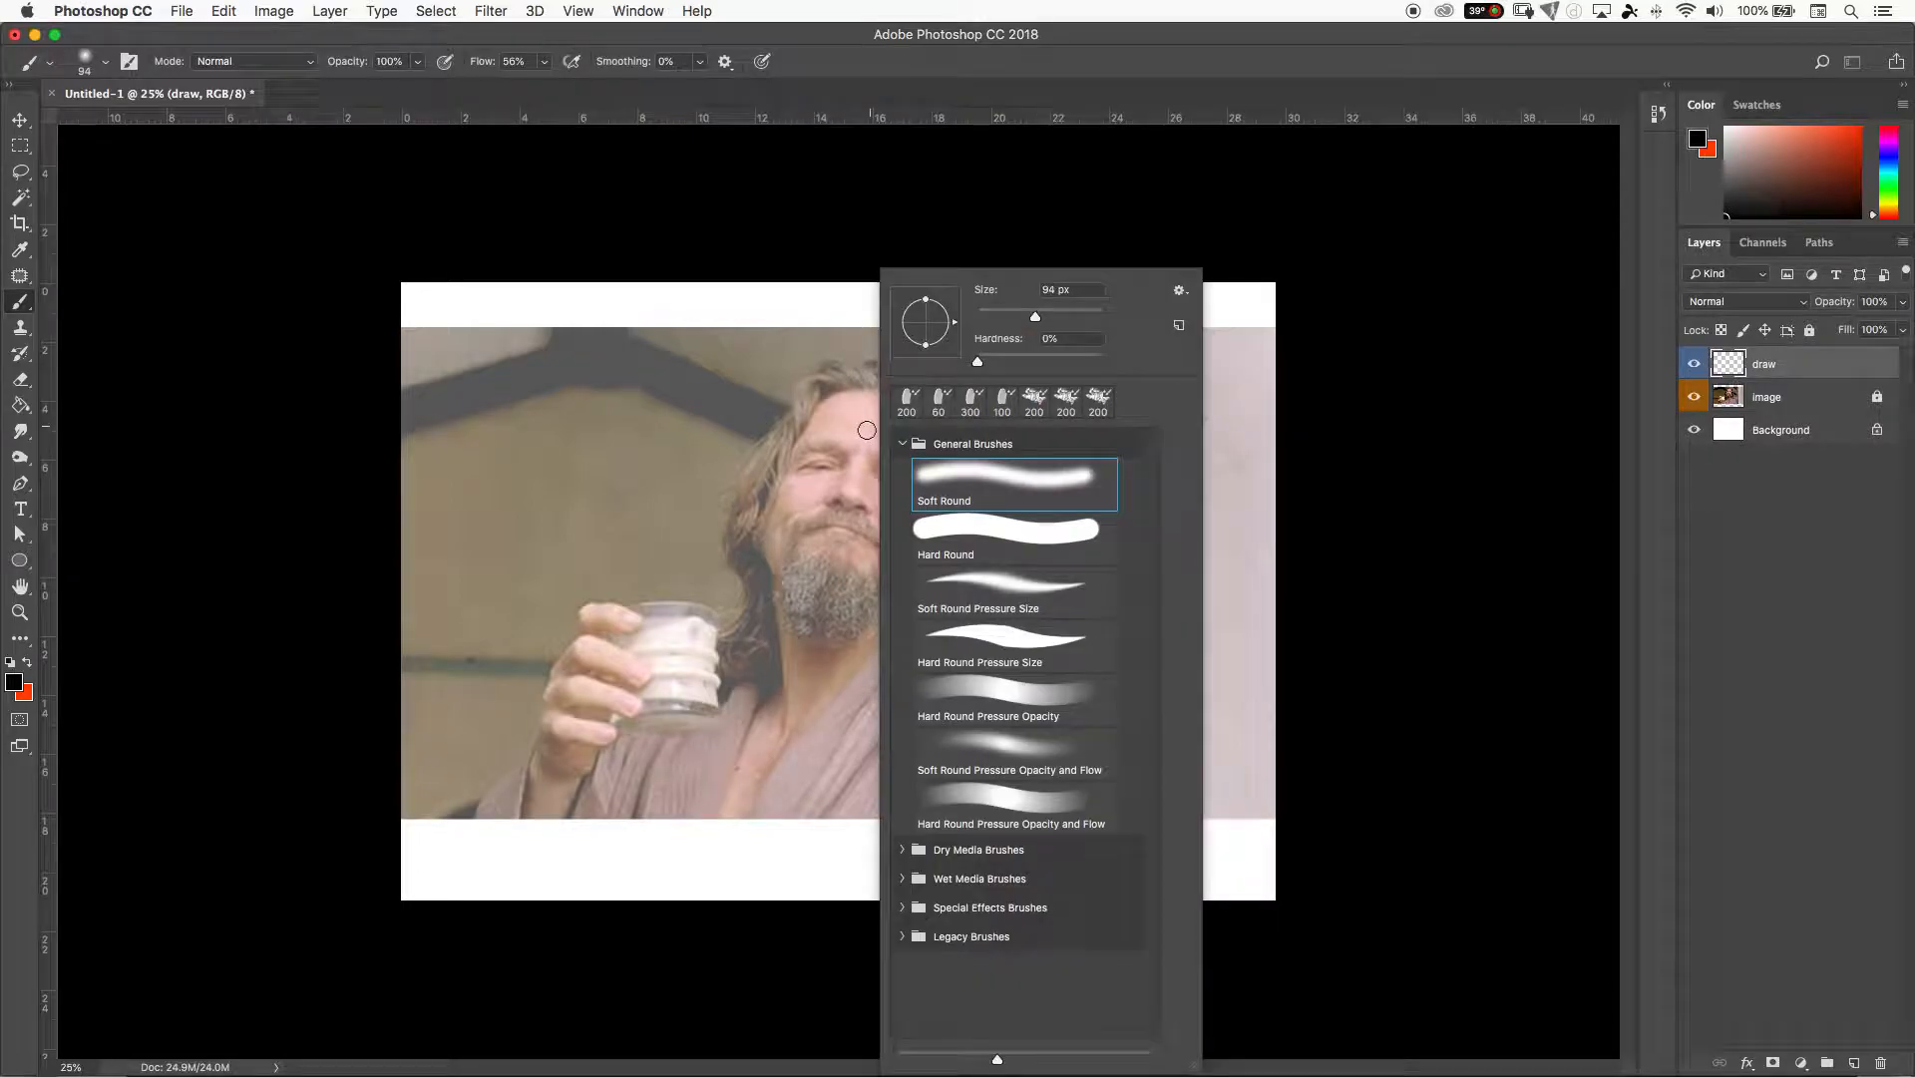
right_click(794, 492)
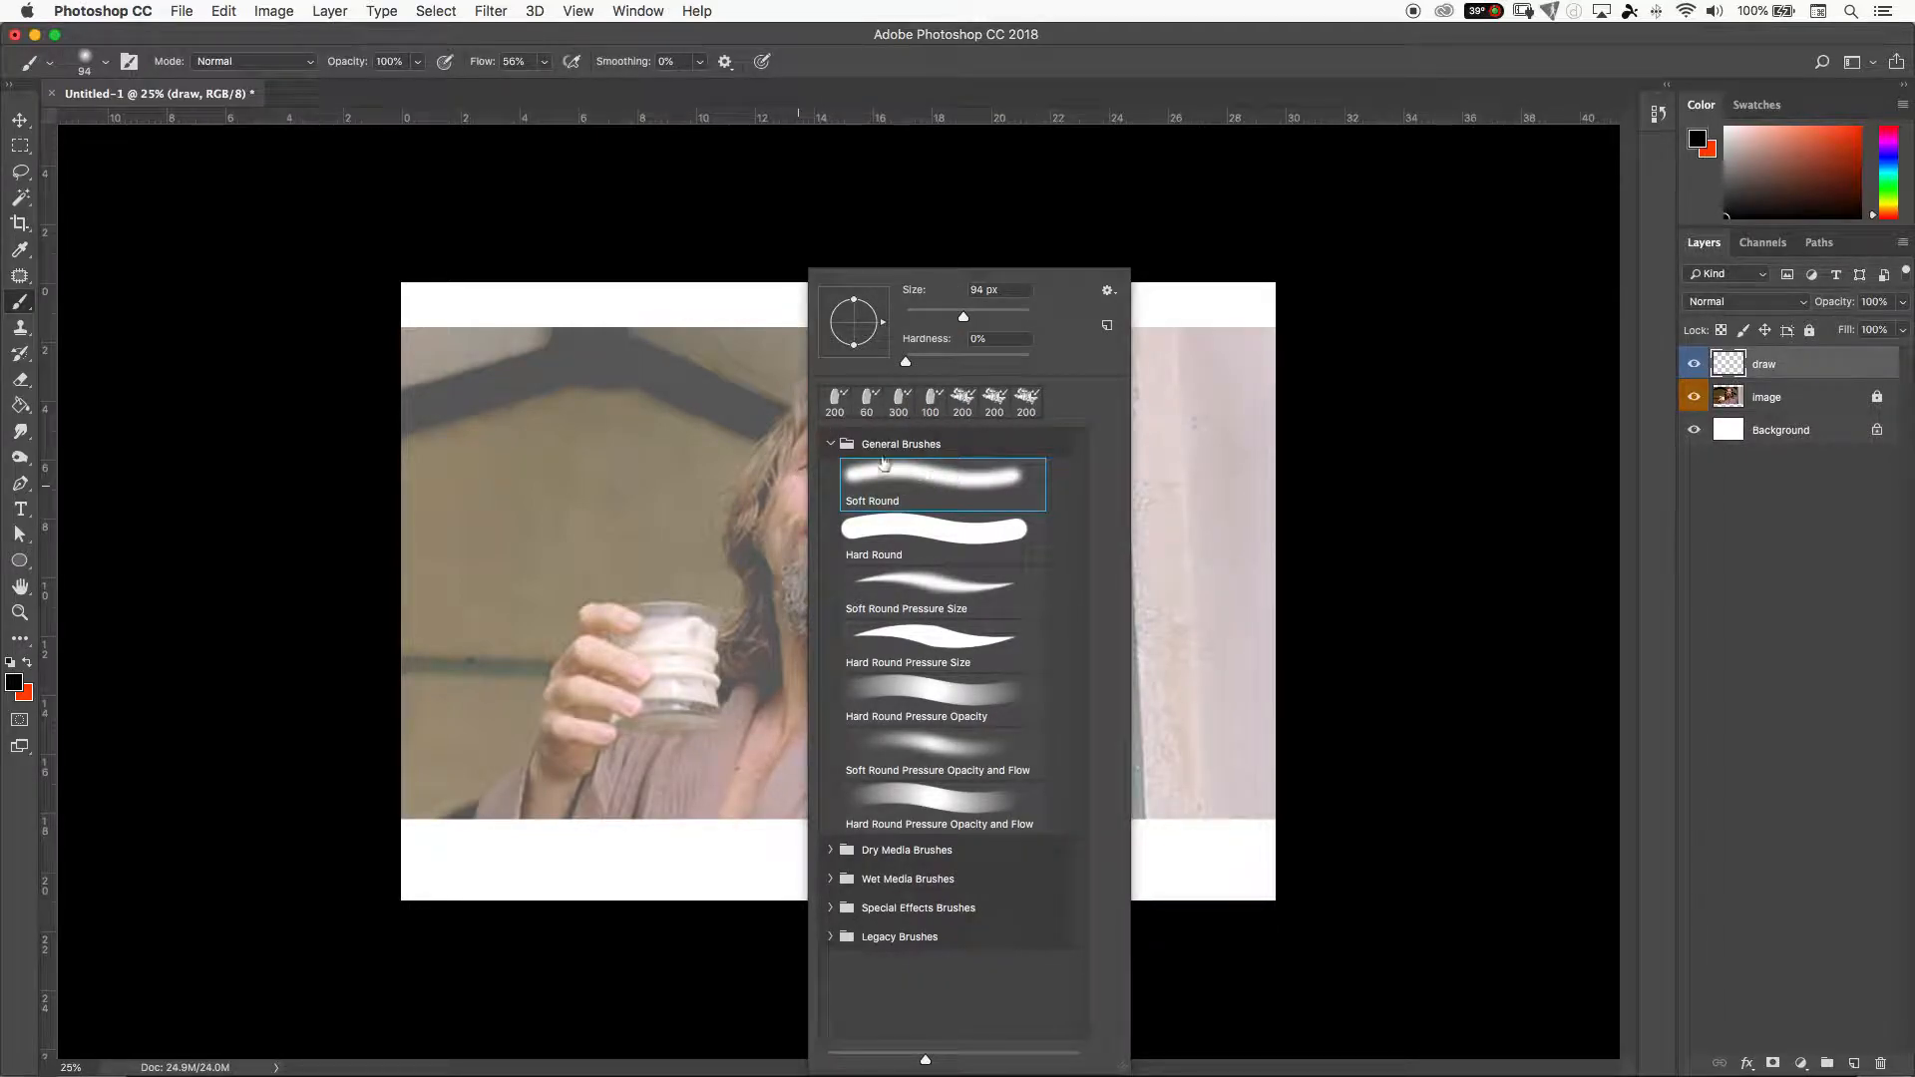
left_click(981, 317)
mouse_move(982, 317)
left_mouse_down()
mouse_move(1011, 317)
mouse_move(996, 316)
left_mouse_up()
left_click(709, 511)
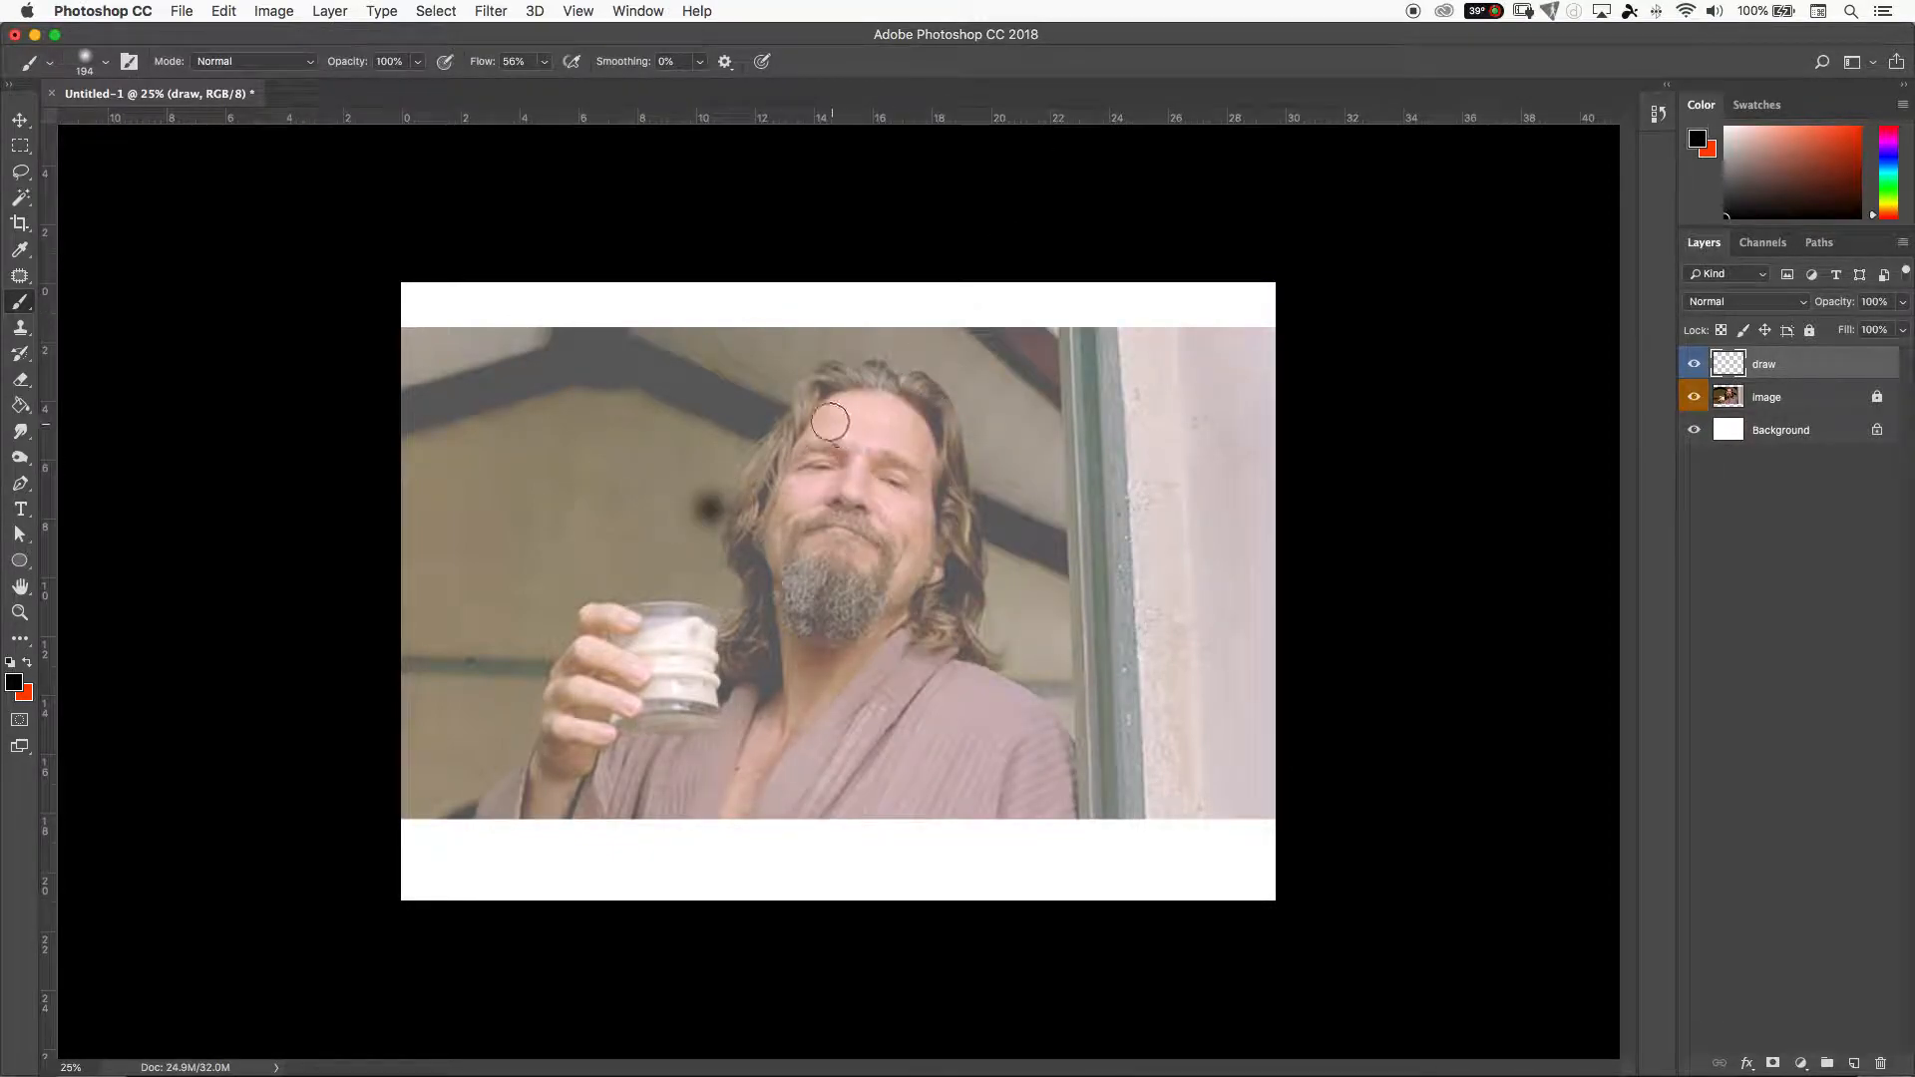
key("super+z")
Step: Reduce the brush to 70 px and sketch three black keyboard keys marked P, [ and ] across the picture's upper part
key("bracketleft")
key("bracketleft")
key("bracketleft")
key("bracketleft")
key("bracketleft")
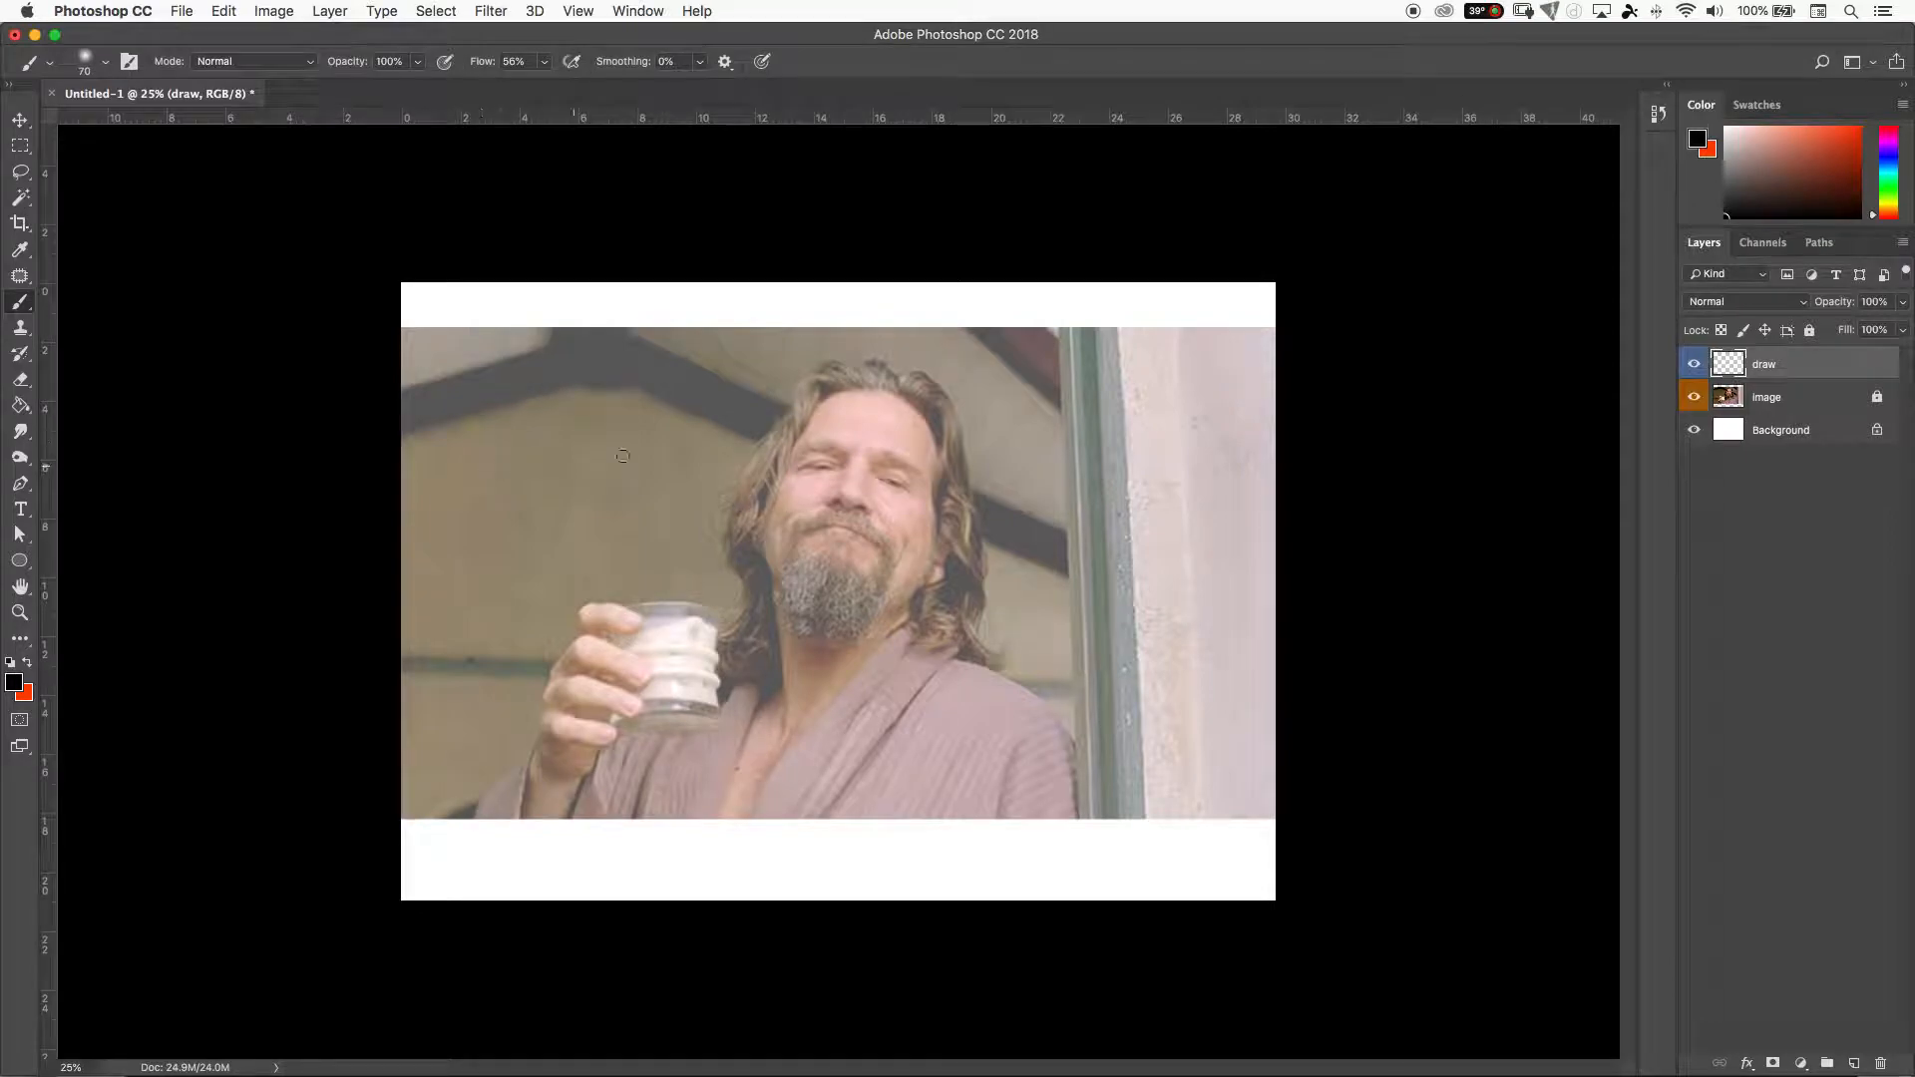
mouse_move(502, 461)
left_mouse_down()
mouse_move(503, 524)
mouse_move(506, 462)
mouse_move(456, 471)
mouse_move(477, 568)
mouse_move(579, 561)
left_mouse_up()
mouse_move(673, 402)
left_mouse_down()
mouse_move(611, 415)
mouse_move(628, 539)
mouse_move(748, 519)
left_mouse_up()
mouse_move(673, 400)
left_mouse_down()
mouse_move(725, 386)
mouse_move(764, 524)
left_mouse_up()
mouse_move(768, 386)
left_mouse_down()
mouse_move(818, 521)
mouse_move(951, 449)
mouse_move(897, 336)
mouse_move(940, 463)
left_mouse_up()
mouse_move(672, 437)
left_mouse_down()
mouse_move(673, 500)
mouse_move(718, 493)
left_mouse_up()
mouse_move(826, 381)
left_mouse_down()
mouse_move(856, 389)
mouse_move(882, 457)
left_mouse_up()
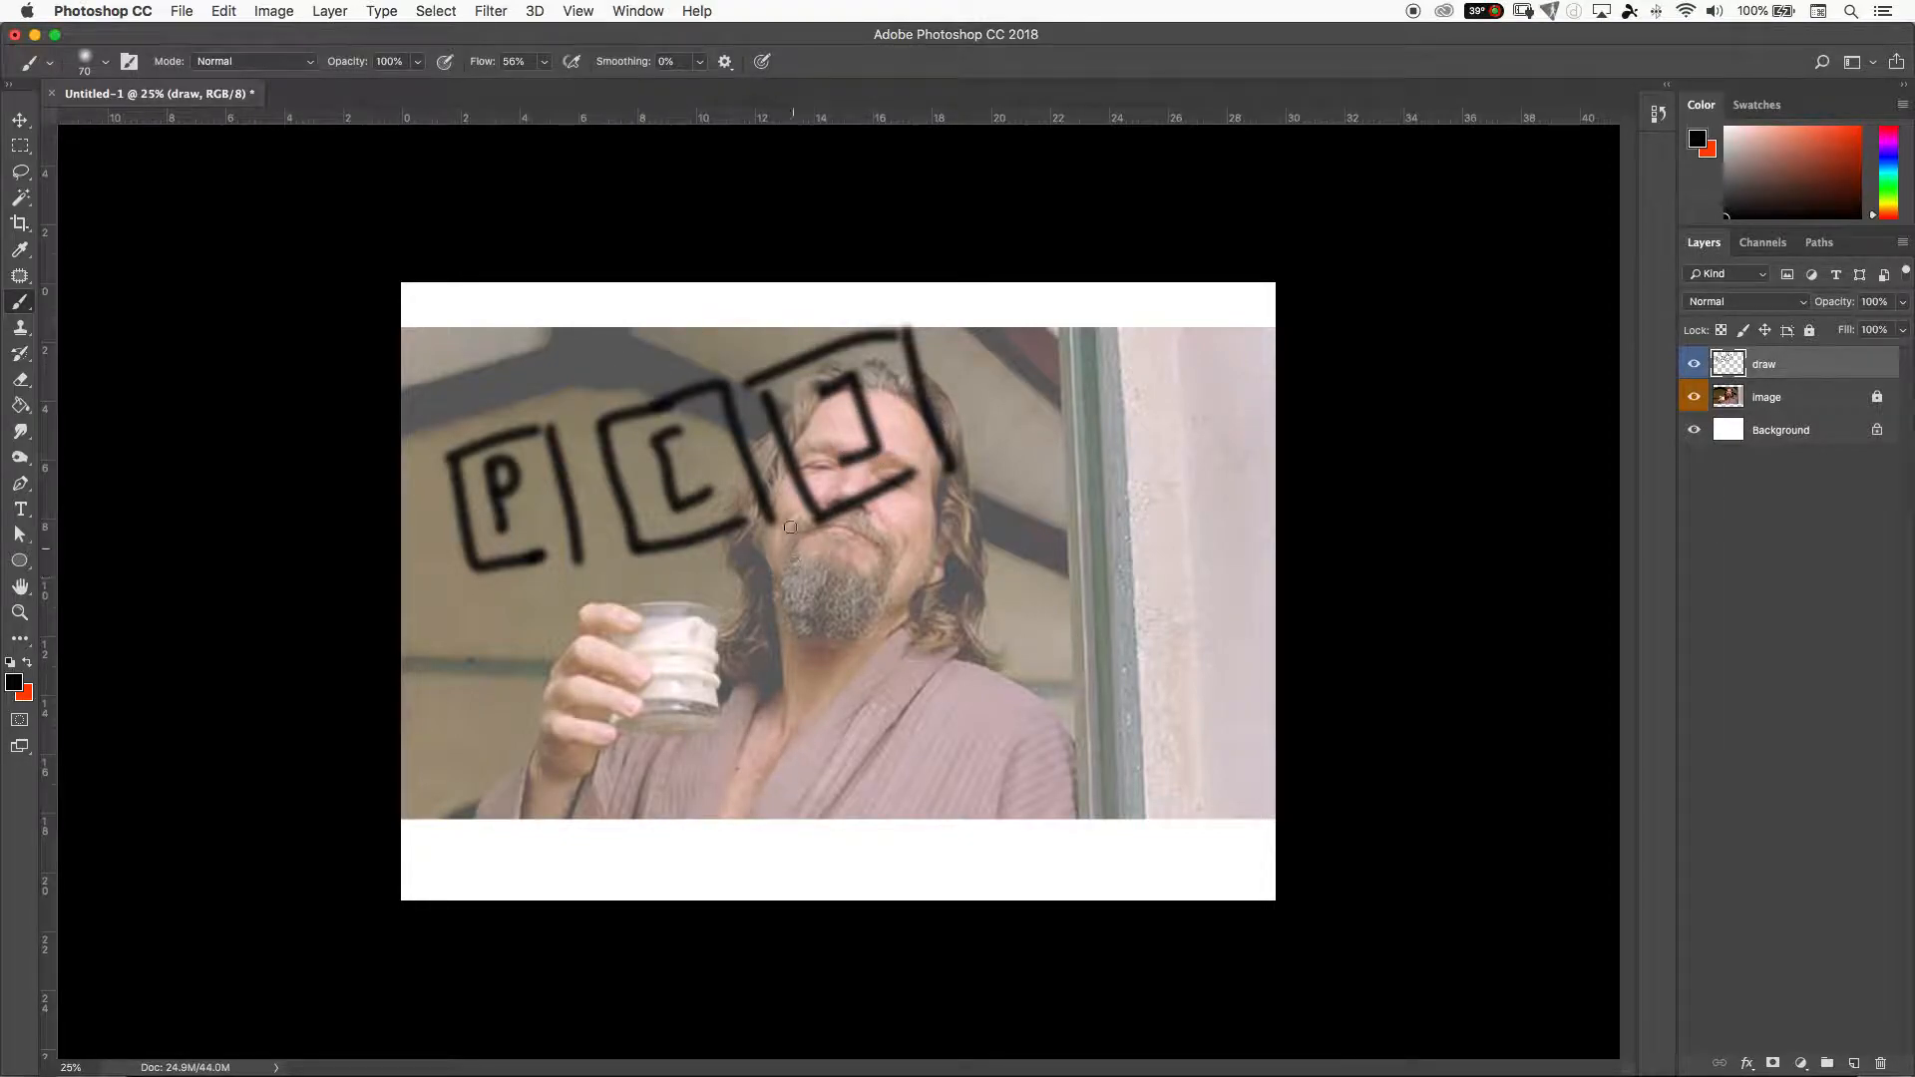
Step: Erase the sketched P key with a 250 px eraser at 100% opacity
key("e")
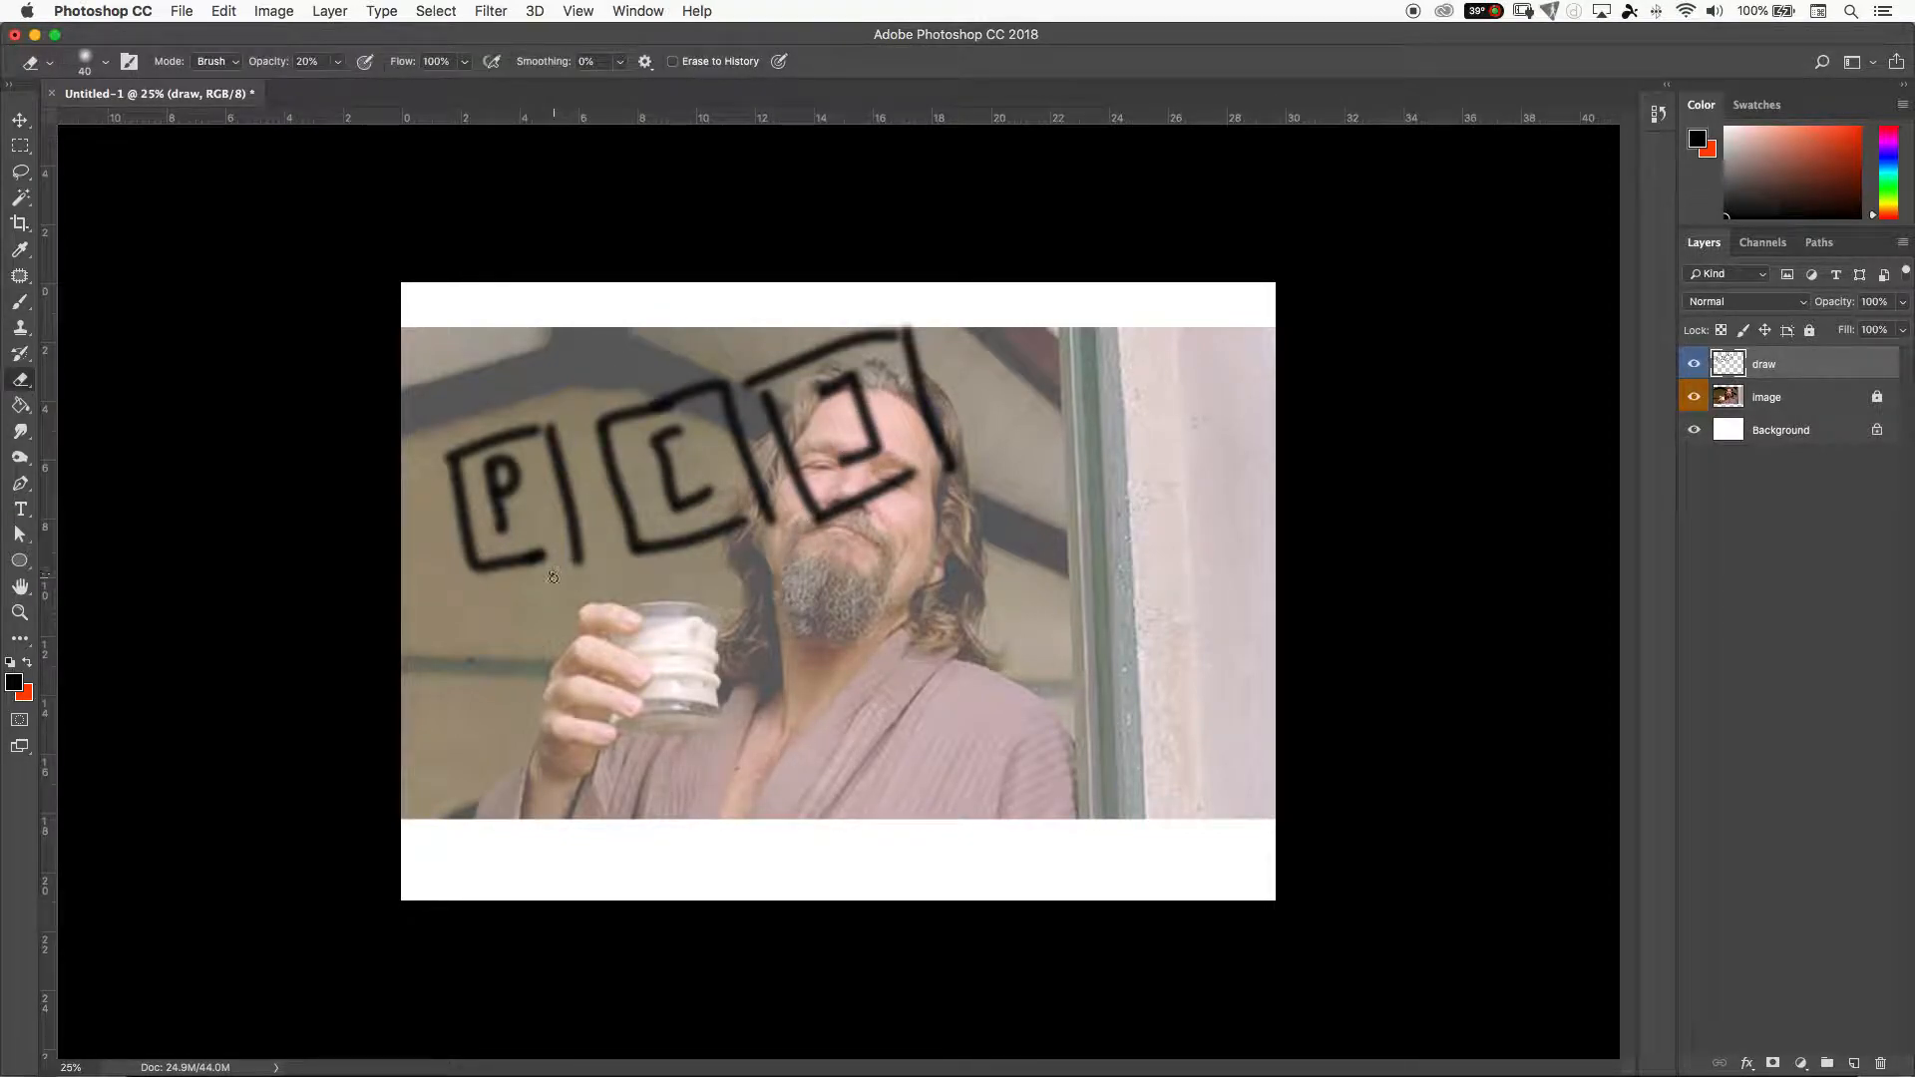
key("bracketright")
key("bracketright")
key("bracketright")
key("bracketright")
key("bracketright")
key("bracketright")
key("bracketright")
key("bracketright")
key("bracketright")
key("bracketright")
key("bracketright")
key("0")
mouse_move(508, 582)
left_mouse_down()
mouse_move(492, 556)
mouse_move(585, 555)
mouse_move(556, 482)
left_mouse_up()
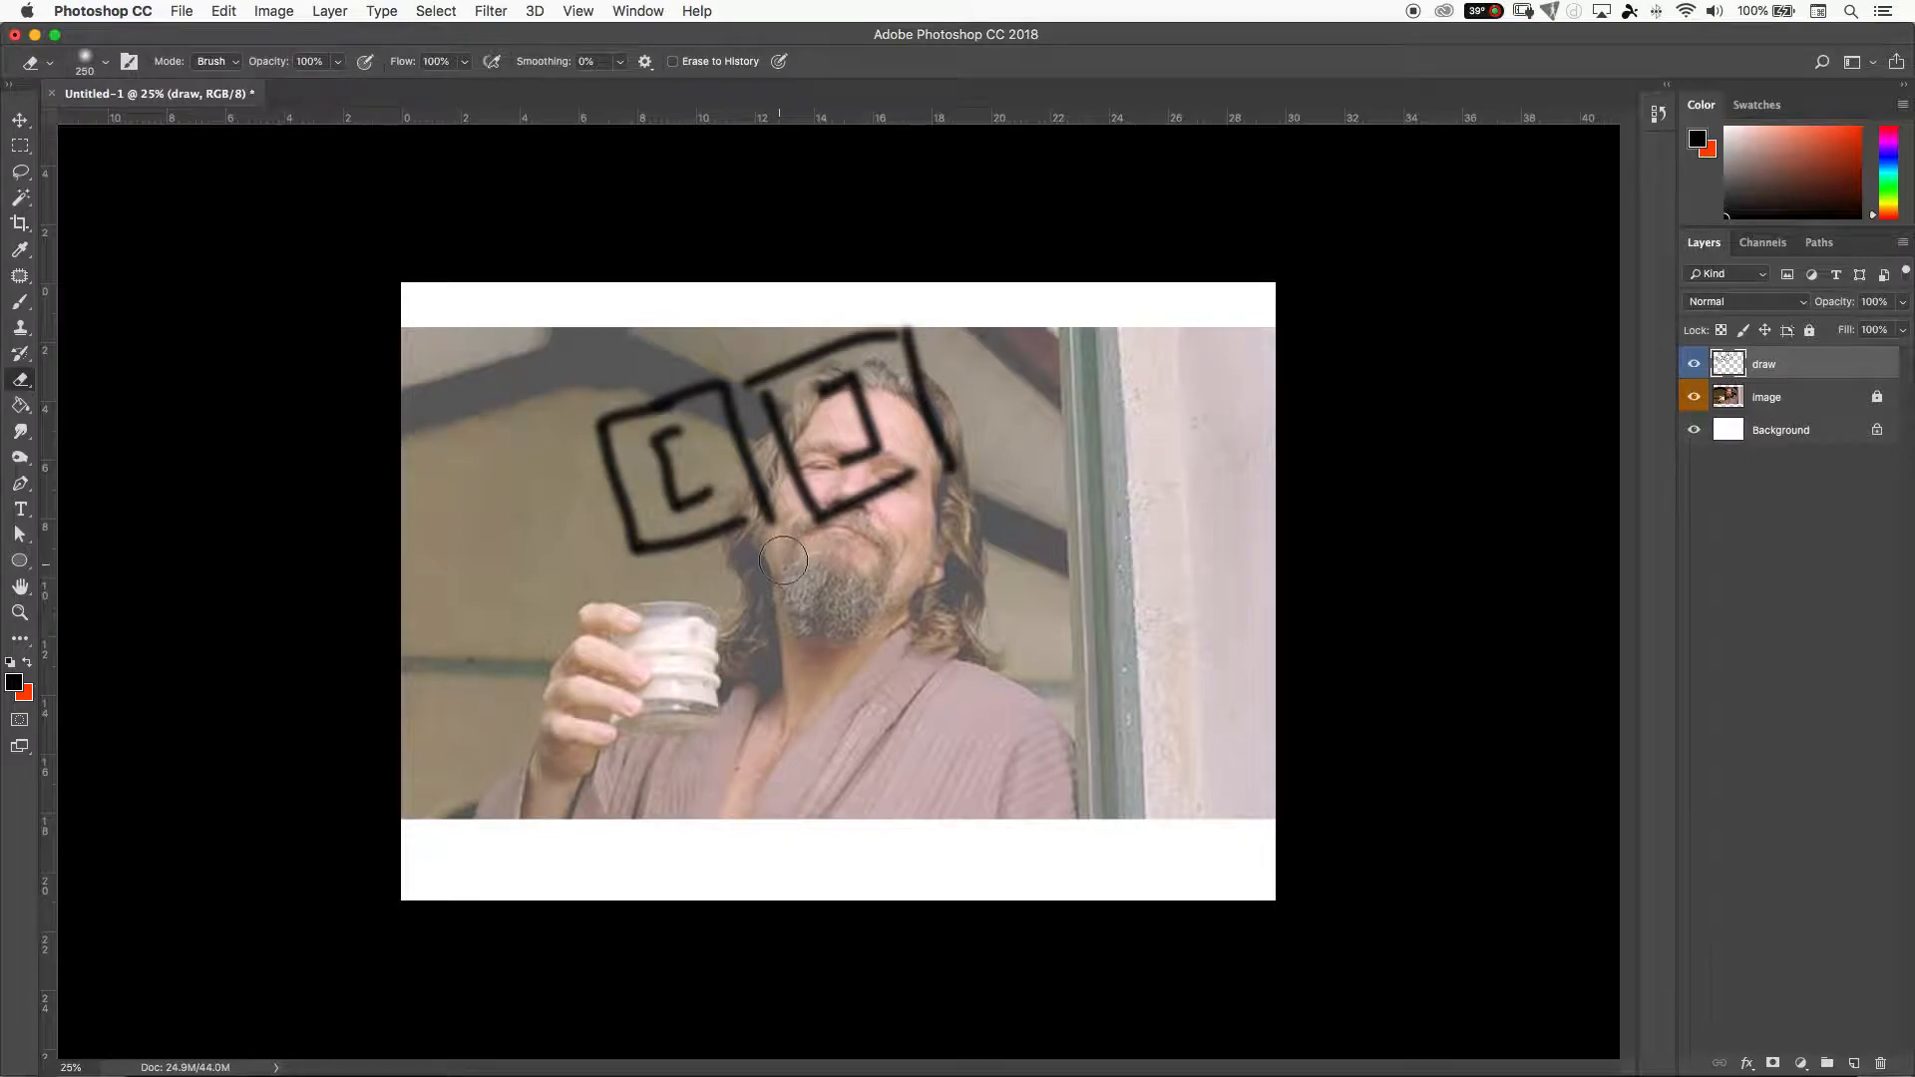
Step: Reduce the eraser size to 80 px
key("bracketleft")
key("bracketleft")
key("bracketleft")
key("bracketleft")
key("bracketleft")
key("bracketleft")
key("bracketleft")
Step: Make orange-red the foreground color and brush a minus sign beside the [ key and a plus sign beside the ] key
key("x")
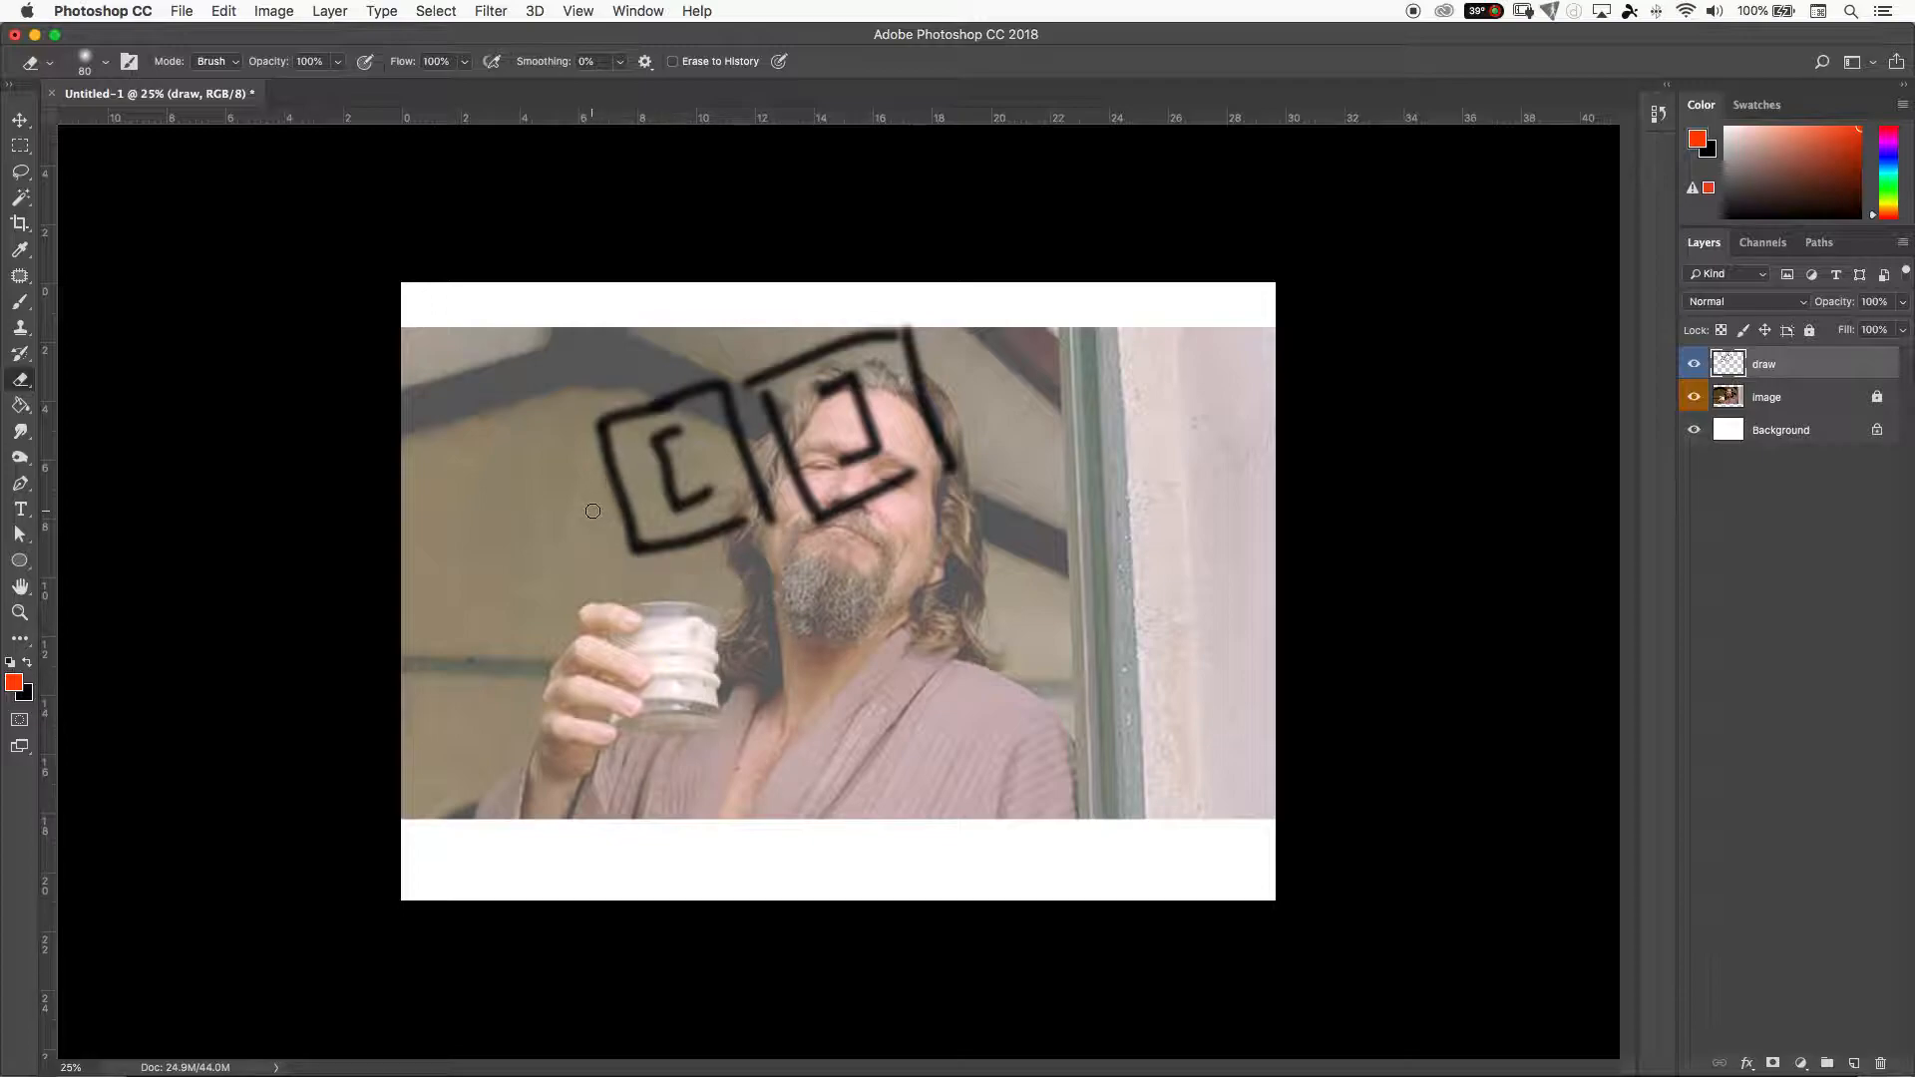
key("b")
left_click_drag(584, 485, 538, 502)
mouse_move(947, 403)
left_mouse_down()
mouse_move(1000, 373)
mouse_move(985, 454)
left_mouse_up()
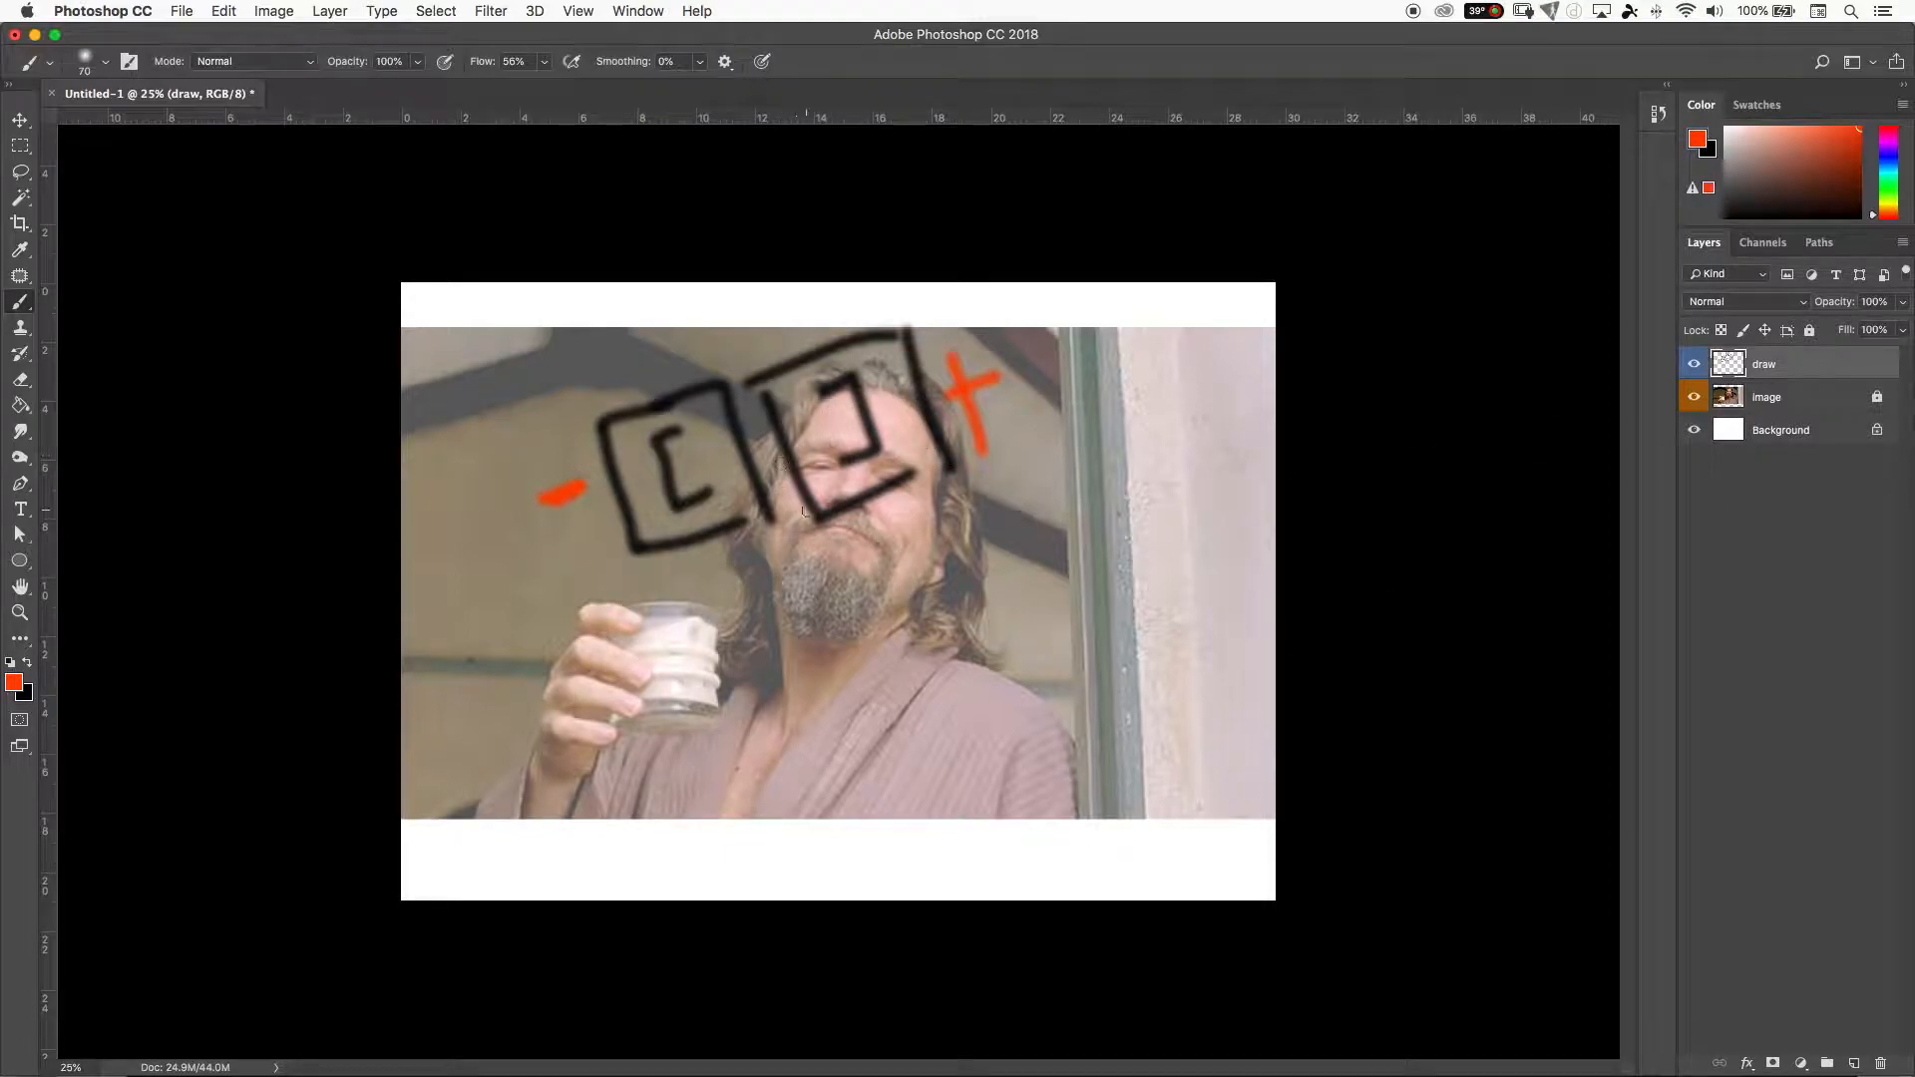
Step: Enlarge the brush greatly and paint a broad orange-red stroke over the man's face and the sketched ] key
key("]")
key("]")
key("]")
key("]")
key("]")
key("]")
key("]")
key("]")
key("]")
key("]")
key("]")
key("]")
key("]")
key("]")
key("]")
key("]")
key("]")
mouse_move(1014, 359)
left_mouse_down()
mouse_move(727, 504)
mouse_move(912, 429)
left_mouse_up()
Step: Reduce the brush size to 900 px
key("[")
key("[")
key("[")
key("[")
key("[")
key("[")
key("[")
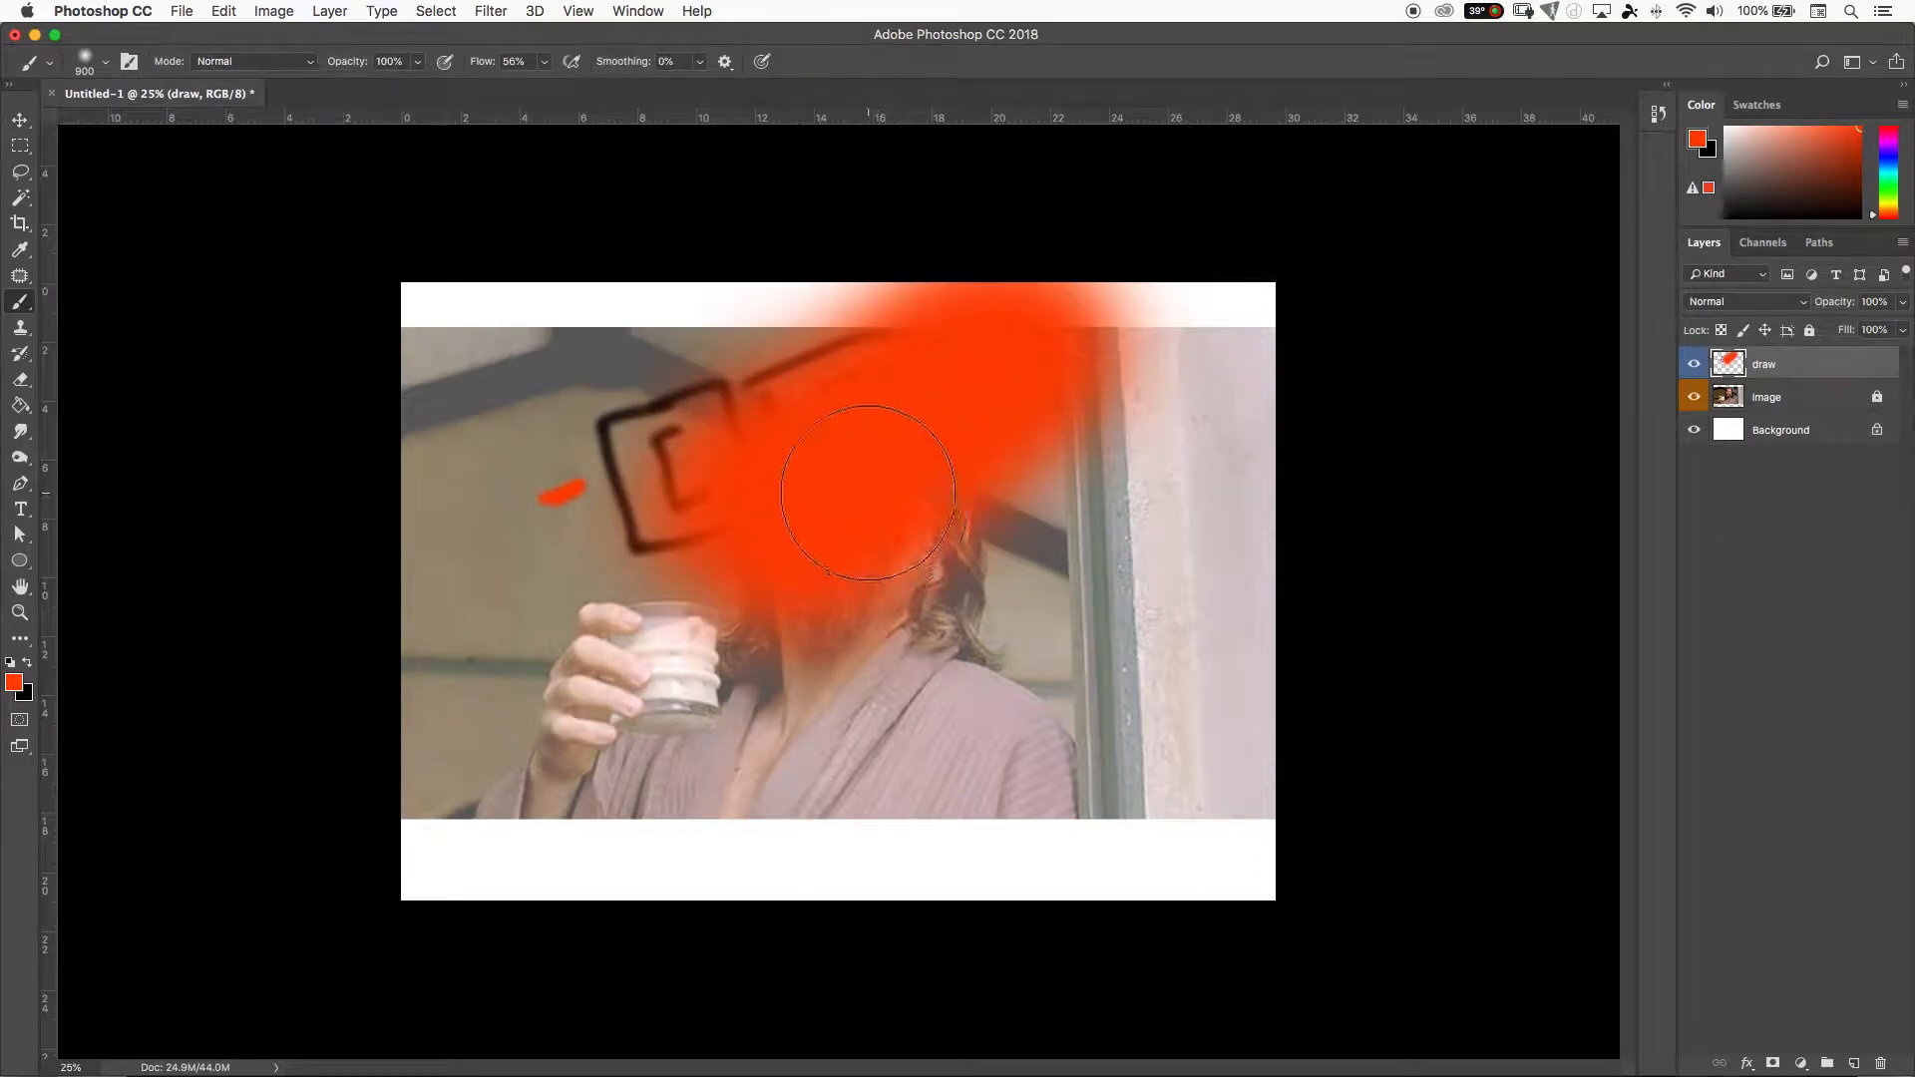
Step: Enlarge the eraser to 1300 px and erase all the brush marks on the draw layer
key("e")
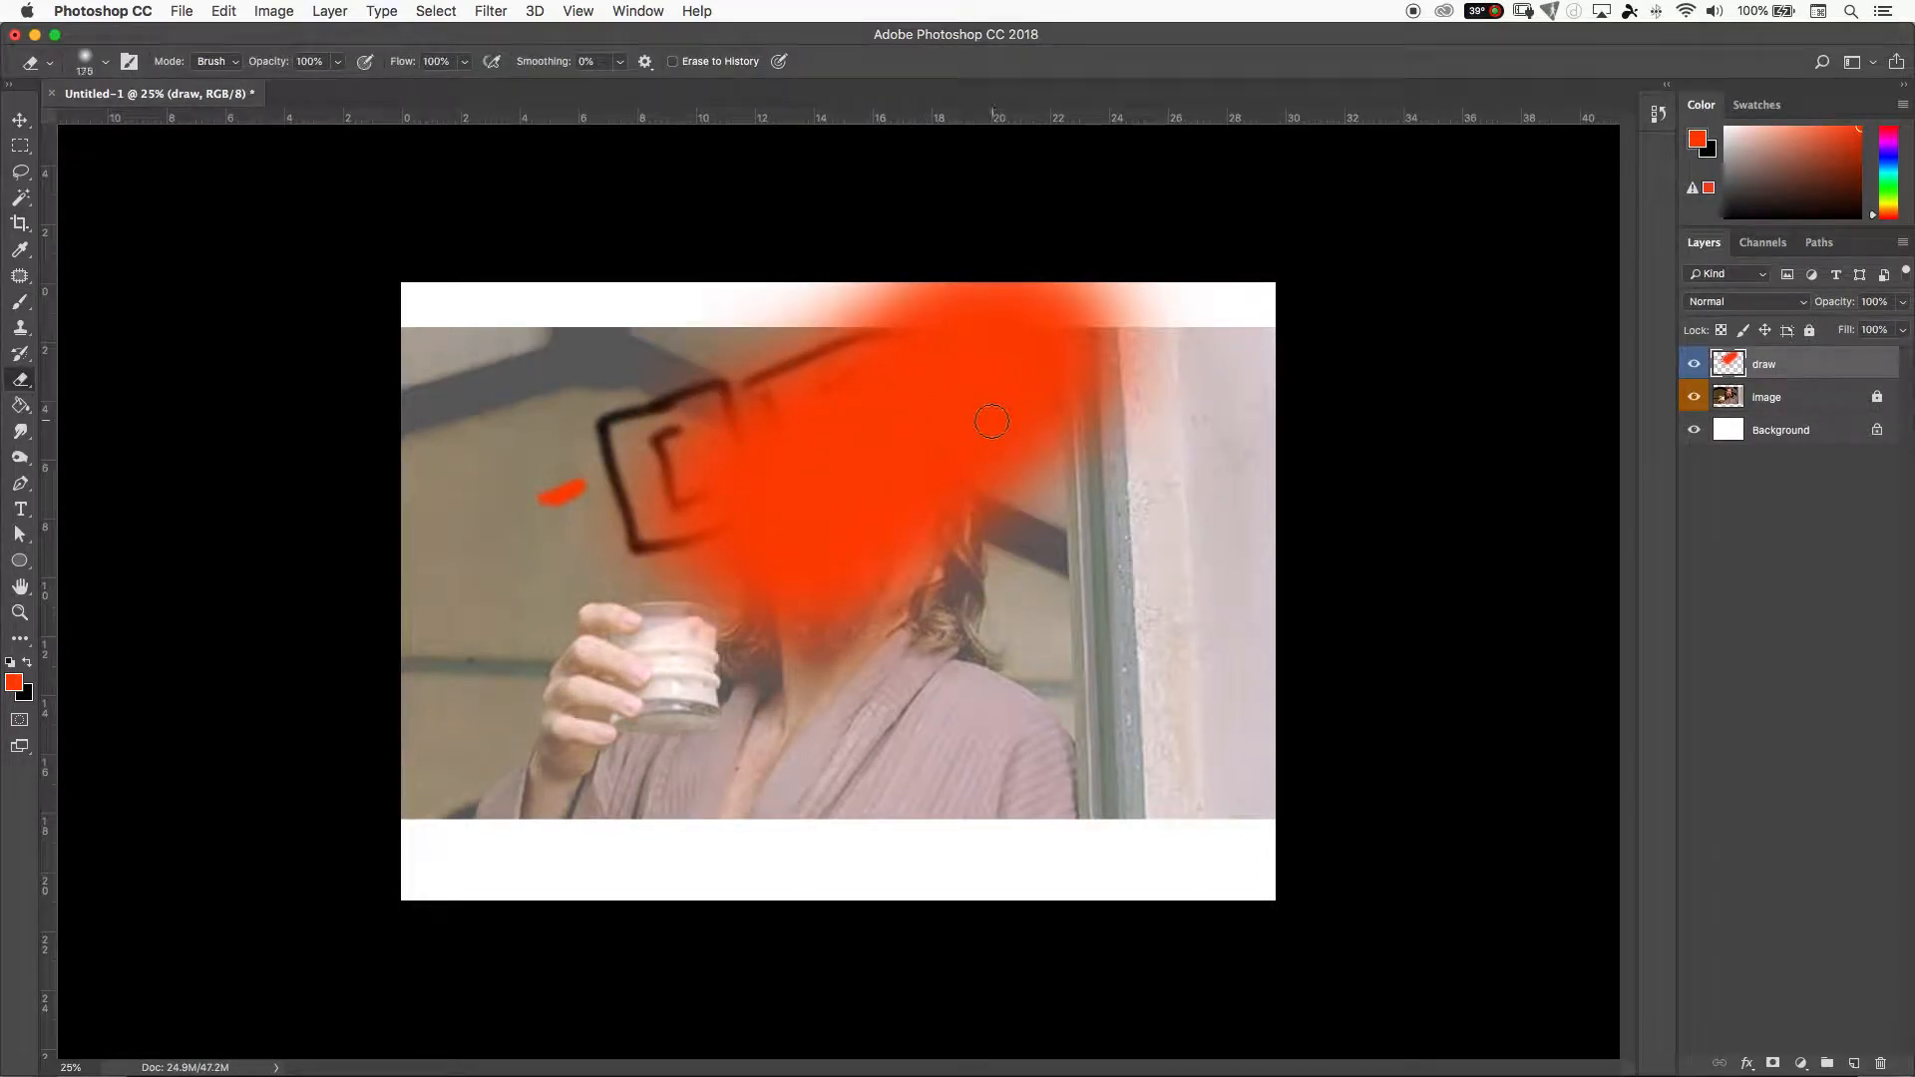
key("]")
key("]")
key("]")
key("]")
key("]")
key("]")
key("]")
key("]")
mouse_move(1090, 320)
left_mouse_down()
mouse_move(803, 577)
mouse_move(1016, 370)
mouse_move(937, 341)
mouse_move(716, 368)
mouse_move(728, 308)
mouse_move(870, 323)
mouse_move(558, 383)
mouse_move(671, 386)
mouse_move(580, 469)
mouse_move(874, 625)
mouse_move(861, 647)
mouse_move(655, 515)
mouse_move(492, 487)
left_mouse_up()
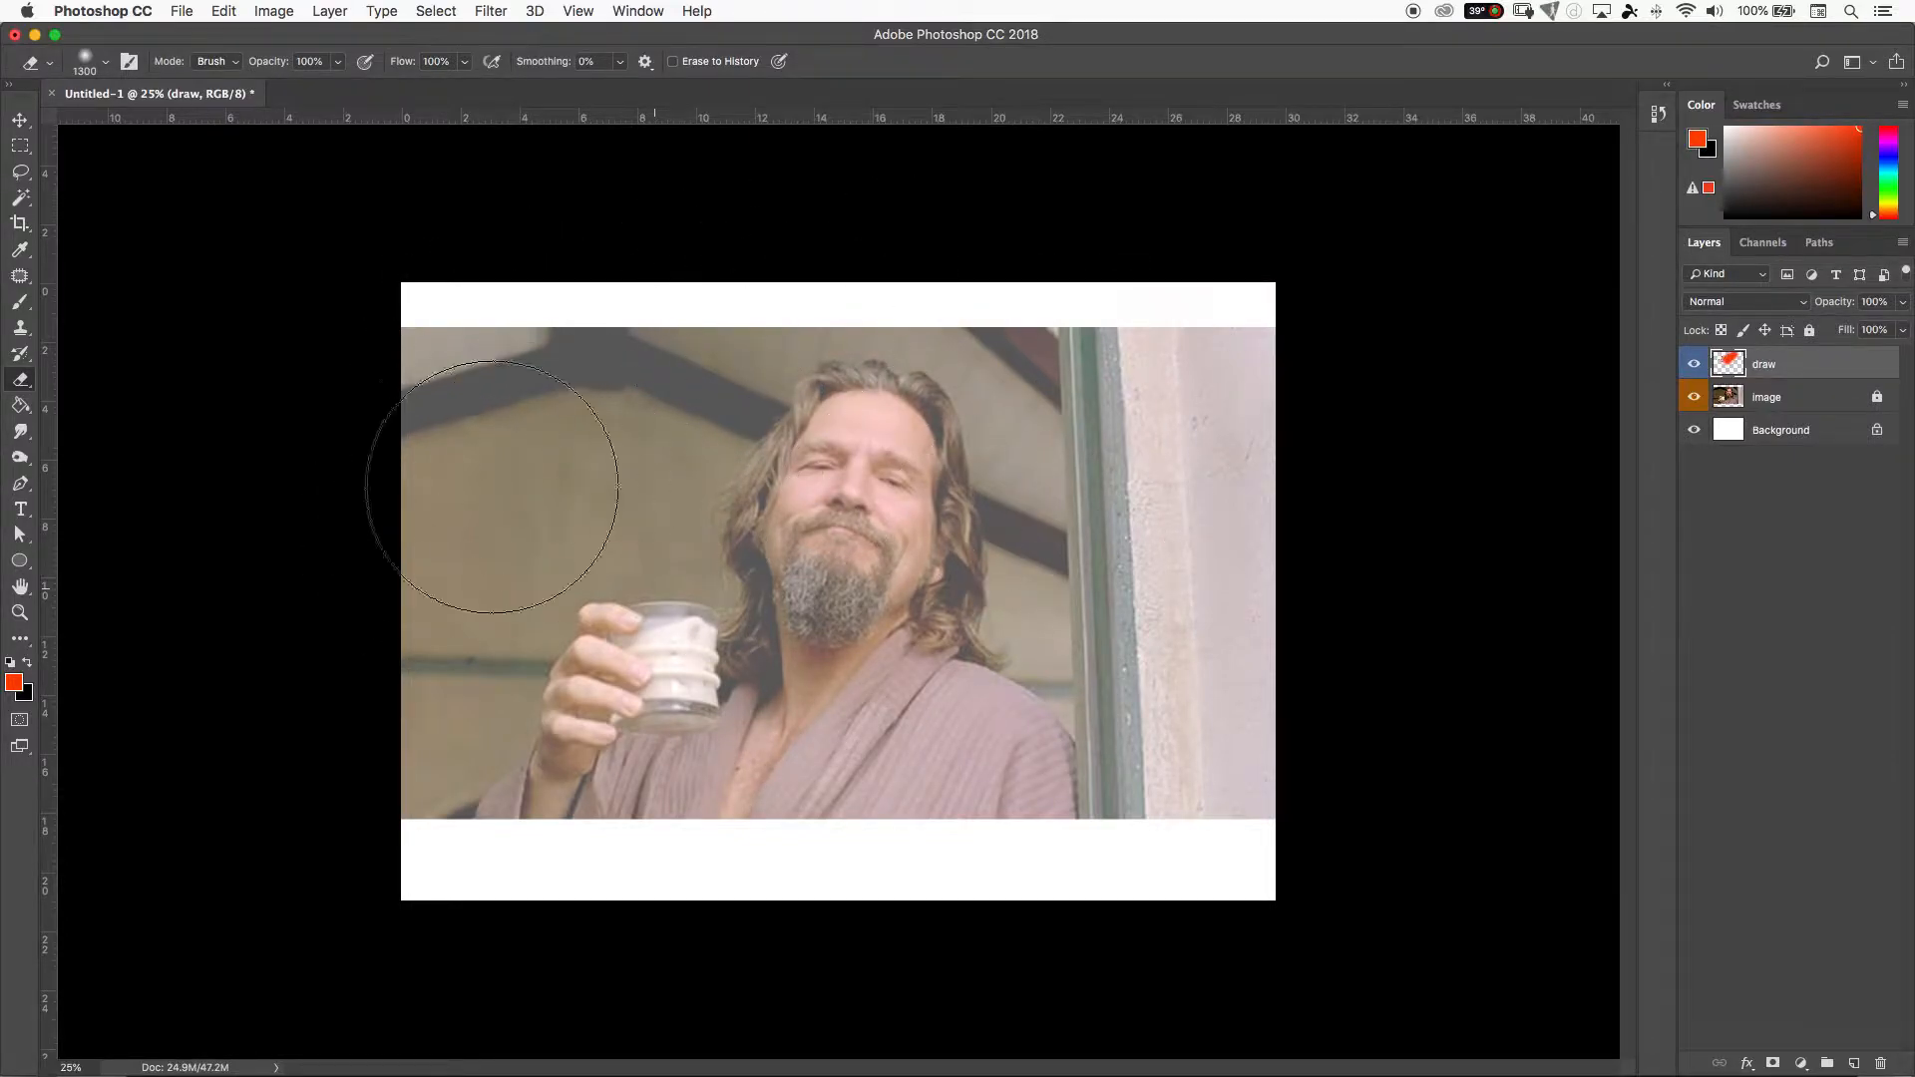
Step: Review the eraser tool variants and the brush presets available for the eraser
left_click(22, 382)
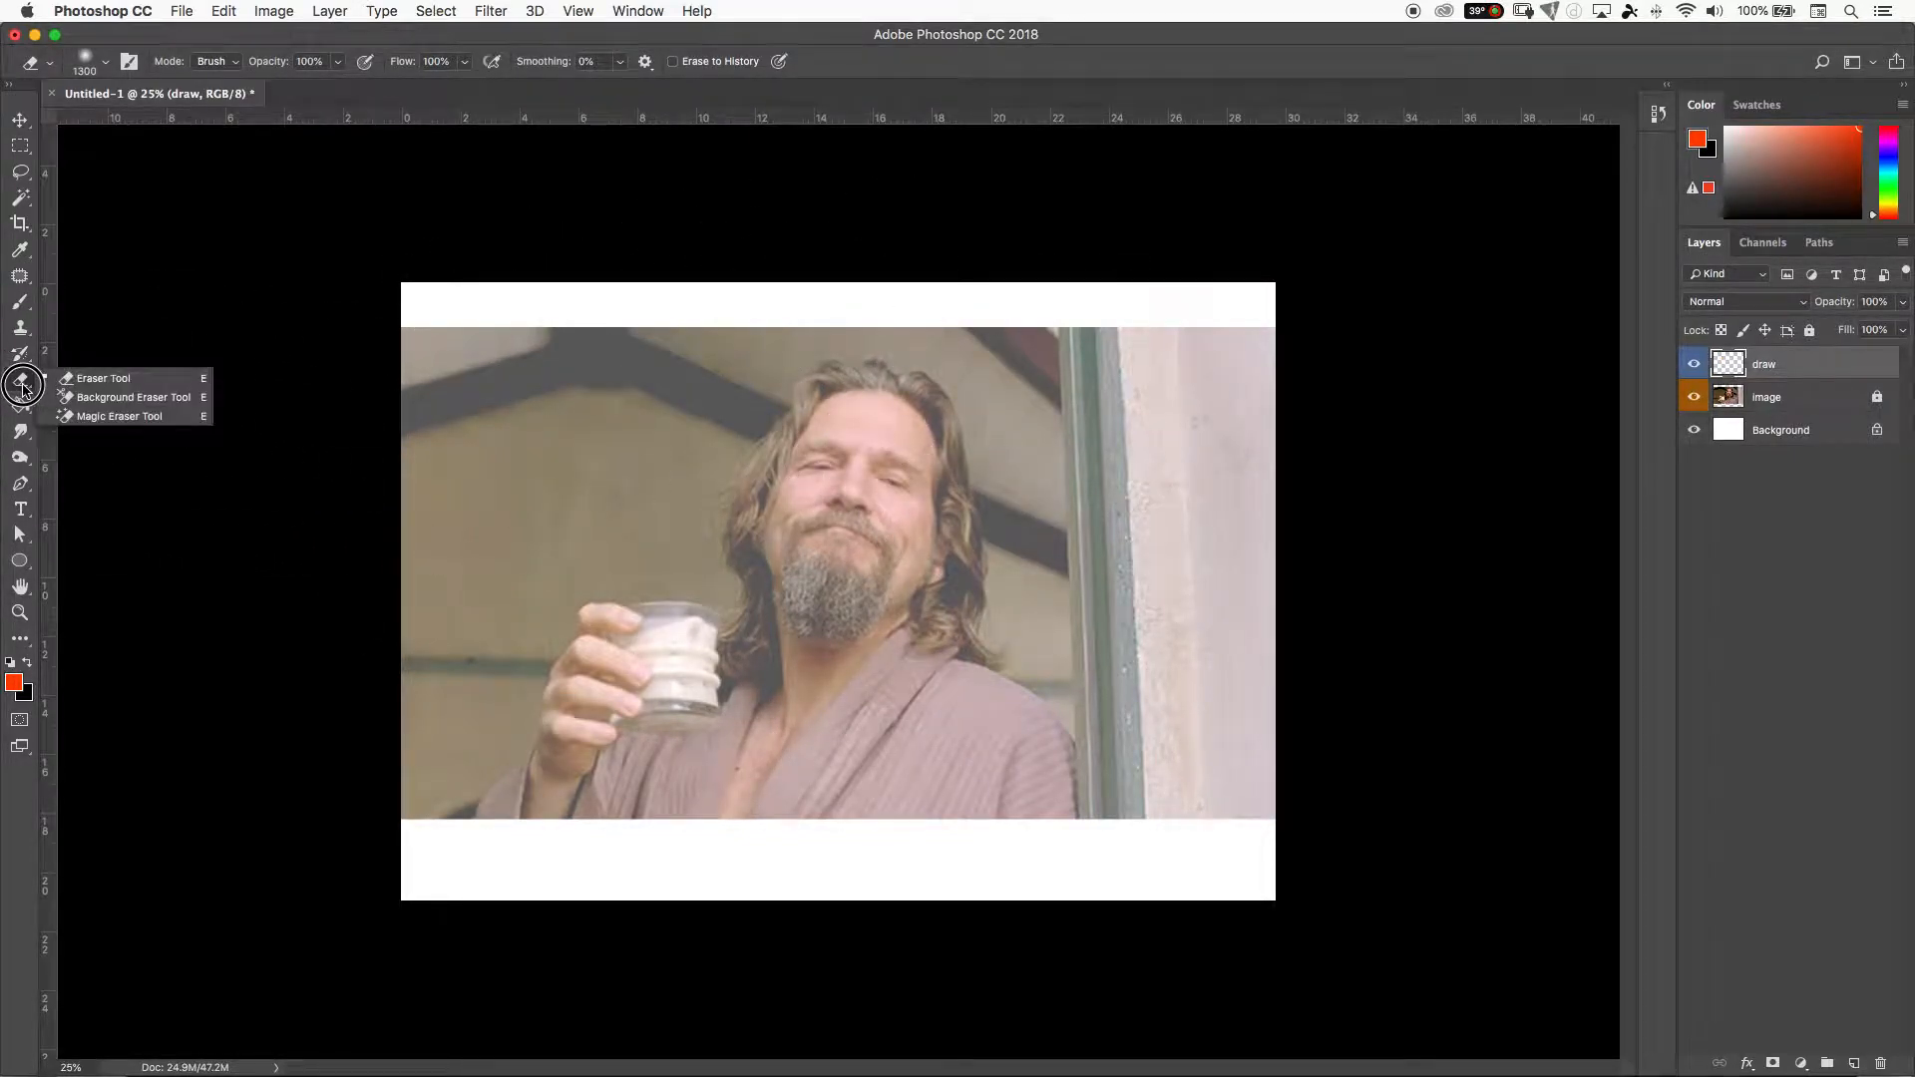
left_click(93, 387)
left_click(86, 62)
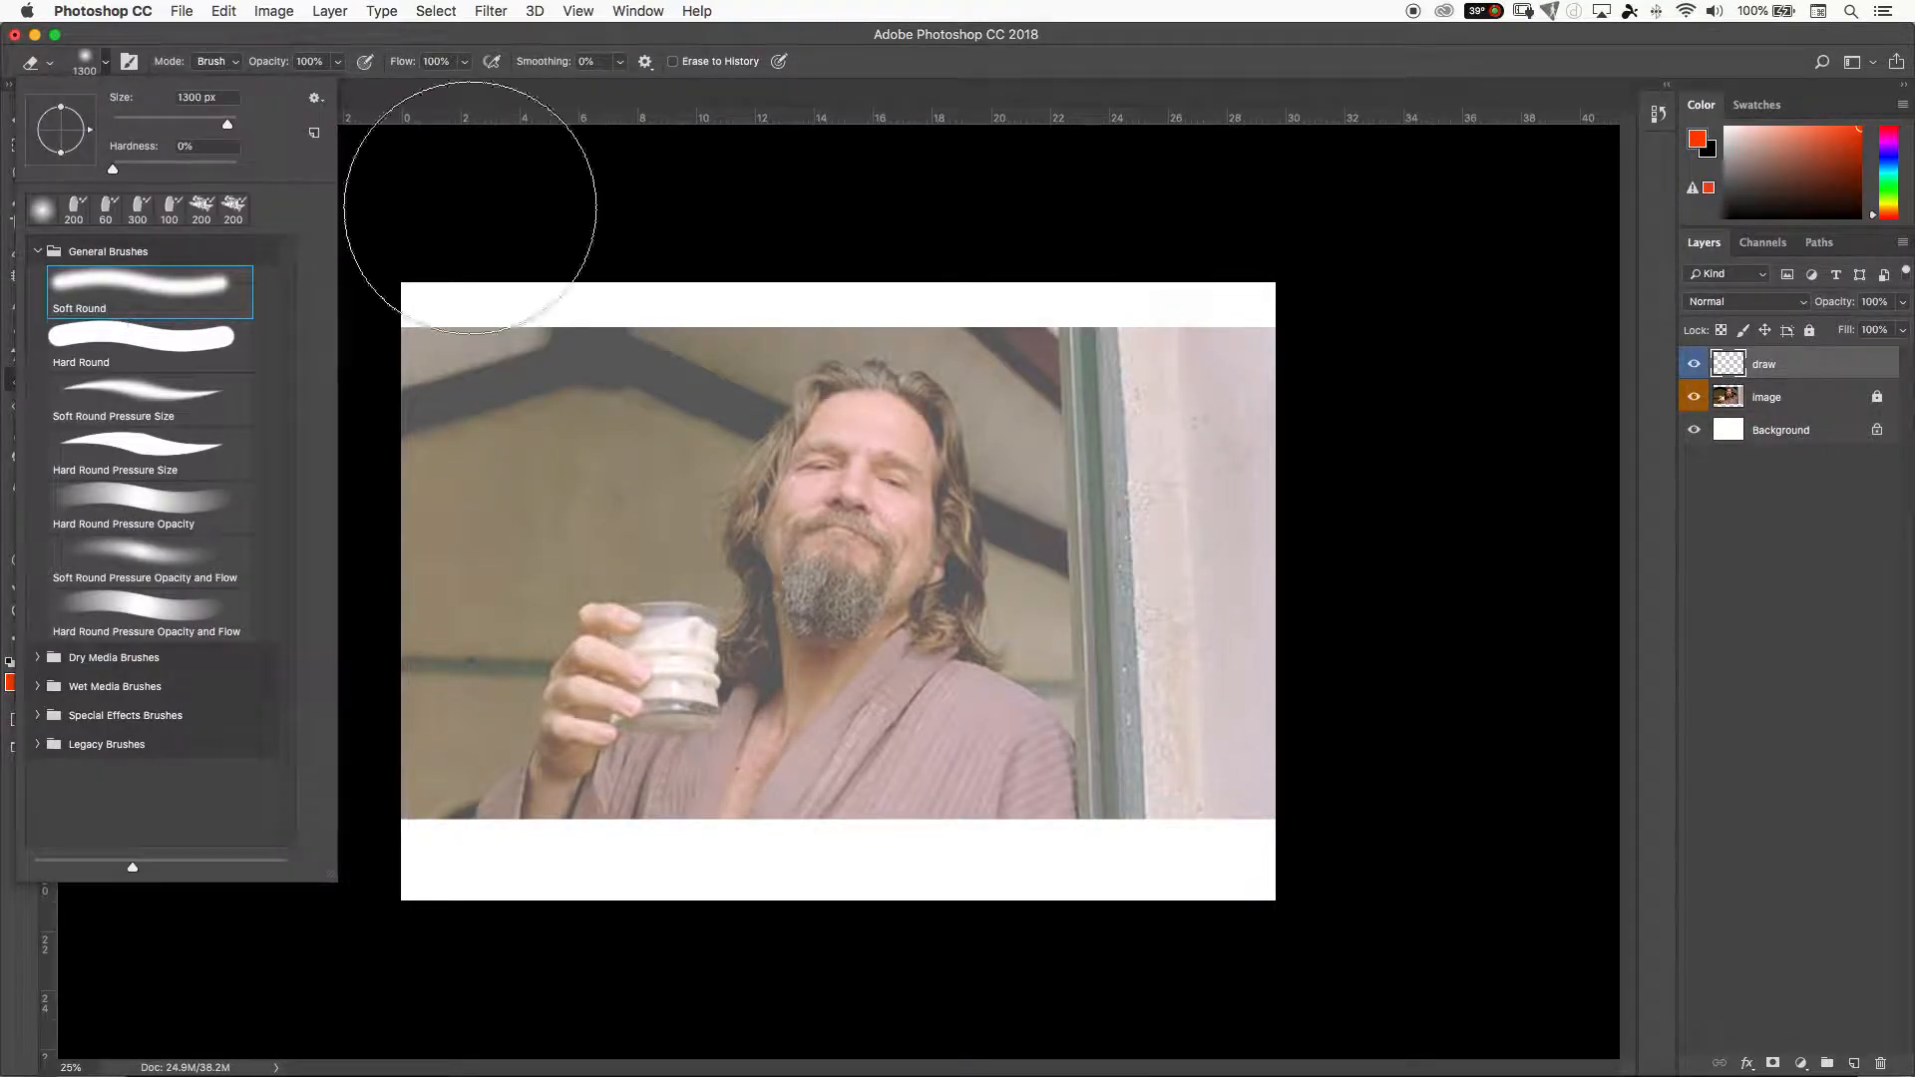
left_click(937, 55)
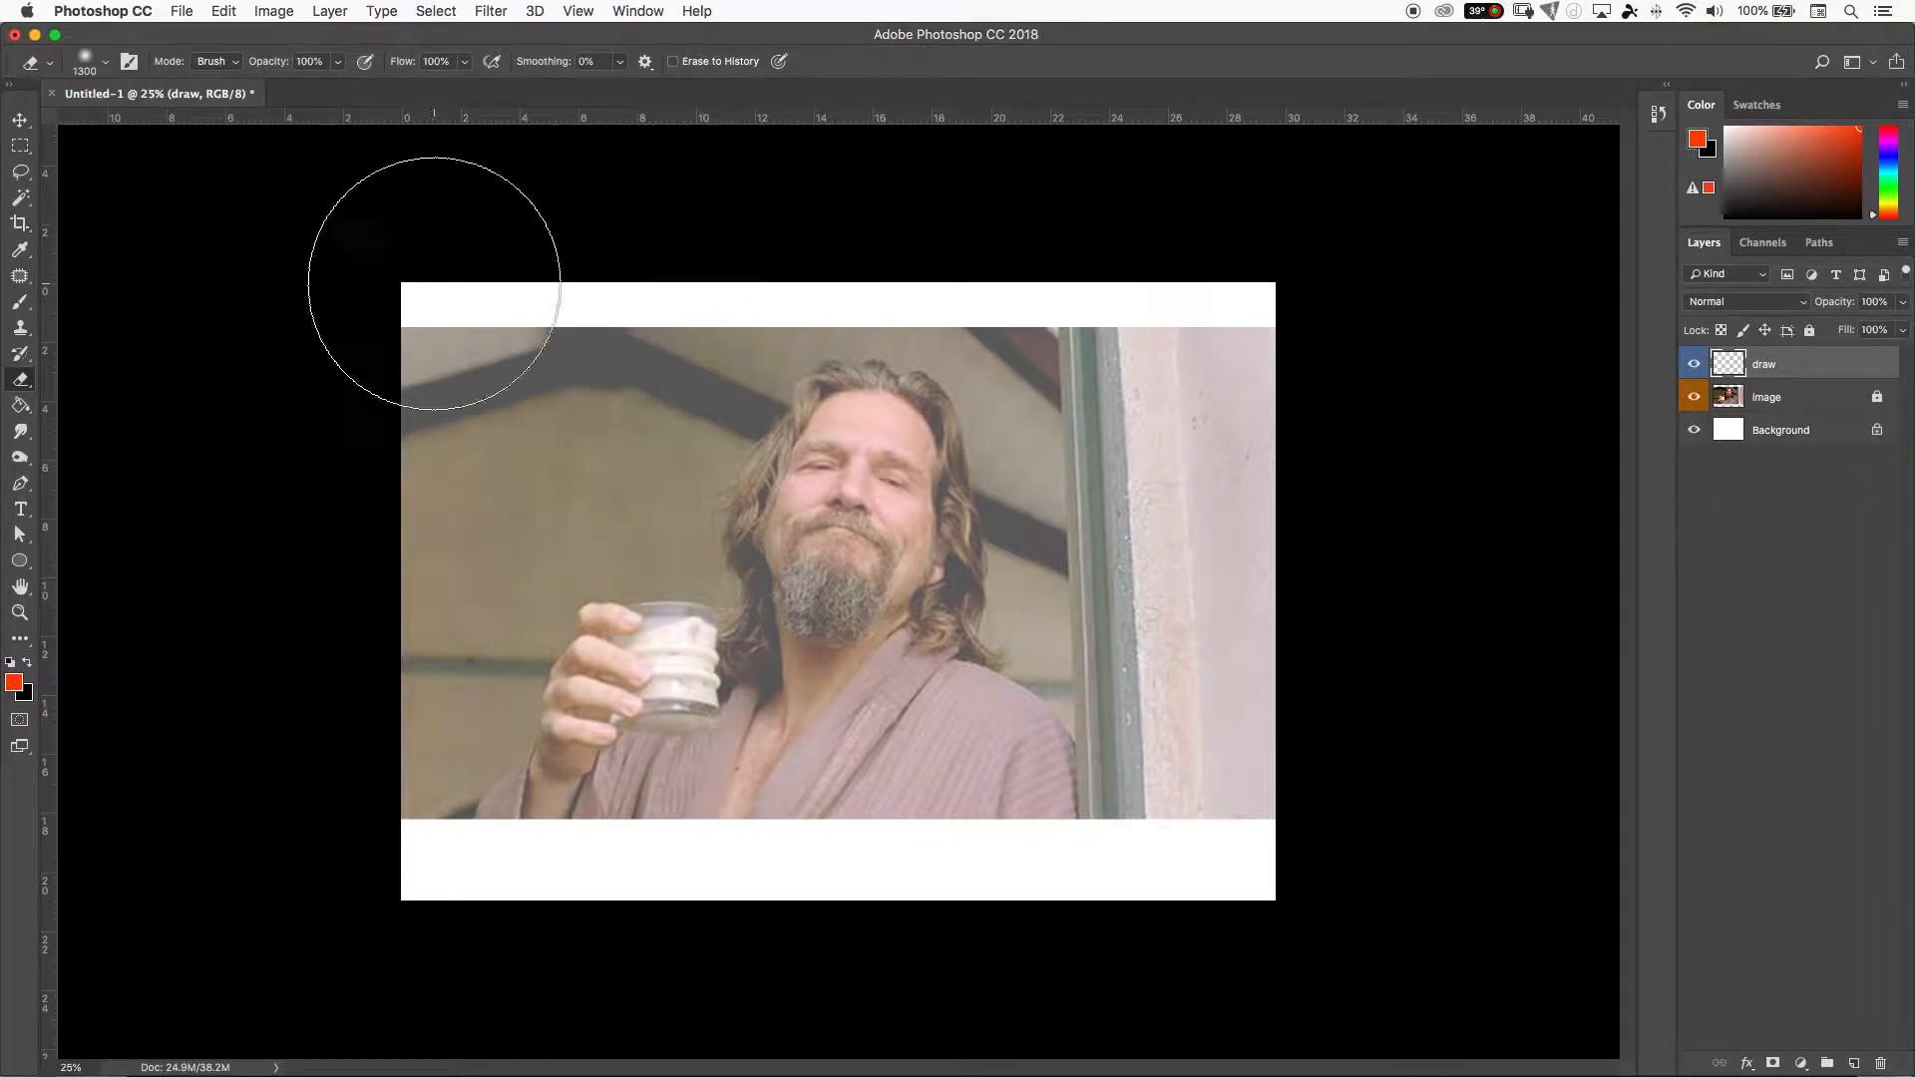
Step: Reduce the brush size to 250 px and swap the colors to make black the foreground
left_click(20, 305)
key("bracketleft")
key("bracketleft")
key("bracketleft")
key("bracketleft")
key("bracketleft")
key("bracketleft")
key("bracketleft")
key("x")
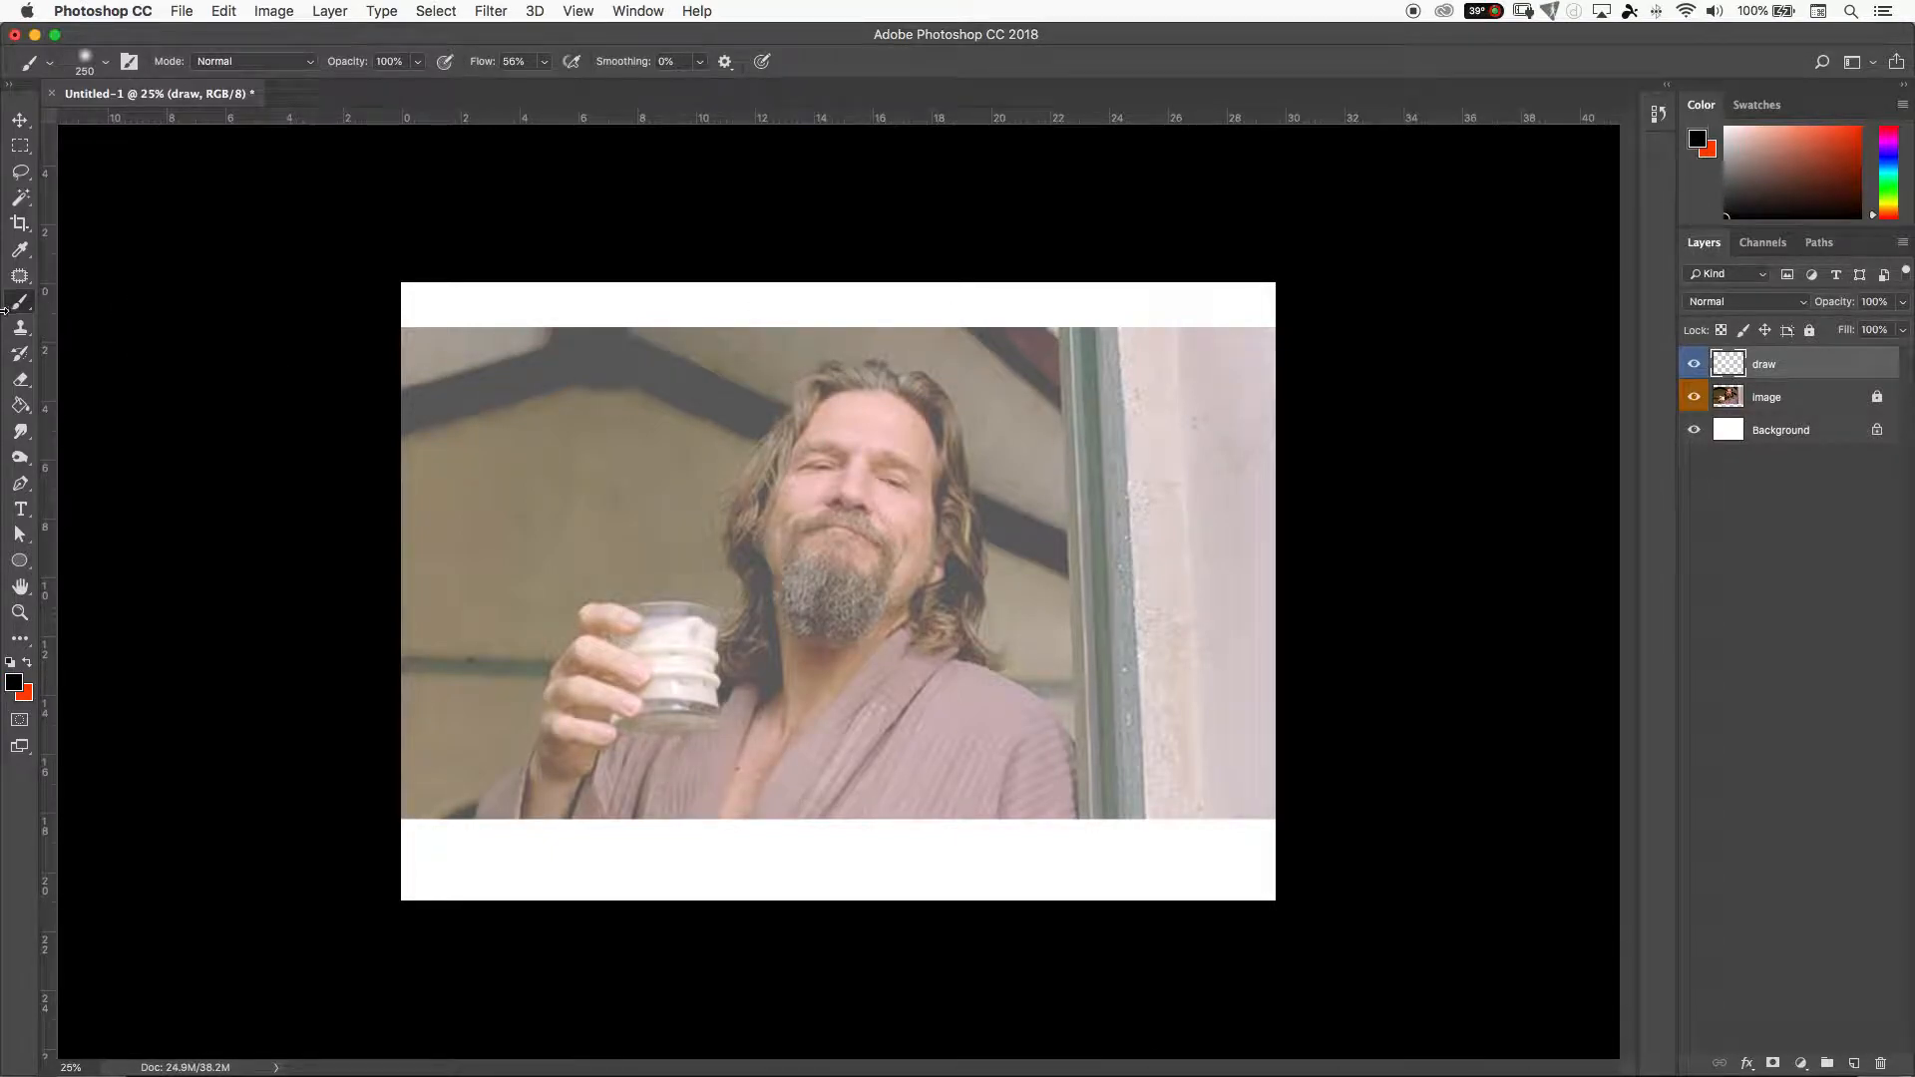
Step: Review the brush tool variants and presets, and try a diagonal black stroke across the man's face, undoing it
left_click(21, 310)
left_click(156, 295)
left_click(86, 64)
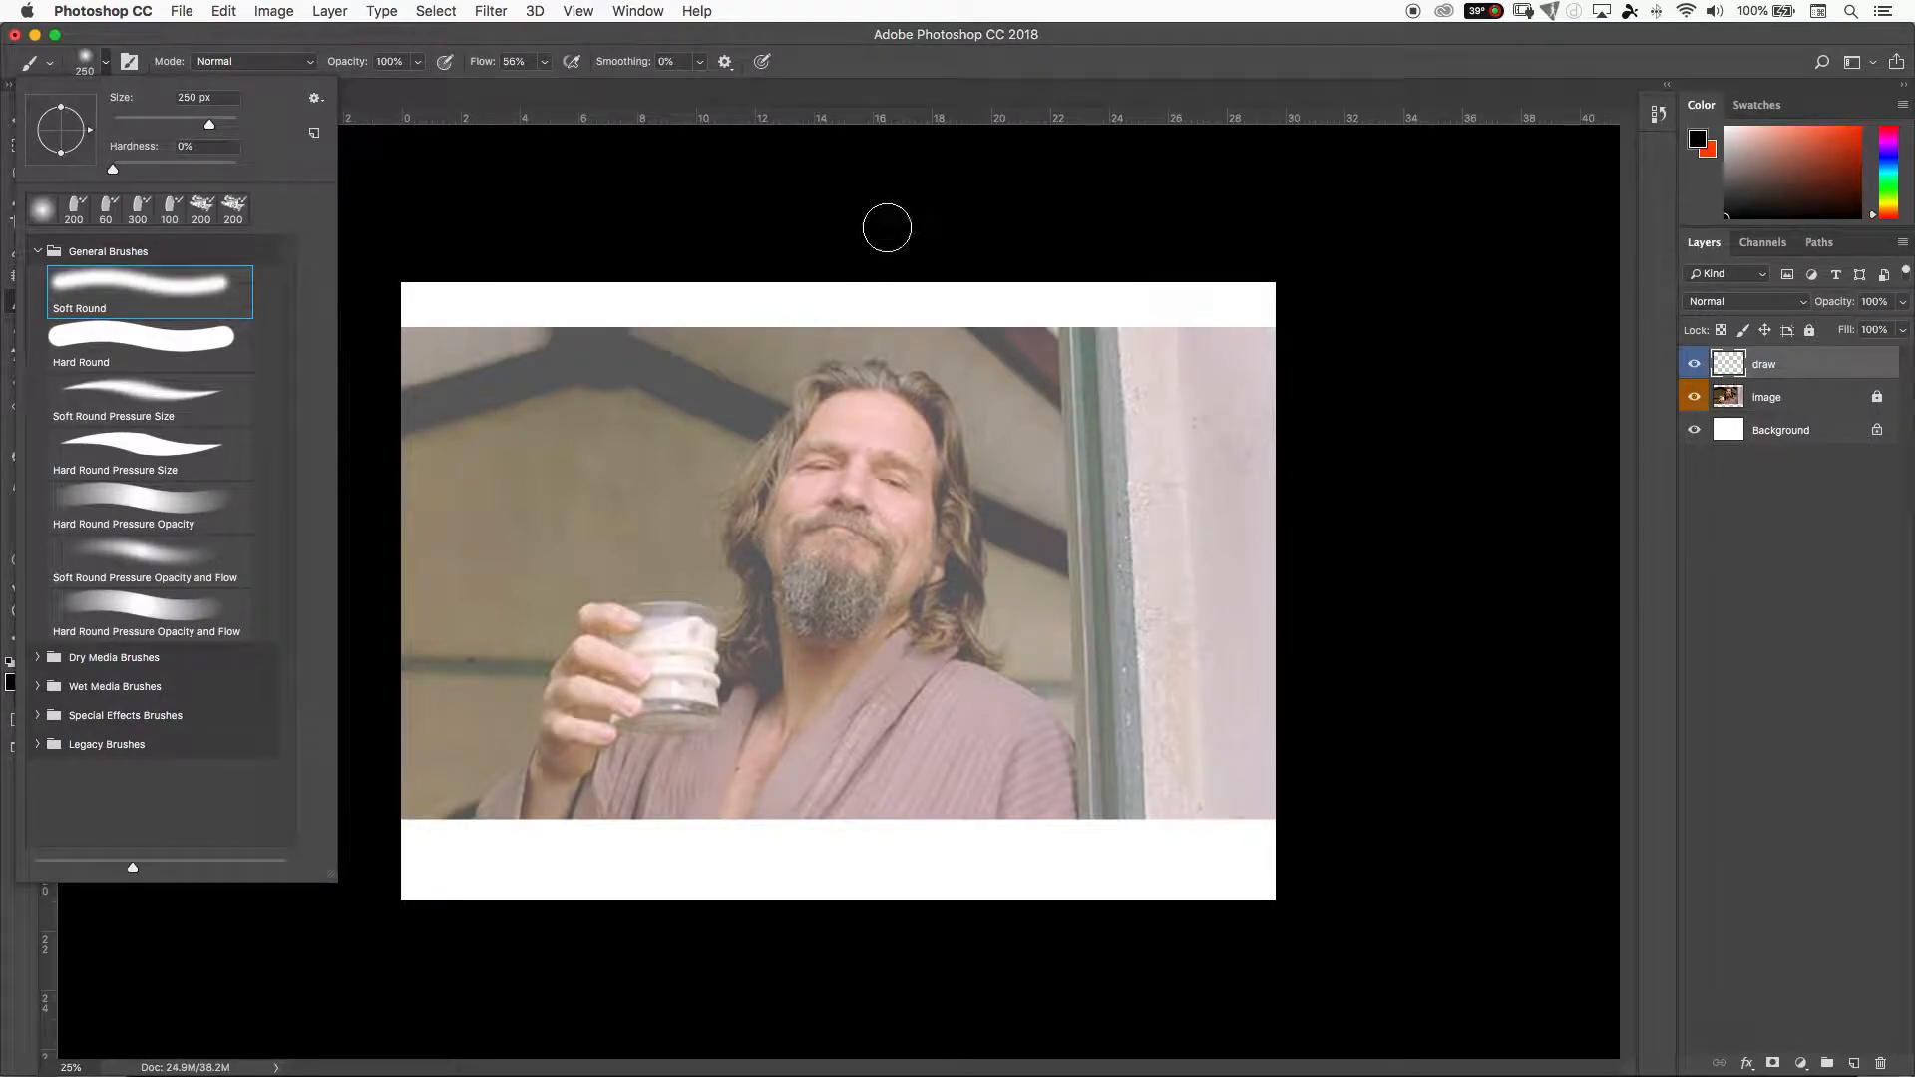
key("Escape")
mouse_move(1404, 319)
left_mouse_down()
mouse_move(951, 478)
mouse_move(475, 665)
mouse_move(137, 877)
left_mouse_up()
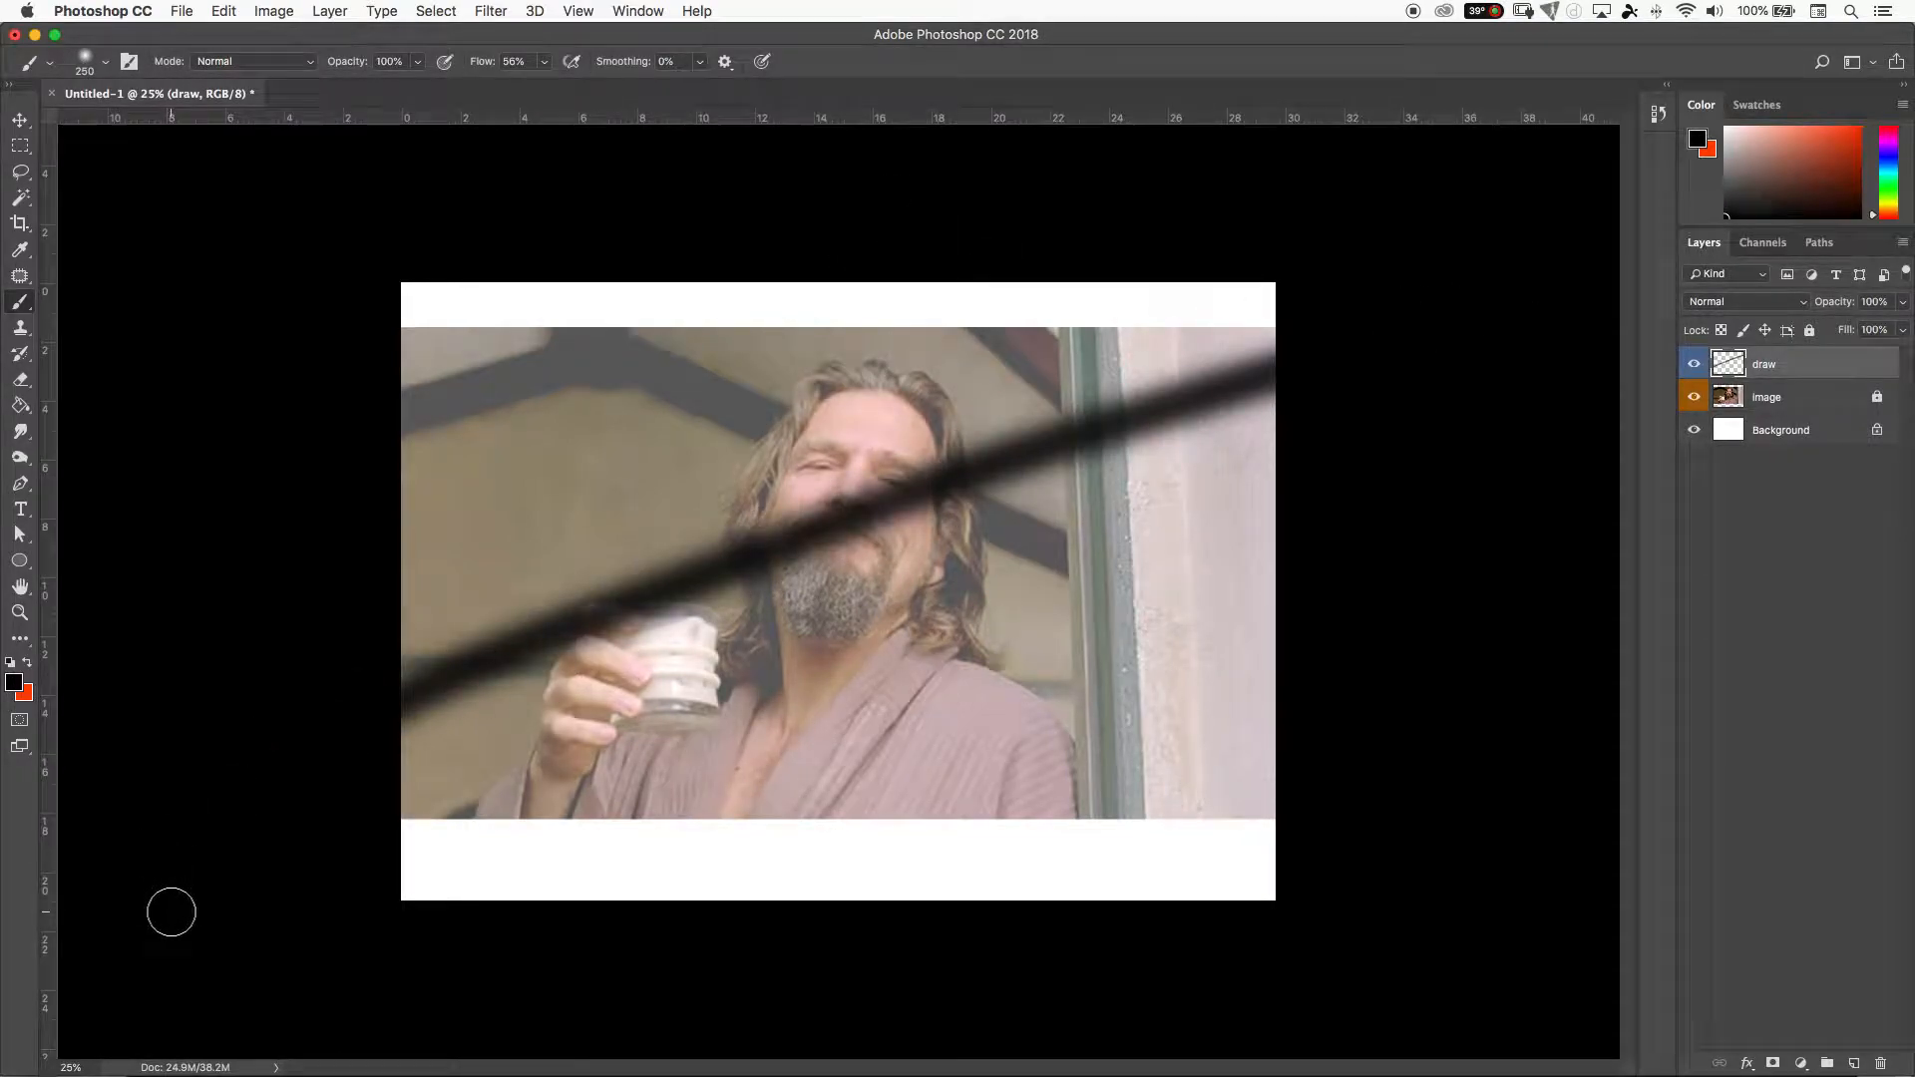
key("super+z")
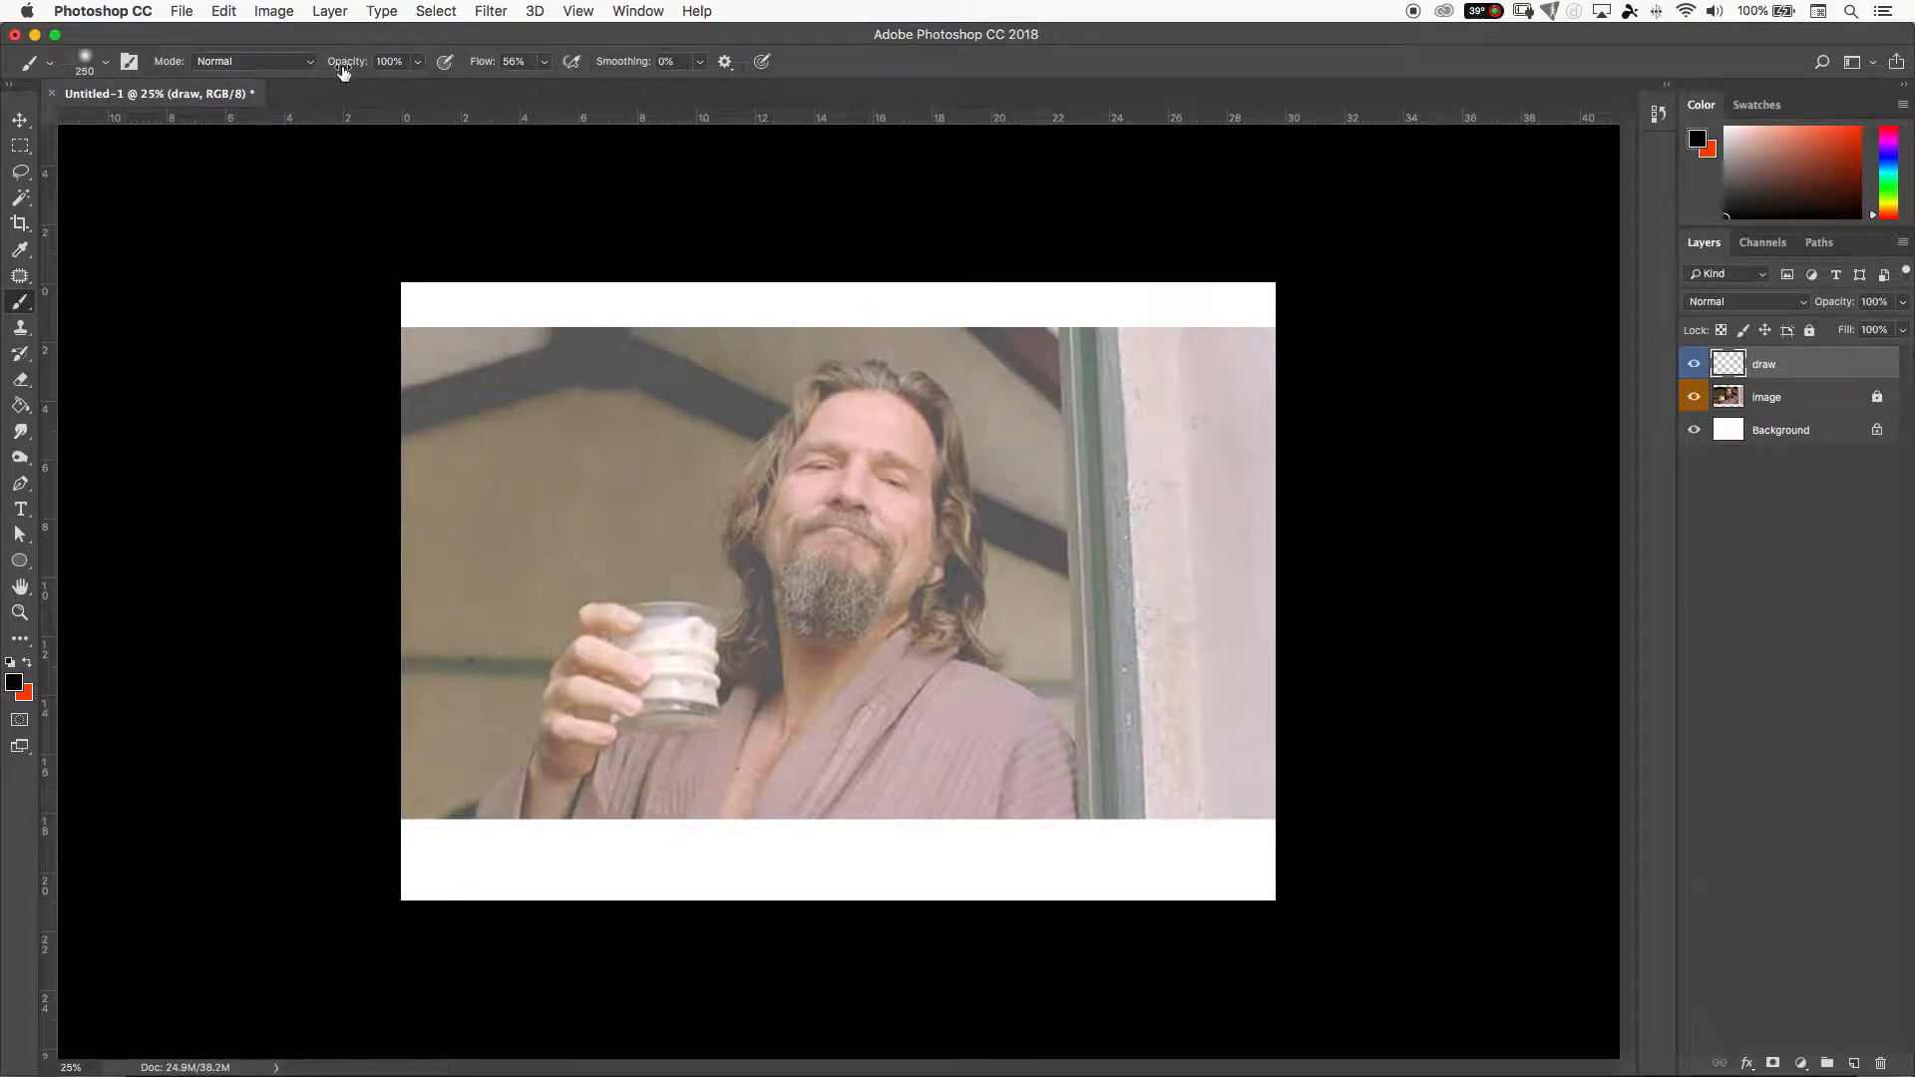
Step: Paint a roughly horizontal black stroke across the page at 47% brush opacity and hide the image layer
left_click_drag(355, 66, 284, 74)
left_click_drag(383, 485, 1327, 439)
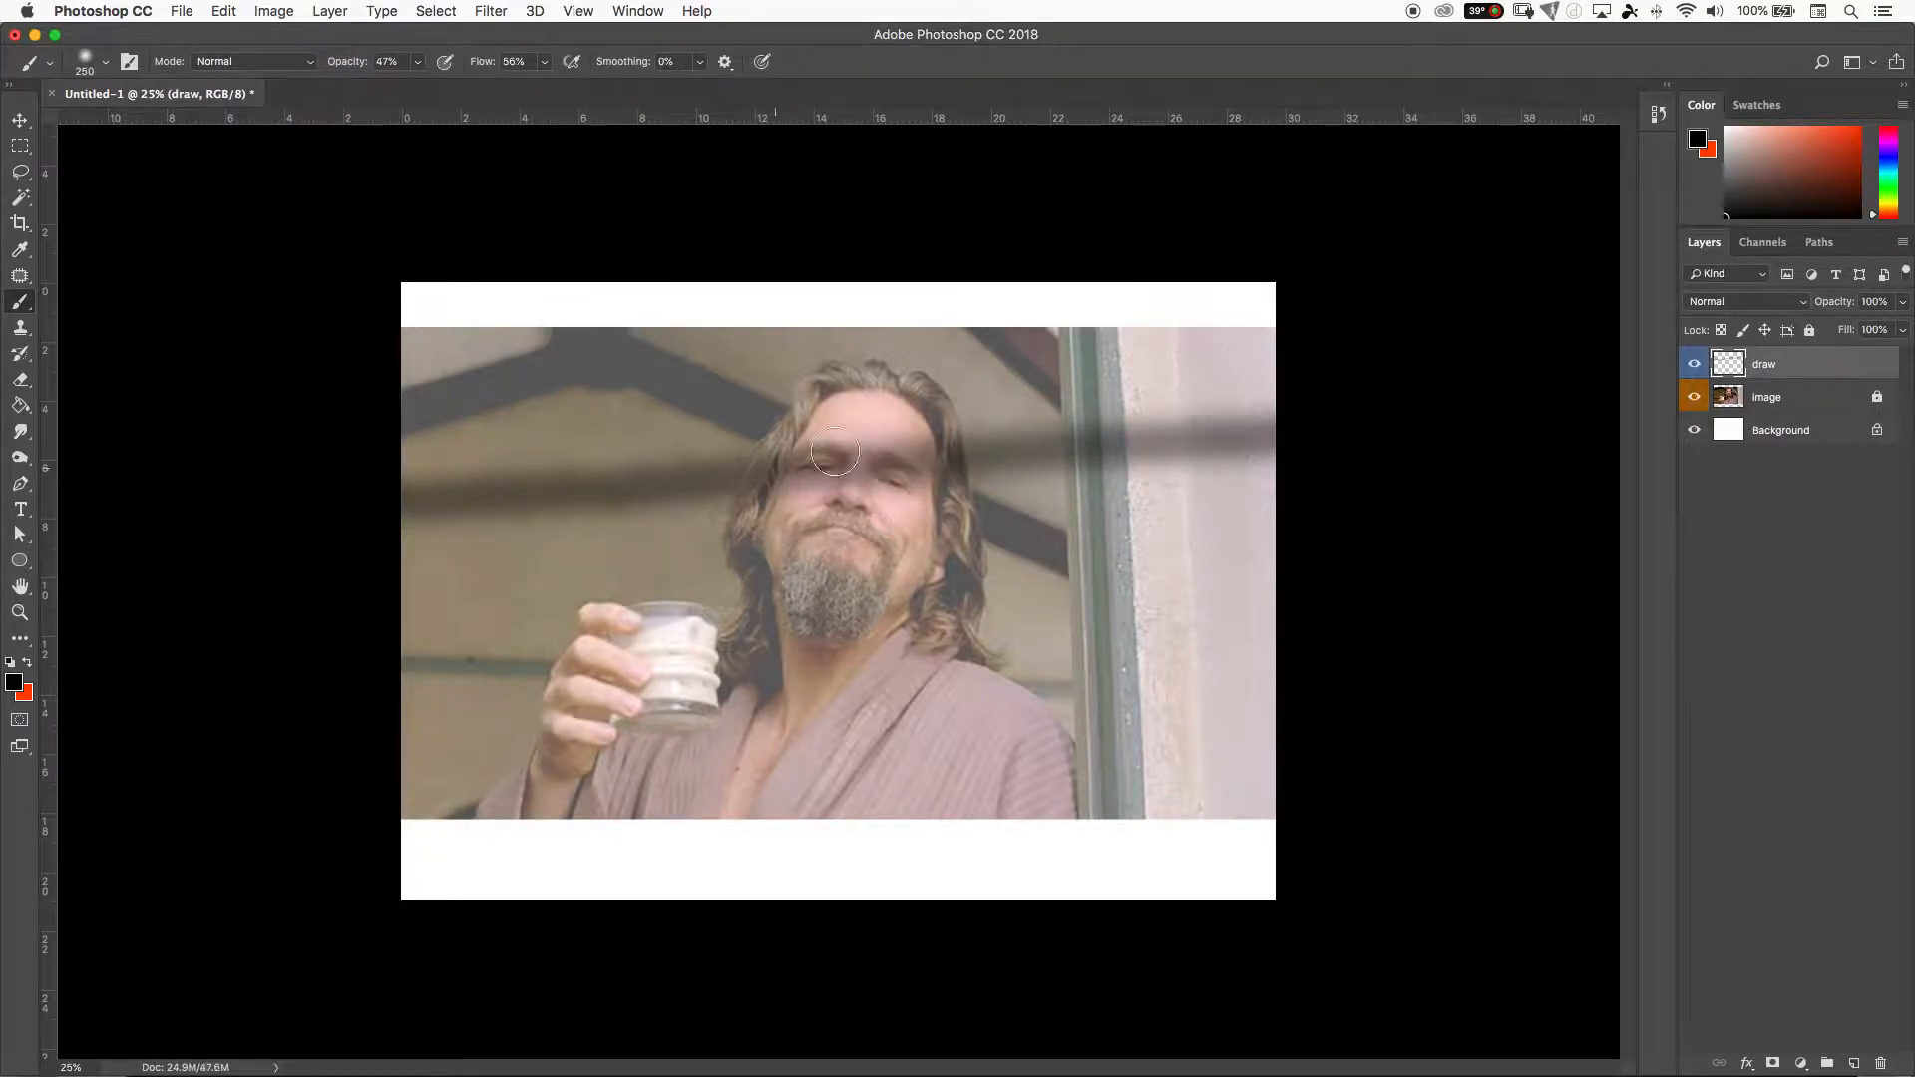
left_click(1694, 397)
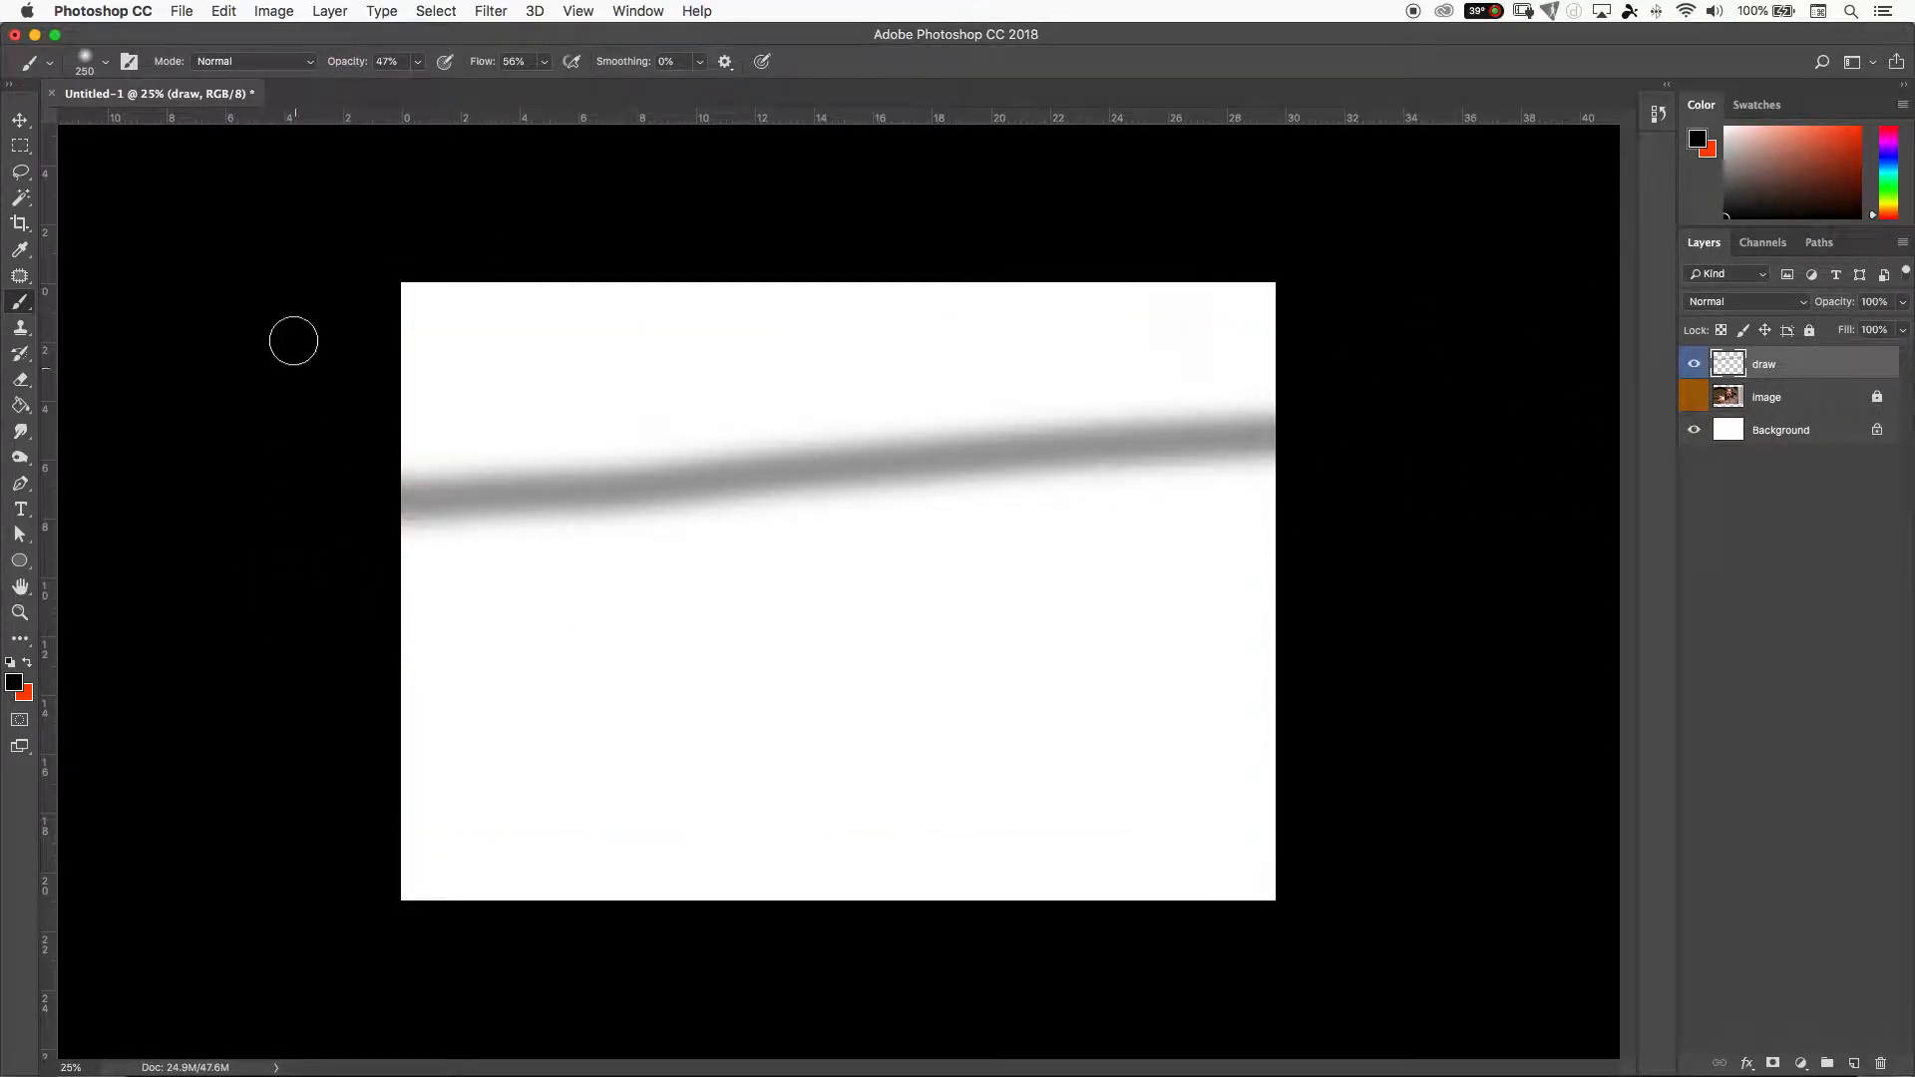
Step: Paint a comparison stroke below at 100% brush opacity and several overlapping strokes across the upper page at 45%
left_click_drag(335, 63, 593, 82)
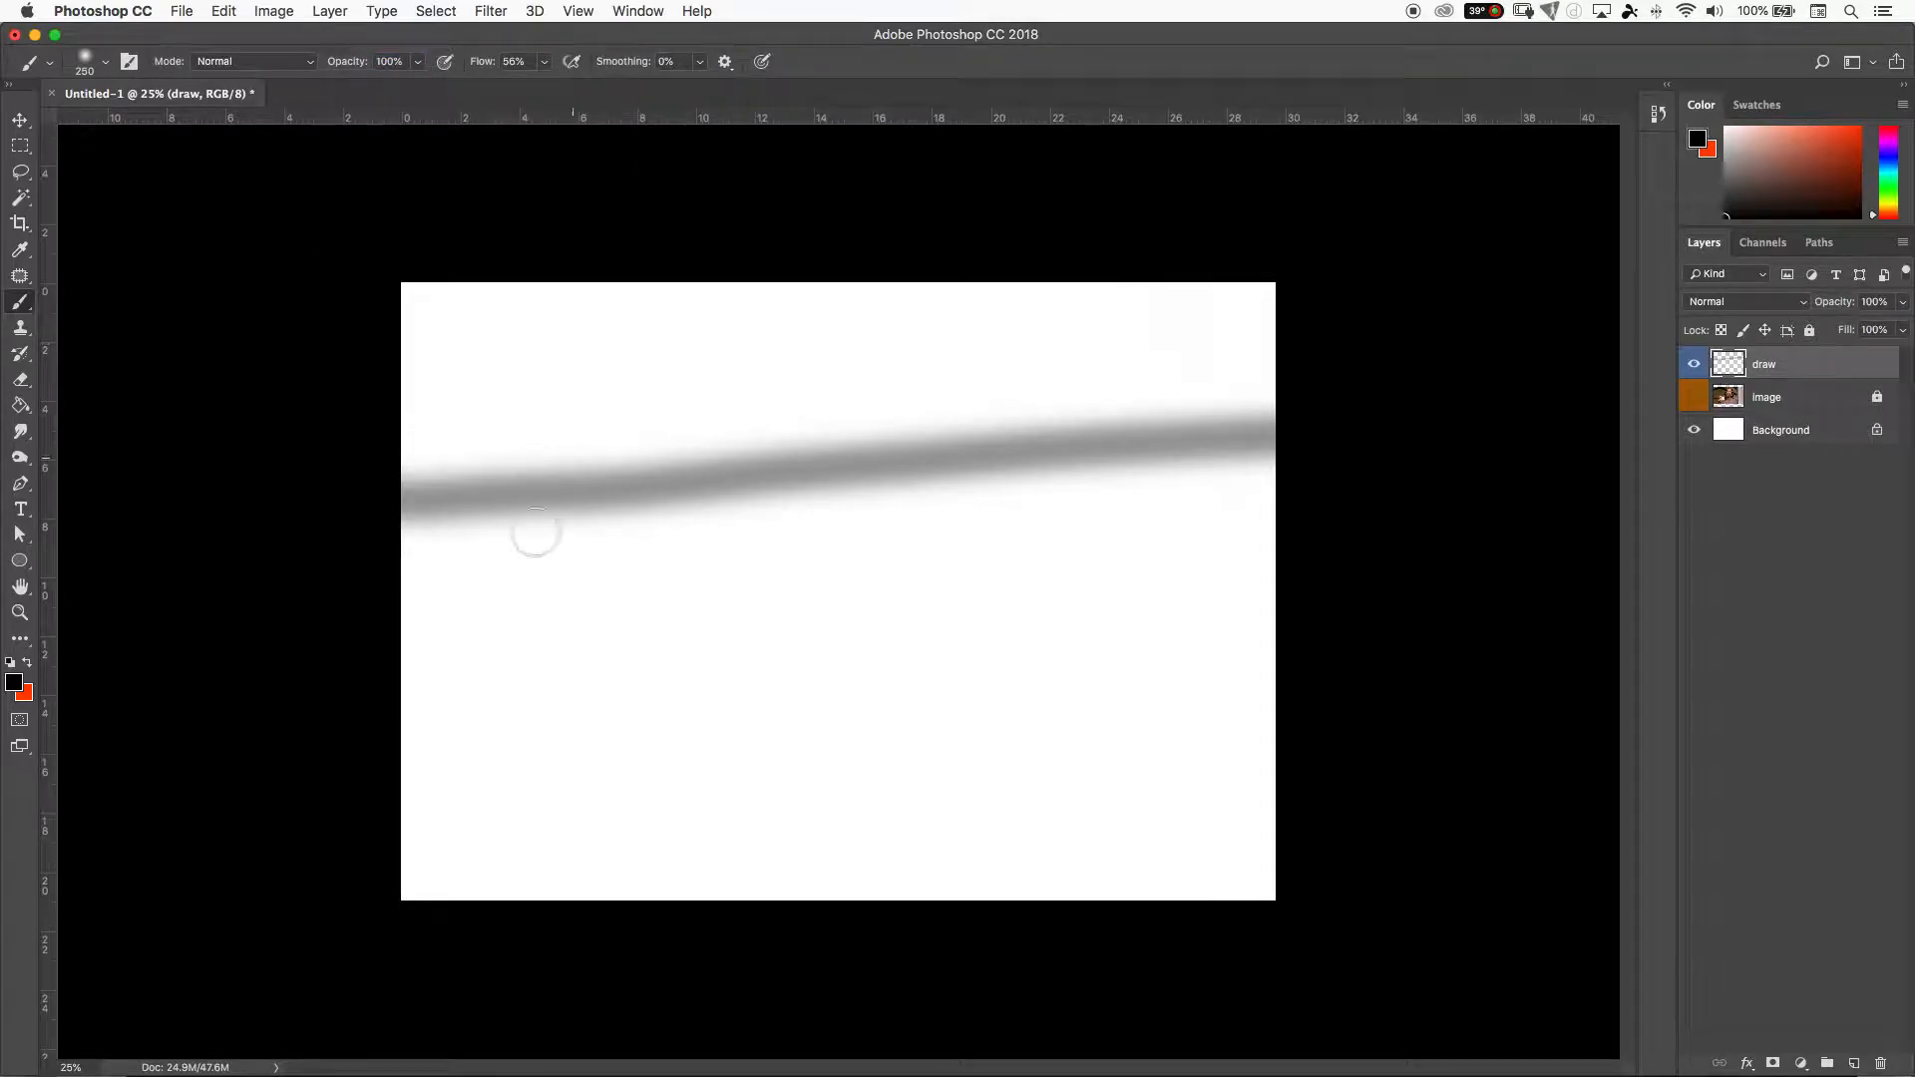
left_click_drag(419, 612, 1829, 545)
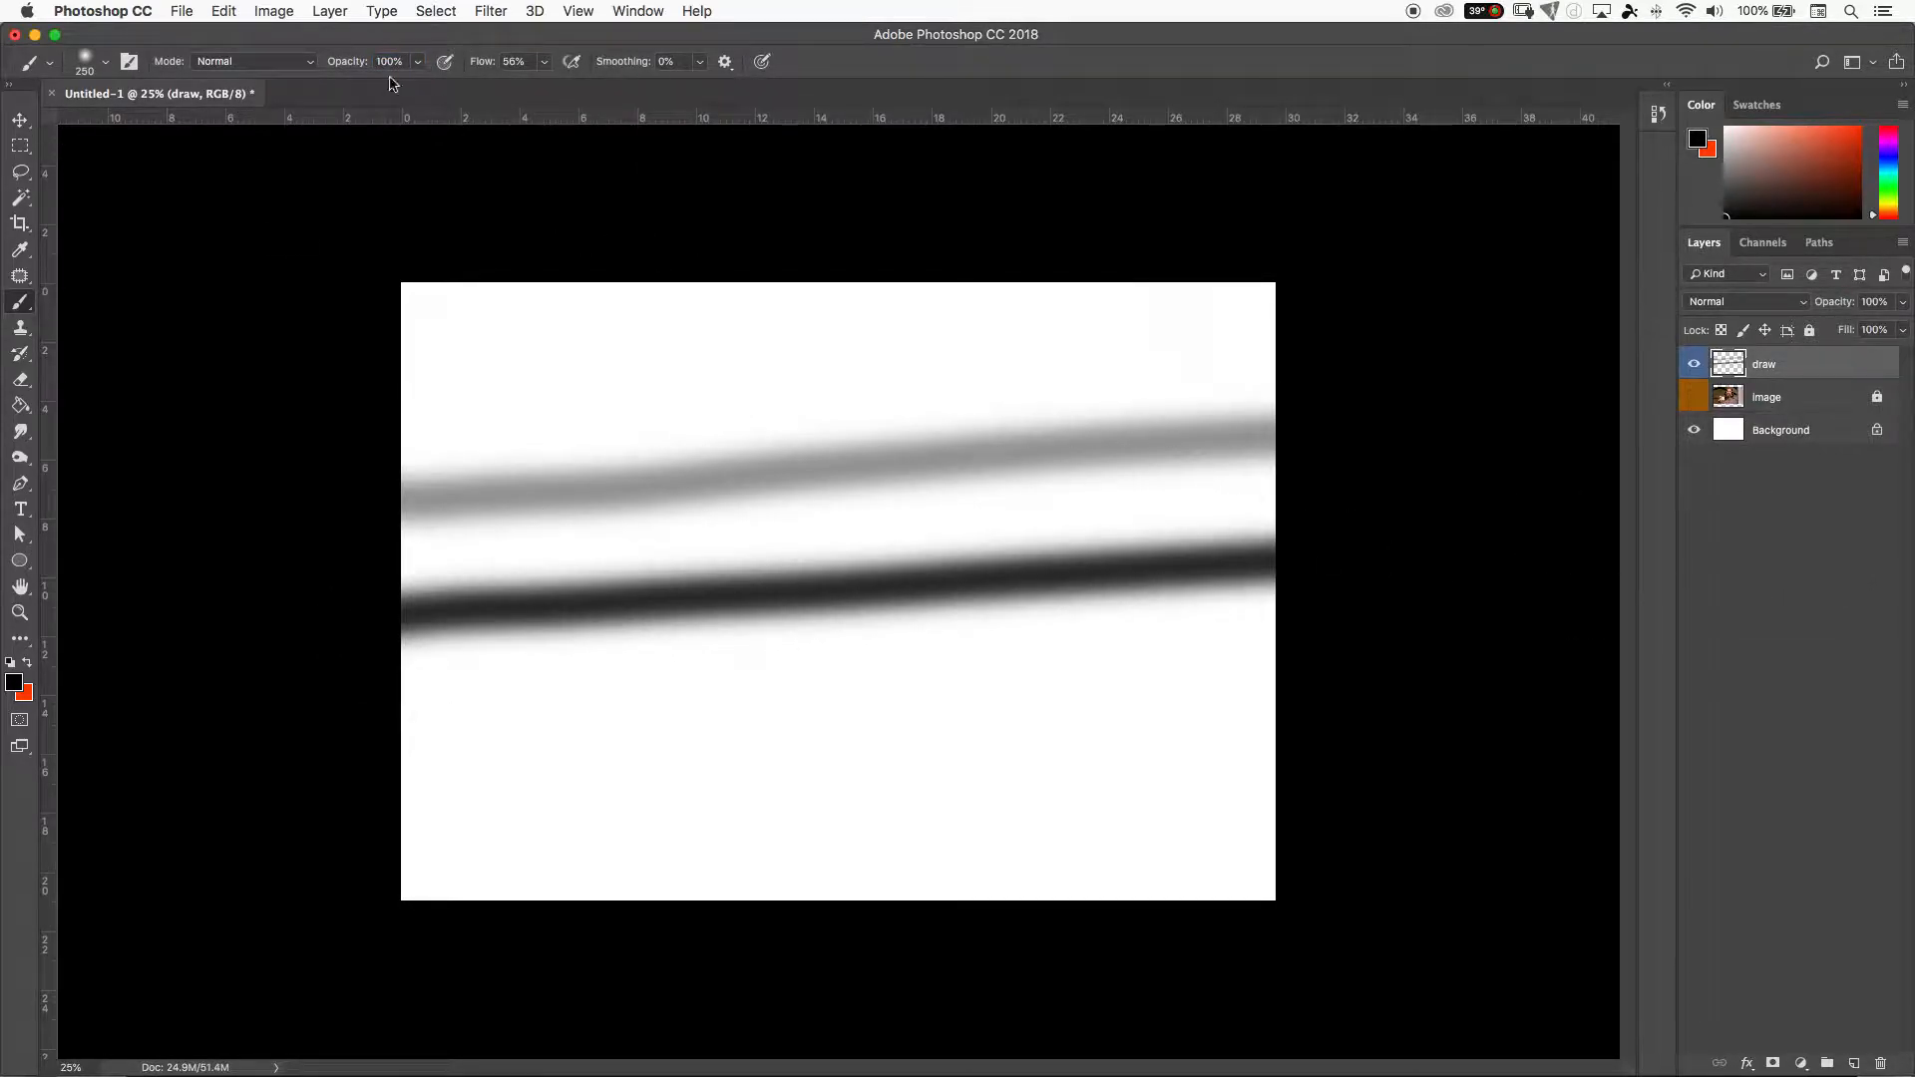
left_click_drag(335, 66, 442, 91)
left_click(417, 61)
type("3")
mouse_move(389, 387)
left_mouse_down()
mouse_move(1291, 282)
mouse_move(370, 450)
mouse_move(1289, 338)
left_mouse_up()
mouse_move(1289, 330)
left_mouse_down()
mouse_move(384, 488)
mouse_move(1288, 364)
left_mouse_up()
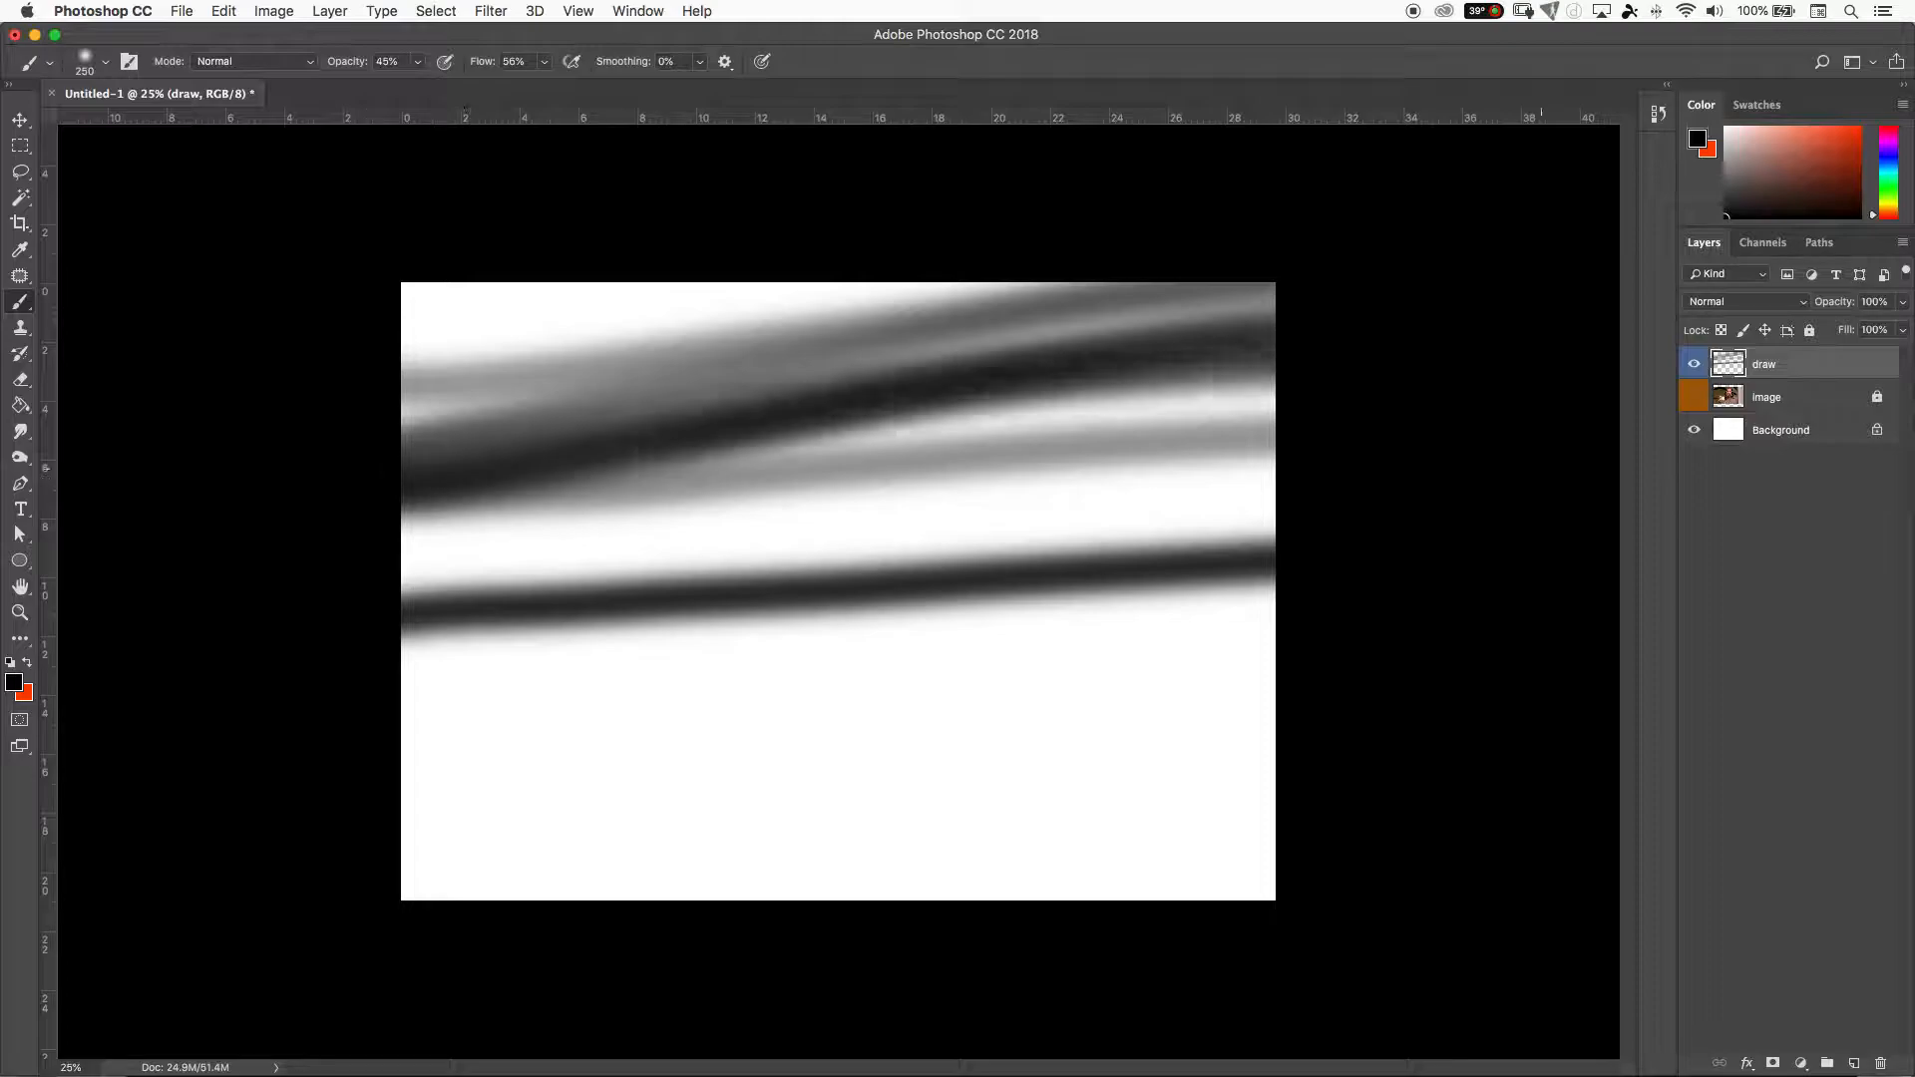
Step: Step back through the history until all the opacity test strokes on the draw layer are undone
key("super+alt+z")
key("super+alt+z")
key("super+alt+z")
key("super+alt+z")
key("super+alt+z")
key("super+alt+z")
key("super+alt+z")
key("super+alt+z")
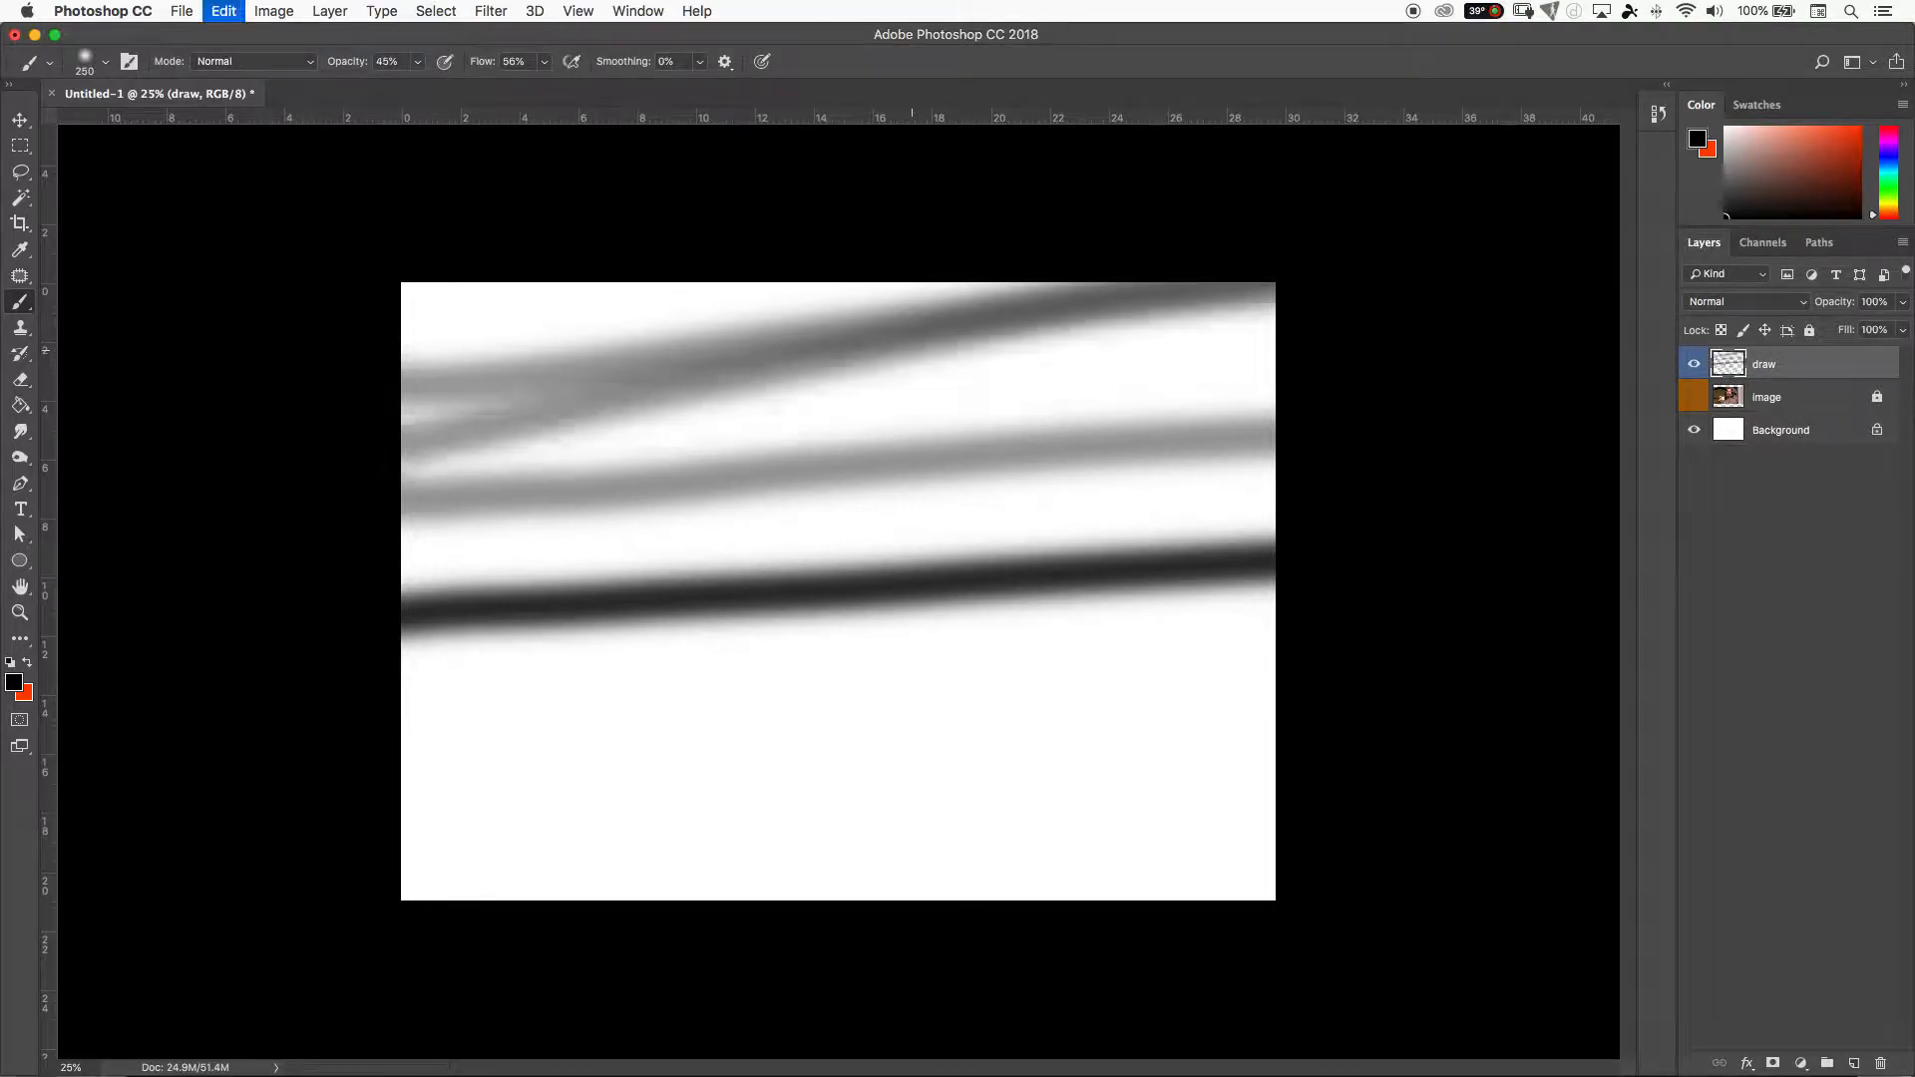
key("super+alt+z")
key("super+alt+z")
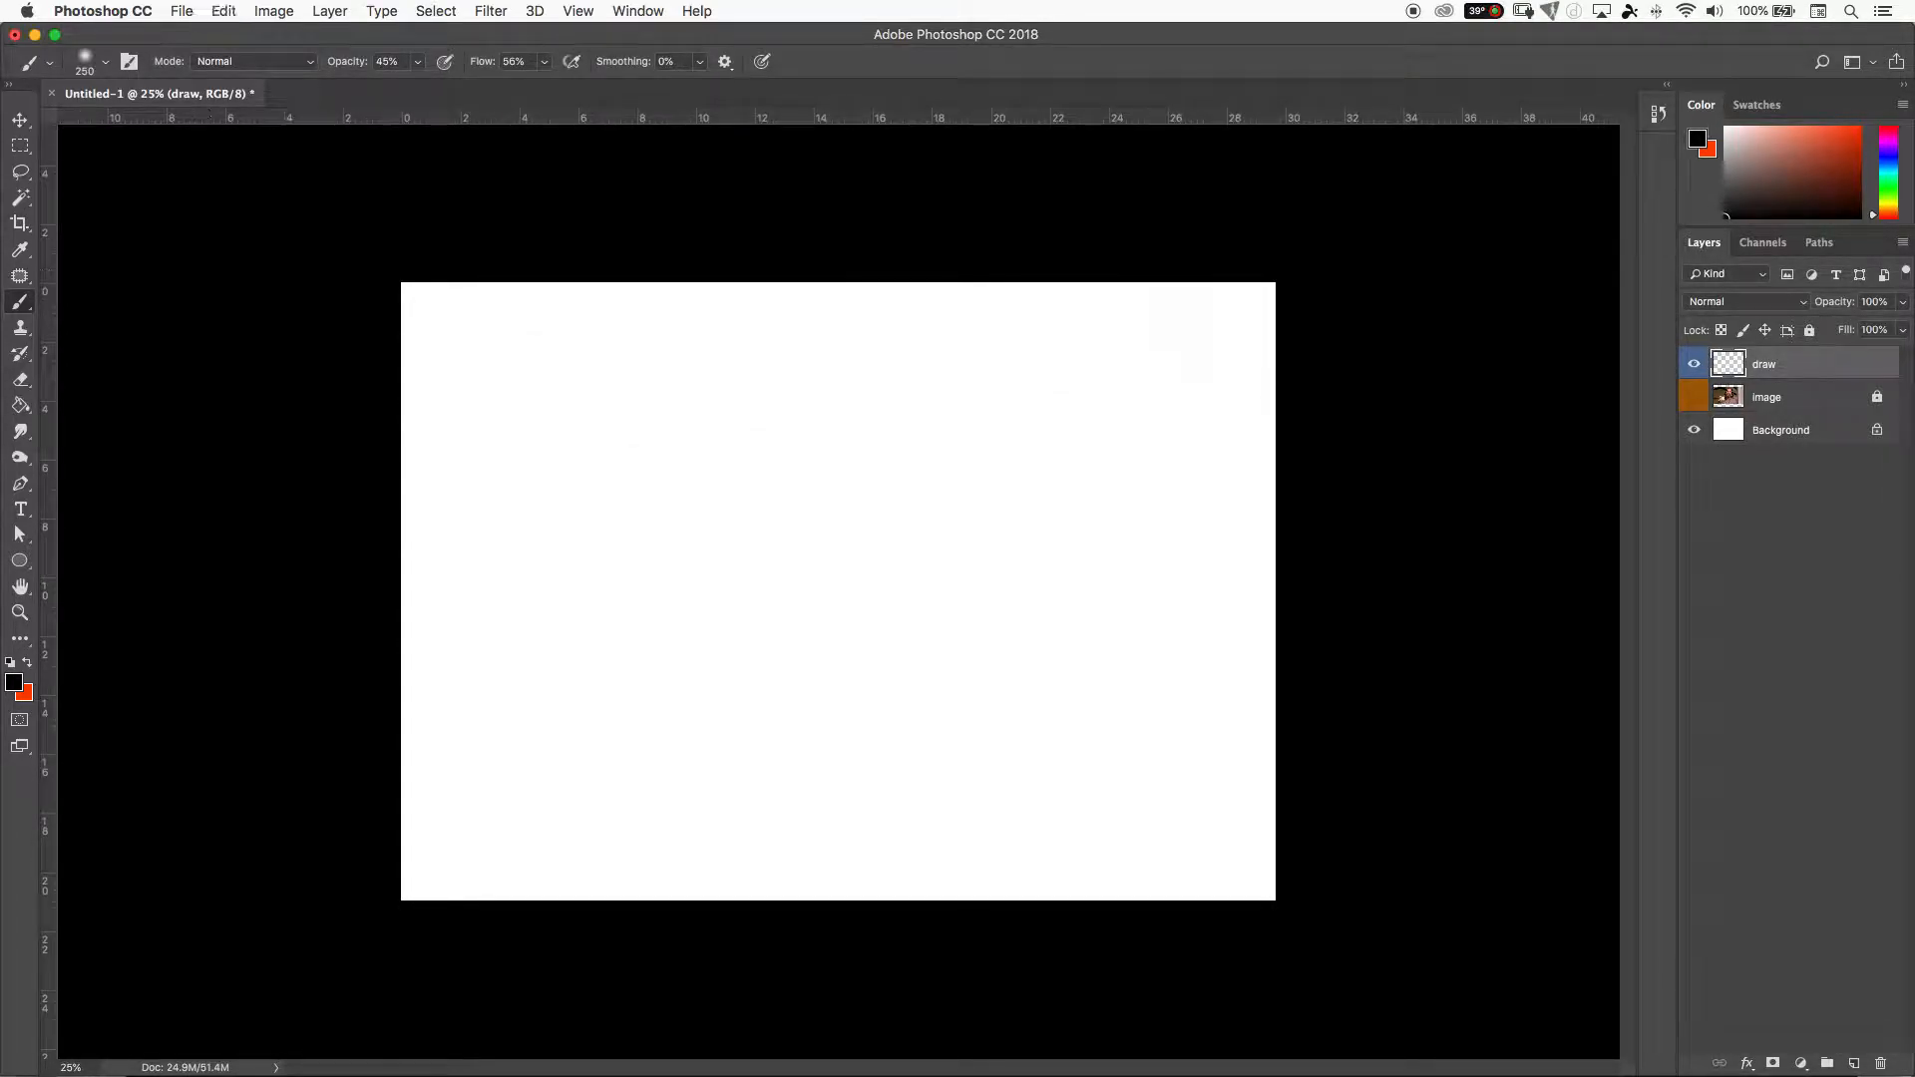
Step: Choose the Hard Round brush and try strokes across the page at 45% and 100% opacity, undoing each one
left_click(20, 301)
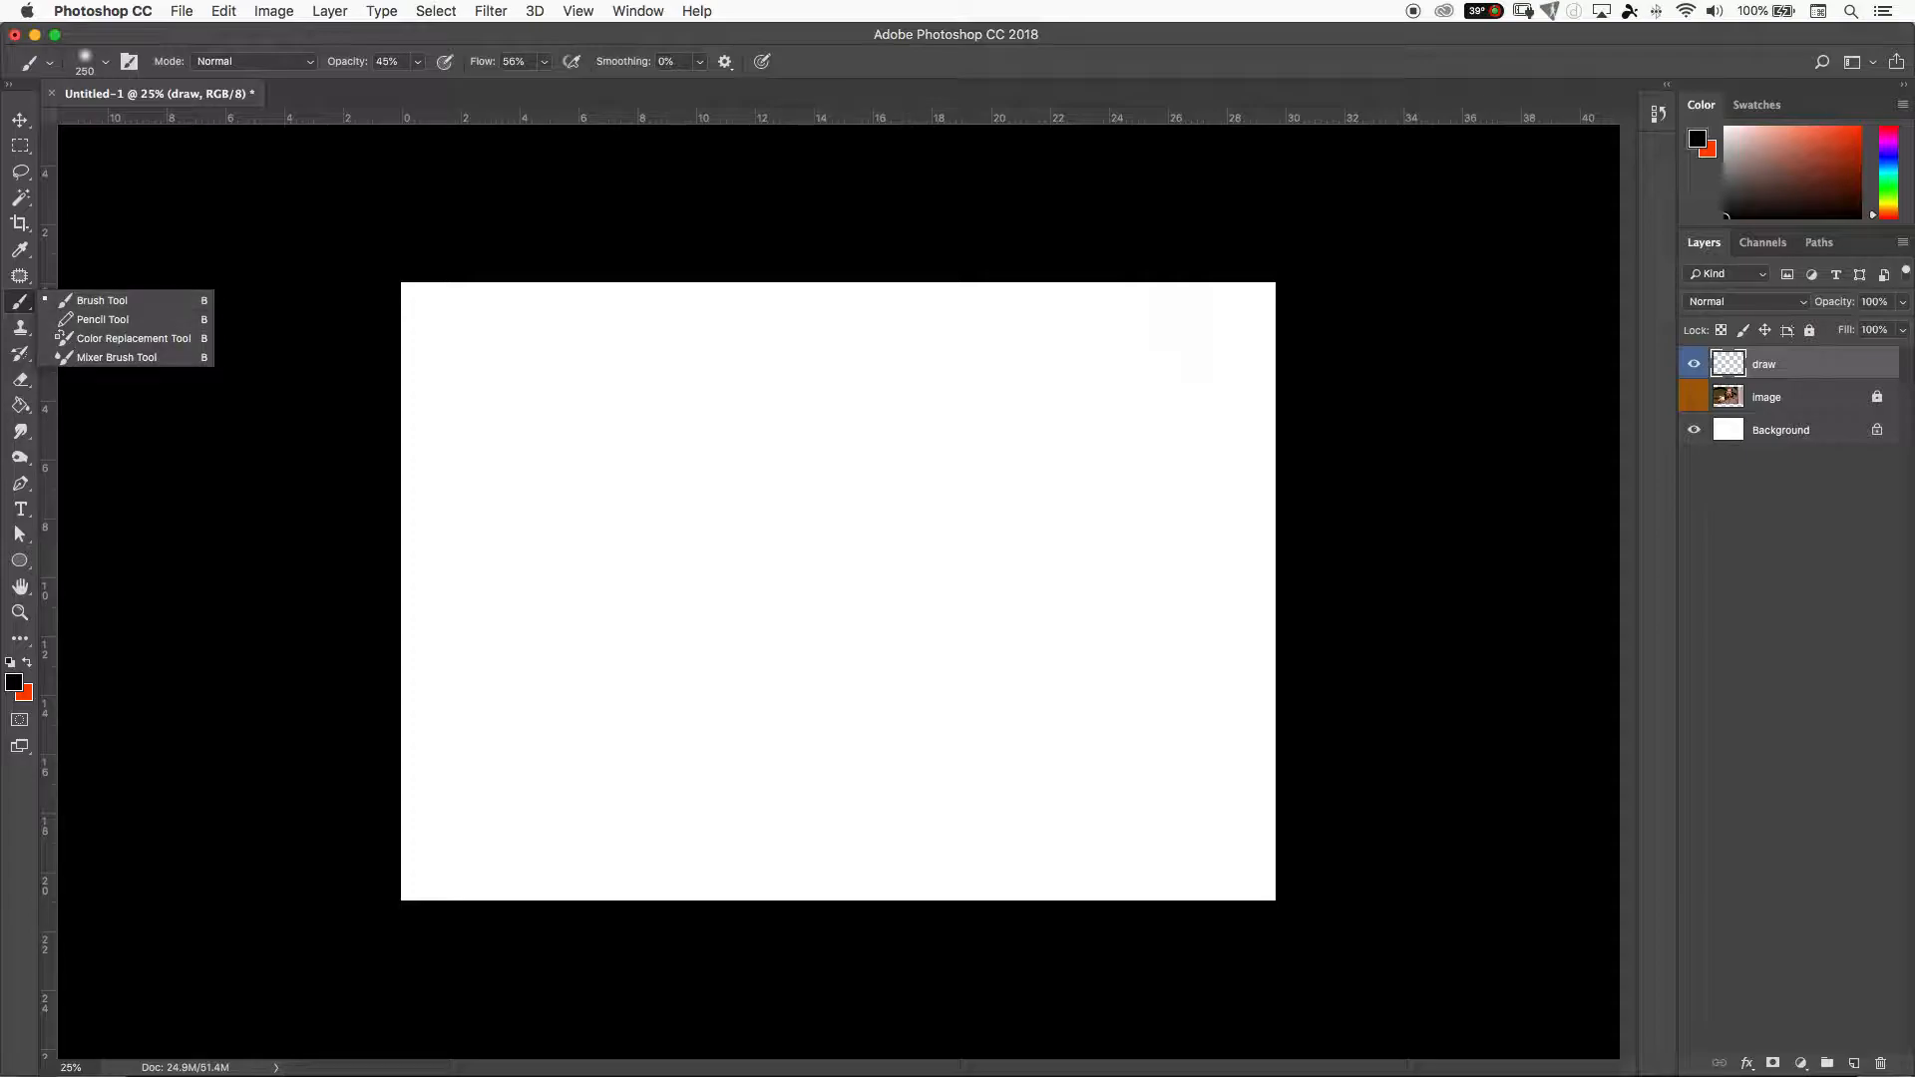
left_click(105, 62)
left_click(150, 343)
left_click_drag(389, 384, 1297, 363)
key("super+alt+z")
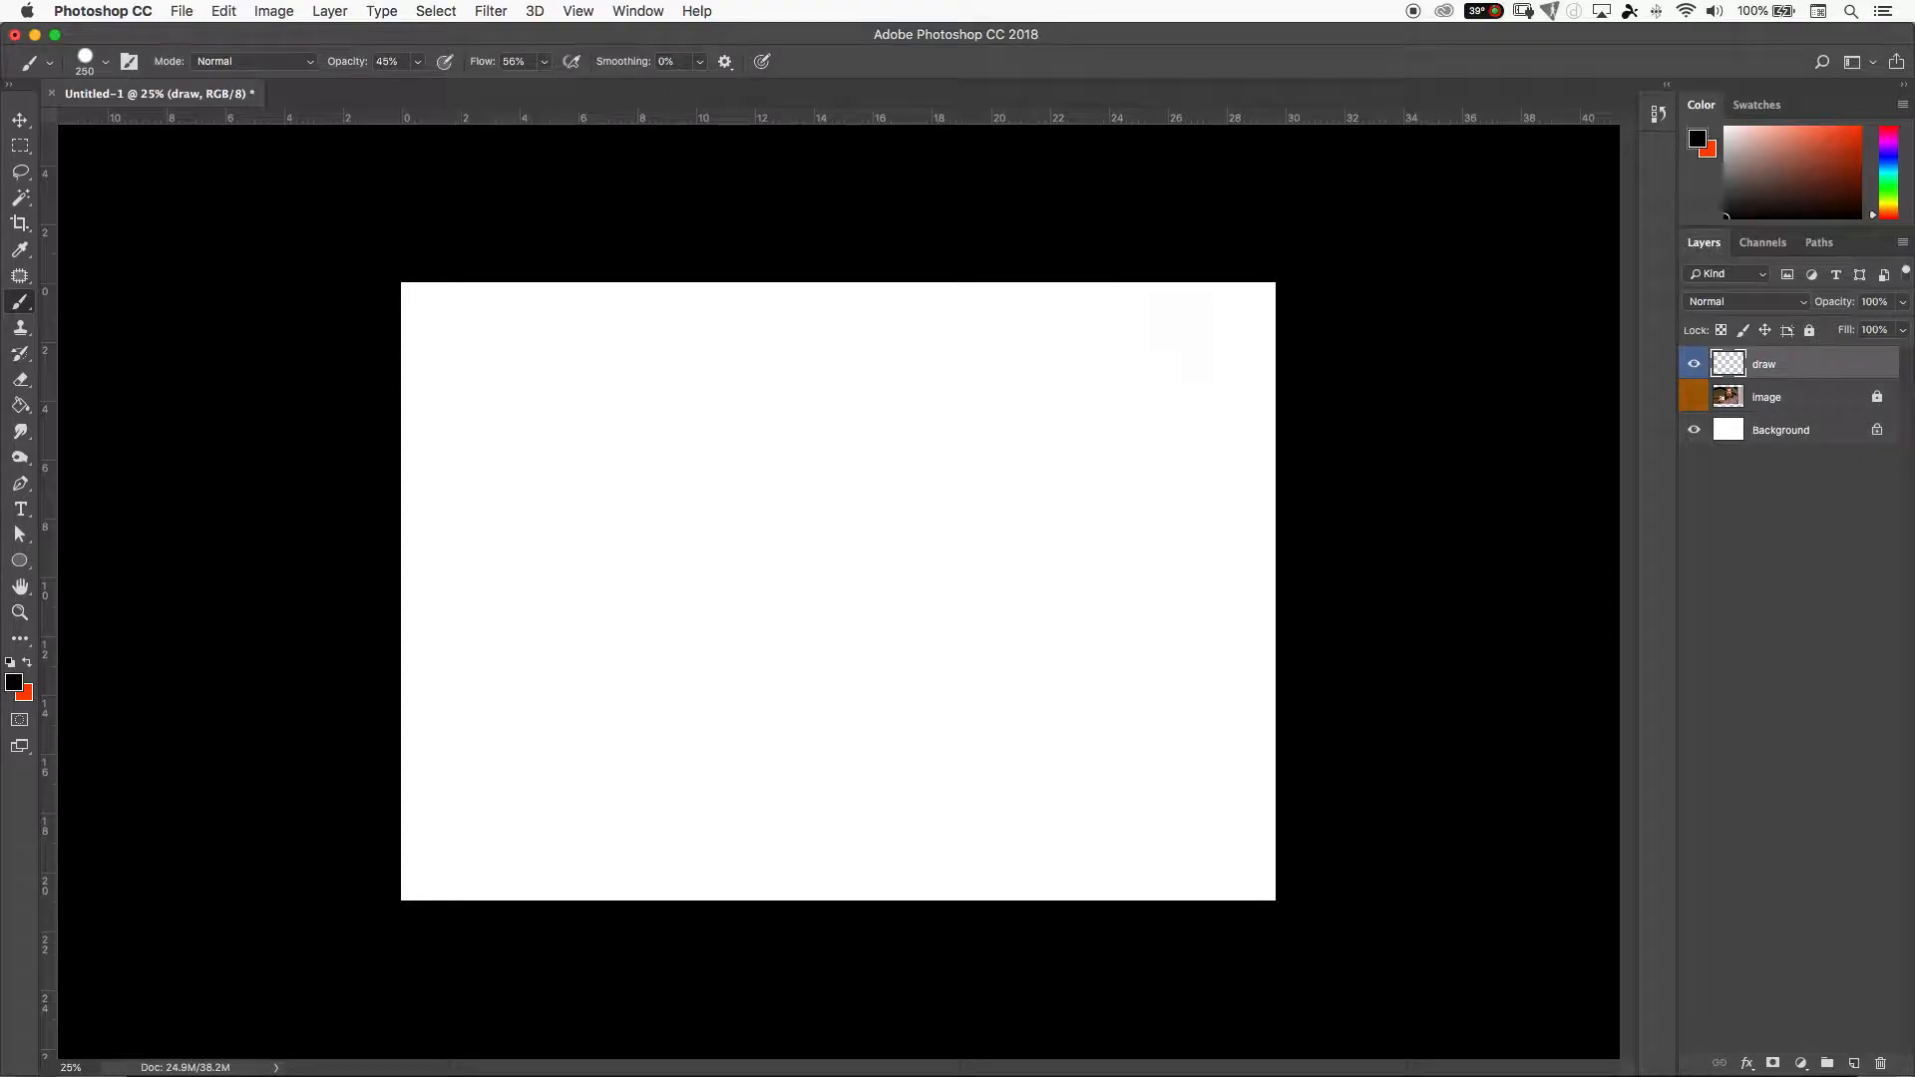
left_click_drag(1296, 432, 394, 449)
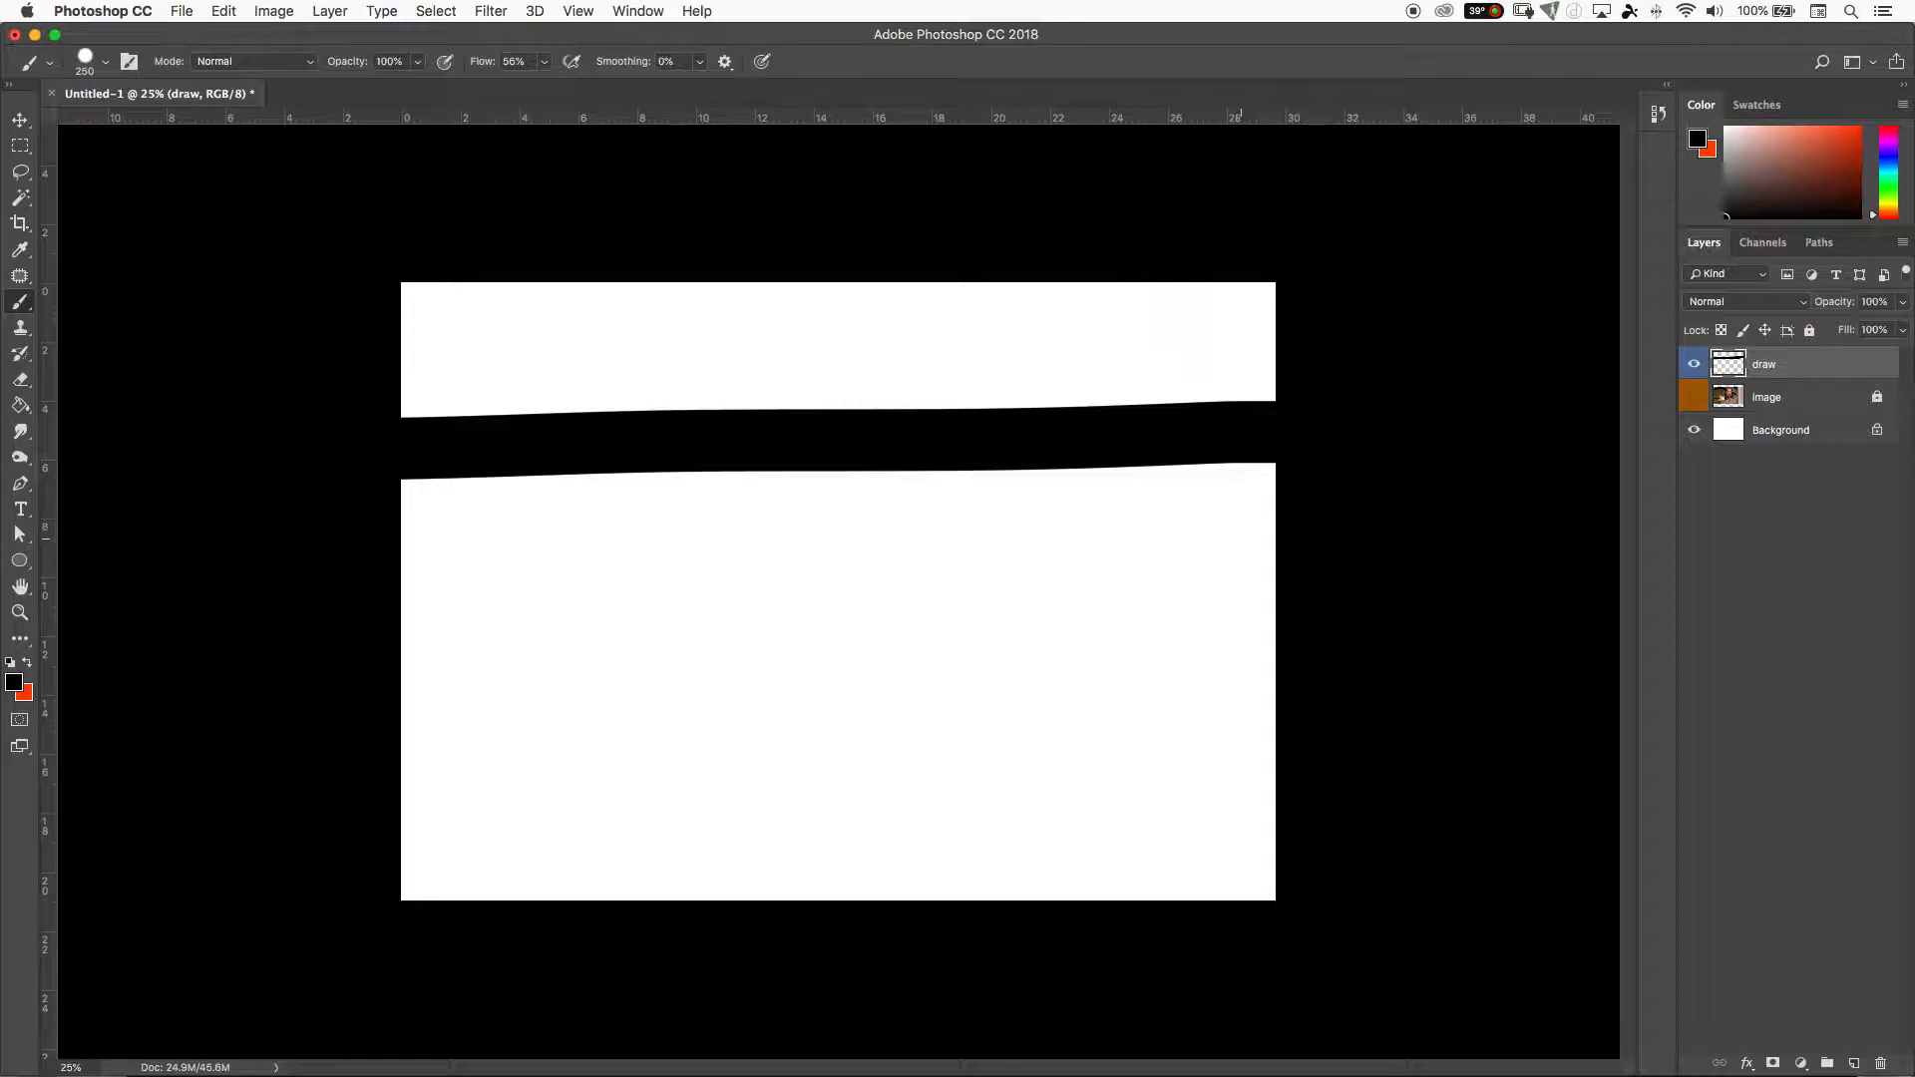
key("super+z")
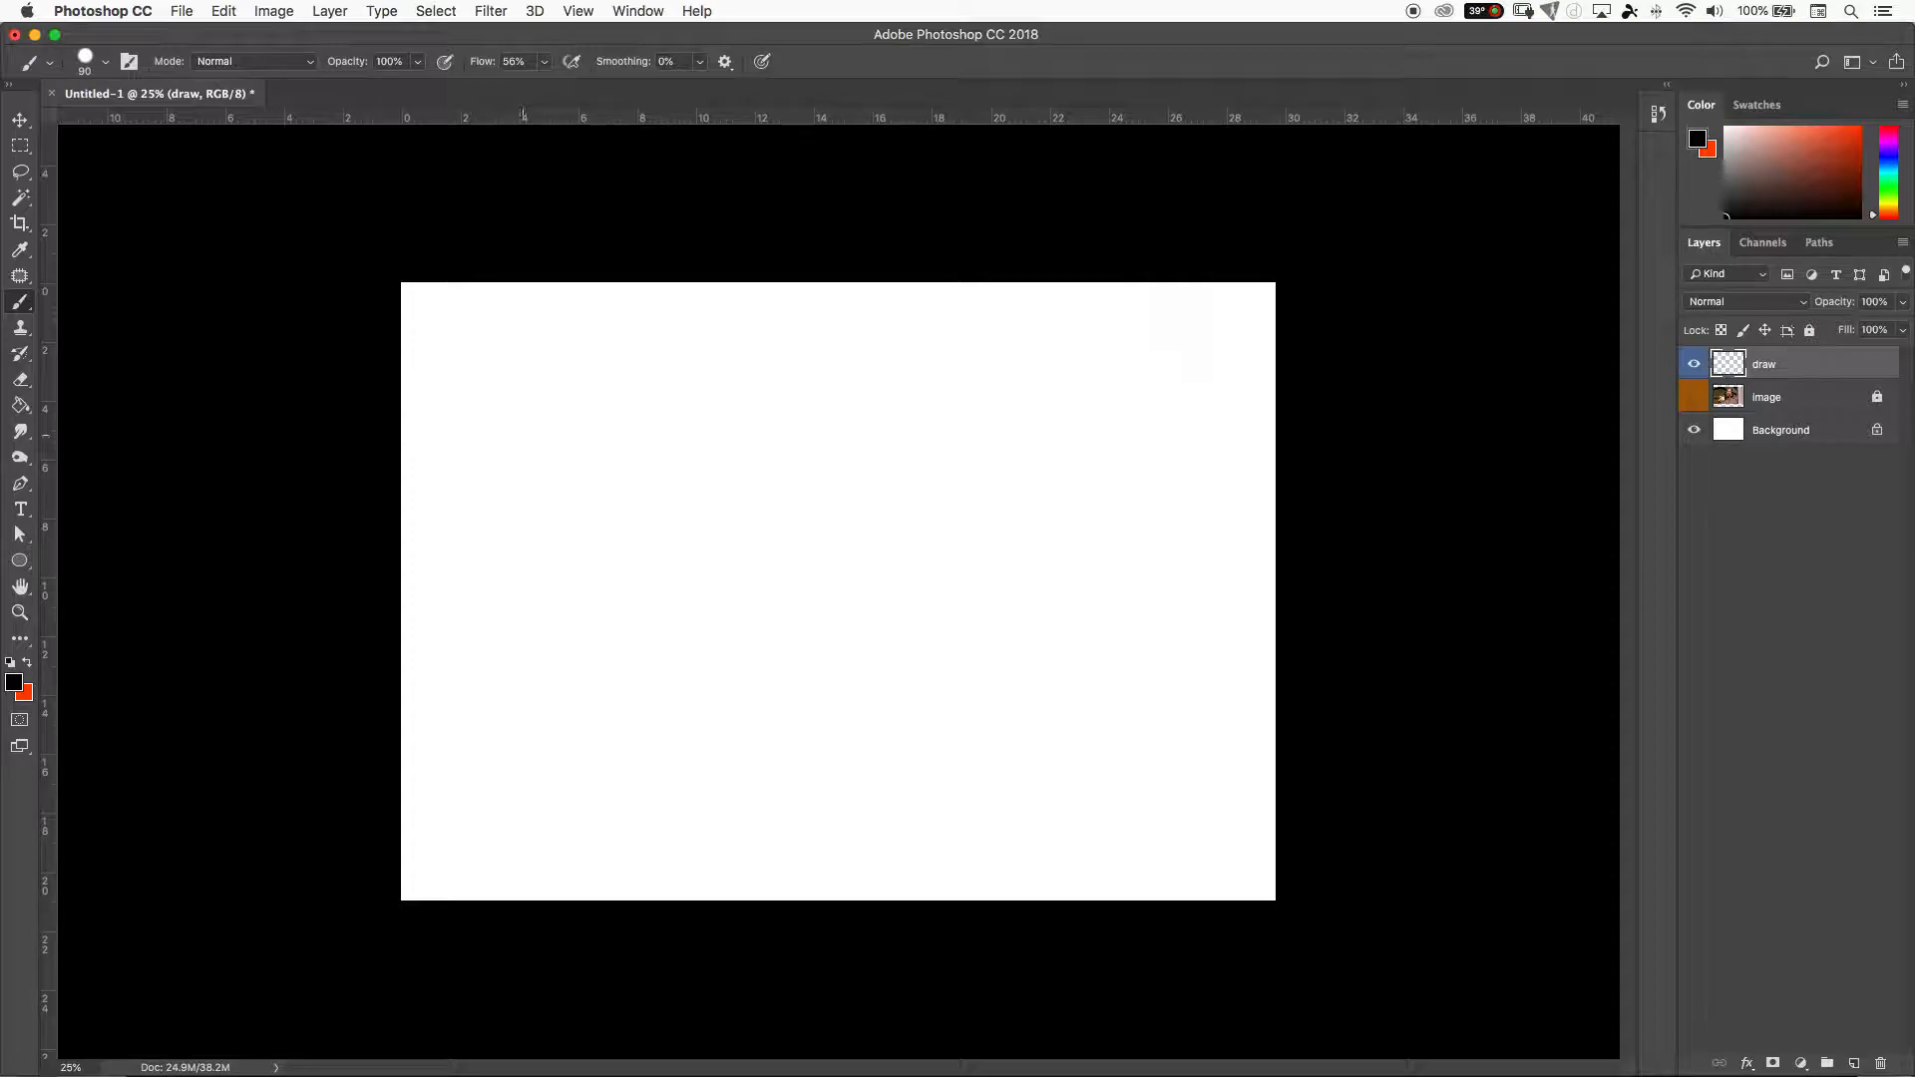
Step: Paint a straight horizontal 90 px black line across the upper page, undoing the trial marks made below it
left_click_drag(399, 444, 1281, 444)
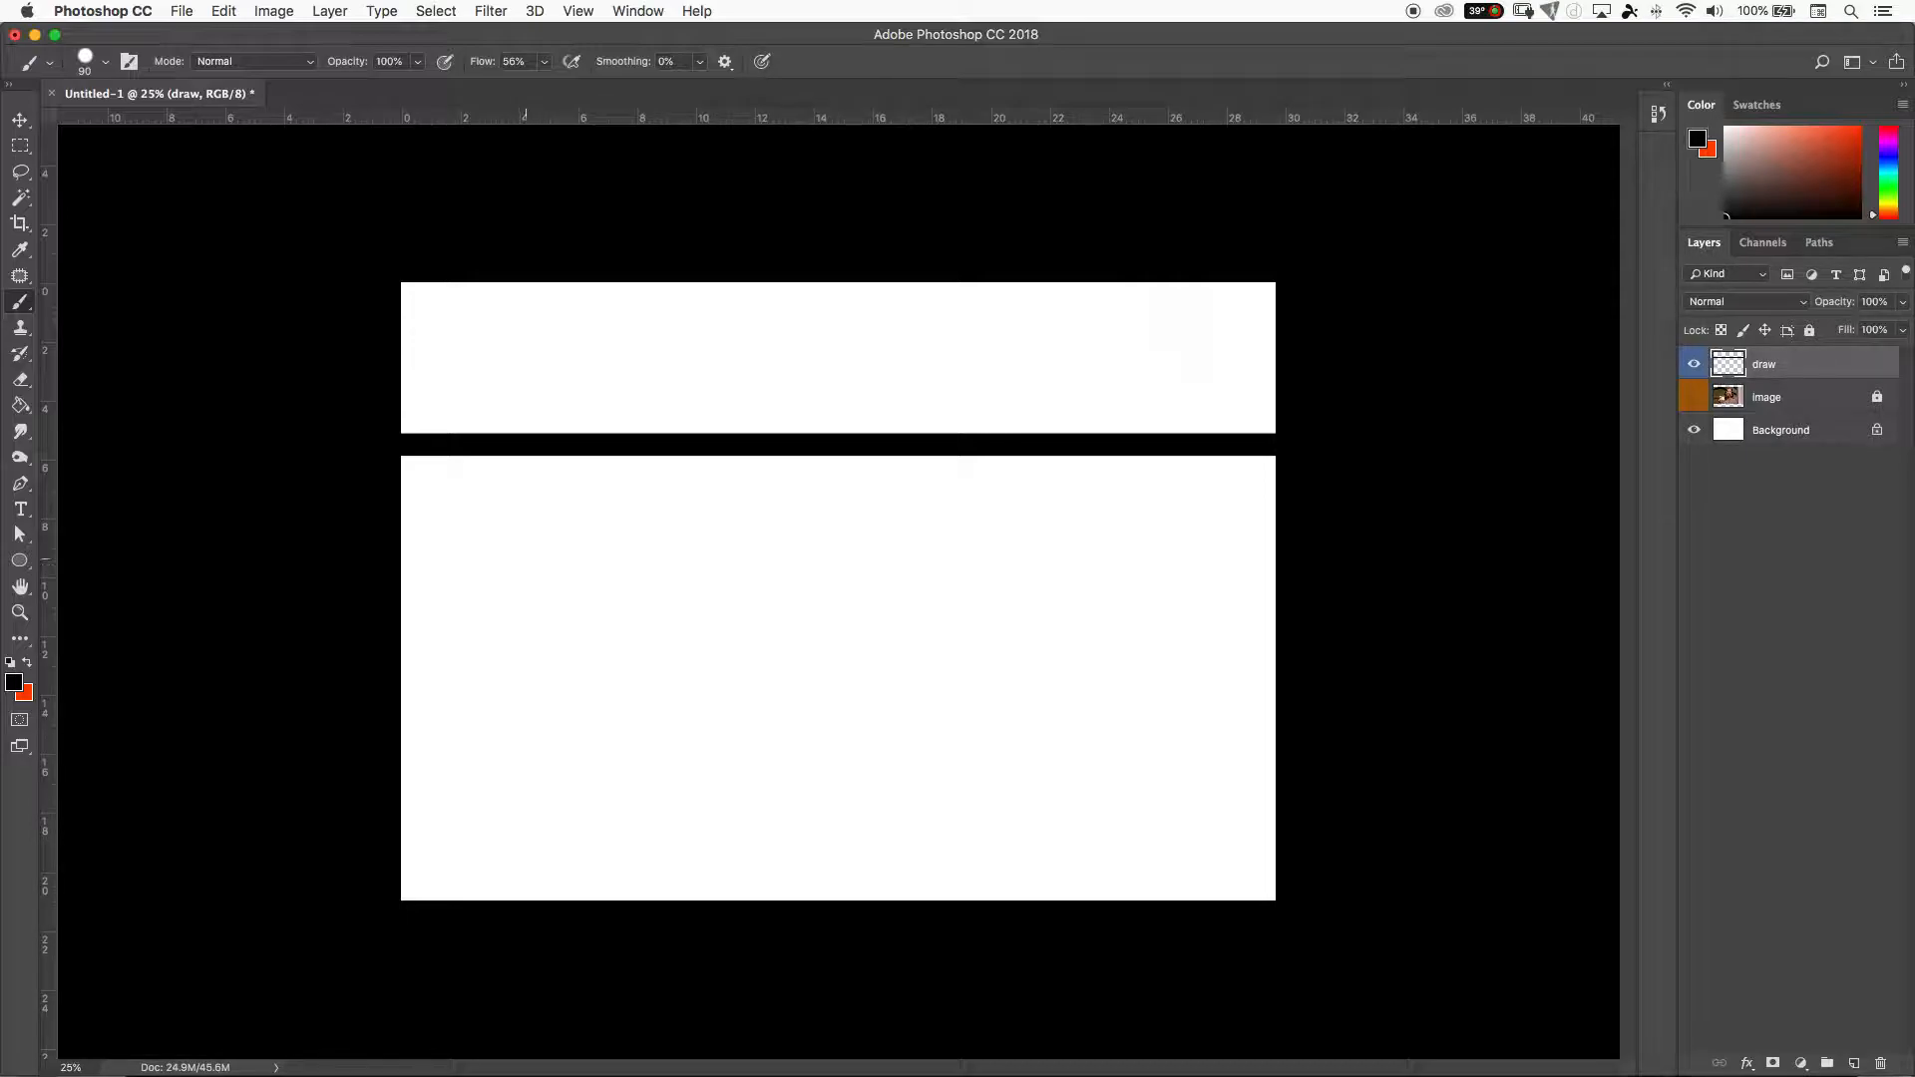
left_click_drag(521, 559, 1275, 484)
key("super+z")
left_click(544, 599)
key("super+z")
left_click(467, 525)
key("super+z")
Step: Paint a second straight horizontal line below the first and continue from its end with seven connected straight segments
left_click_drag(452, 525, 1258, 526)
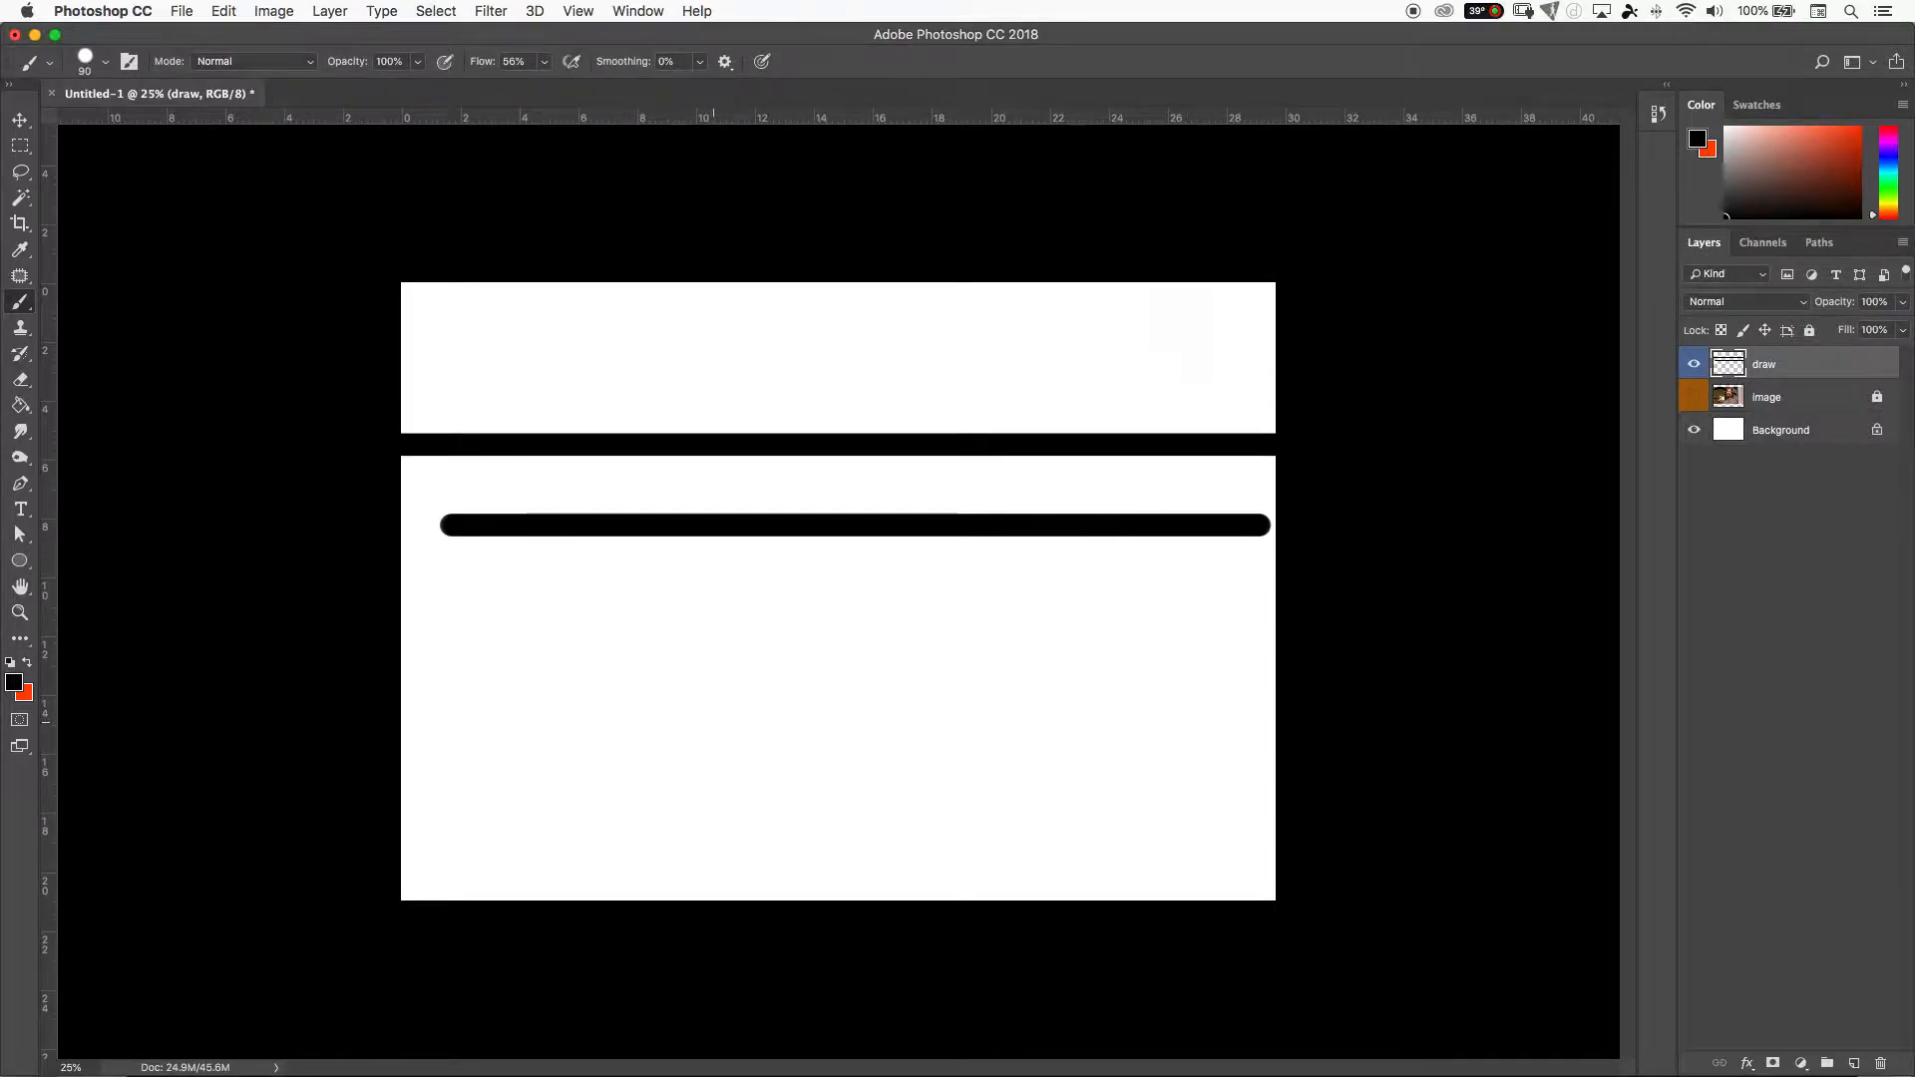
left_click(673, 725, "shift")
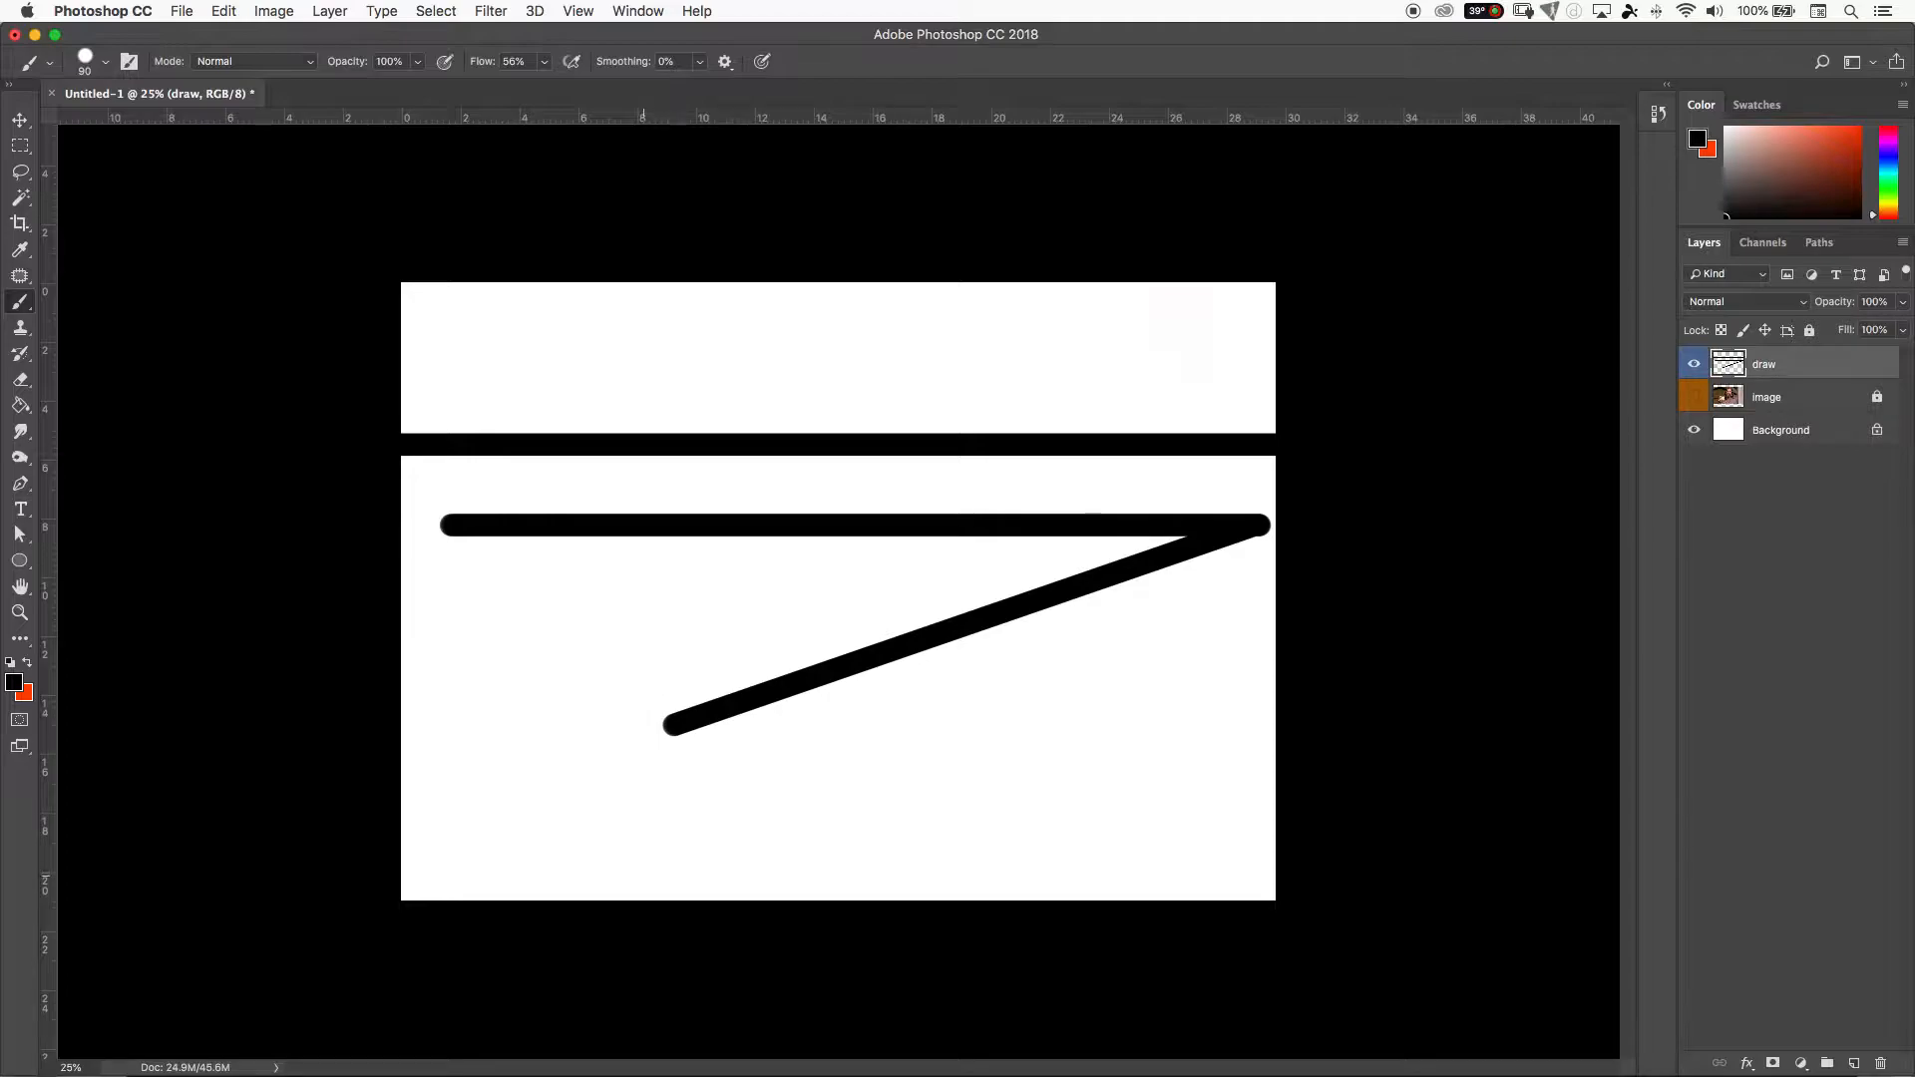
left_click(516, 596, "shift")
left_click(764, 594, "shift")
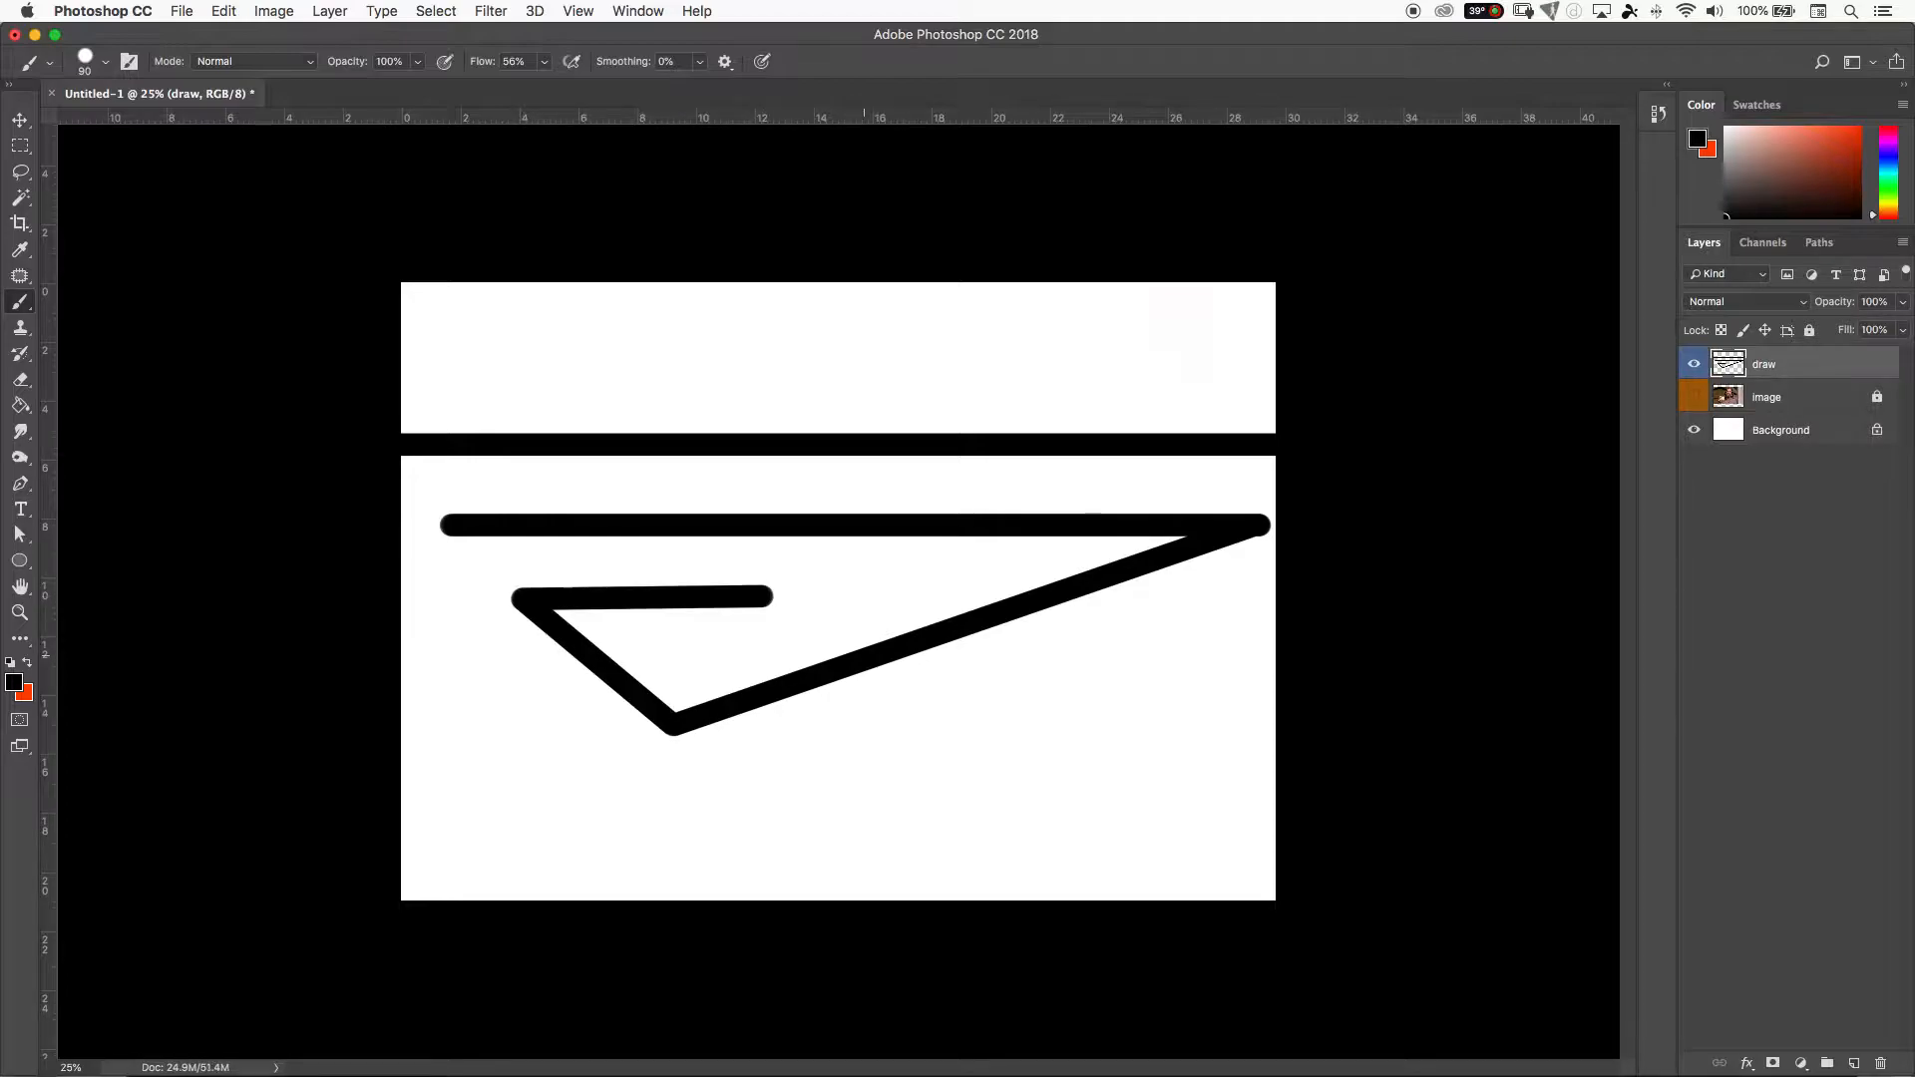
left_click(963, 785, "shift")
left_click(1131, 701, "shift")
left_click(1051, 315, "shift")
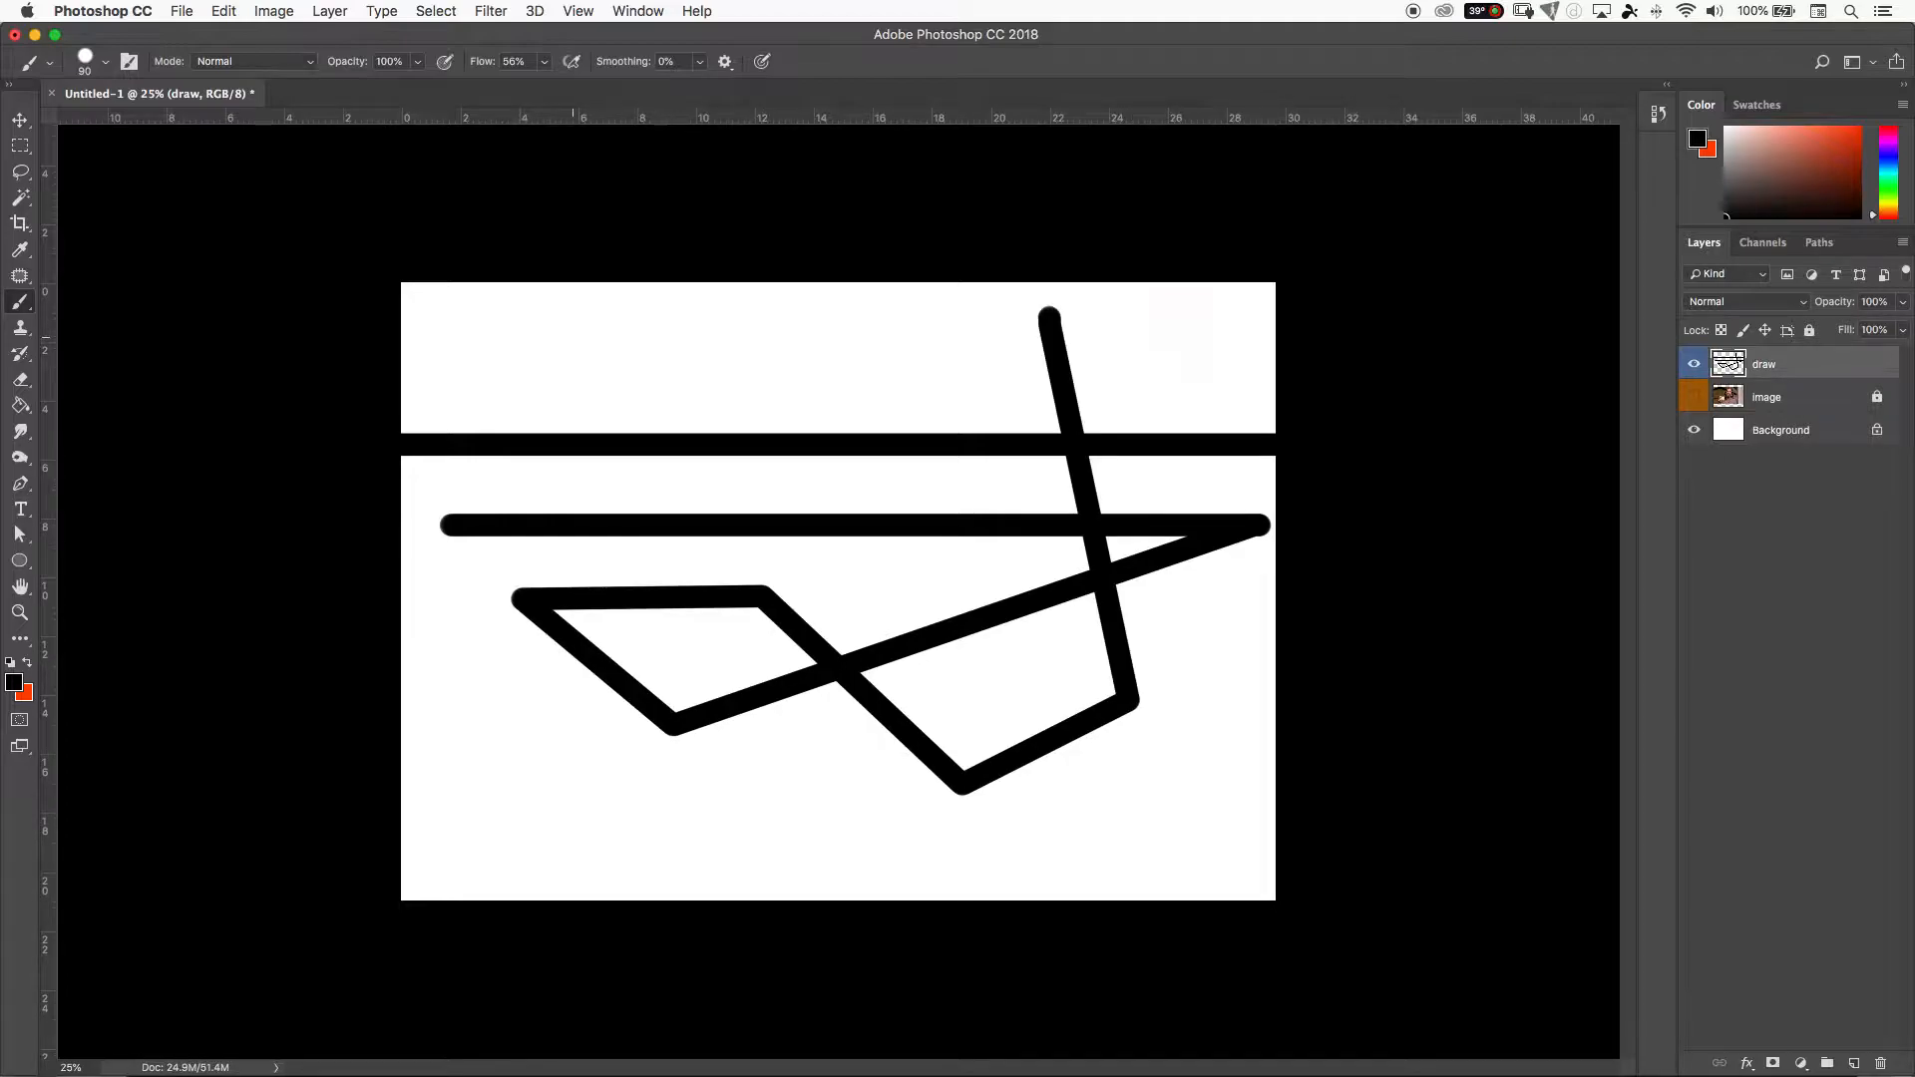
left_click(569, 337, "shift")
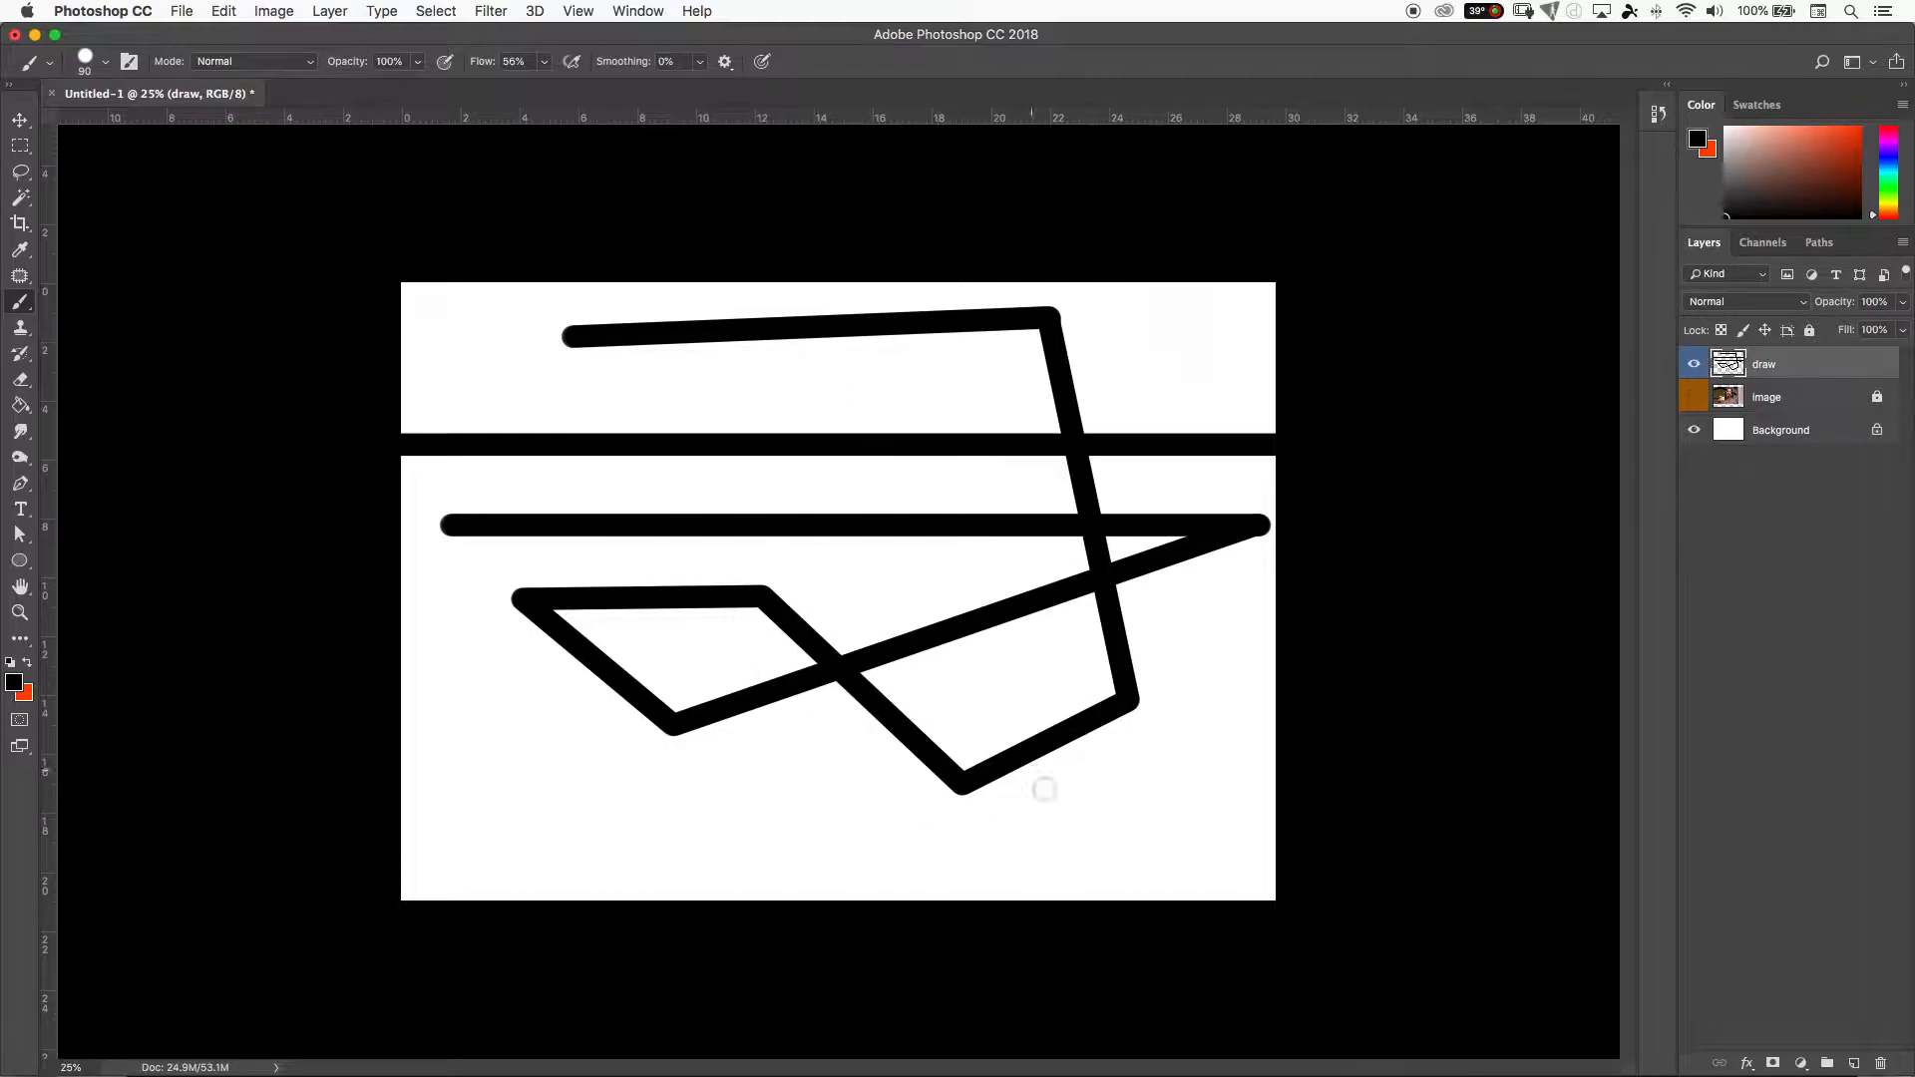
Step: Paint a winding path of short connected straight segments from the lower middle of the page around to its upper right area
left_click(720, 775)
mouse_move(778, 793)
left_mouse_down()
mouse_move(849, 858)
mouse_move(911, 874)
left_mouse_up()
right_click(949, 855)
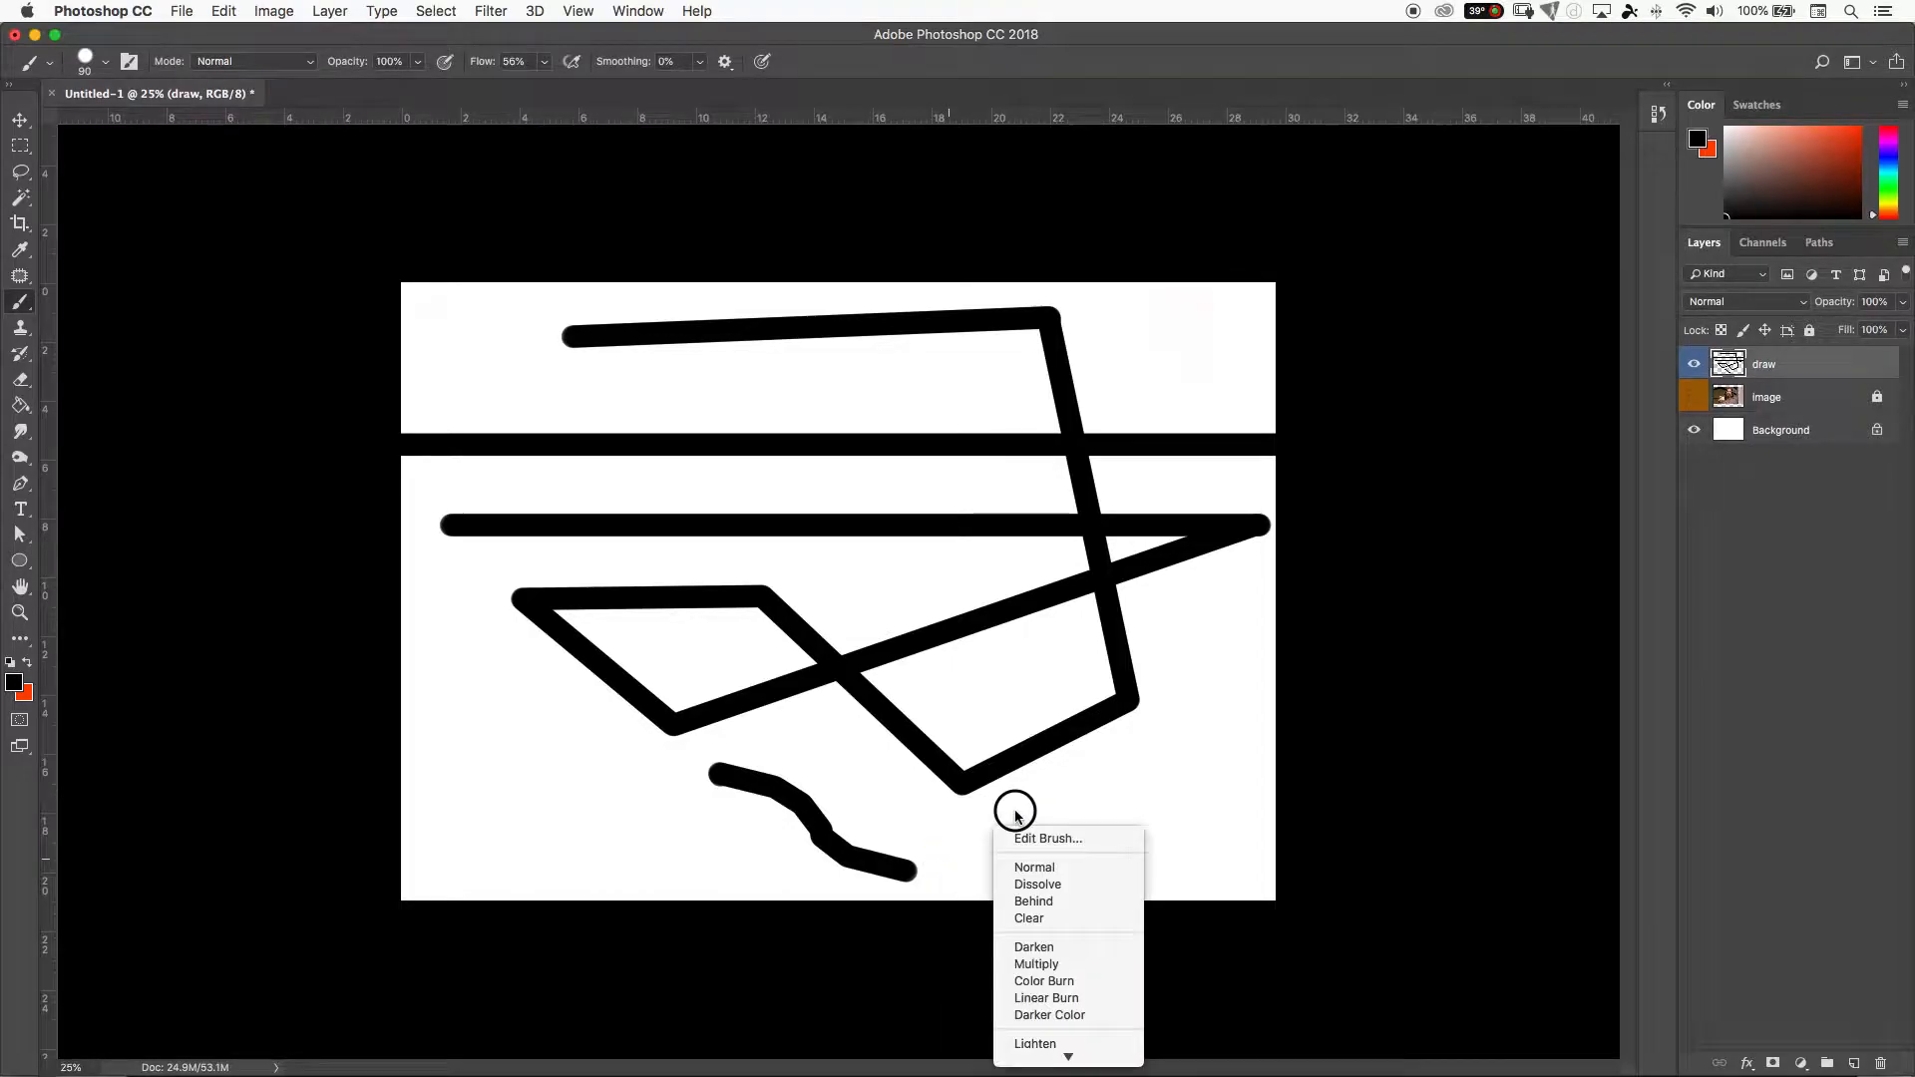
key("Escape")
left_click(963, 854, "shift")
mouse_move(1017, 810)
left_mouse_down()
mouse_move(1136, 793)
mouse_move(1204, 847)
mouse_move(1224, 821)
mouse_move(1235, 753)
mouse_move(1175, 595)
mouse_move(1186, 498)
mouse_move(1165, 394)
mouse_move(1122, 357)
left_mouse_up()
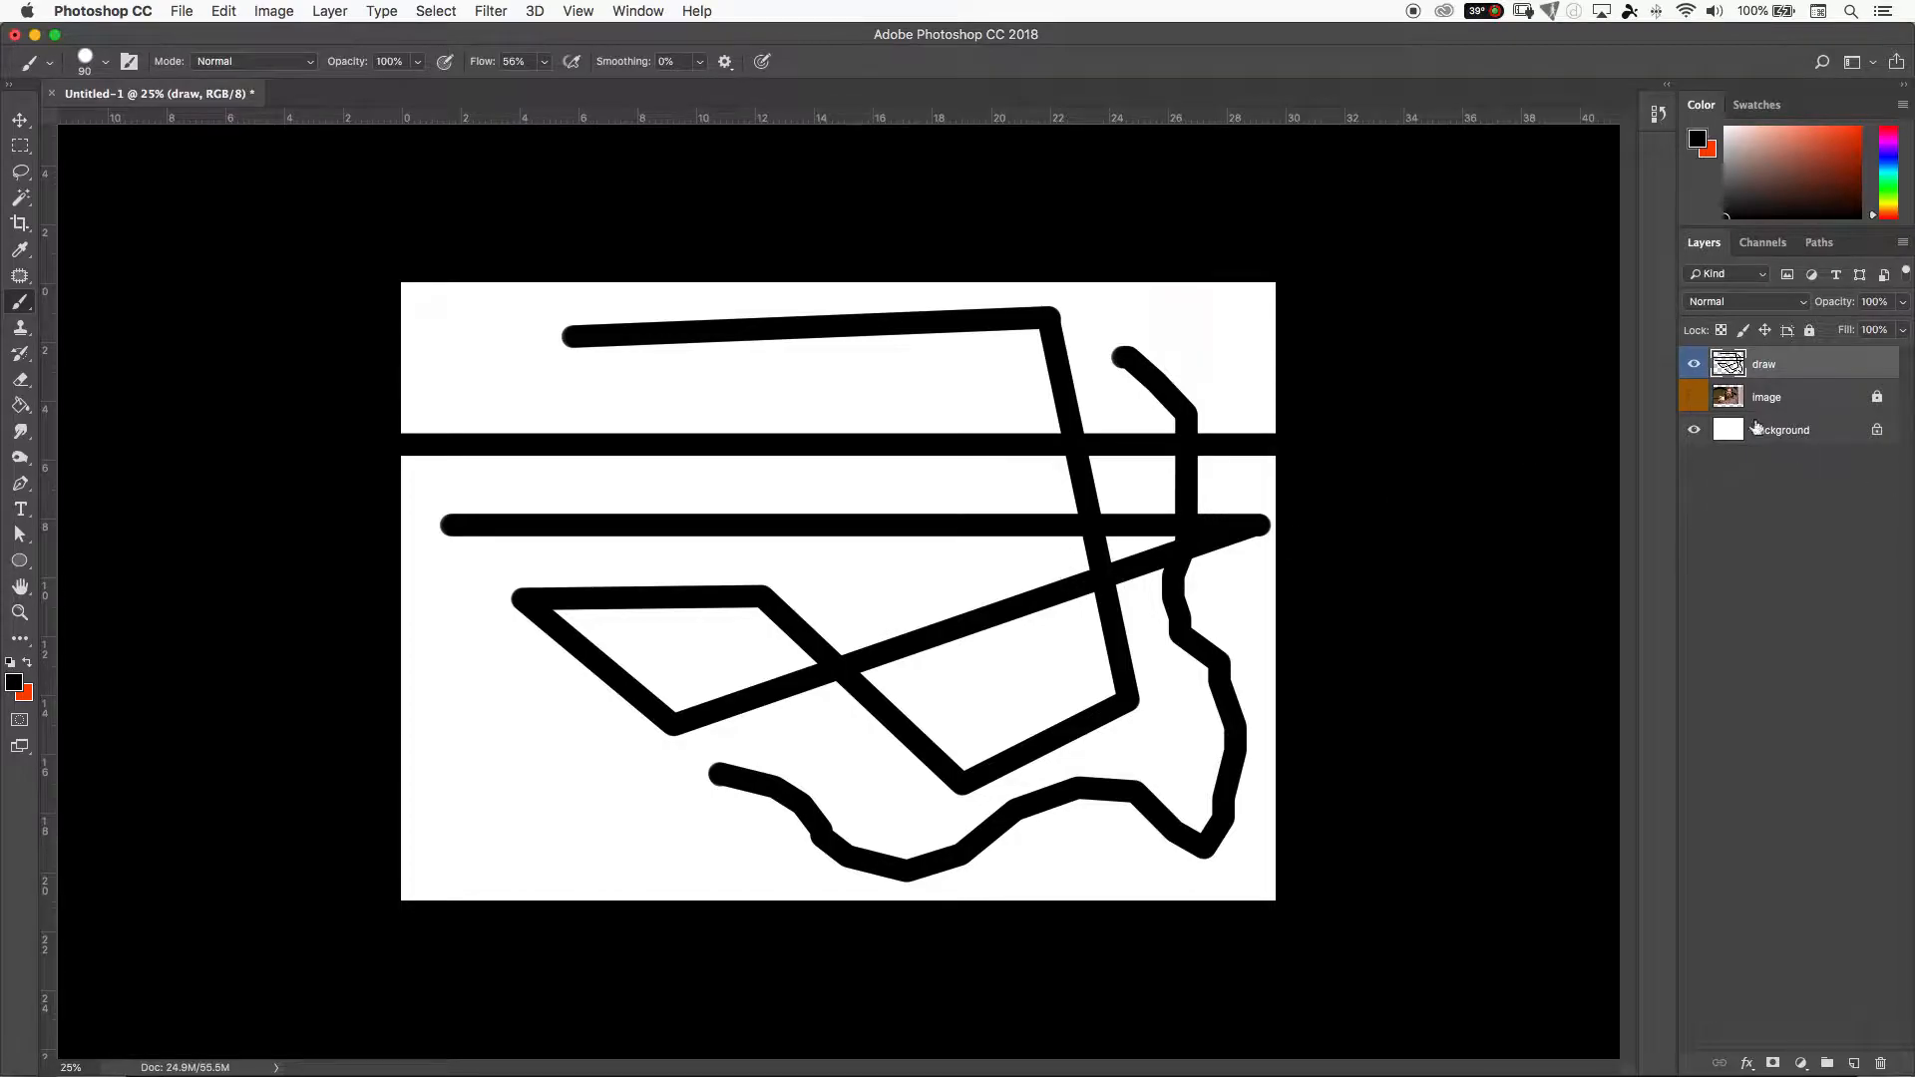
Step: Clear everything on the draw layer by selecting the whole canvas, deleting its contents and deselecting
key("m")
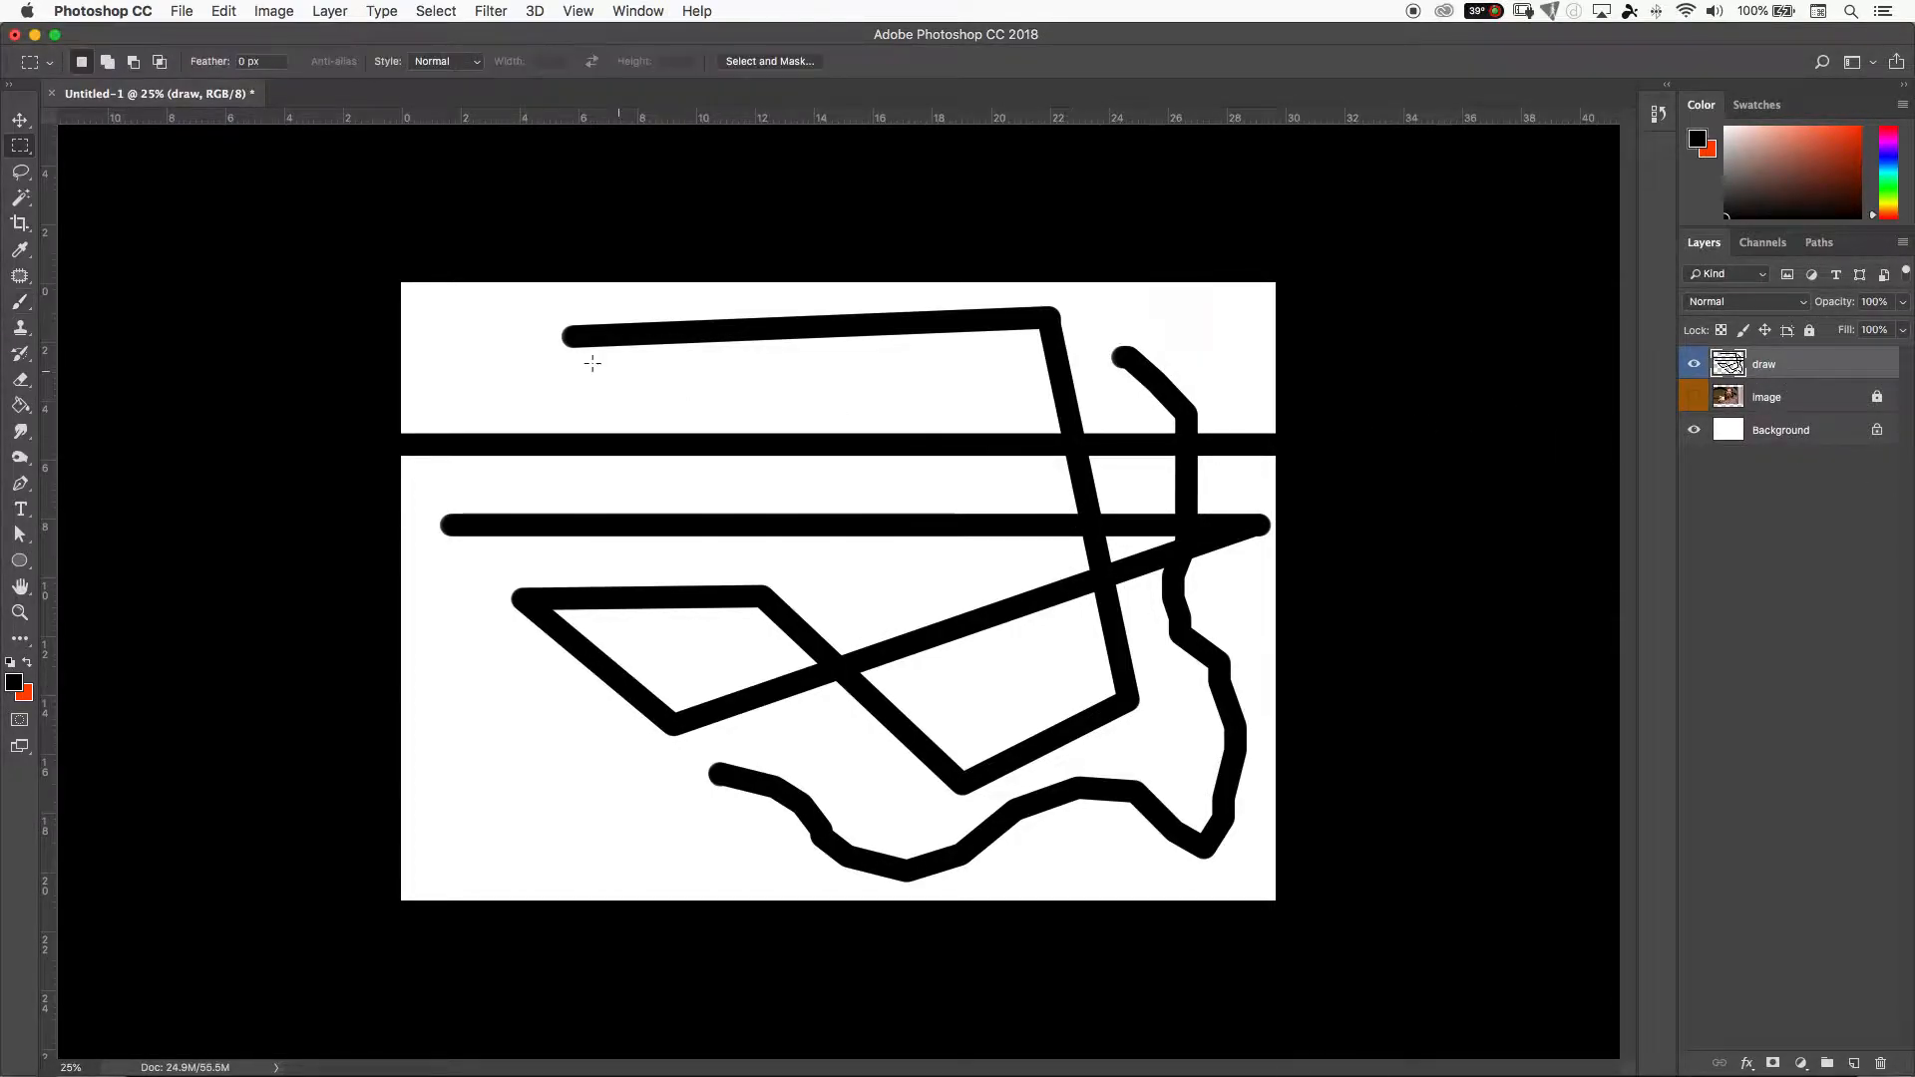
key("super+a")
key("Delete")
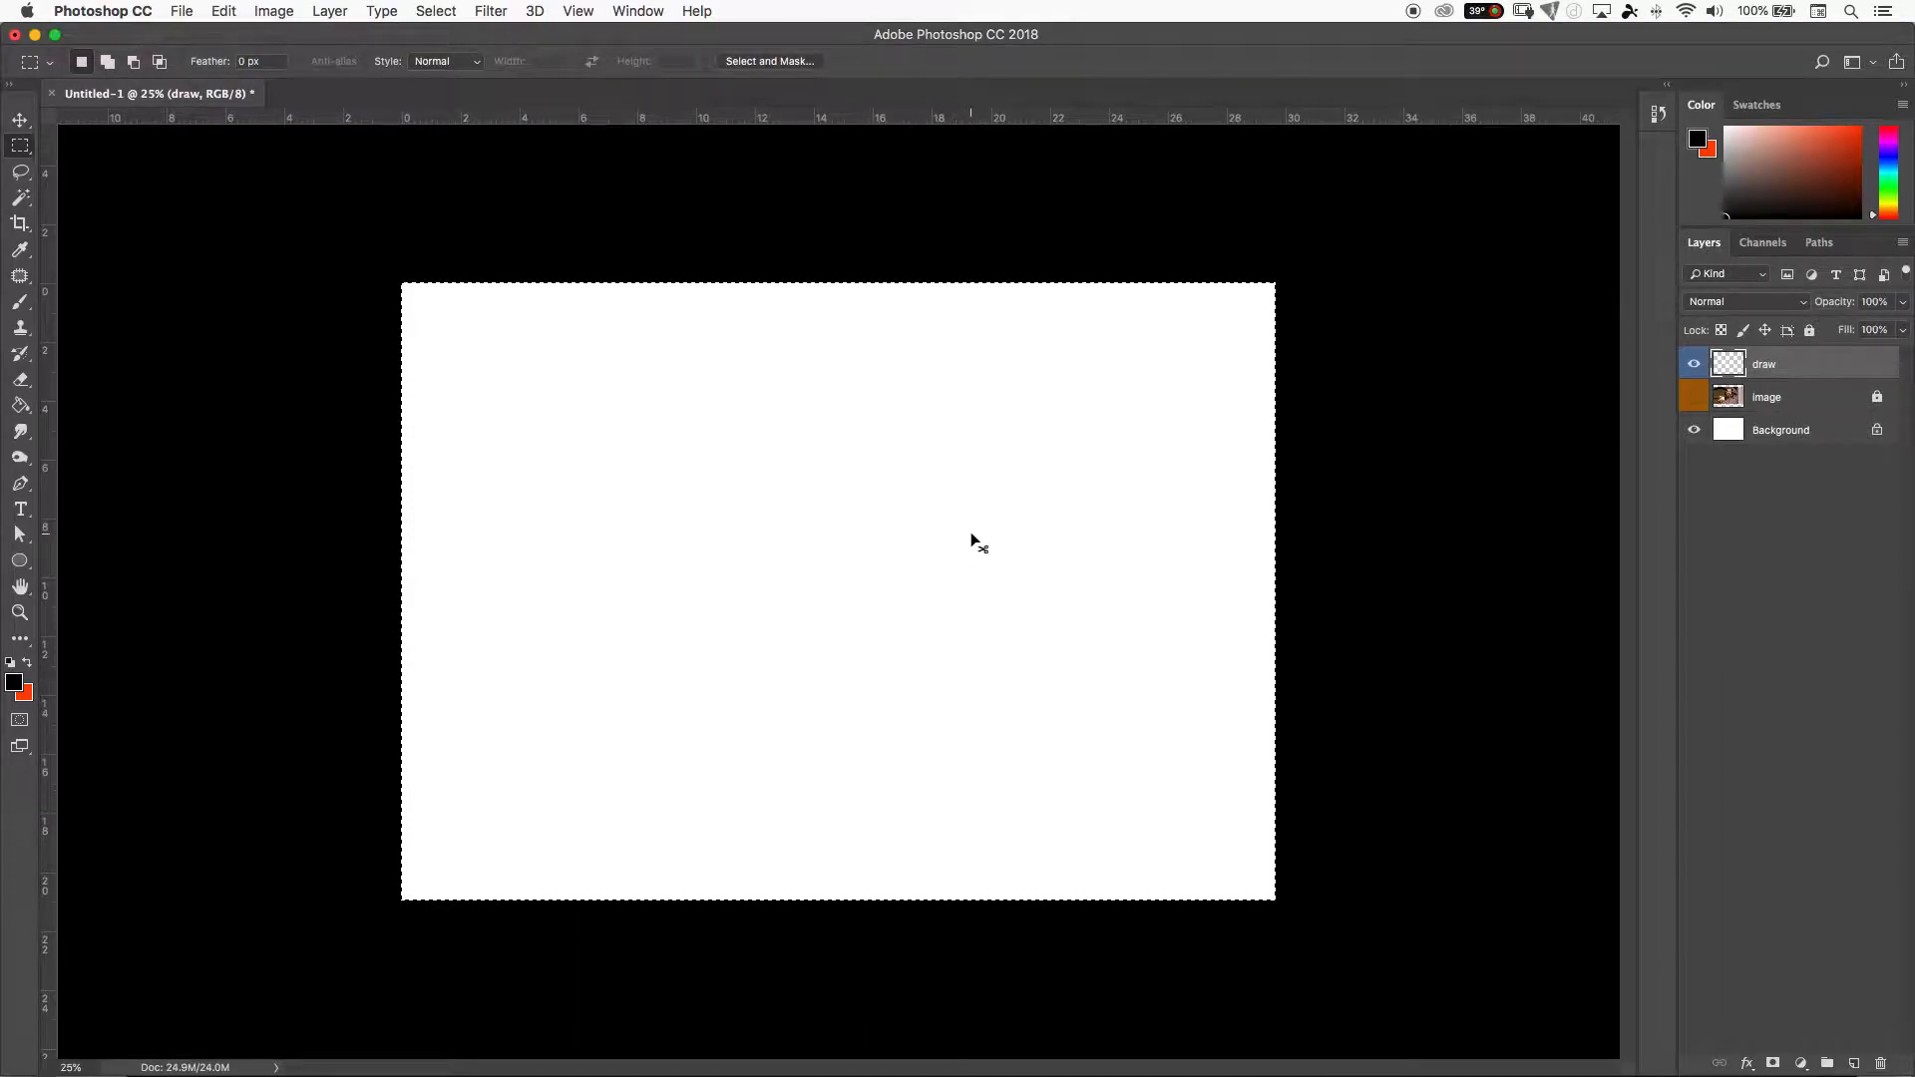
key("super+d")
Step: Try the Soft Round Pressure Size, Hard Round Pressure Size and Hard Round Pressure Opacity presets for the brush
key("b")
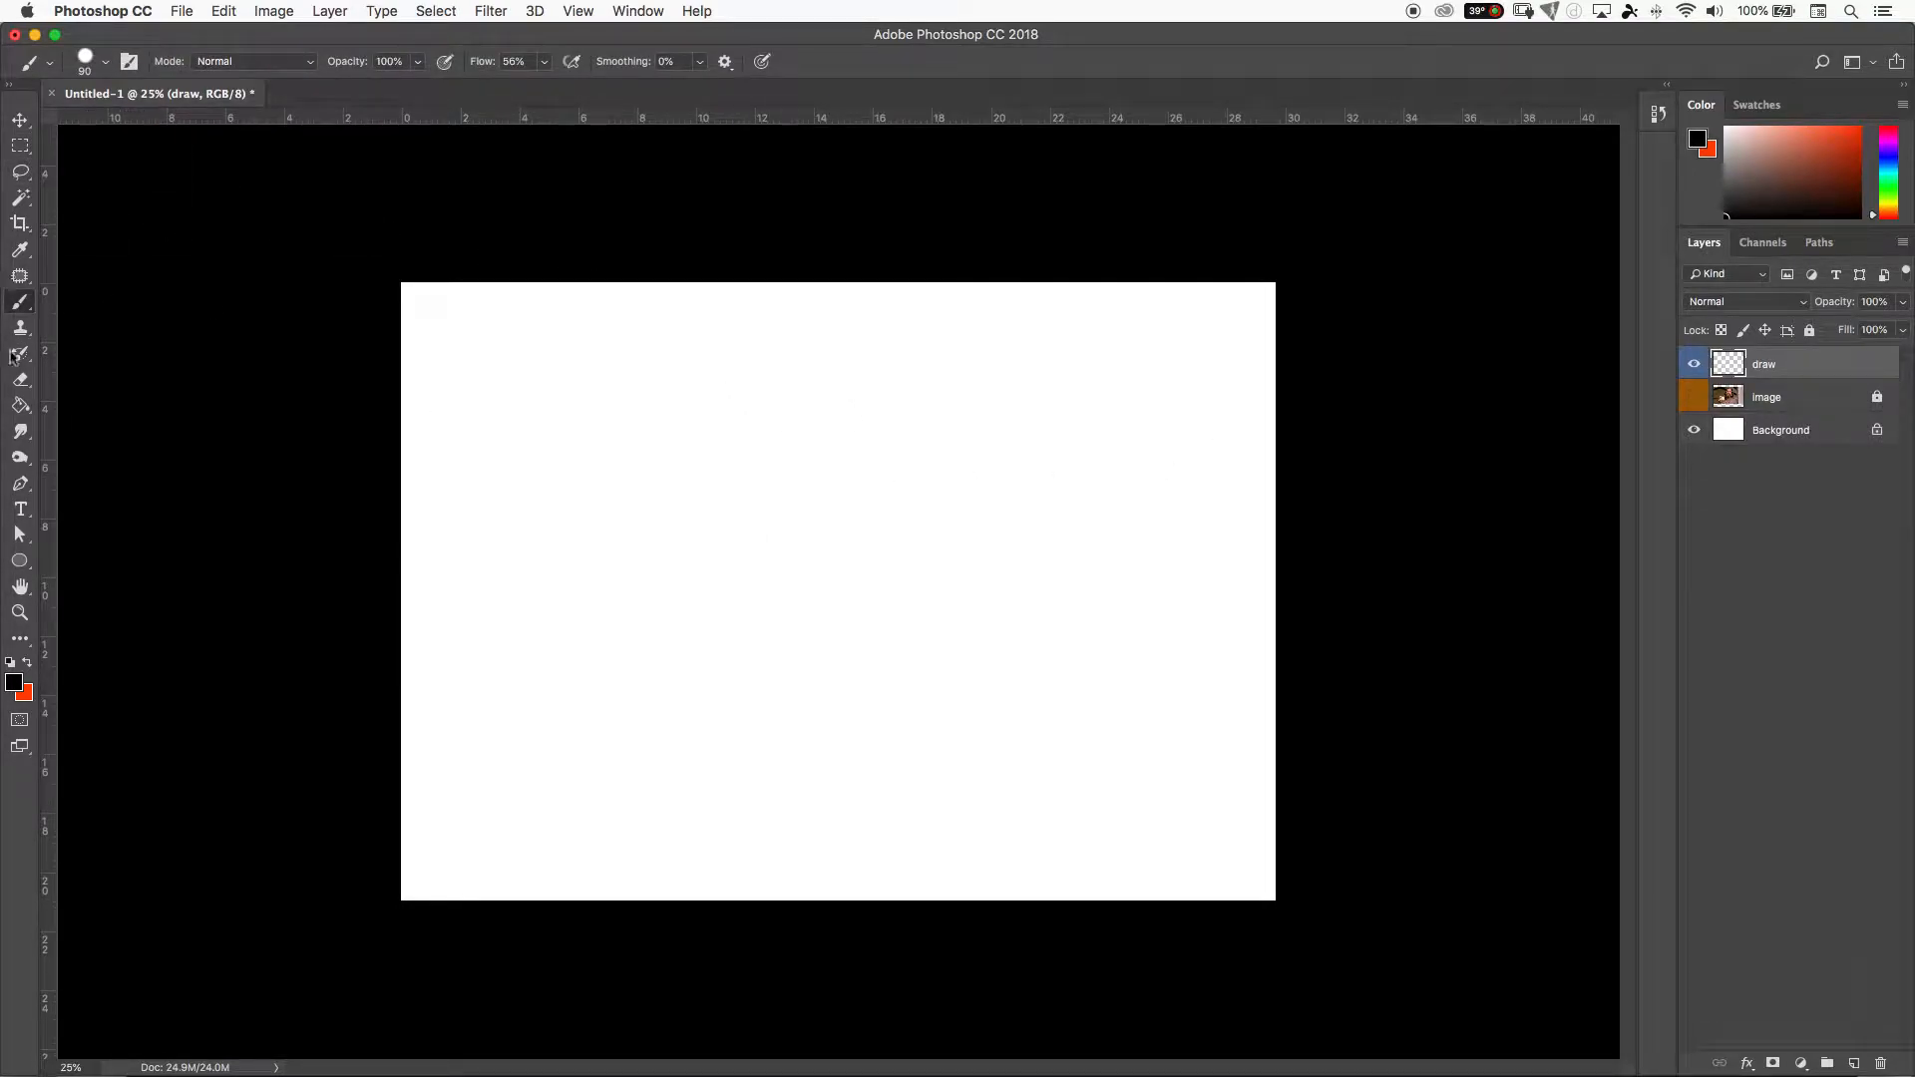
left_click(22, 307)
left_click(98, 58)
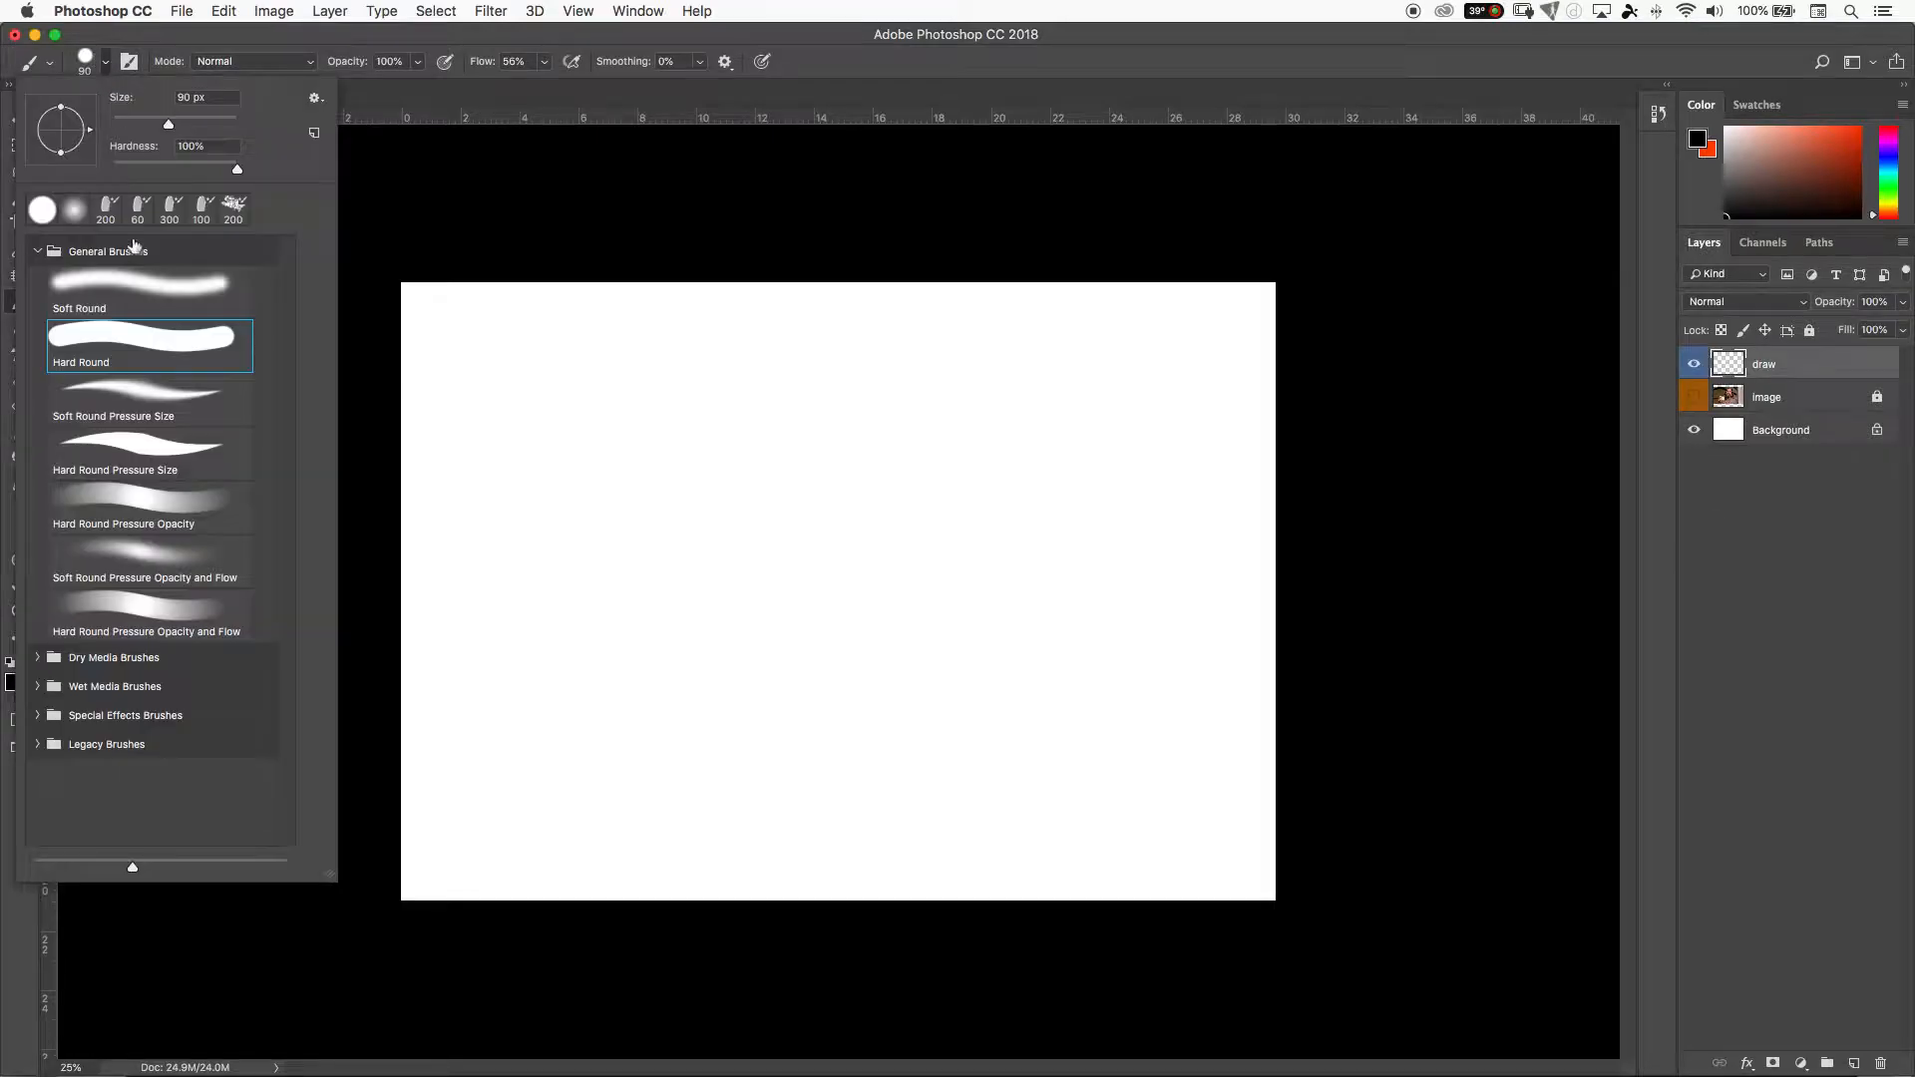
left_click(138, 400)
left_click(134, 477)
left_click(138, 511)
left_click(153, 391)
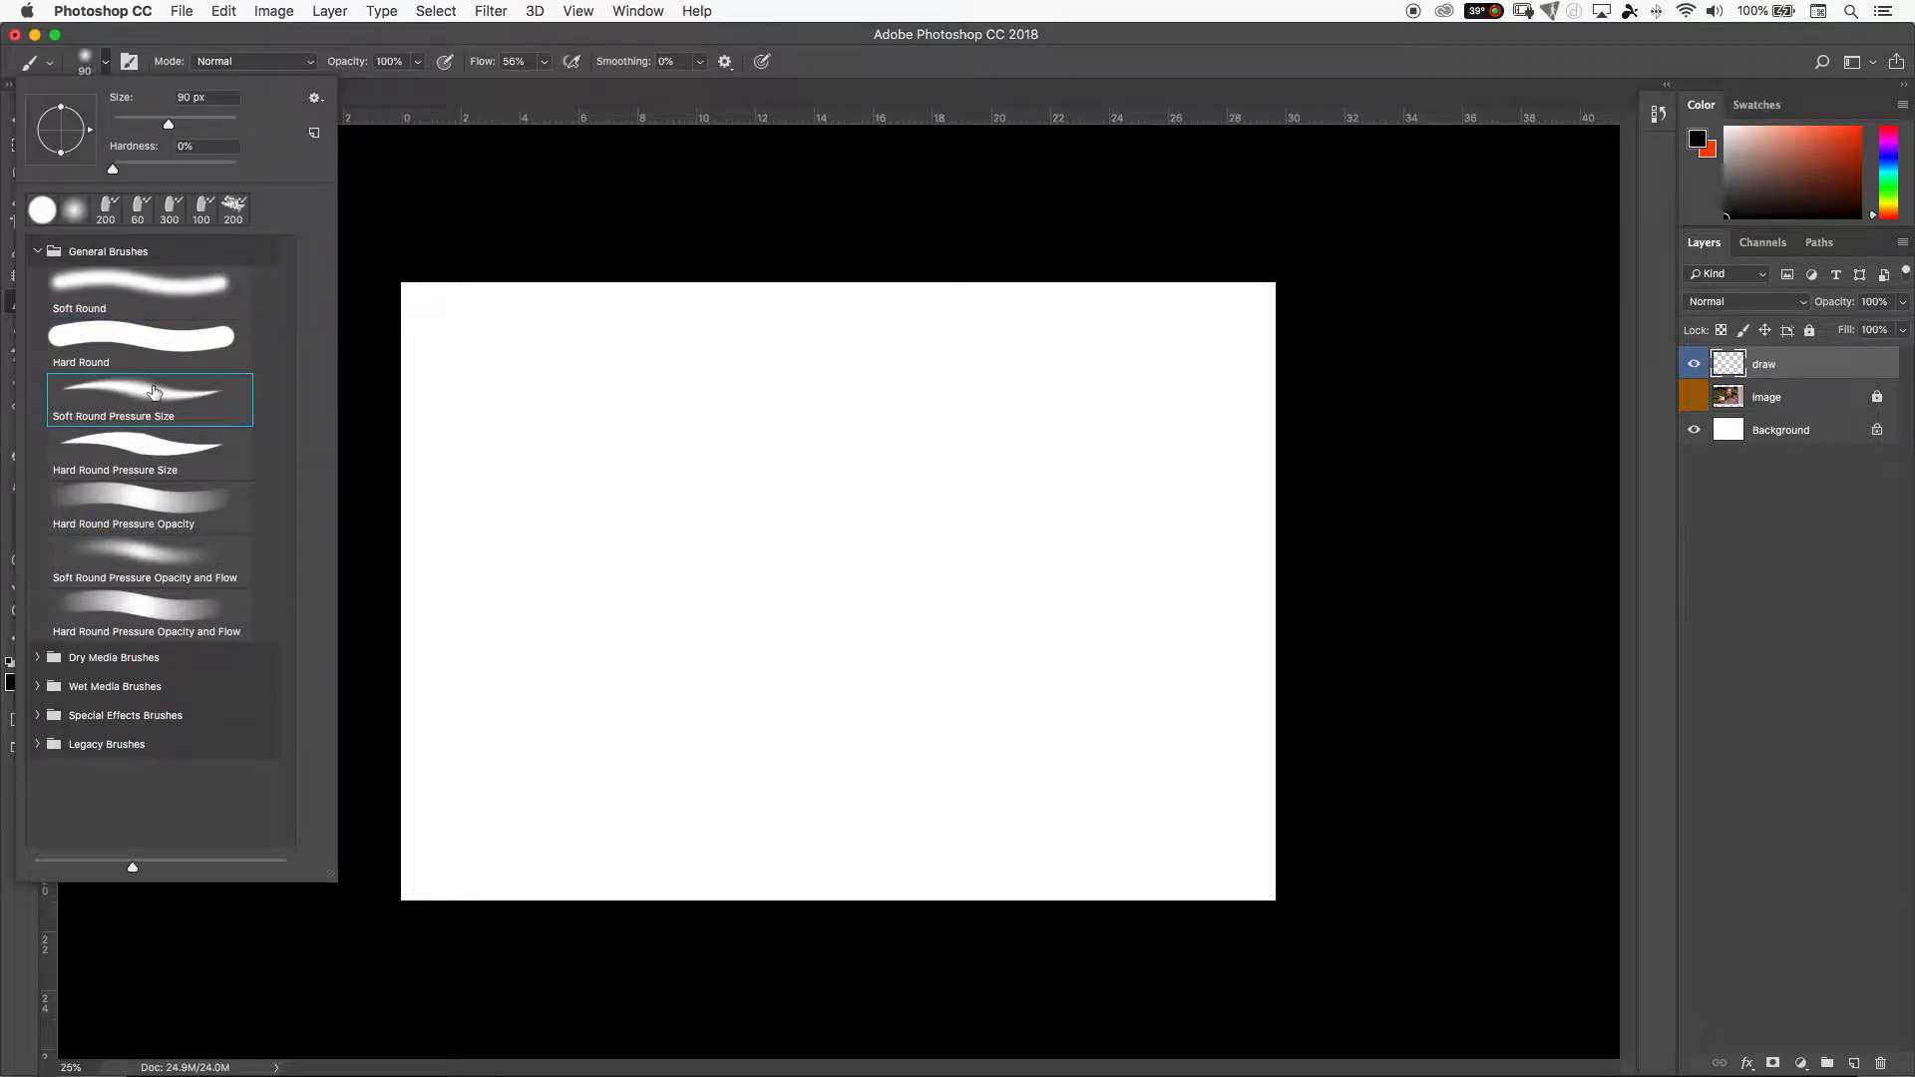
Step: Compare the Soft Round and Hard Round brush presets, settling on Hard Round
left_click(113, 291)
left_click(114, 344)
left_click(120, 297)
left_click(134, 351)
left_click(134, 291)
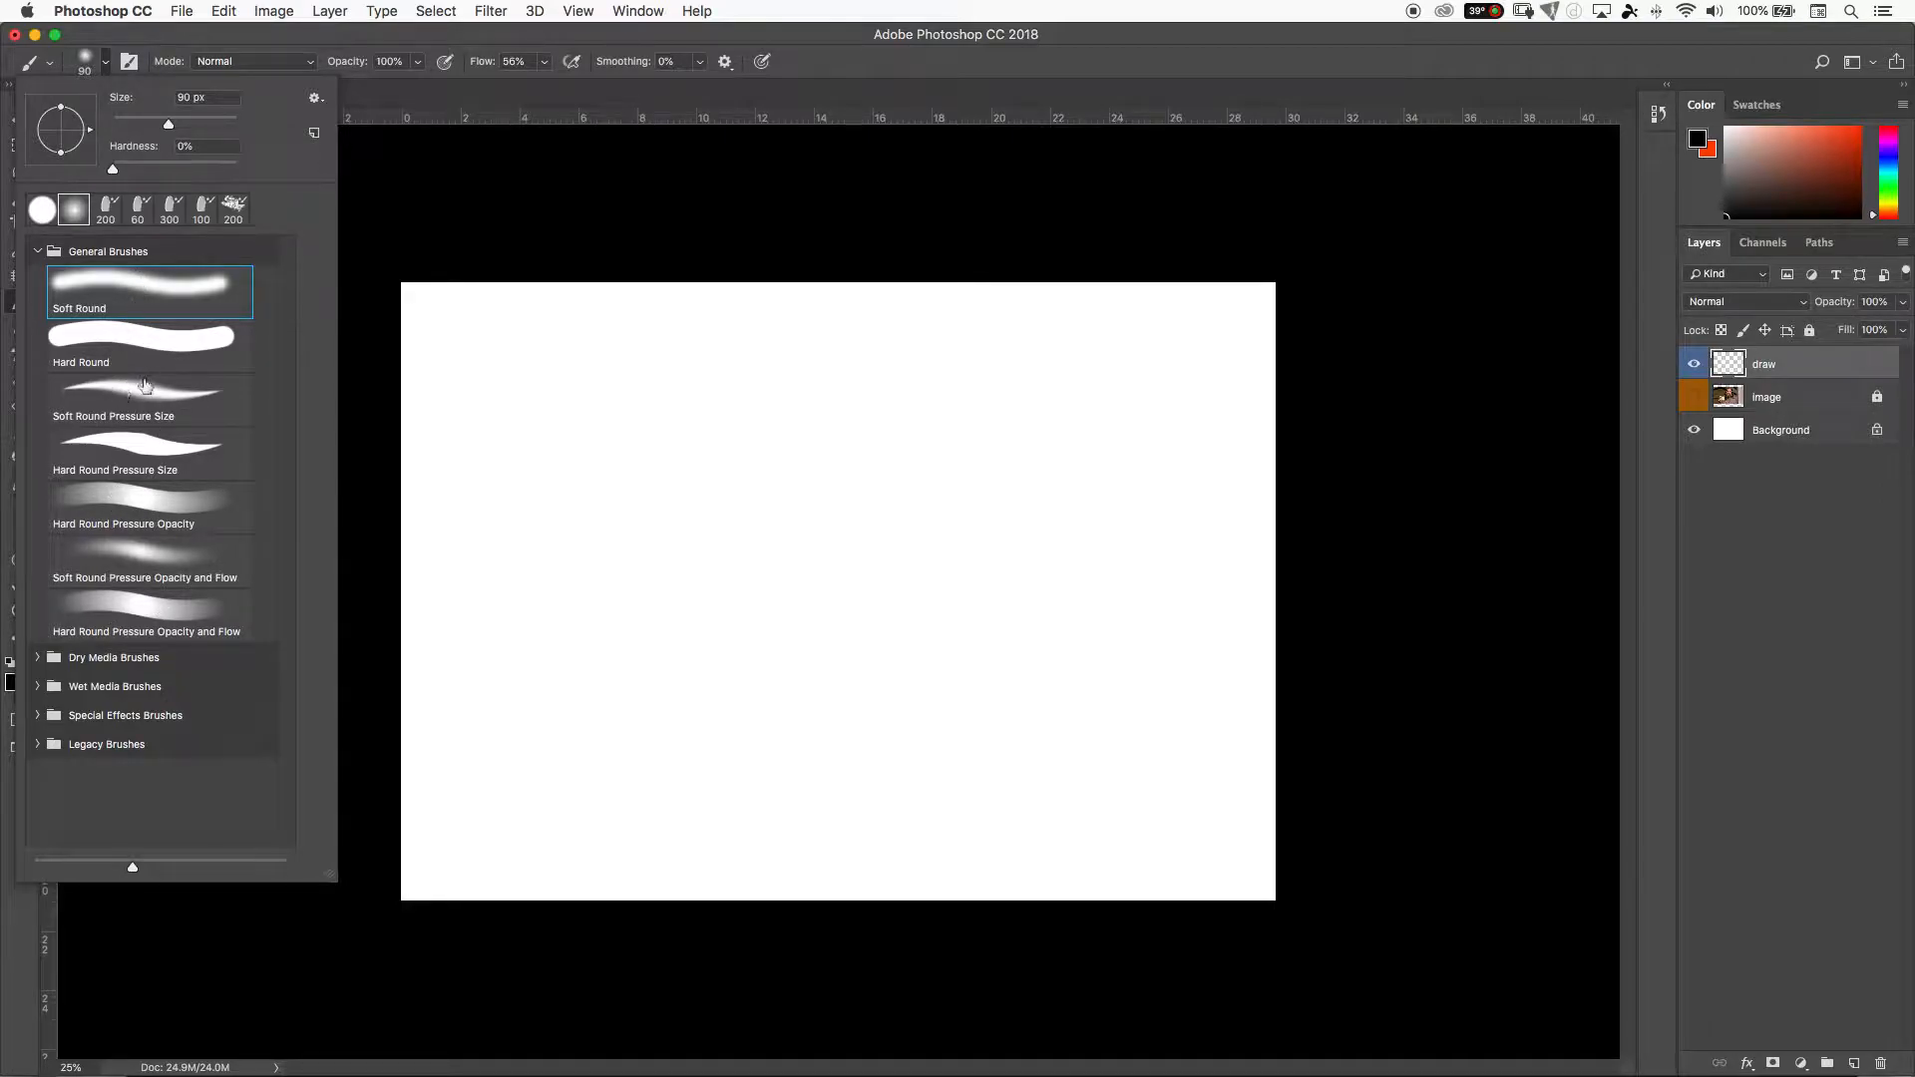
left_click(128, 340)
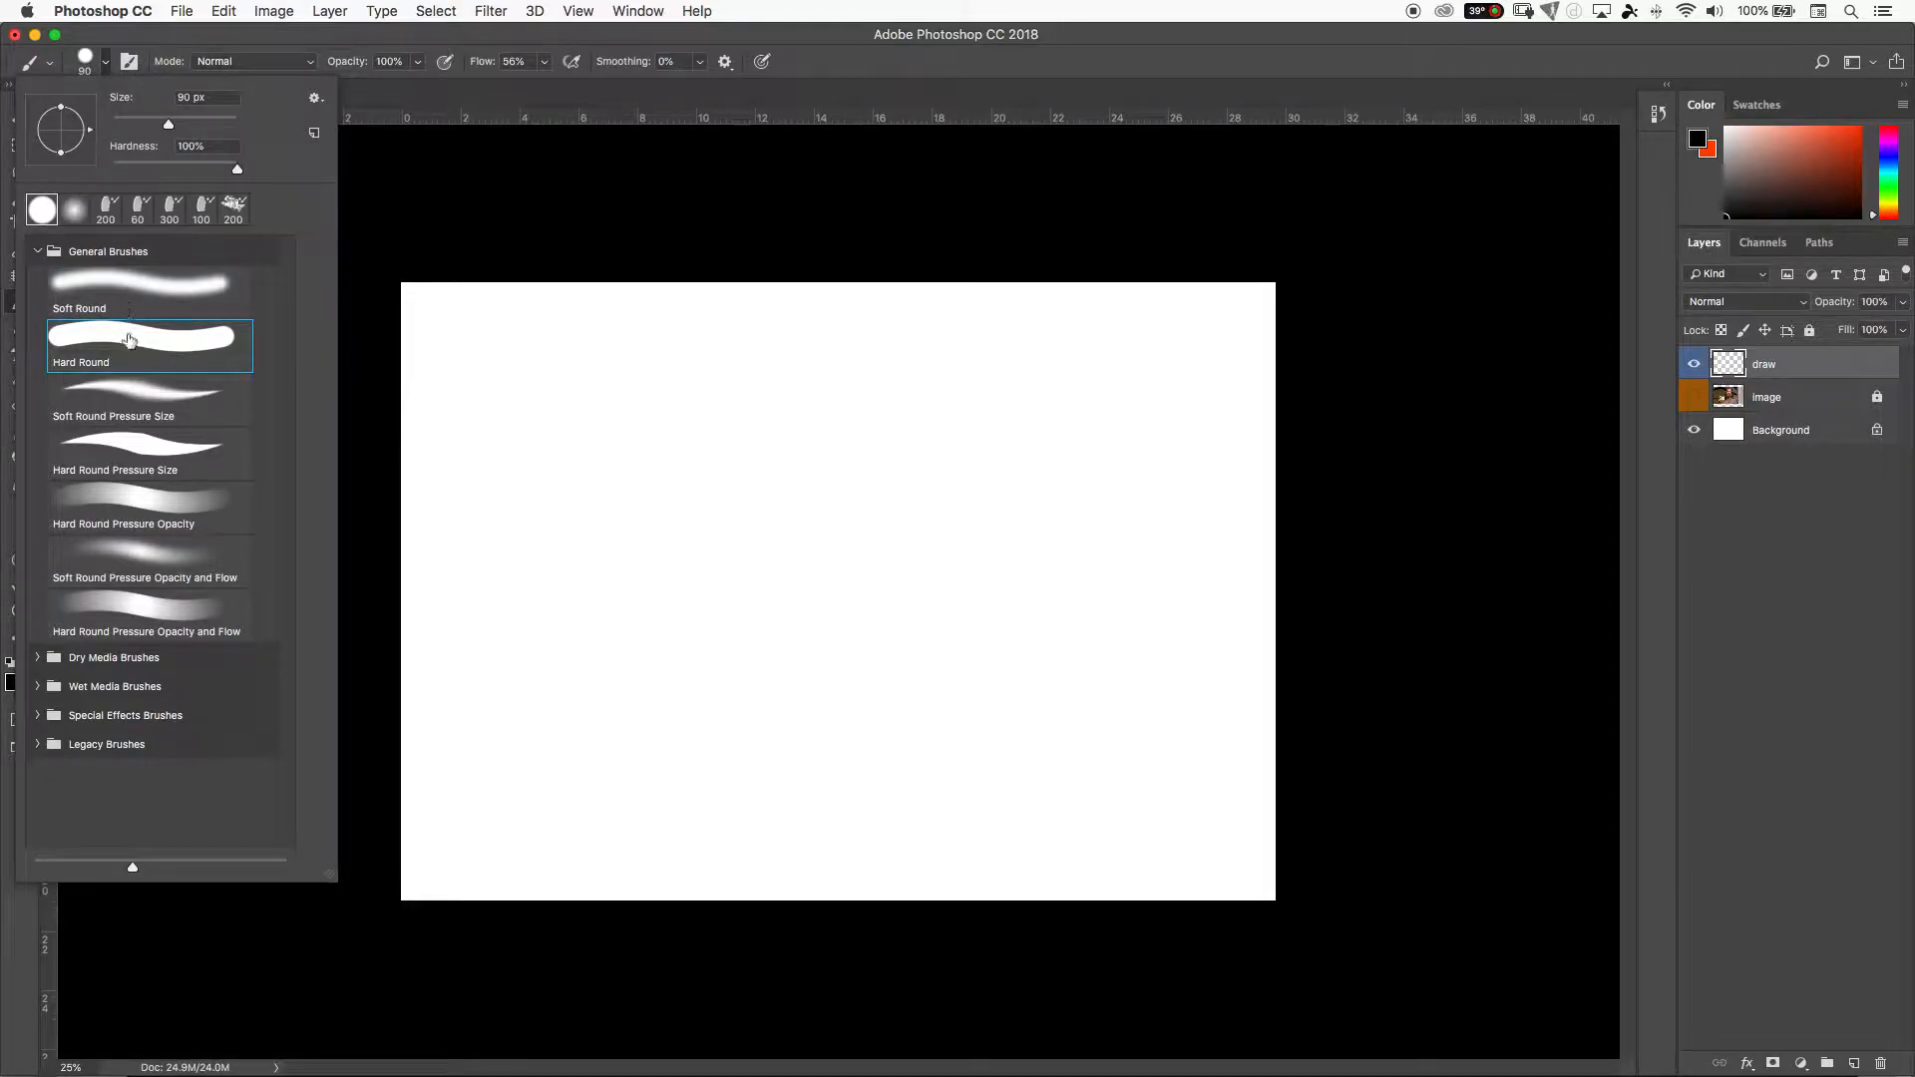
Step: Enlarge the Hard Round brush to 250 px and paint a thick arched stroke across the upper half of the page
left_click(388, 392)
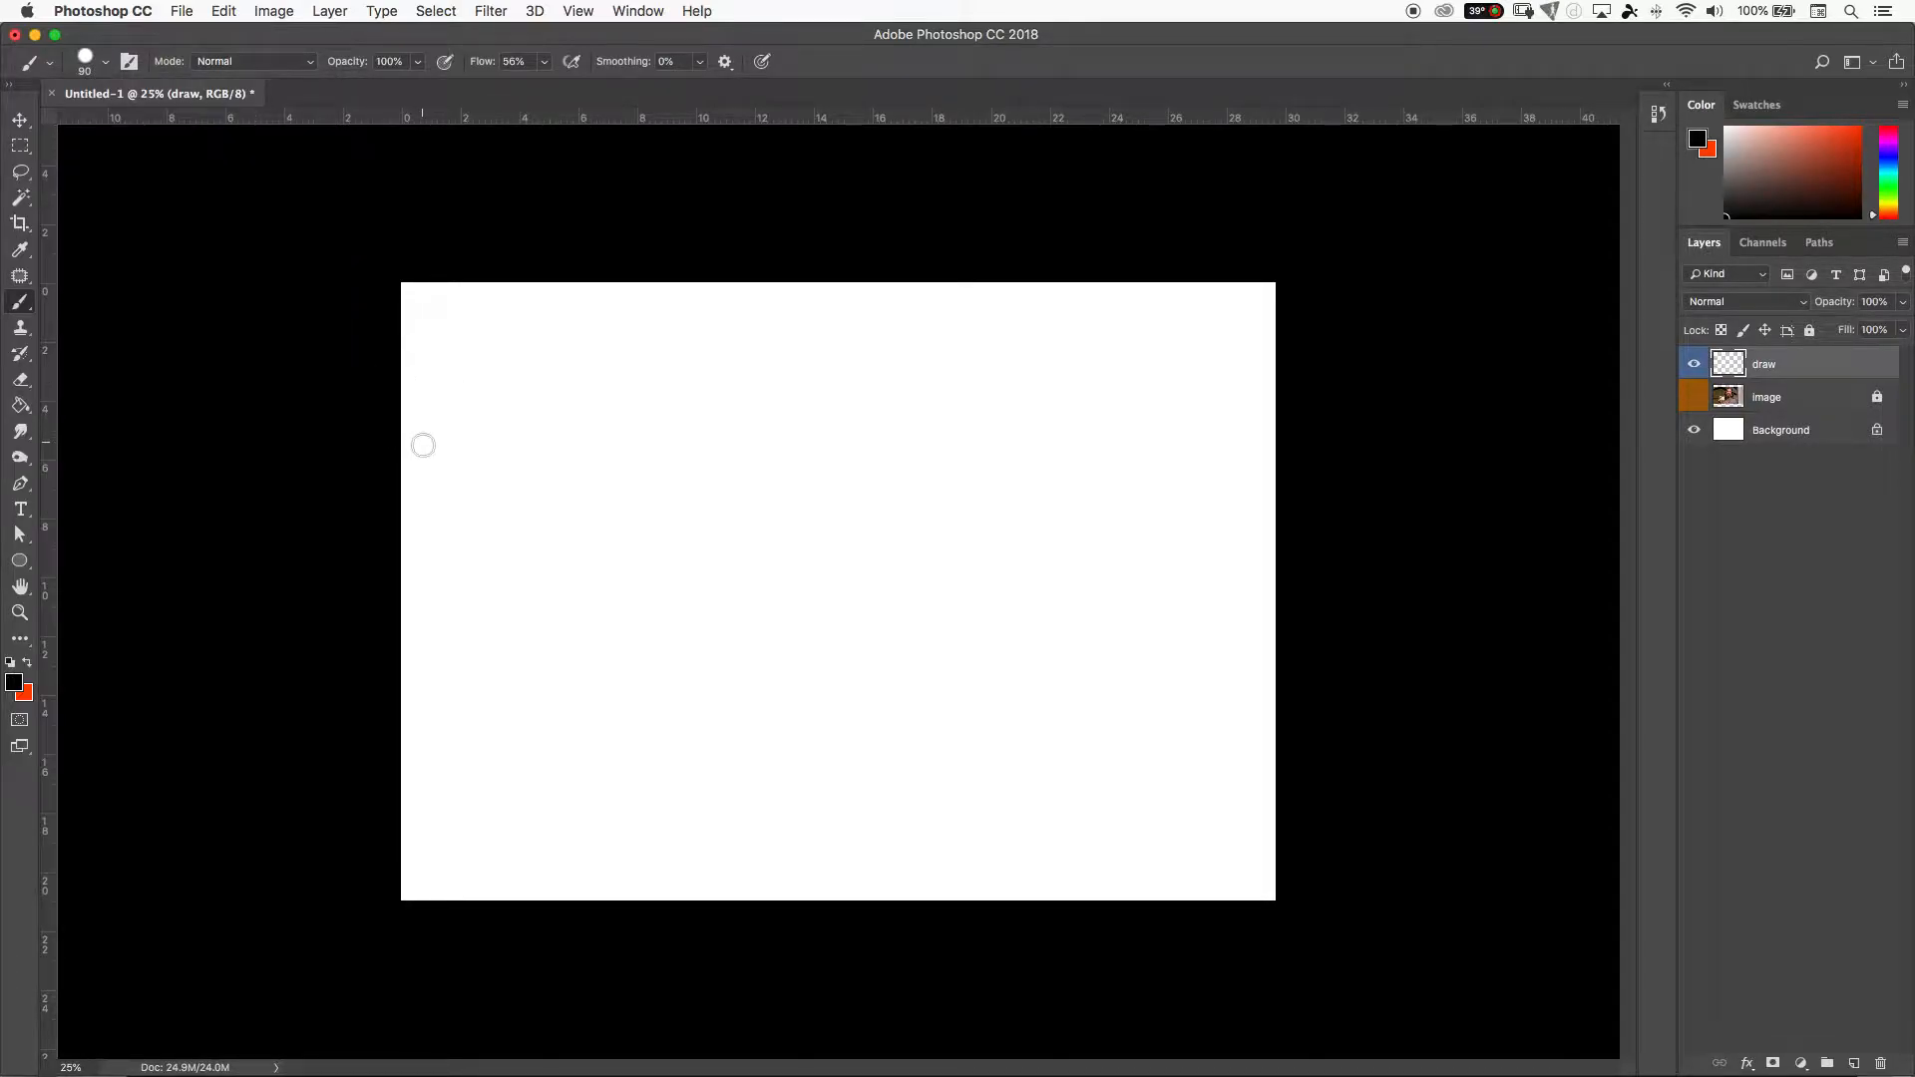
key("bracketright")
key("bracketright")
key("bracketright")
key("bracketright")
key("bracketright")
key("bracketright")
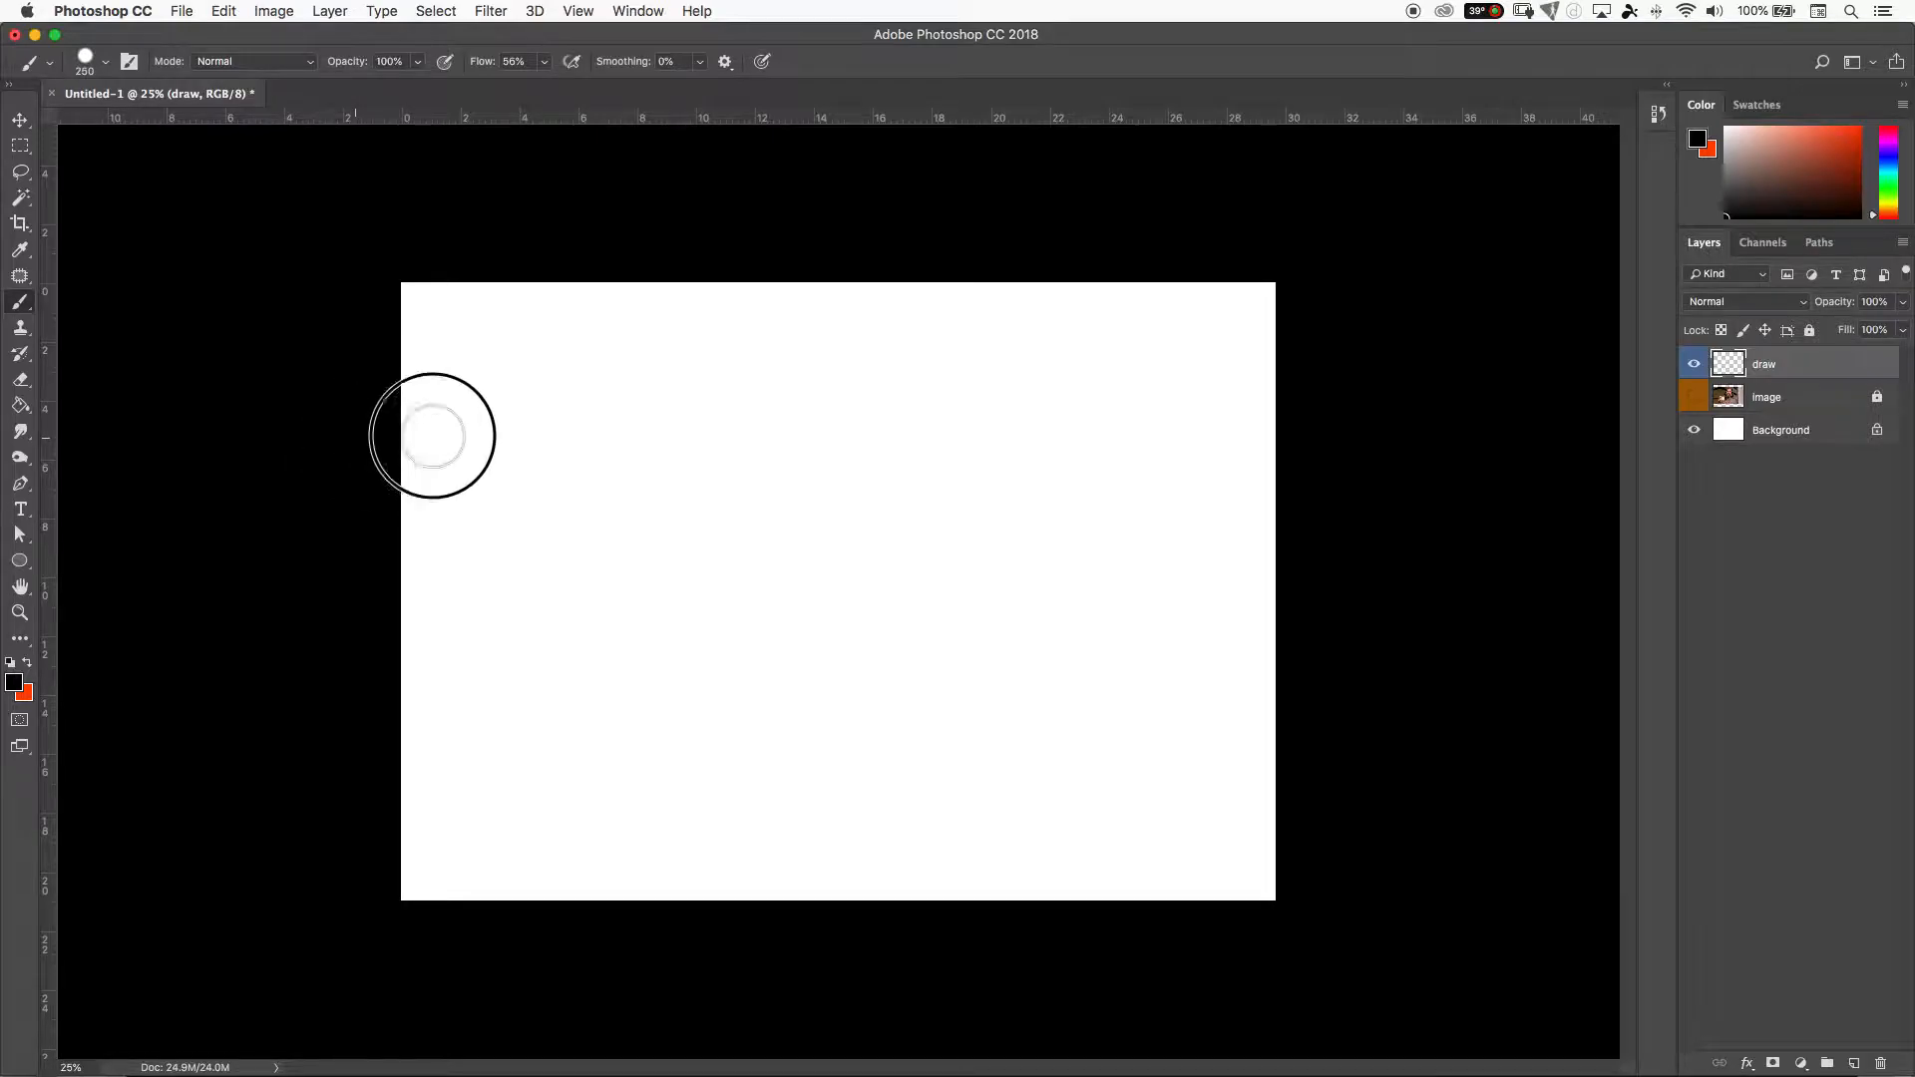
mouse_move(368, 436)
left_mouse_down()
mouse_move(990, 403)
mouse_move(1621, 414)
left_mouse_up()
key("super+z")
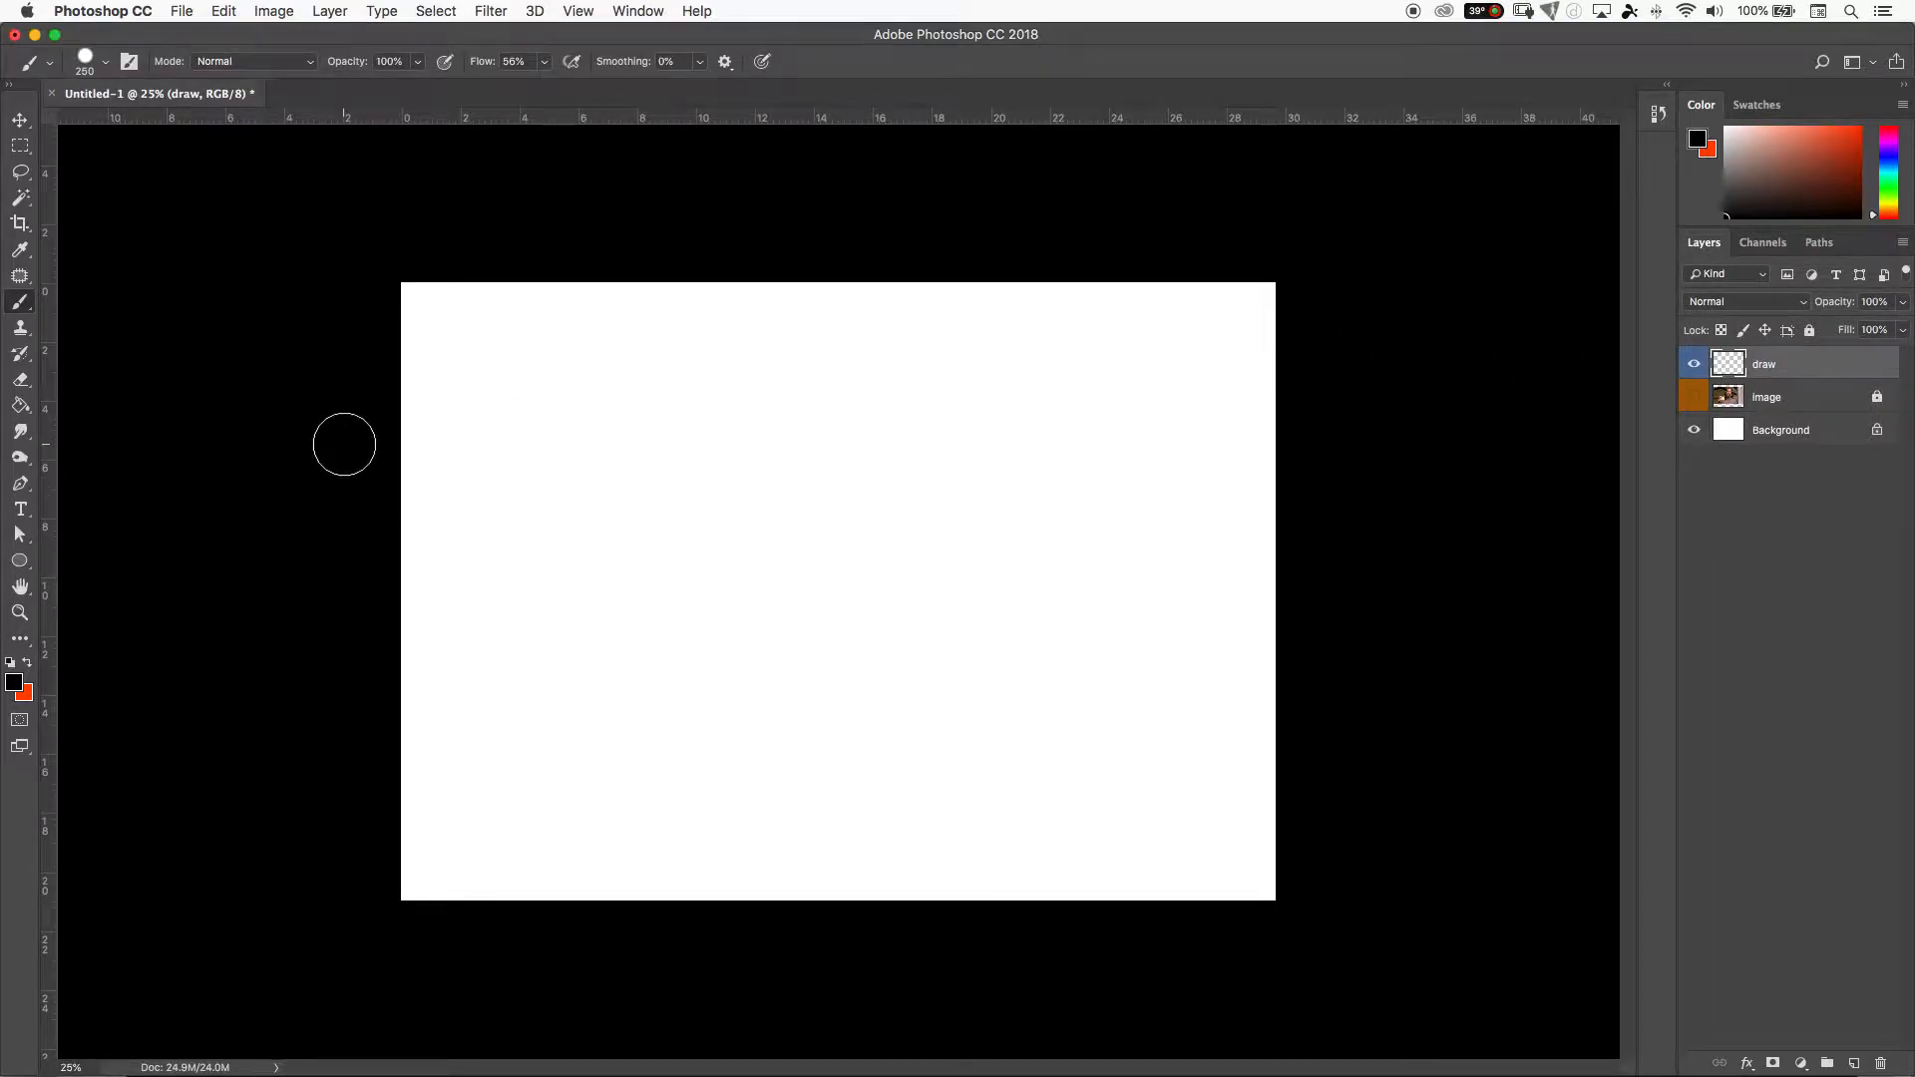
left_click_drag(342, 445, 1159, 448)
mouse_move(577, 544)
left_mouse_down()
mouse_move(632, 398)
mouse_move(1150, 595)
left_mouse_up()
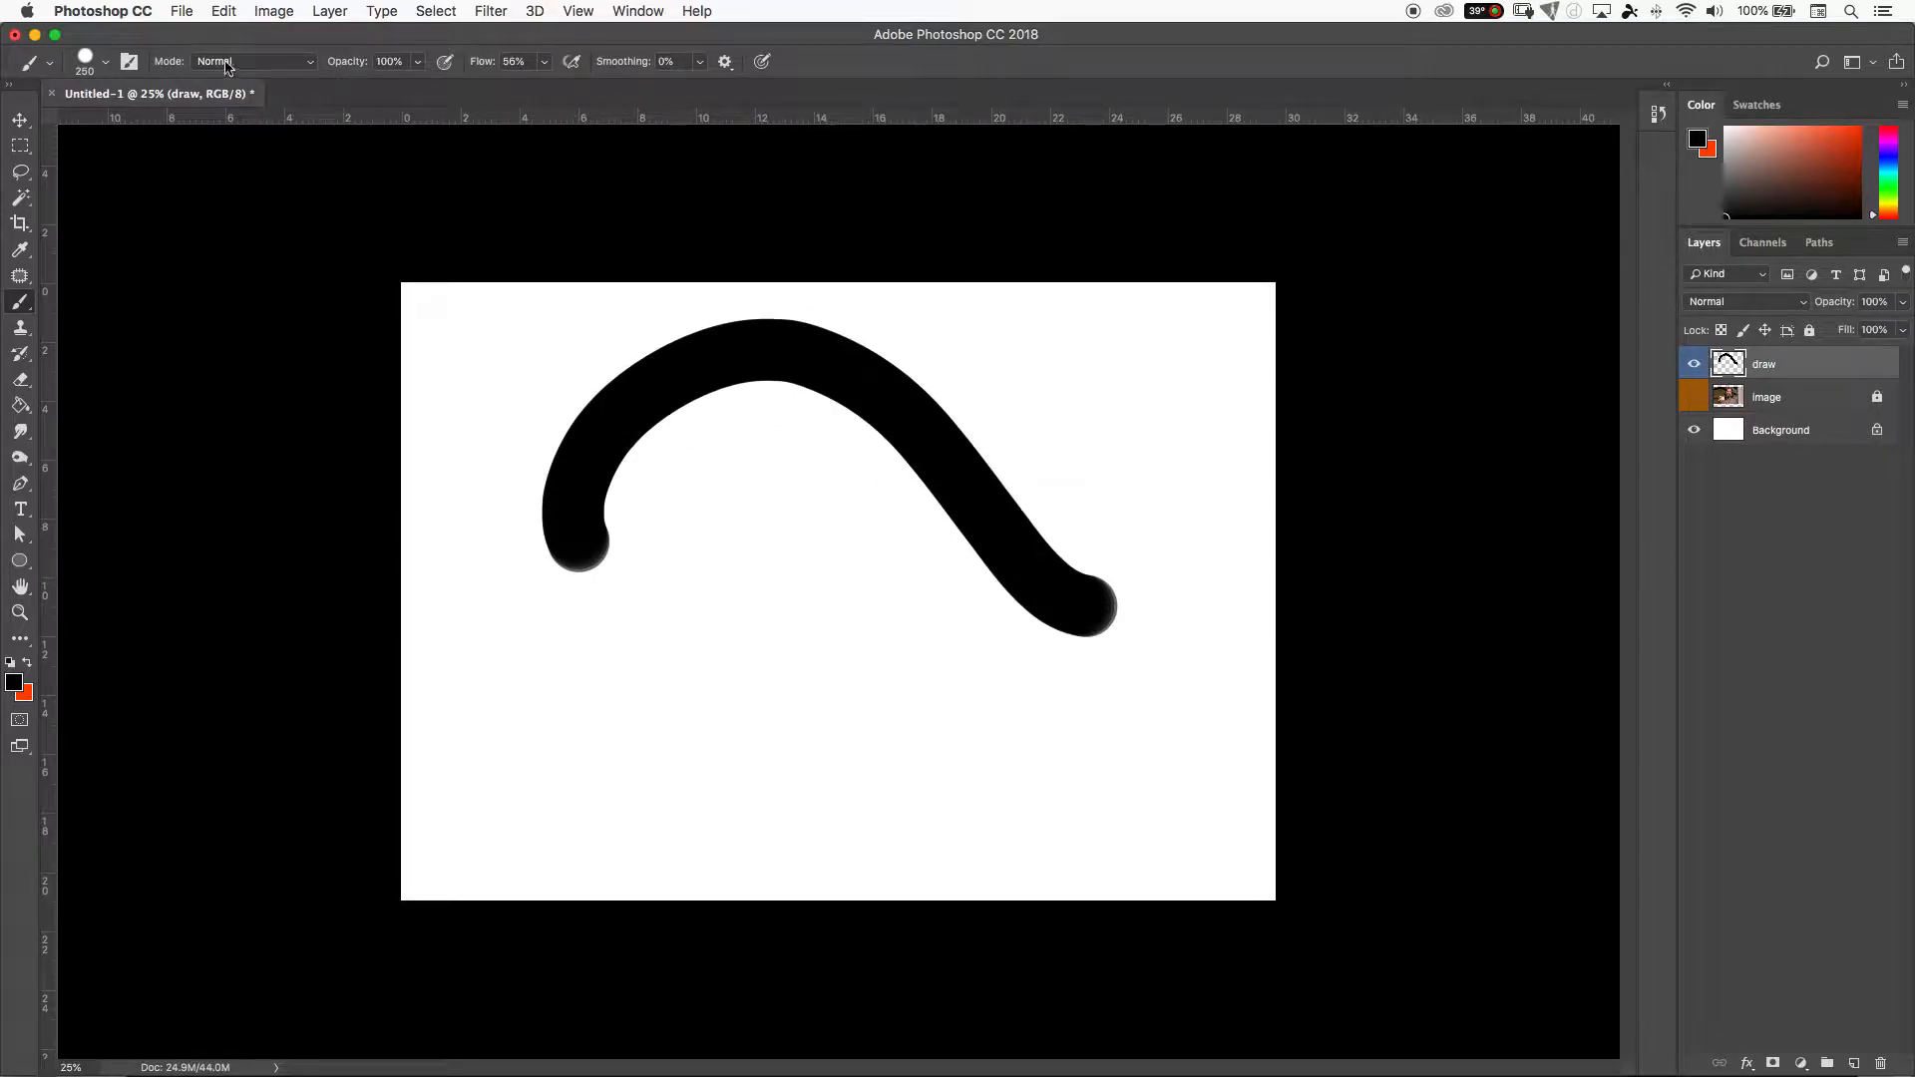
Step: Enable pen pressure for opacity and paint overlapping translucent curves below and beside the solid arched stroke
left_click(446, 63)
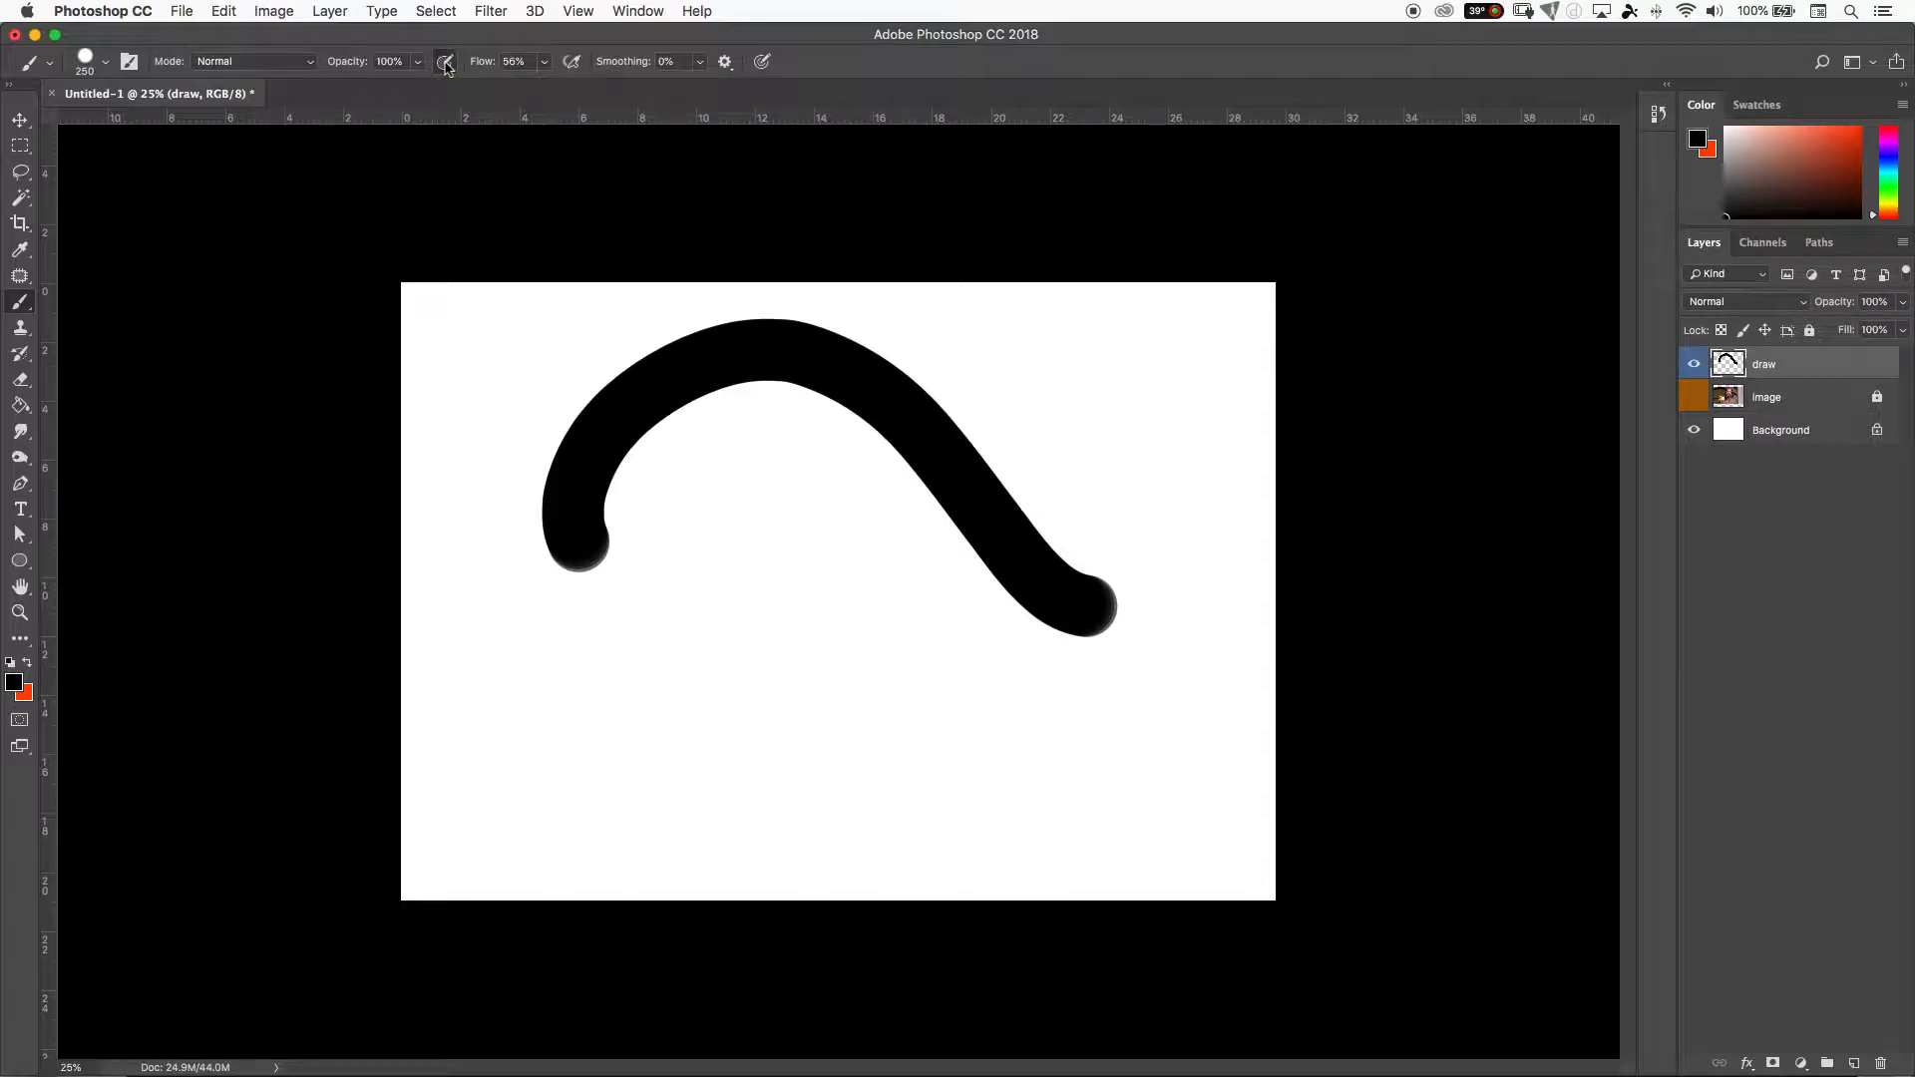
mouse_move(603, 735)
left_mouse_down()
mouse_move(689, 582)
mouse_move(959, 679)
mouse_move(1113, 793)
left_mouse_up()
mouse_move(758, 573)
left_mouse_down()
mouse_move(817, 573)
mouse_move(1137, 778)
left_mouse_up()
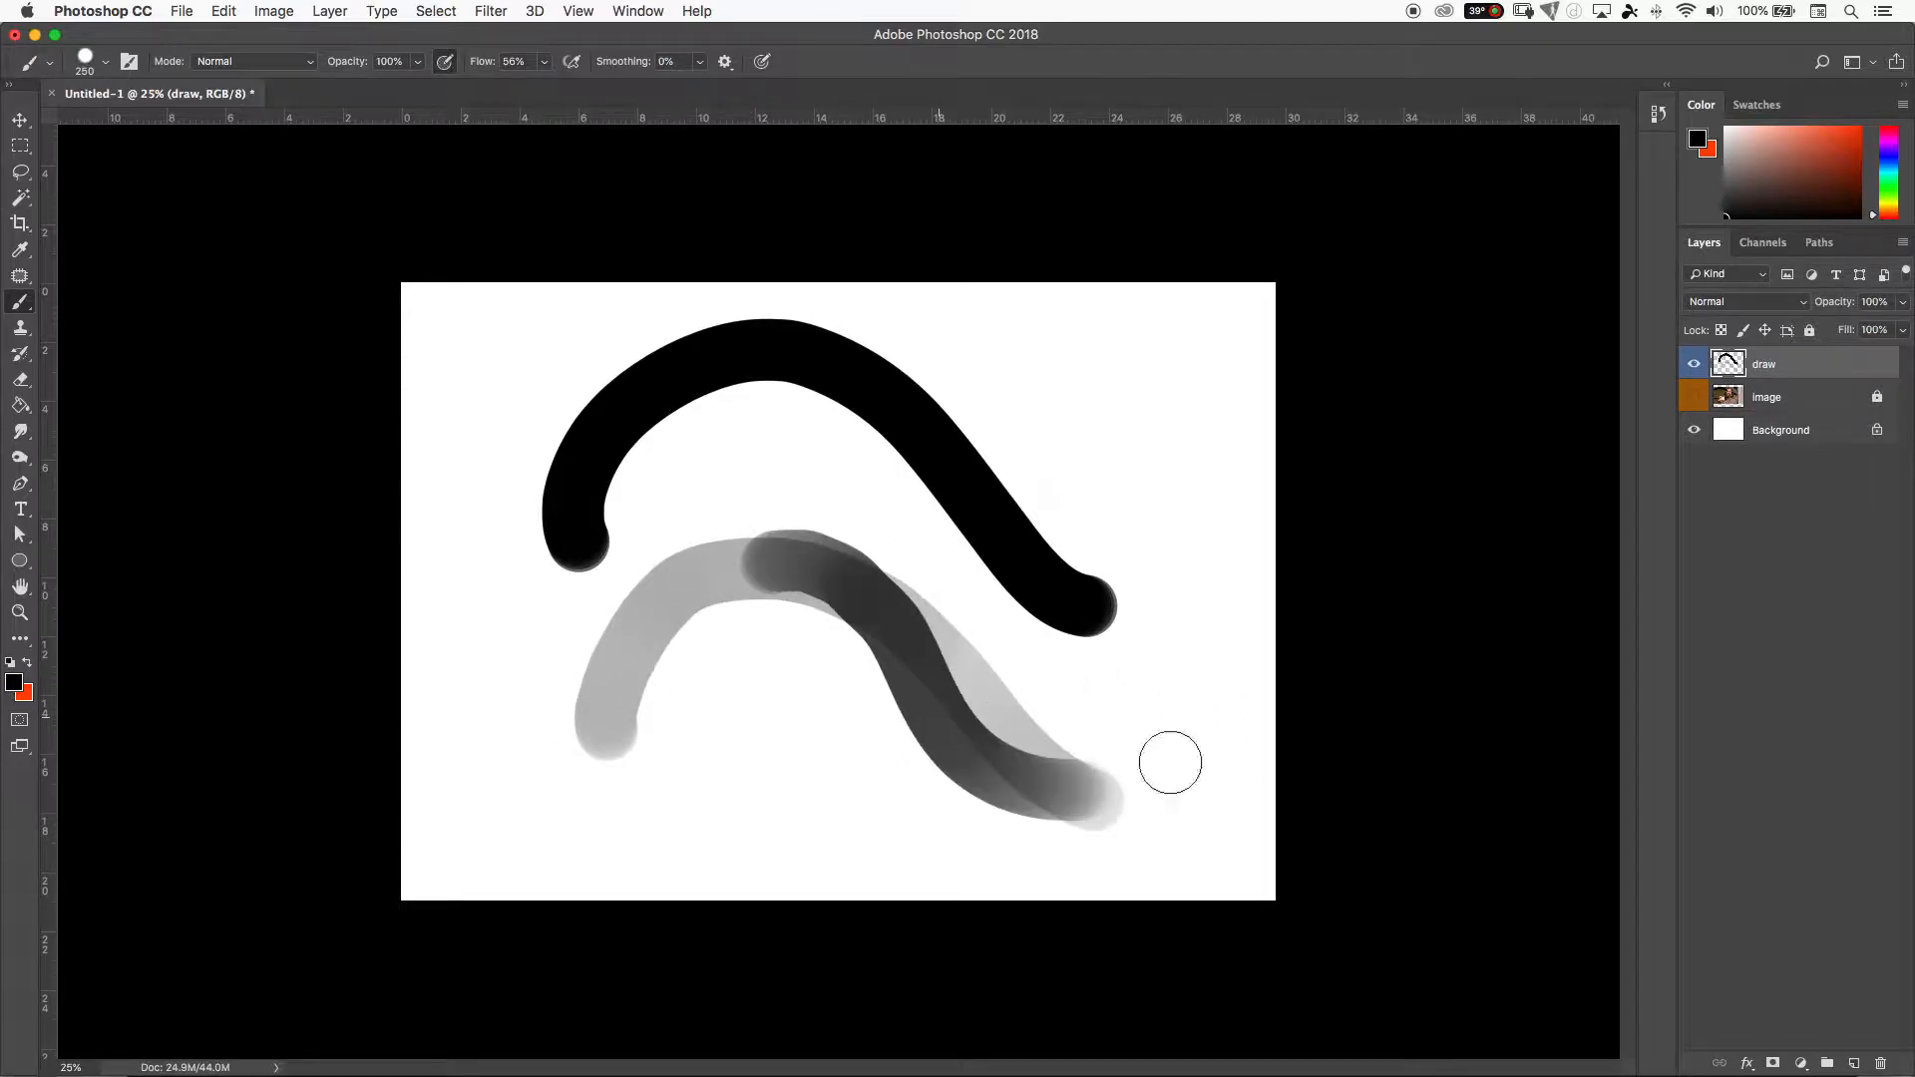
mouse_move(766, 581)
left_mouse_down()
mouse_move(859, 752)
mouse_move(1217, 867)
left_mouse_up()
mouse_move(797, 543)
left_mouse_down()
mouse_move(688, 617)
mouse_move(846, 572)
mouse_move(849, 648)
left_mouse_up()
left_click_drag(773, 540, 1226, 848)
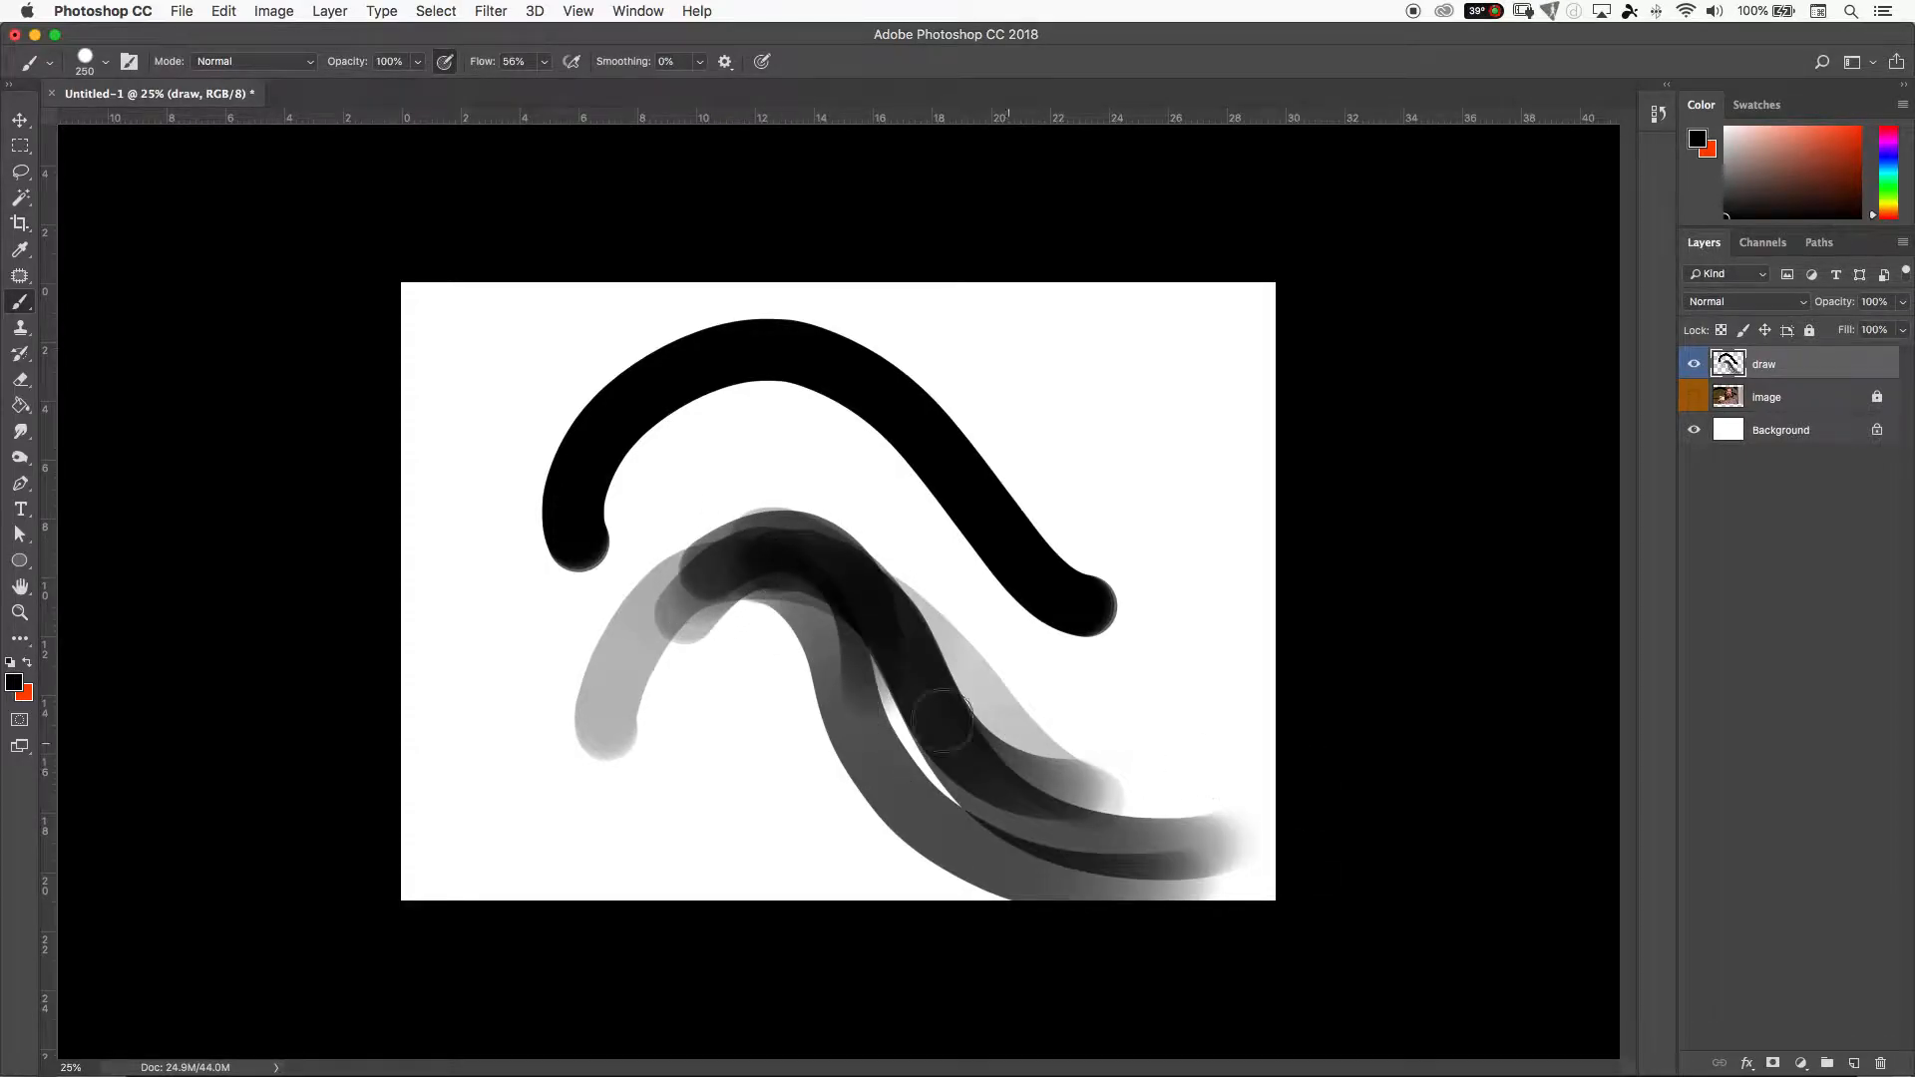
left_click_drag(813, 624, 1180, 766)
mouse_move(928, 690)
left_mouse_down()
mouse_move(1214, 479)
mouse_move(1137, 371)
mouse_move(975, 697)
mouse_move(1195, 728)
left_mouse_up()
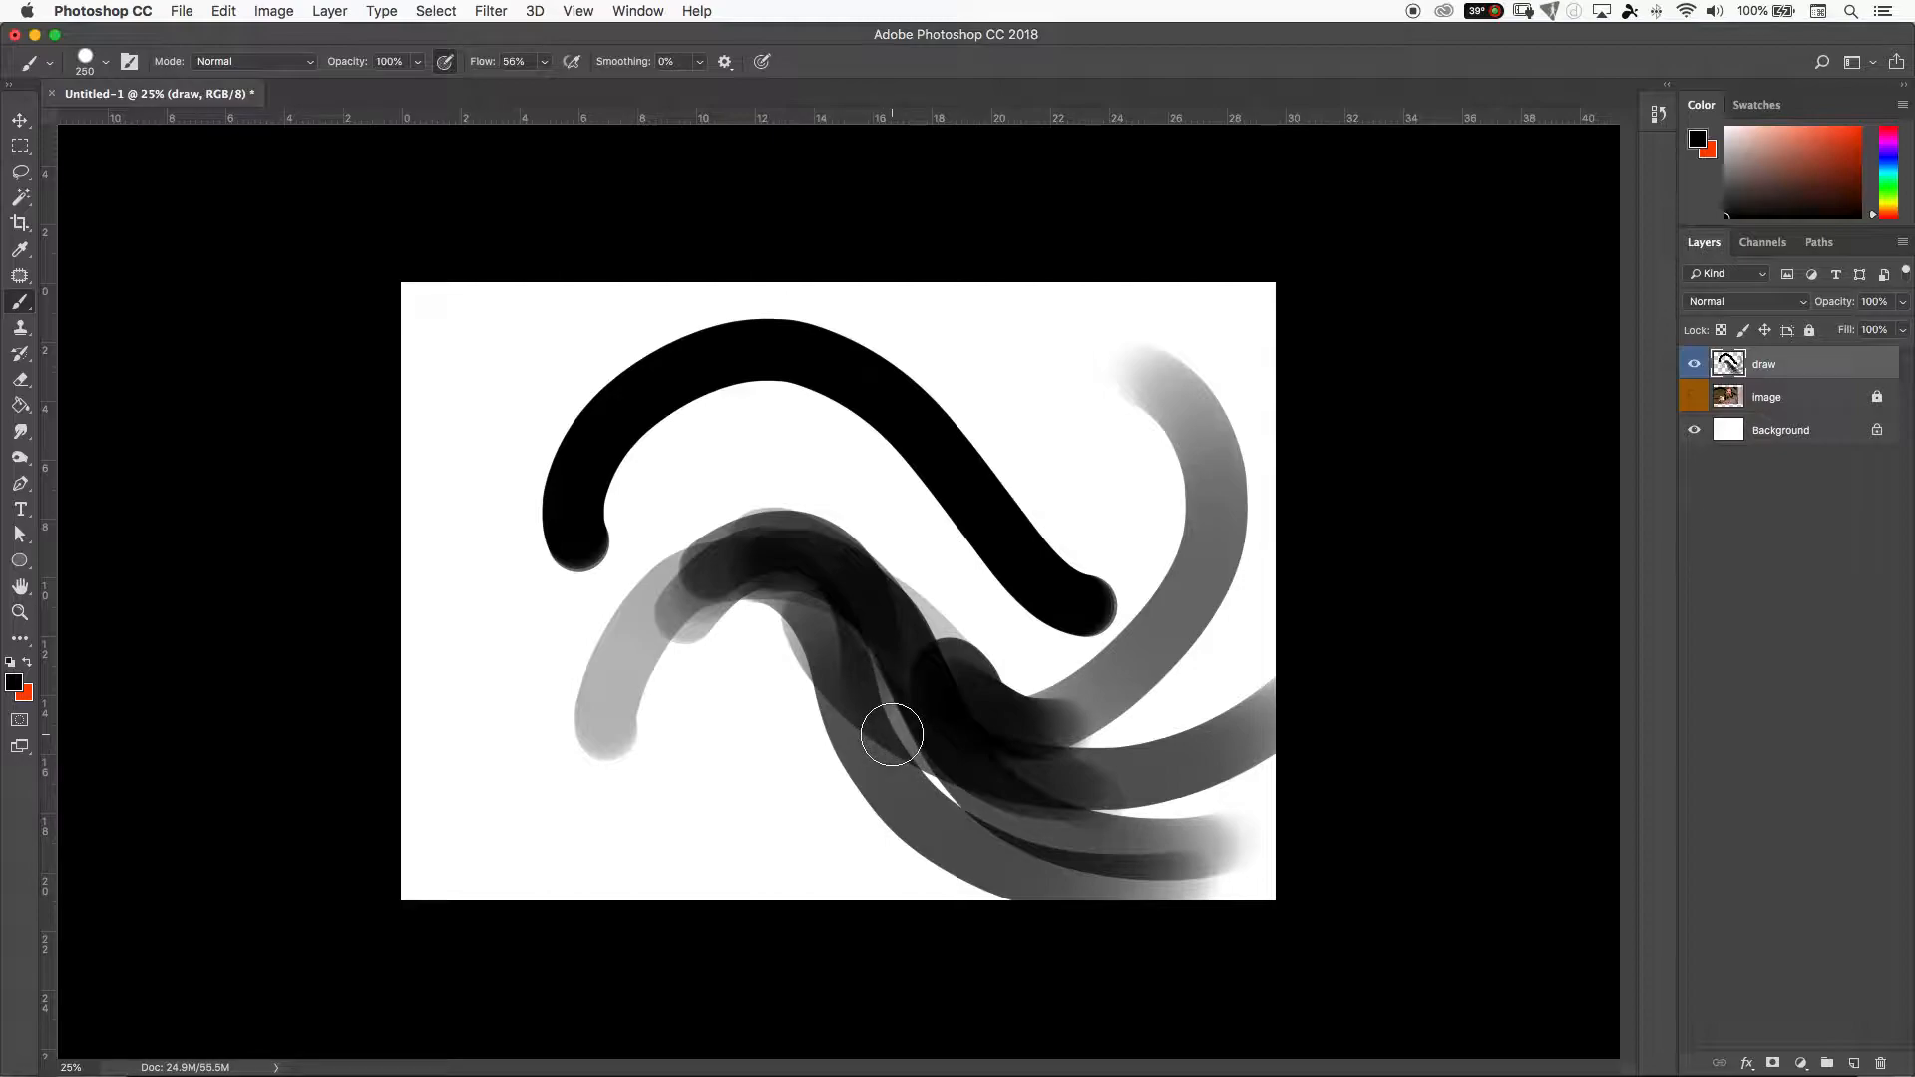
Step: Clear all strokes from the draw layer by selecting the whole canvas, deleting its contents and deselecting
key("m")
left_click_drag(310, 205, 1612, 1003)
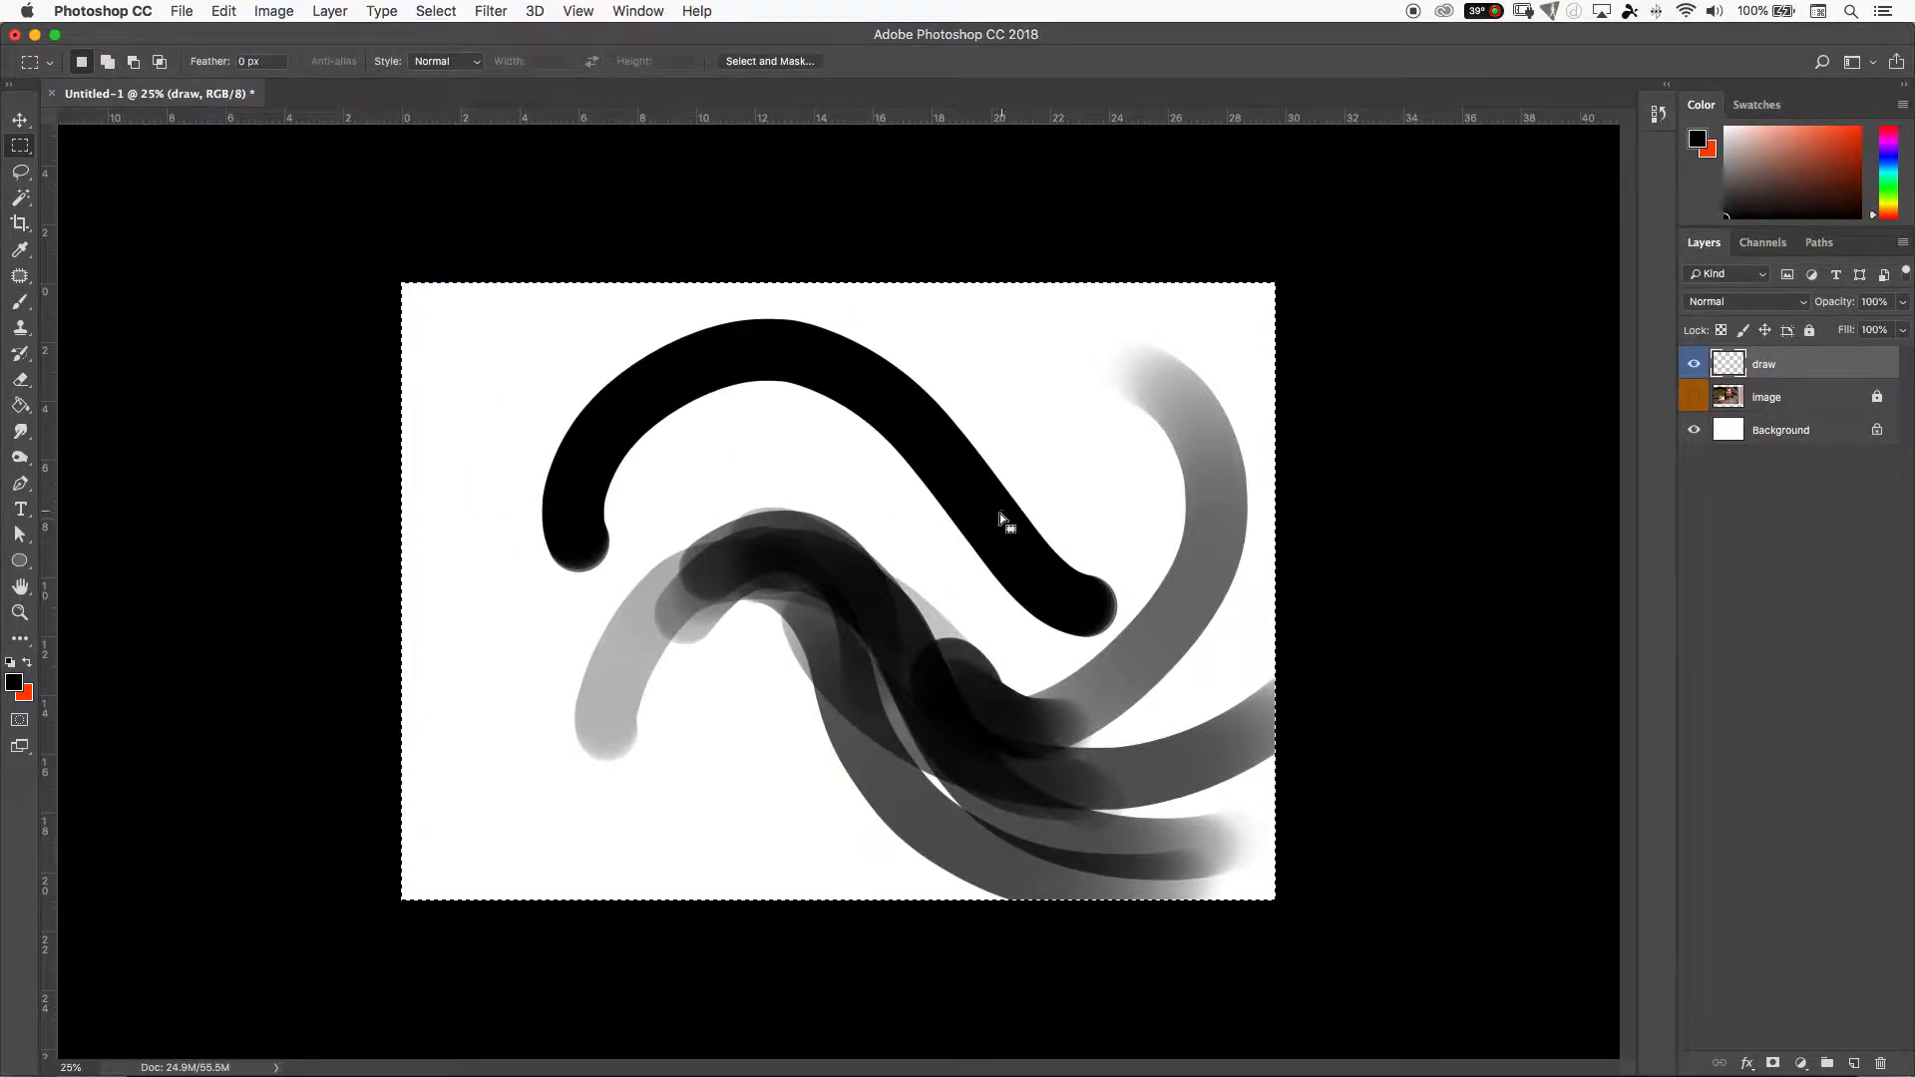
key("BackSpace")
key("super+d")
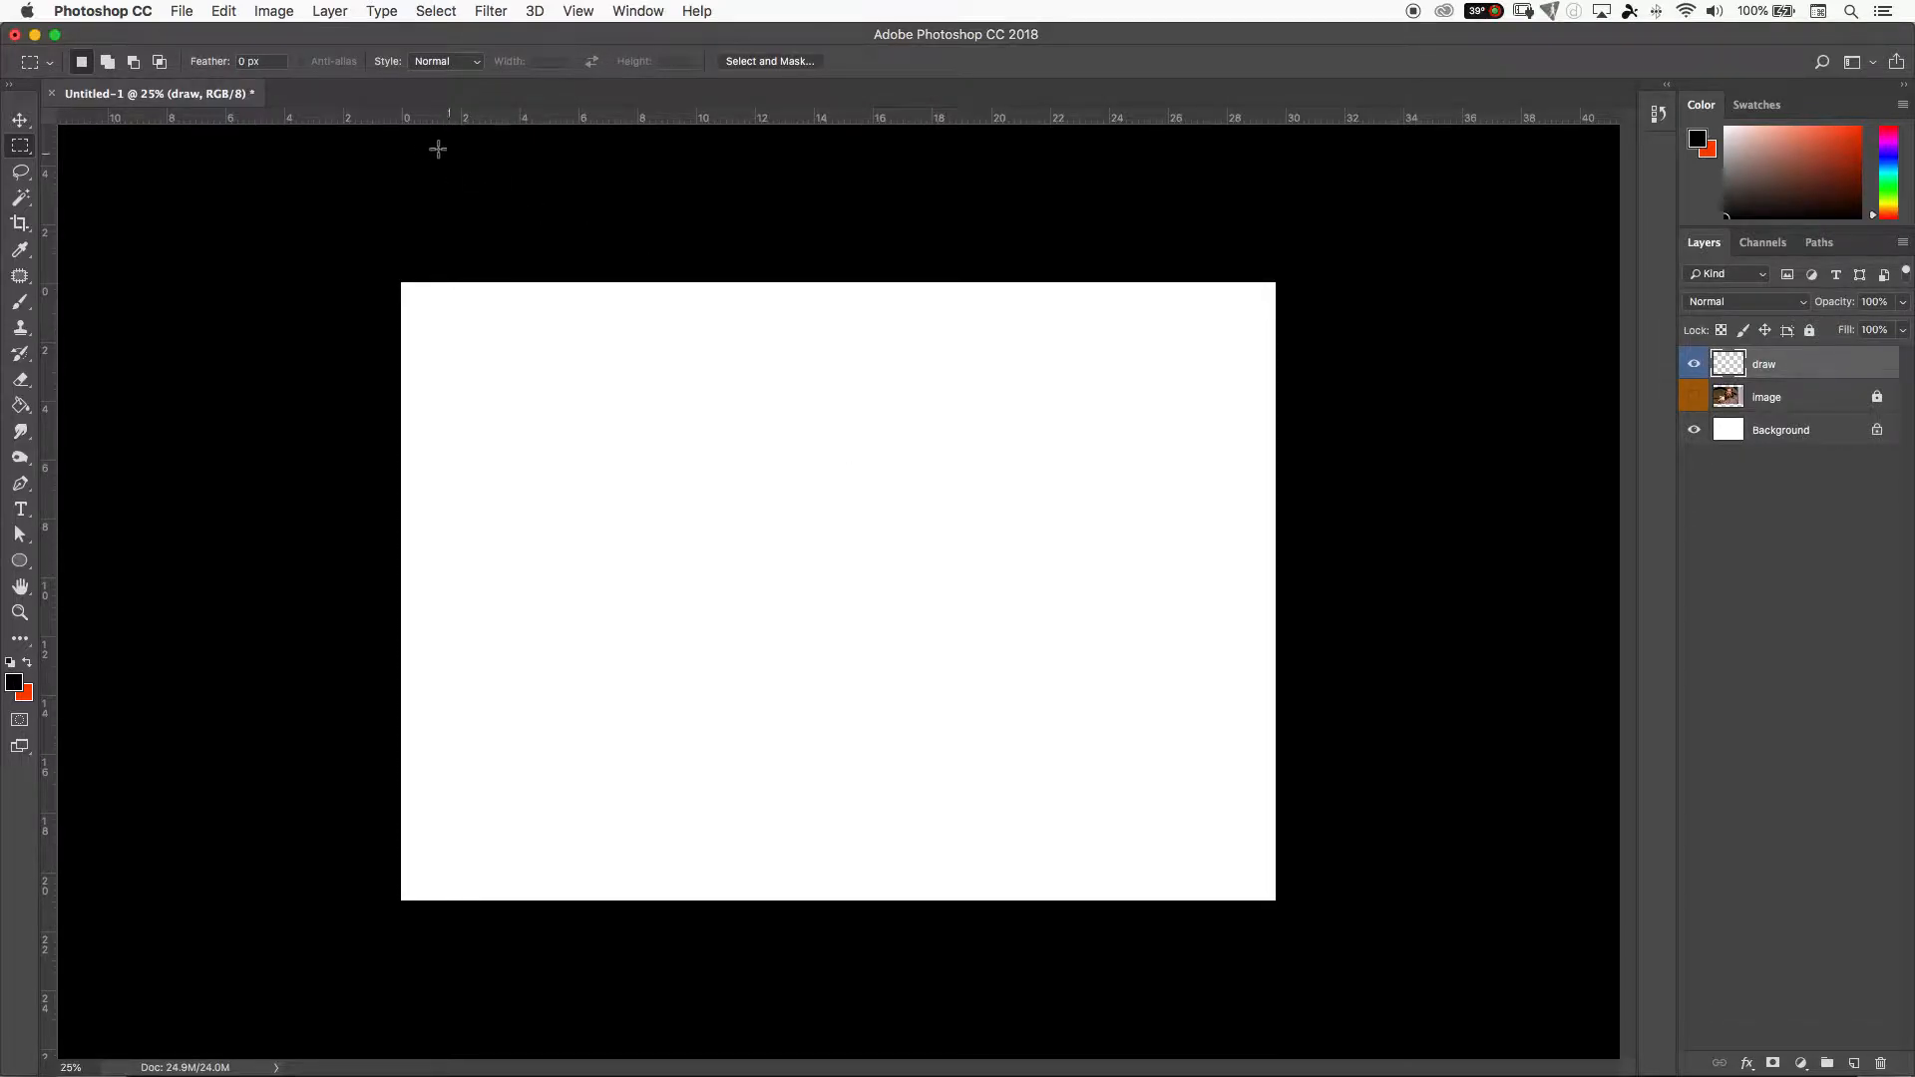
Step: Enable pen pressure for size and paint curved strokes of varying thickness down the page with the 250 px brush
key("b")
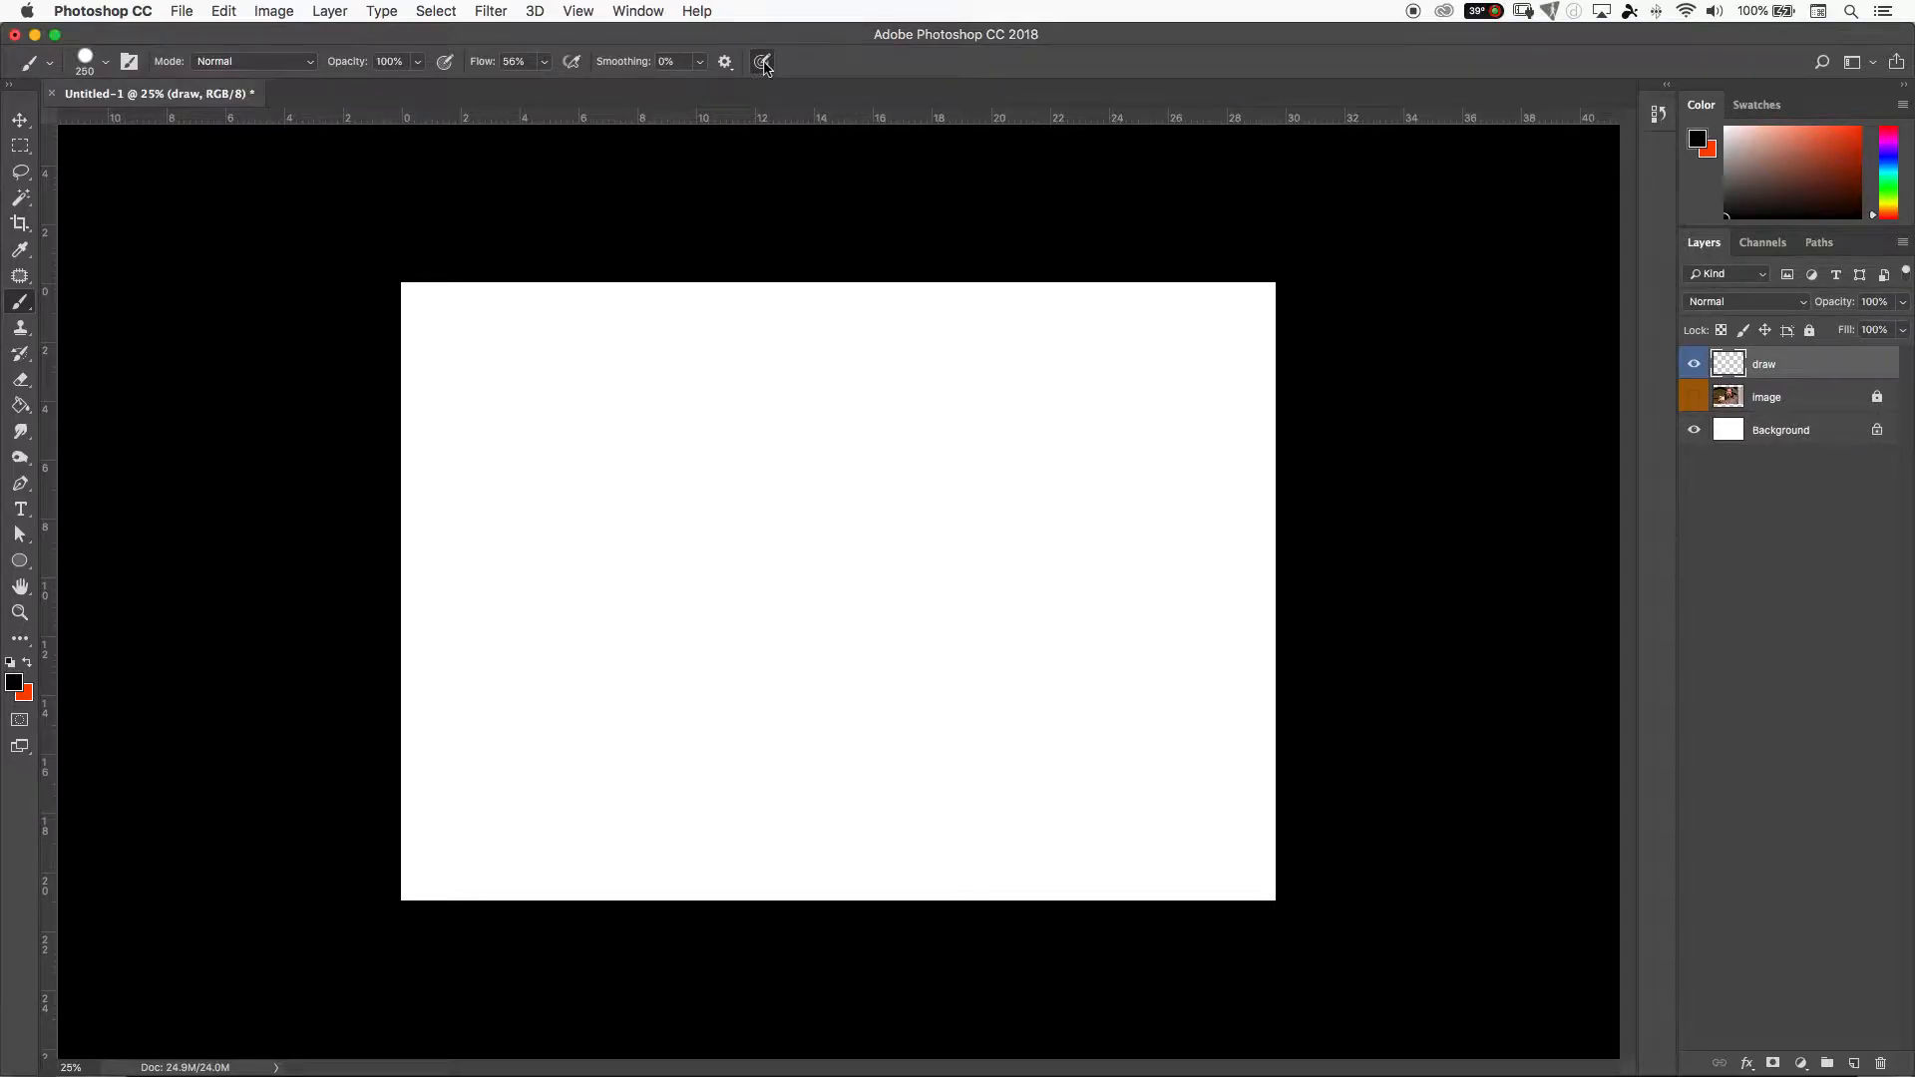
left_click_drag(568, 481, 682, 376)
mouse_move(783, 312)
left_mouse_down()
mouse_move(735, 492)
mouse_move(556, 795)
left_mouse_up()
left_click_drag(871, 329, 866, 833)
mouse_move(1016, 321)
left_mouse_down()
mouse_move(914, 415)
mouse_move(1097, 787)
left_mouse_up()
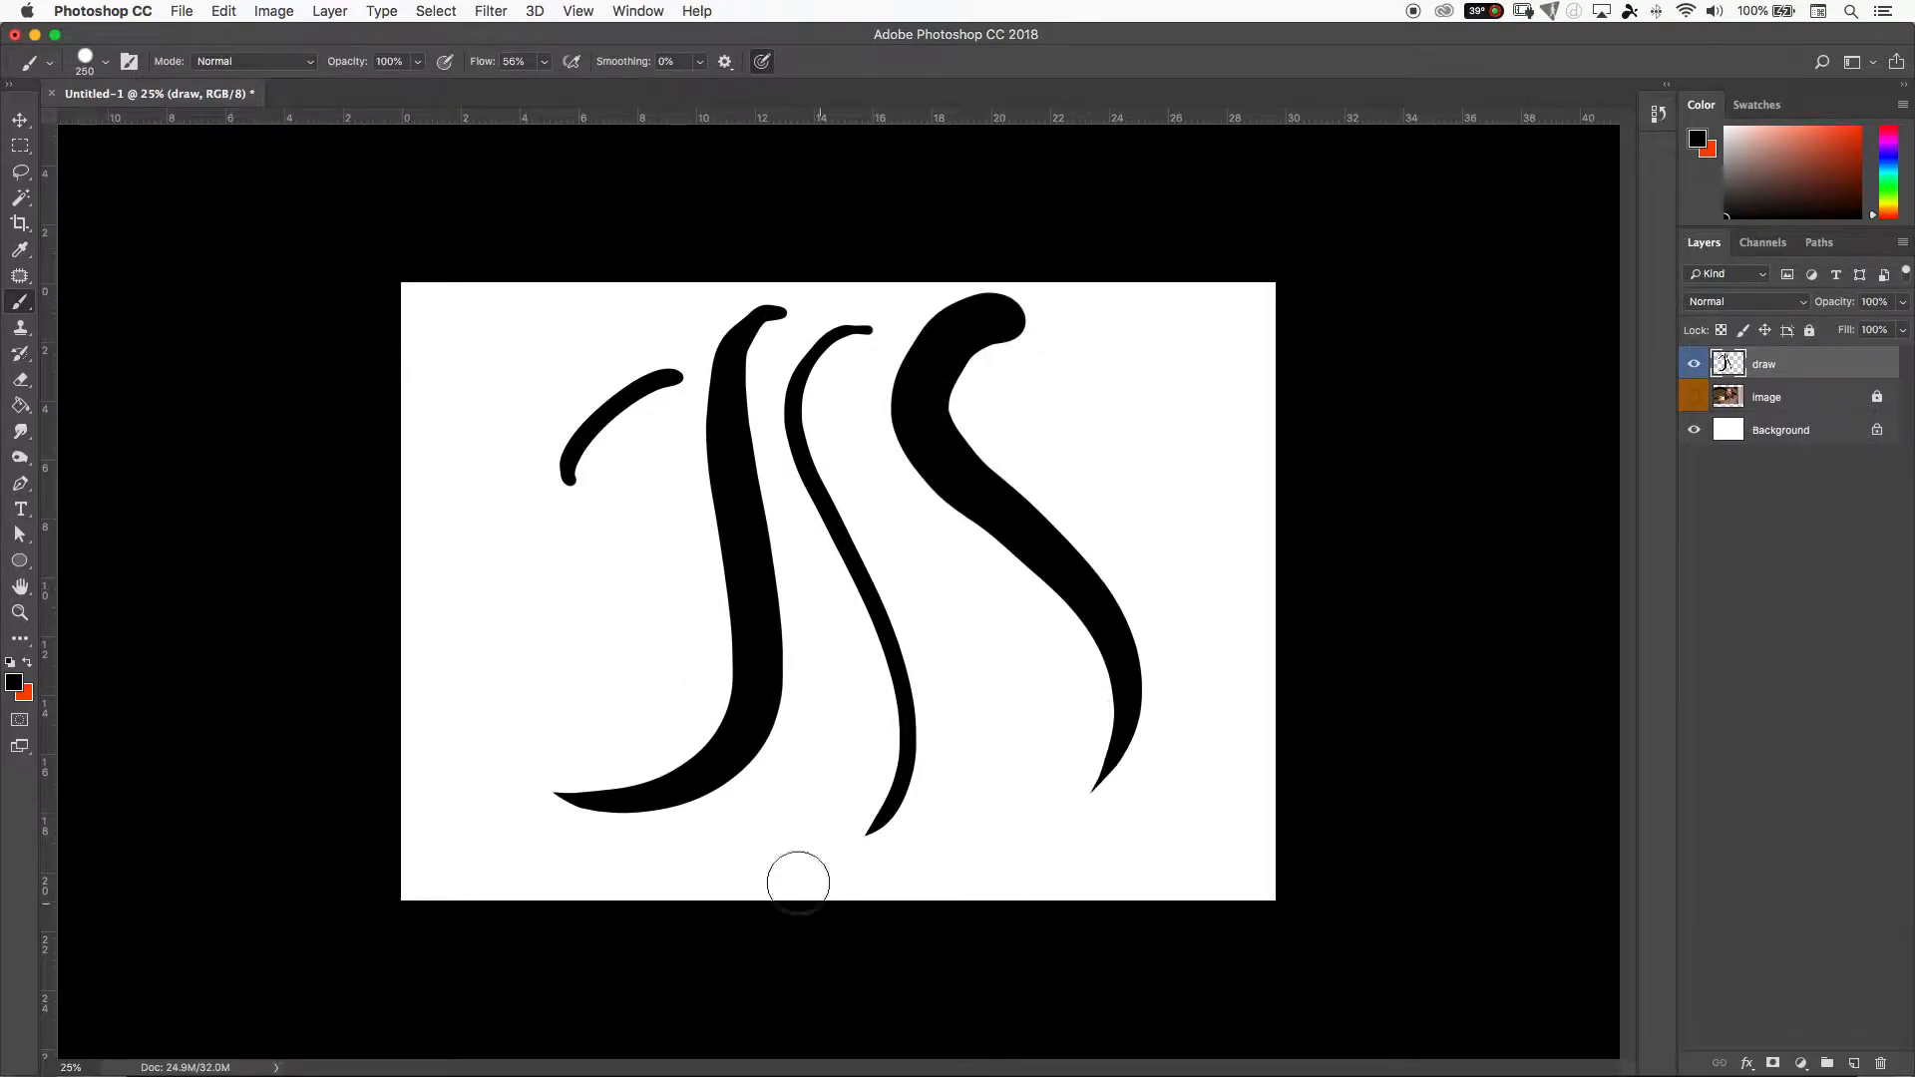
left_click_drag(1111, 303, 1172, 733)
left_click_drag(1211, 289, 1219, 379)
left_click_drag(1228, 471, 1093, 947)
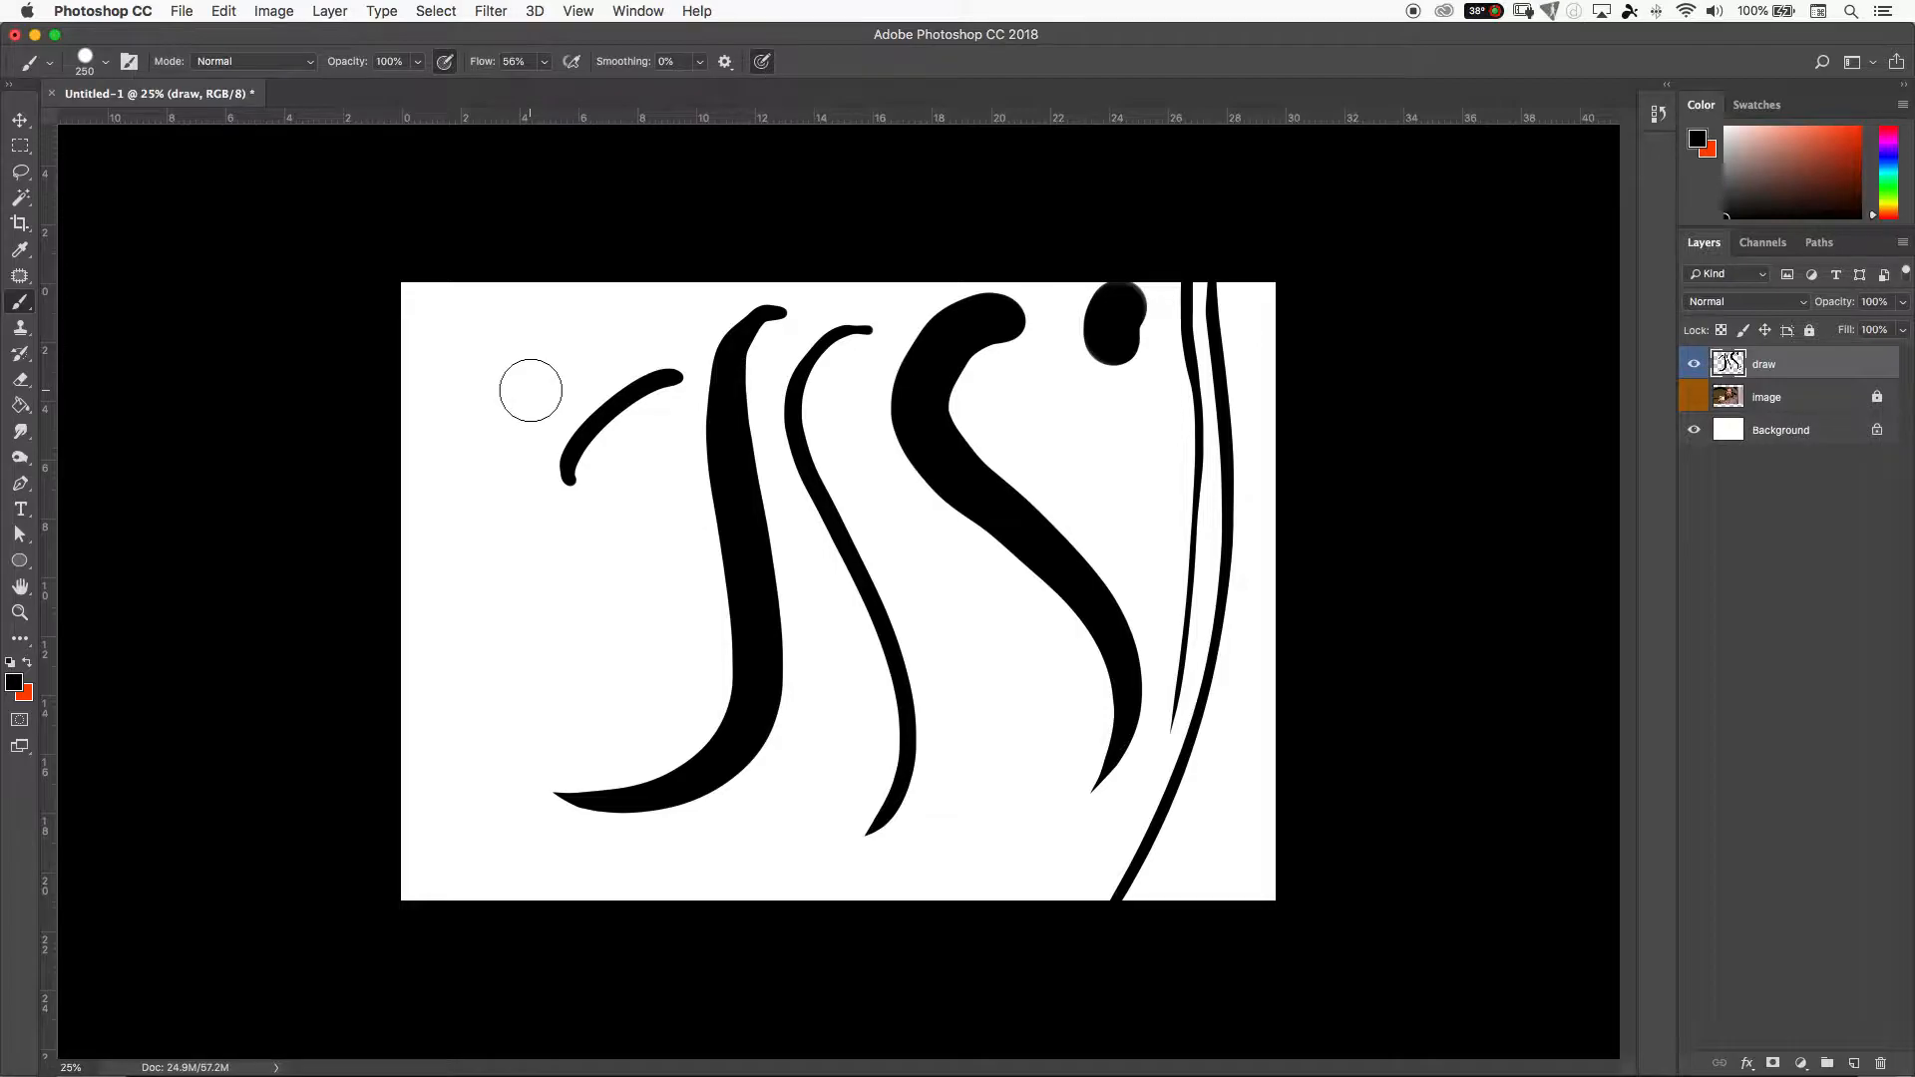
Step: Paint light and heavy strokes and blobs among the black curves with pen pressure controlling both opacity and size
left_click_drag(582, 300, 515, 460)
mouse_move(613, 263)
left_mouse_down()
mouse_move(517, 368)
mouse_move(595, 731)
left_mouse_up()
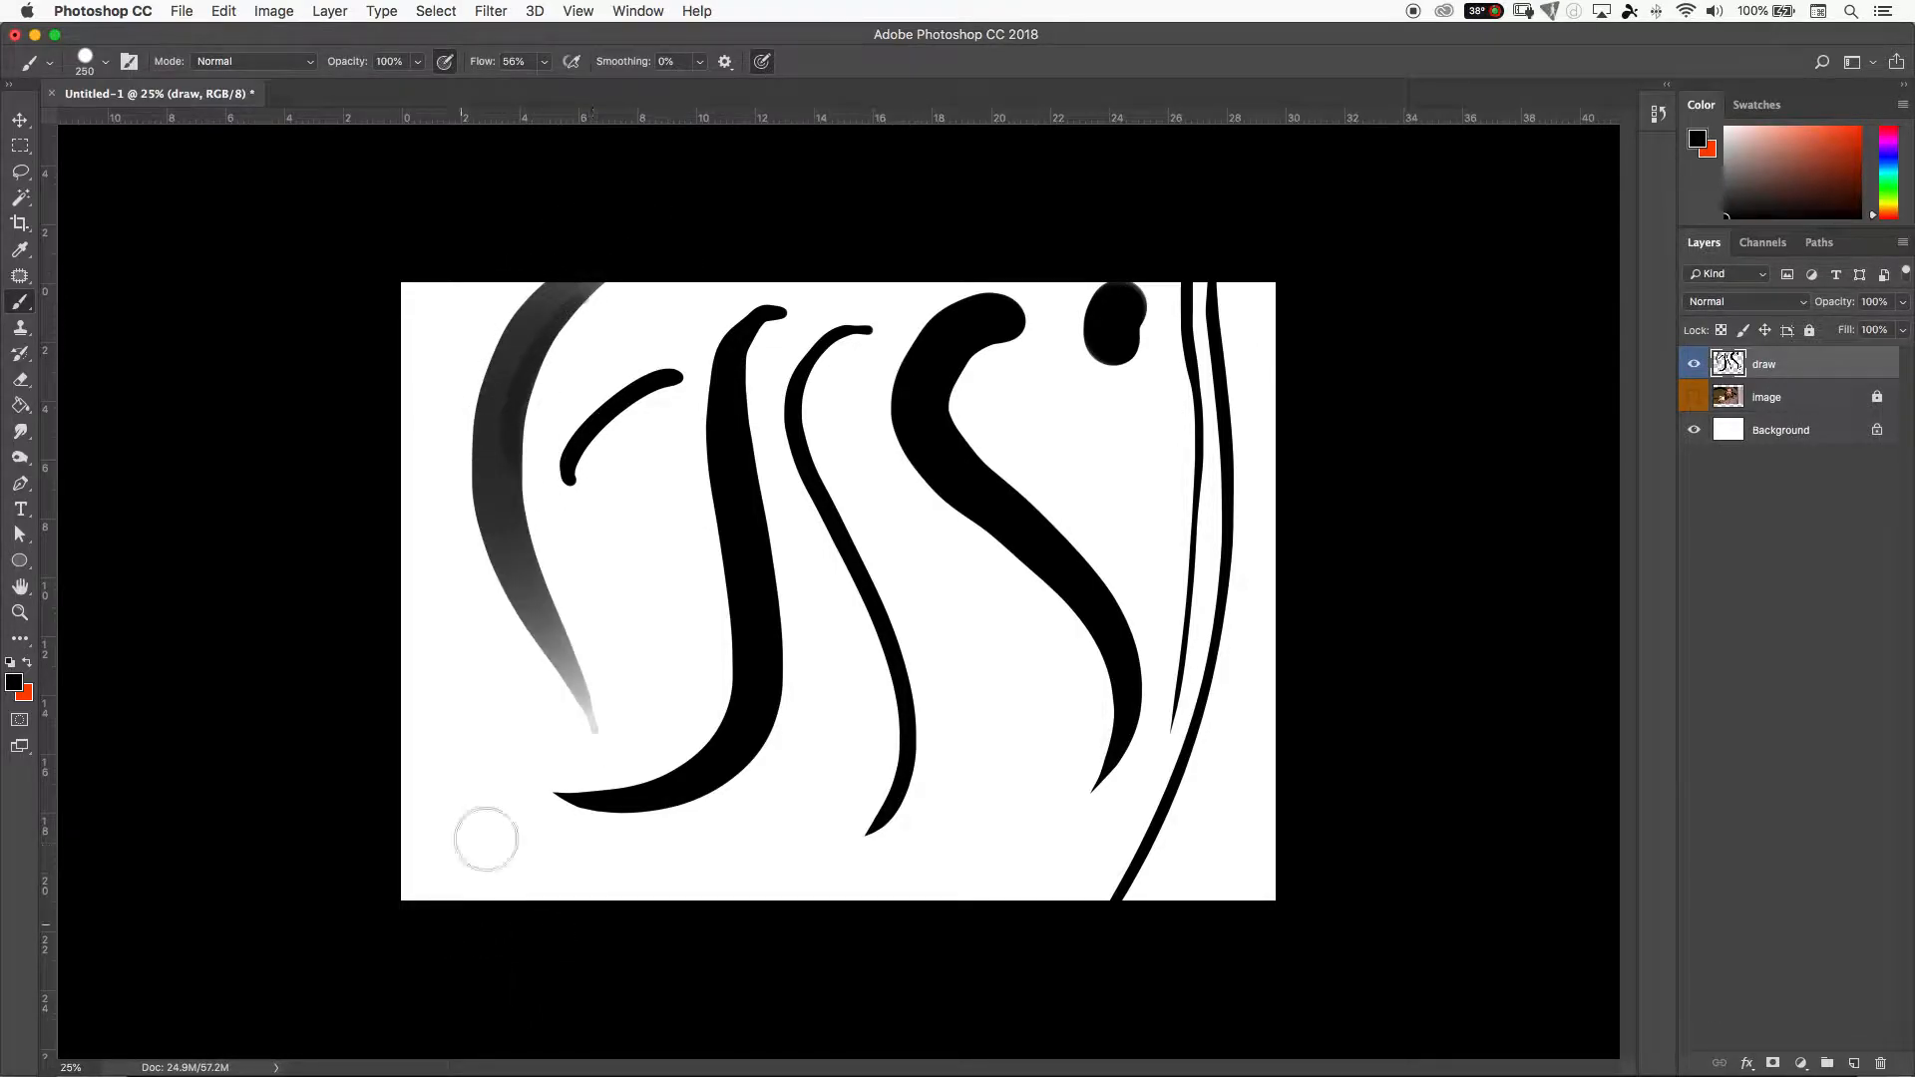
mouse_move(612, 257)
left_mouse_down()
mouse_move(625, 795)
mouse_move(590, 828)
left_mouse_up()
mouse_move(638, 473)
left_mouse_down()
mouse_move(548, 689)
mouse_move(524, 619)
mouse_move(516, 731)
mouse_move(486, 710)
mouse_move(449, 573)
left_mouse_up()
left_click_drag(461, 393, 439, 469)
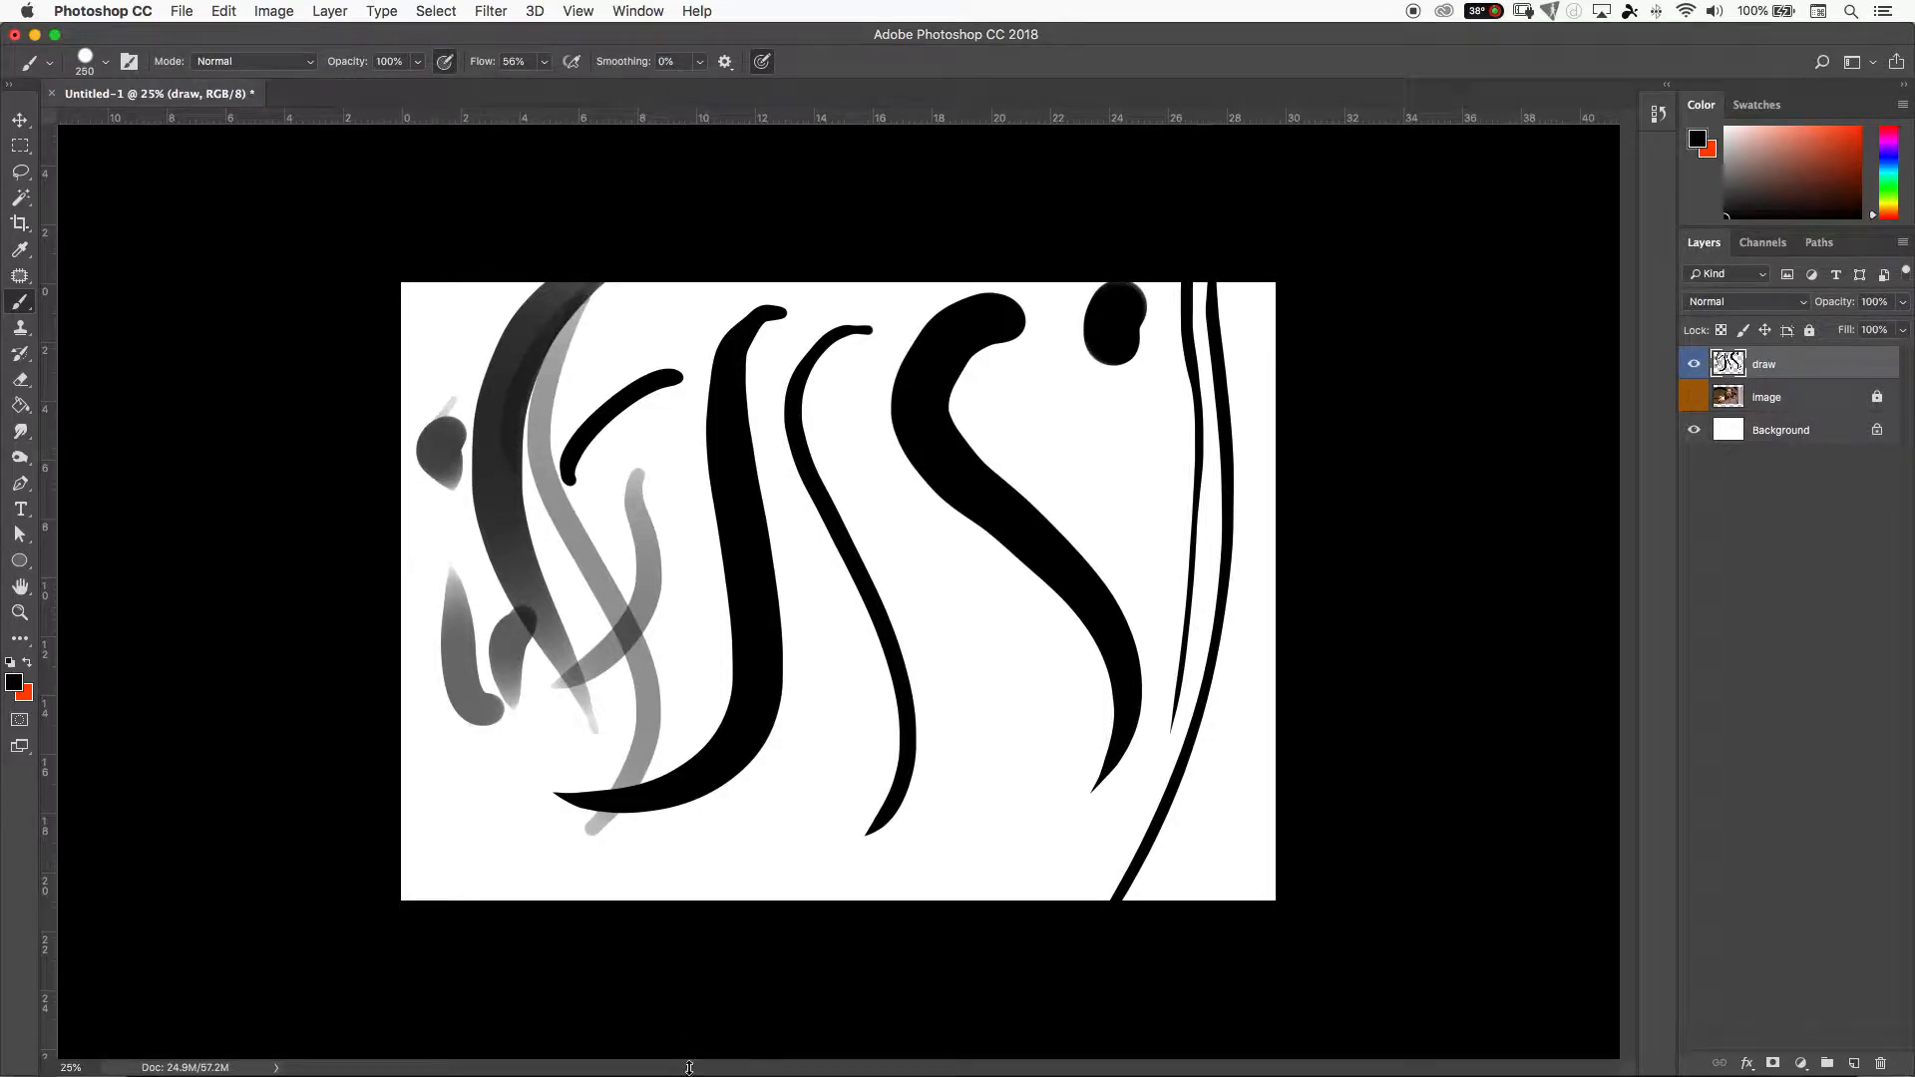
left_click_drag(736, 806, 778, 775)
left_click_drag(828, 704, 832, 760)
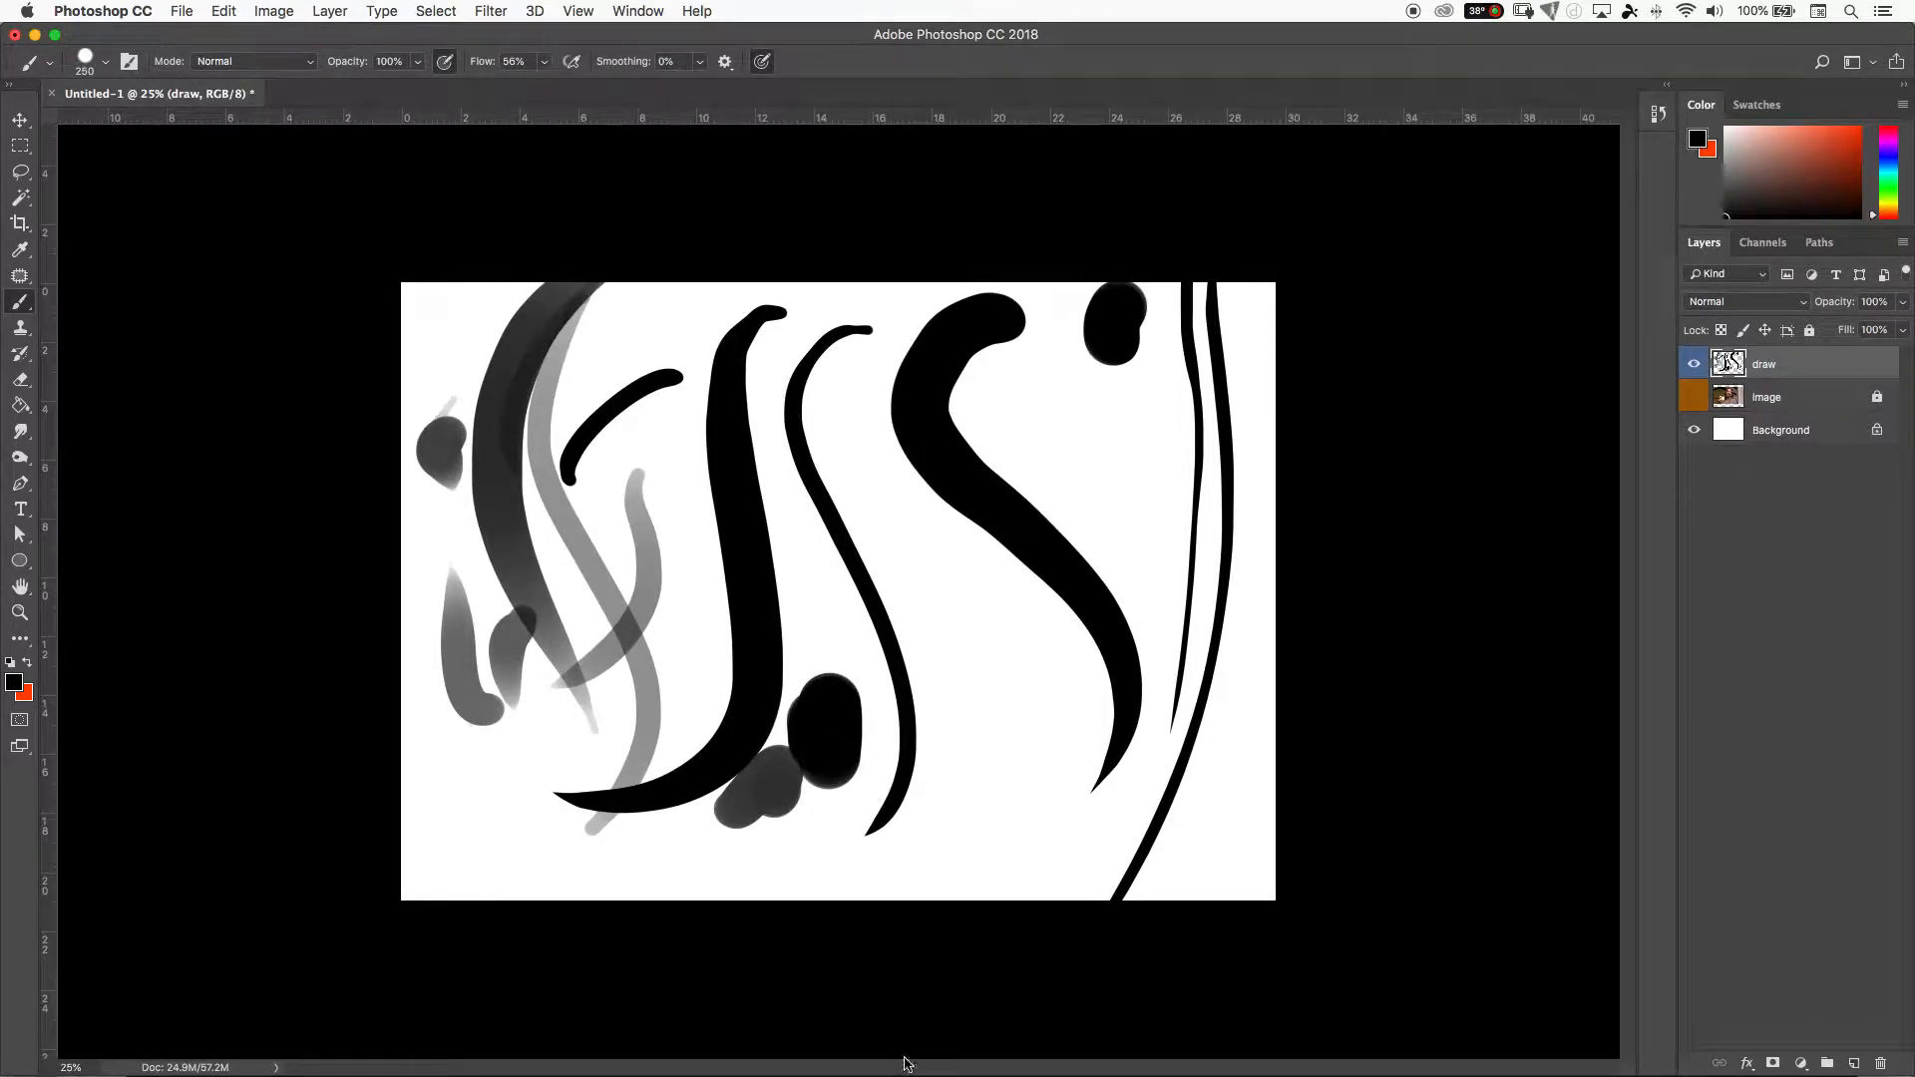
left_click_drag(968, 639, 978, 684)
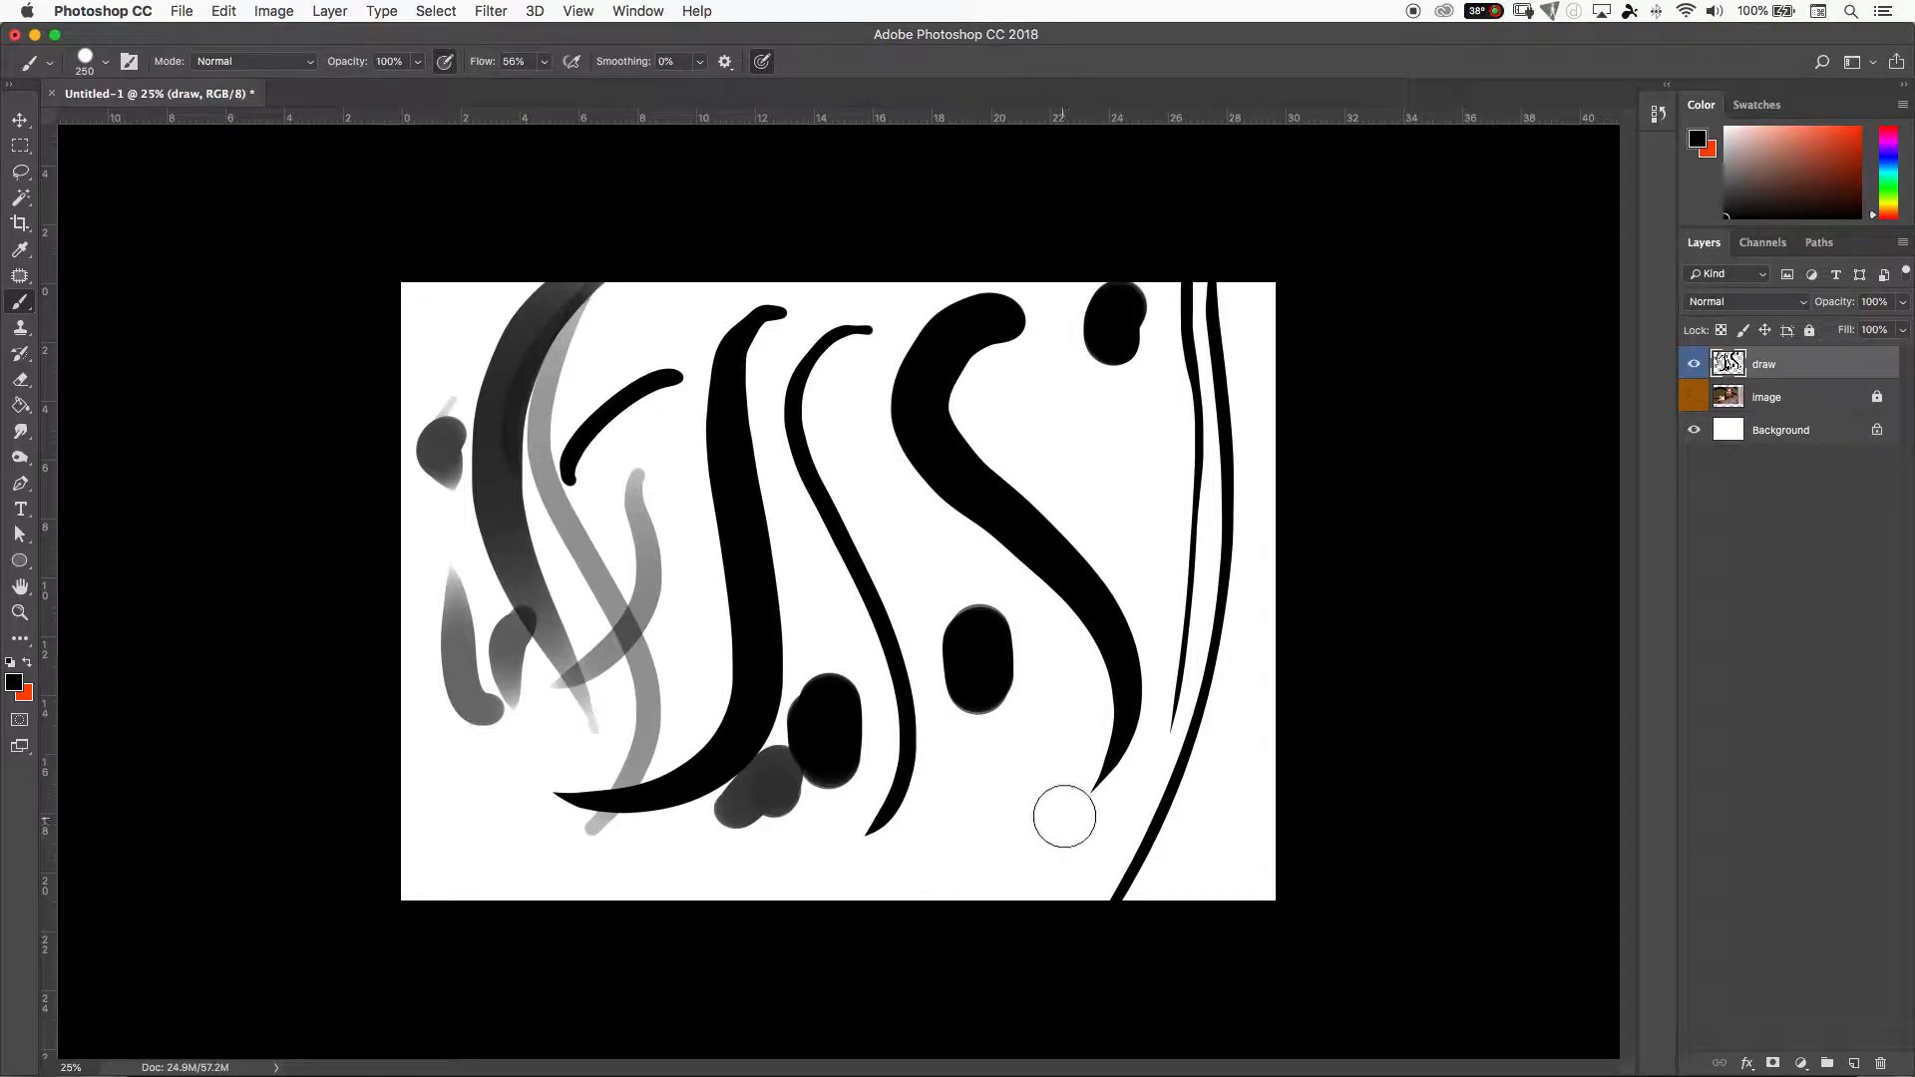
left_click_drag(1060, 377, 1141, 534)
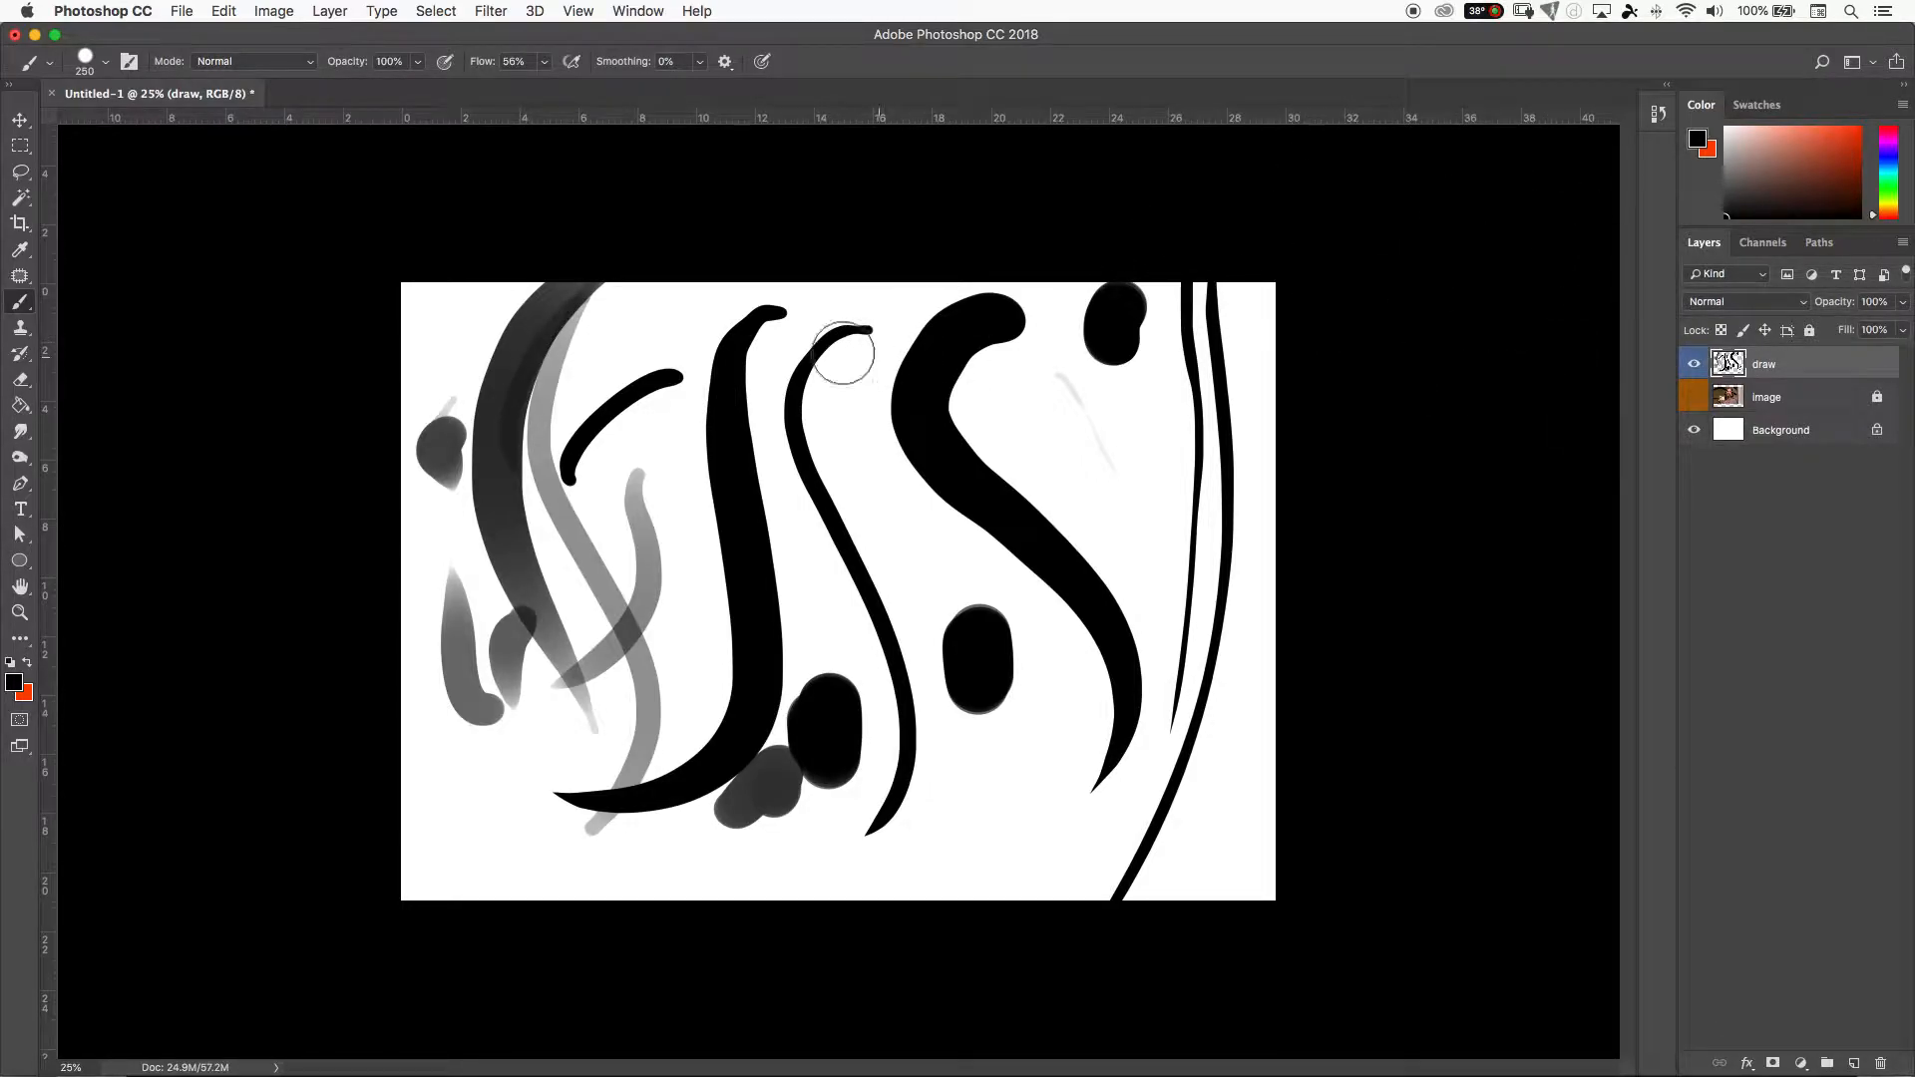
Step: Choose the Brush tool from its tool group and look over the General Brushes presets
right_click(20, 305)
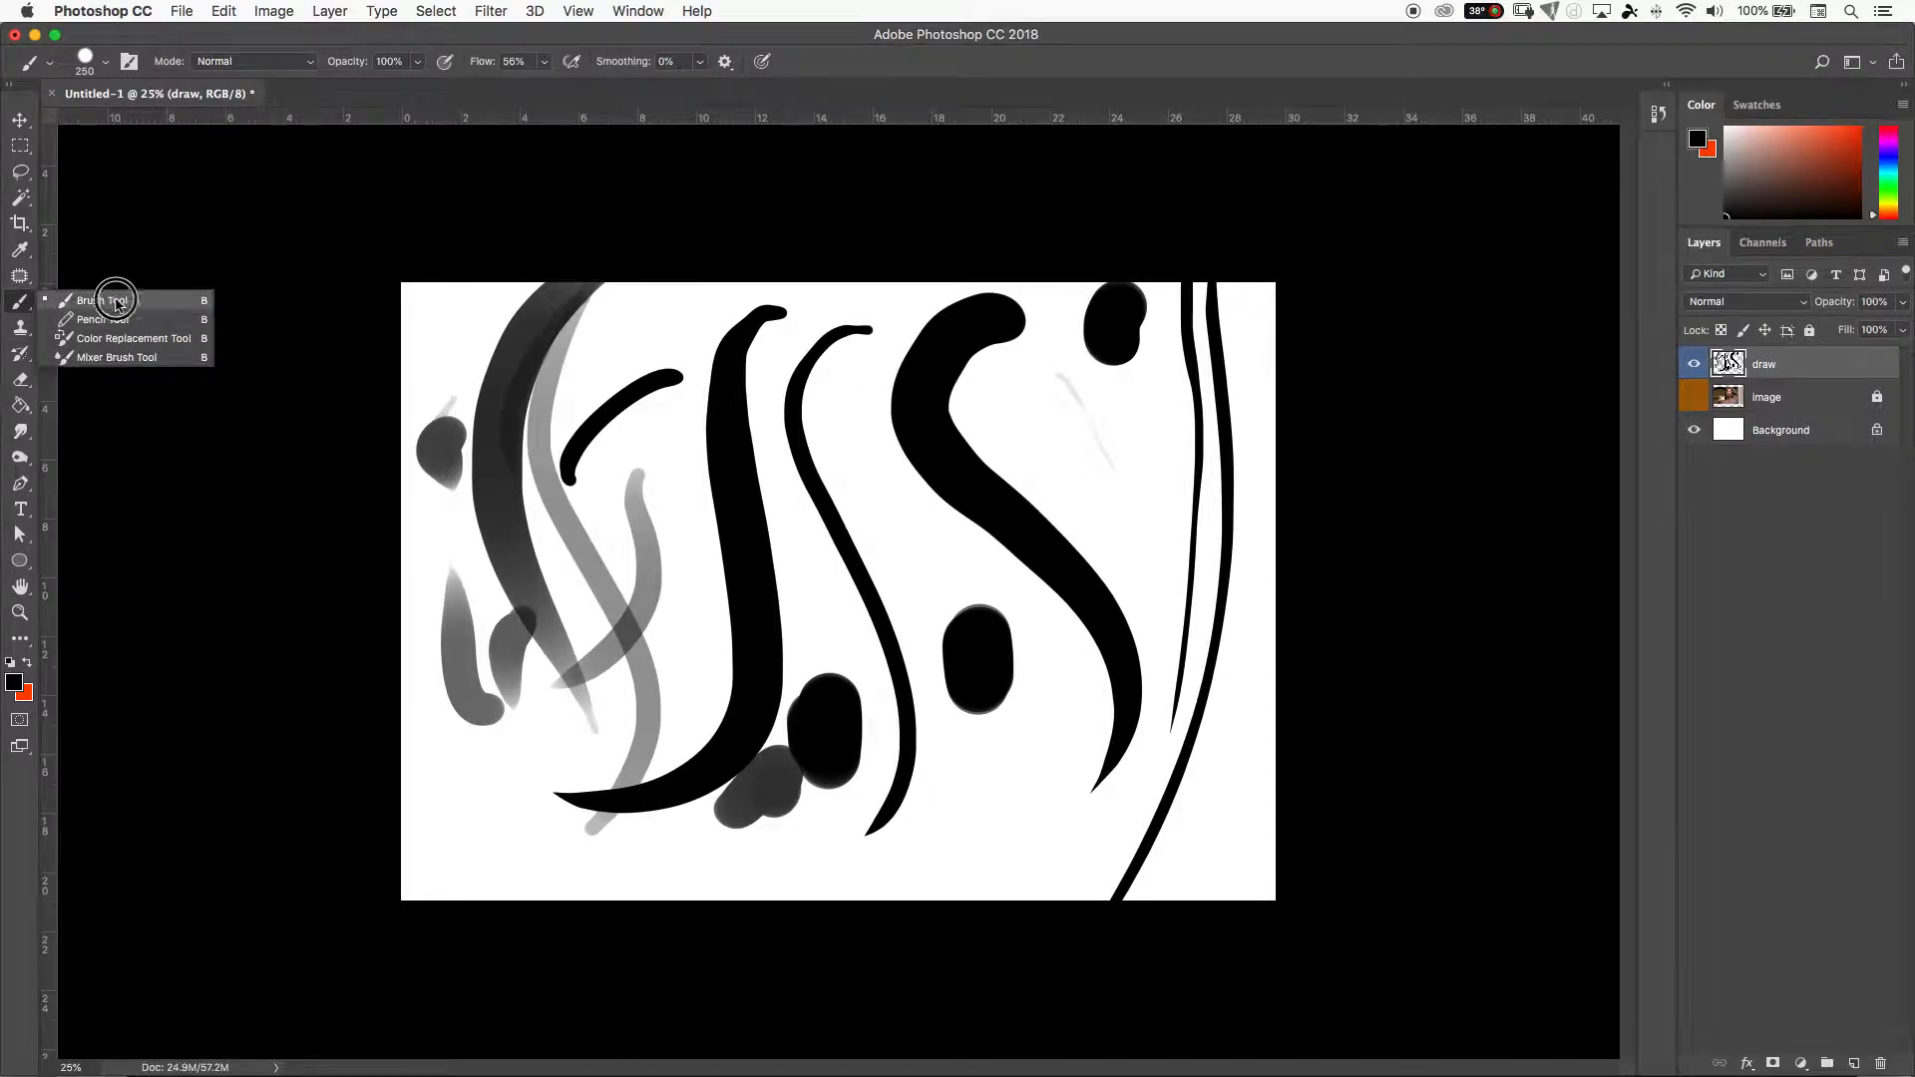
left_click(95, 61)
left_click(95, 61)
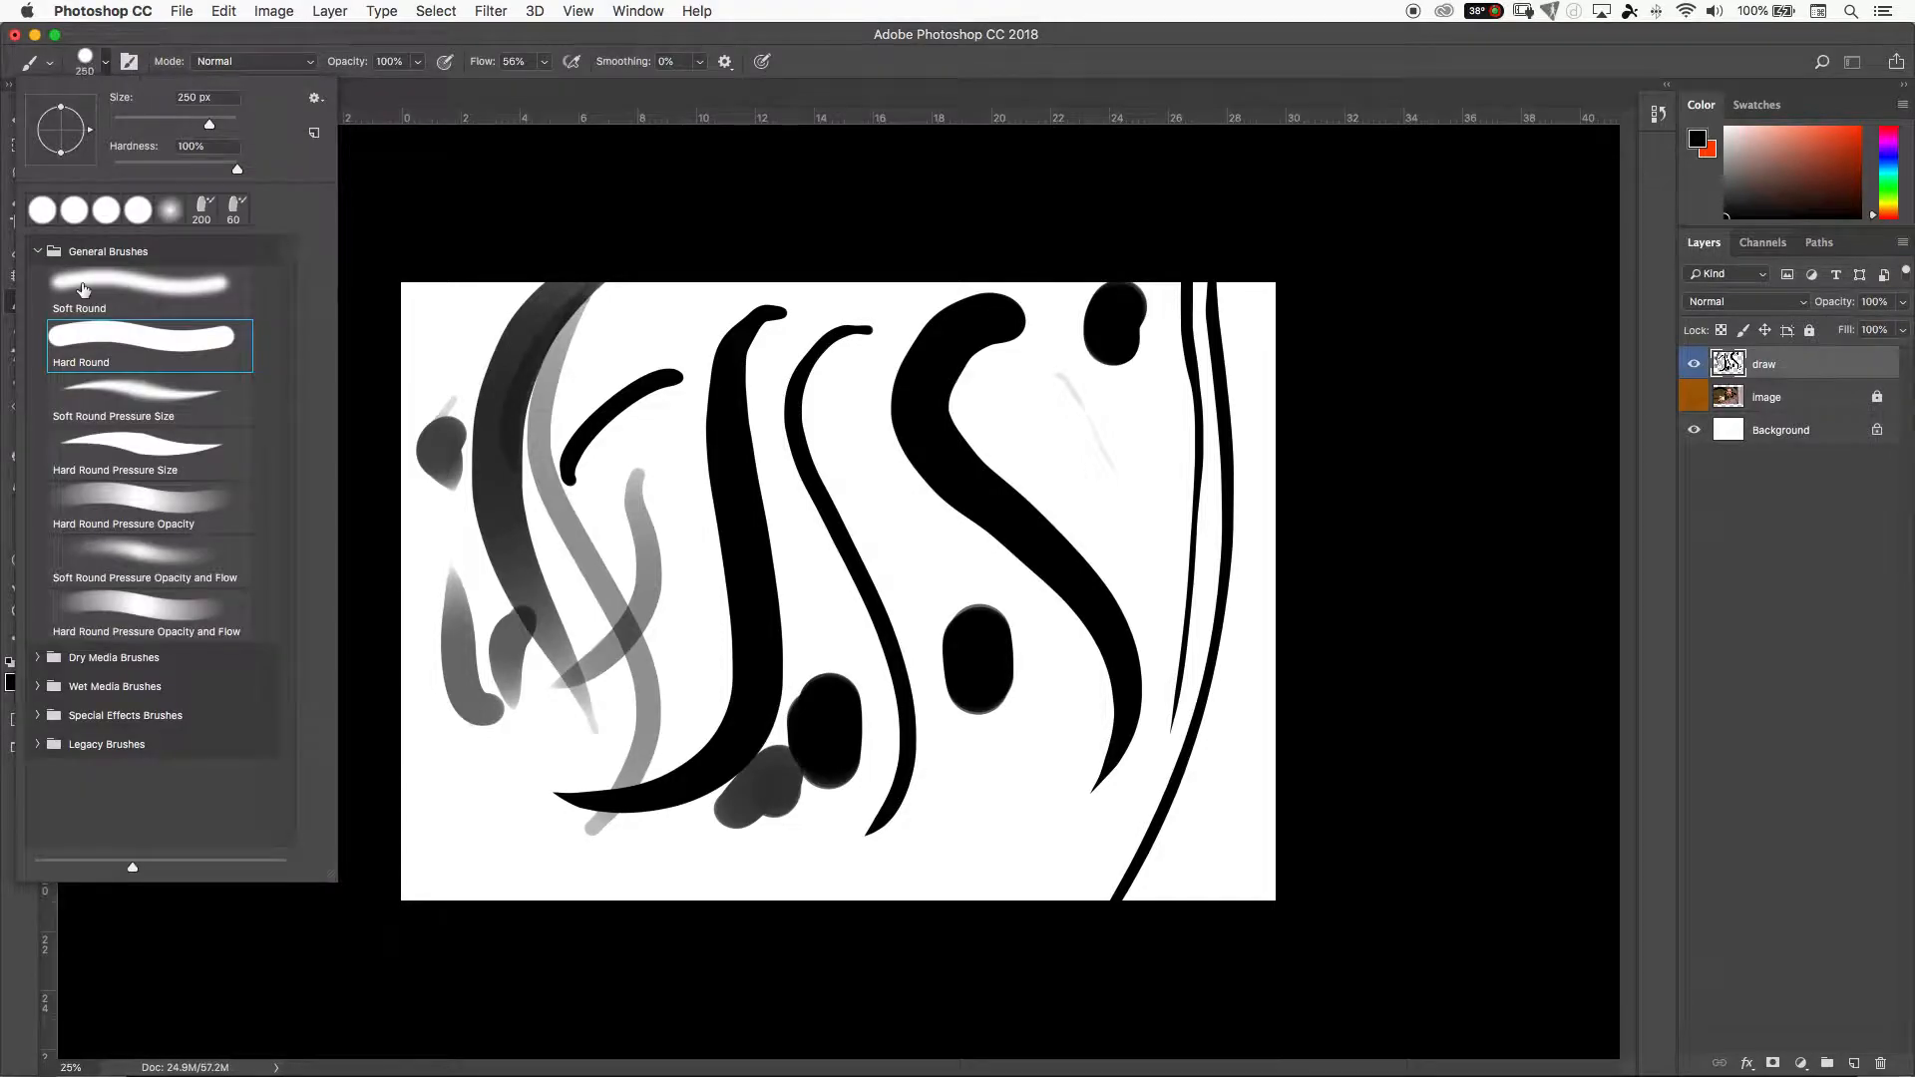
left_click(558, 38)
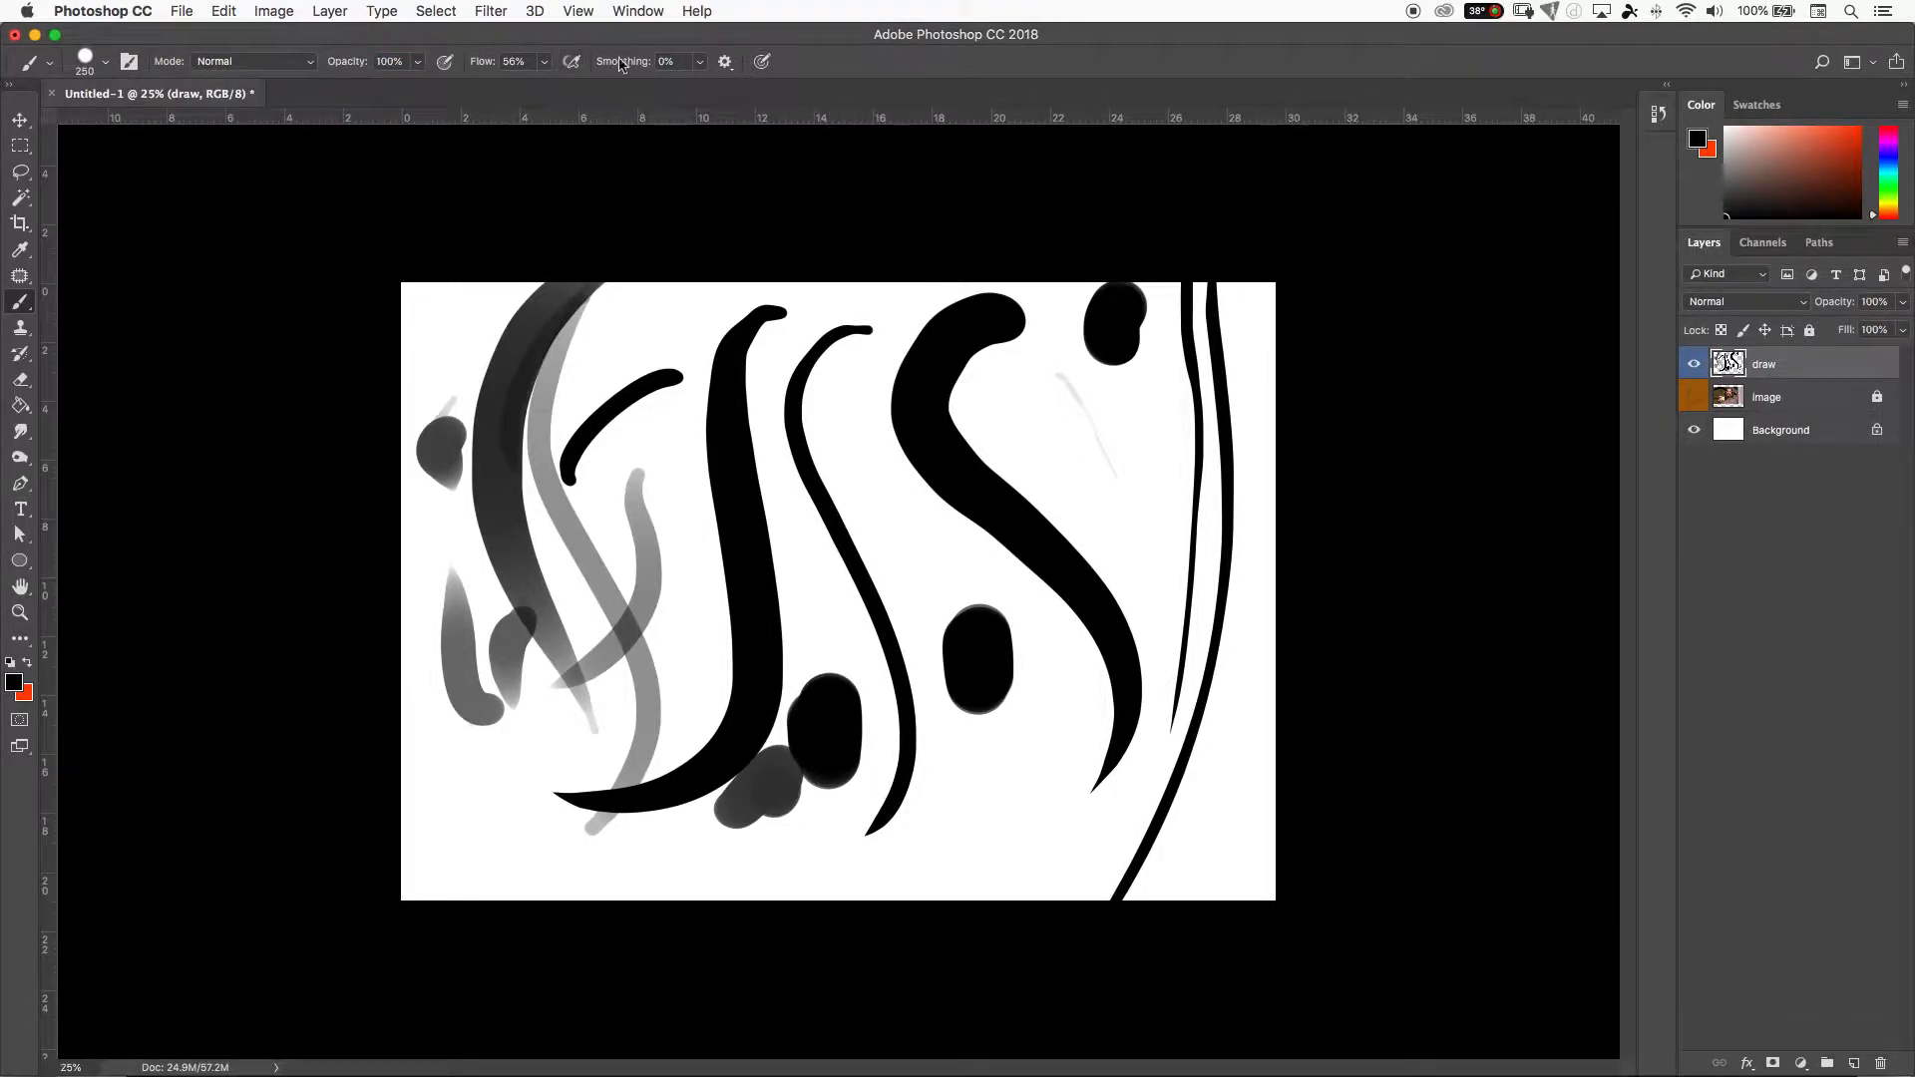
Step: Turn on pressure-controlled size, reduce the brush to 90 px and paint several thin tapering curves in the page's right half
left_click(763, 64)
key("bracketleft")
mouse_move(1047, 367)
left_mouse_down()
mouse_move(1091, 453)
mouse_move(1086, 527)
left_mouse_up()
left_click_drag(1110, 407, 1085, 541)
mouse_move(1132, 394)
left_mouse_down()
mouse_move(1137, 428)
mouse_move(1011, 636)
mouse_move(960, 896)
left_mouse_up()
mouse_move(1020, 756)
left_mouse_down()
mouse_move(1005, 799)
mouse_move(902, 863)
left_mouse_up()
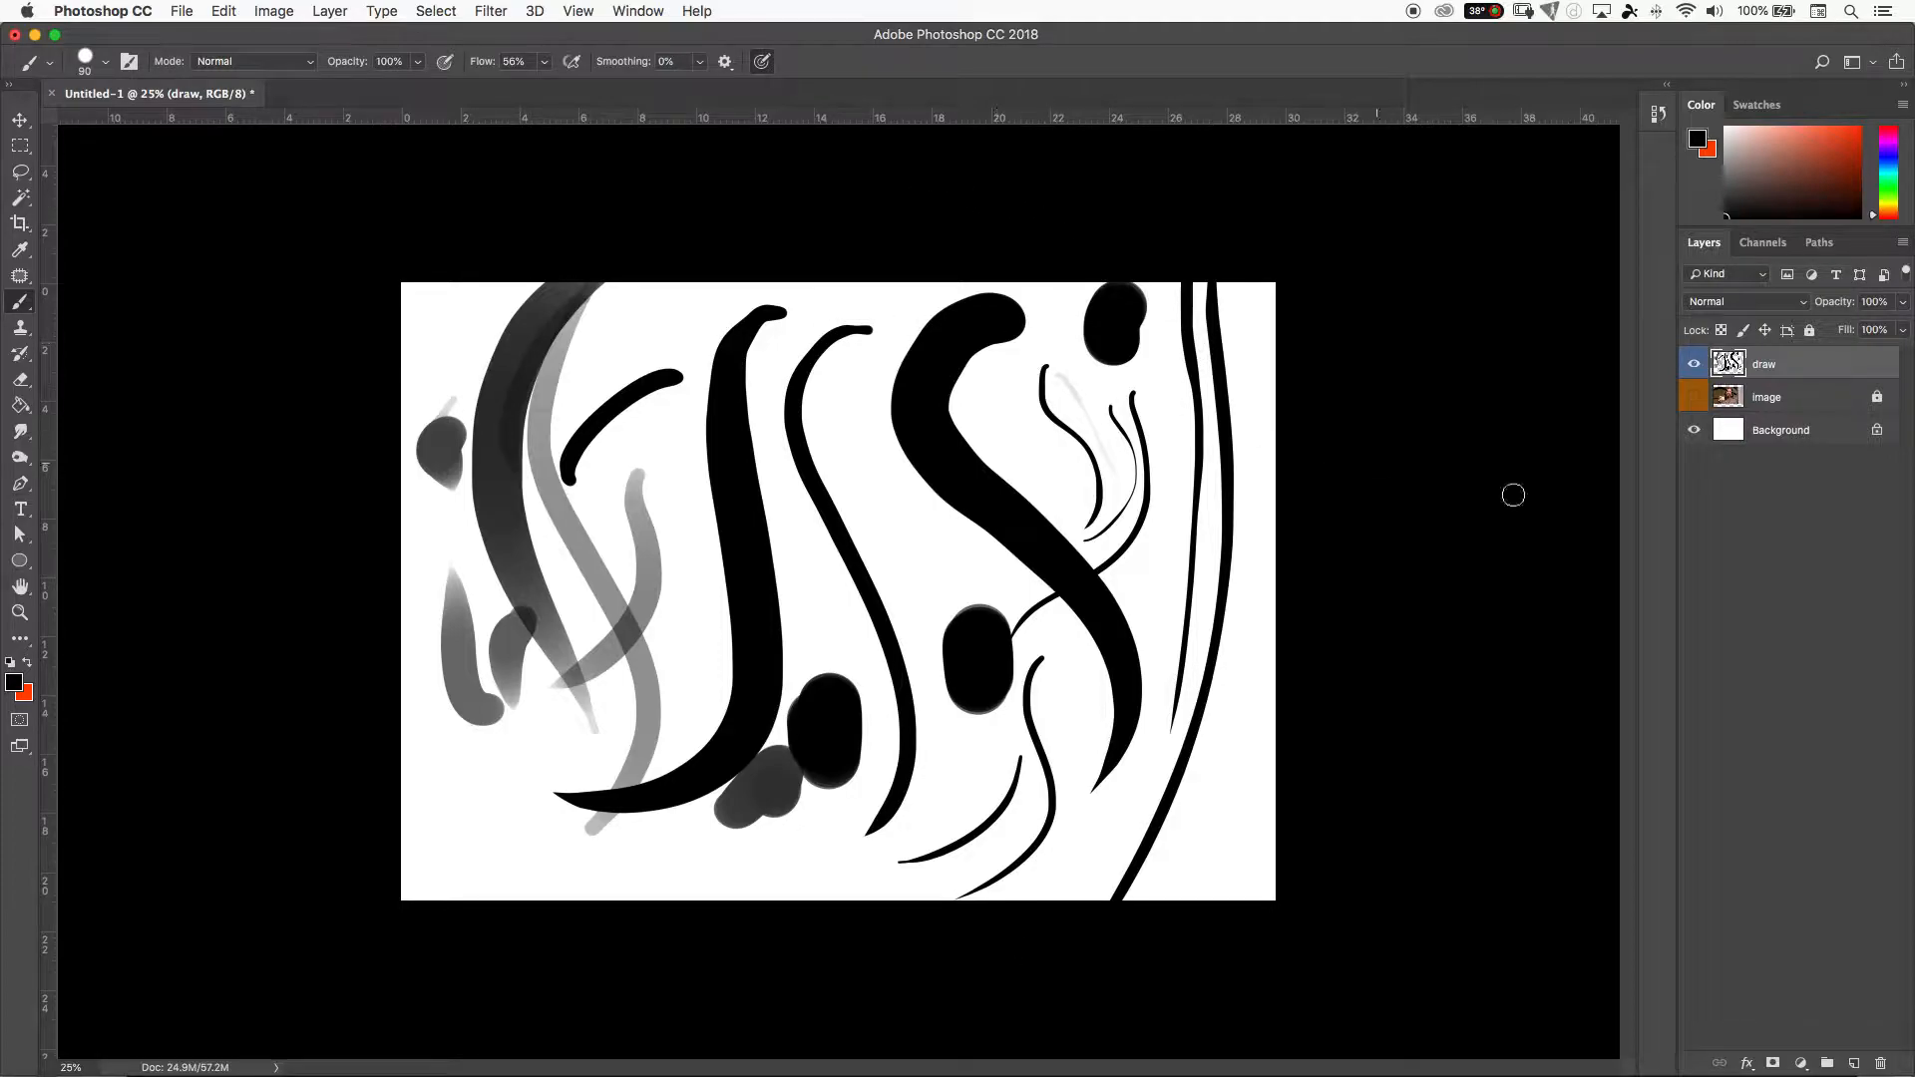
Step: Empty the draw layer again by marquee-selecting the whole page, deleting the strokes and deselecting
key("m")
mouse_move(342, 286)
left_mouse_down()
mouse_move(1746, 962)
mouse_move(1779, 1017)
left_mouse_up()
key("Delete")
key("super+d")
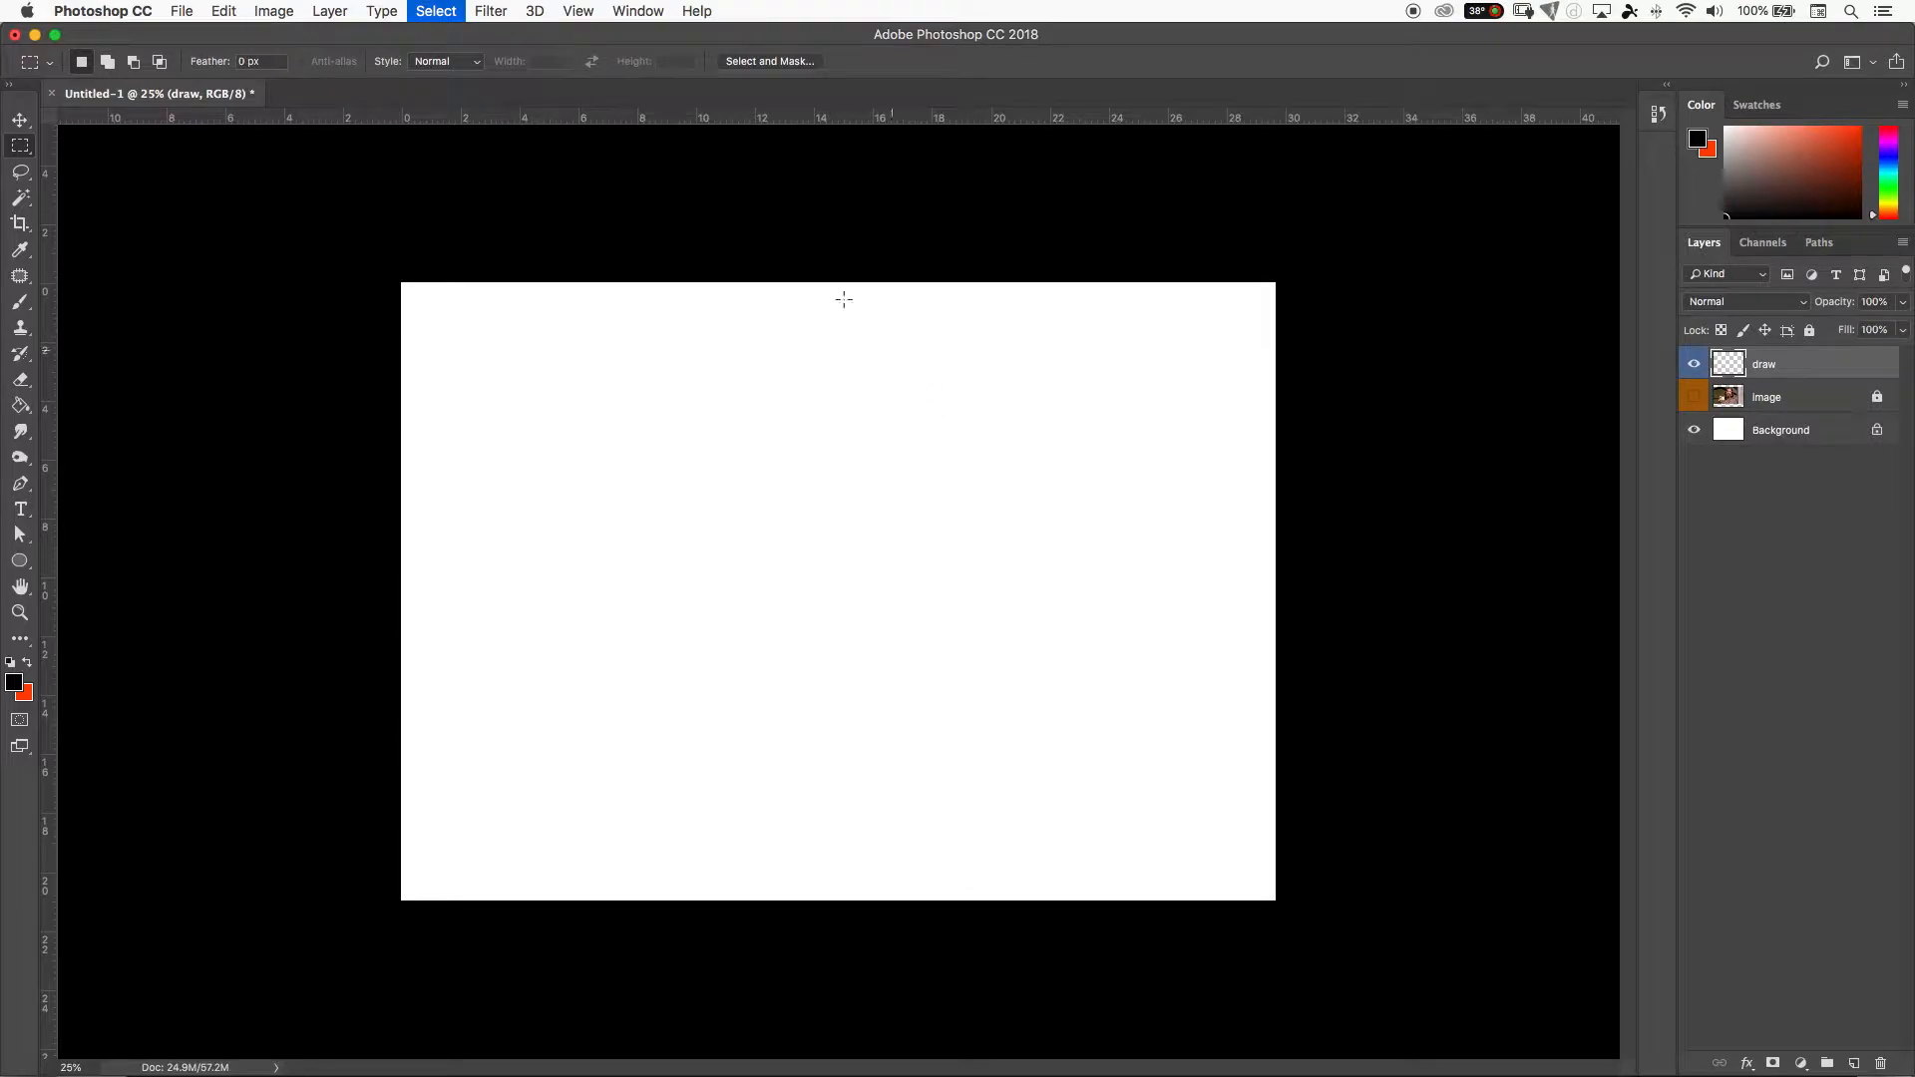
Step: Paint a large black spiral on the left half of the page with the 125 px brush at 0% smoothing
key("b")
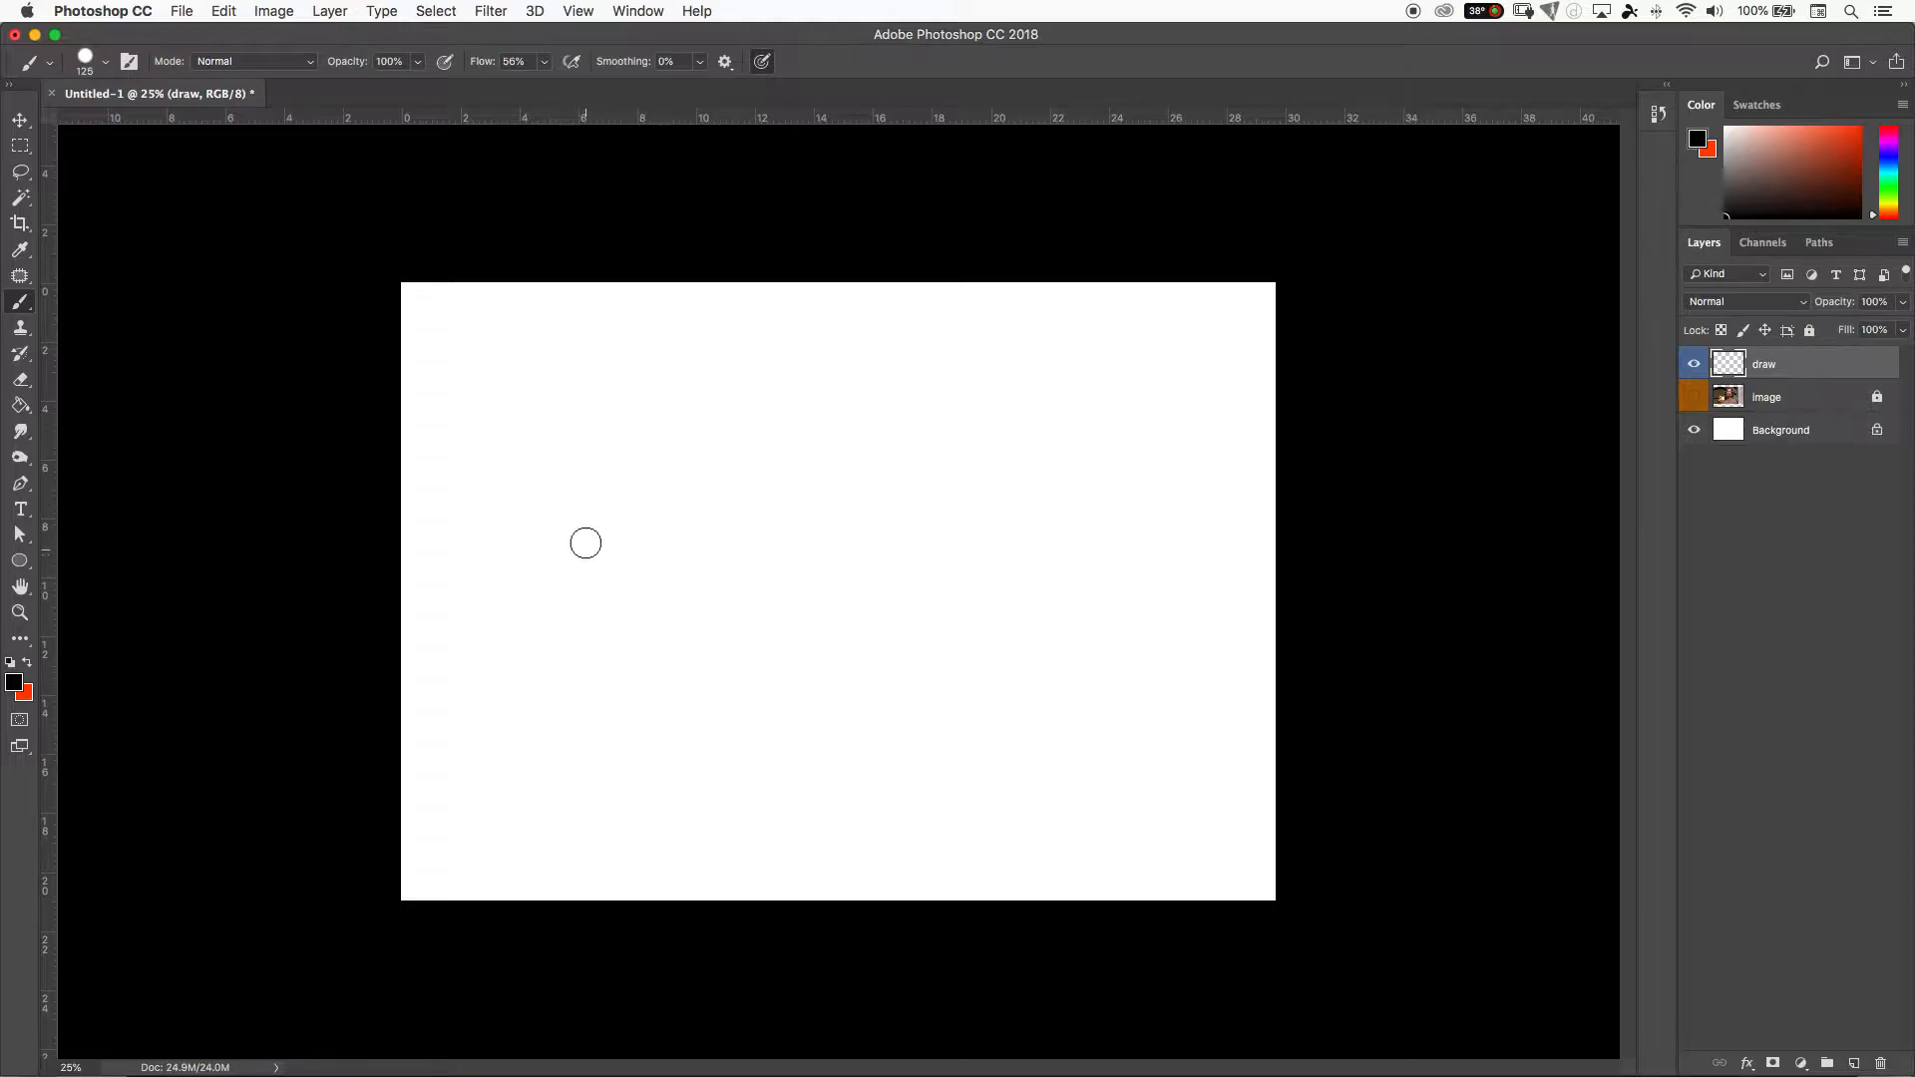
mouse_move(607, 521)
left_mouse_down()
mouse_move(595, 505)
mouse_move(654, 607)
mouse_move(535, 419)
mouse_move(770, 469)
mouse_move(500, 834)
left_mouse_up()
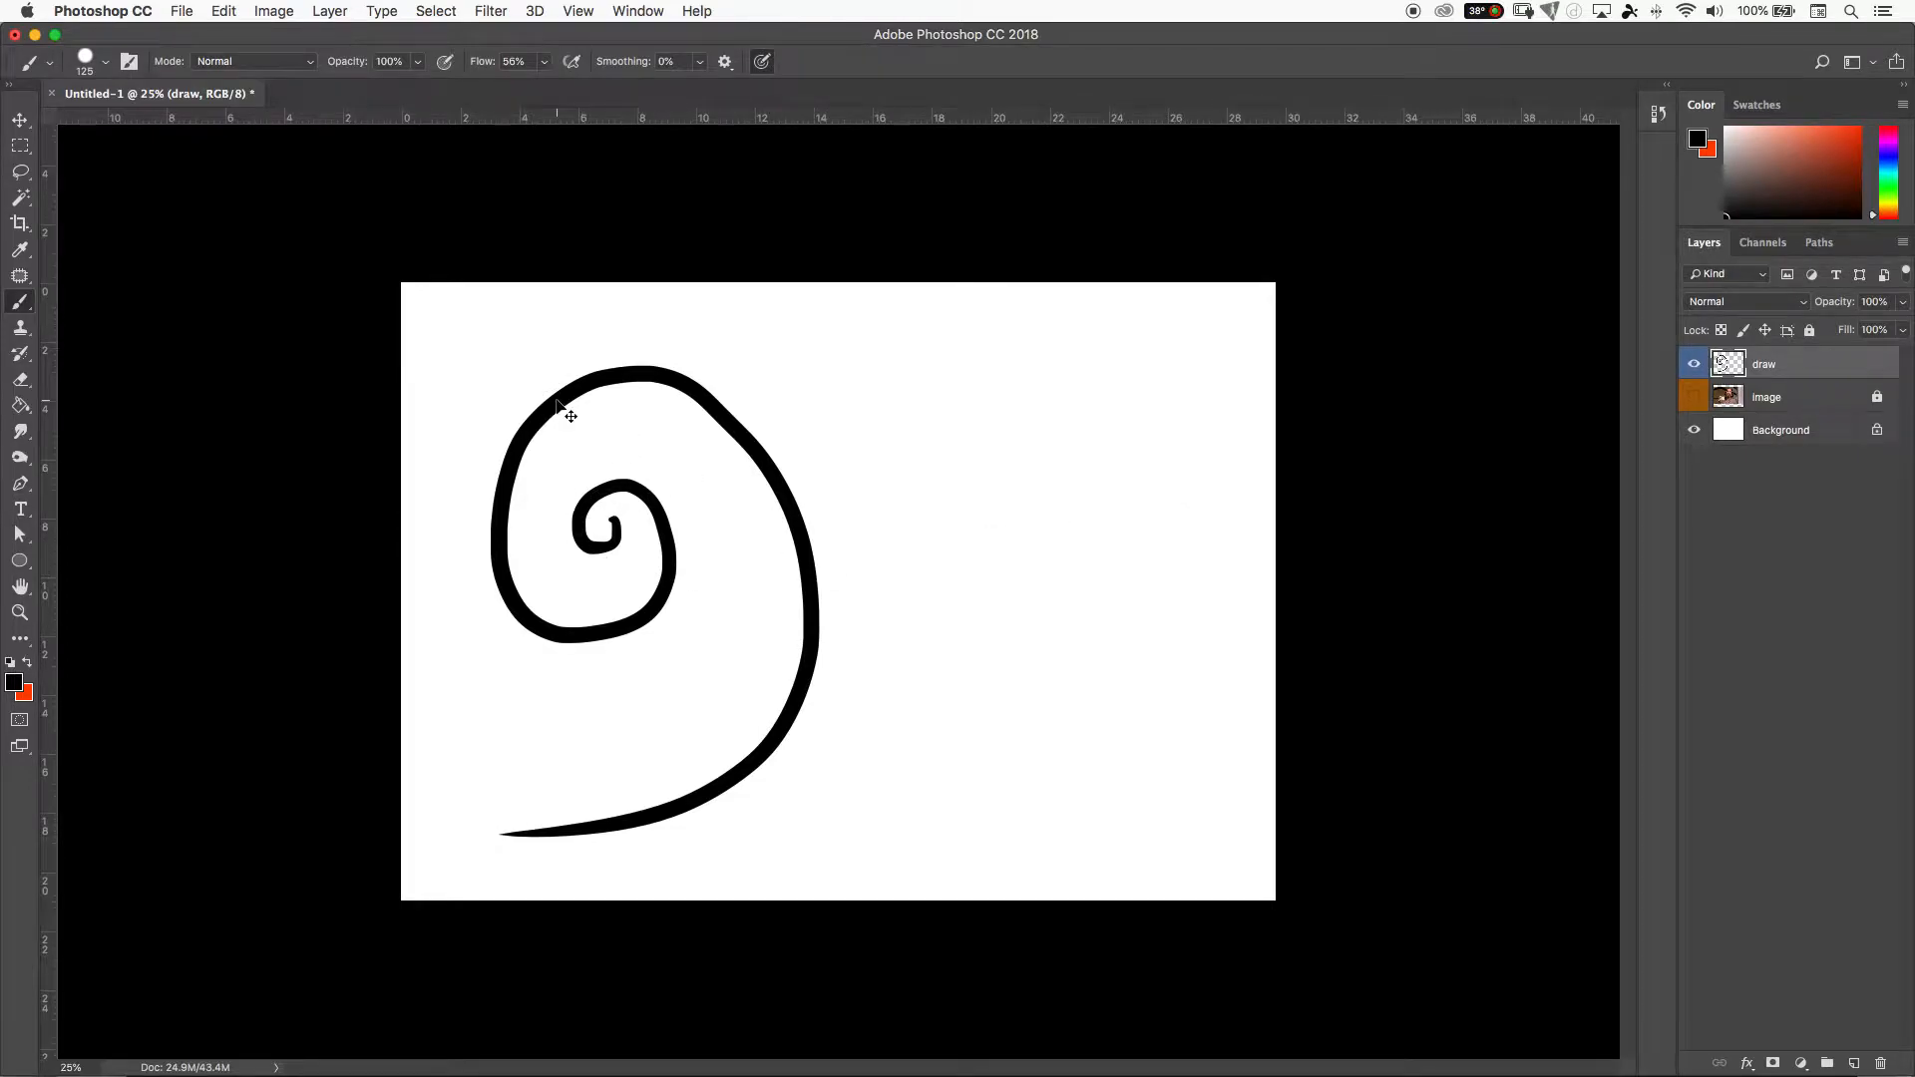
Step: Set the brush smoothing to 100% and paint a second black spiral on the right half of the page
key("super+equal")
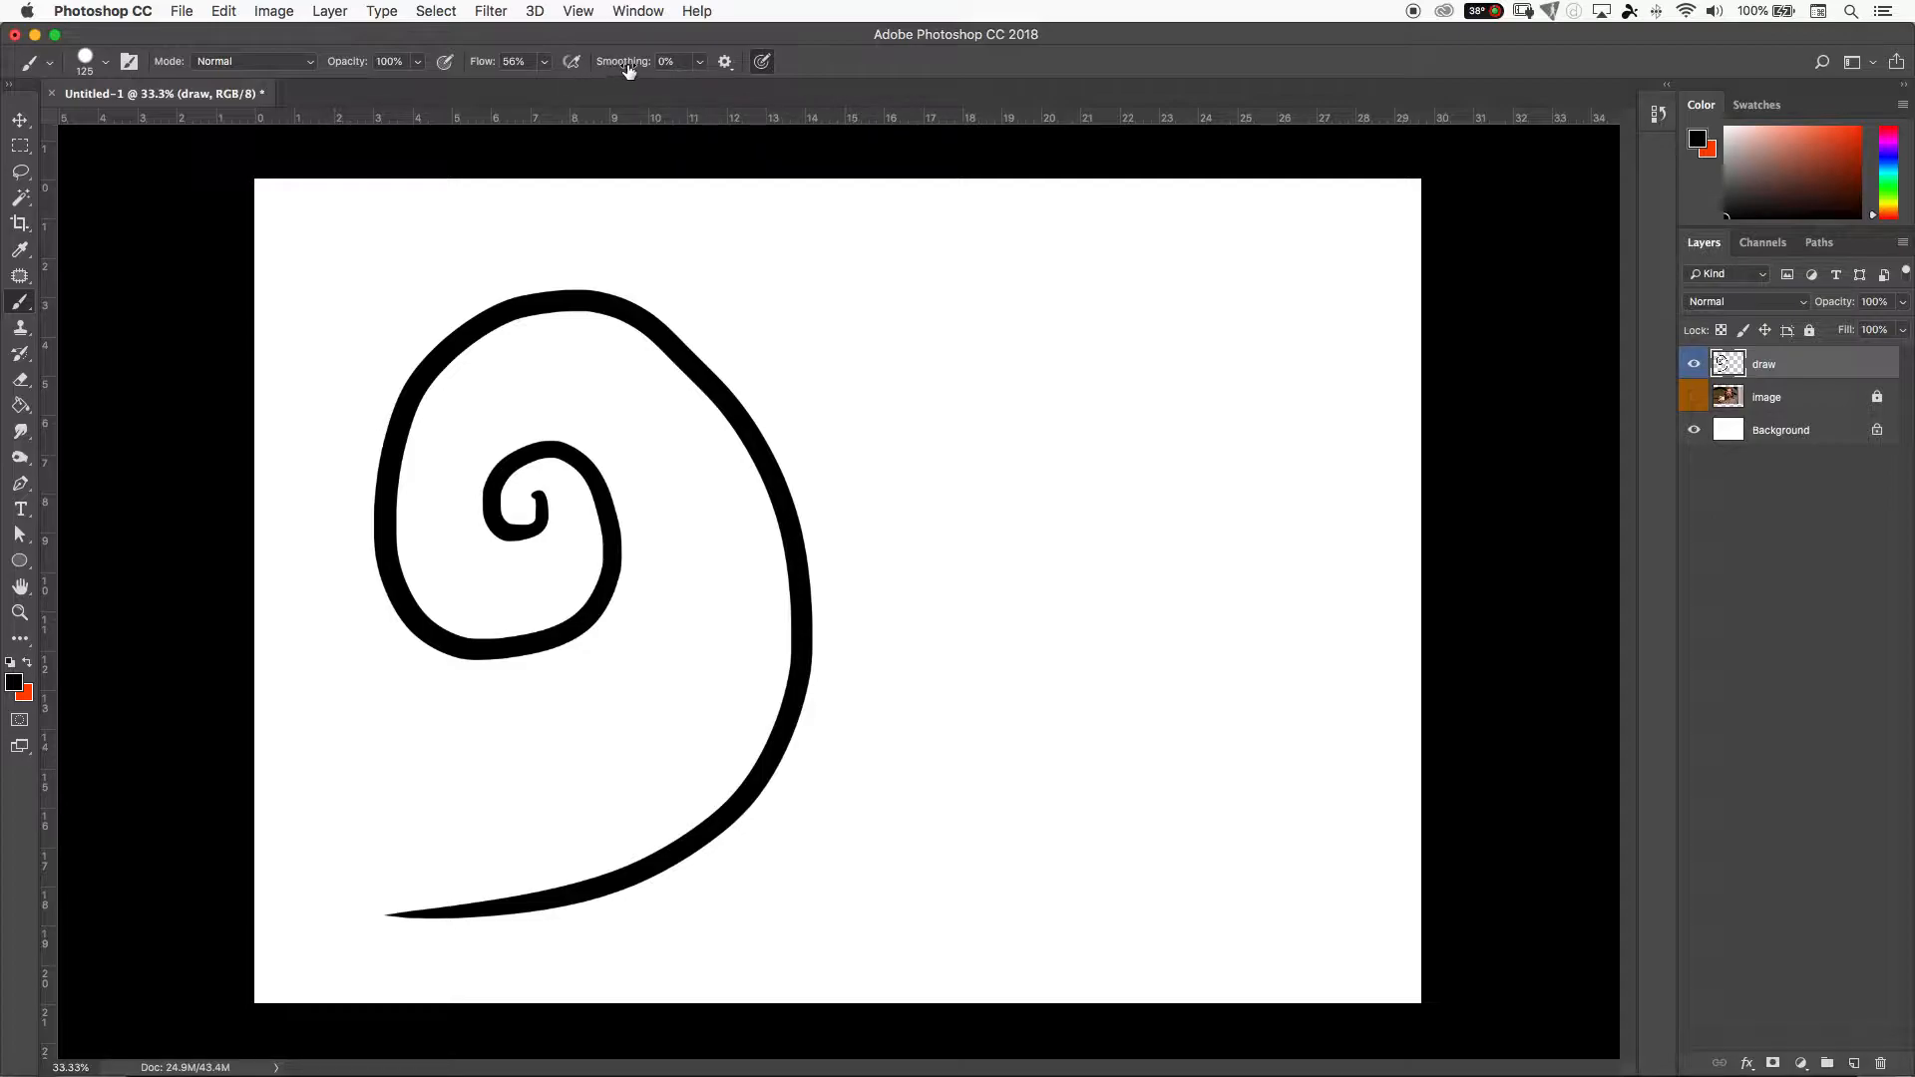
left_click(702, 63)
left_click_drag(704, 91, 823, 99)
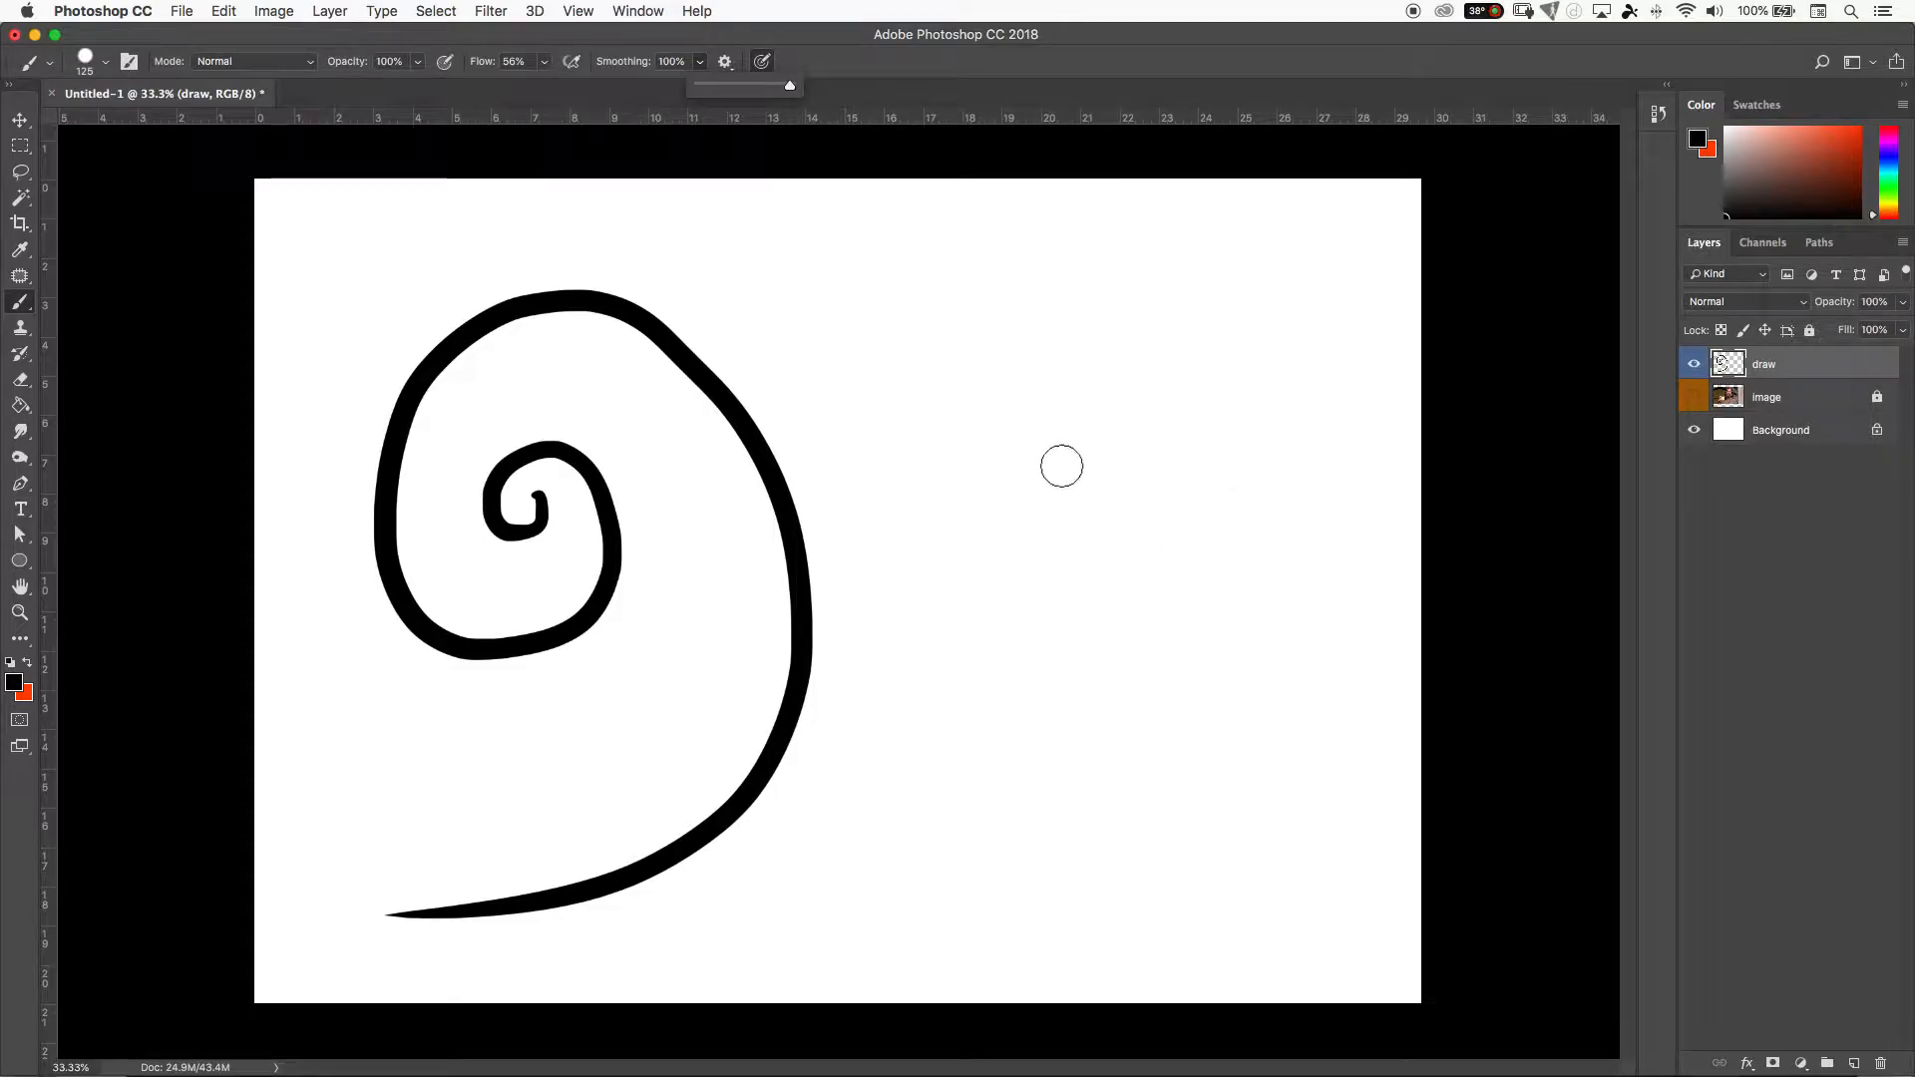
mouse_move(1073, 478)
left_mouse_down()
mouse_move(1035, 457)
mouse_move(1137, 526)
mouse_move(948, 308)
mouse_move(1283, 538)
mouse_move(858, 895)
left_mouse_up()
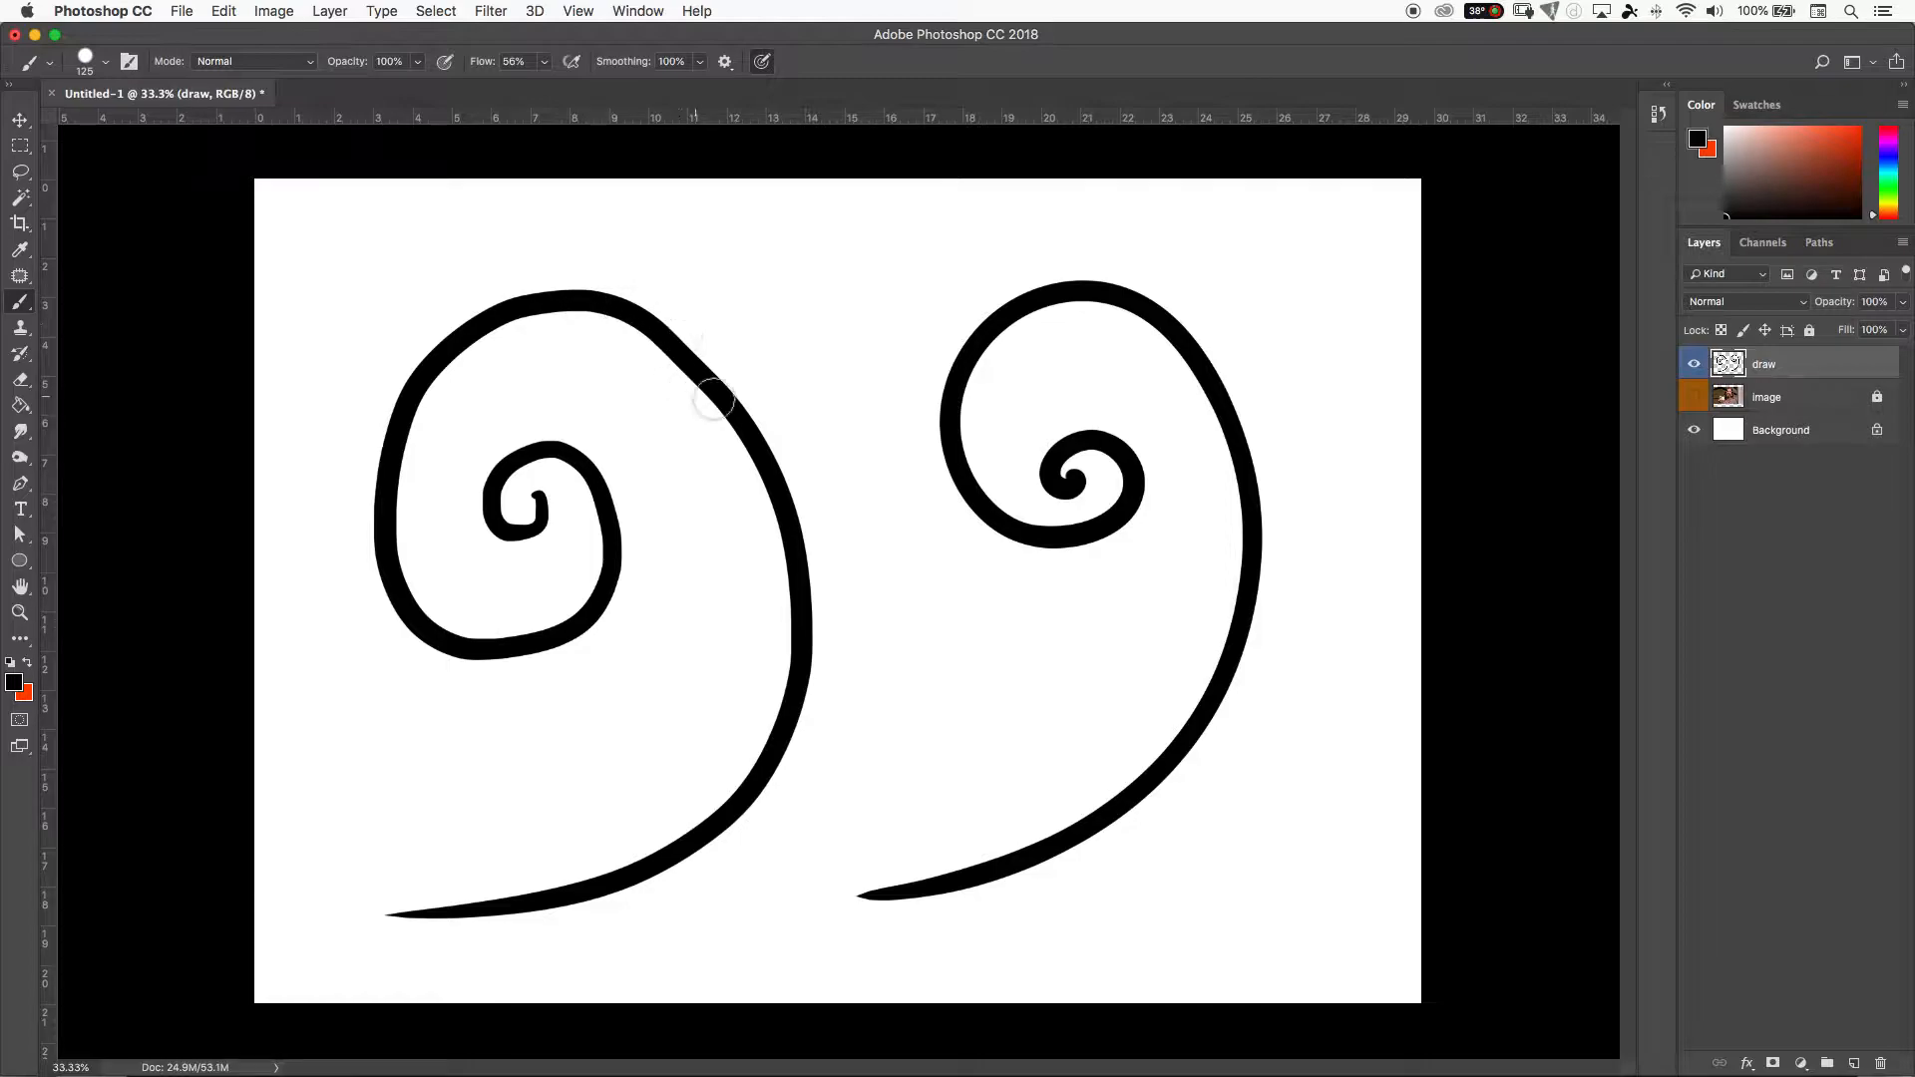
Step: Switch the foreground colour to red, shrink the brush and draw a small arrow pointing at the first spiral's upper right bend
key("x")
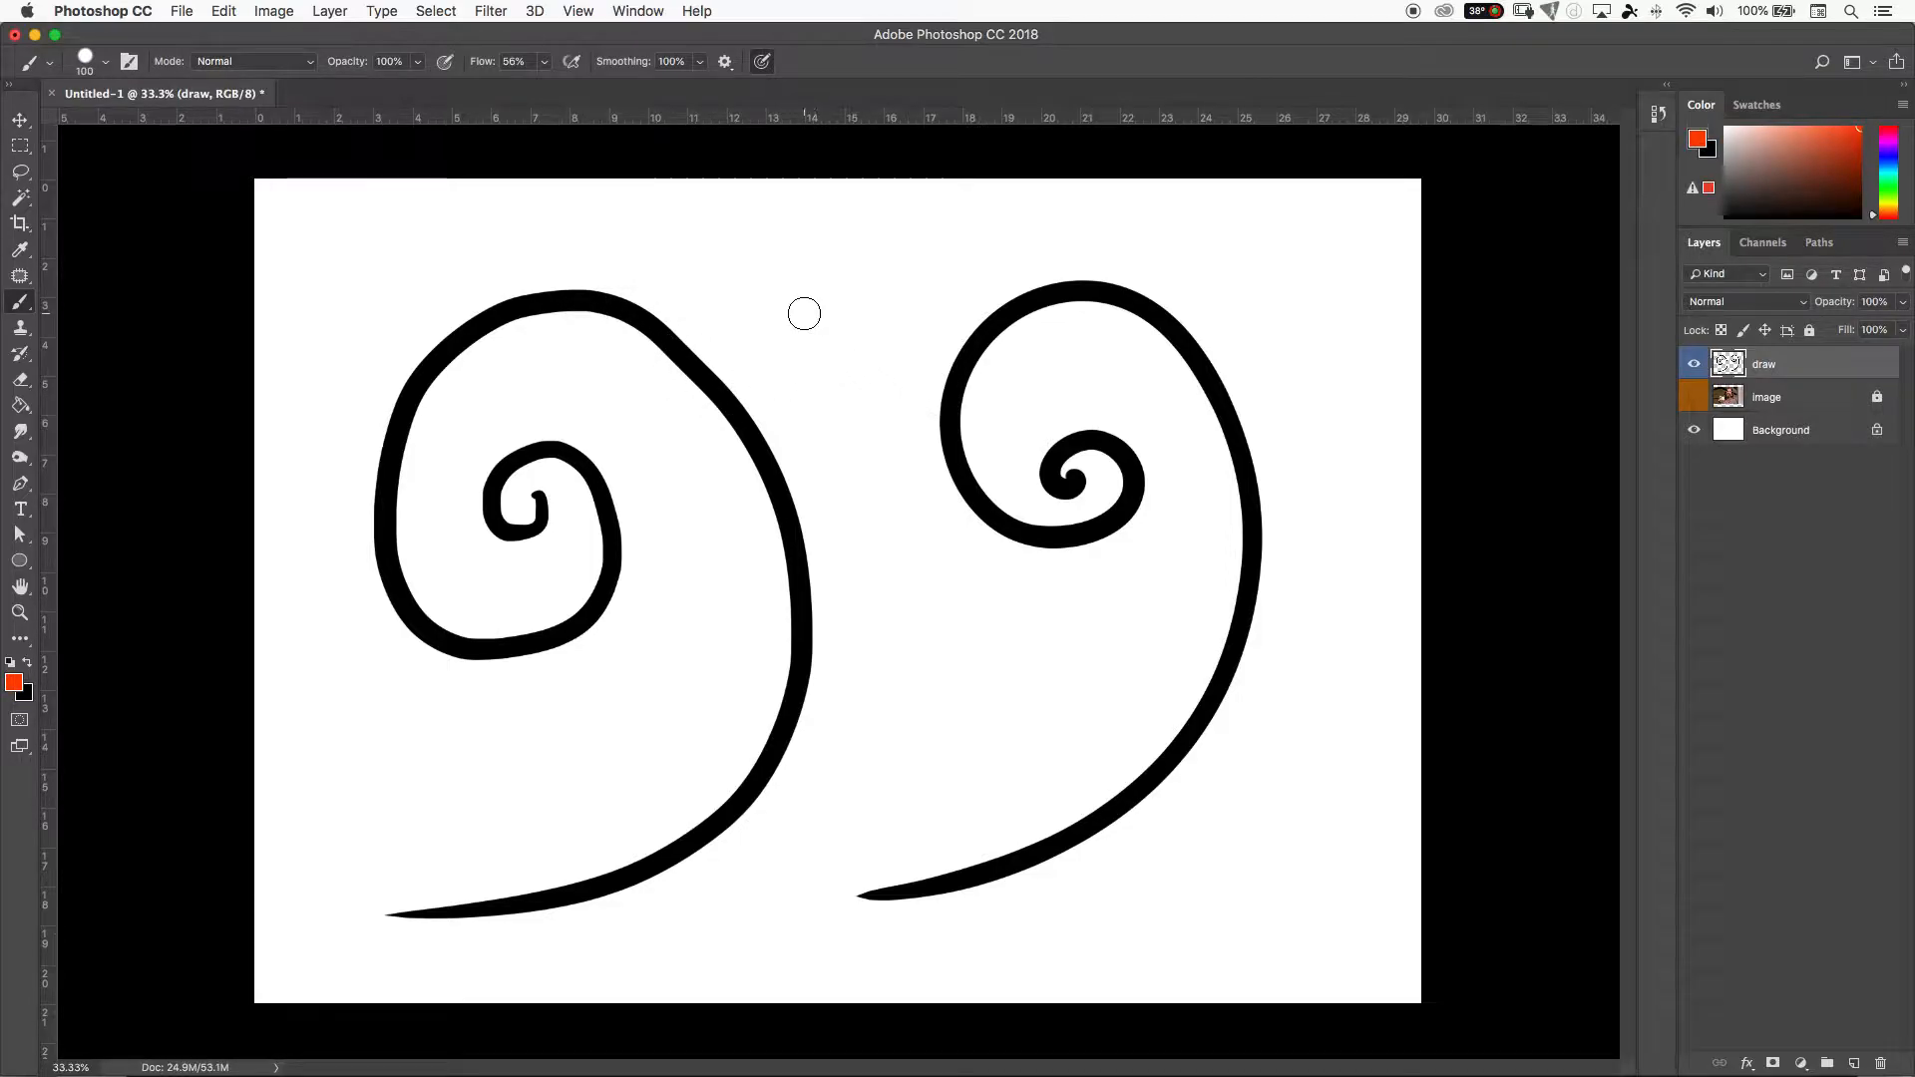
key("bracketleft")
key("bracketleft")
key("bracketleft")
key("bracketleft")
key("bracketleft")
key("bracketleft")
left_click_drag(699, 340, 729, 313)
Step: Enlarge the brush to 200 px and paint a big smoothed red curve sweeping around the second spiral
key("bracketright")
key("bracketright")
key("bracketright")
key("bracketright")
key("bracketright")
key("bracketright")
mouse_move(903, 636)
left_mouse_down()
mouse_move(841, 273)
mouse_move(1335, 395)
mouse_move(761, 949)
mouse_move(639, 773)
left_mouse_up()
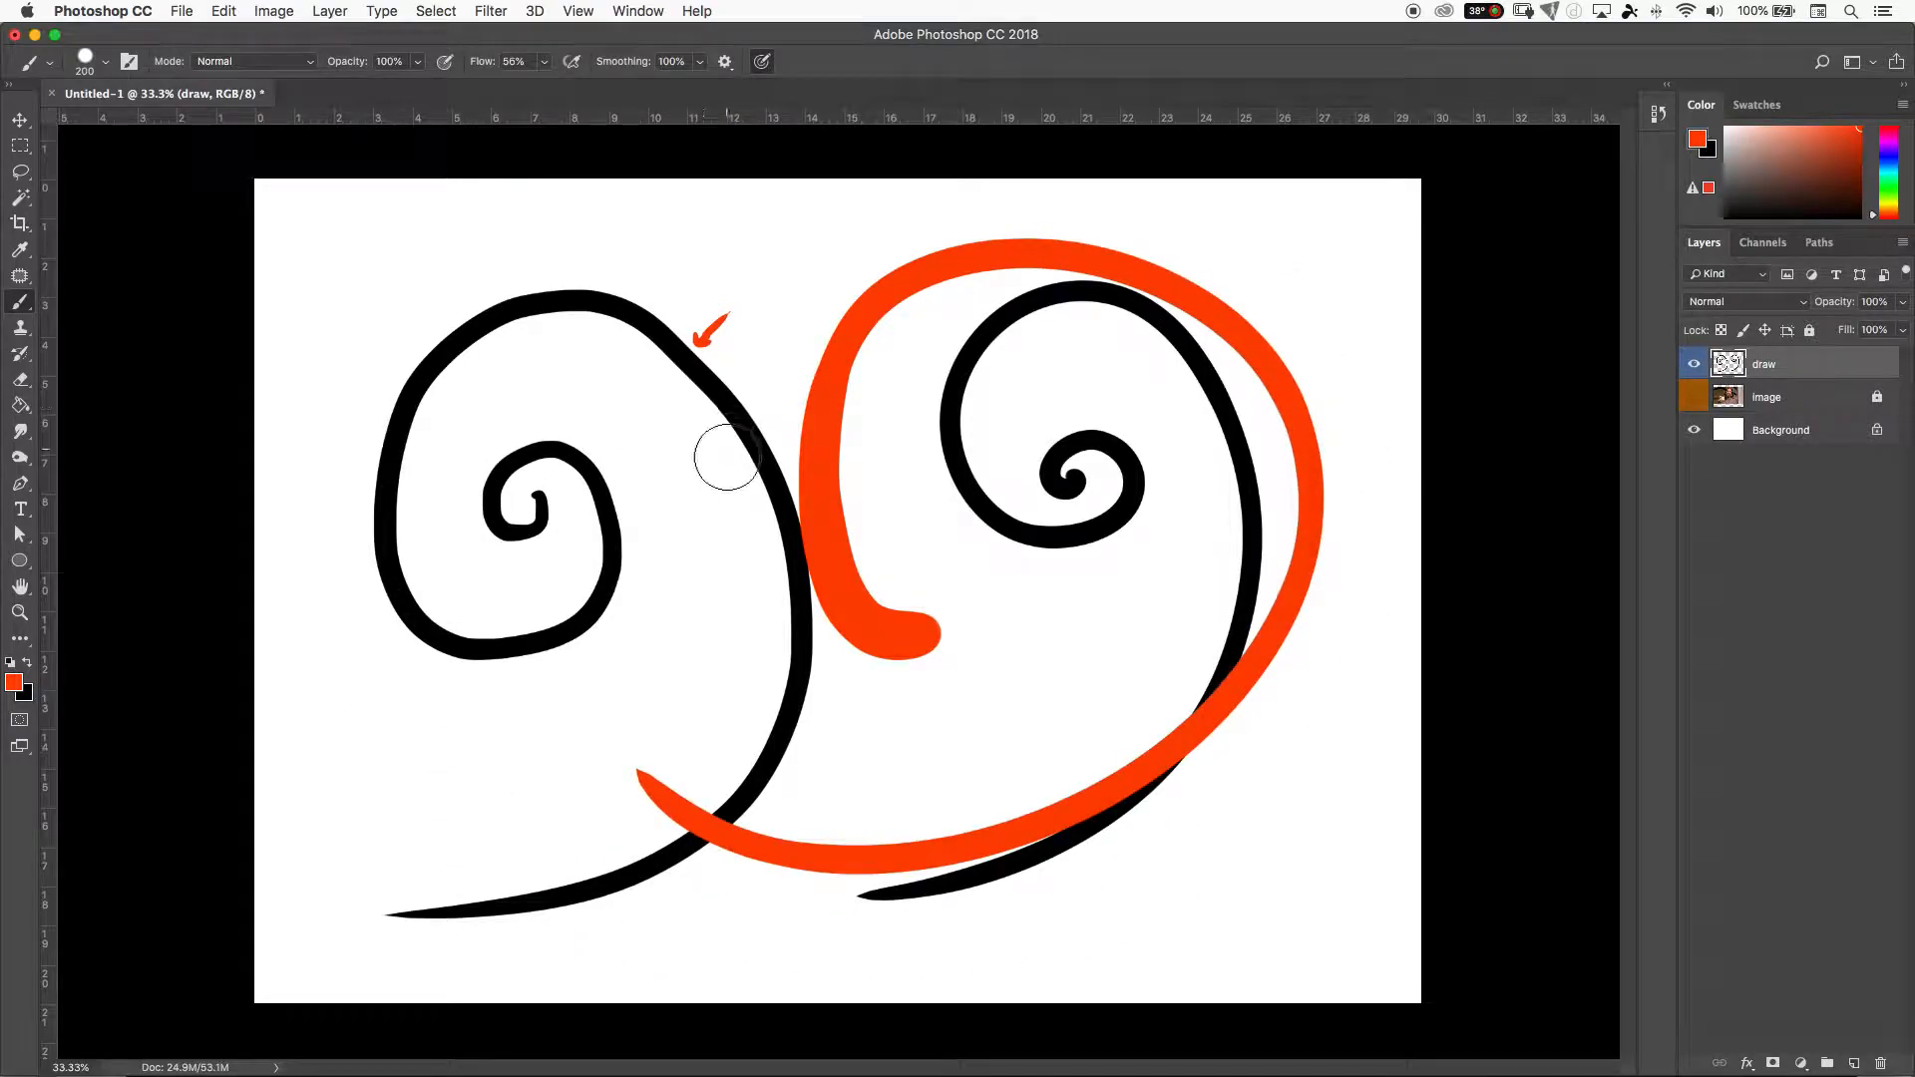
Step: Choose the wet media preset Kyle's Paintbox - Wet Blender 50 and smear the first spiral and nearby red paint at 50 px and 300 px
right_click(671, 515)
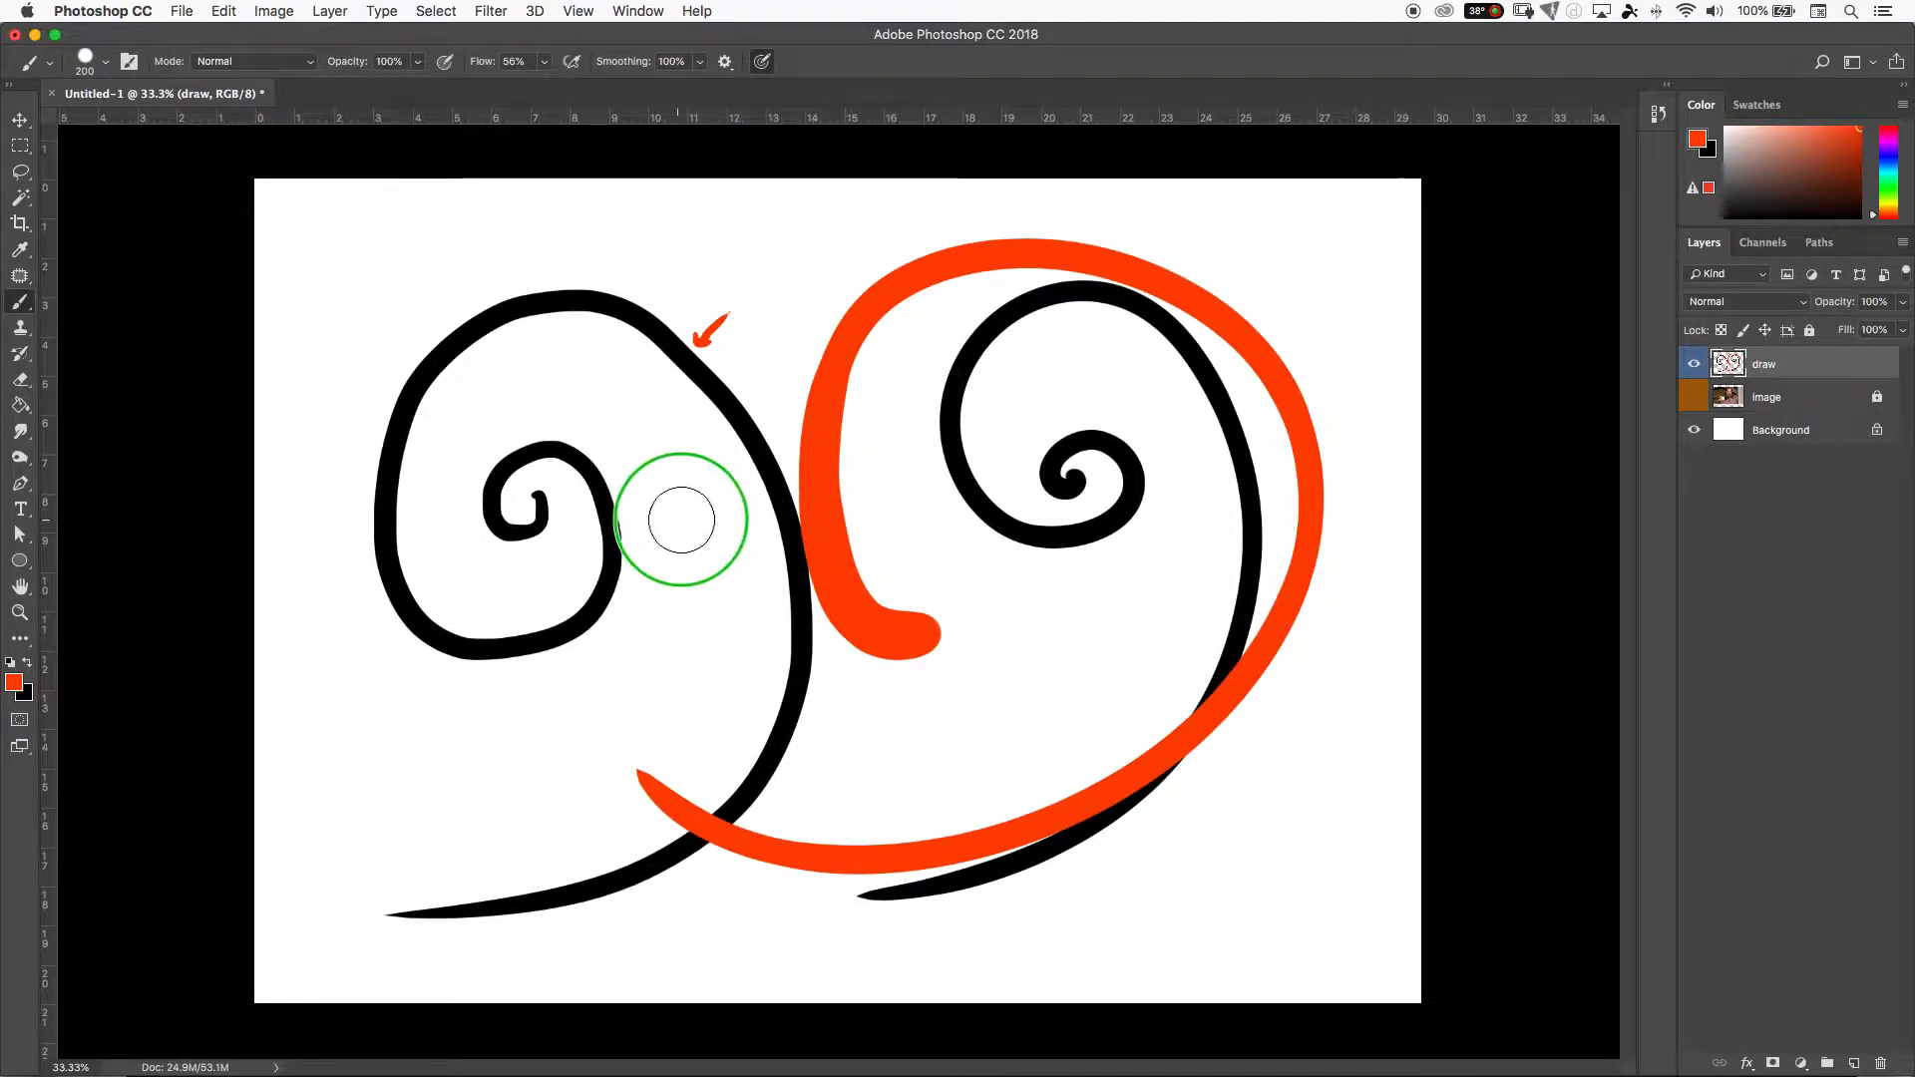
left_click(710, 907)
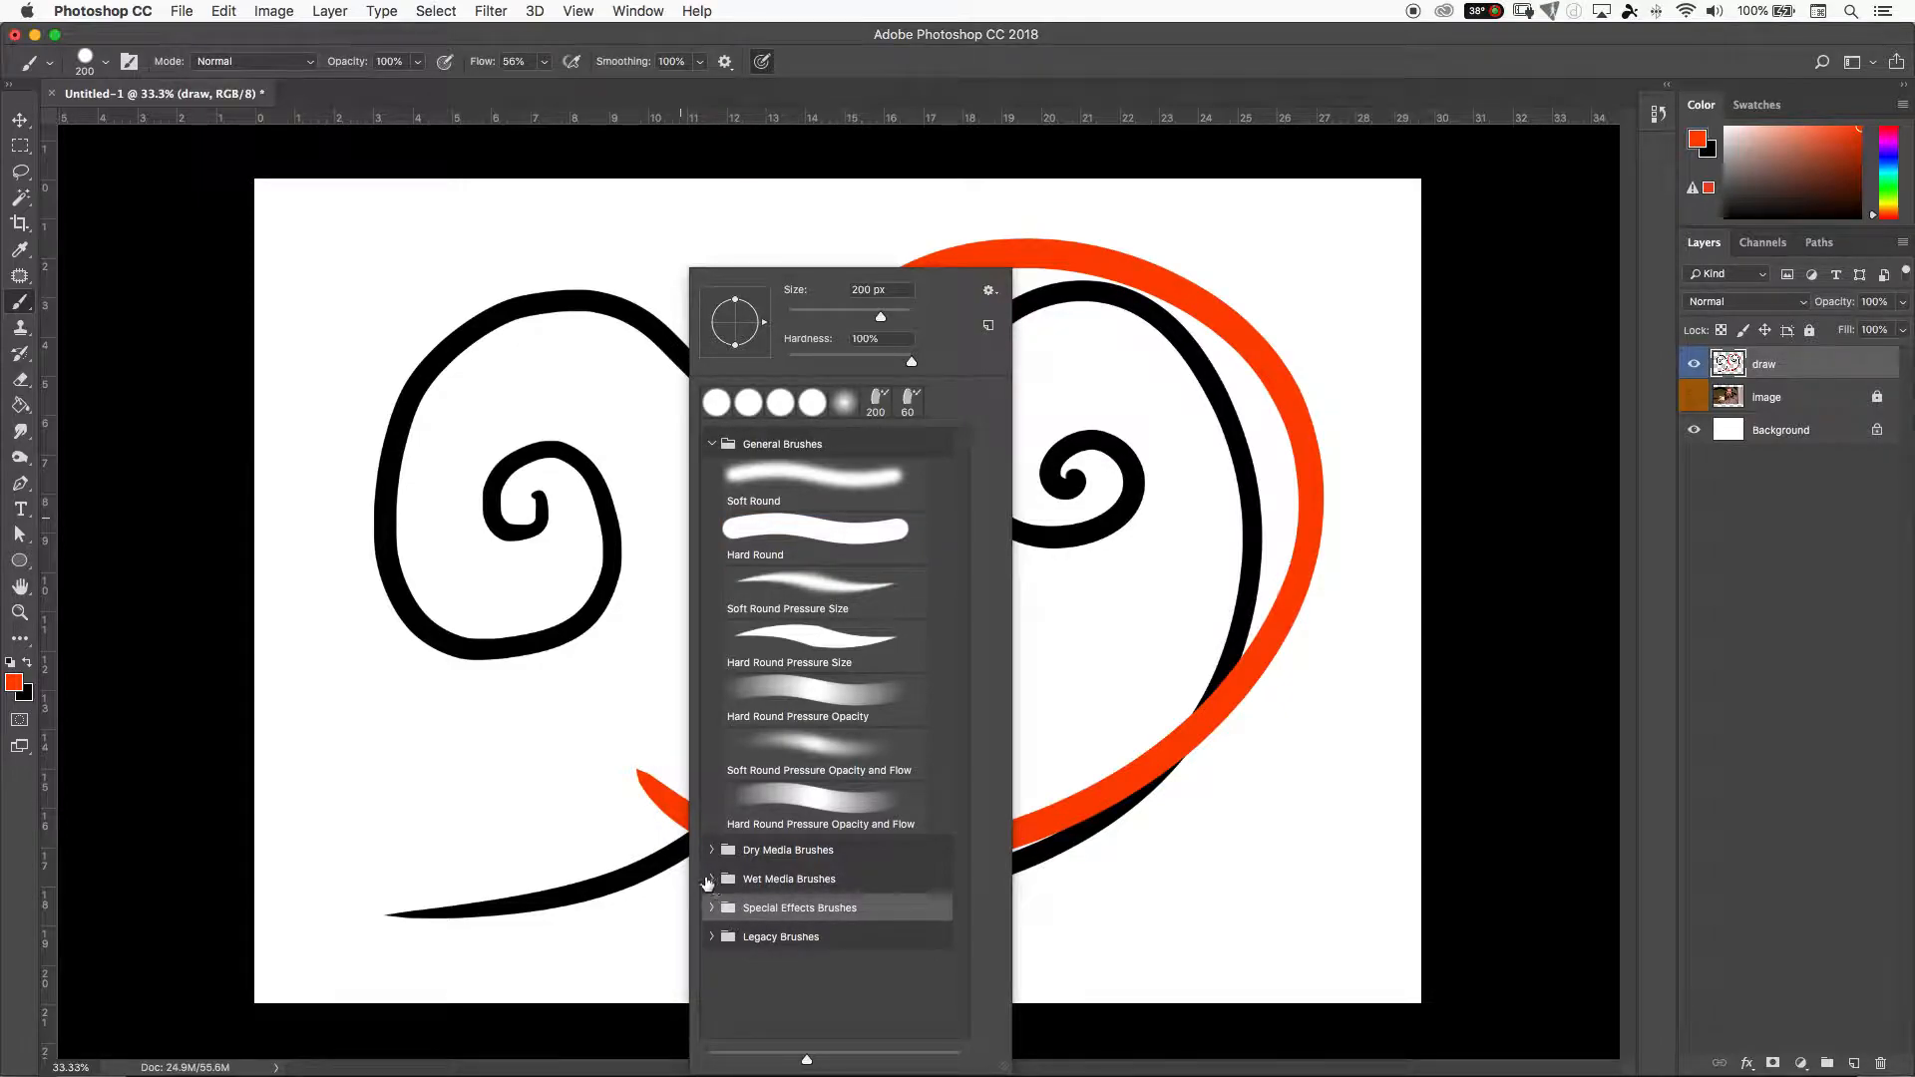
left_click(710, 879)
left_click(815, 1025)
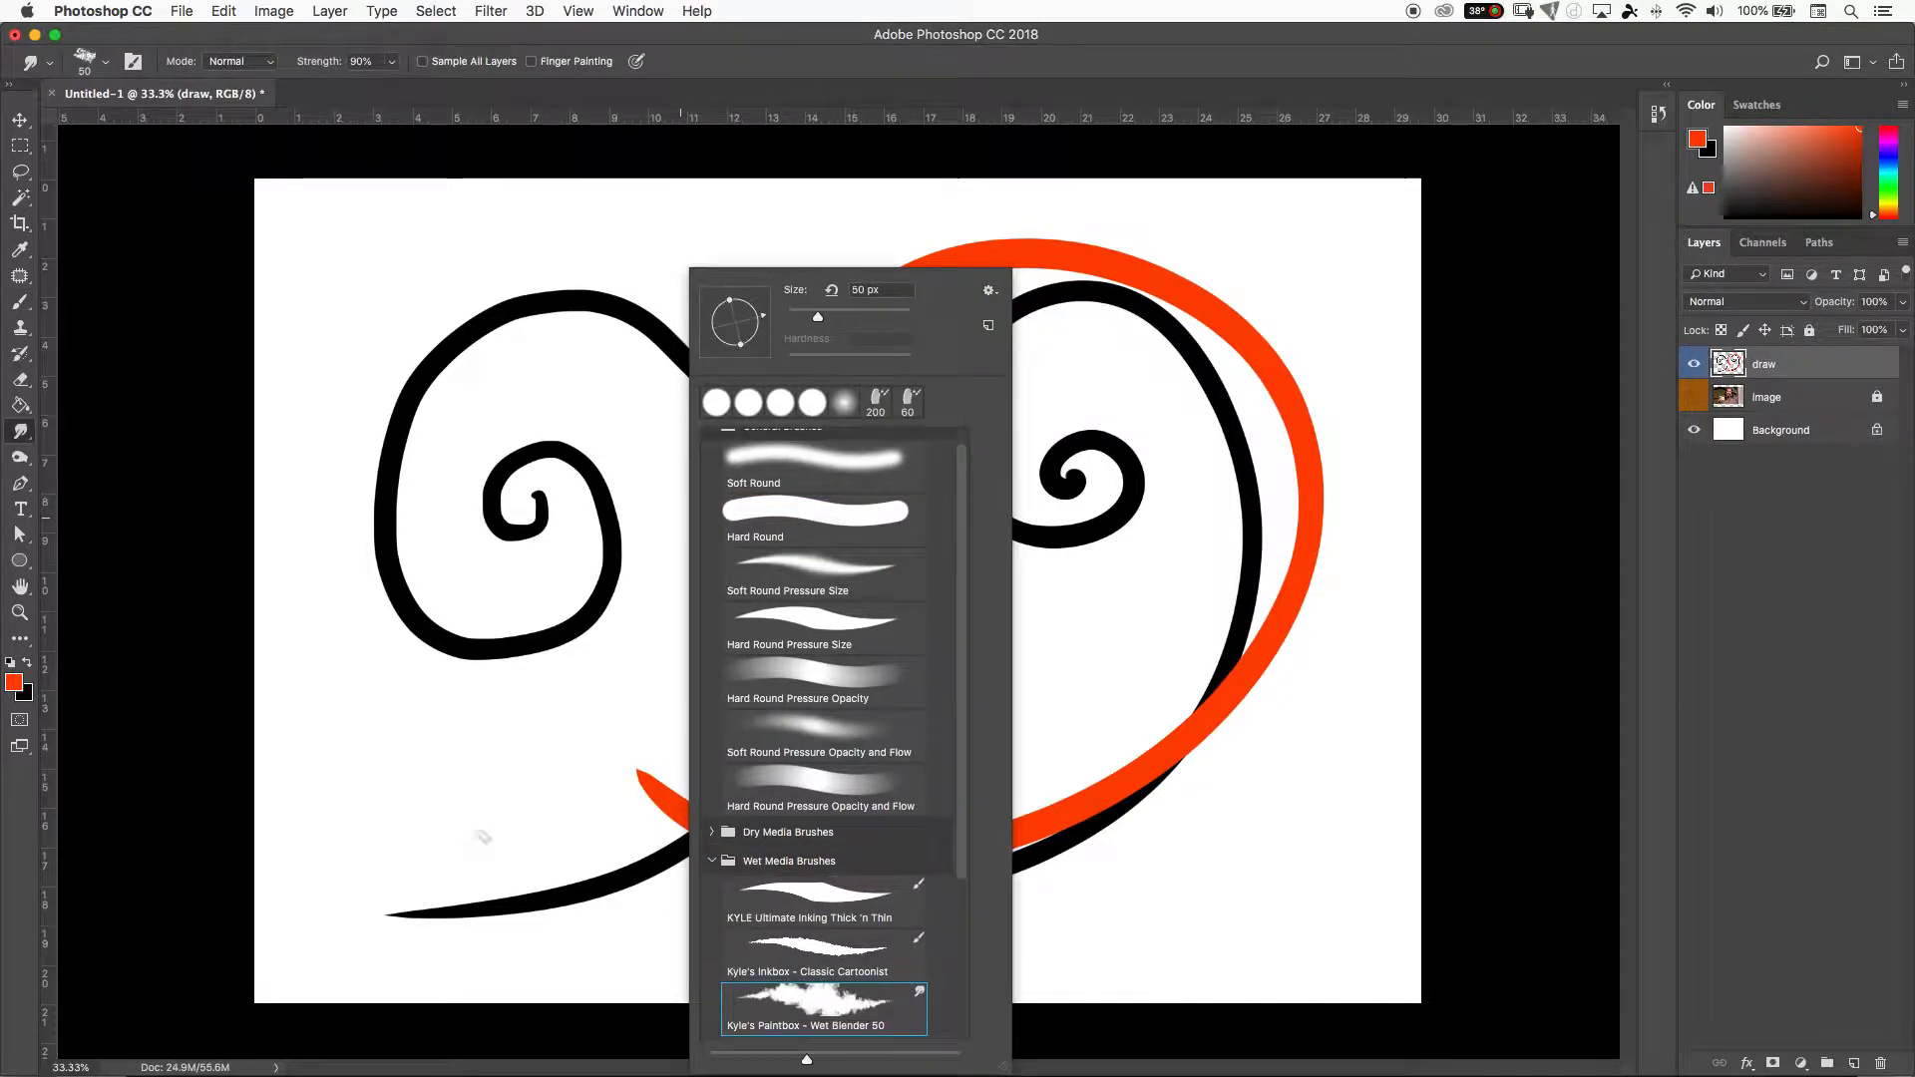
left_click(410, 818)
left_click_drag(461, 658, 660, 639)
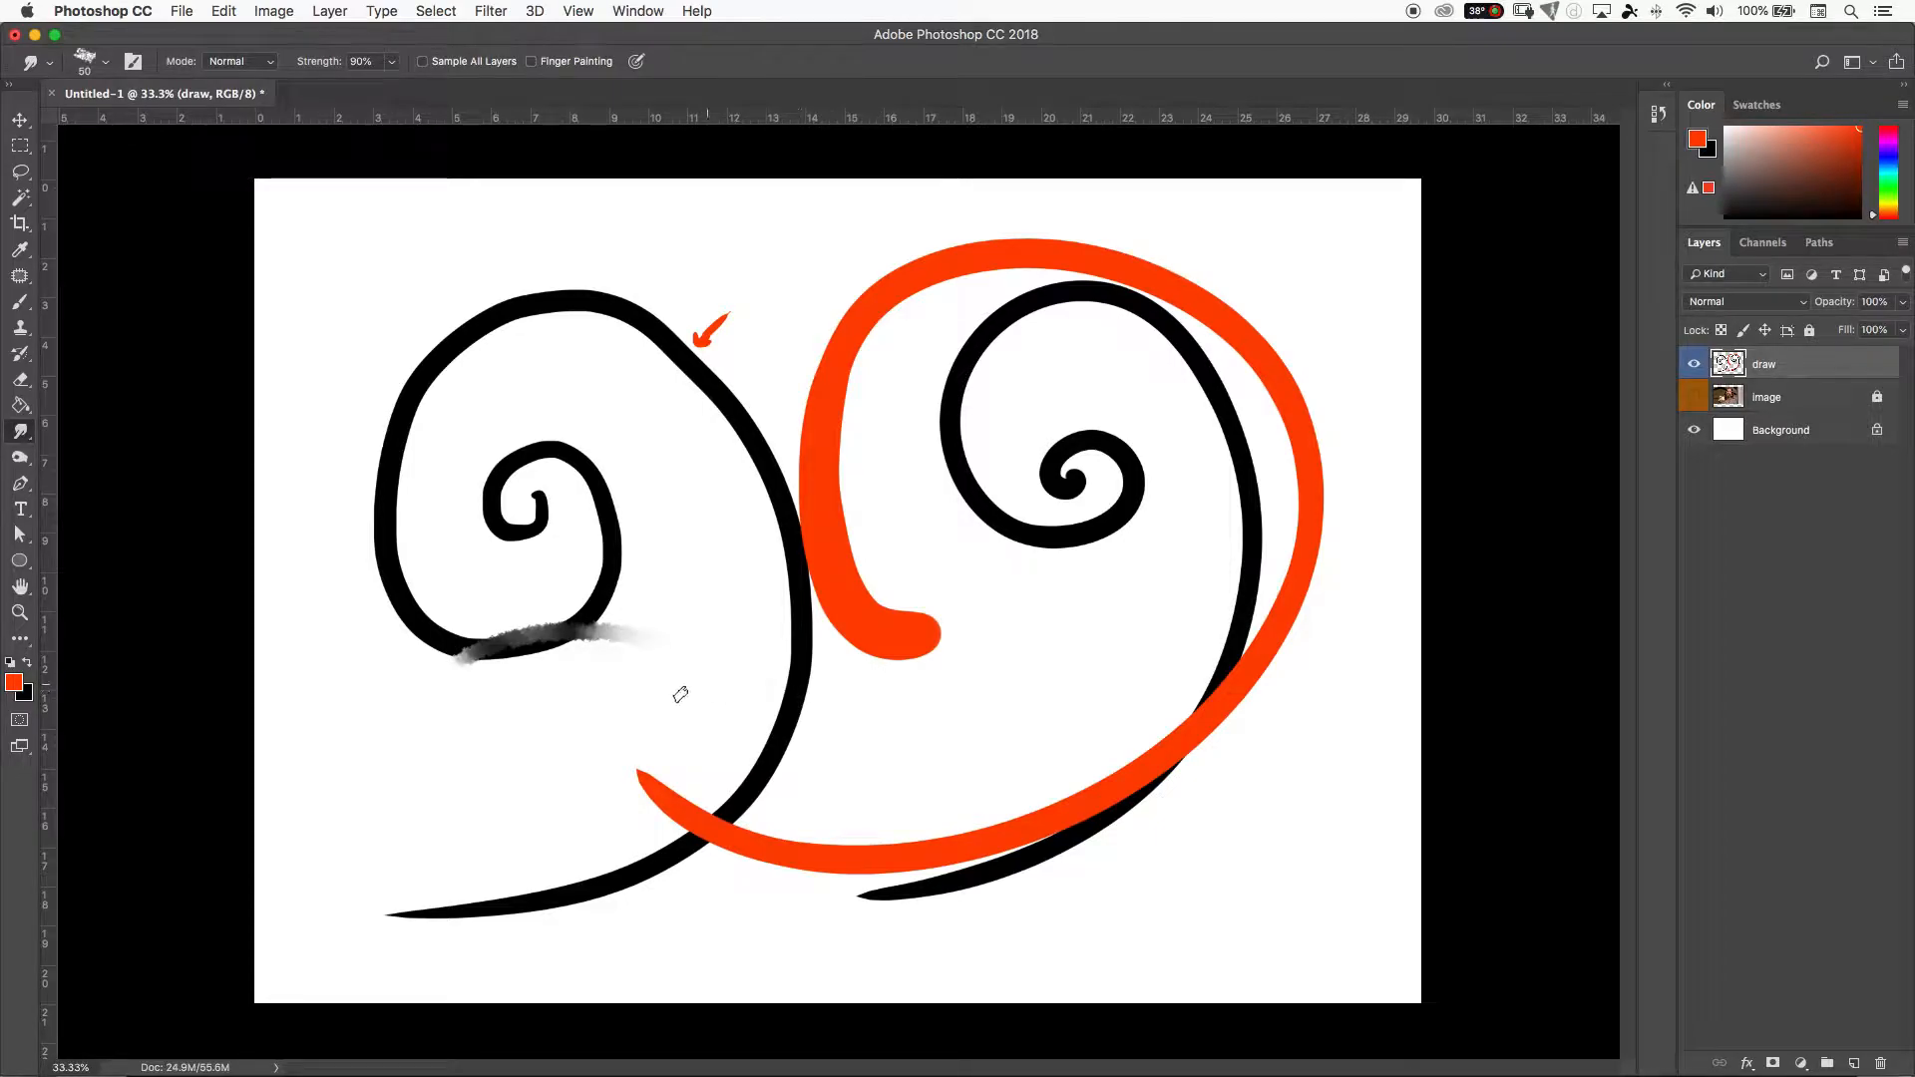
key("]")
left_click_drag(698, 798, 579, 638)
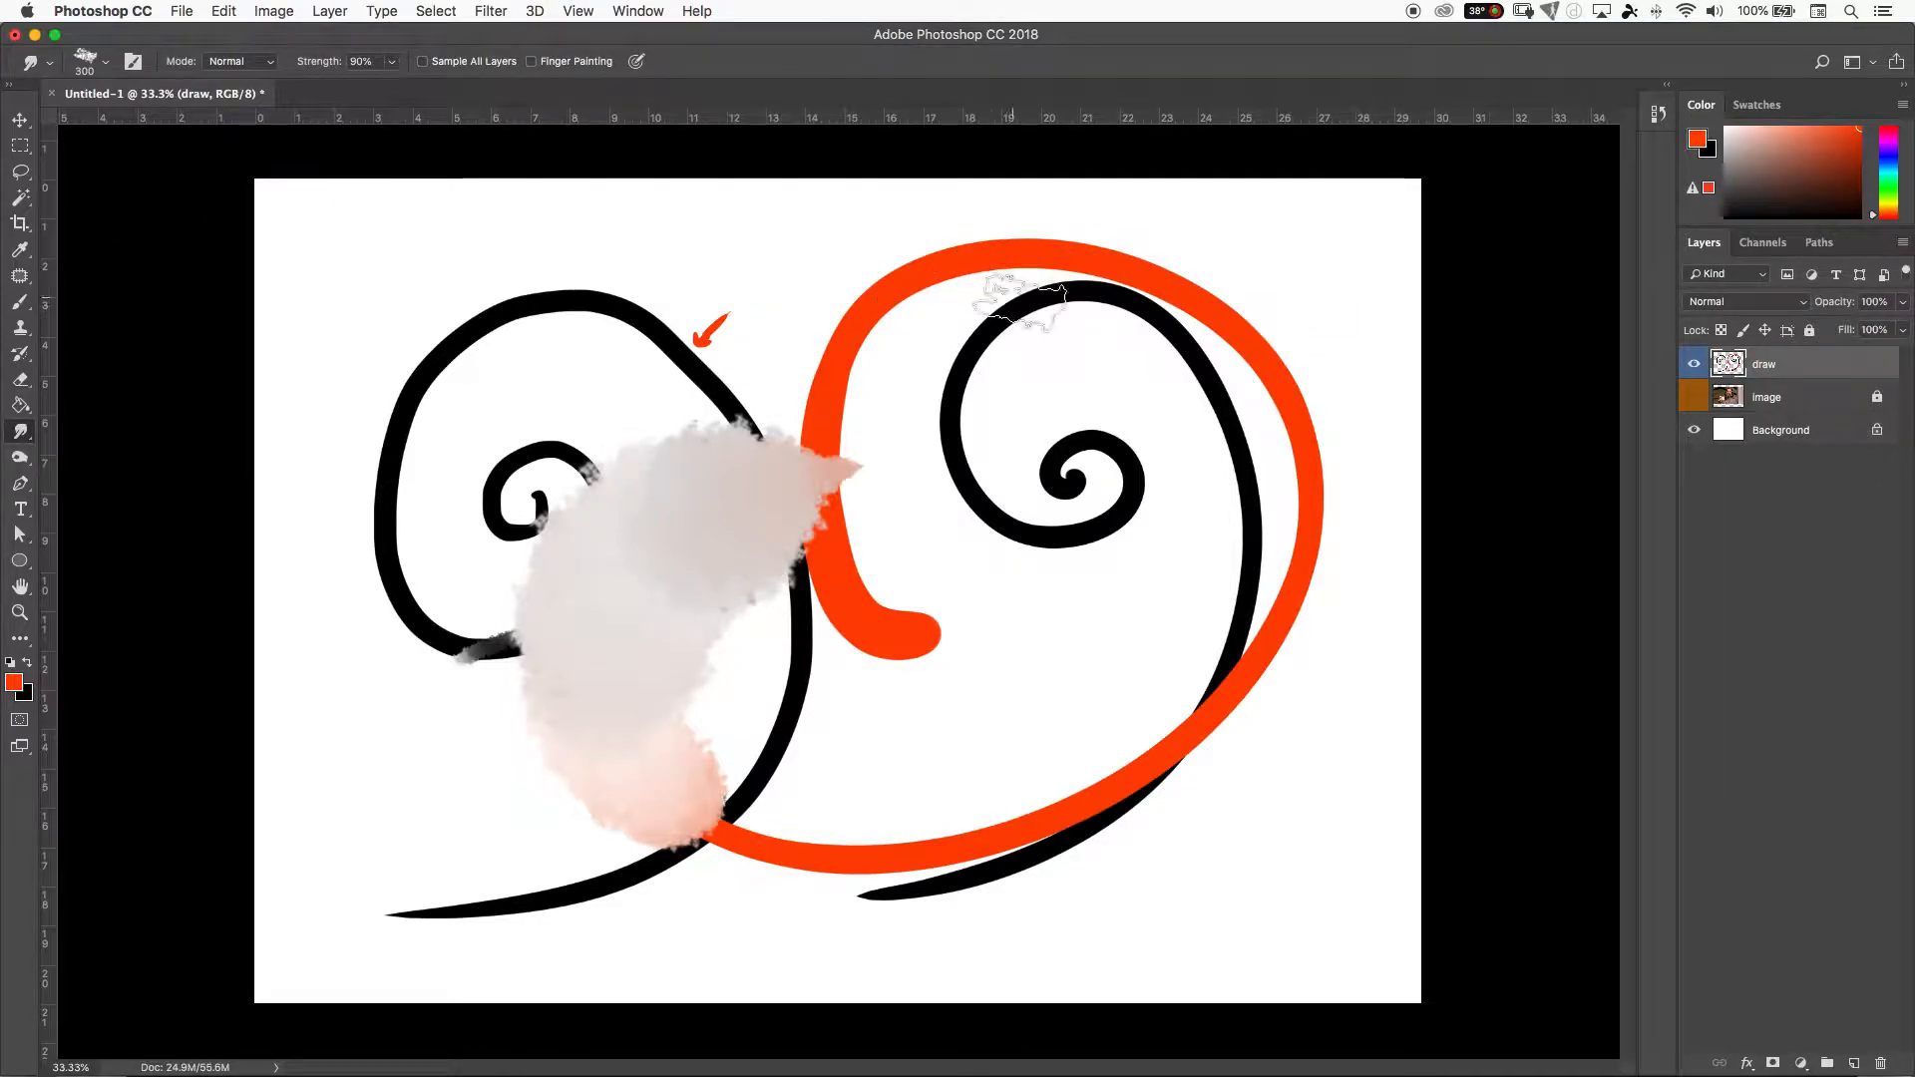
Step: Erase all the paint on the draw layer by selecting the whole canvas, deleting its contents and deselecting
key("m")
key("super+a")
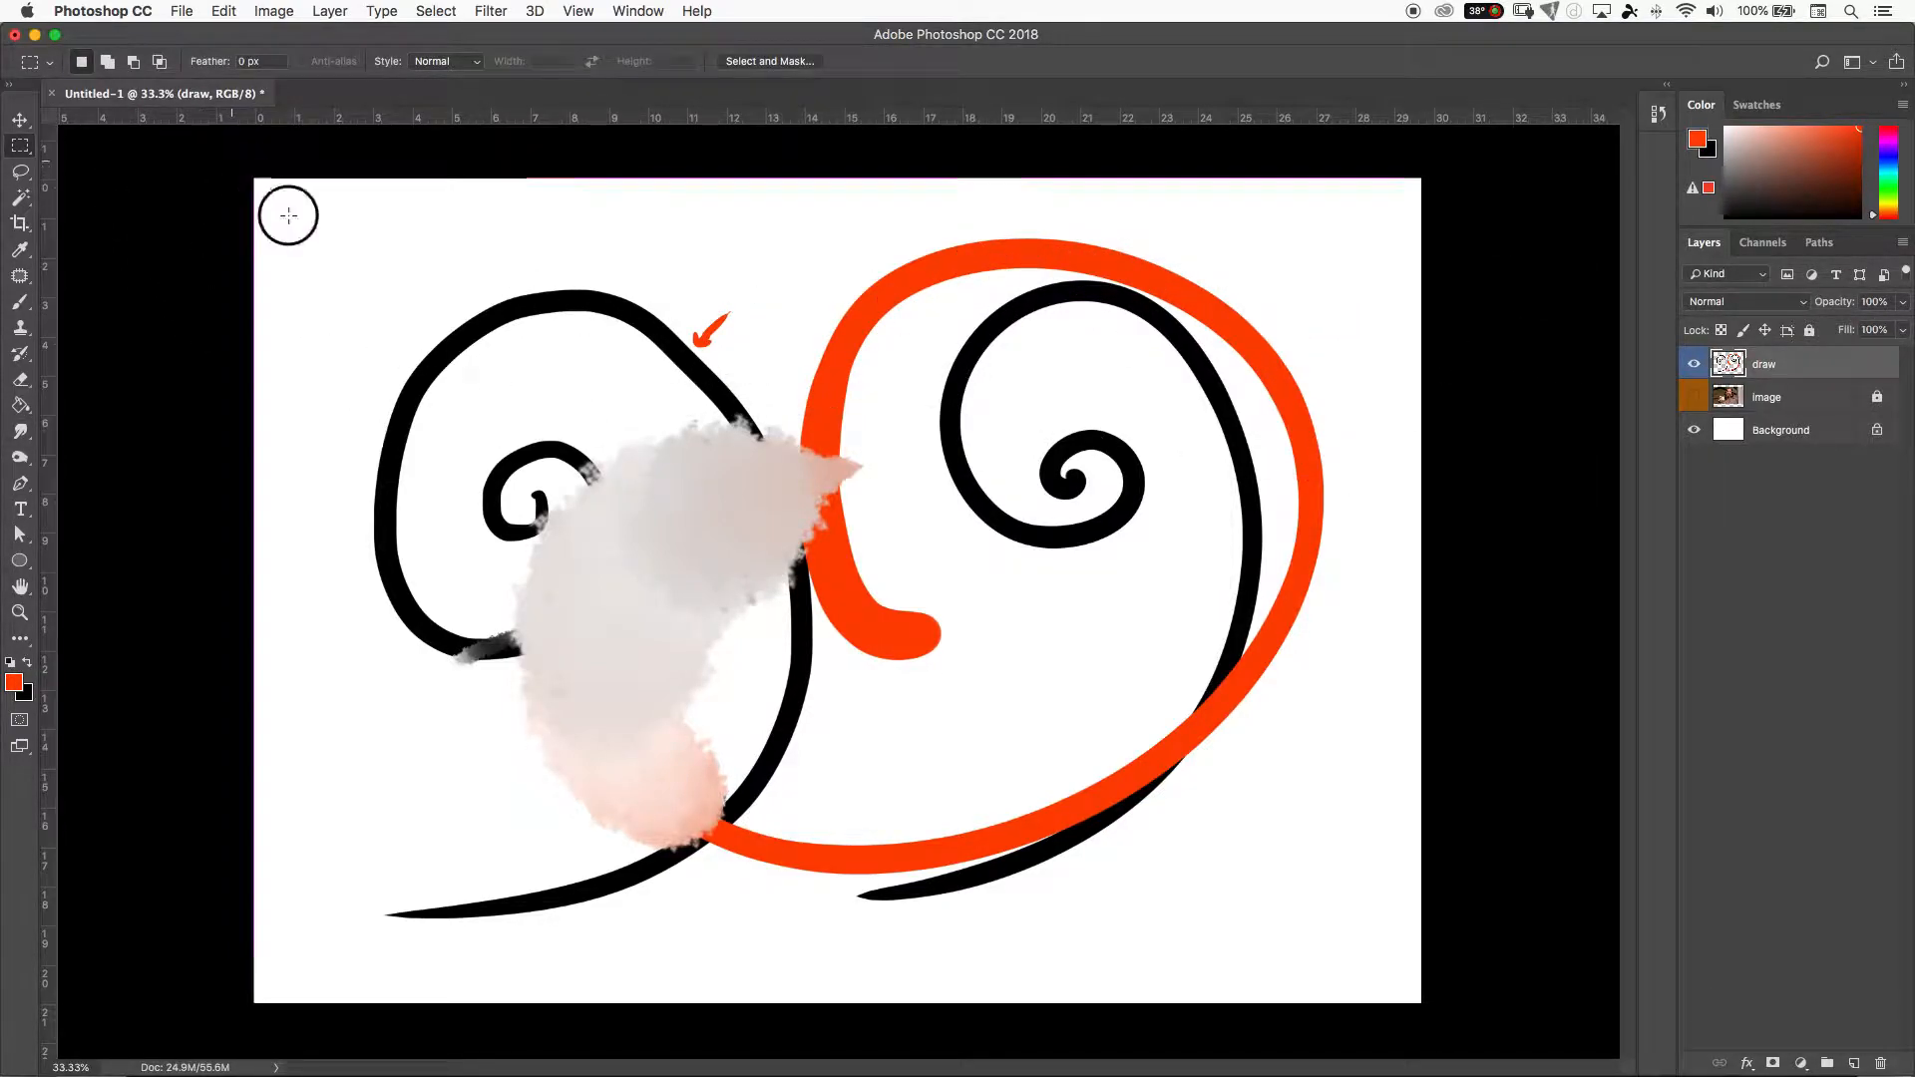
key("Delete")
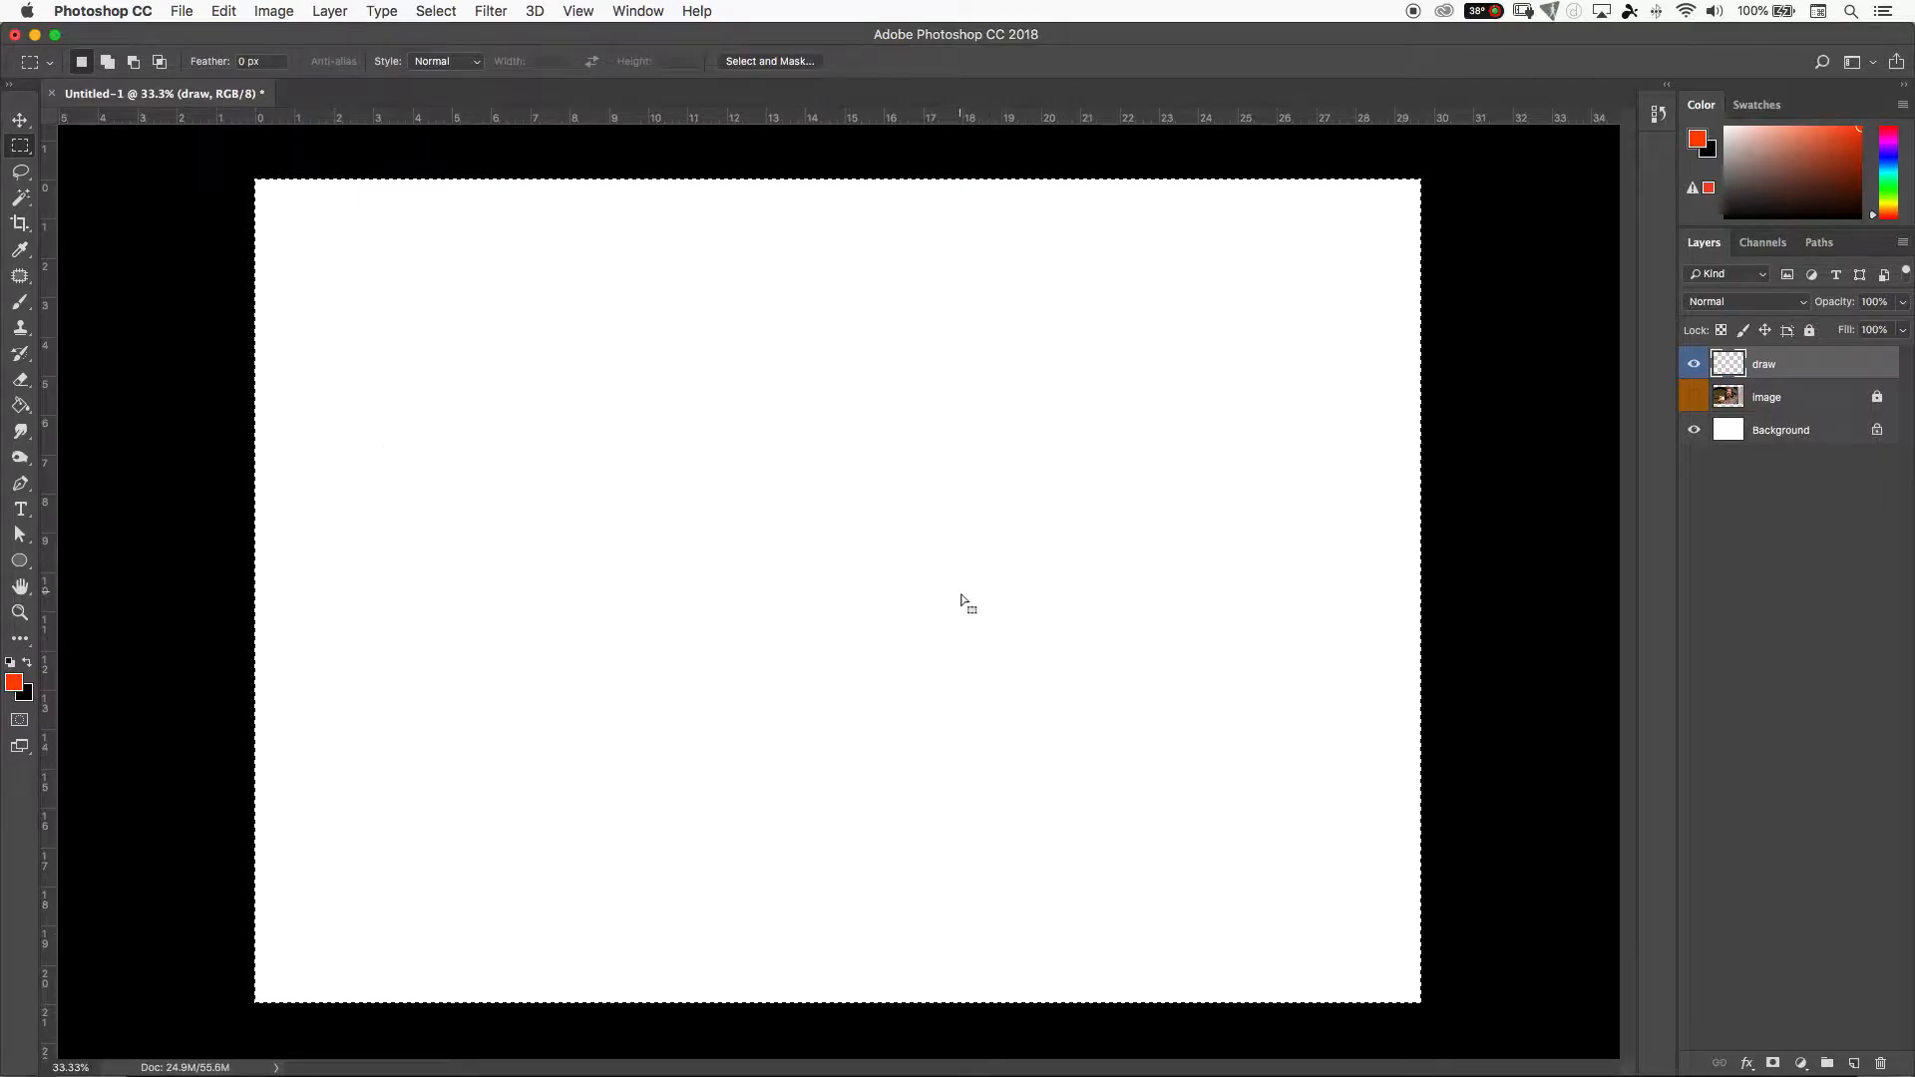
key("super+d")
Step: Set the brush smoothing to 0% and swap the foreground colour to black
key("b")
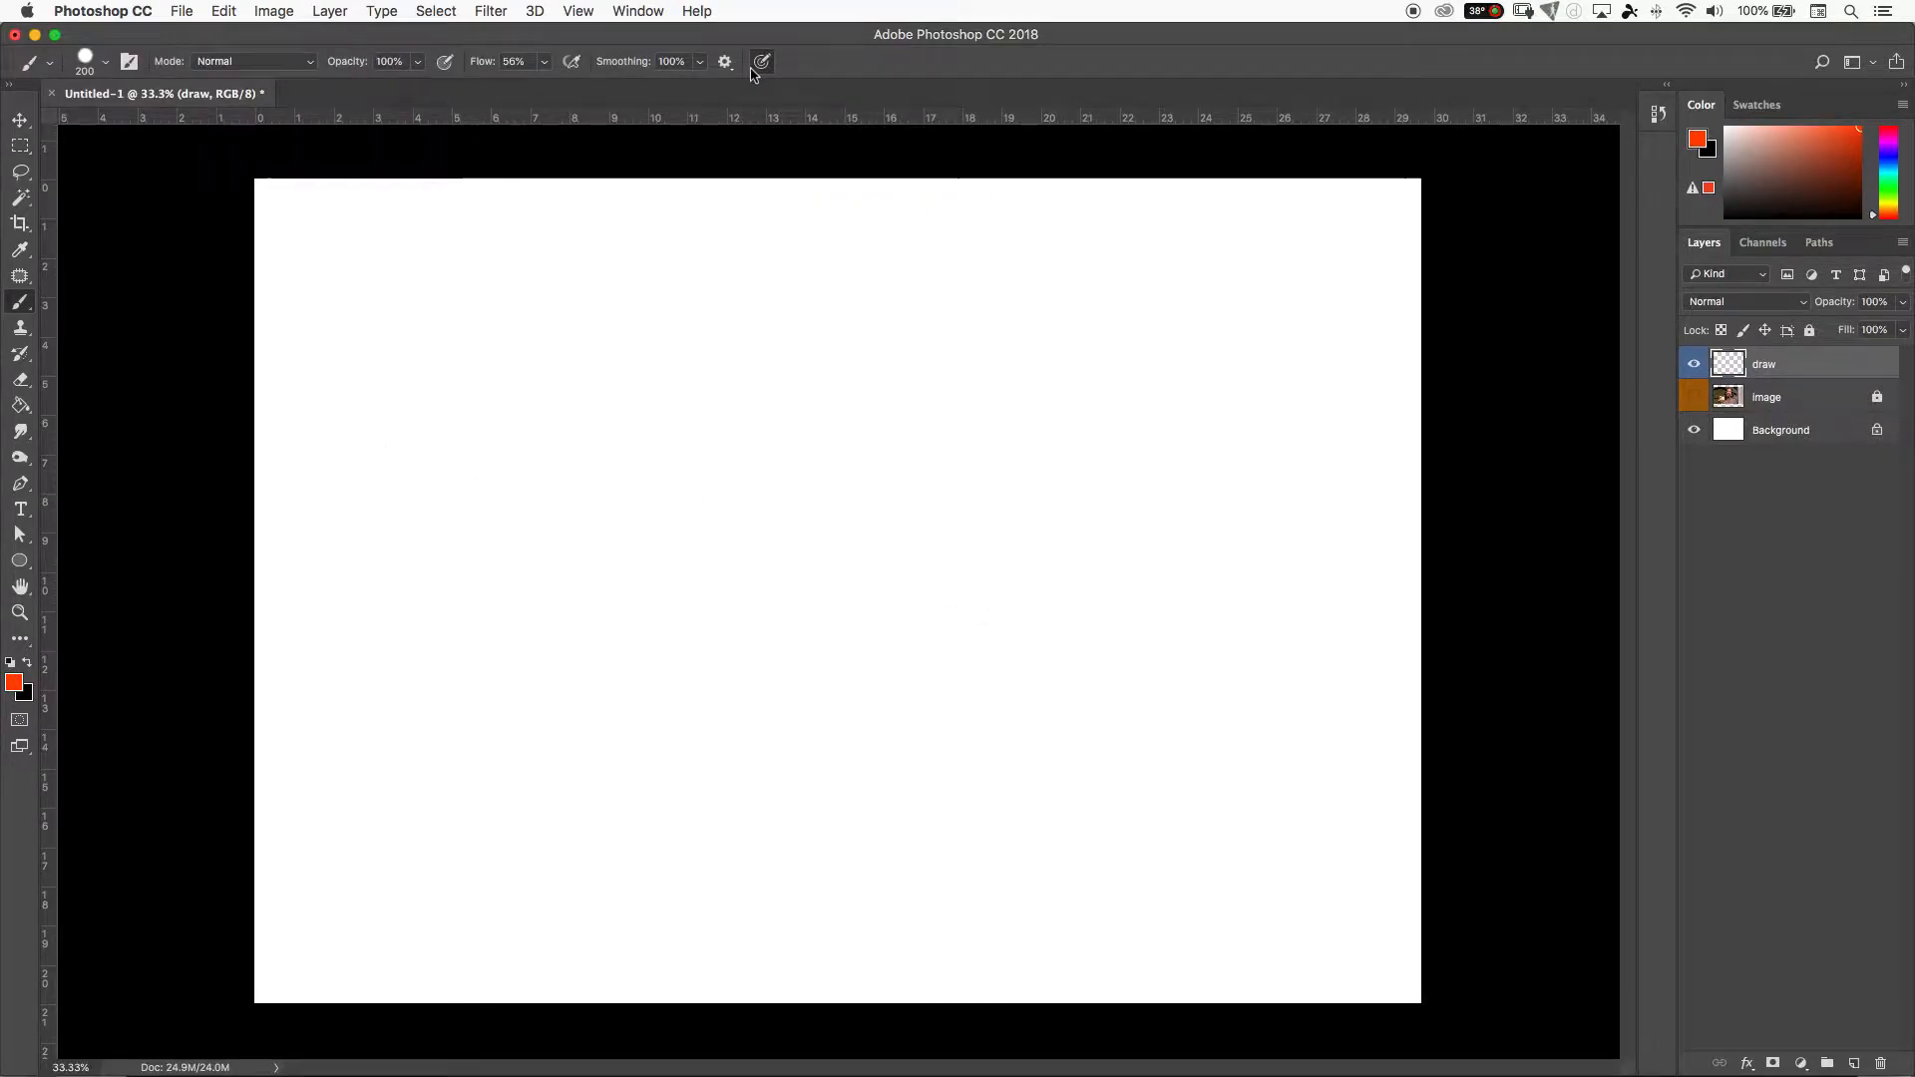
left_click(700, 61)
left_click_drag(697, 86, 350, 197)
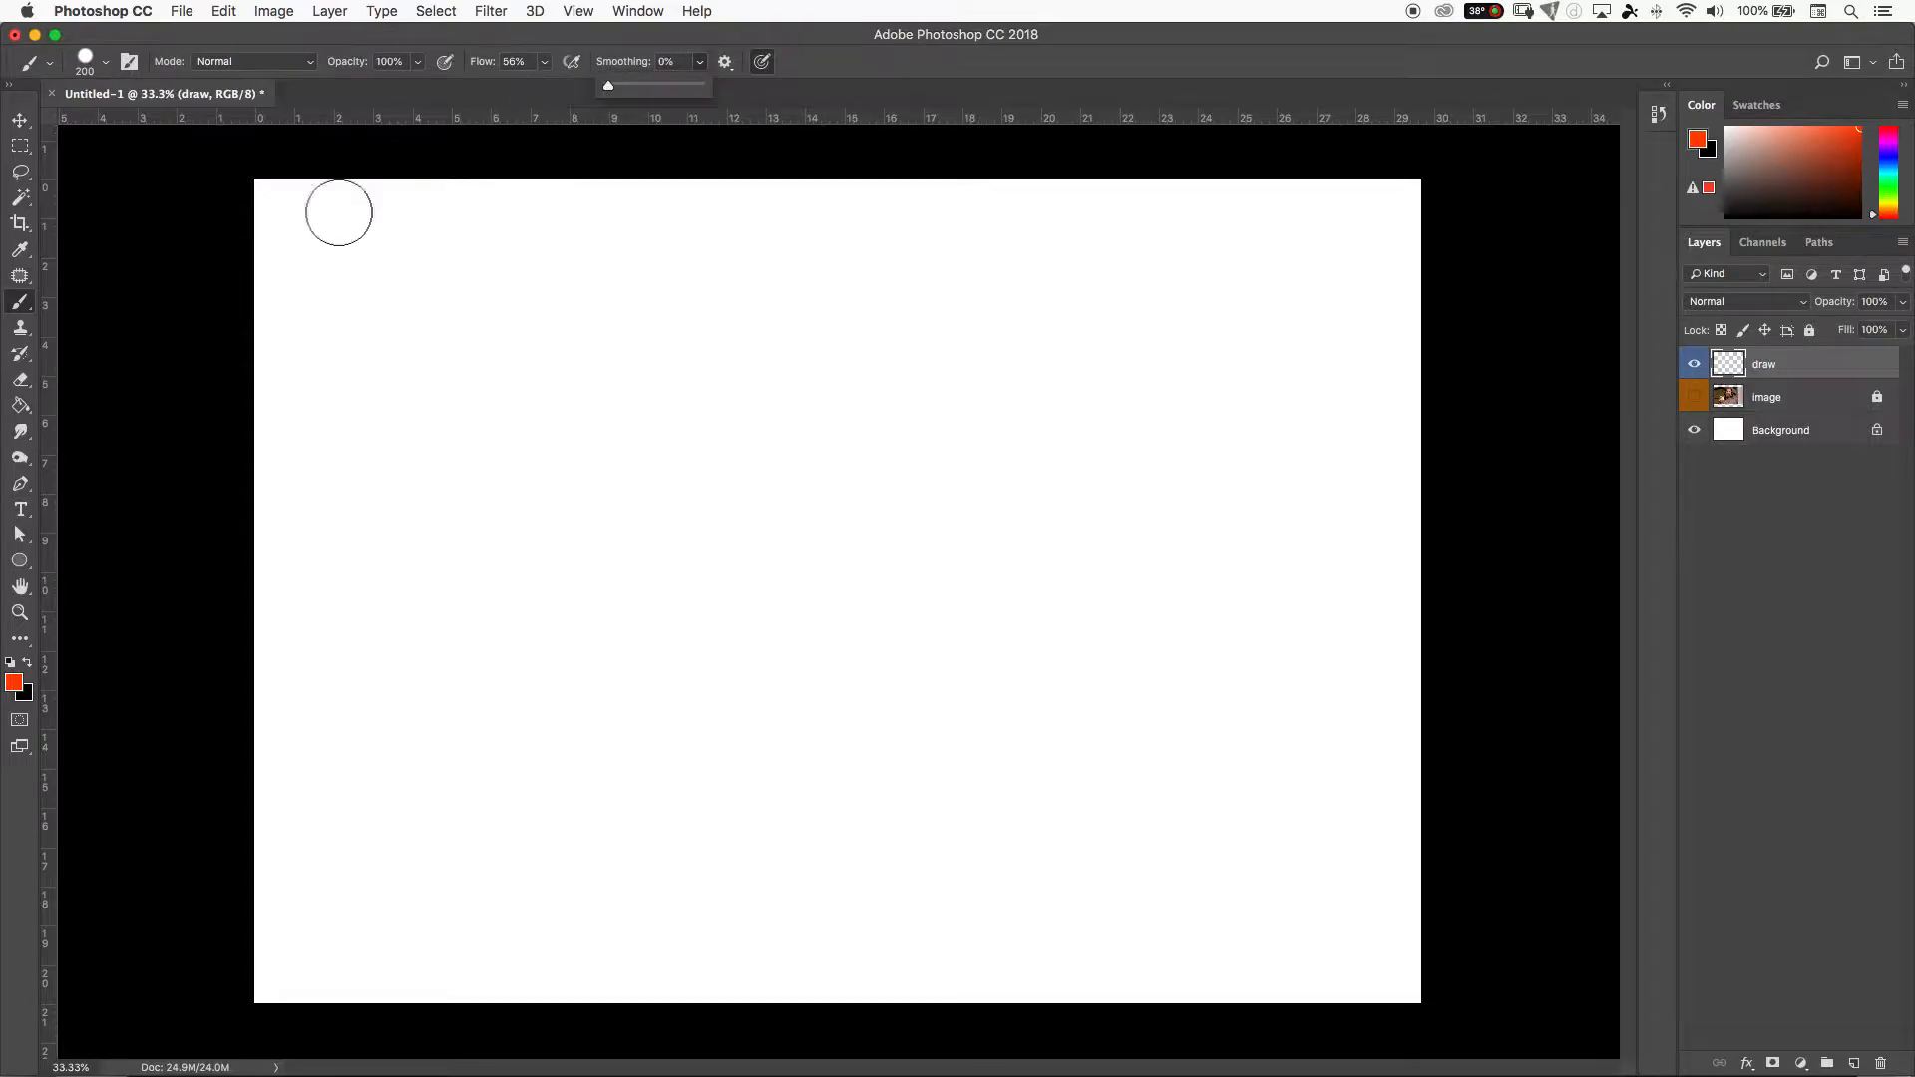
left_click(861, 57)
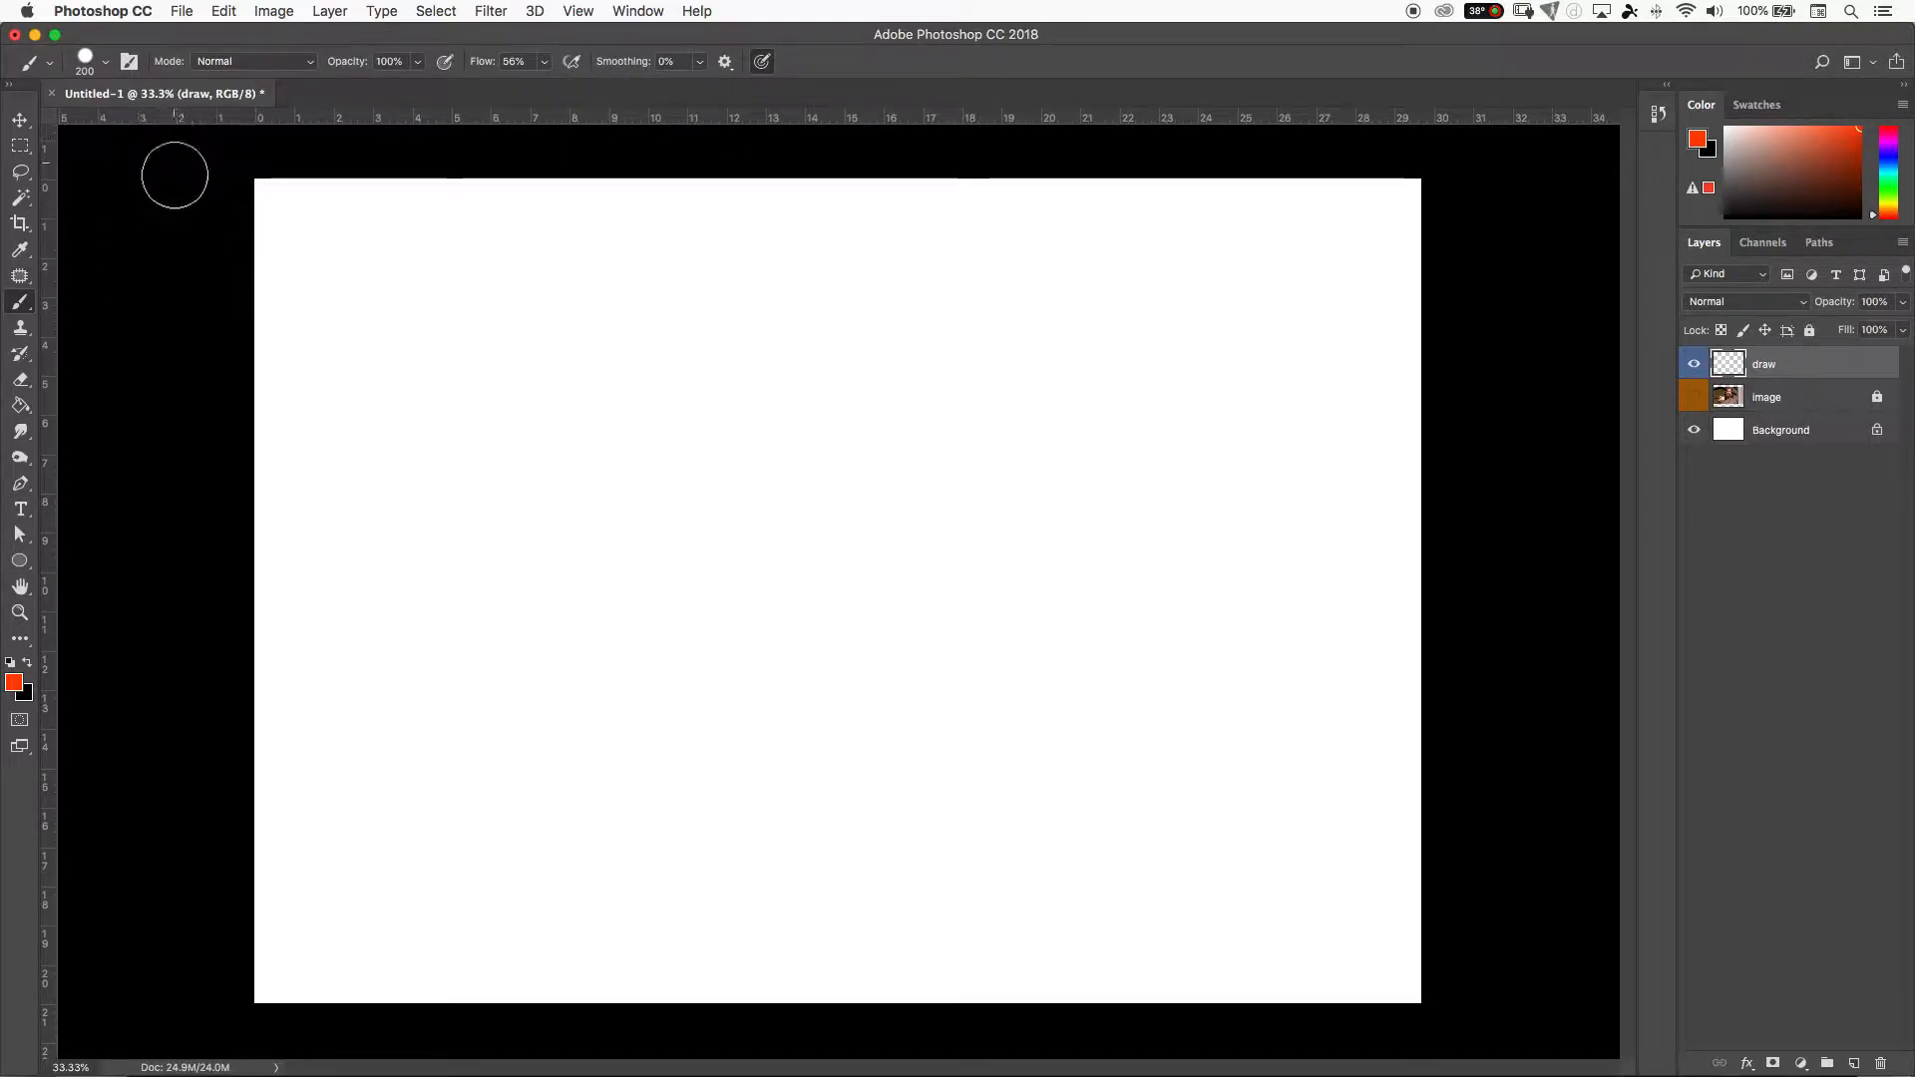
key("v")
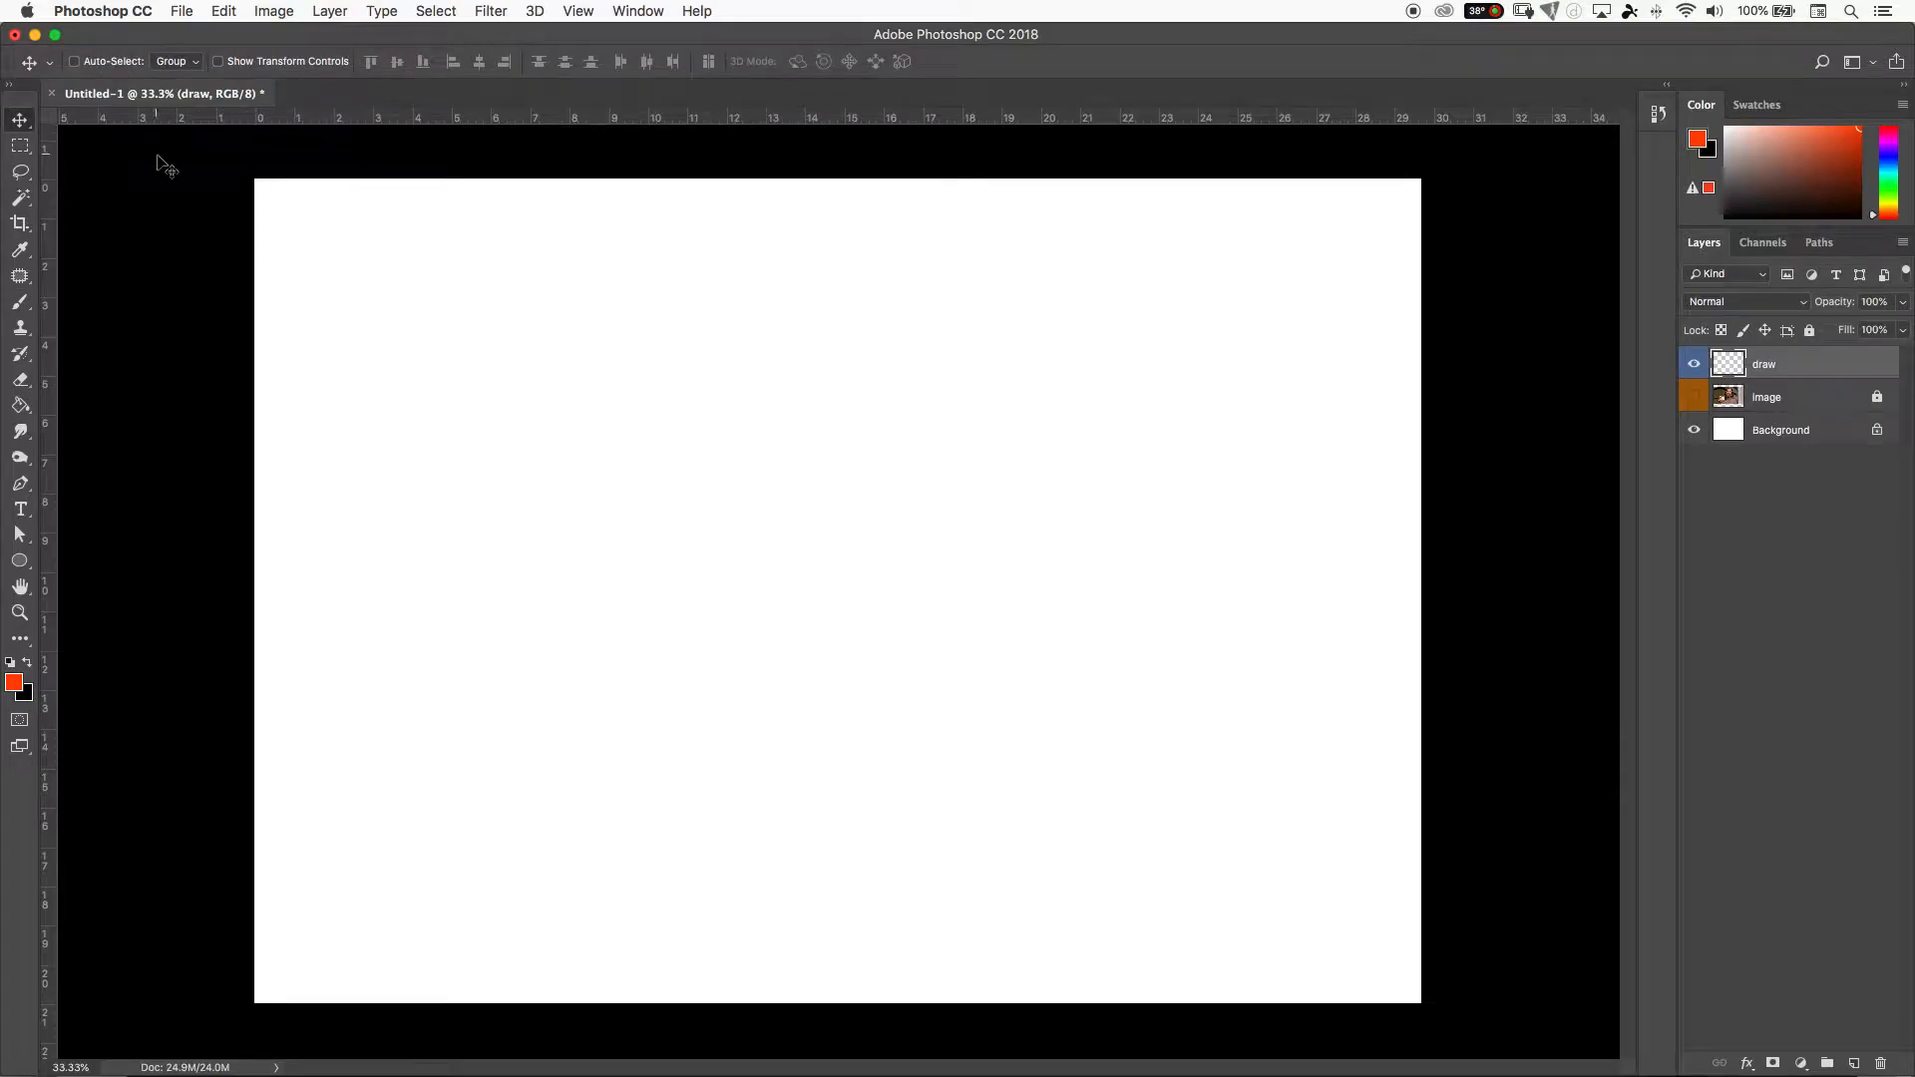
key("b")
key("x")
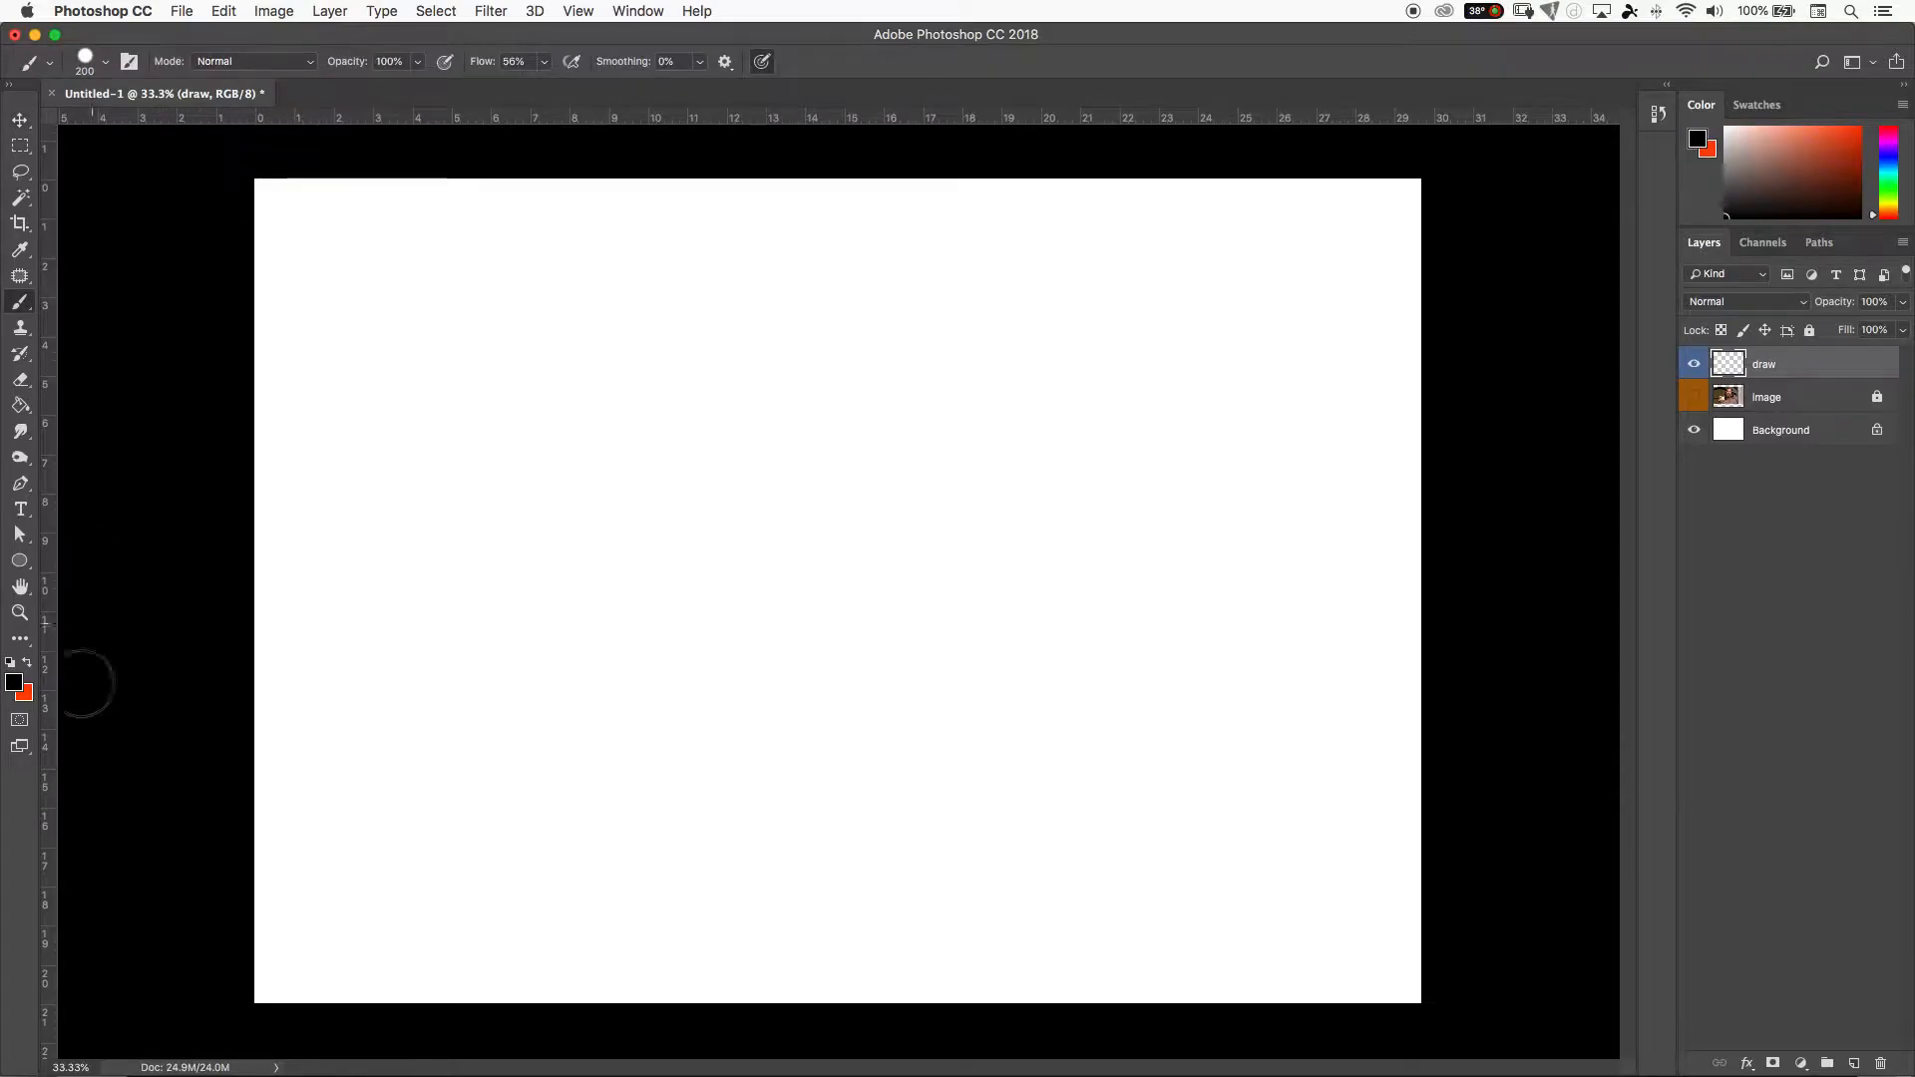
Step: Open the detailed brush settings and examine the Shape Dynamics size jitter and its Pen Pressure control
left_click(127, 65)
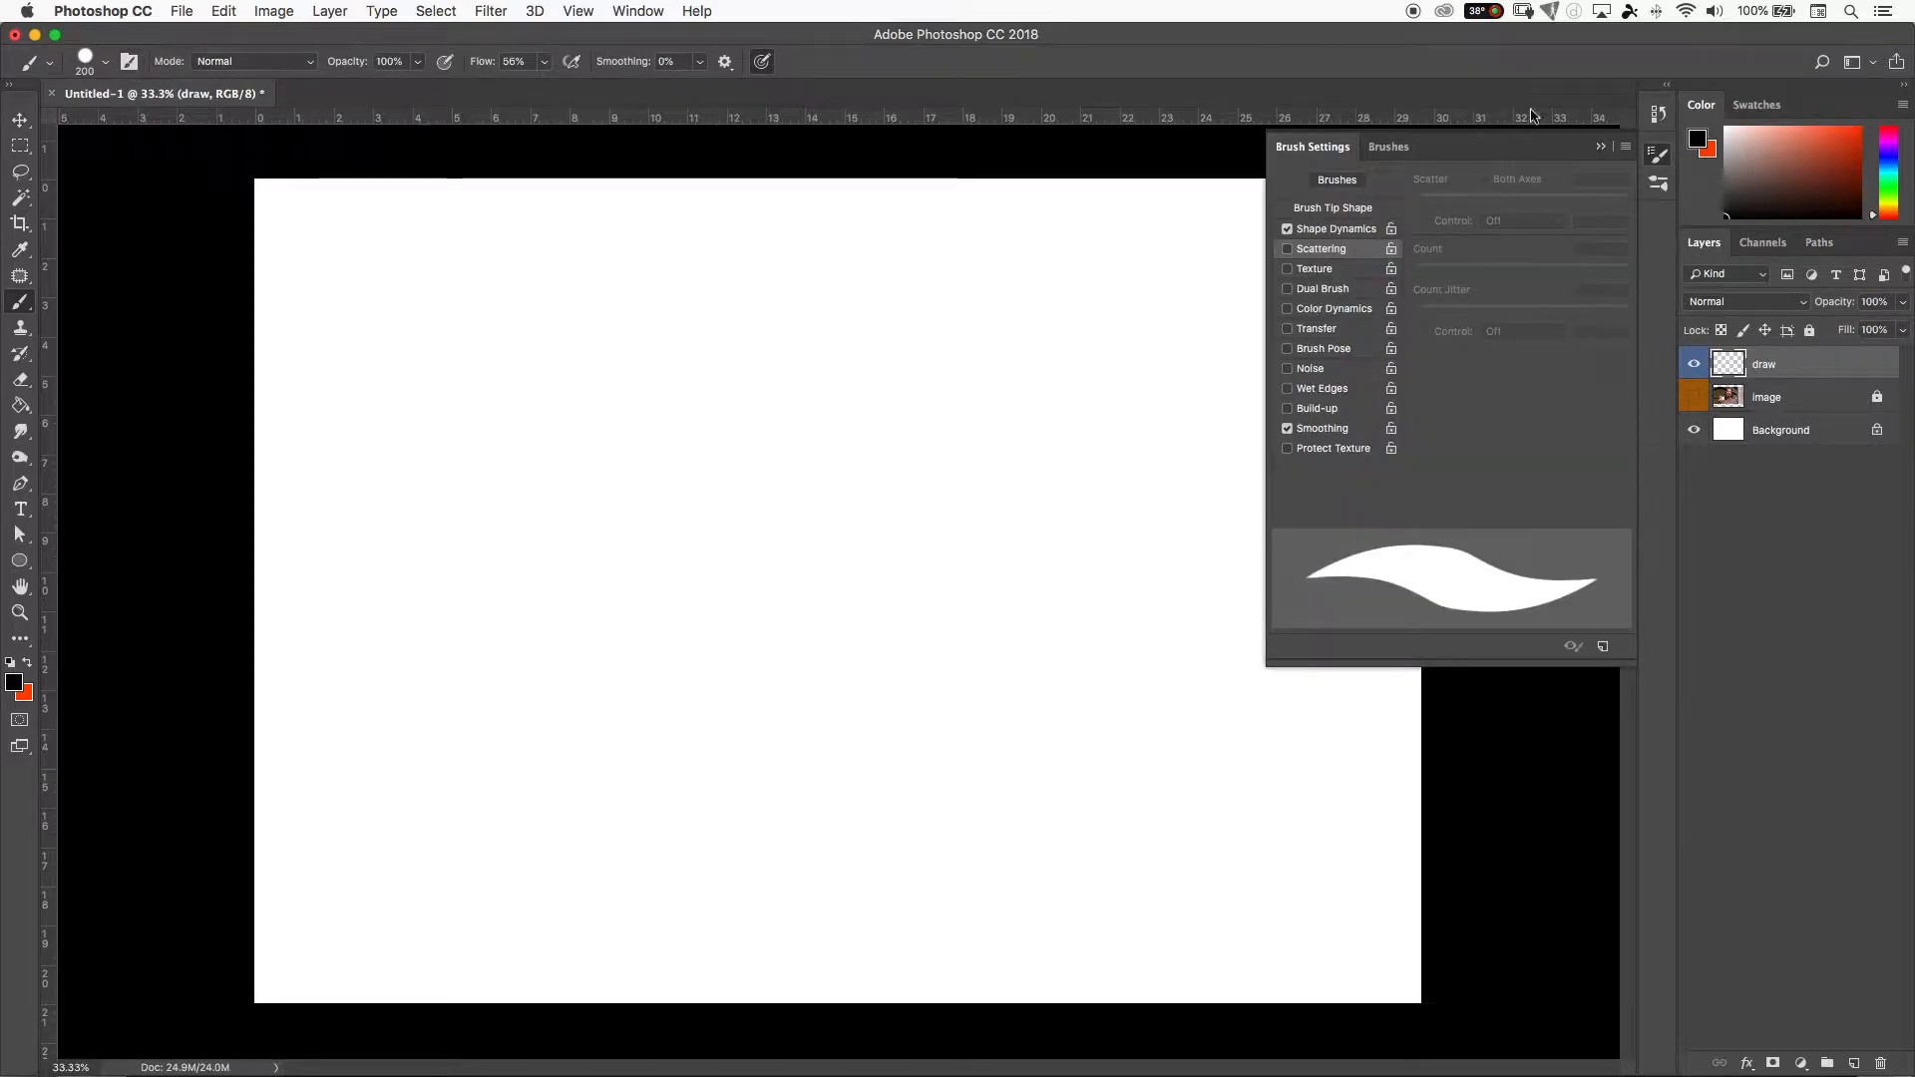
mouse_move(1399, 140)
left_mouse_down()
mouse_move(582, 194)
mouse_move(302, 157)
left_mouse_up()
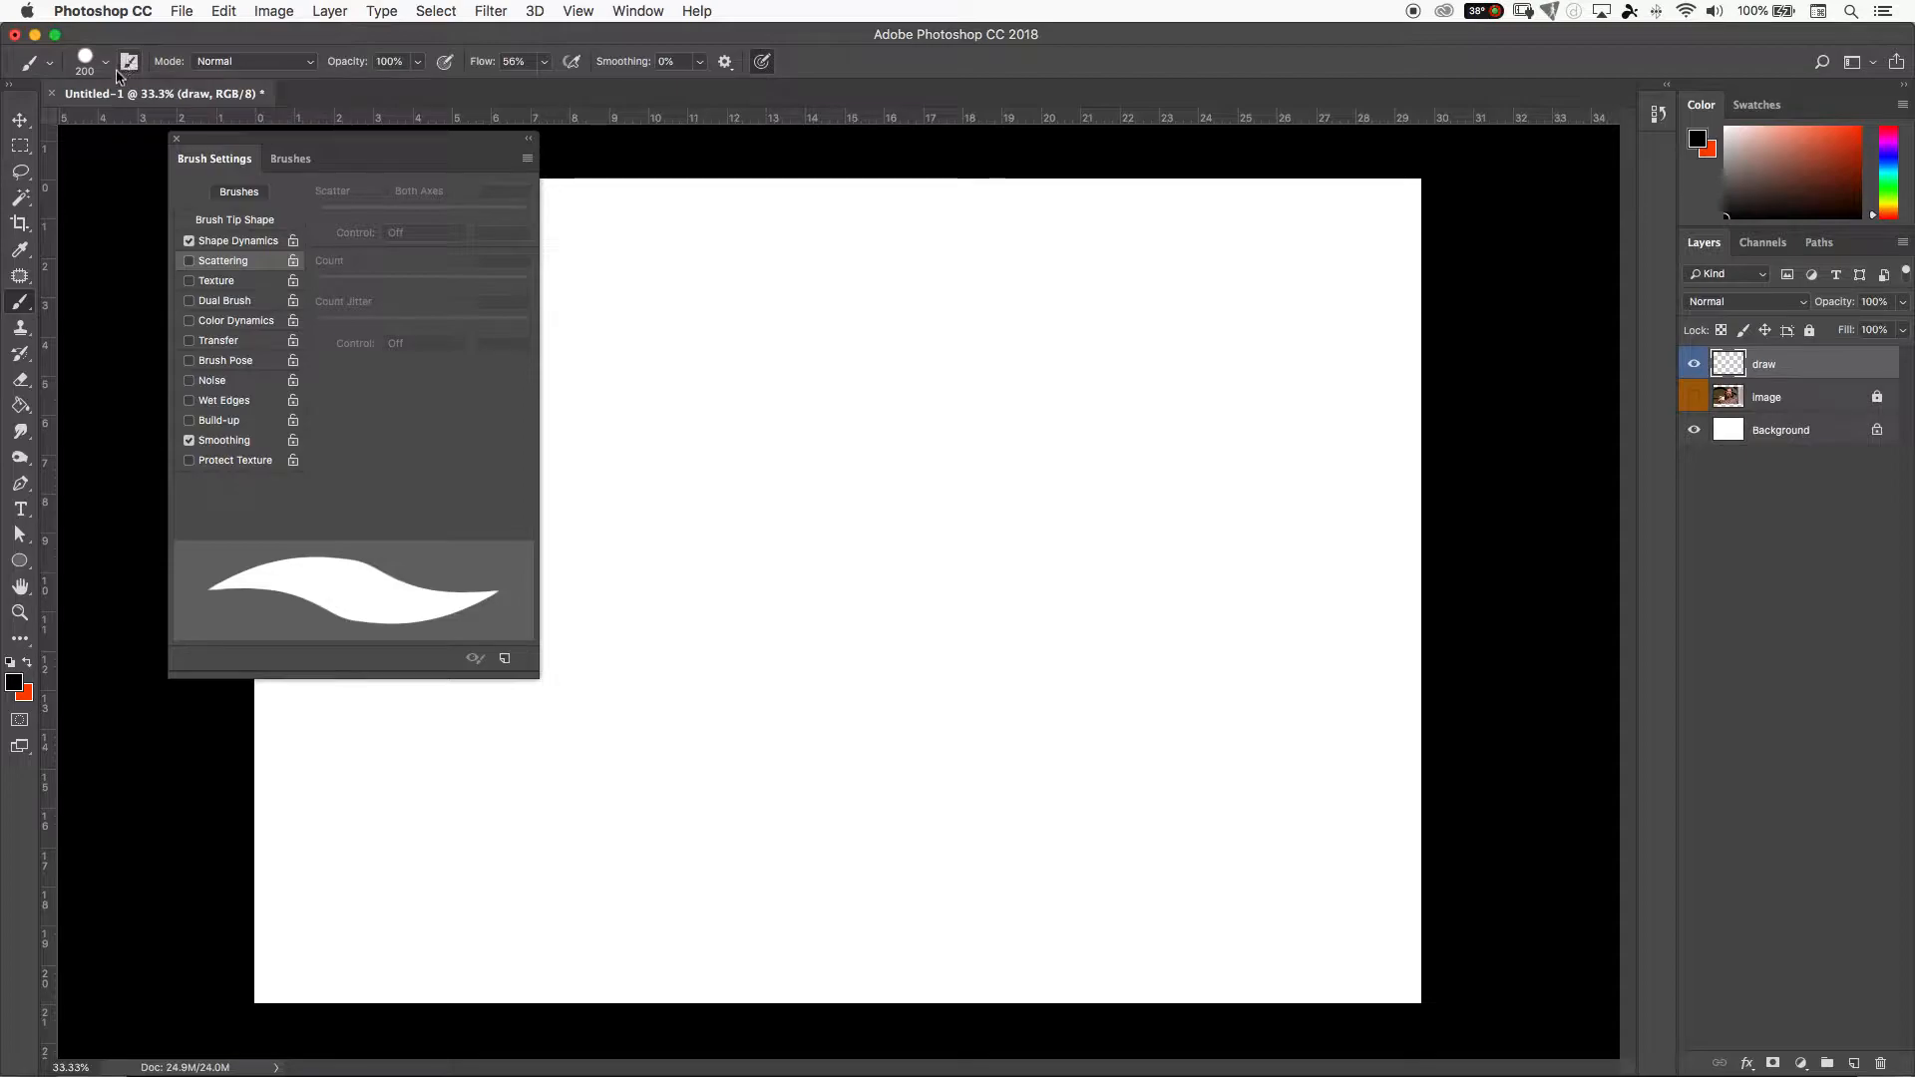
left_click(226, 245)
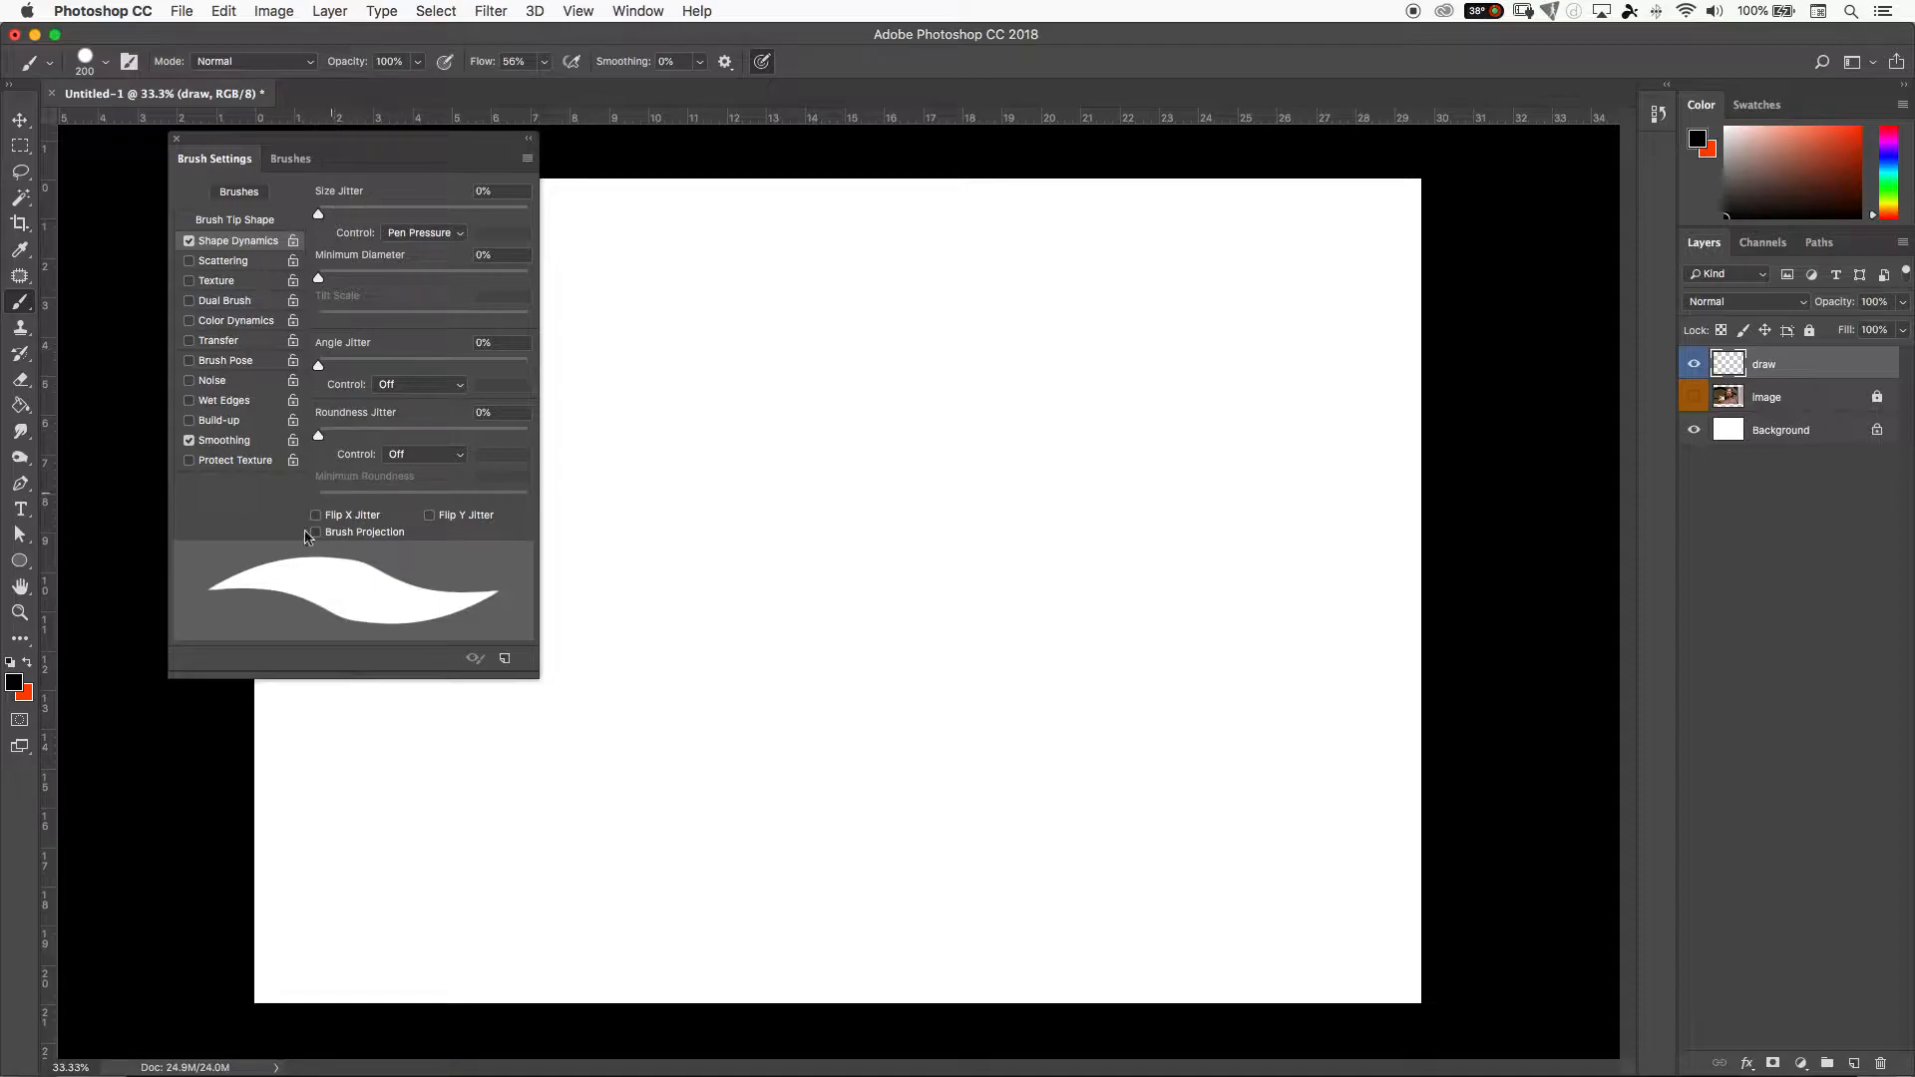
mouse_move(319, 213)
left_mouse_down()
mouse_move(539, 199)
mouse_move(322, 213)
left_mouse_up()
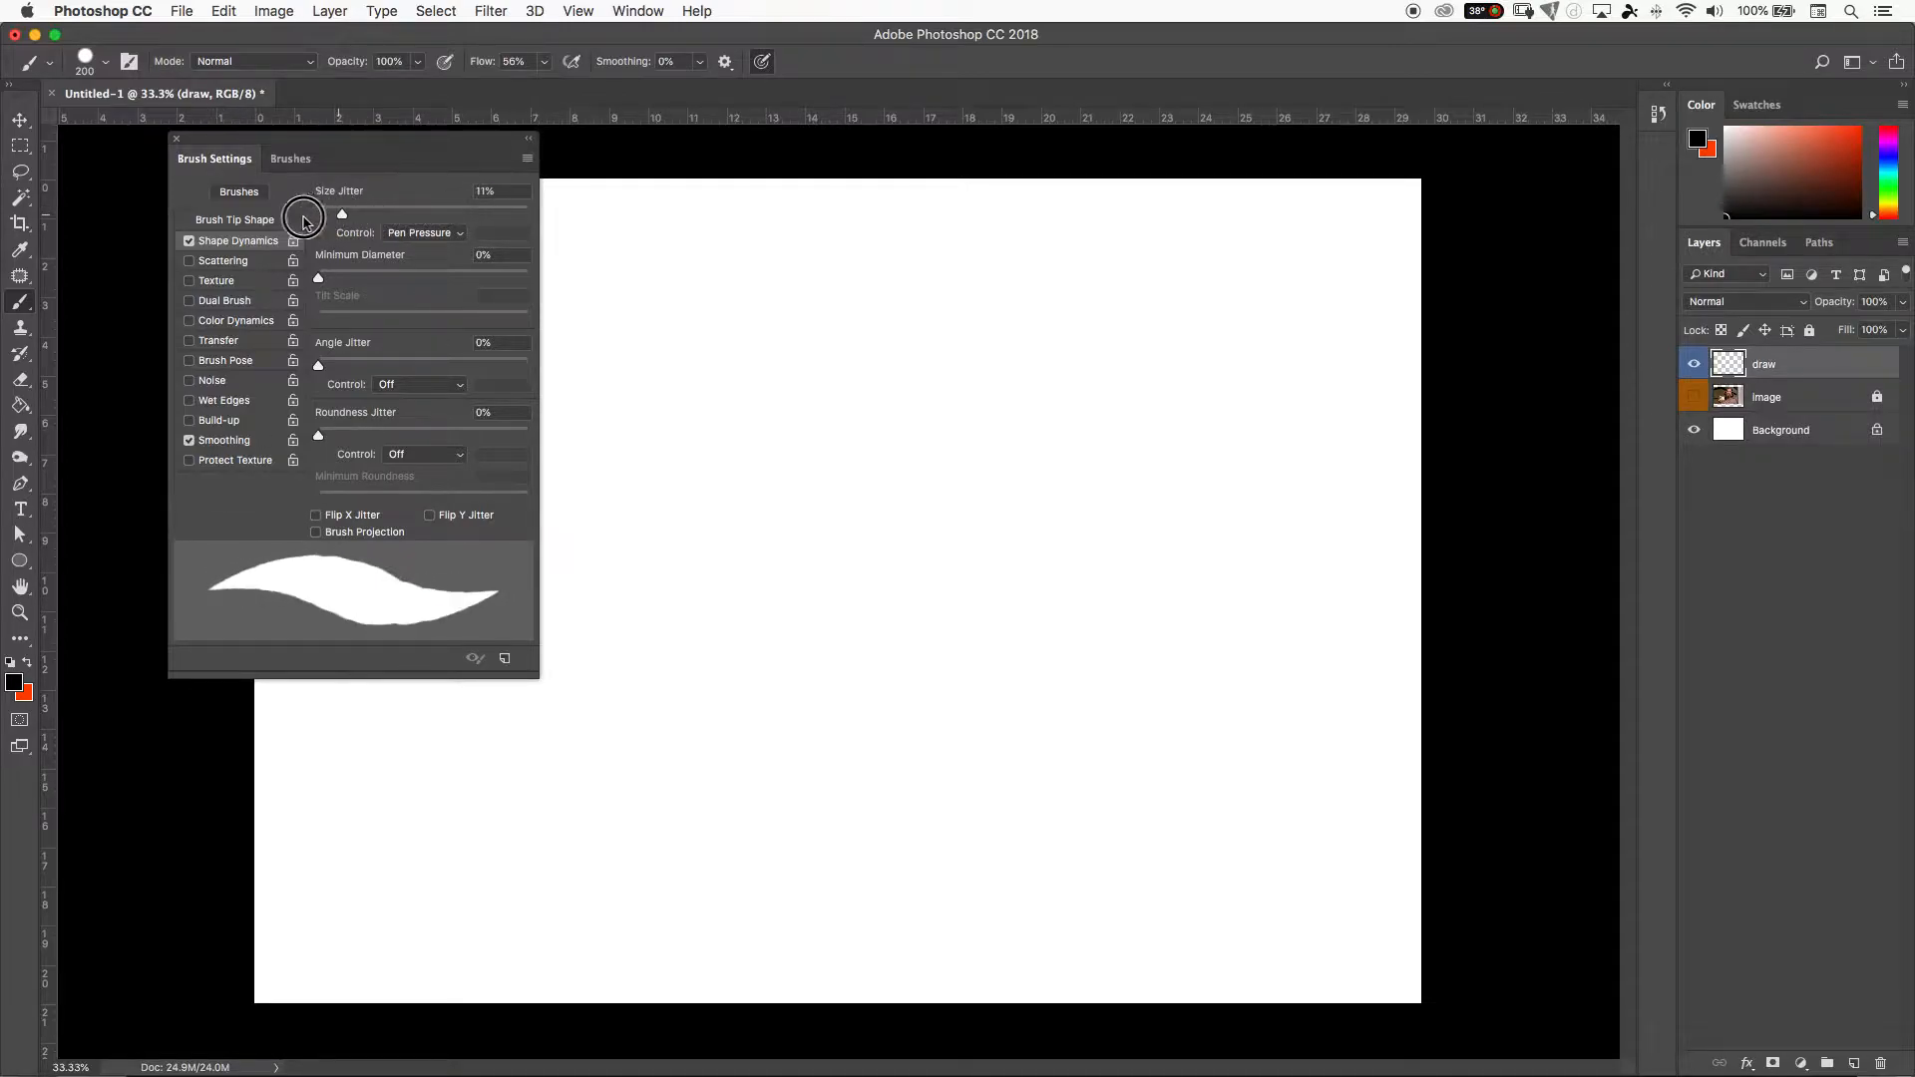
left_click(413, 235)
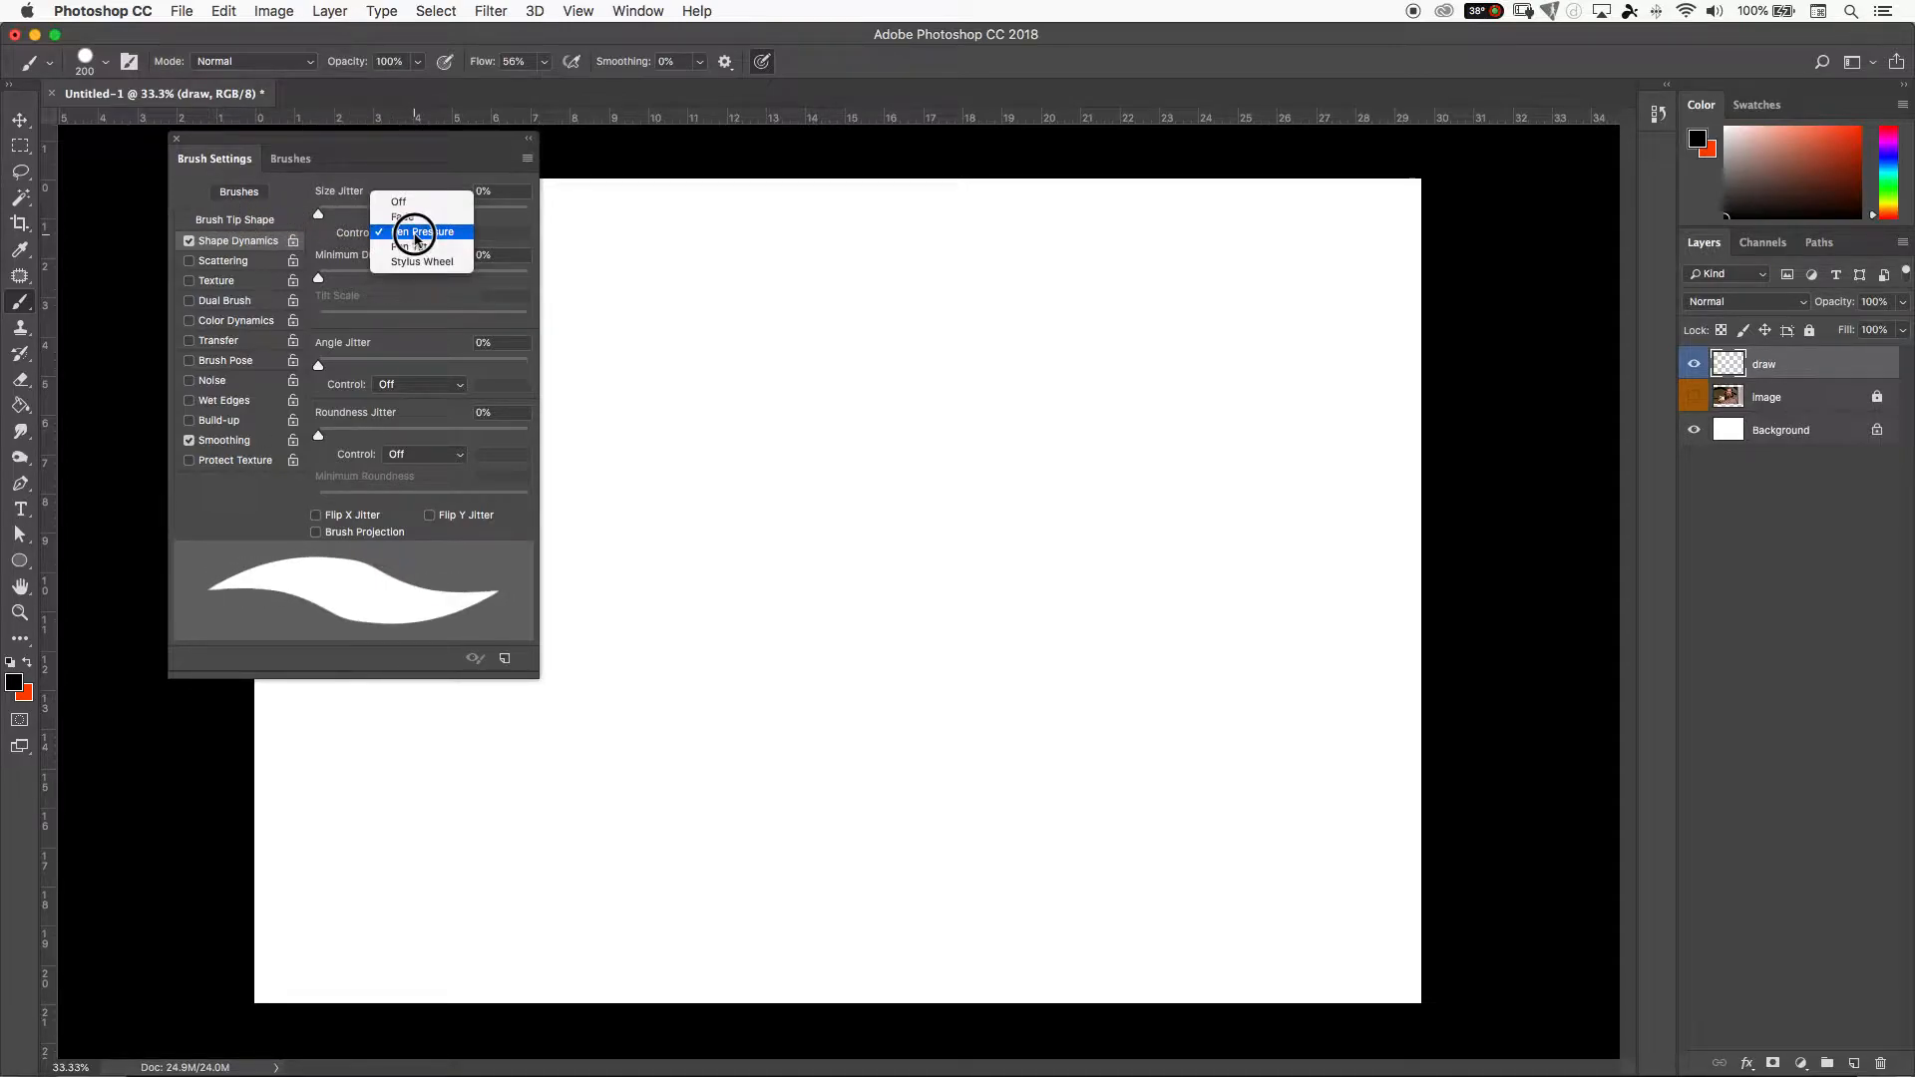
left_click(355, 227)
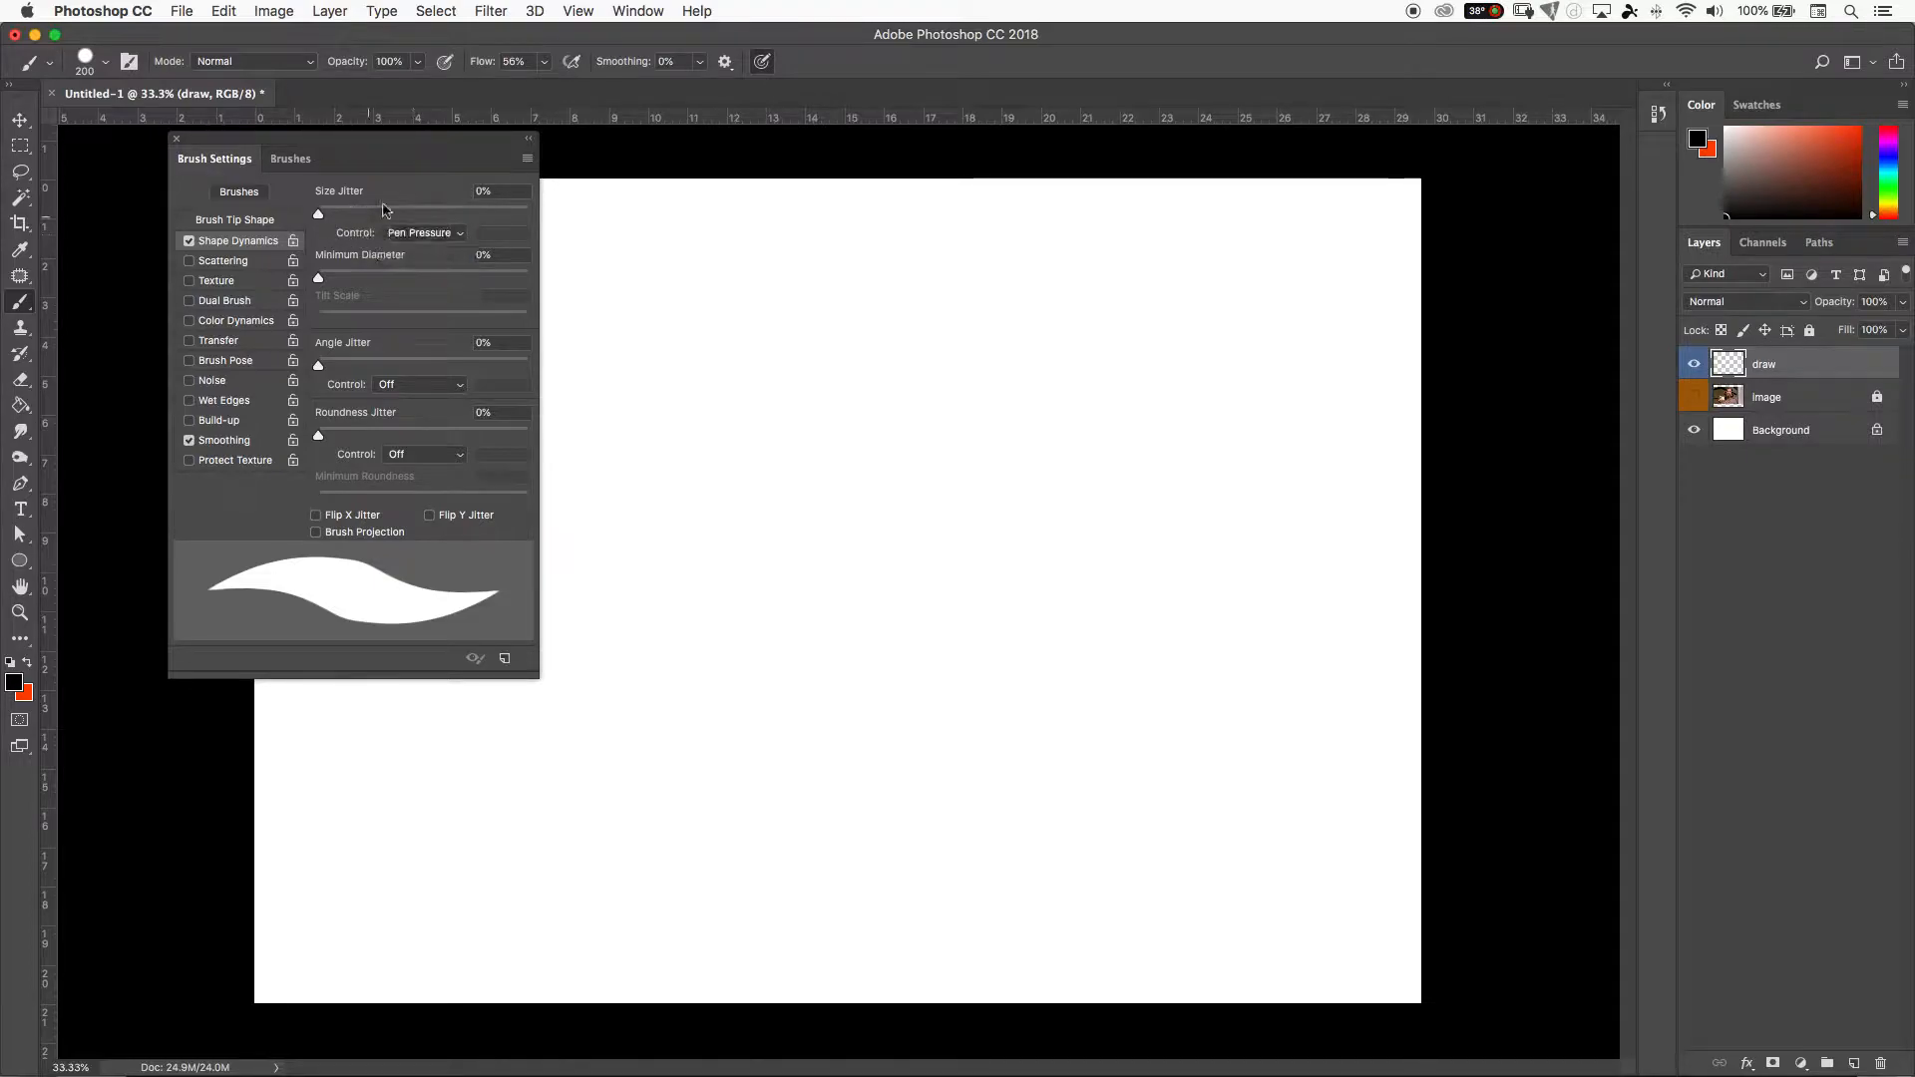
Step: Turn off pressure-controlled size, then switch pressure-controlled opacity on and off to compare the Transfer settings, and close the brush settings
left_click(763, 62)
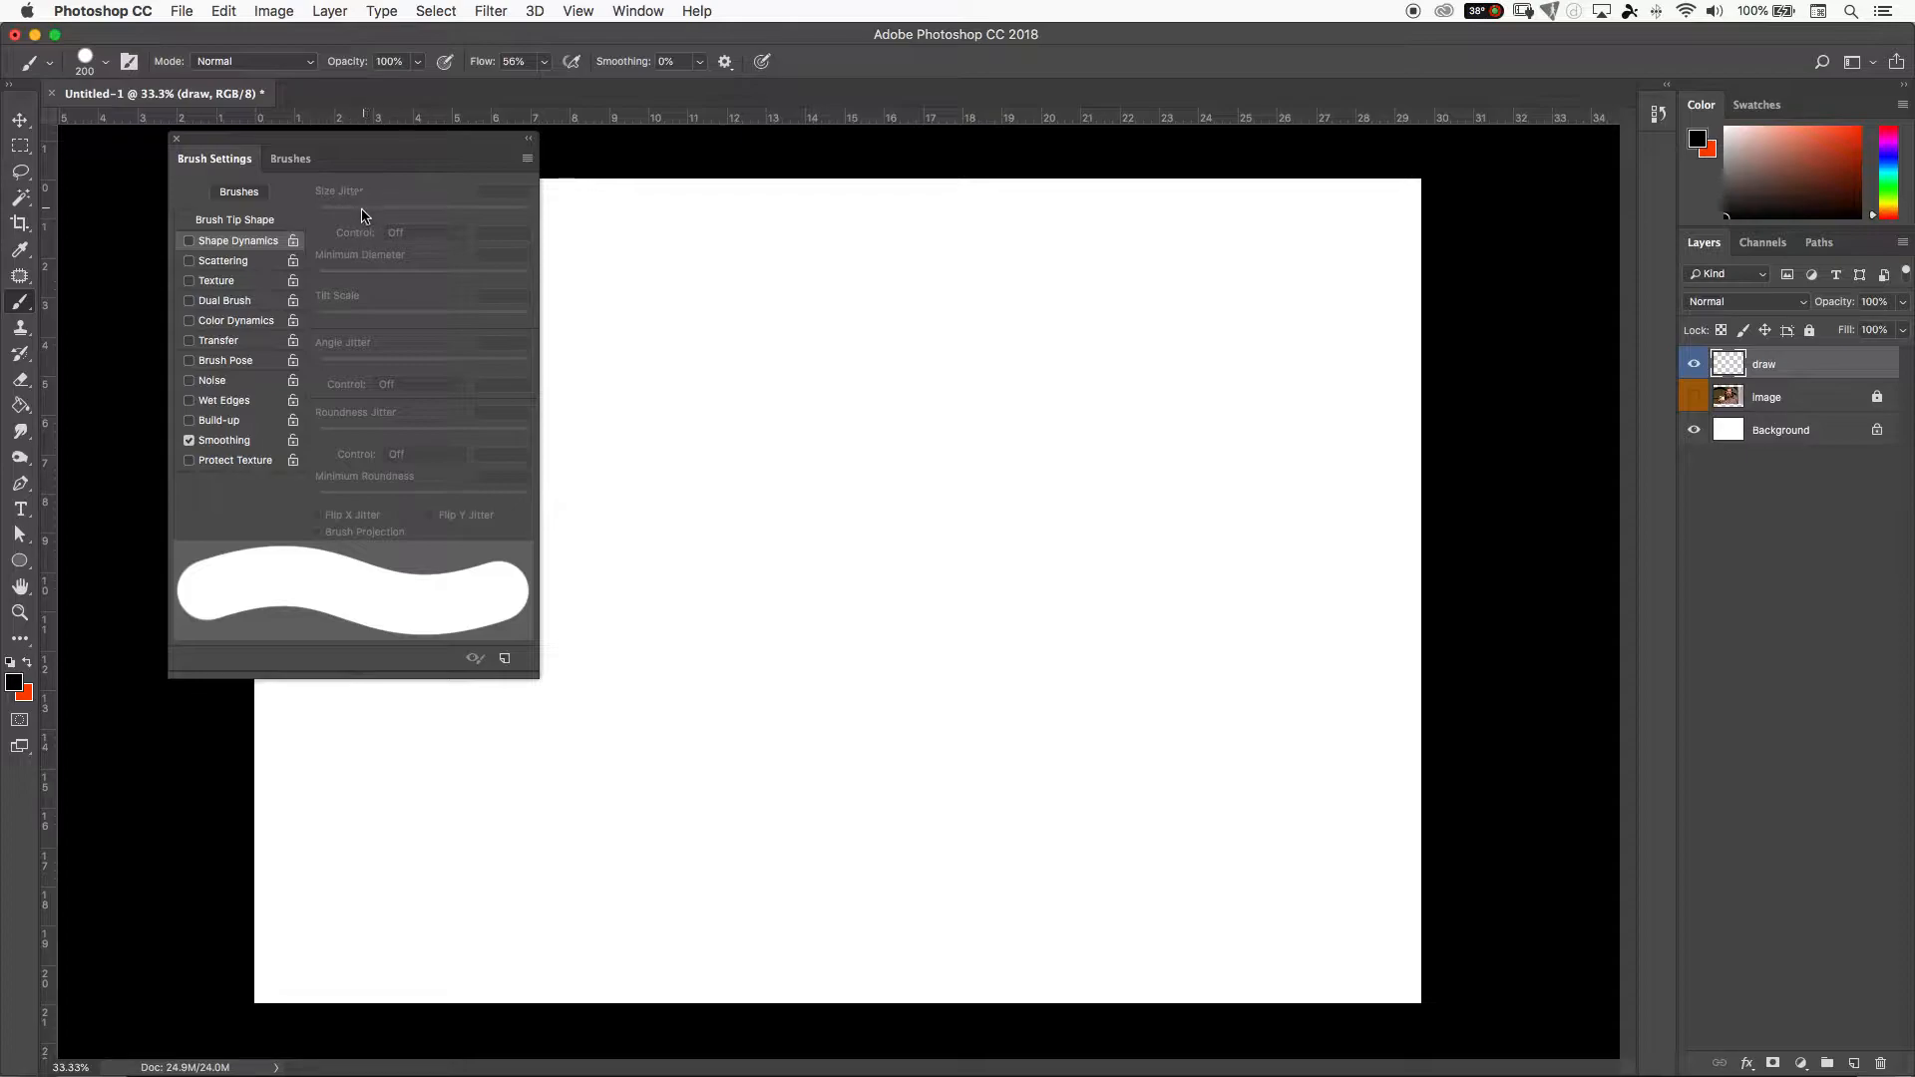
left_click(445, 61)
left_click(221, 342)
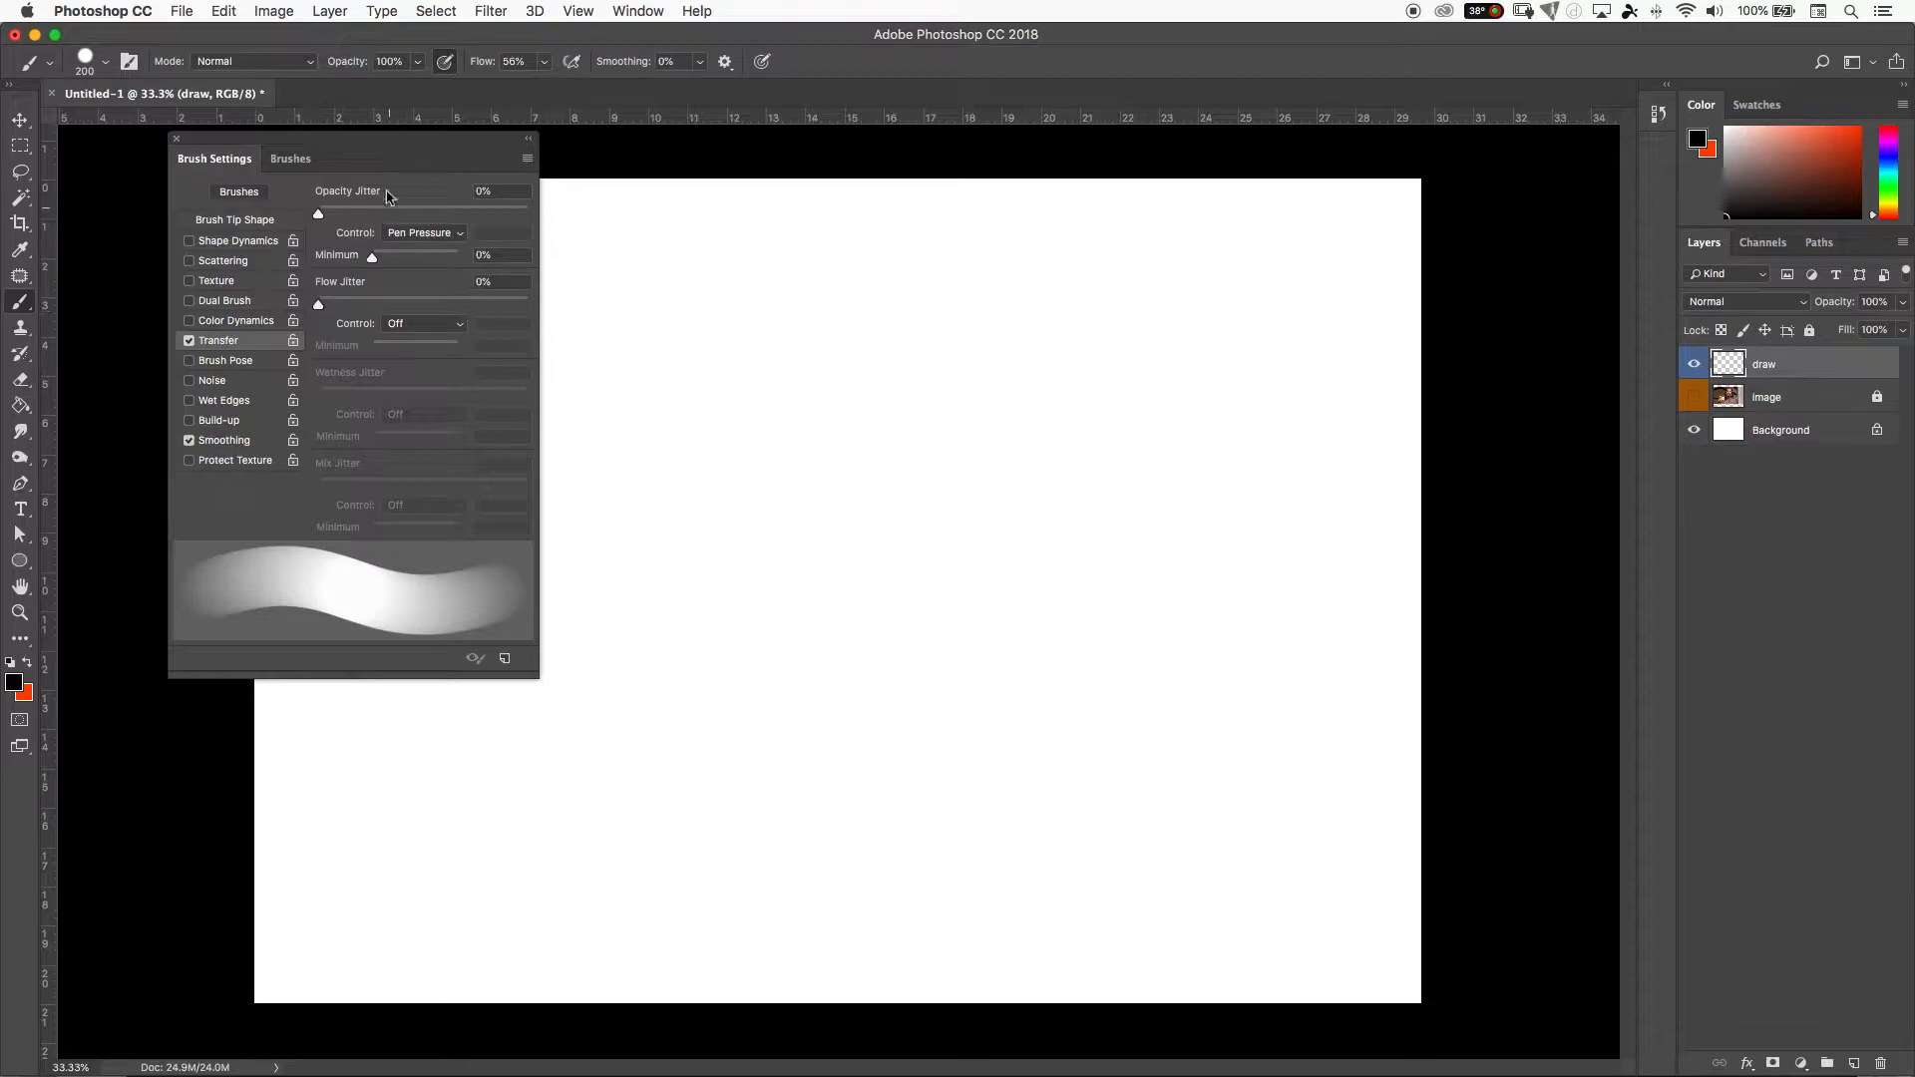
left_click(444, 61)
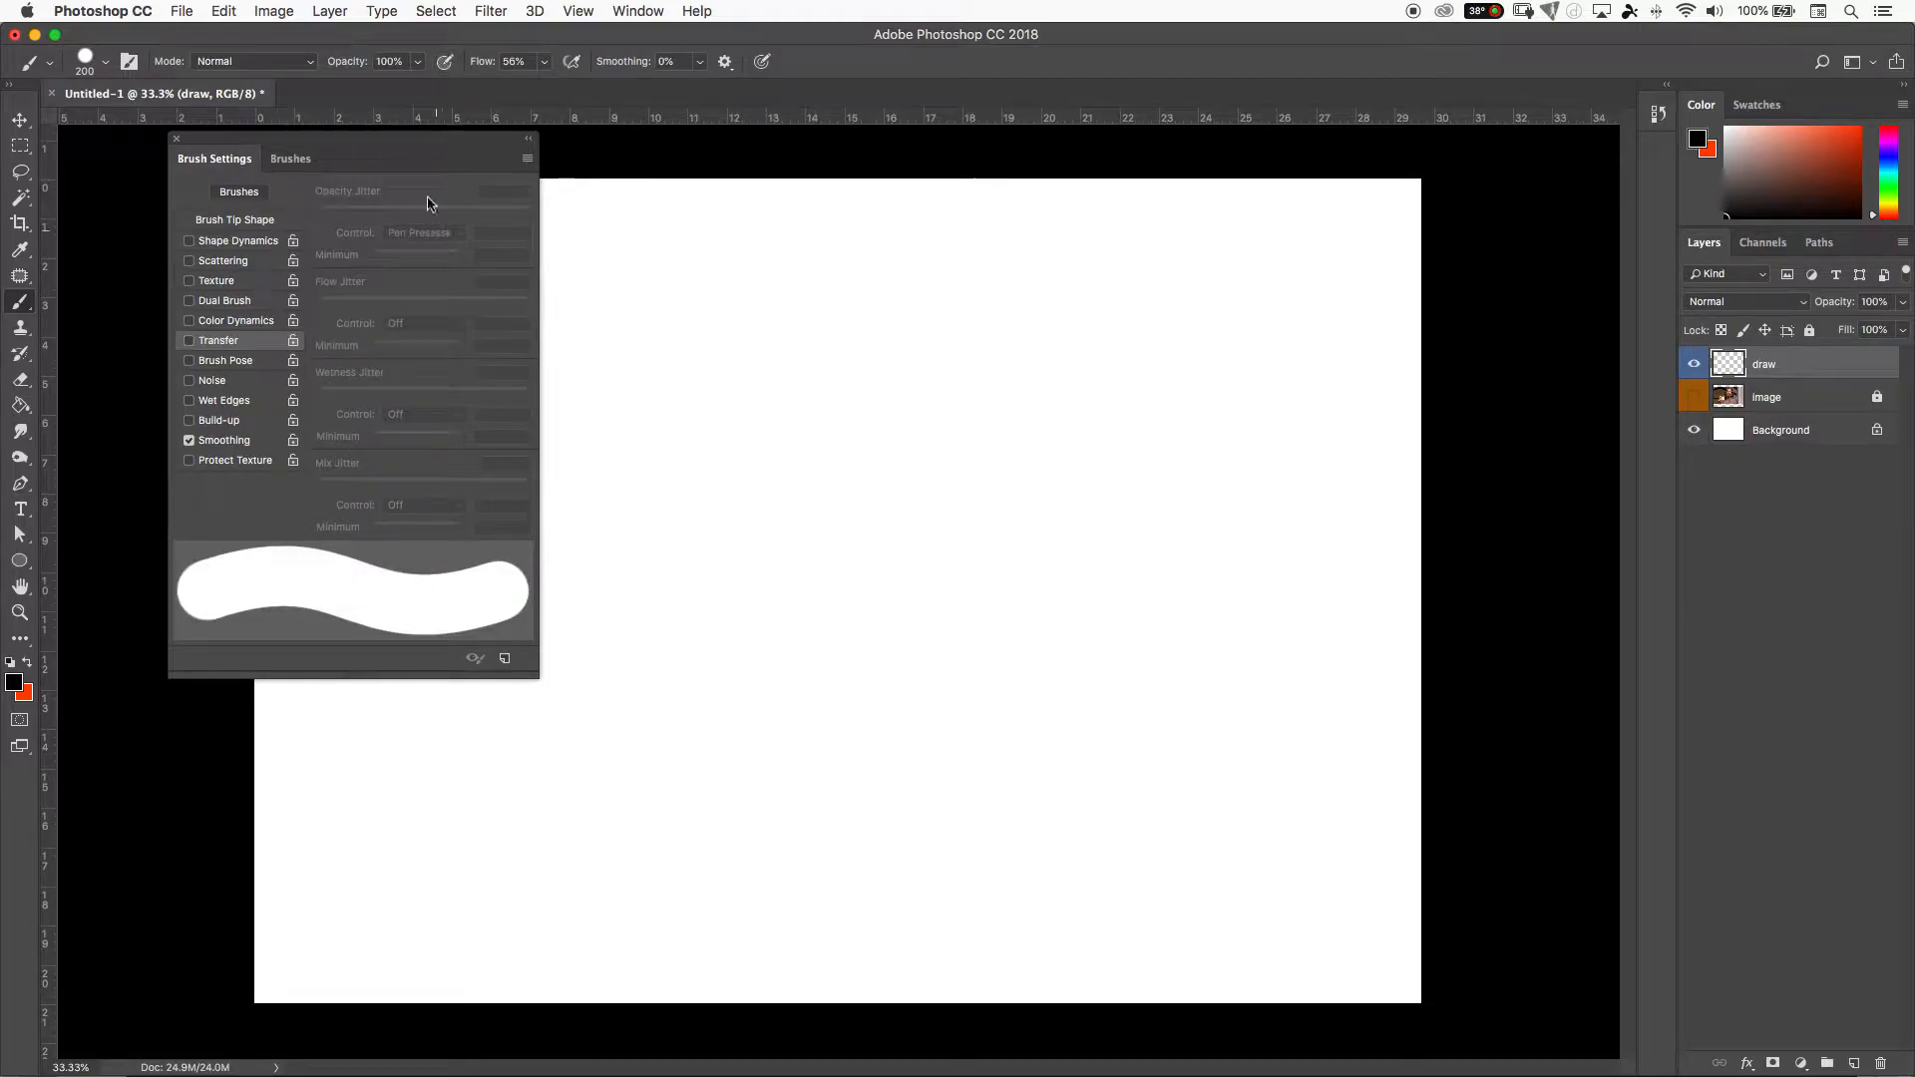
left_click(176, 138)
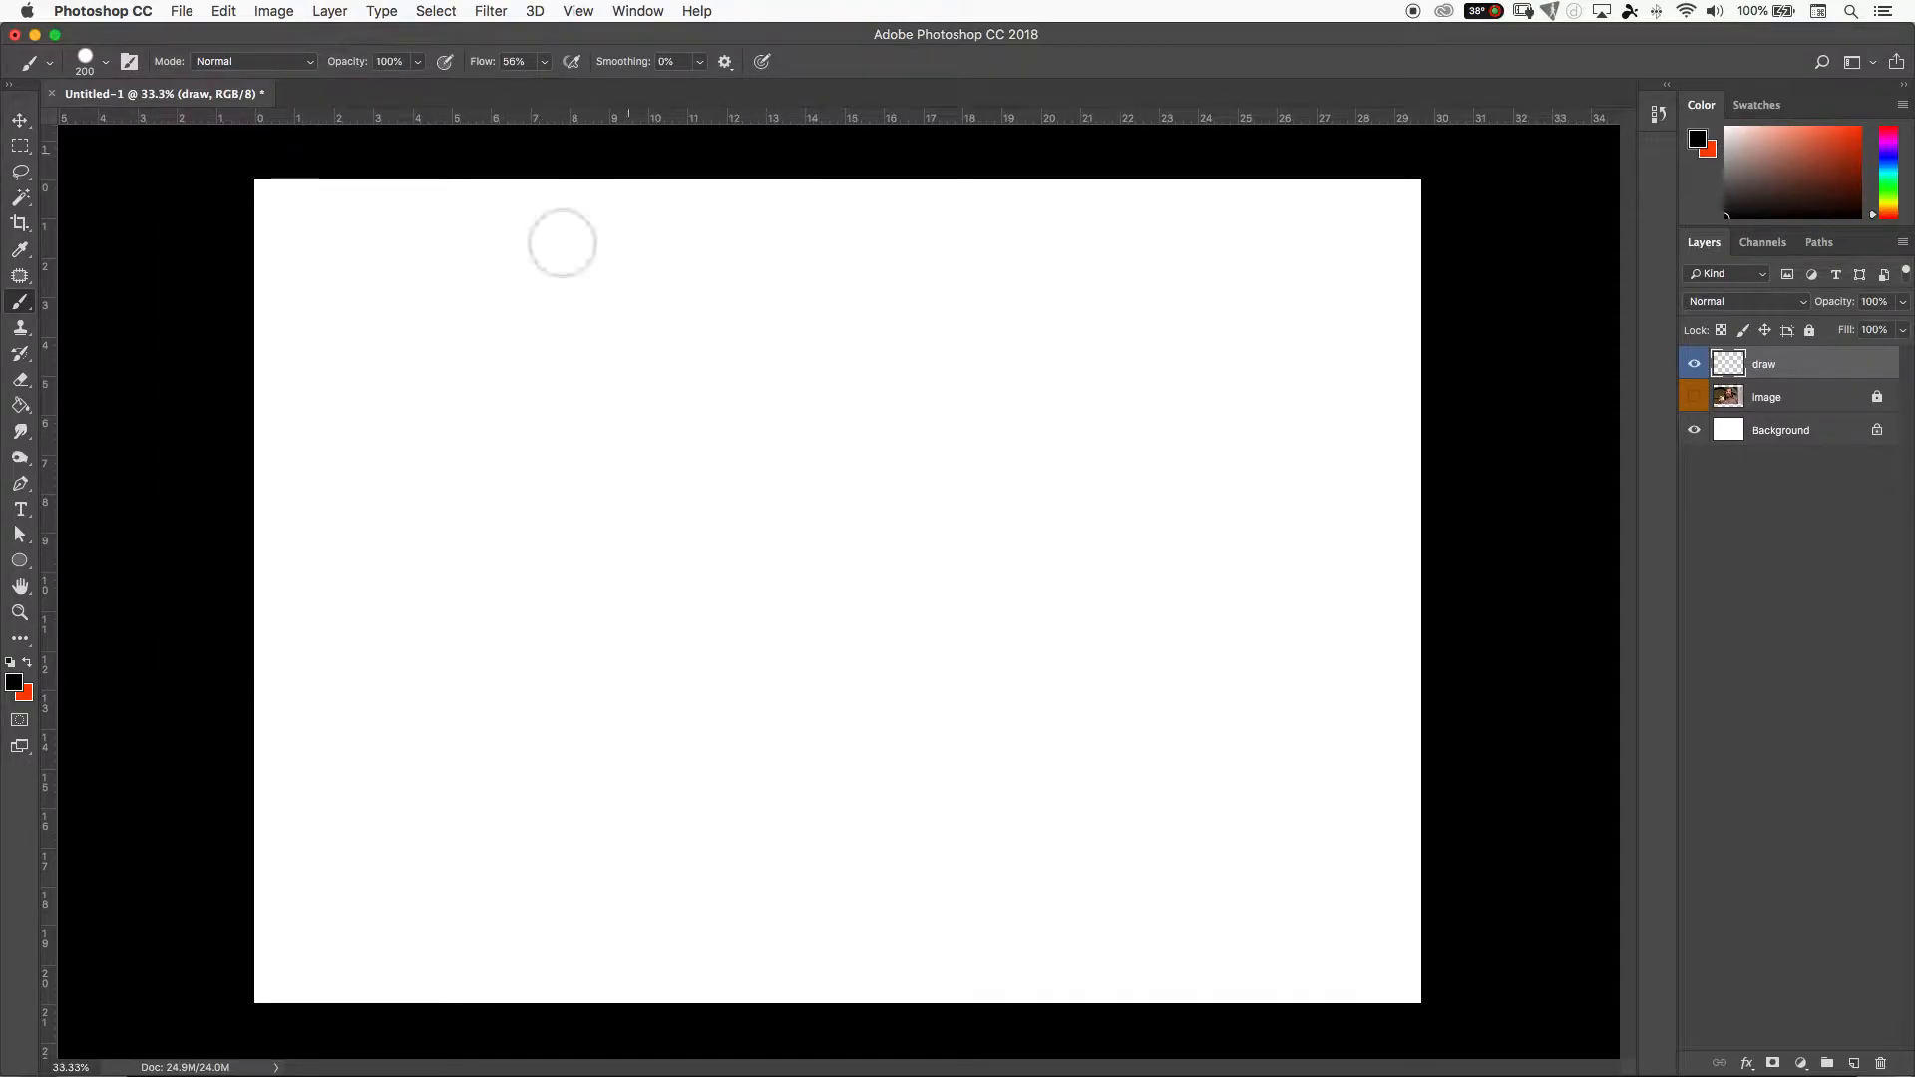
Step: Make the faded image layer visible again and reduce the brush size to 25 px for tracing
key("bracketleft")
key("bracketleft")
key("bracketleft")
key("bracketleft")
key("bracketleft")
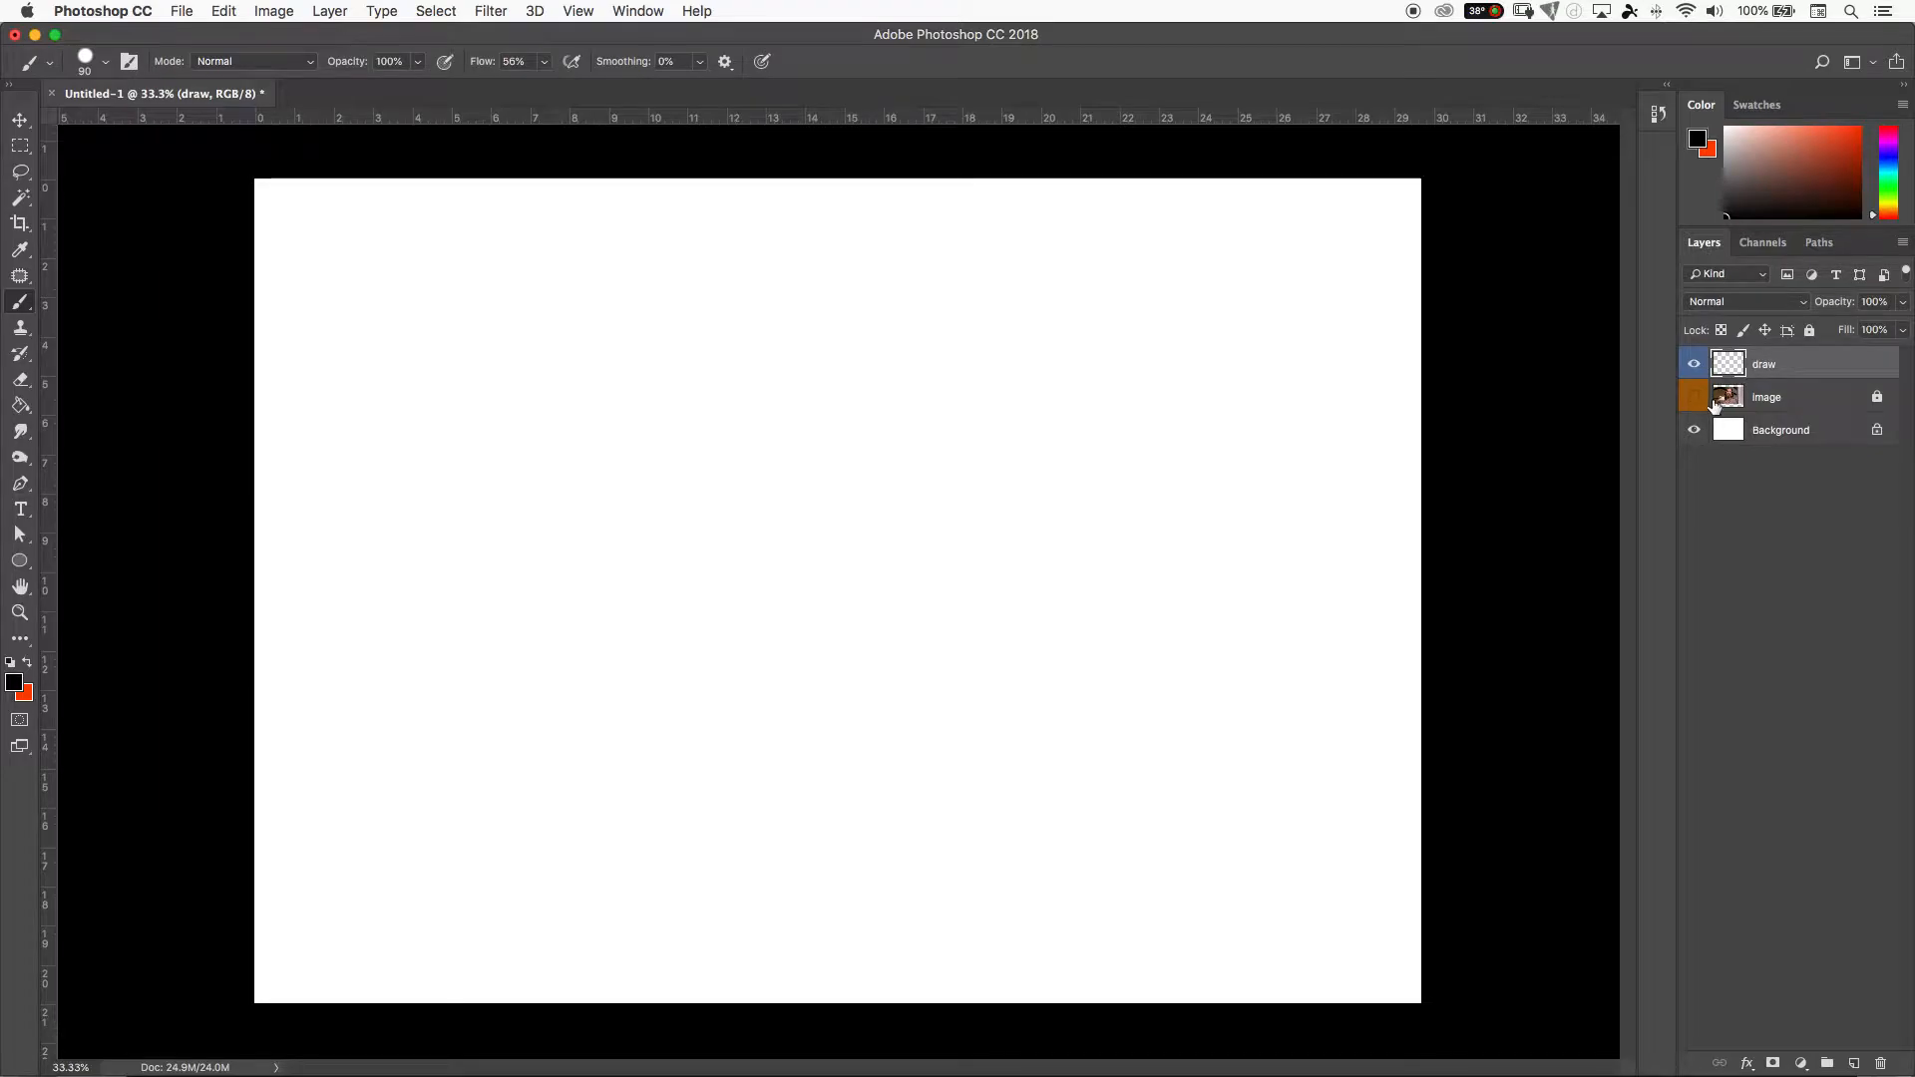
left_click(1695, 397)
key("bracketleft")
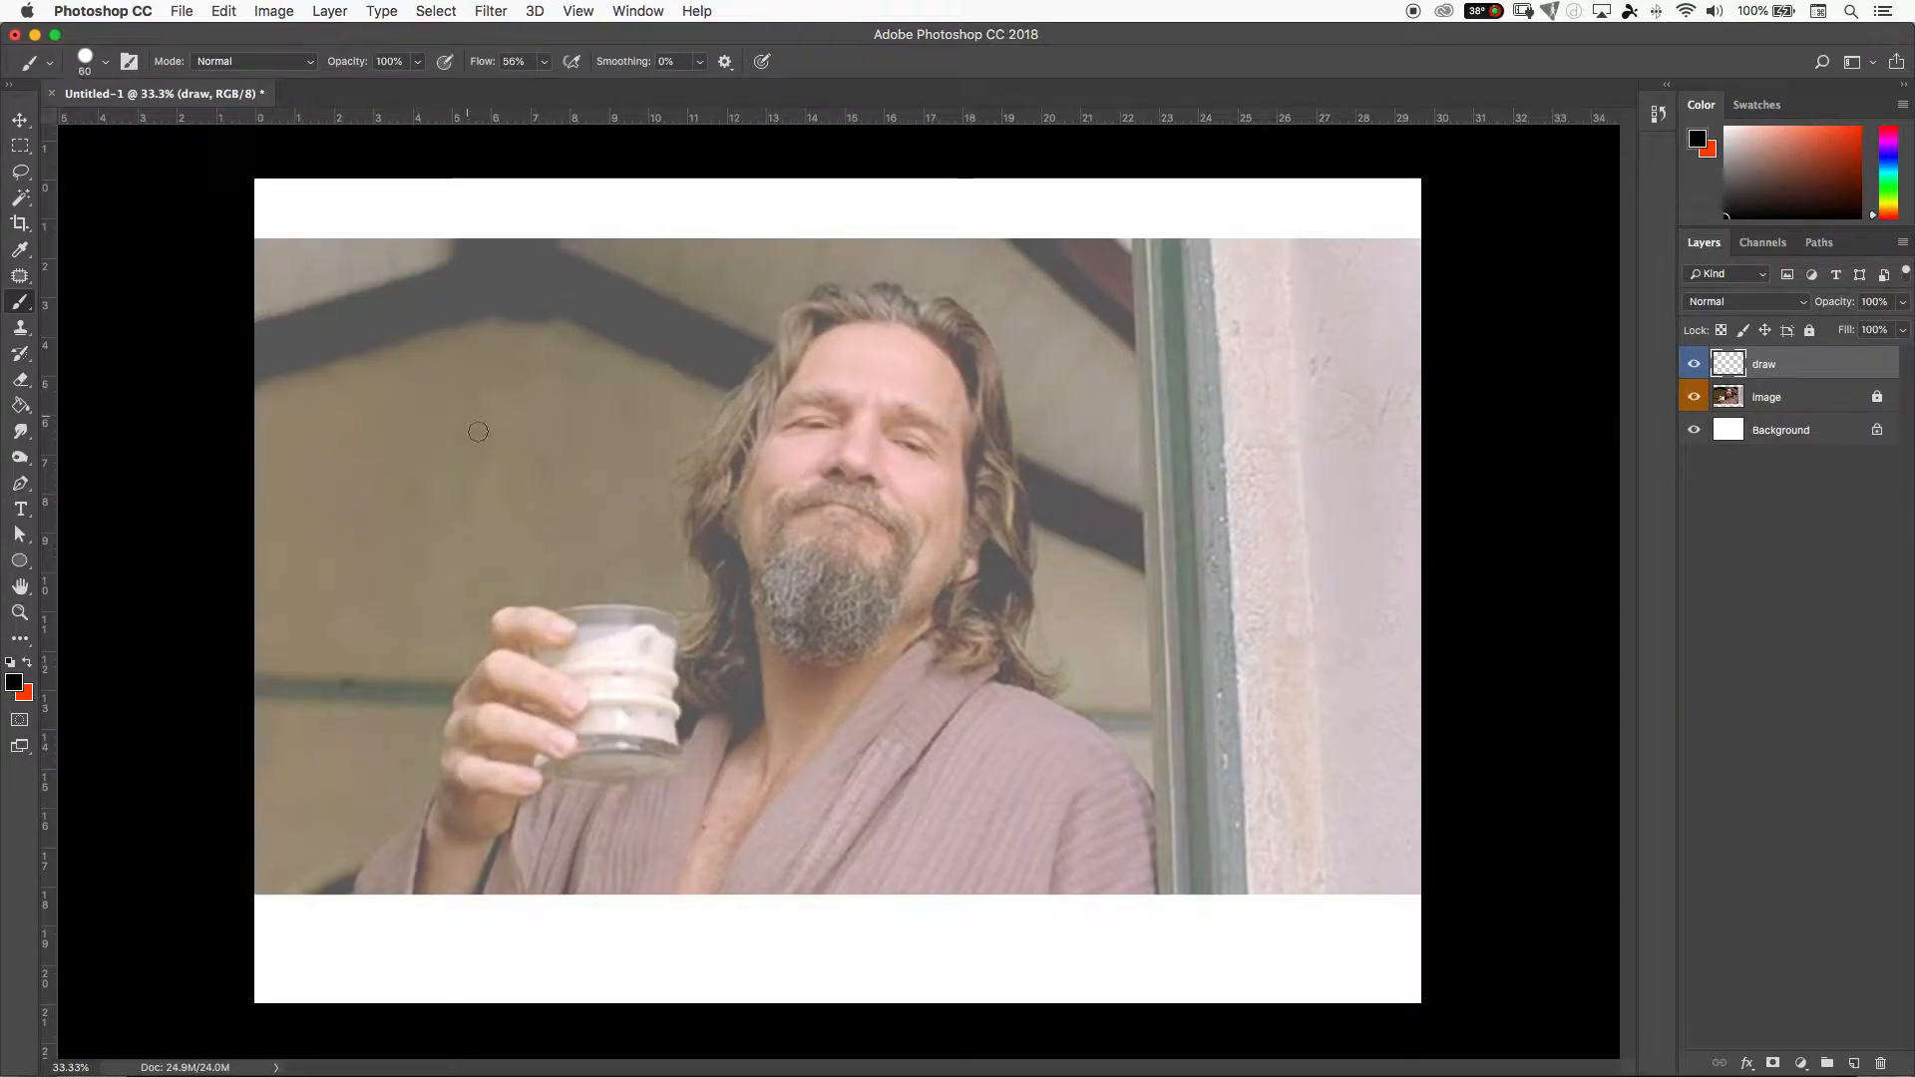
key("bracketleft")
key("bracketleft")
key("bracketleft")
key("bracketleft")
Step: Paint a test stroke down the man's hairline, undo it and turn on pen pressure for brush size
mouse_move(806, 298)
left_mouse_down()
mouse_move(778, 327)
mouse_move(786, 403)
left_mouse_up()
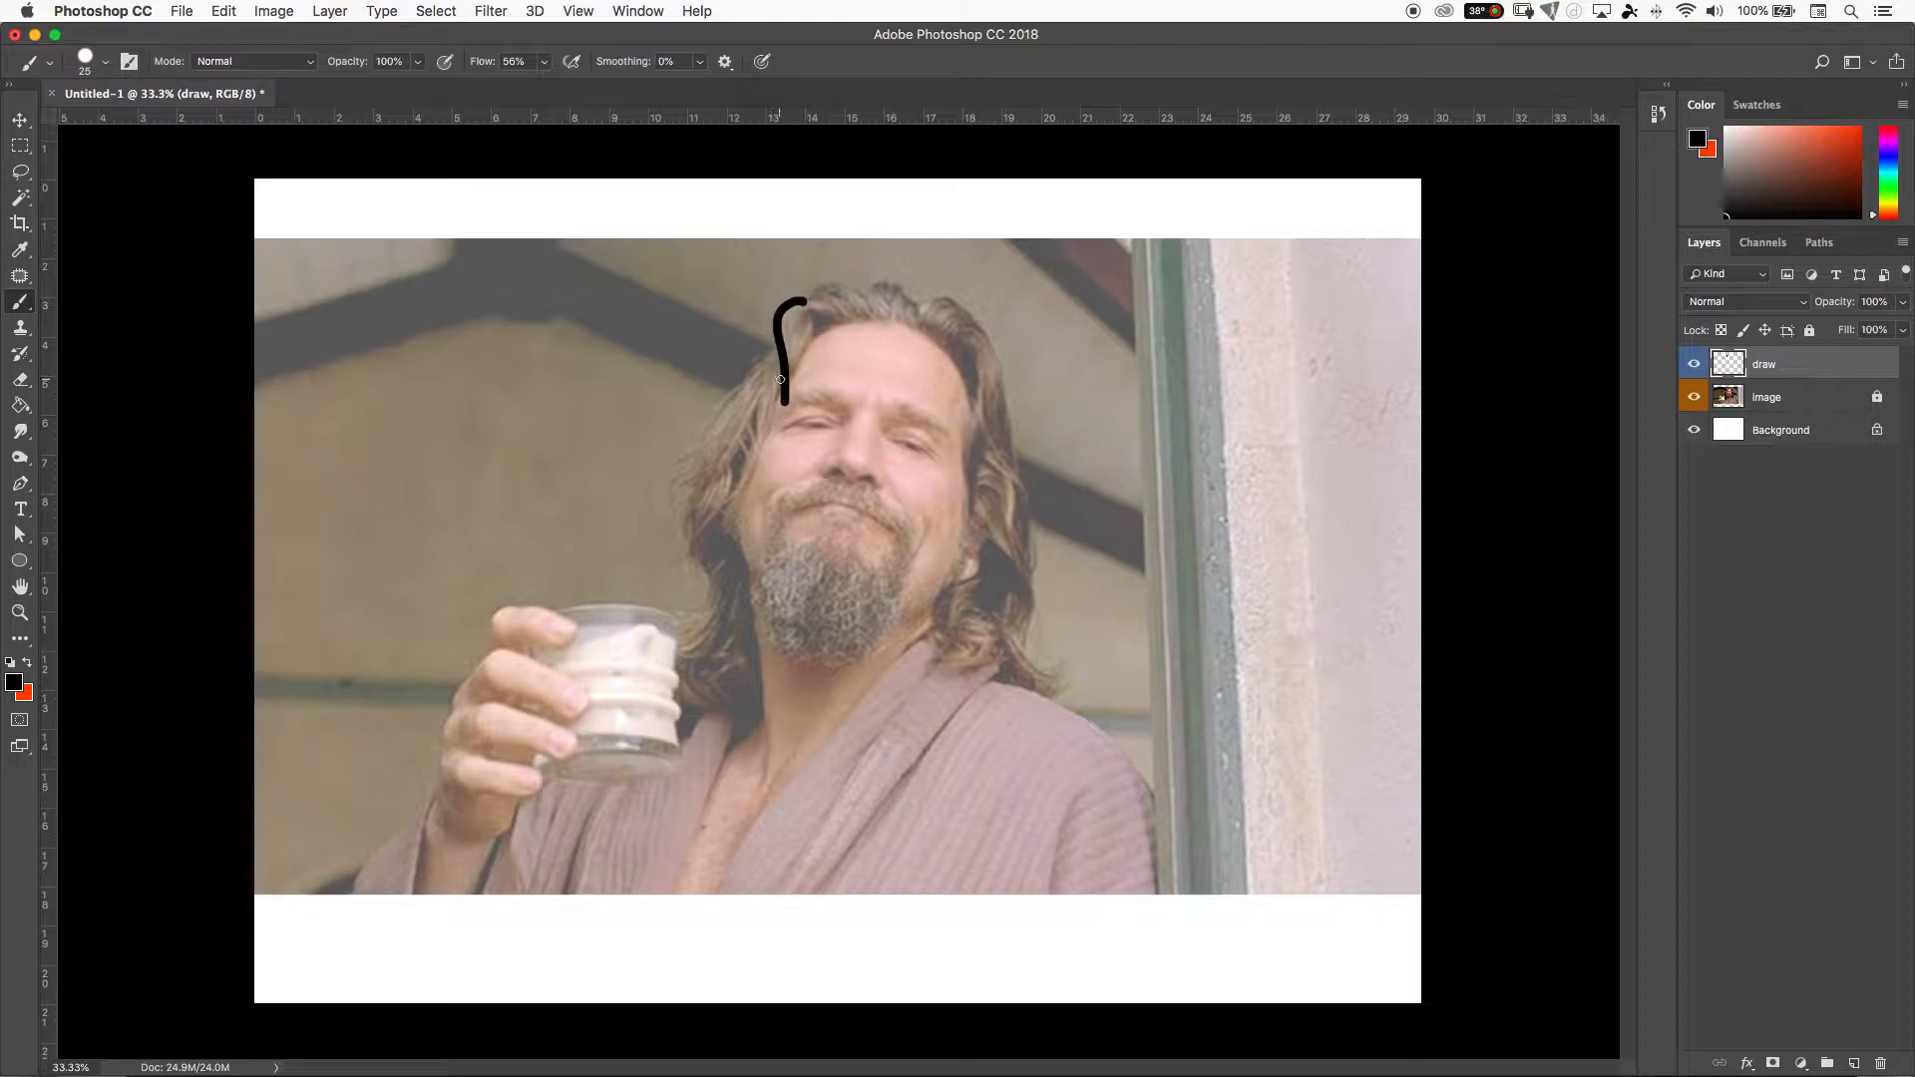
key("super+z")
left_click(762, 60)
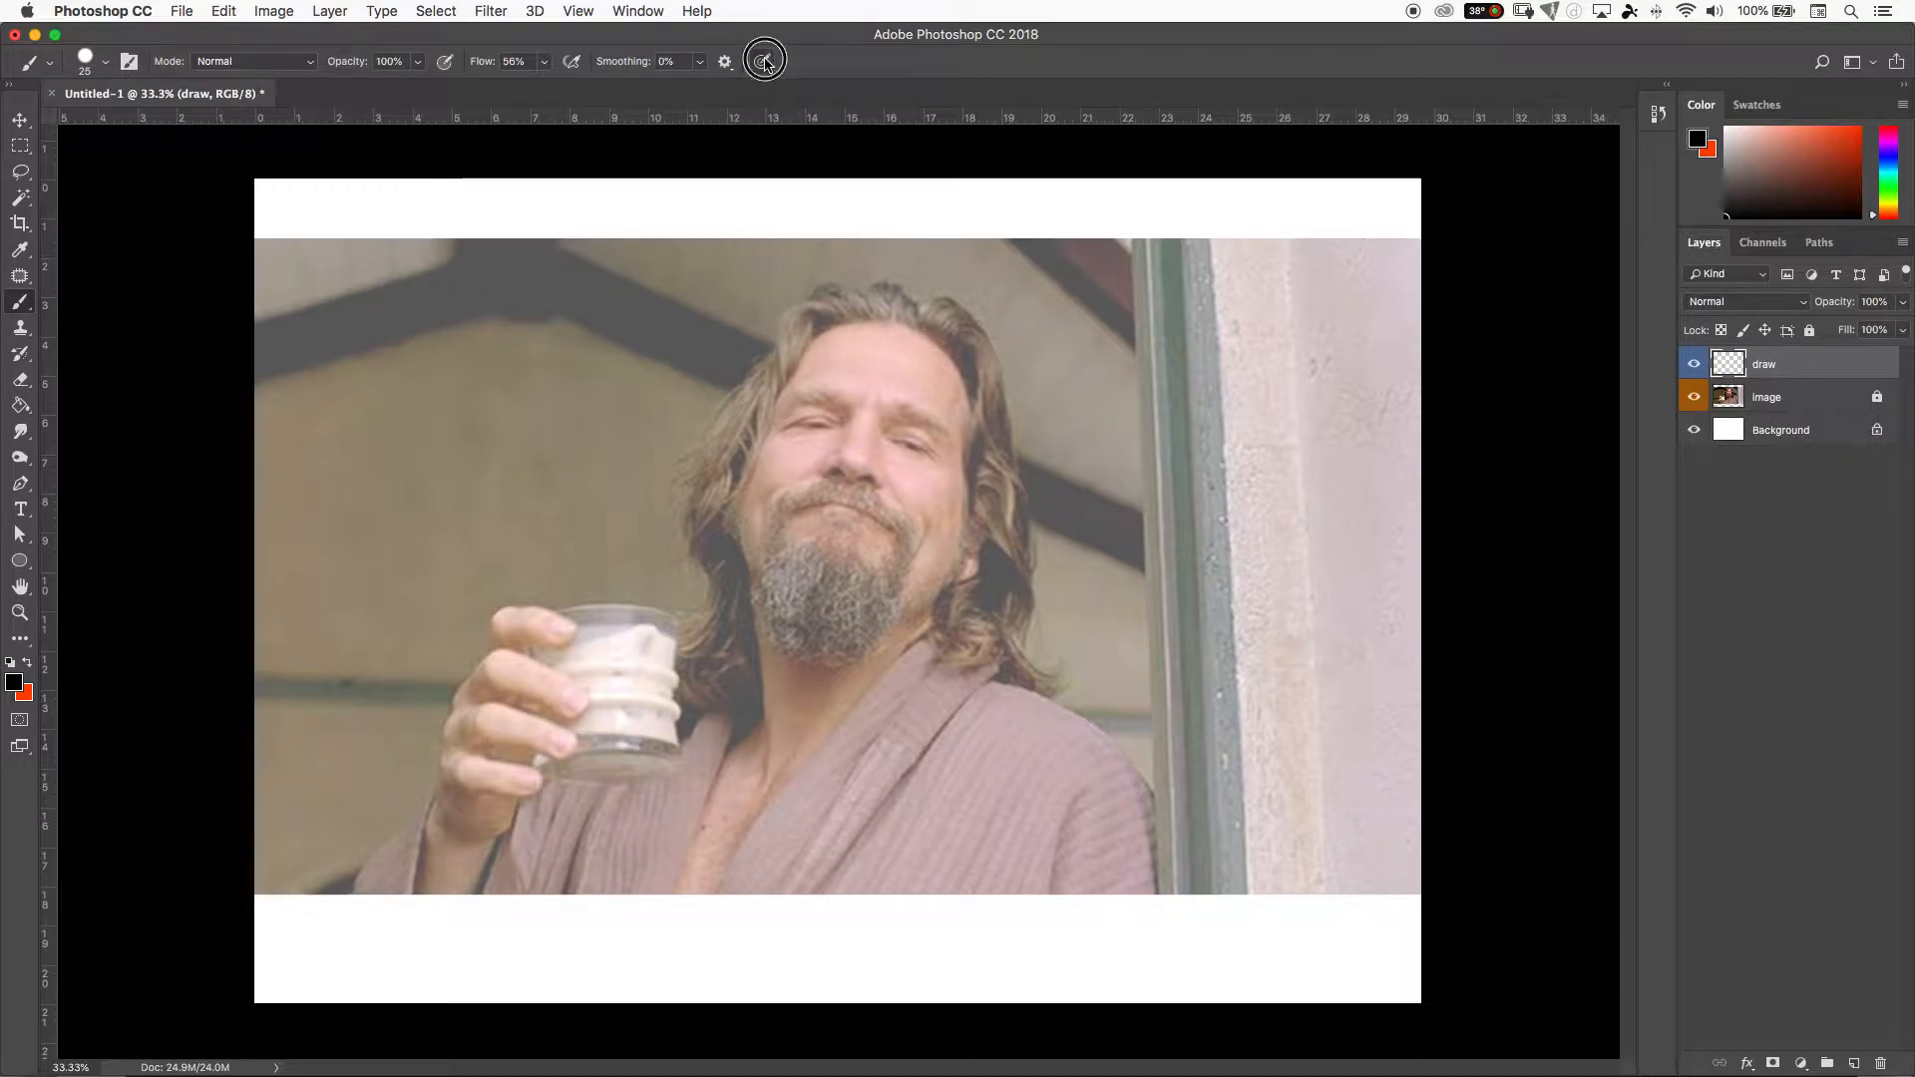
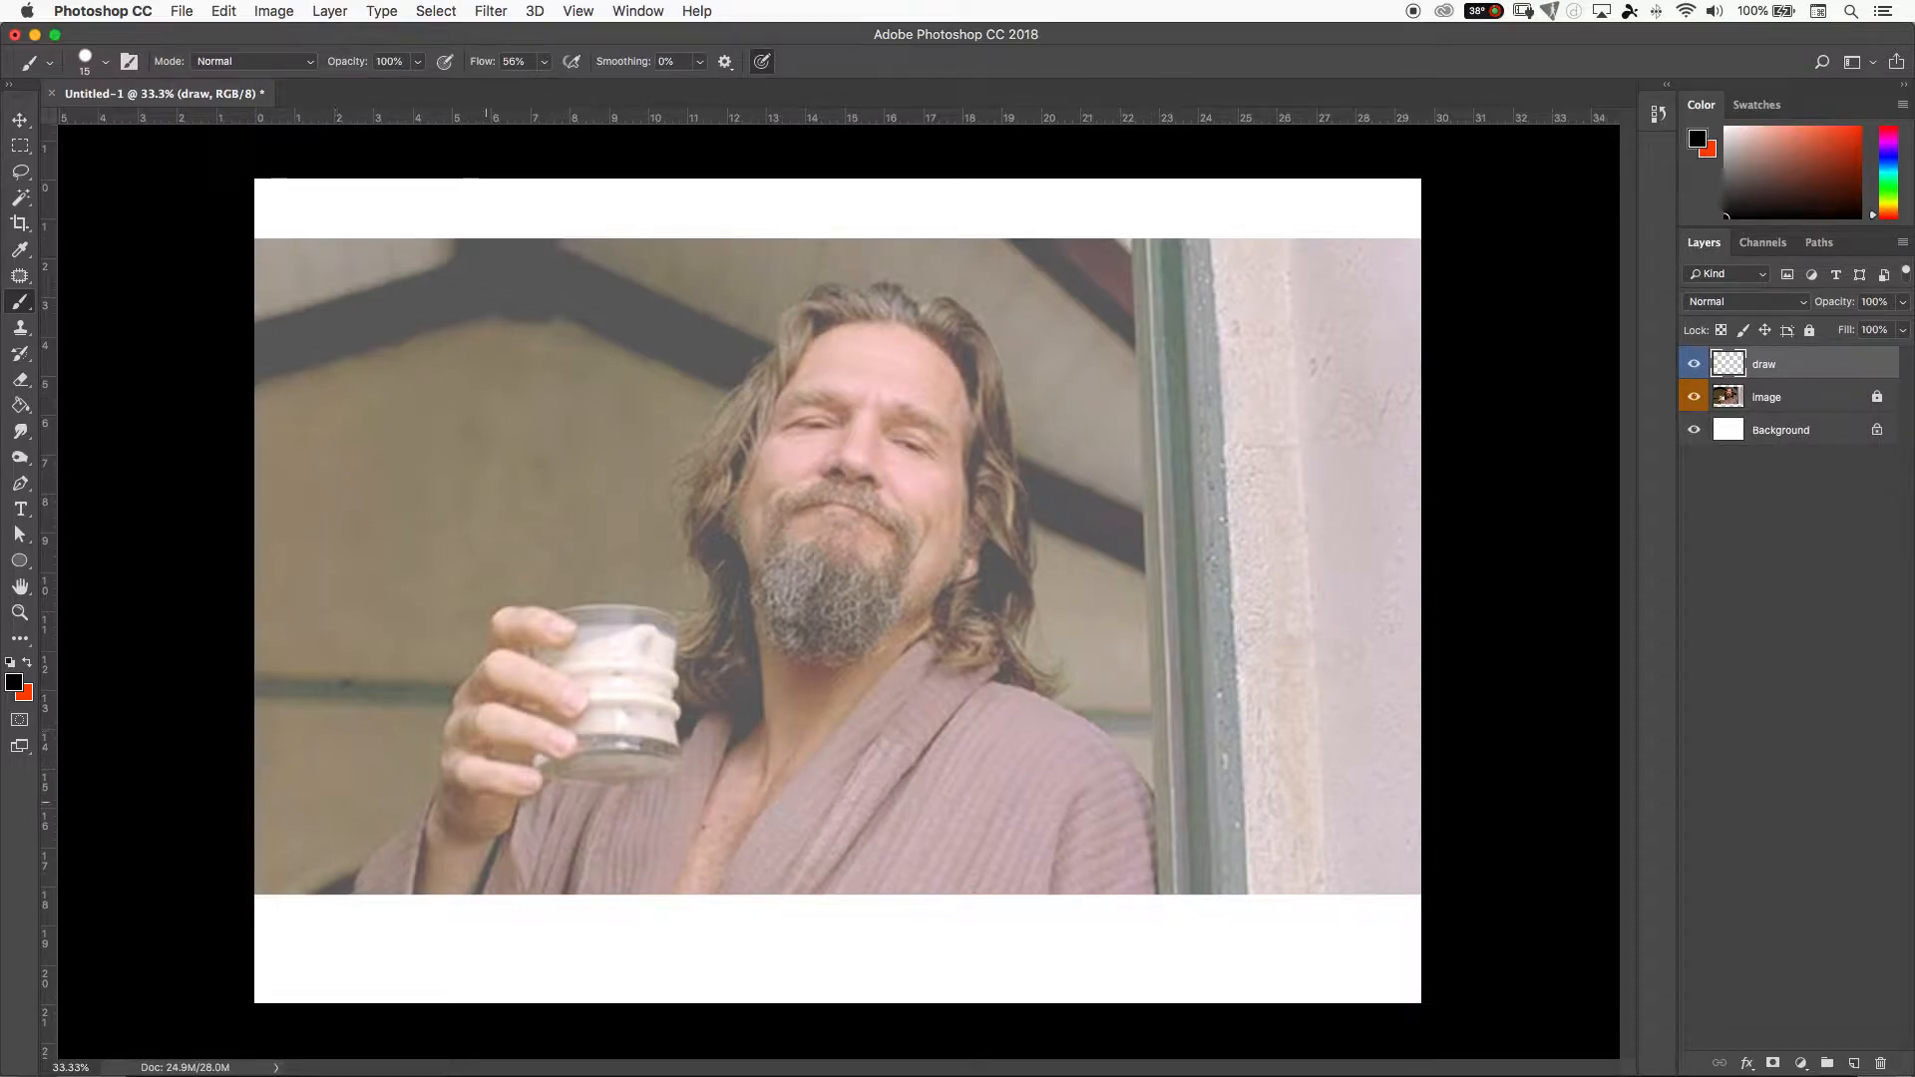
Step: Sketch a double-headed arrow across the white strip below the image and an upward arrow in the strip above it
mouse_move(1280, 898)
left_mouse_down()
mouse_move(1291, 1003)
mouse_move(1270, 995)
left_mouse_up()
left_click_drag(1294, 1003, 1324, 946)
left_click_drag(1254, 222, 1255, 180)
left_click_drag(1247, 187, 1263, 185)
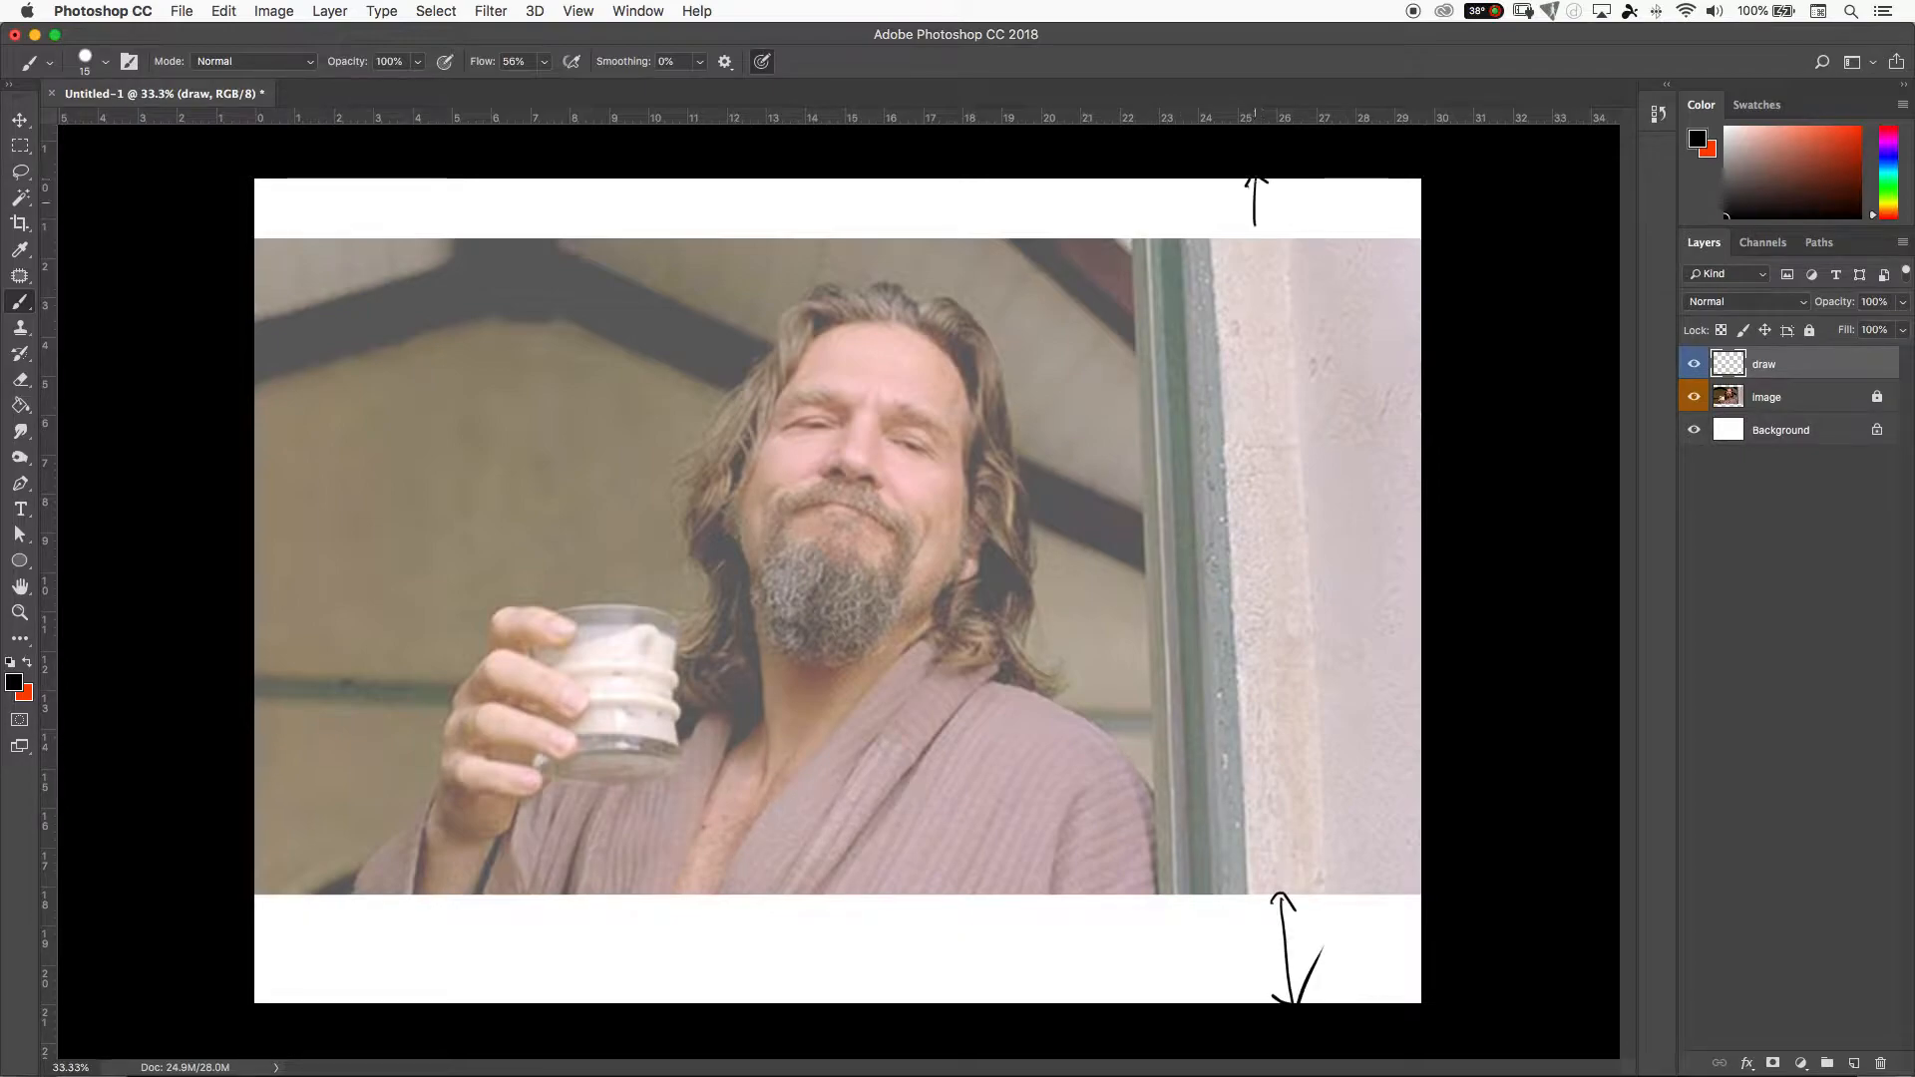
Step: Undo all the arrow strokes drawn in the white strips above and below the image
key("super+alt+z")
key("super+alt+z")
key("super+alt+z")
key("super+alt+z")
key("super+alt+z")
key("super+alt+z")
Step: Try cropping the canvas with the Crop Tool to the image's upper and lower edges, excluding both white strips
key("super+minus")
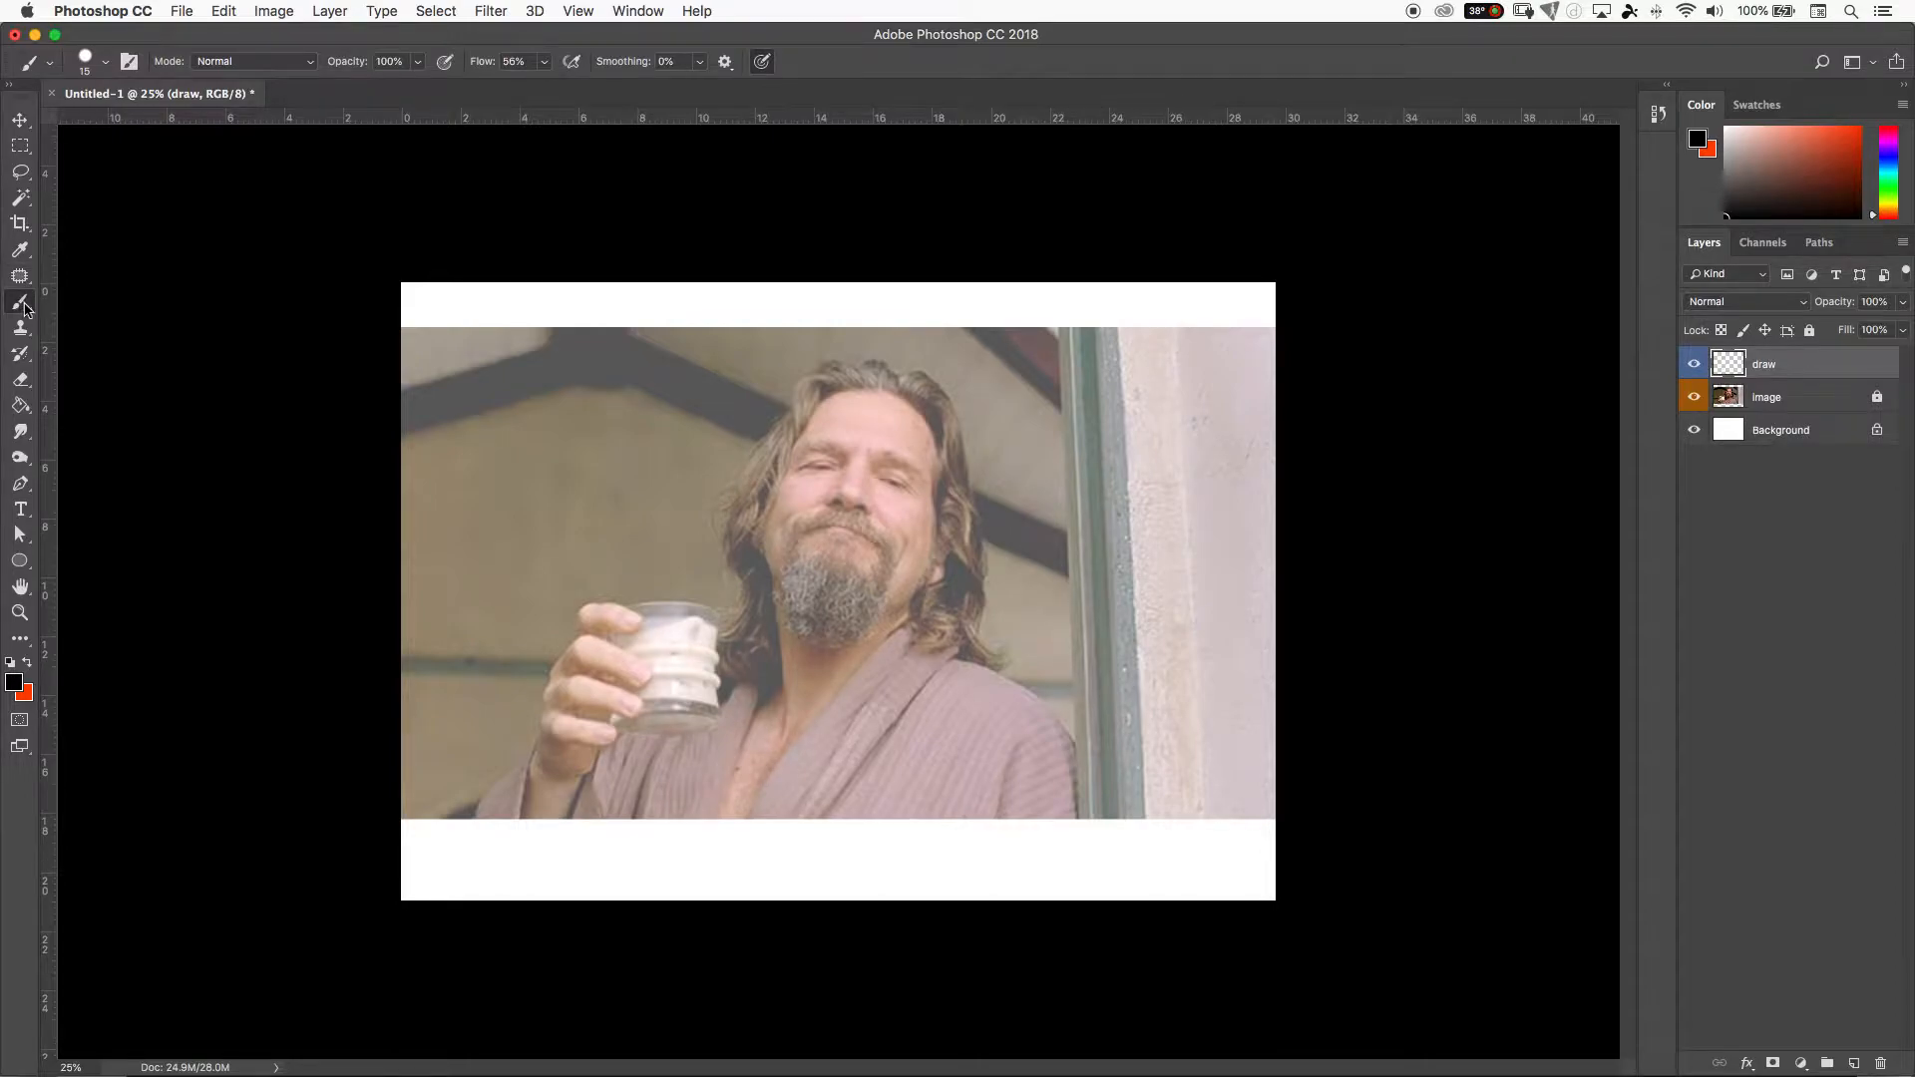
key("c")
left_click(20, 231)
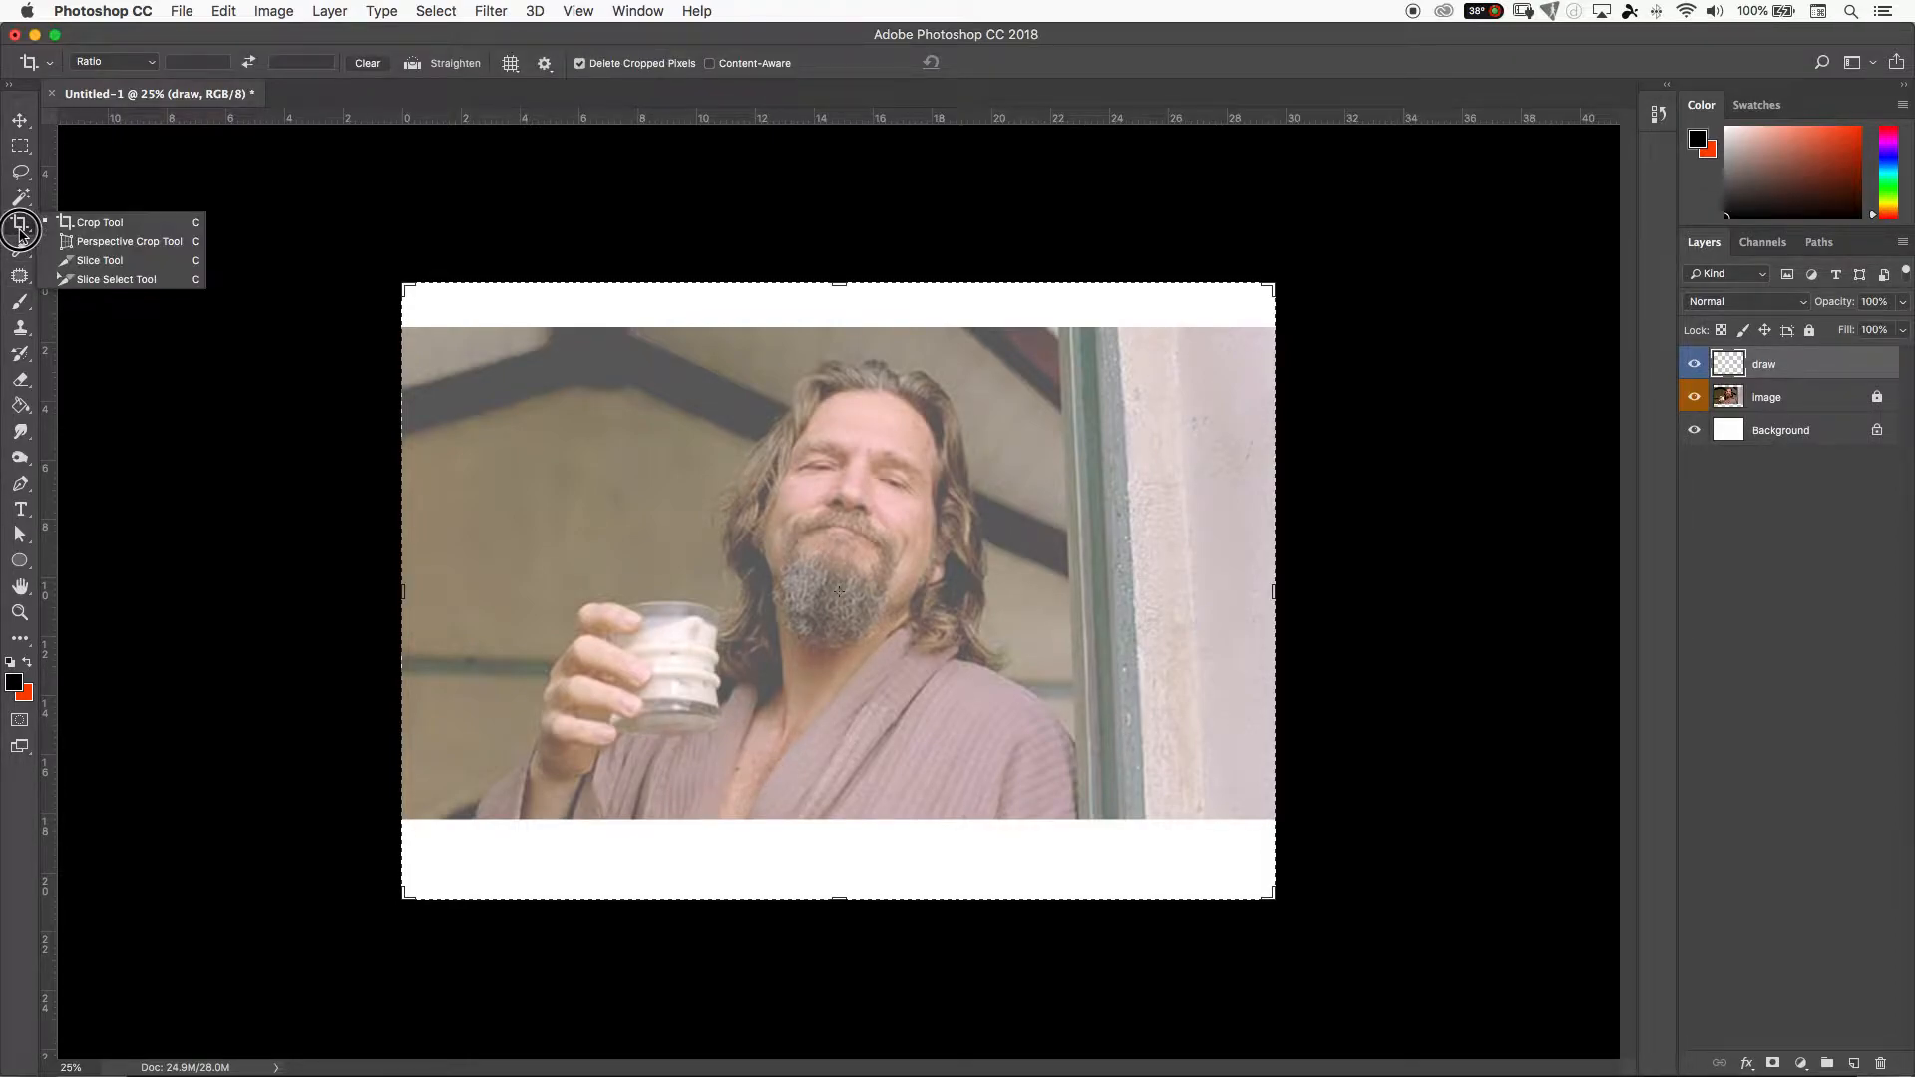
left_click(21, 231)
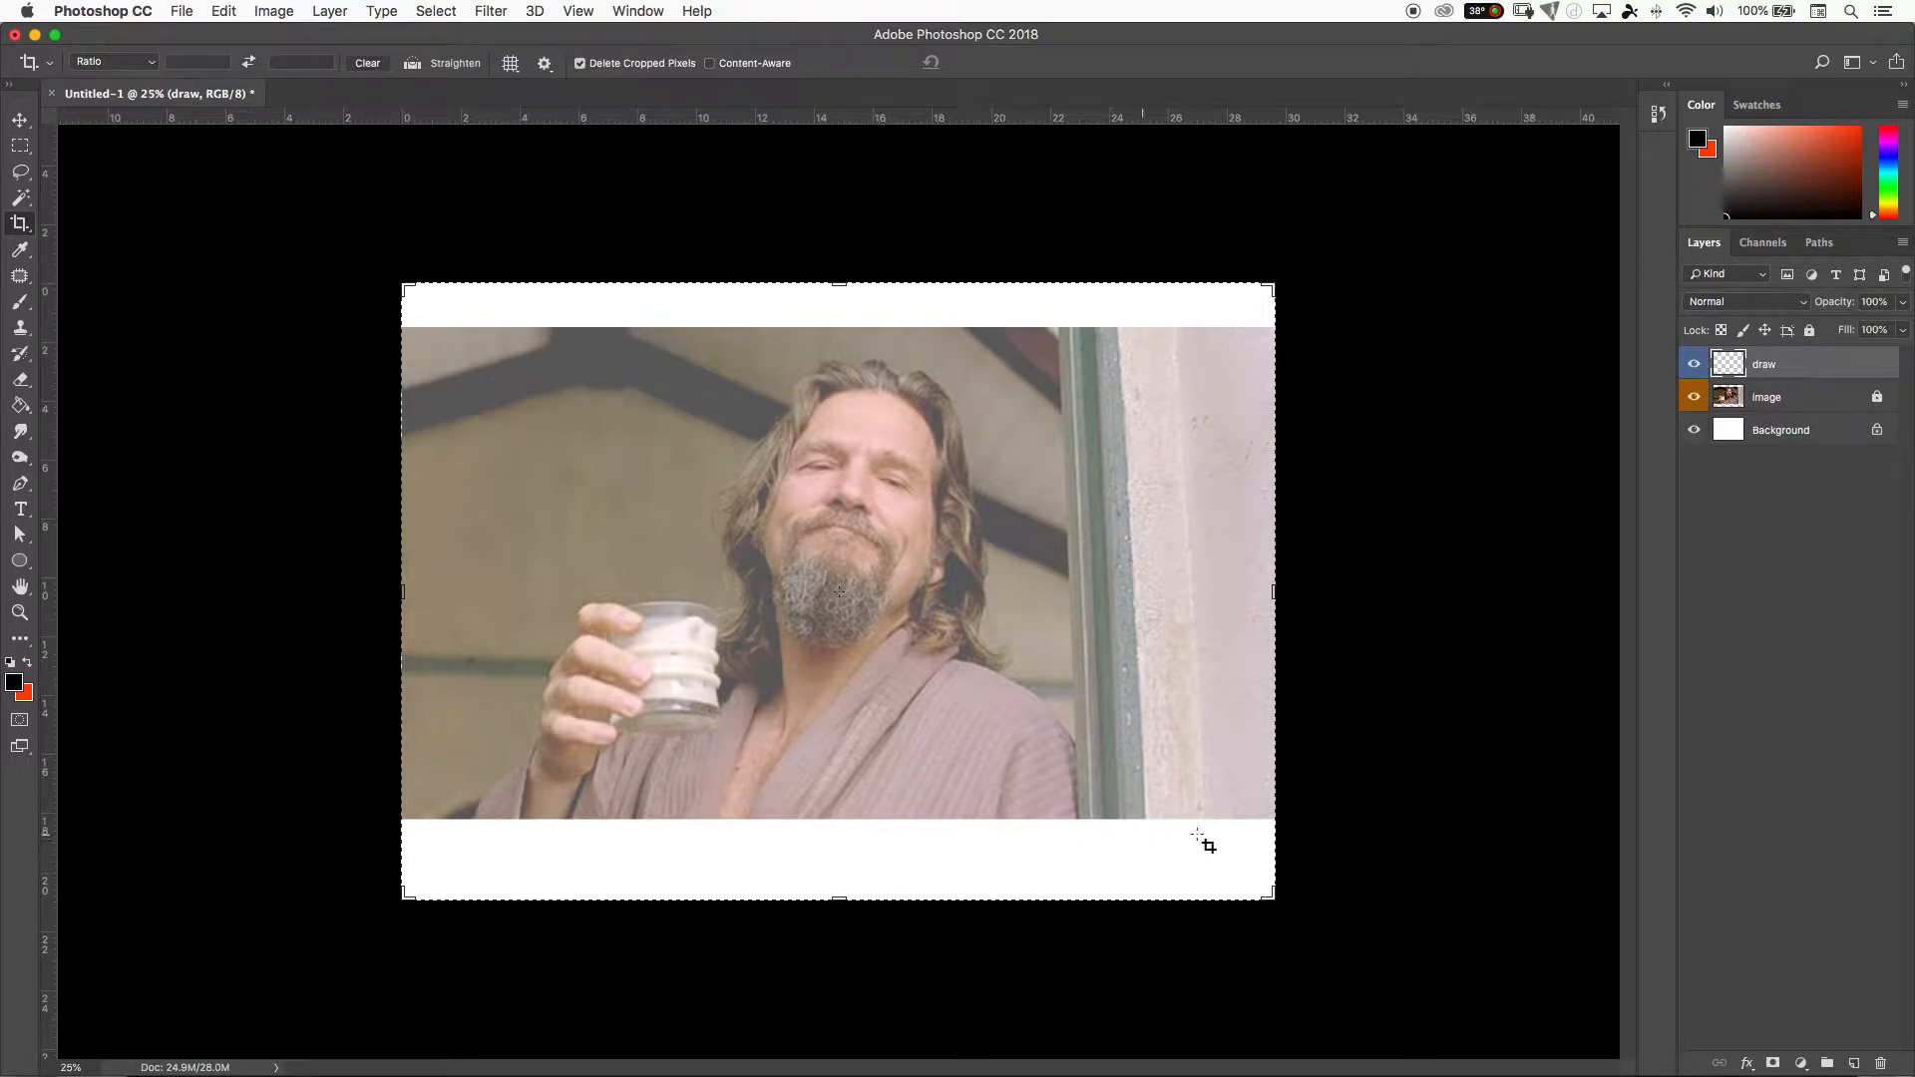
left_click_drag(839, 281, 838, 304)
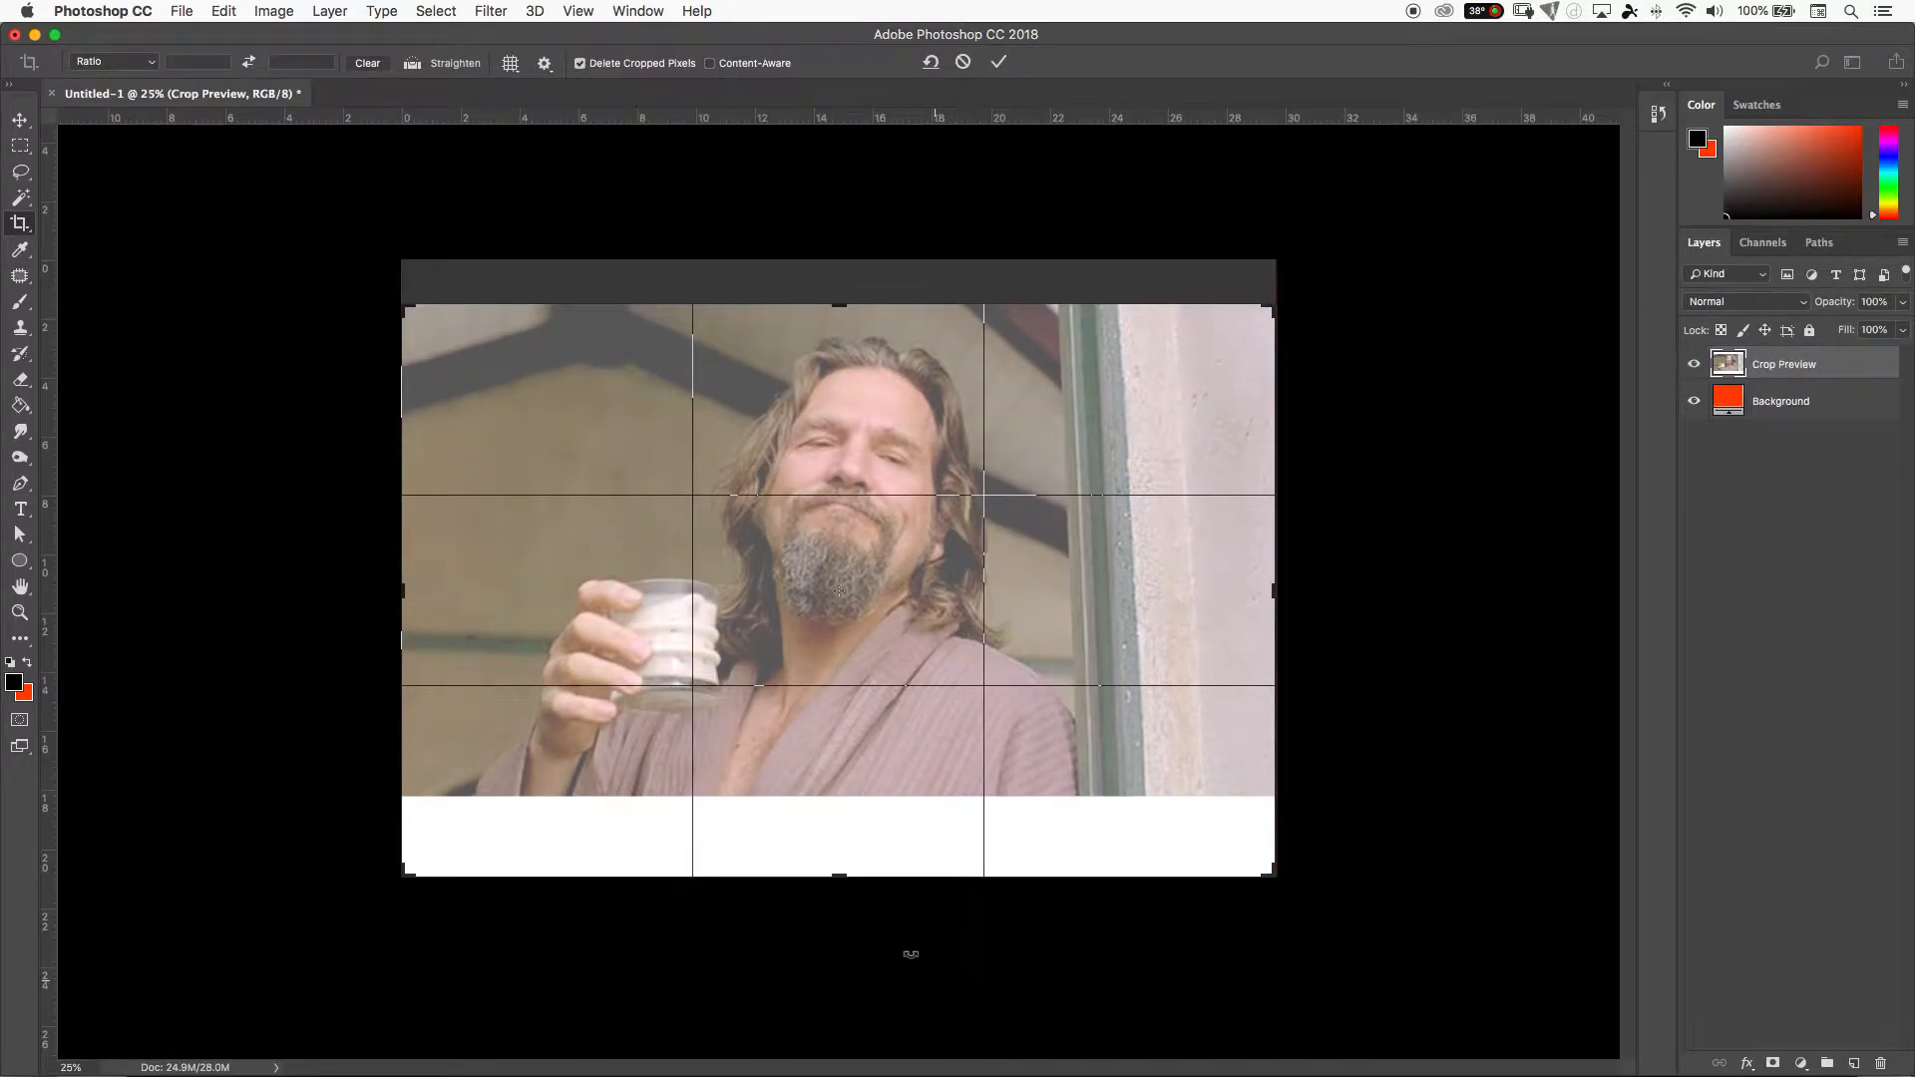
left_click_drag(838, 878, 840, 838)
Step: Try rotating the picture clockwise inside a smaller crop frame, and cancel the crop
key("super+r")
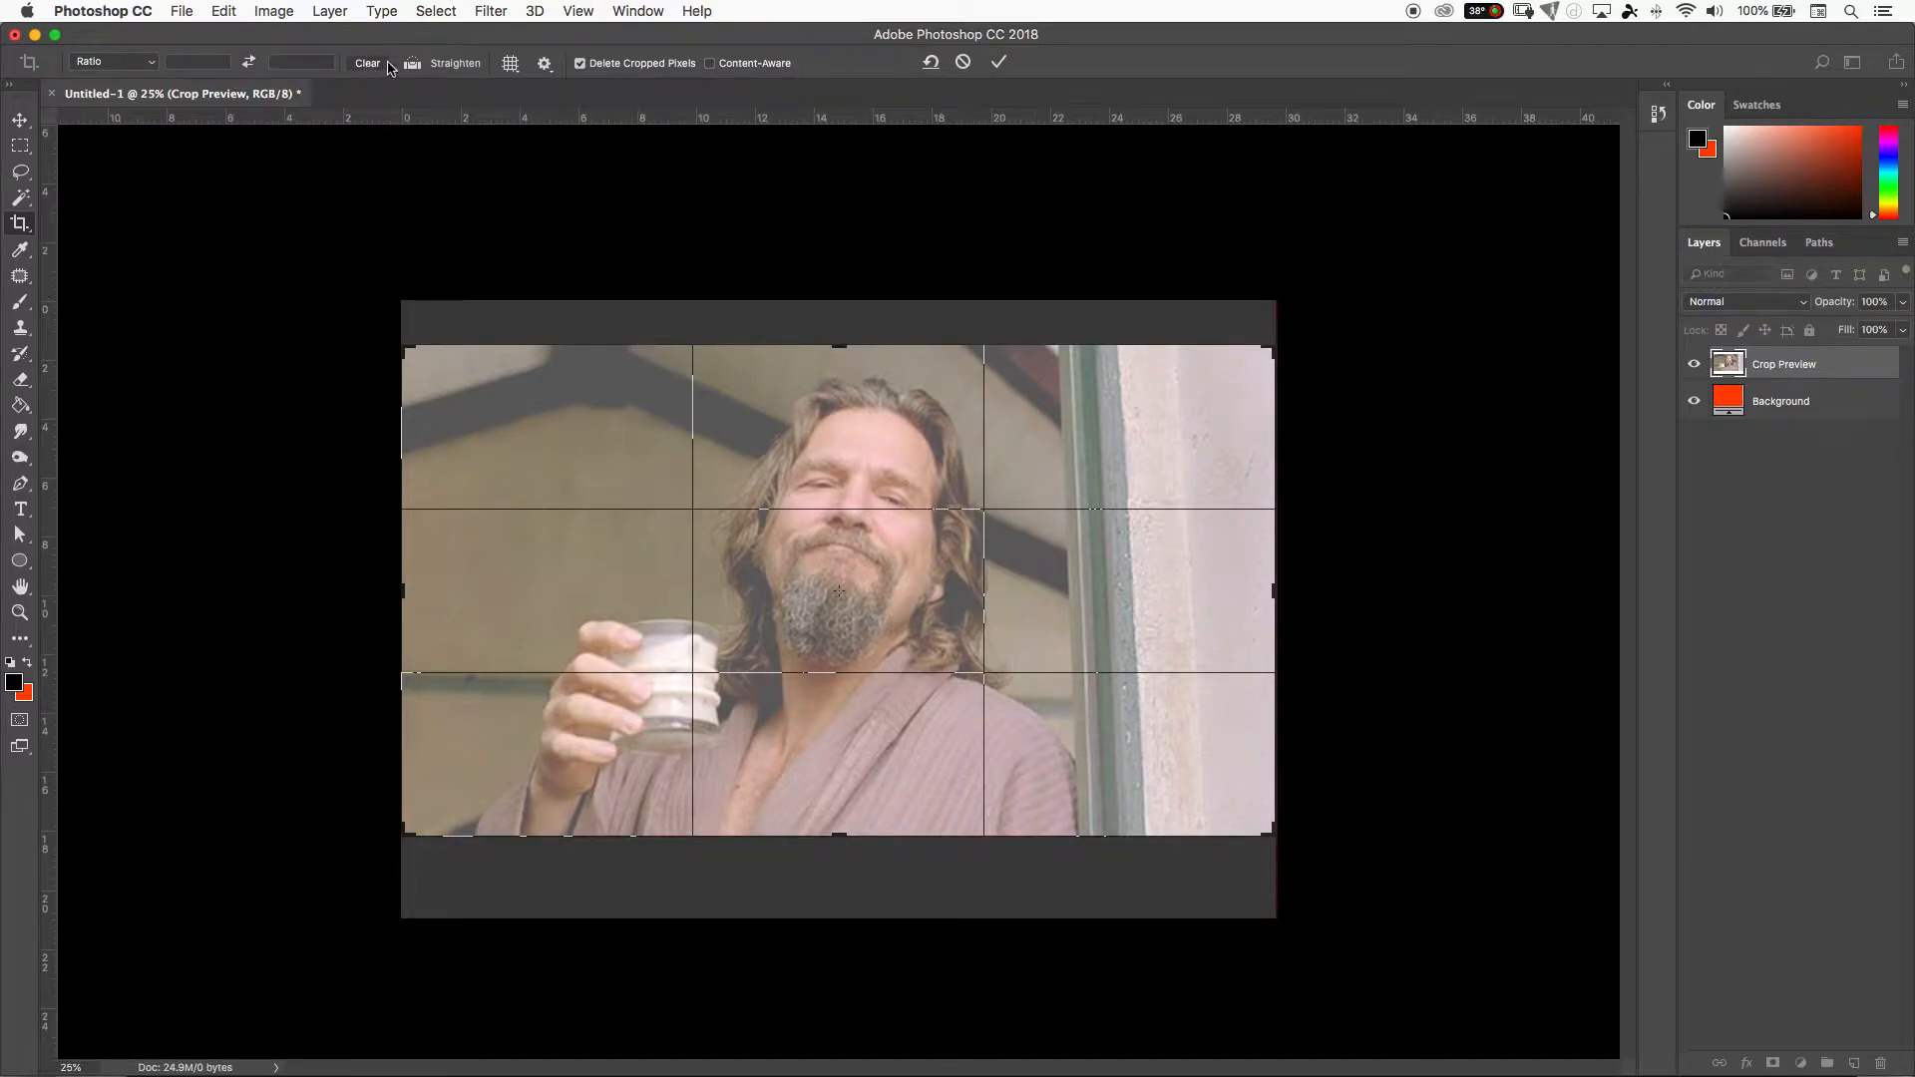
left_click_drag(1323, 320, 1393, 541)
left_click_drag(499, 790, 544, 722)
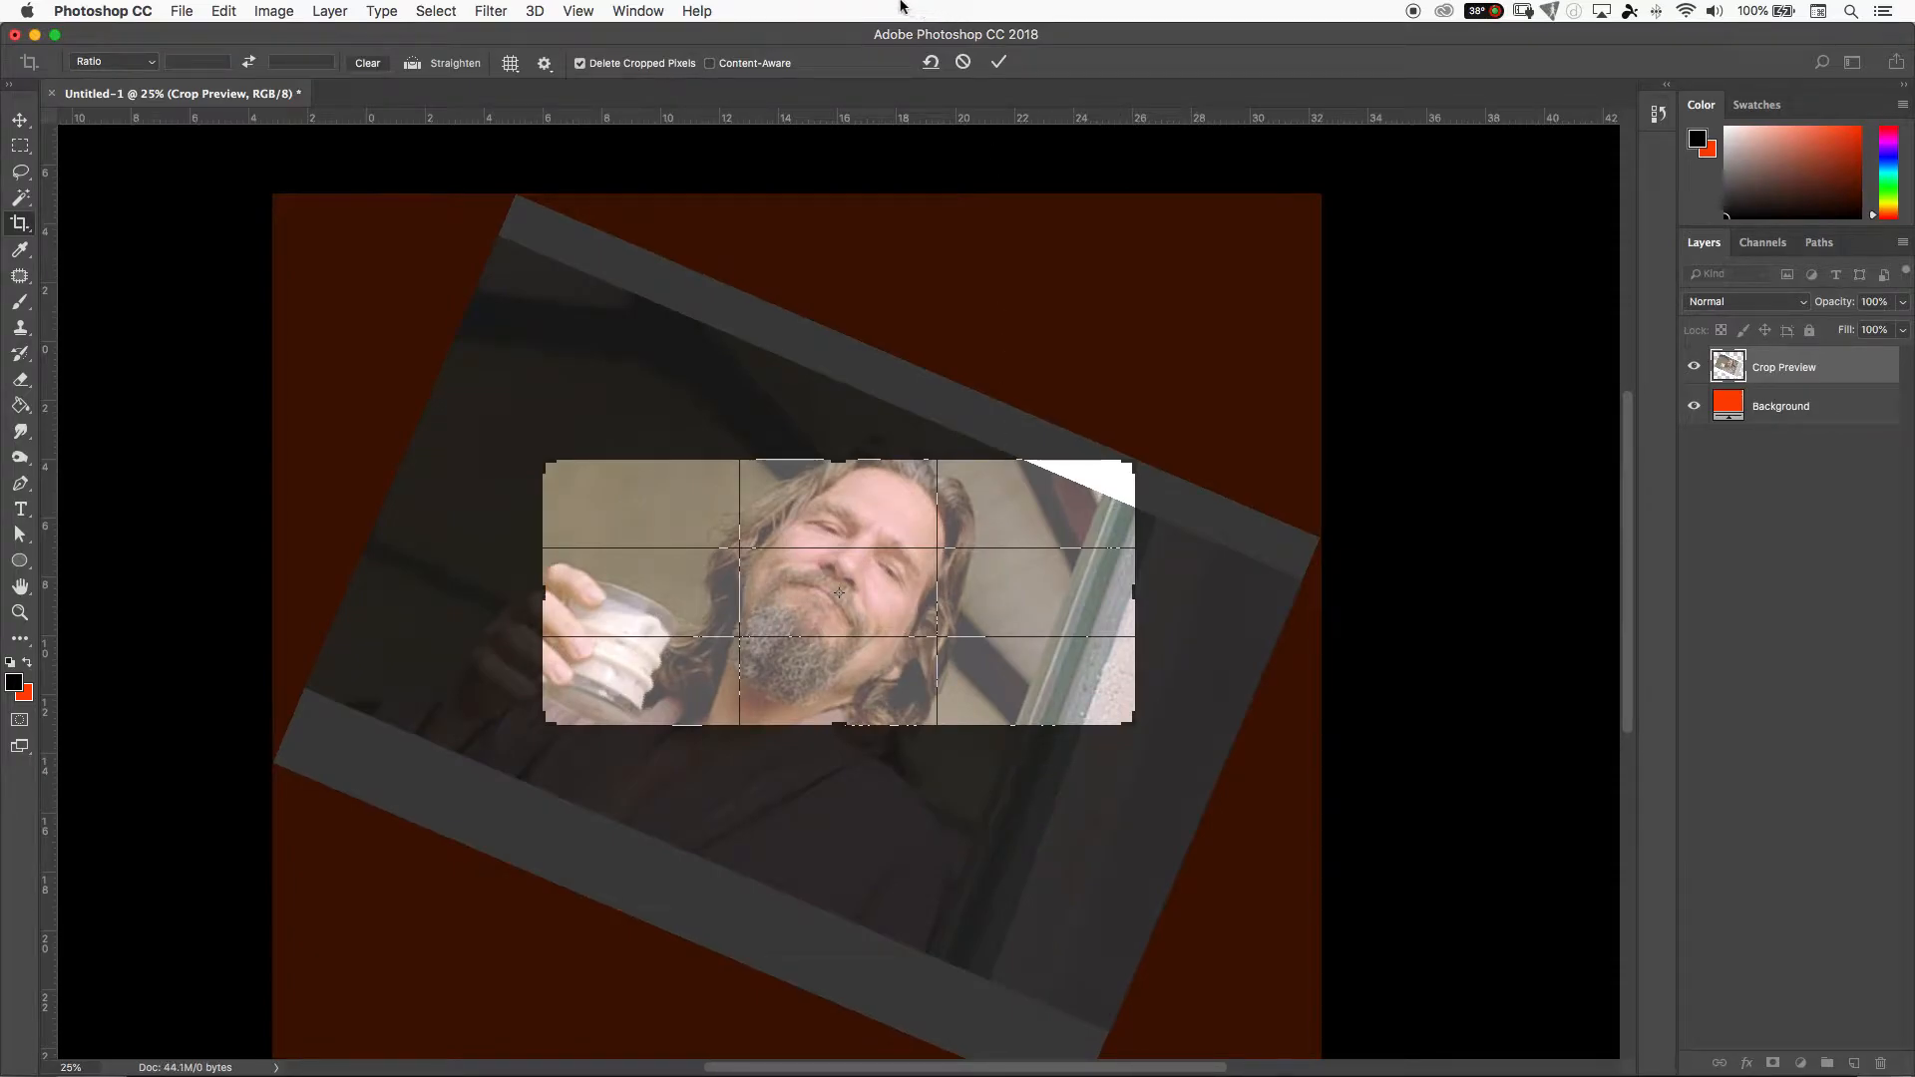
left_click(964, 63)
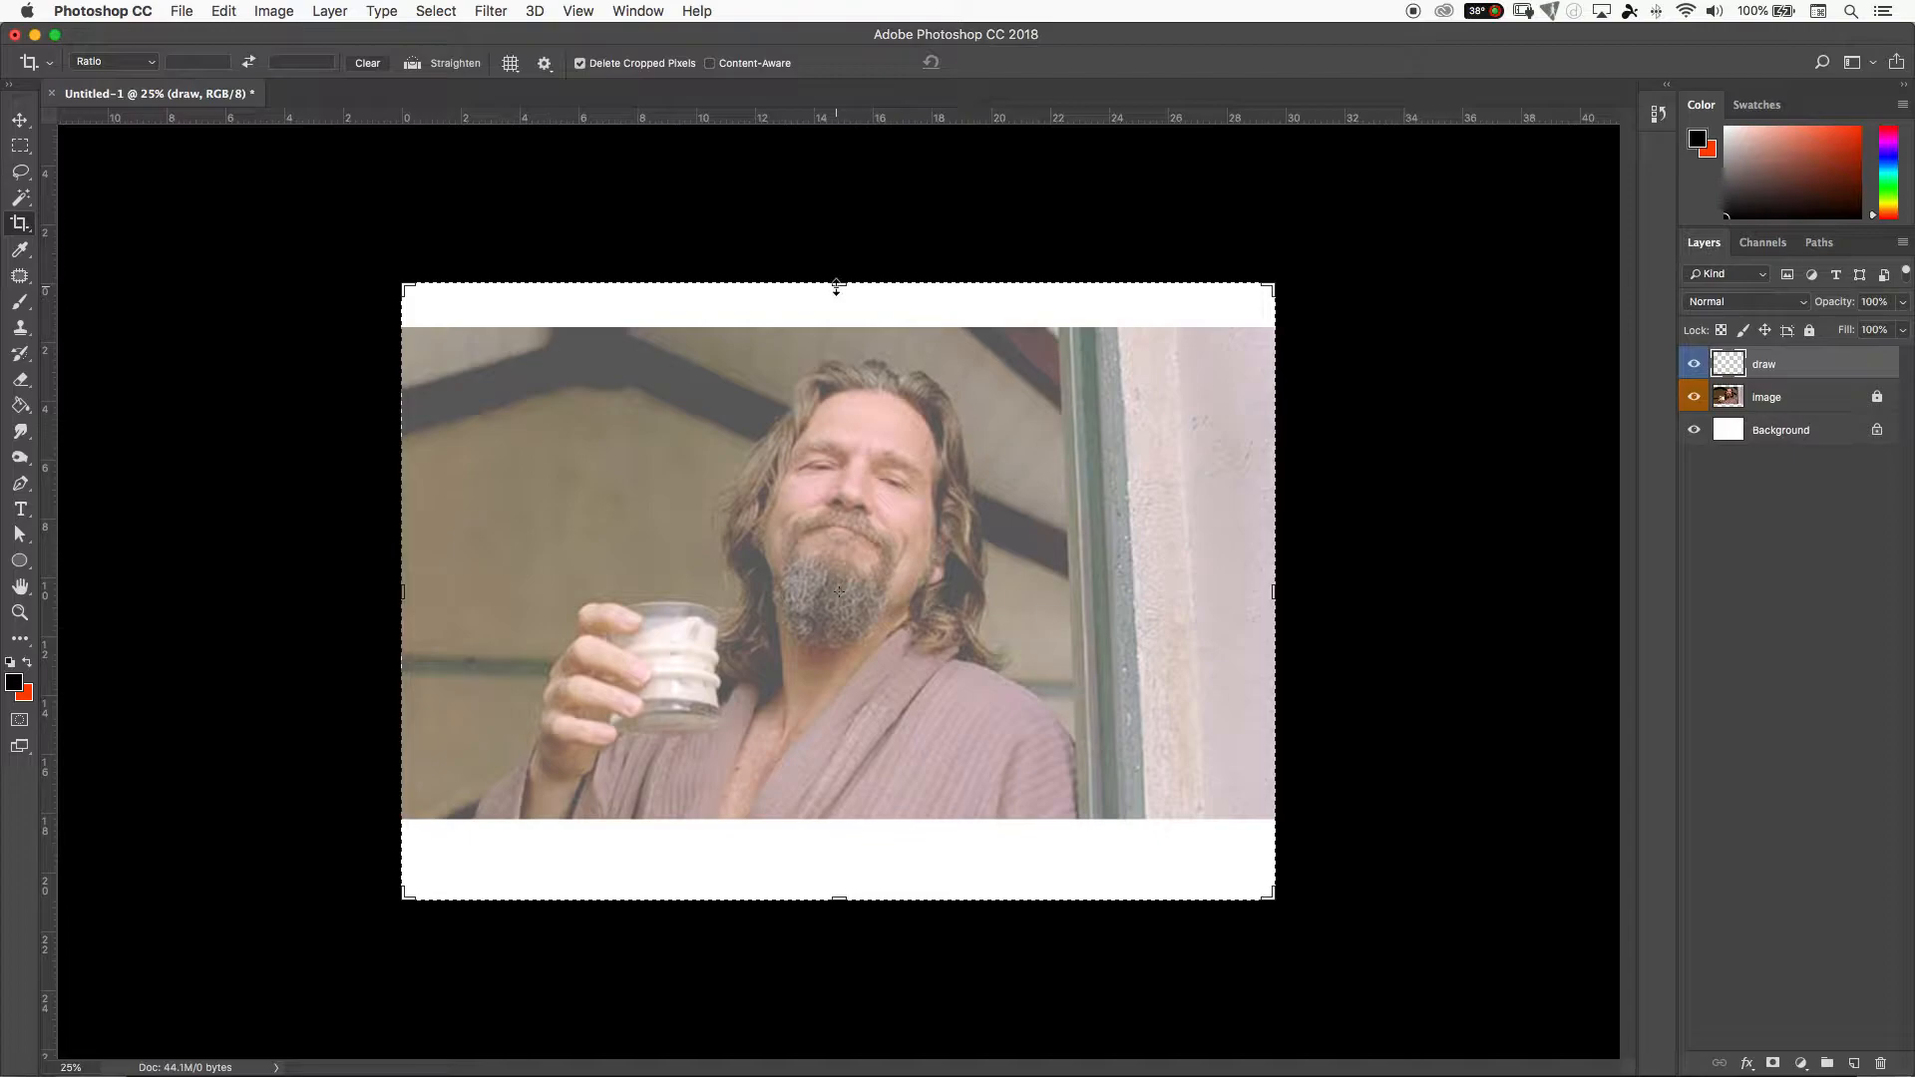
Step: Crop off the lower white strip, extend the canvas above and to the right to about 41.02 cm wide, and apply the crop
left_click_drag(840, 284, 841, 304)
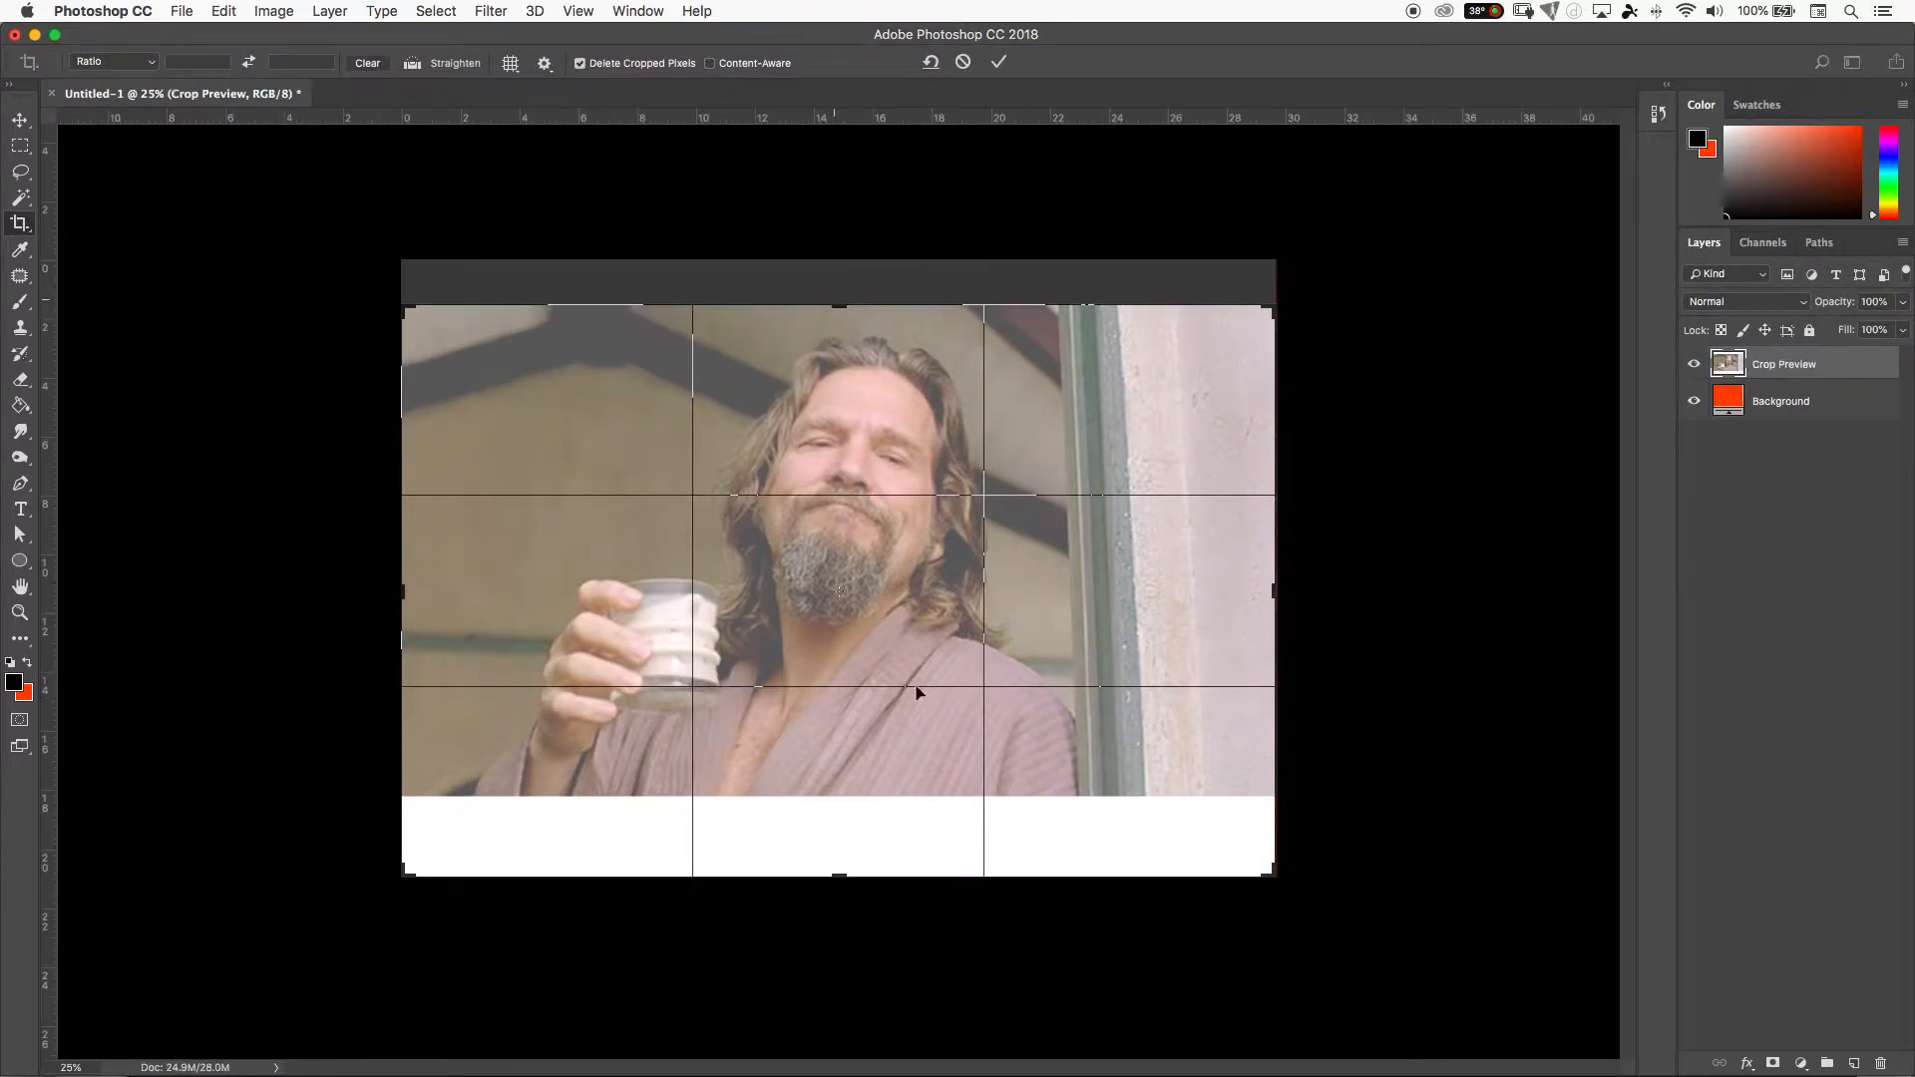
left_click_drag(857, 889, 816, 844)
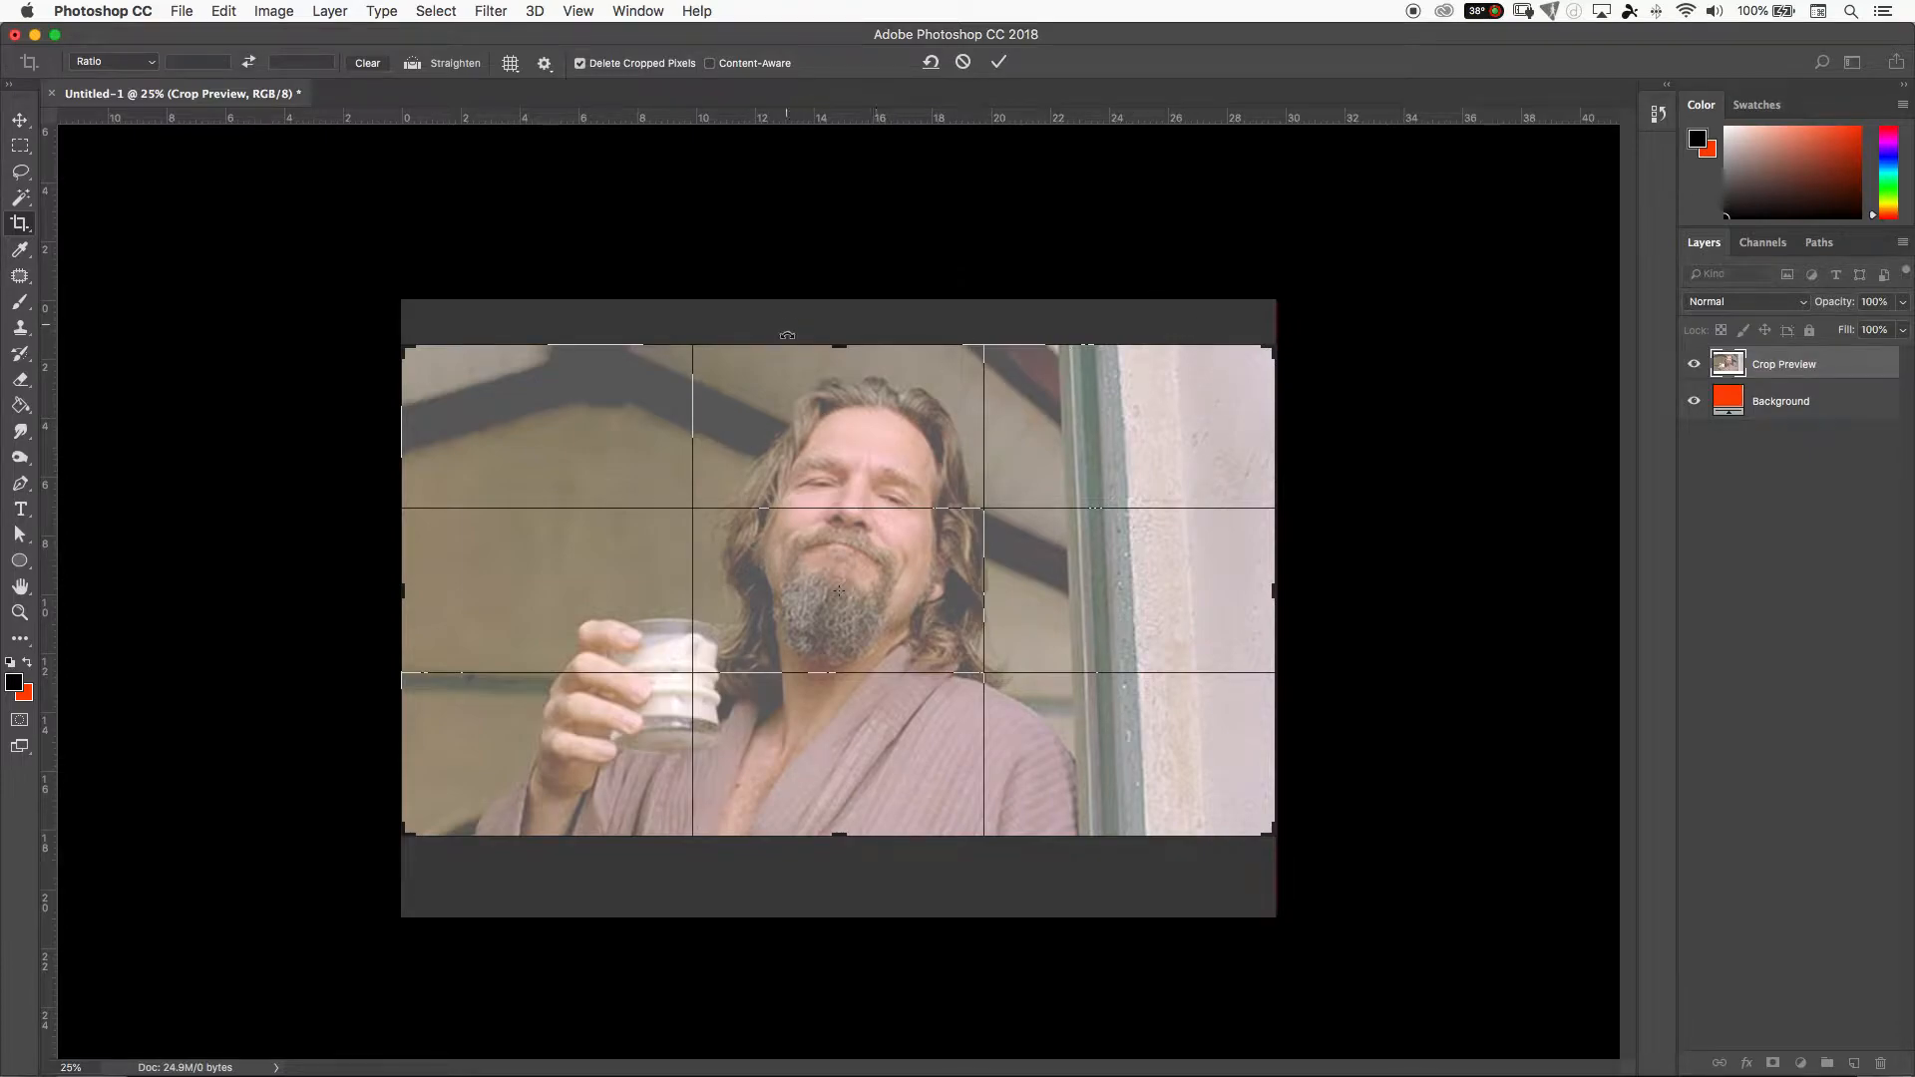
left_click_drag(837, 339, 878, 275)
left_click_drag(1275, 591, 1608, 559)
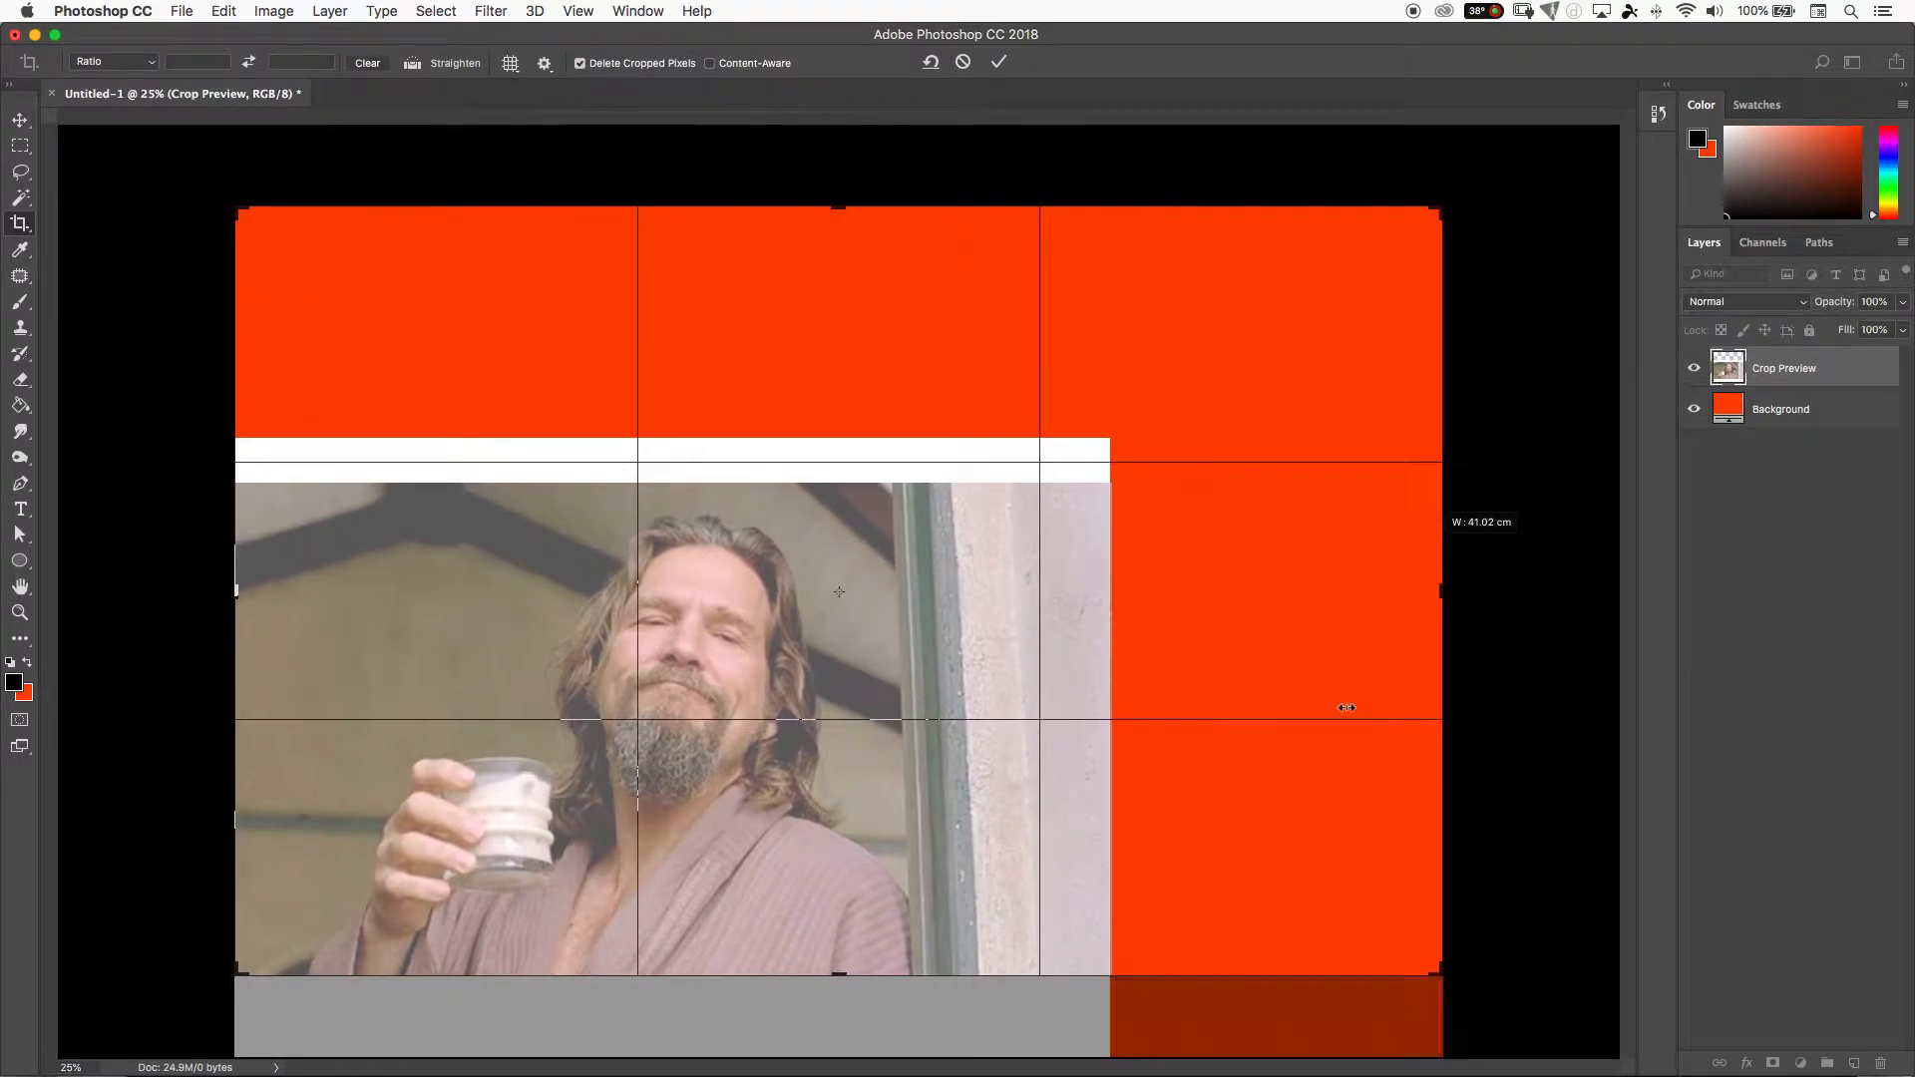
left_click(997, 74)
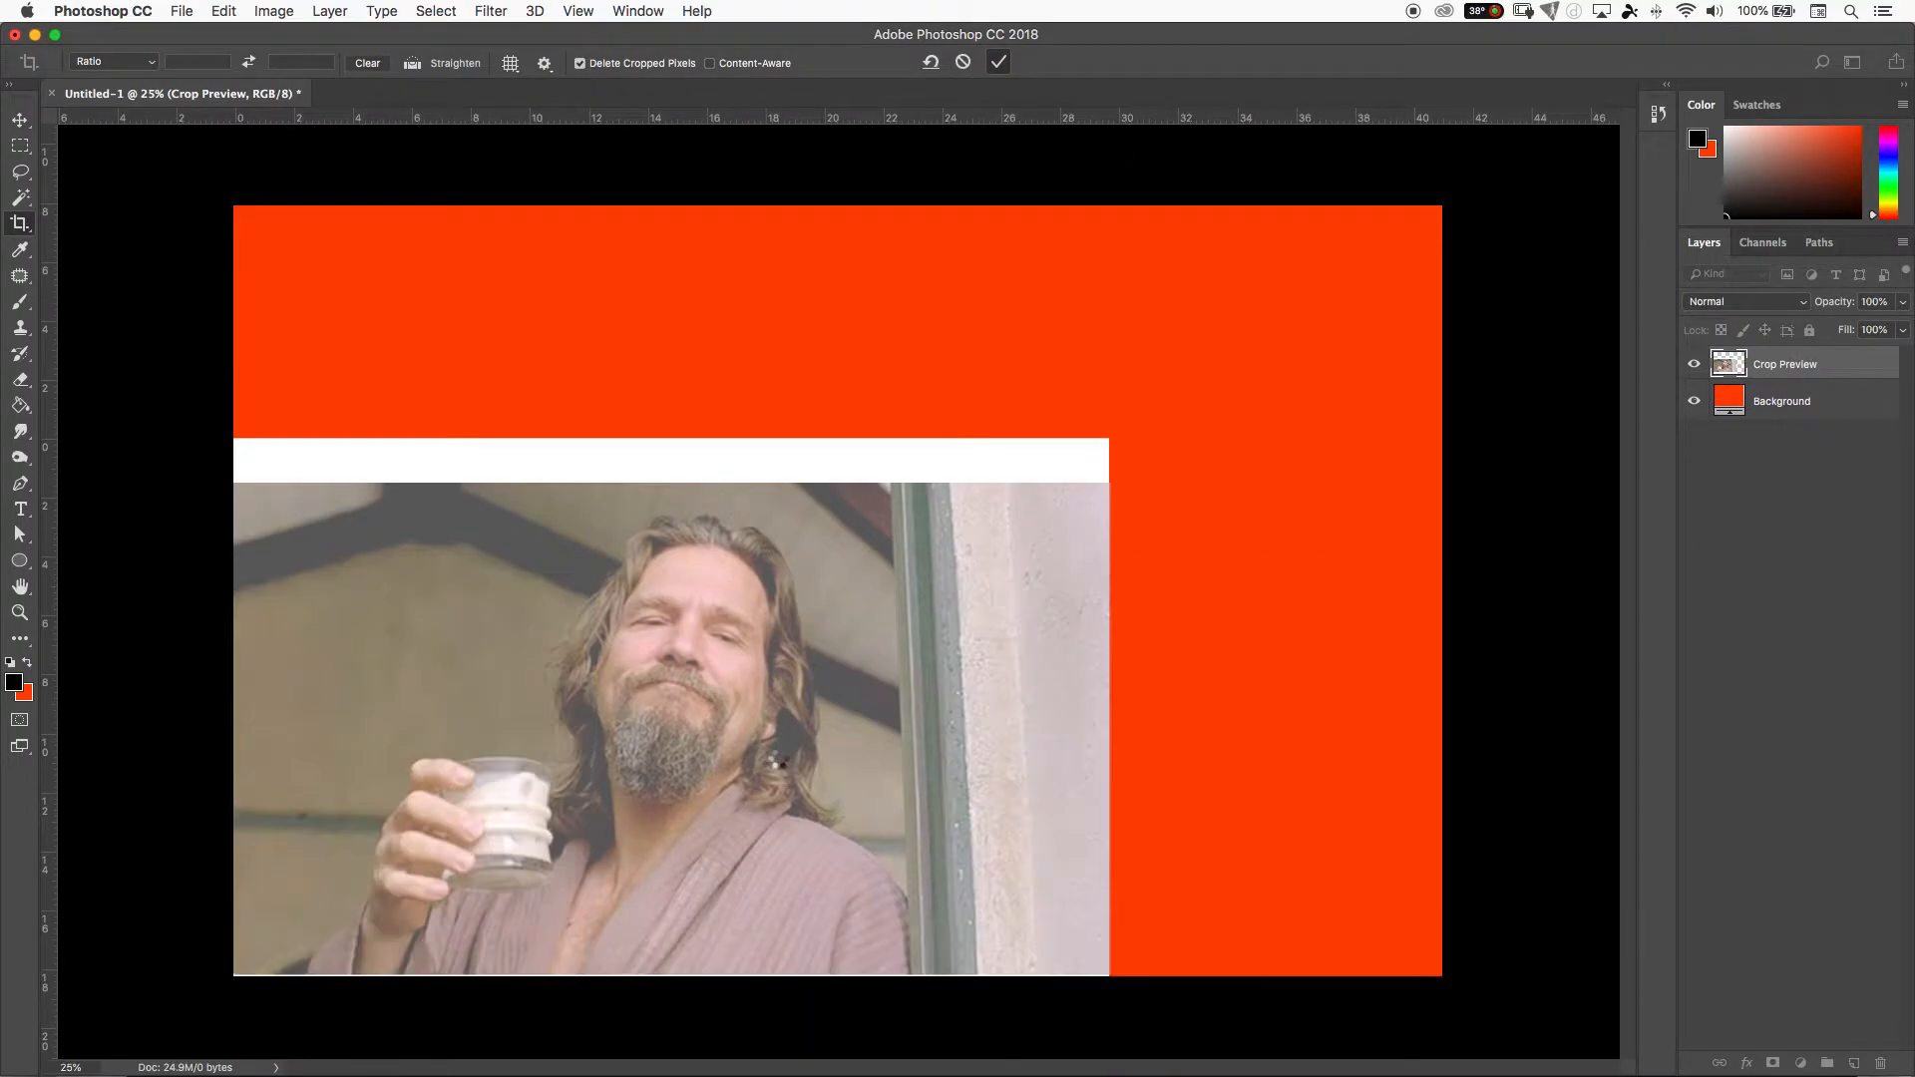
key("super+minus")
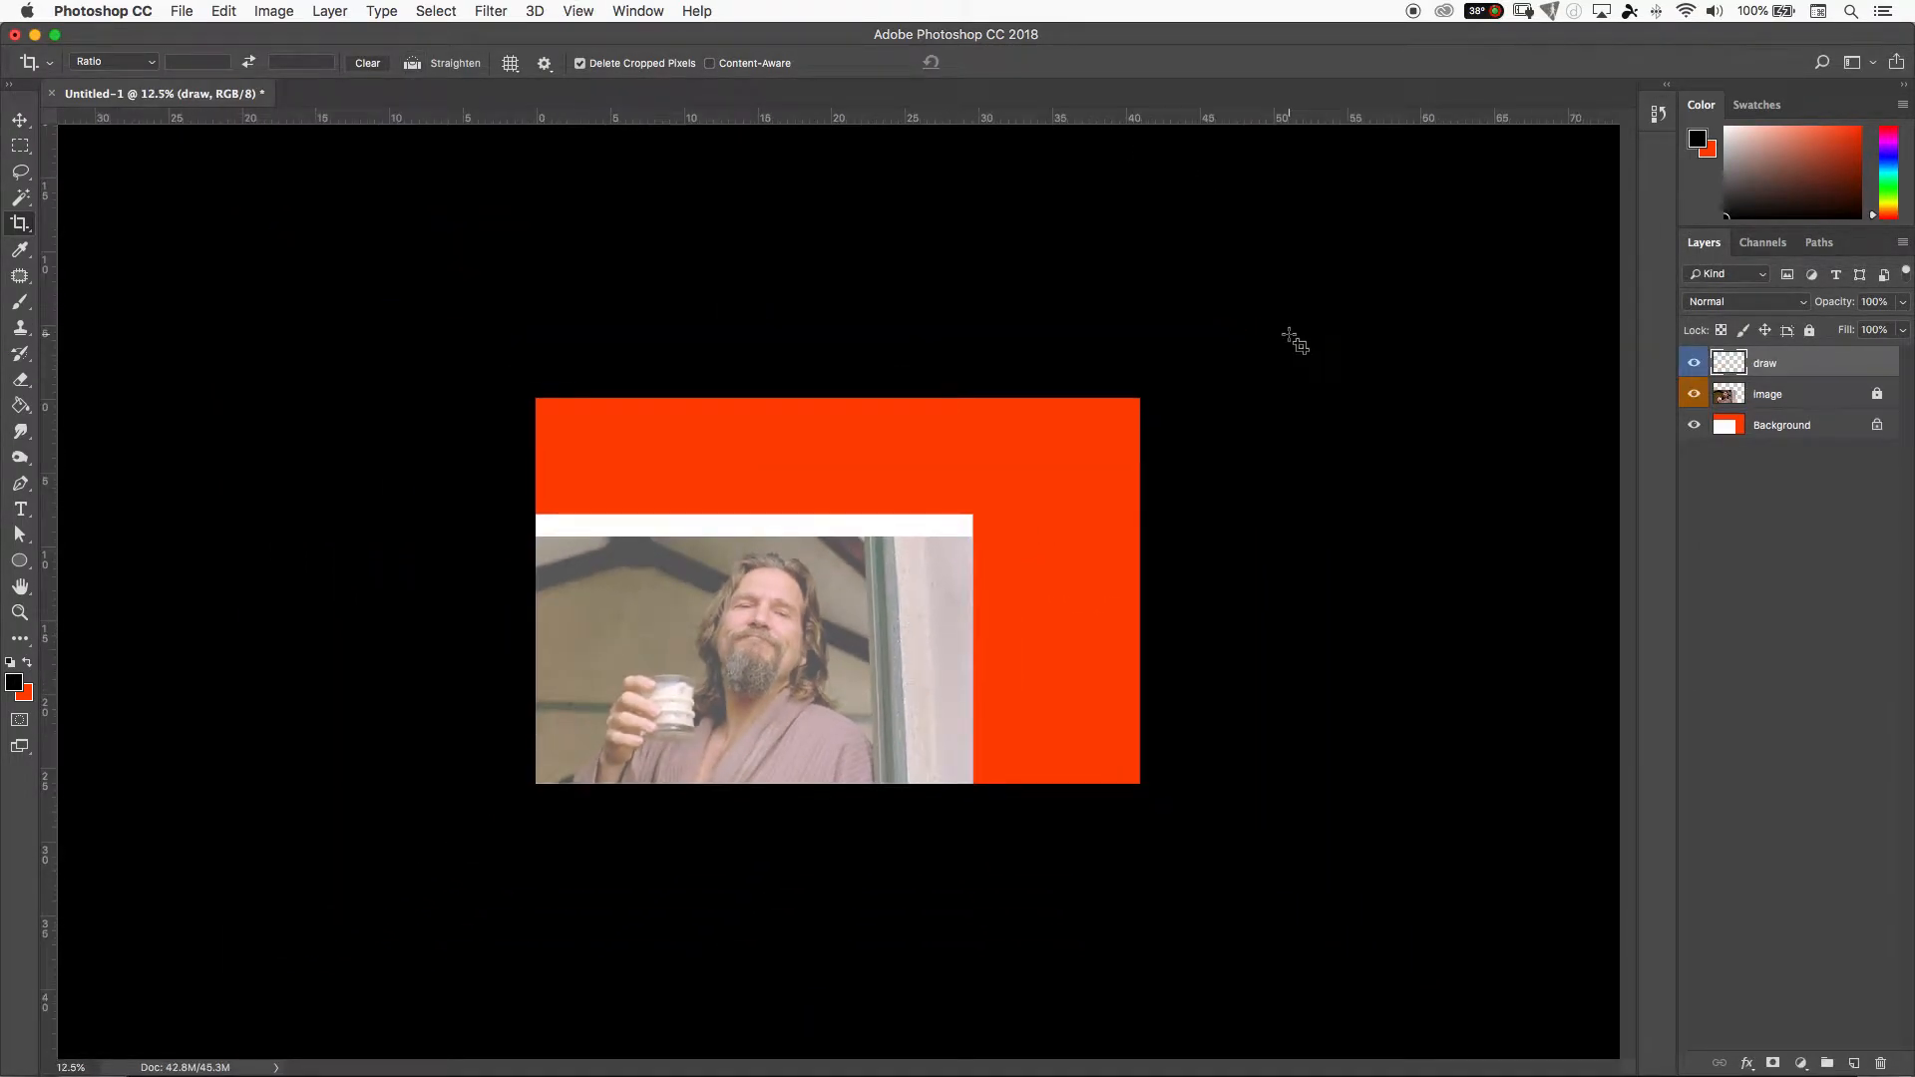
Step: Undo the canvas-extending crop and crop the canvas to the image's upper and lower edges, removing both white strips
key("super+z")
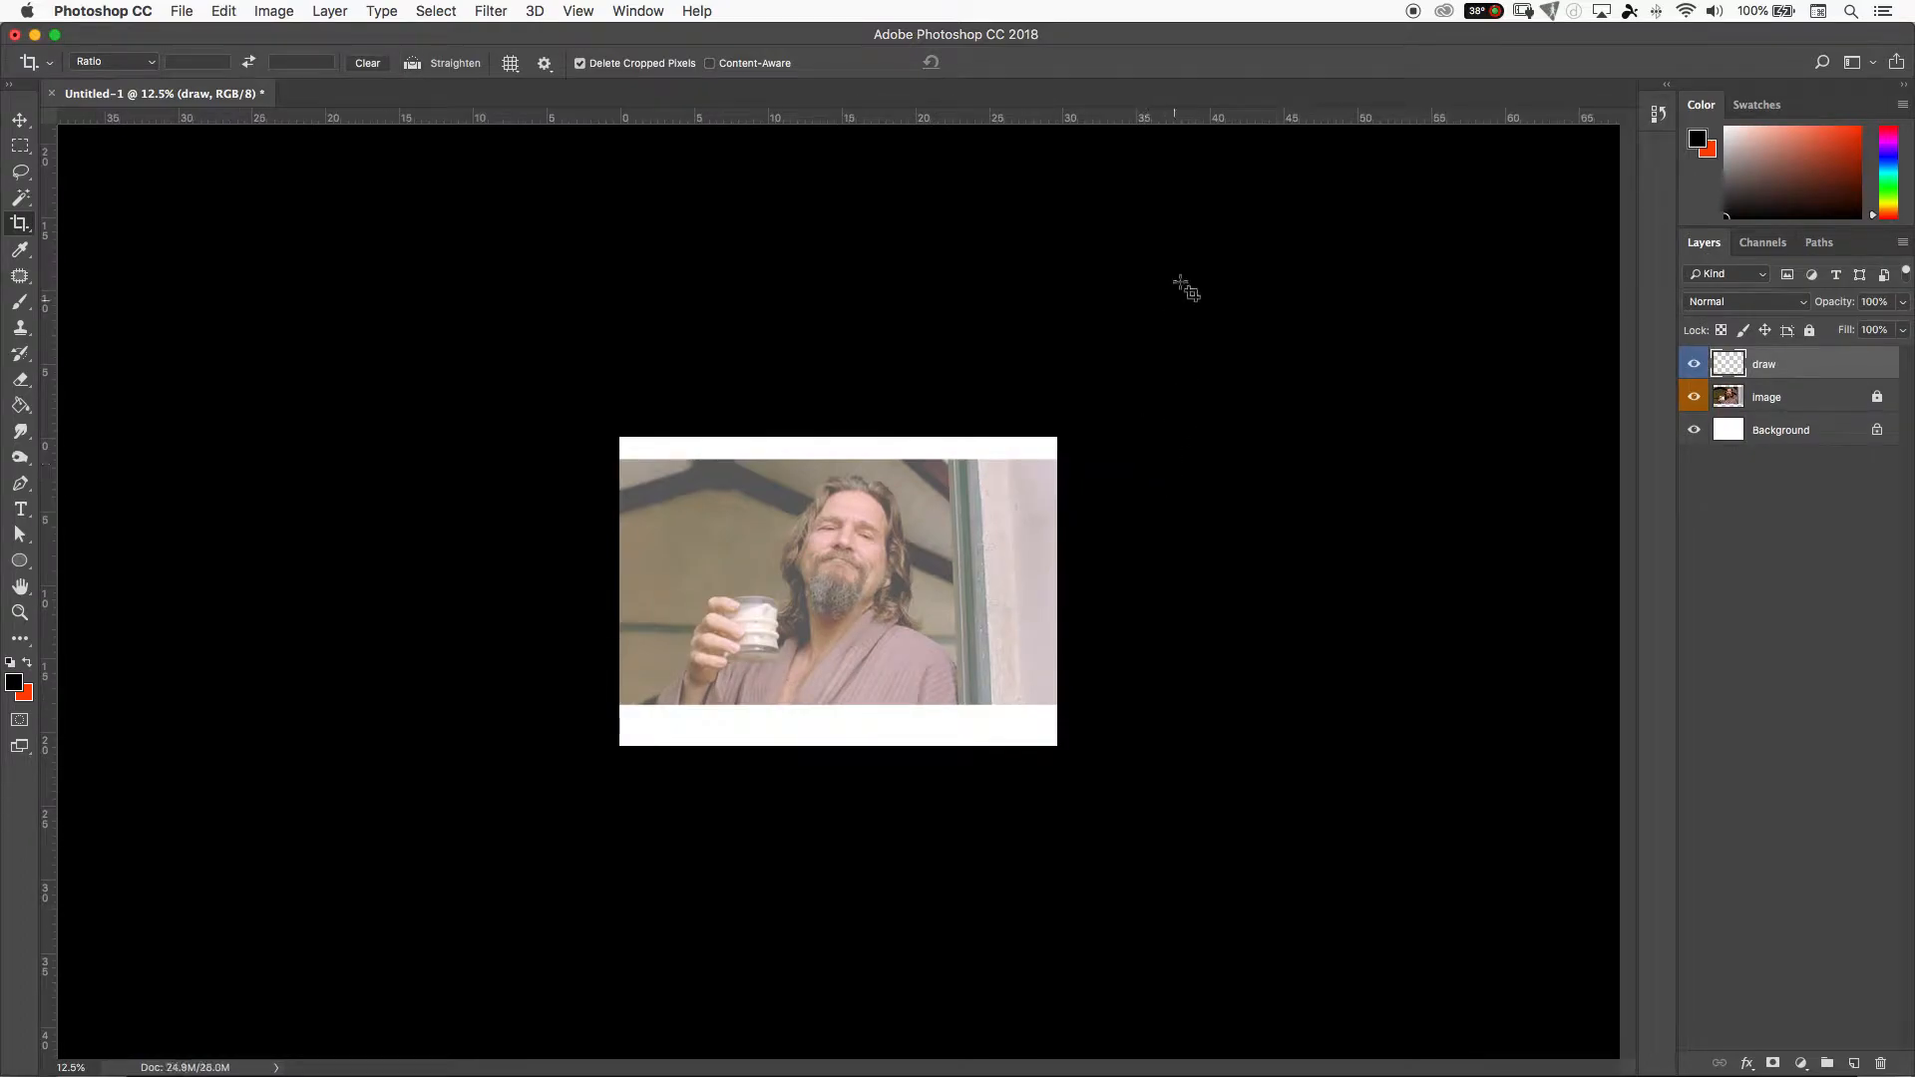
left_click(24, 228)
left_click_drag(838, 440, 838, 445)
key("super+plus")
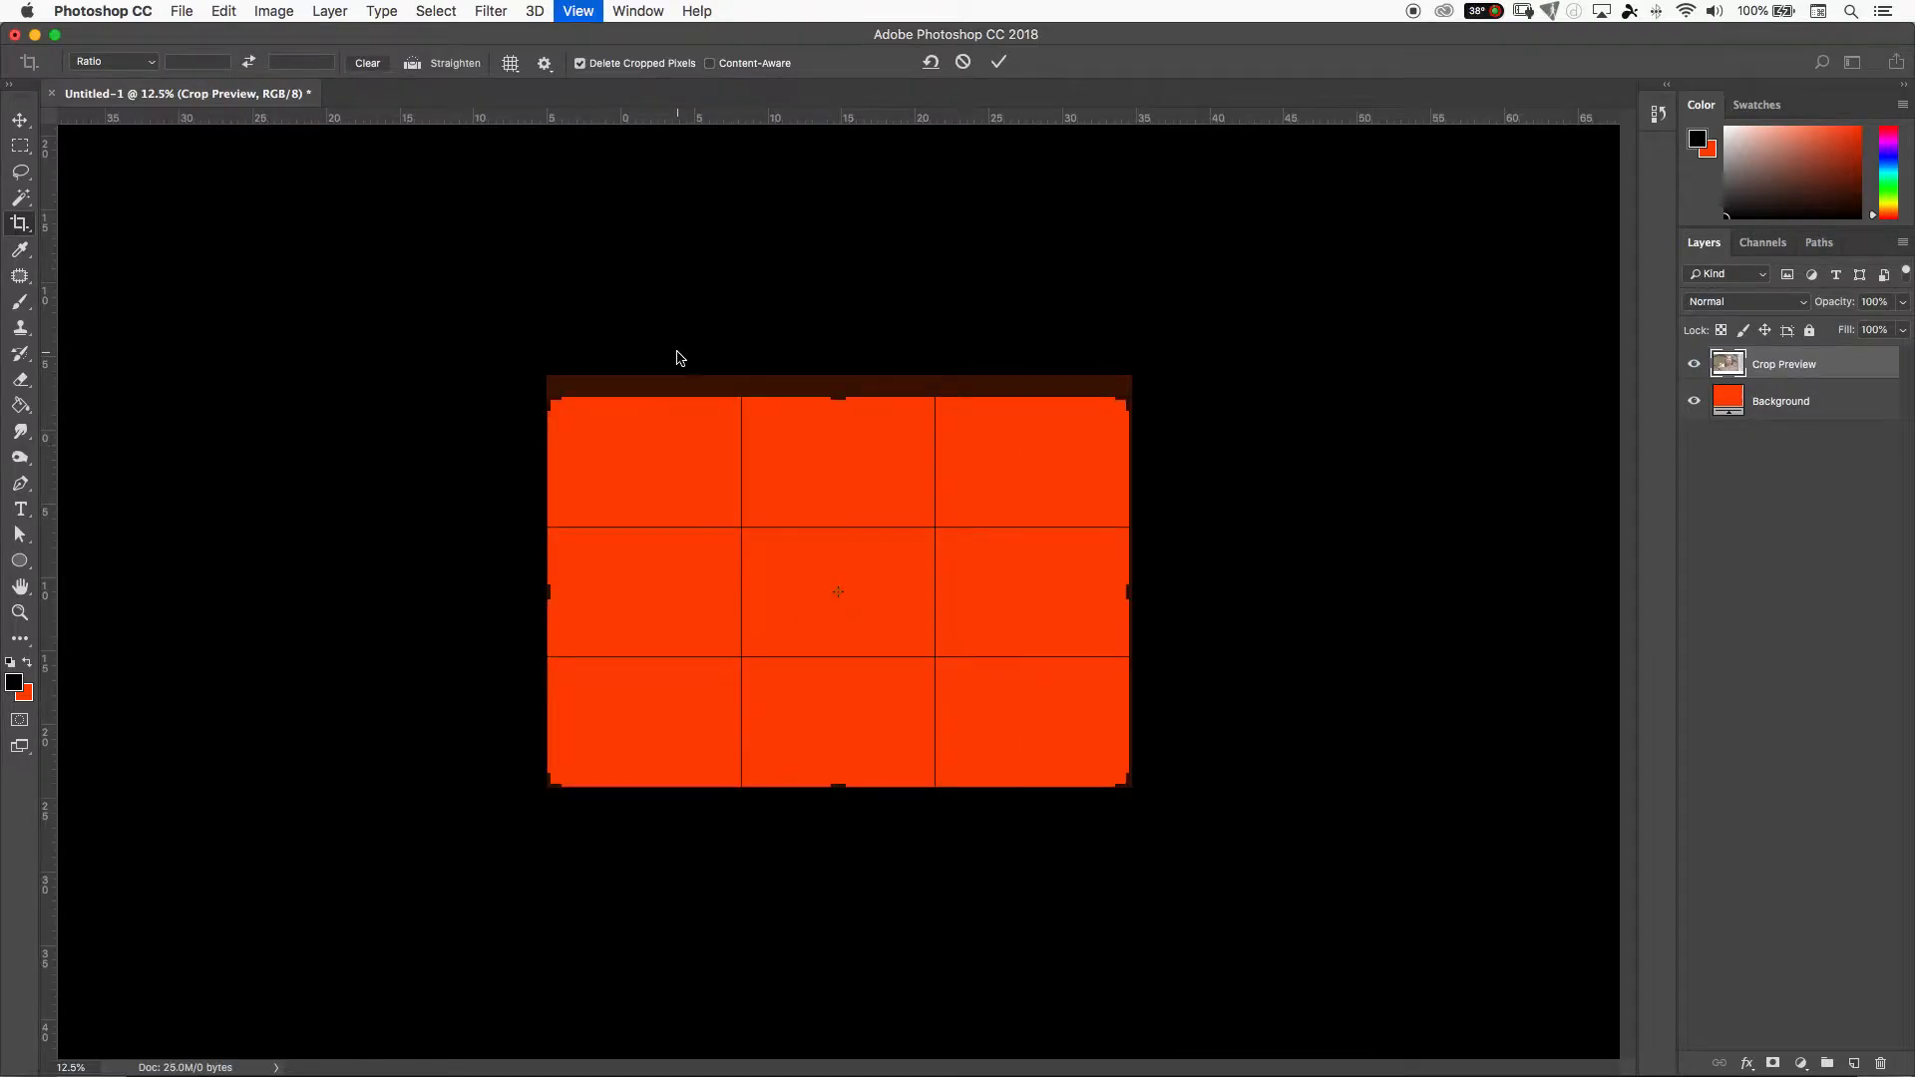
left_click_drag(838, 391, 832, 415)
left_click_drag(845, 789, 834, 764)
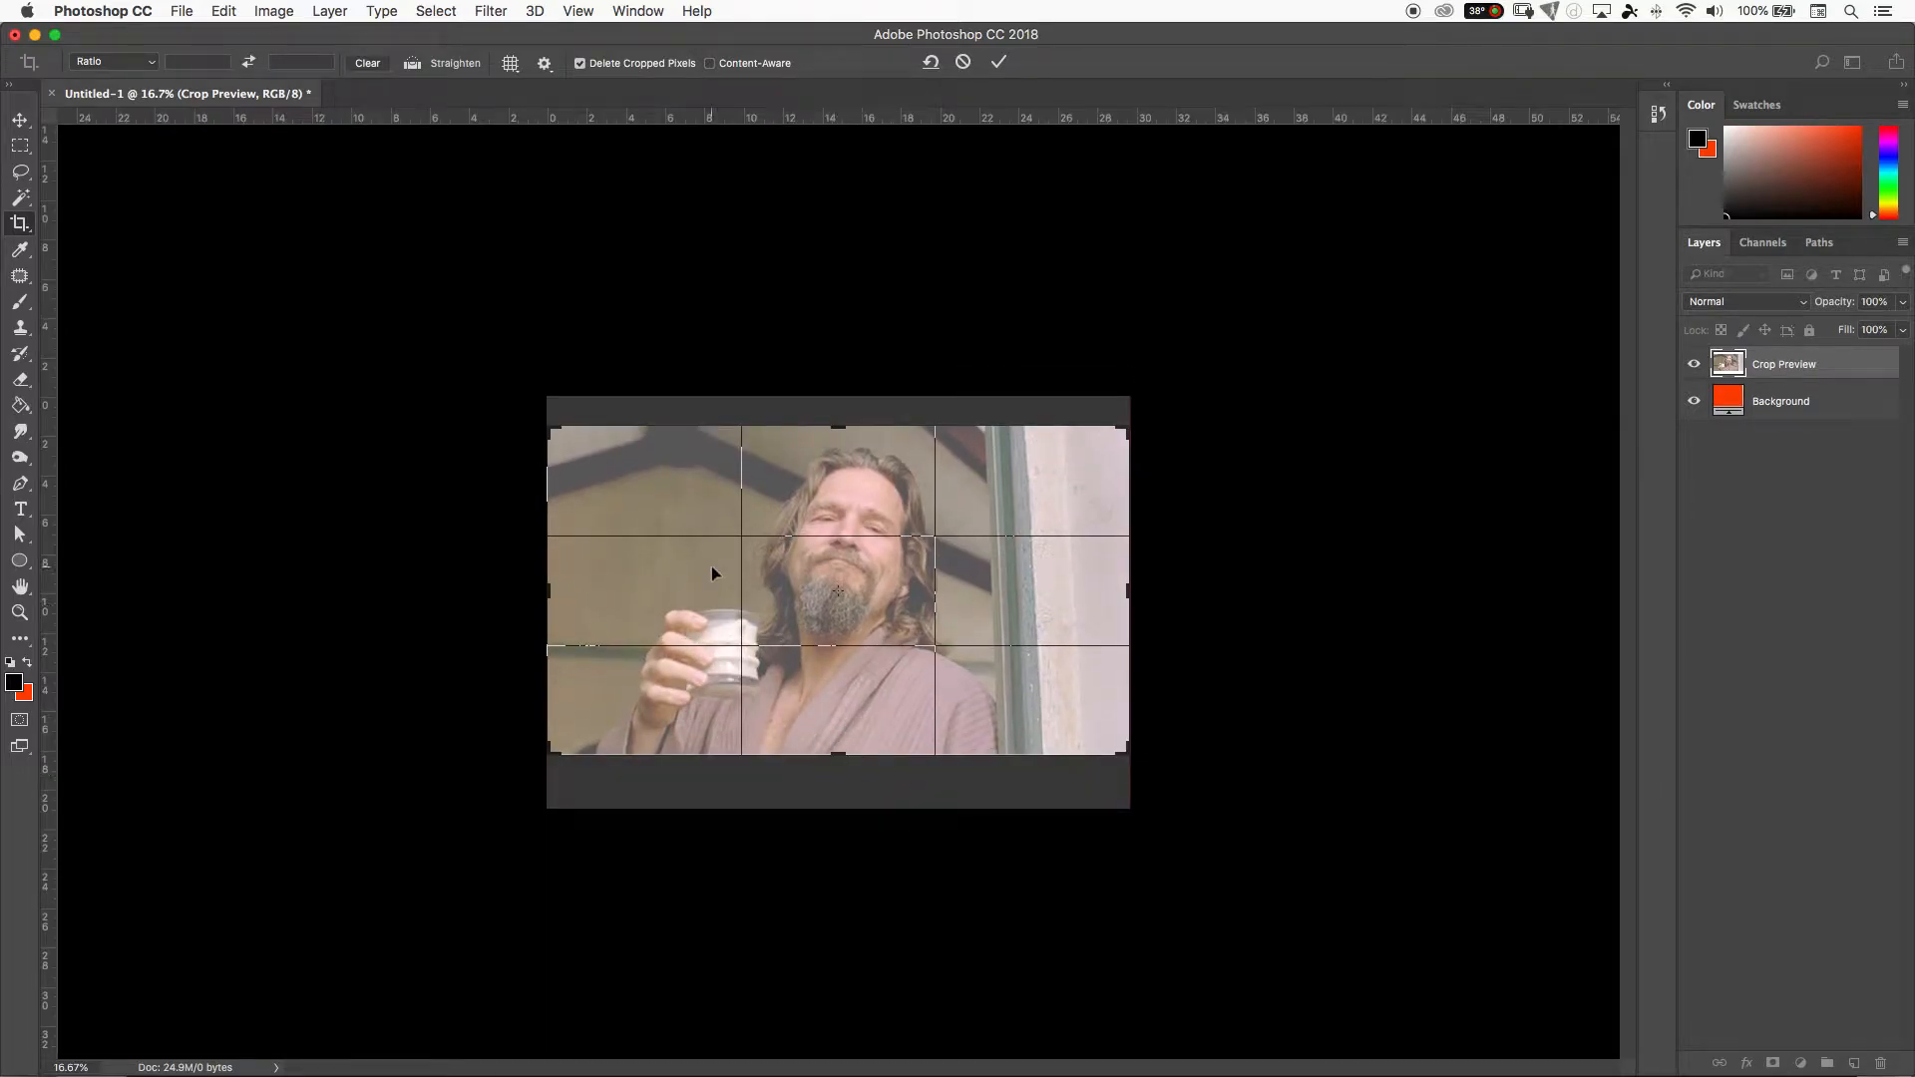
left_click(997, 63)
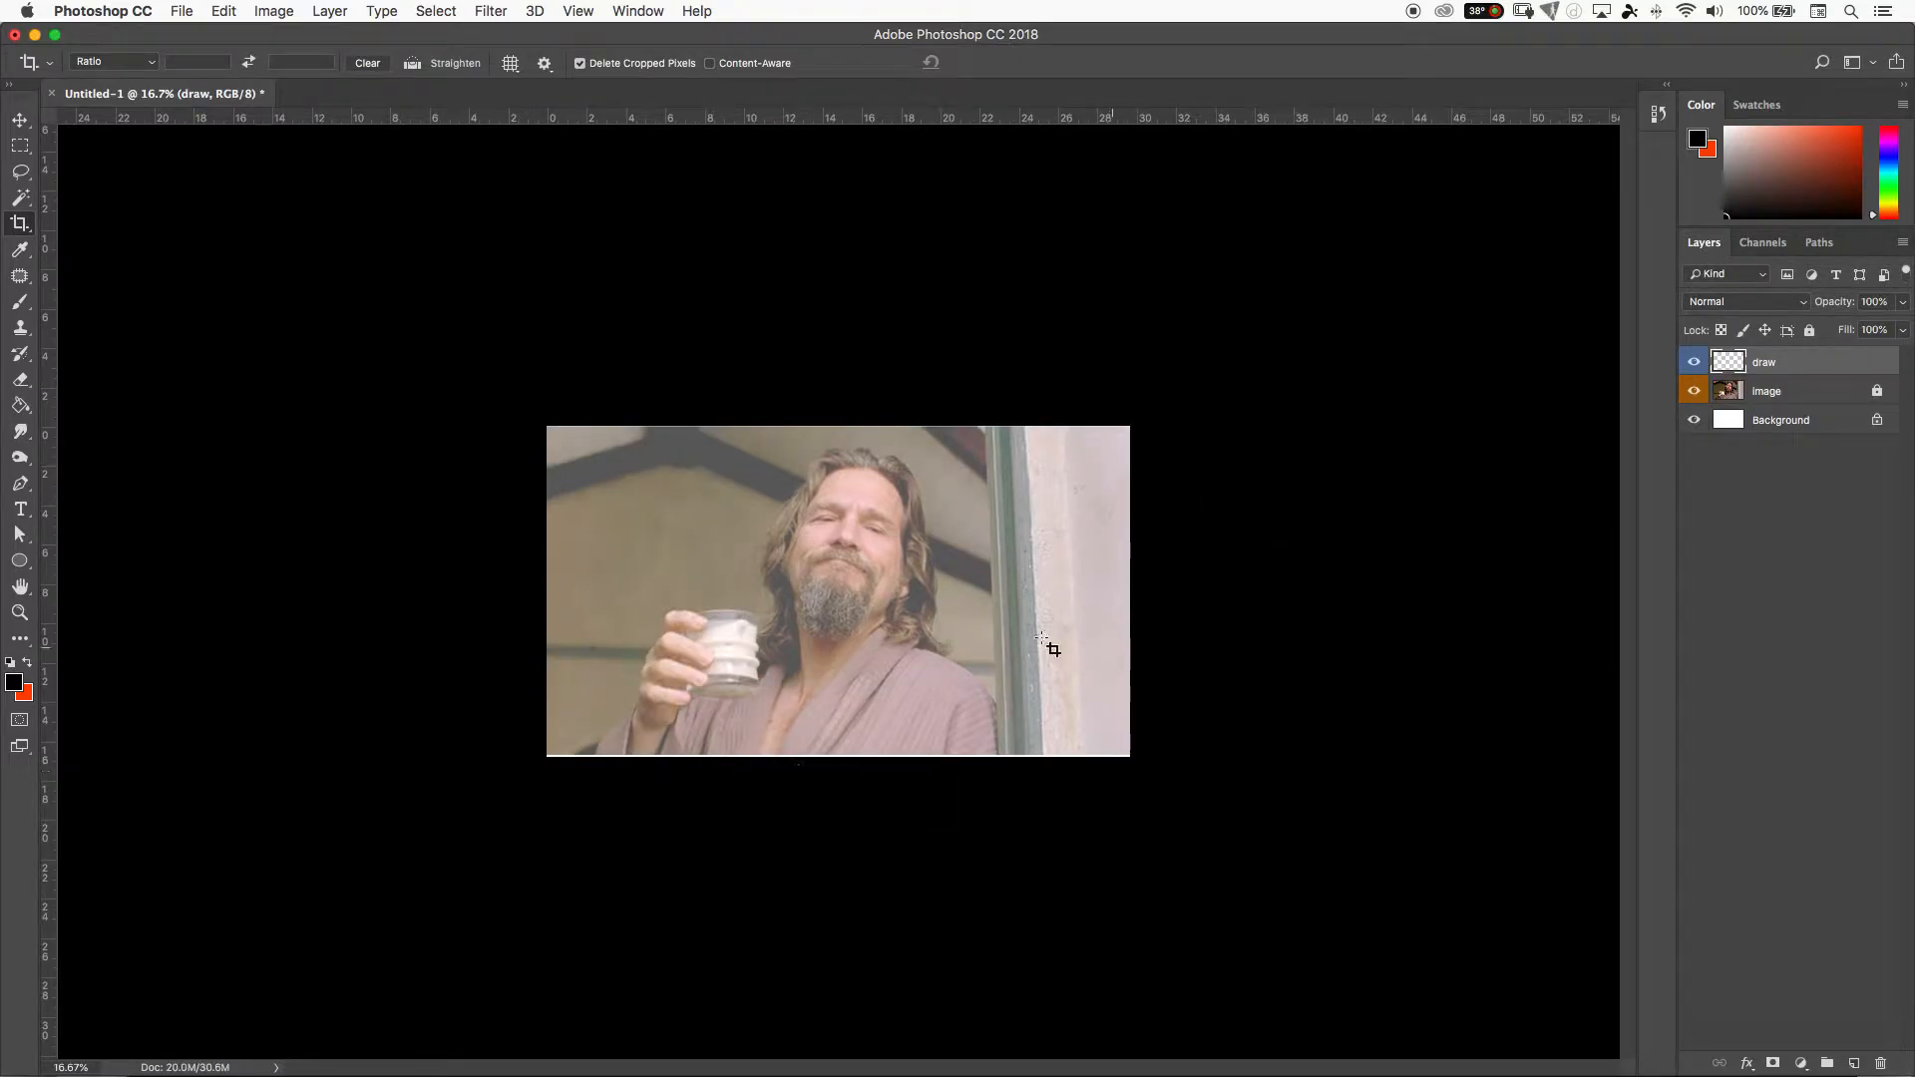
Step: Trim the thin white slivers remaining at the picture's upper and lower edges with a second crop, and apply it
left_click(836, 753)
left_click_drag(836, 753, 858, 454)
key("super+plus")
key("super+plus")
key("super+plus")
mouse_move(752, 513)
left_mouse_down()
mouse_move(756, 529)
mouse_move(752, 512)
left_mouse_up()
key("super+r")
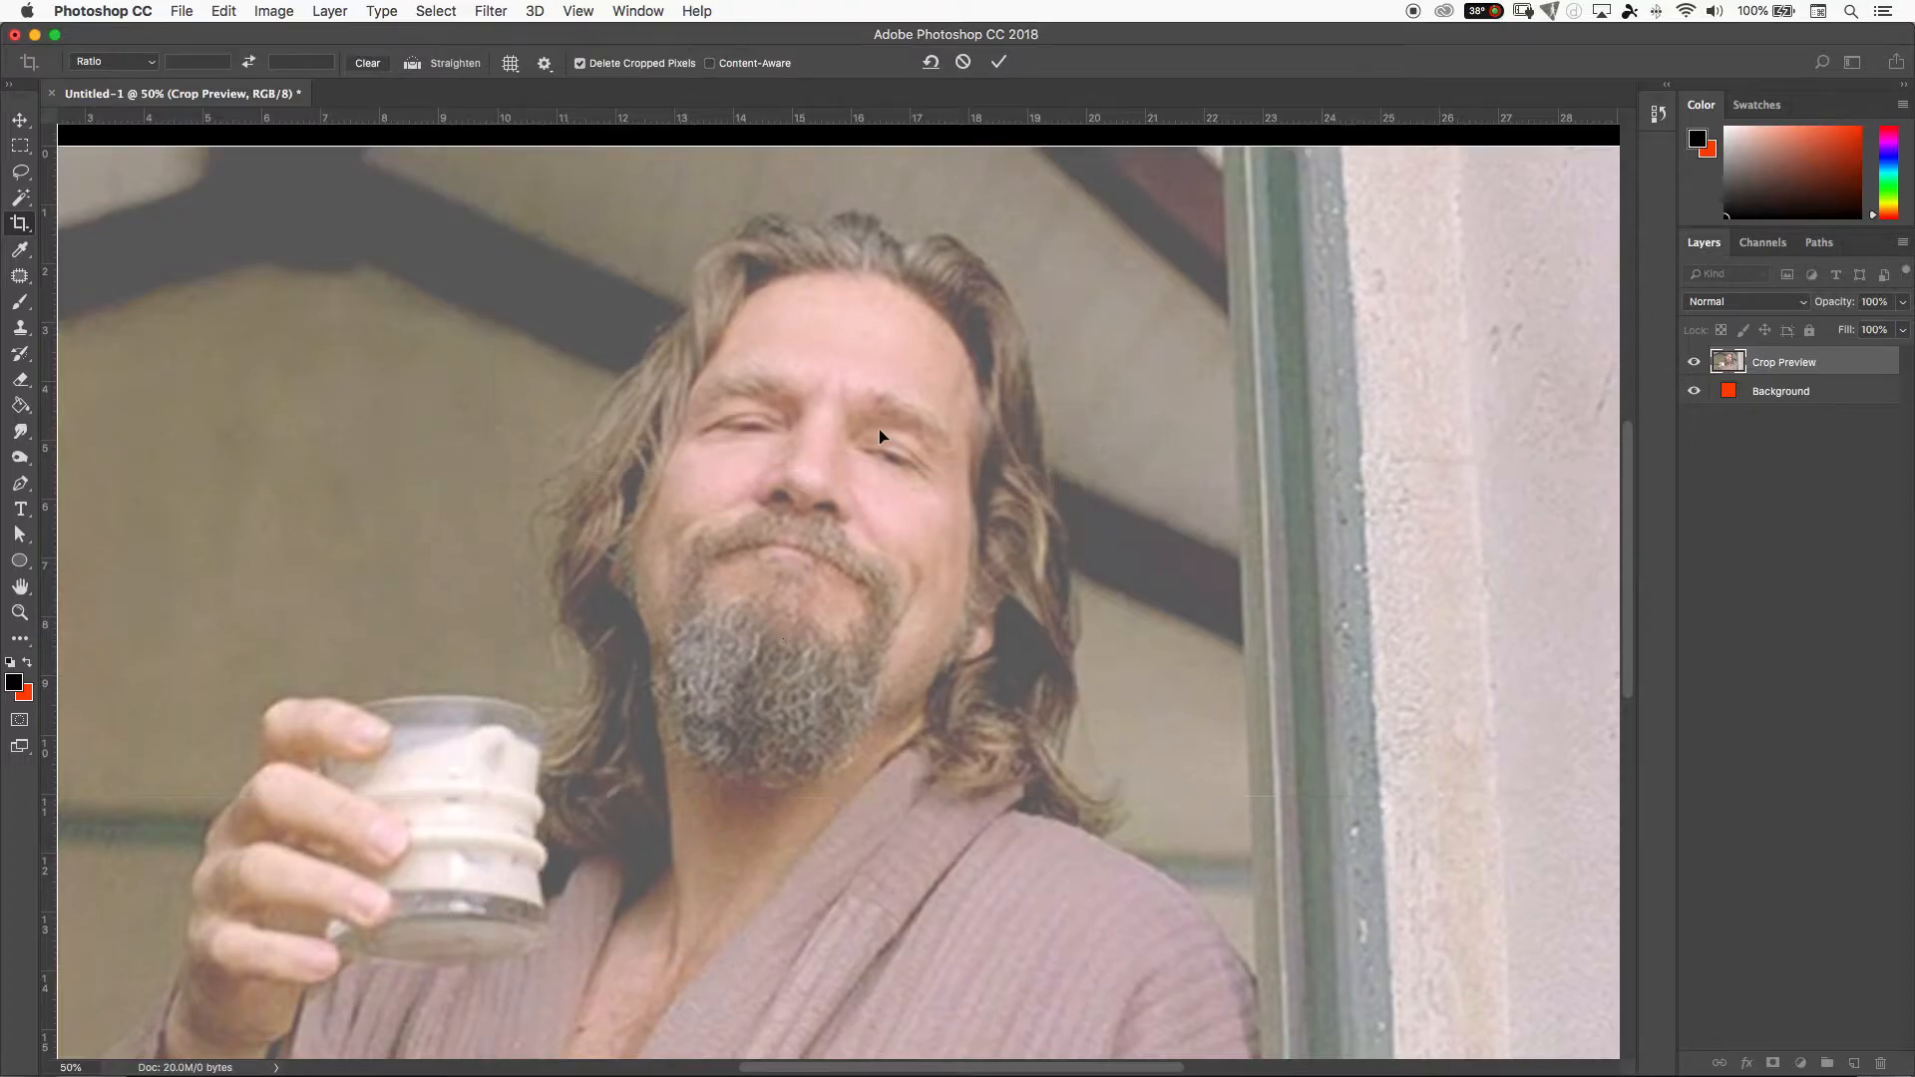
key("Return")
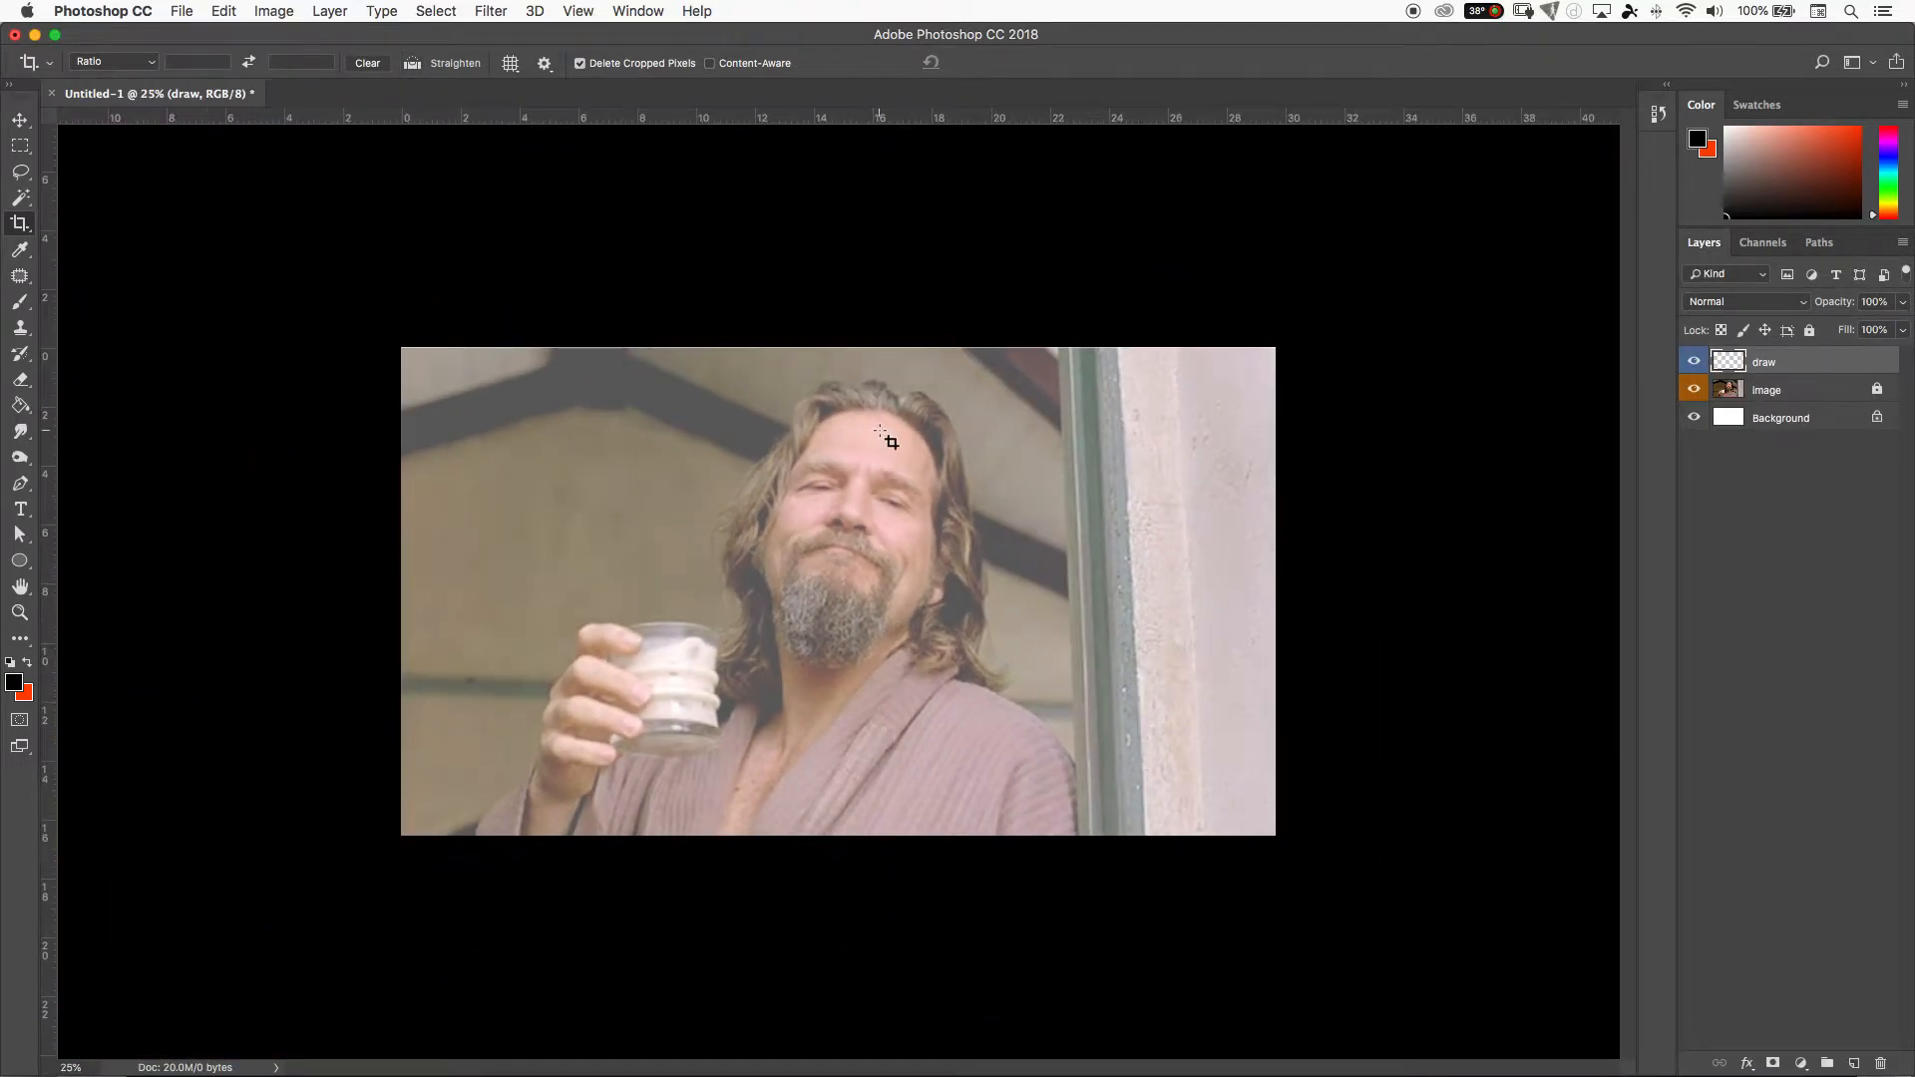
Step: Select the draw layer and trace the hairline beside the forehead on the glass-hand side in black with the Brush Tool
left_click(1826, 397)
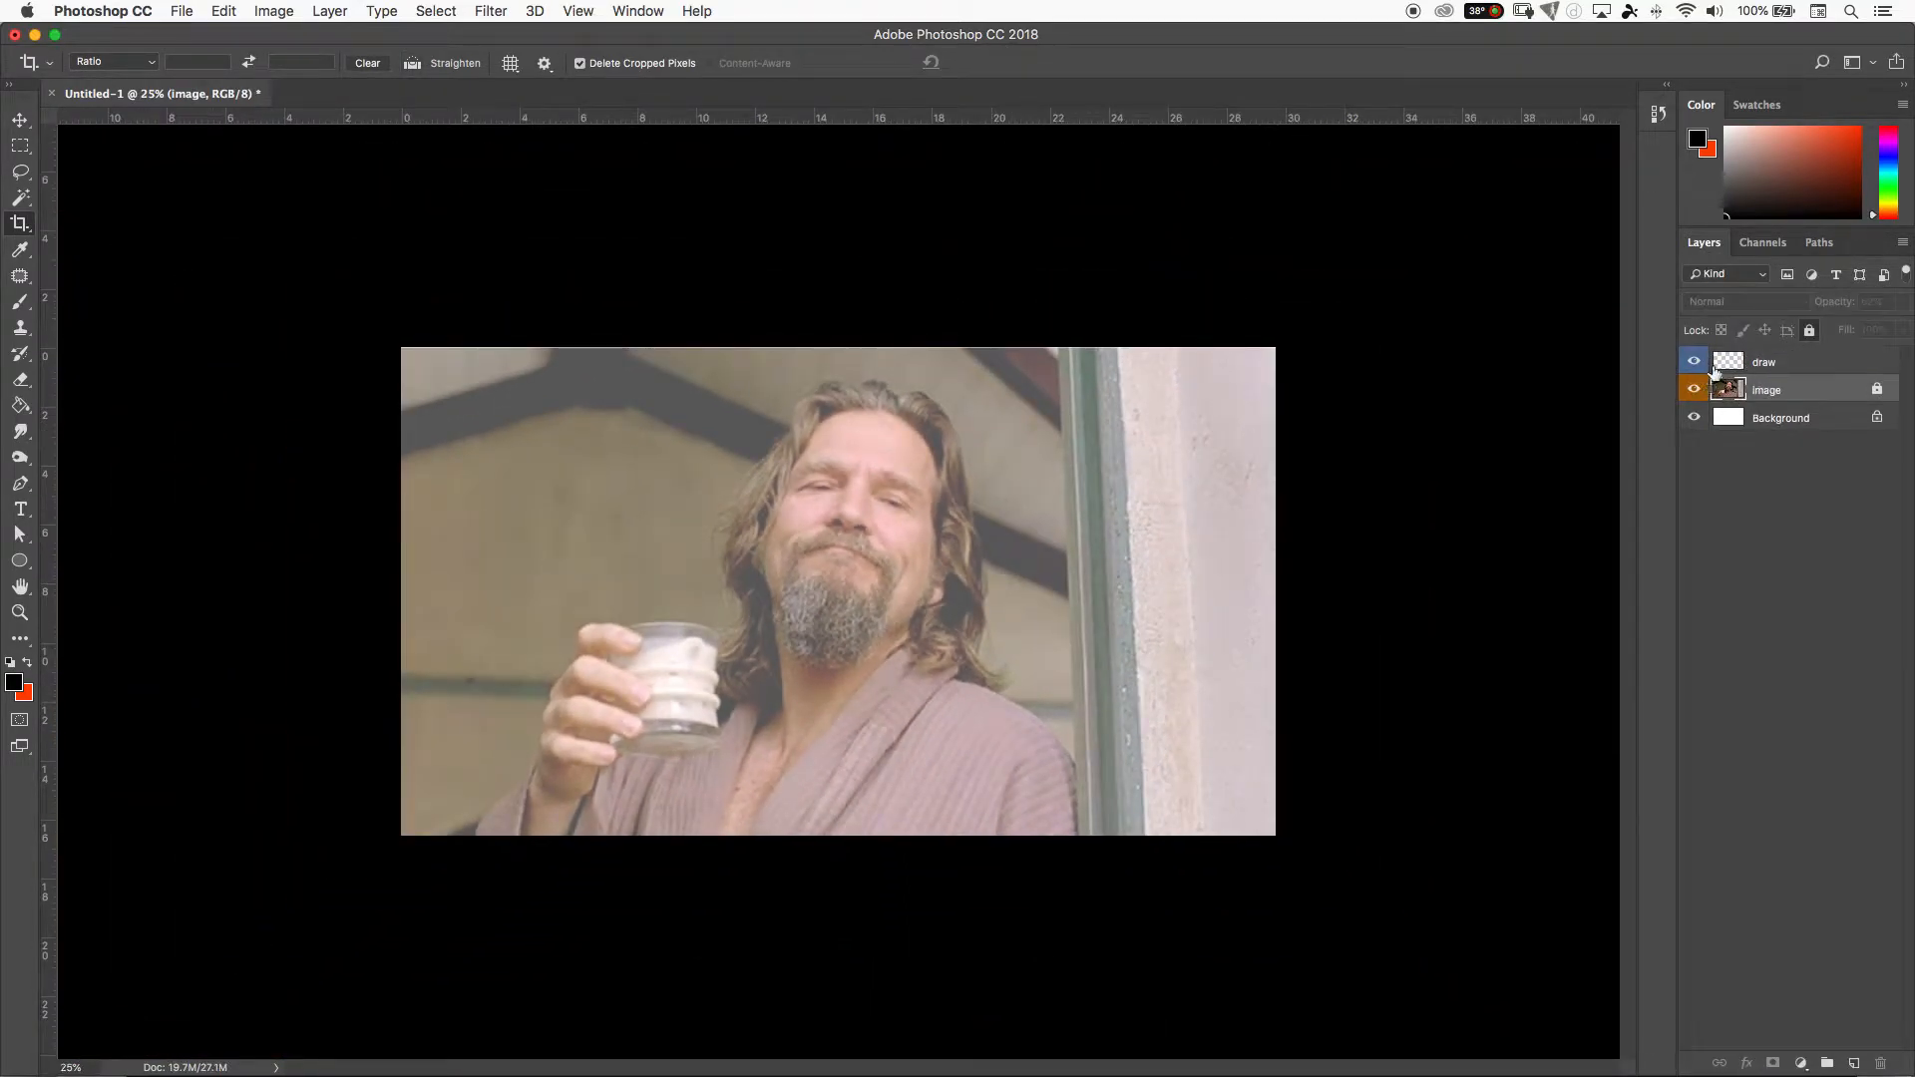
left_click(1734, 362)
left_click(1694, 362)
left_click(1693, 362)
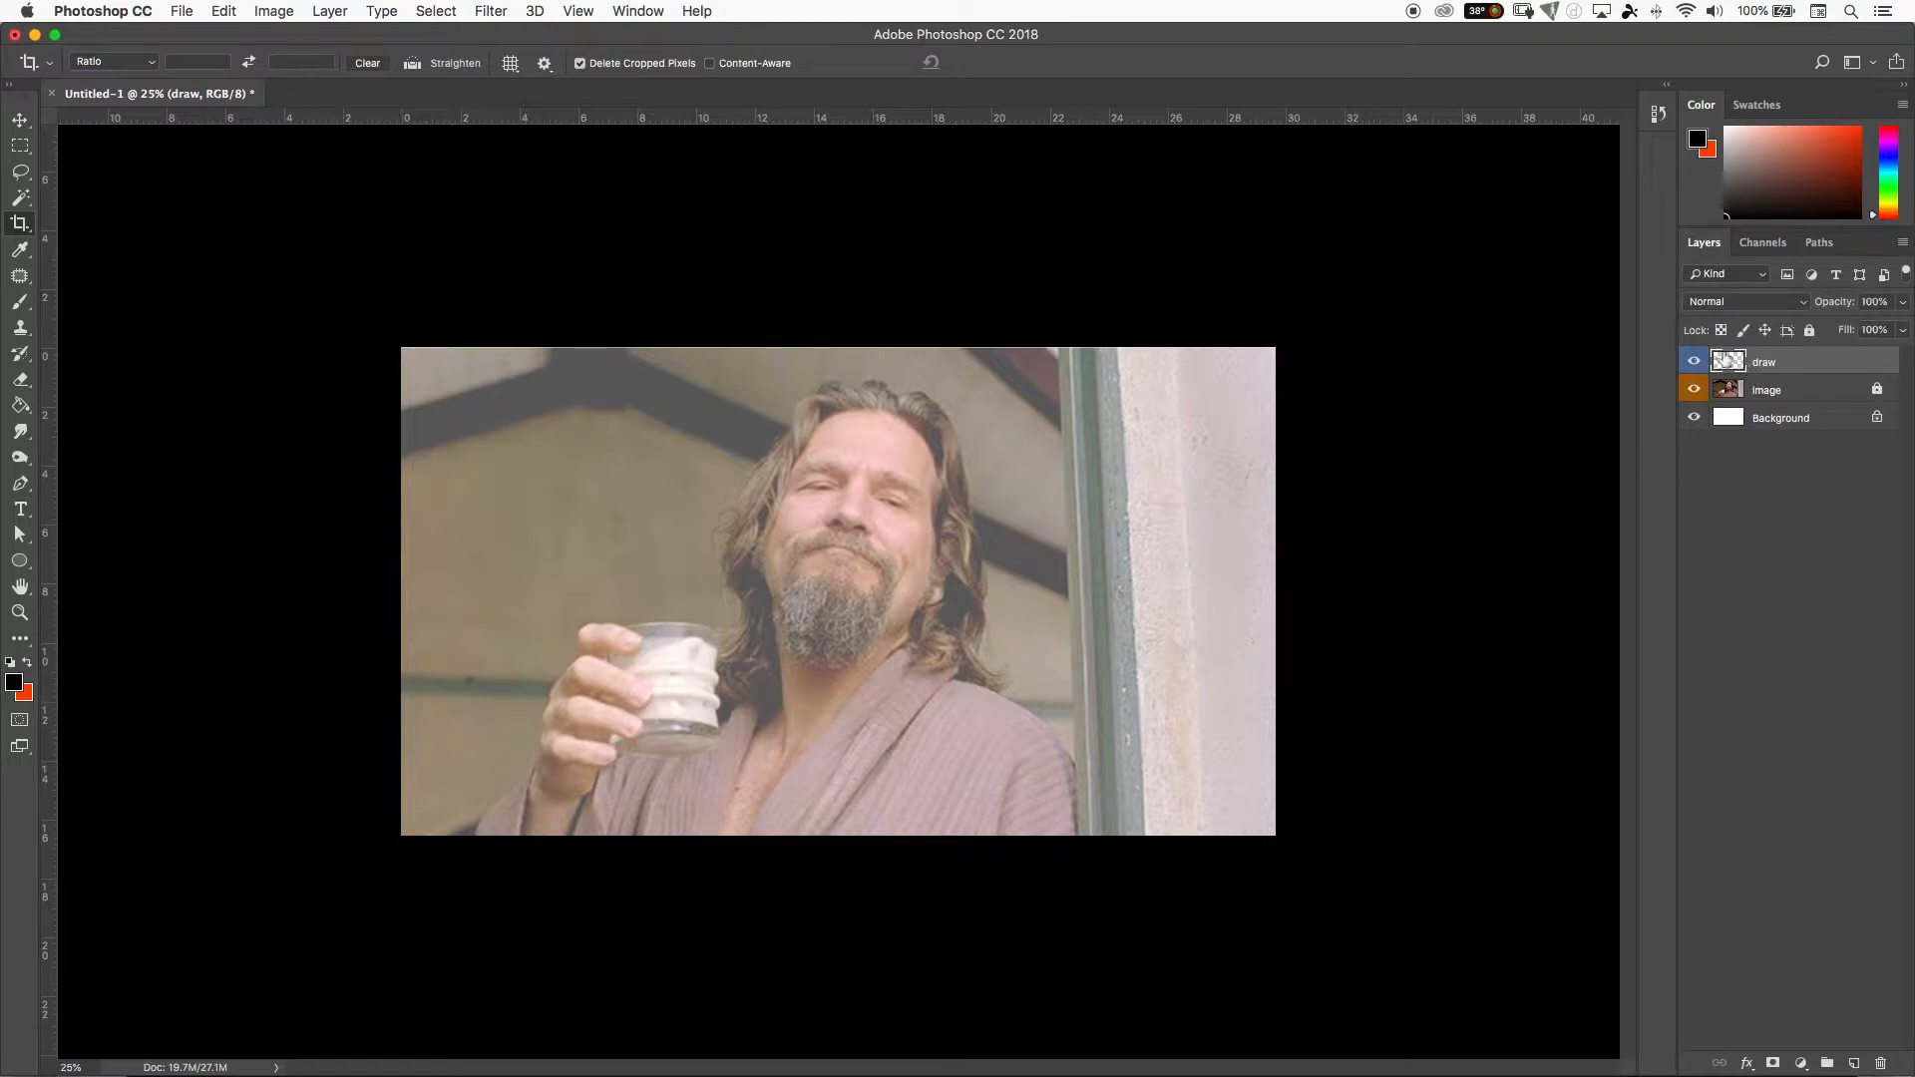
key("b")
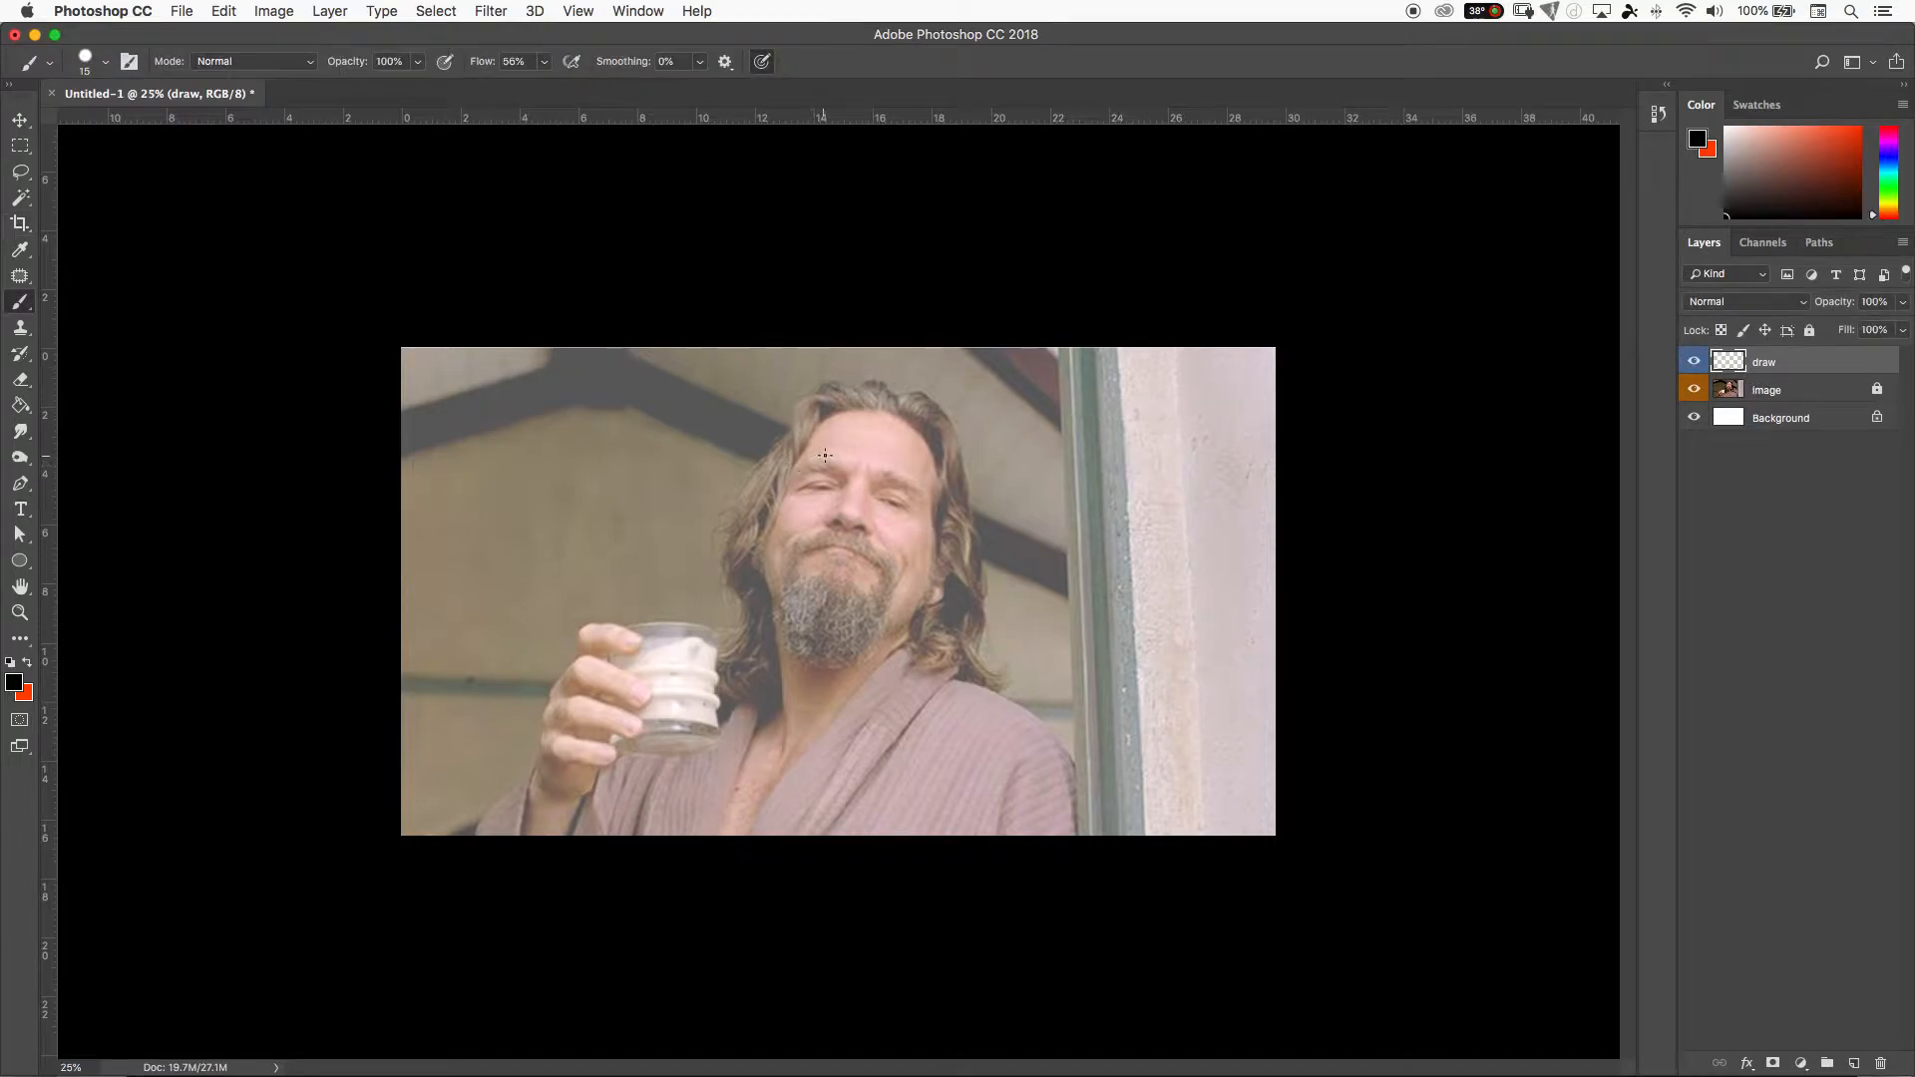
left_click_drag(818, 402, 777, 511)
Step: Trace the hair edge, the ear and the nearby closed eyelid on the window-frame side of the face with thin black strokes
key("super+plus")
key("super+plus")
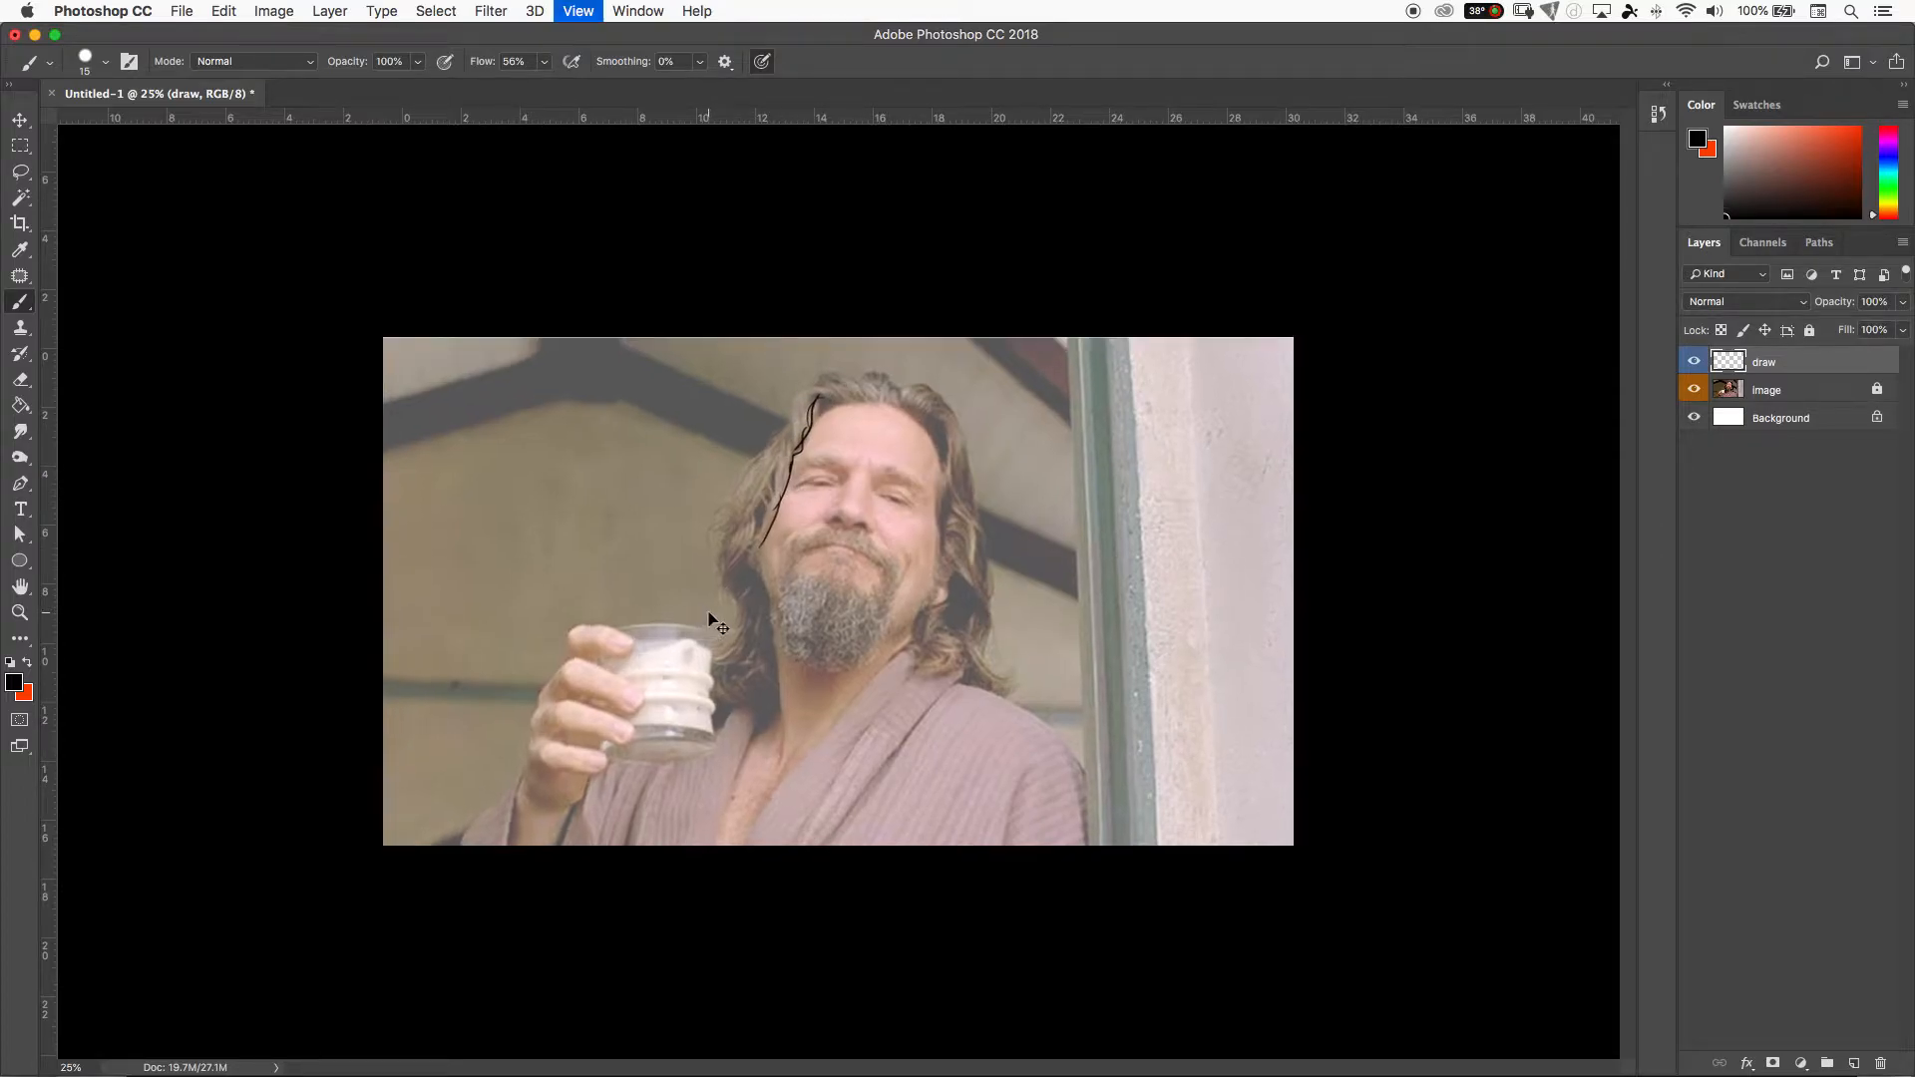
left_click_drag(1188, 635, 990, 620)
key("super+r")
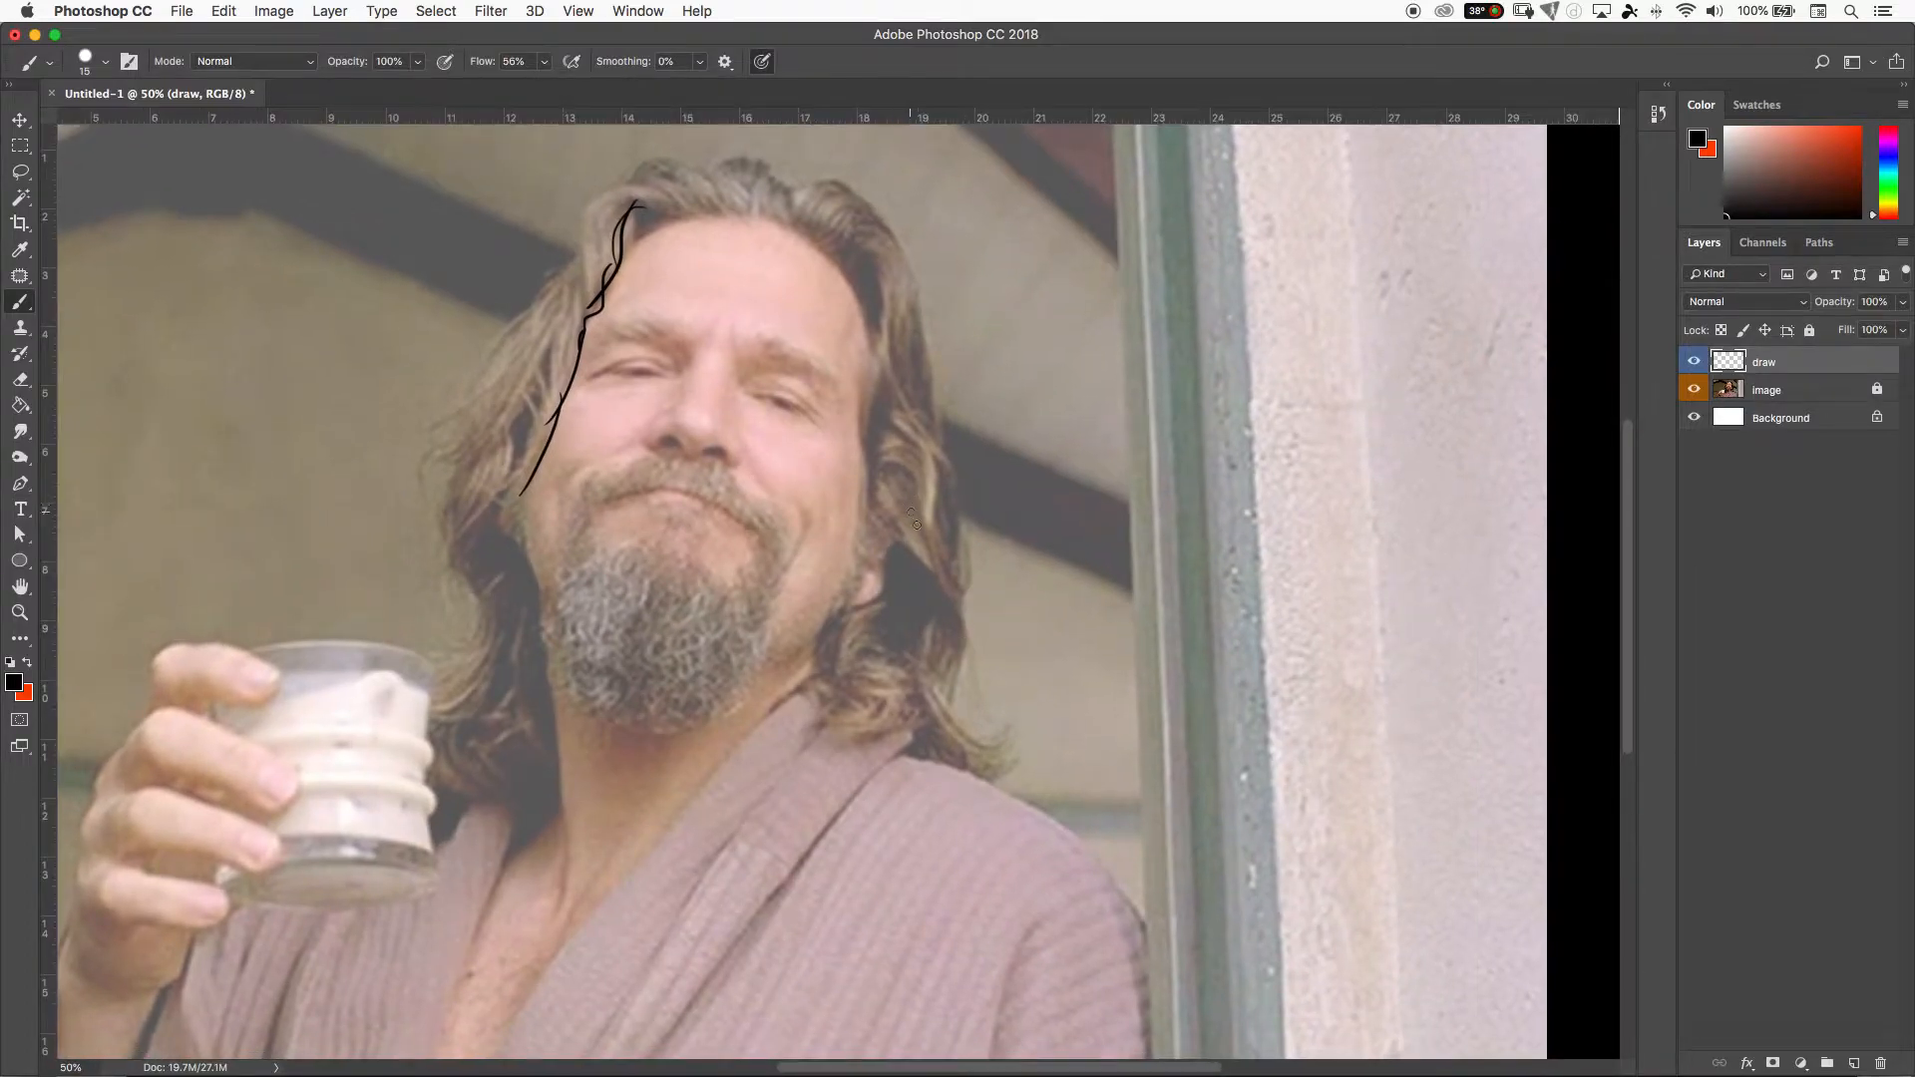
left_click_drag(869, 501, 956, 639)
left_click_drag(891, 537, 863, 623)
mouse_move(748, 395)
left_mouse_down()
mouse_move(782, 390)
mouse_move(811, 420)
left_mouse_up()
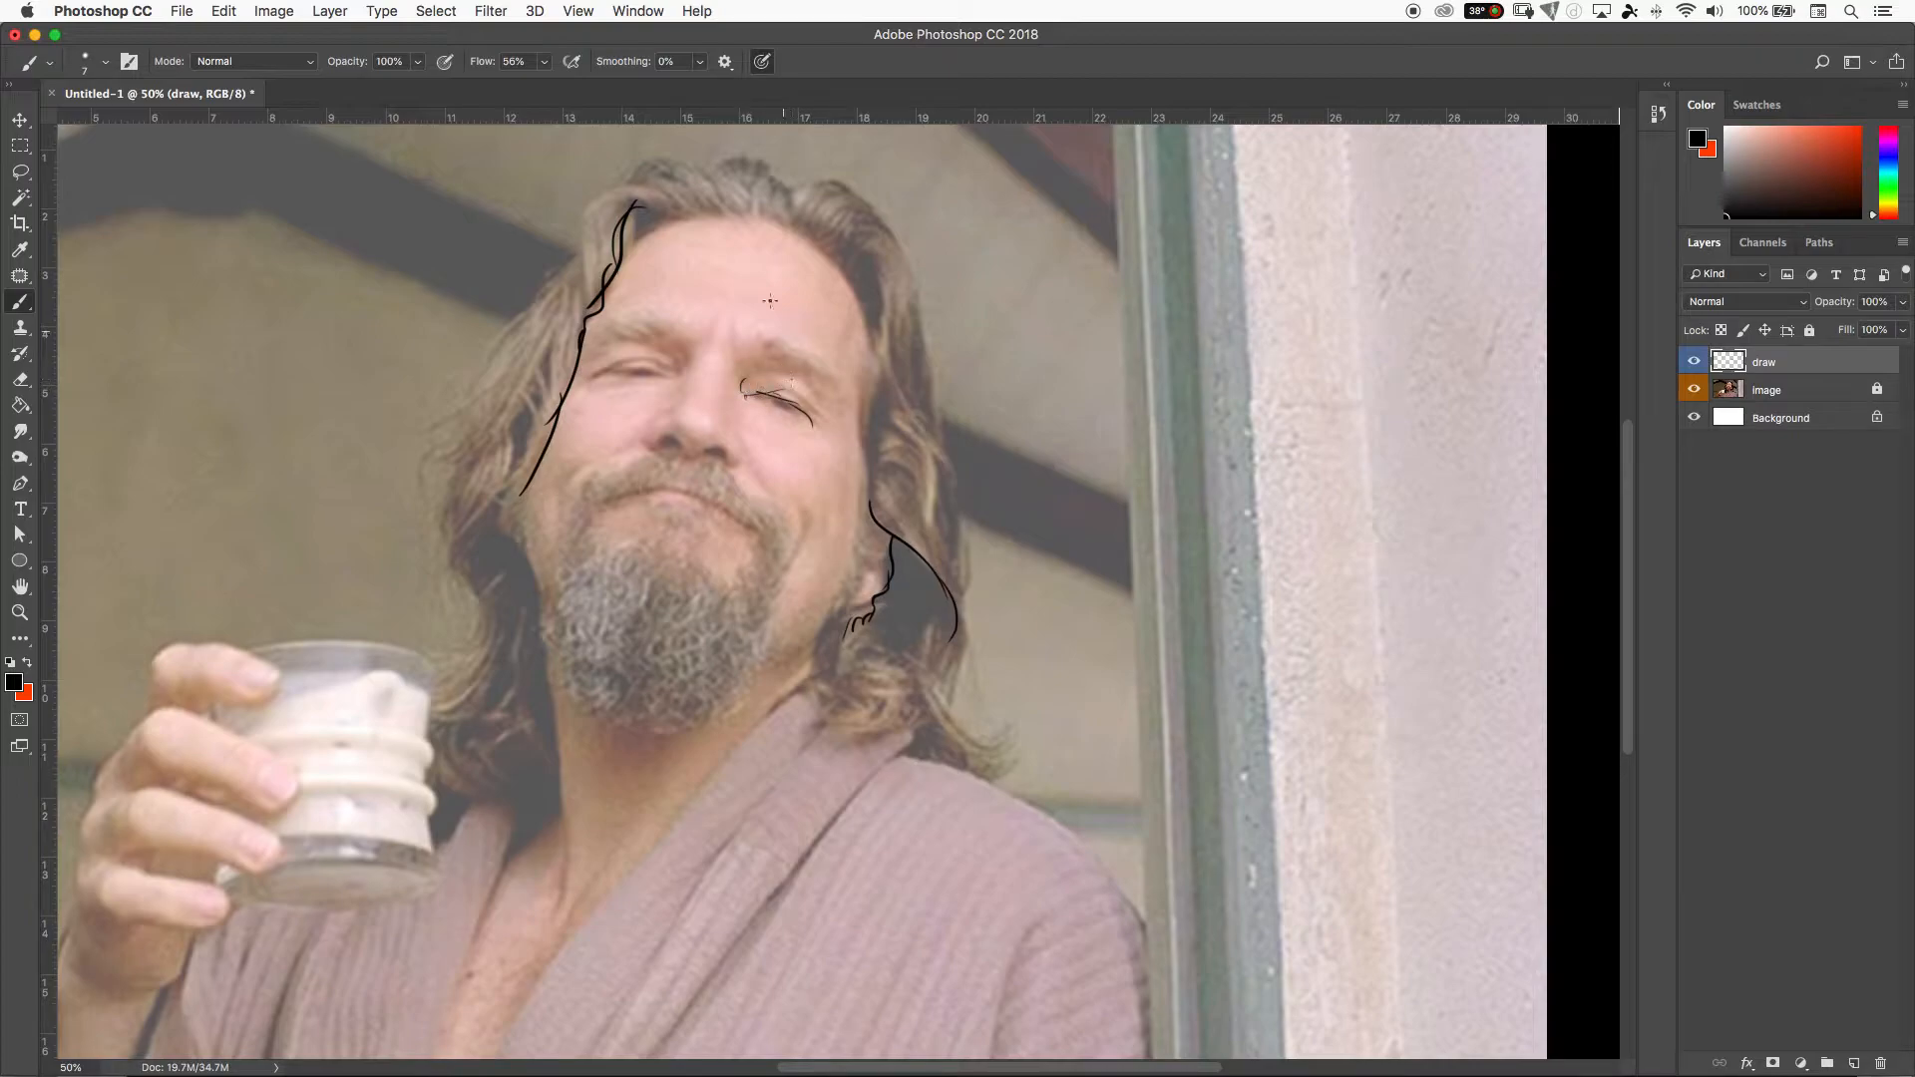
Step: Draw a closed black shape with straight and curved sides on the wall beside the head, using the Pen Tool in Shape mode
mouse_move(906, 634)
left_mouse_down()
mouse_move(810, 571)
mouse_move(706, 559)
mouse_move(758, 562)
left_mouse_up()
key("super+r")
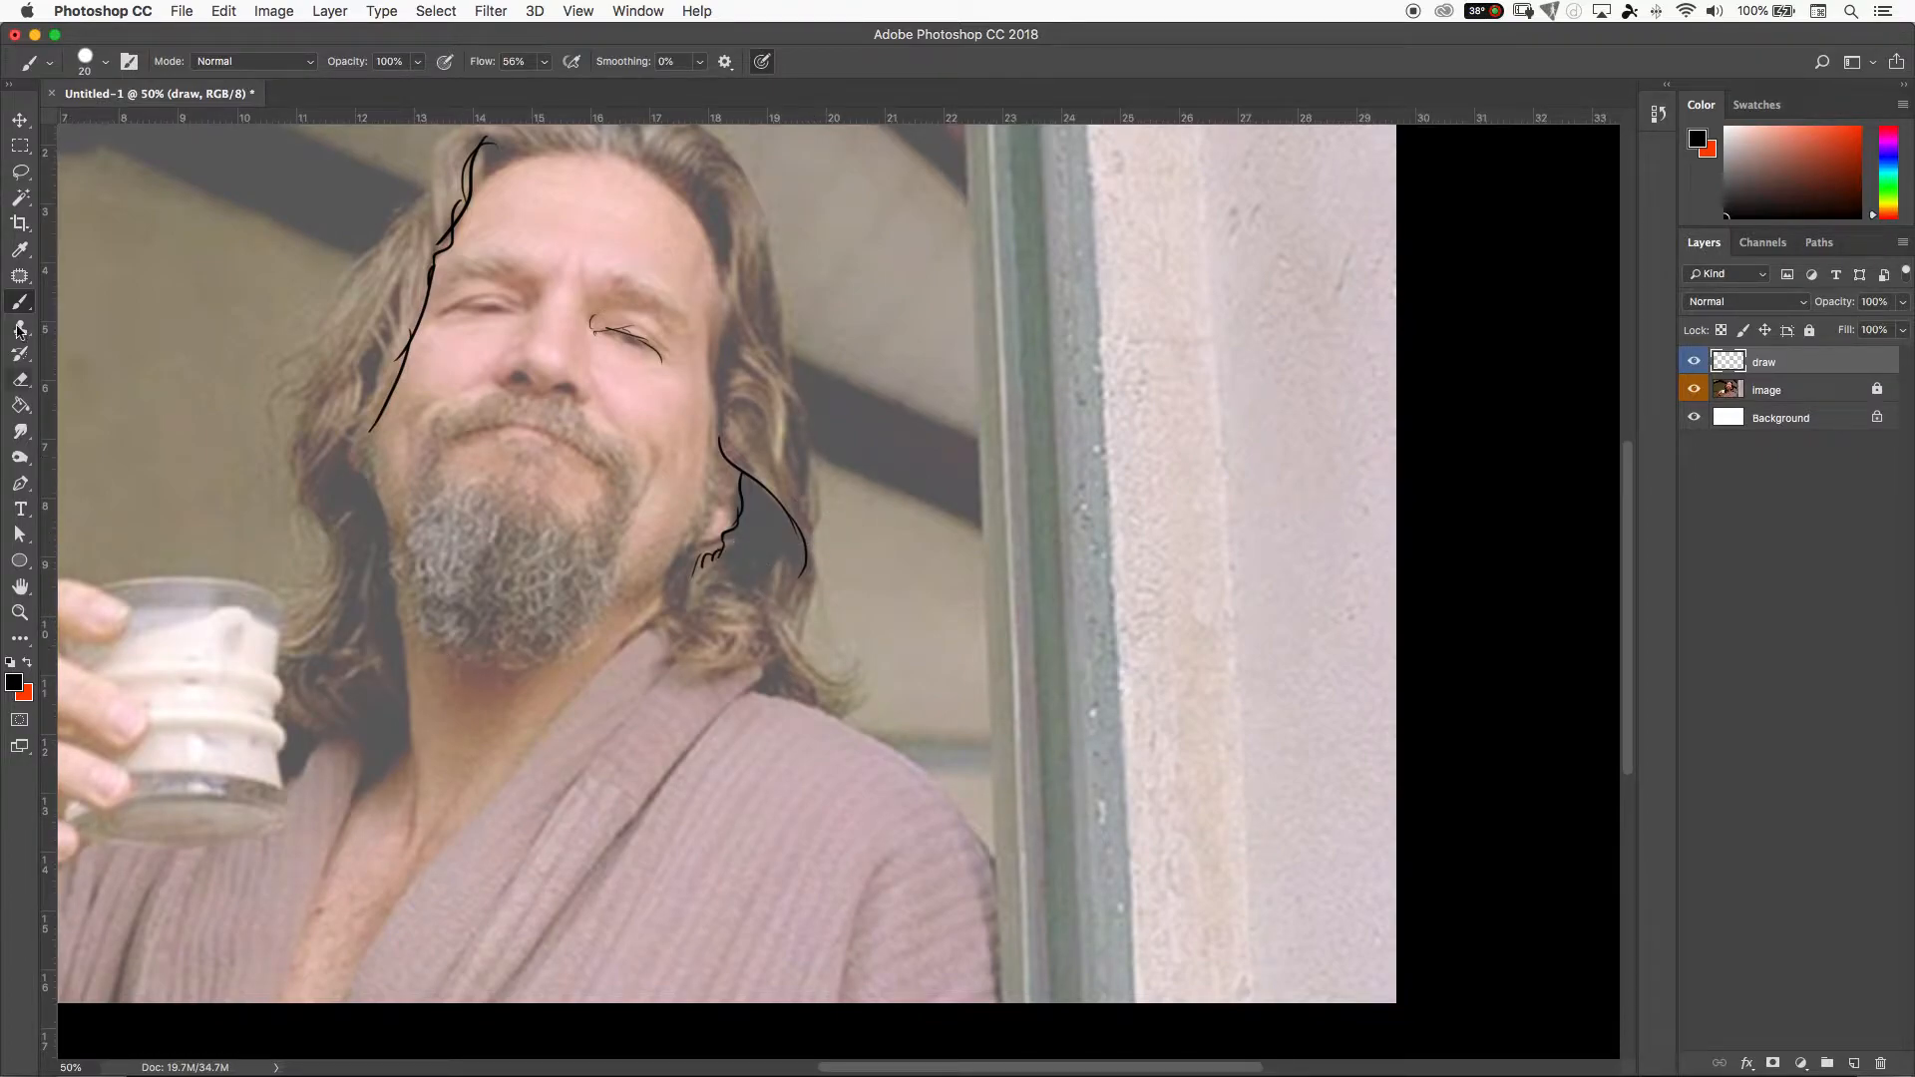
left_click(20, 485)
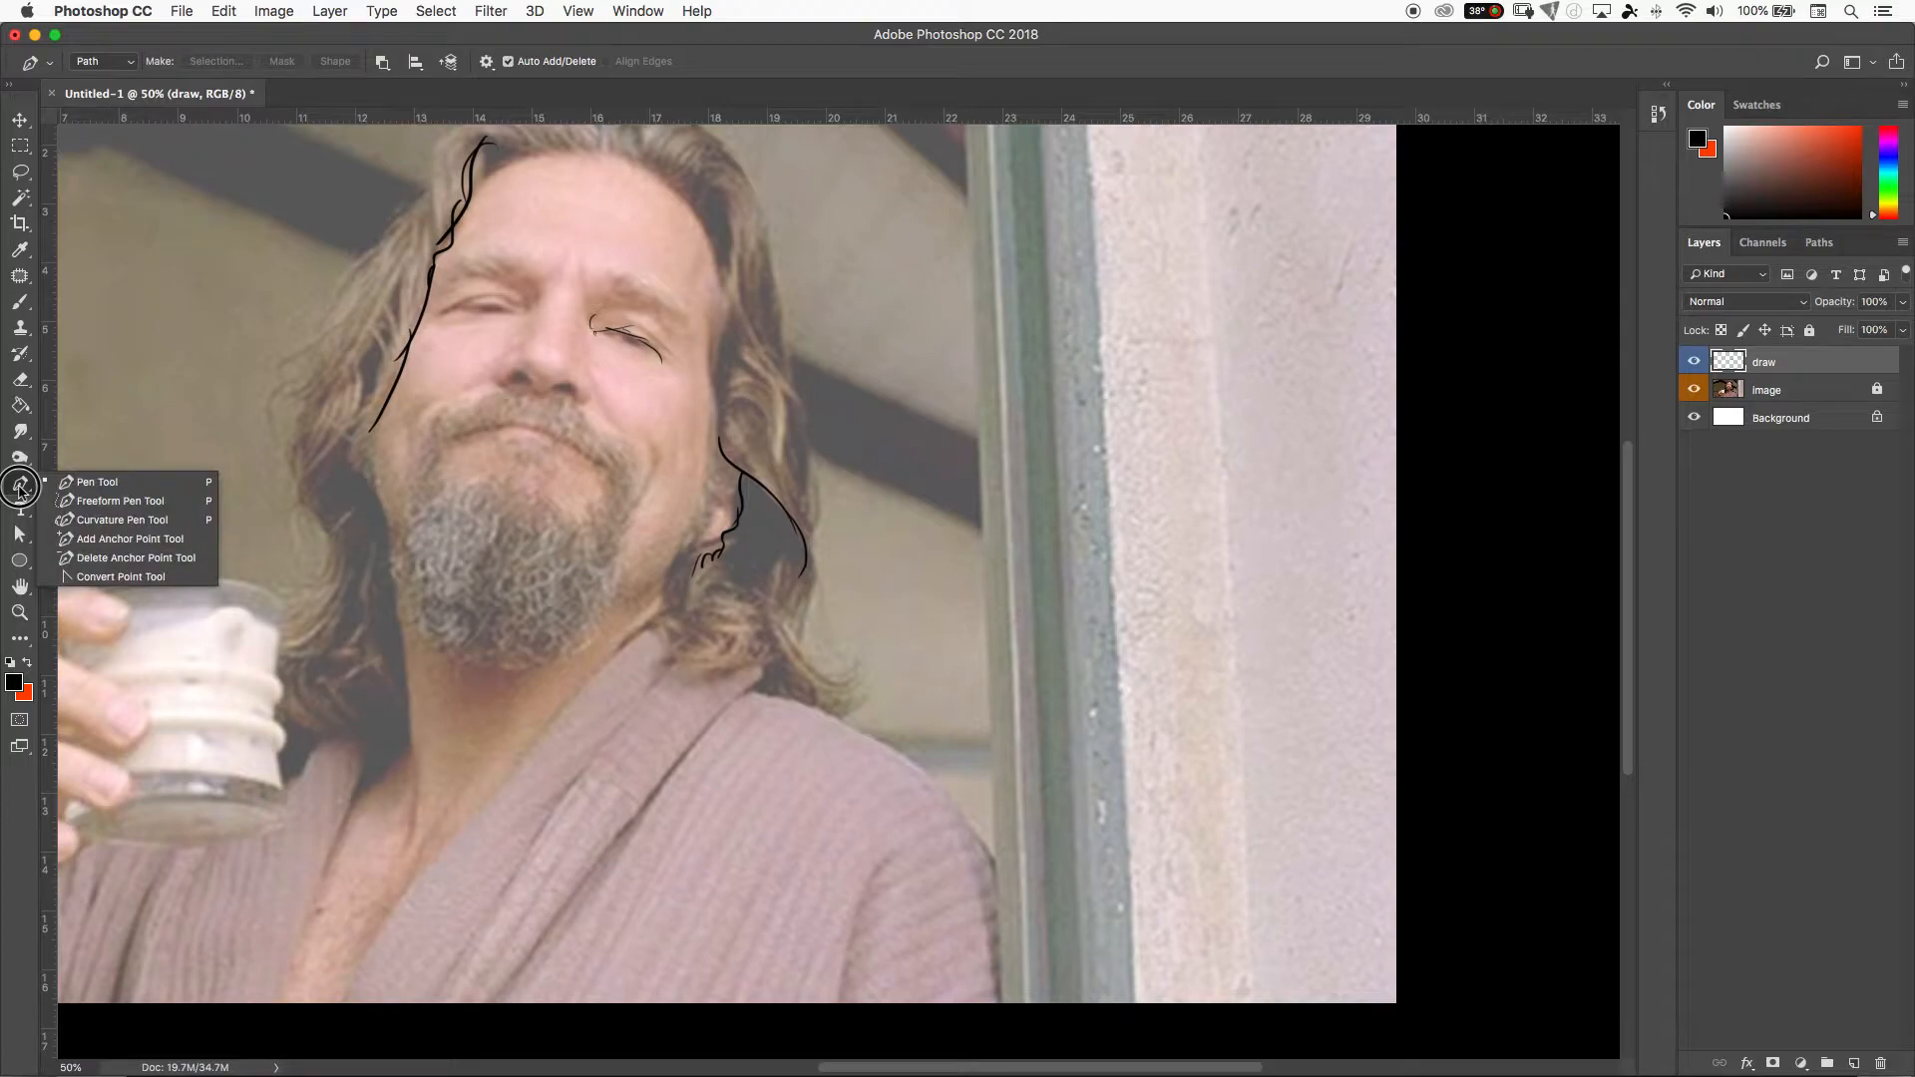
left_click(110, 484)
left_click(96, 64)
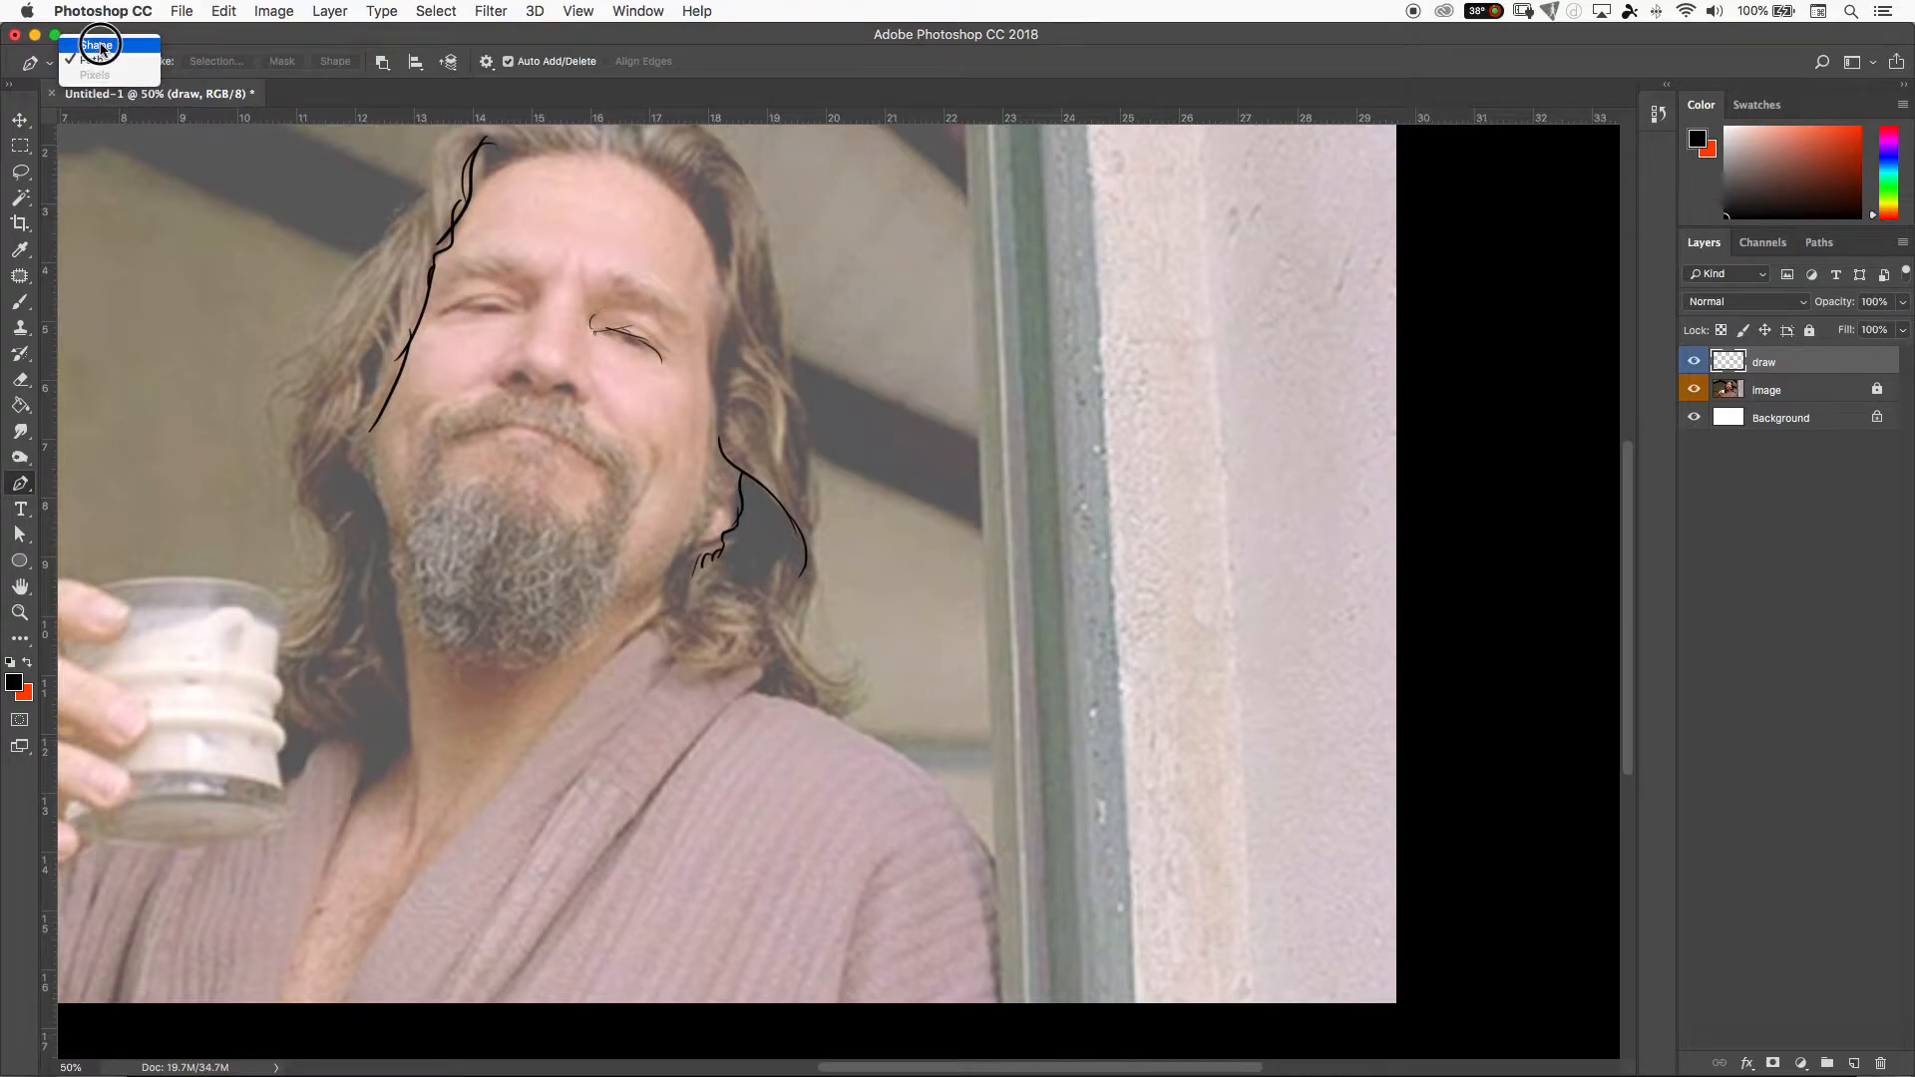
left_click(97, 45)
left_click(174, 296)
left_click(194, 511)
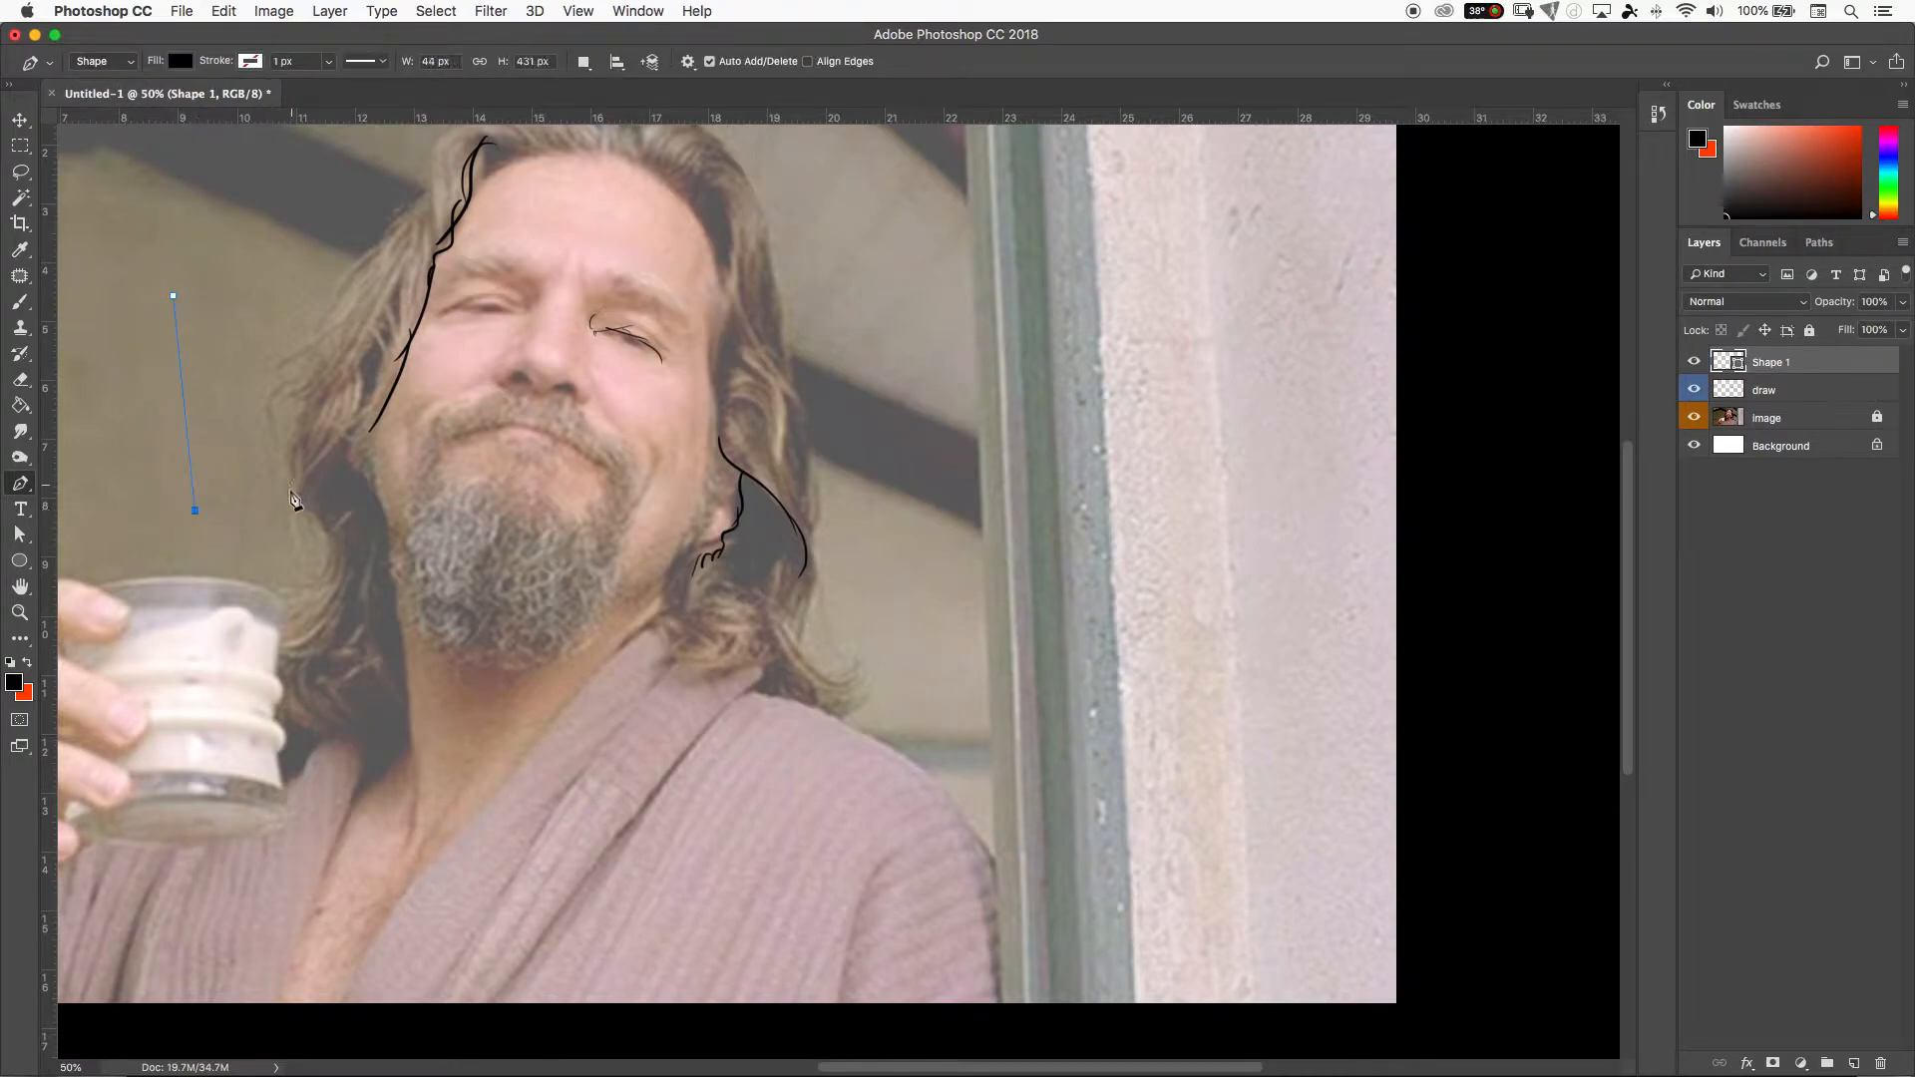
left_click_drag(323, 304, 317, 298)
left_click_drag(297, 211, 288, 199)
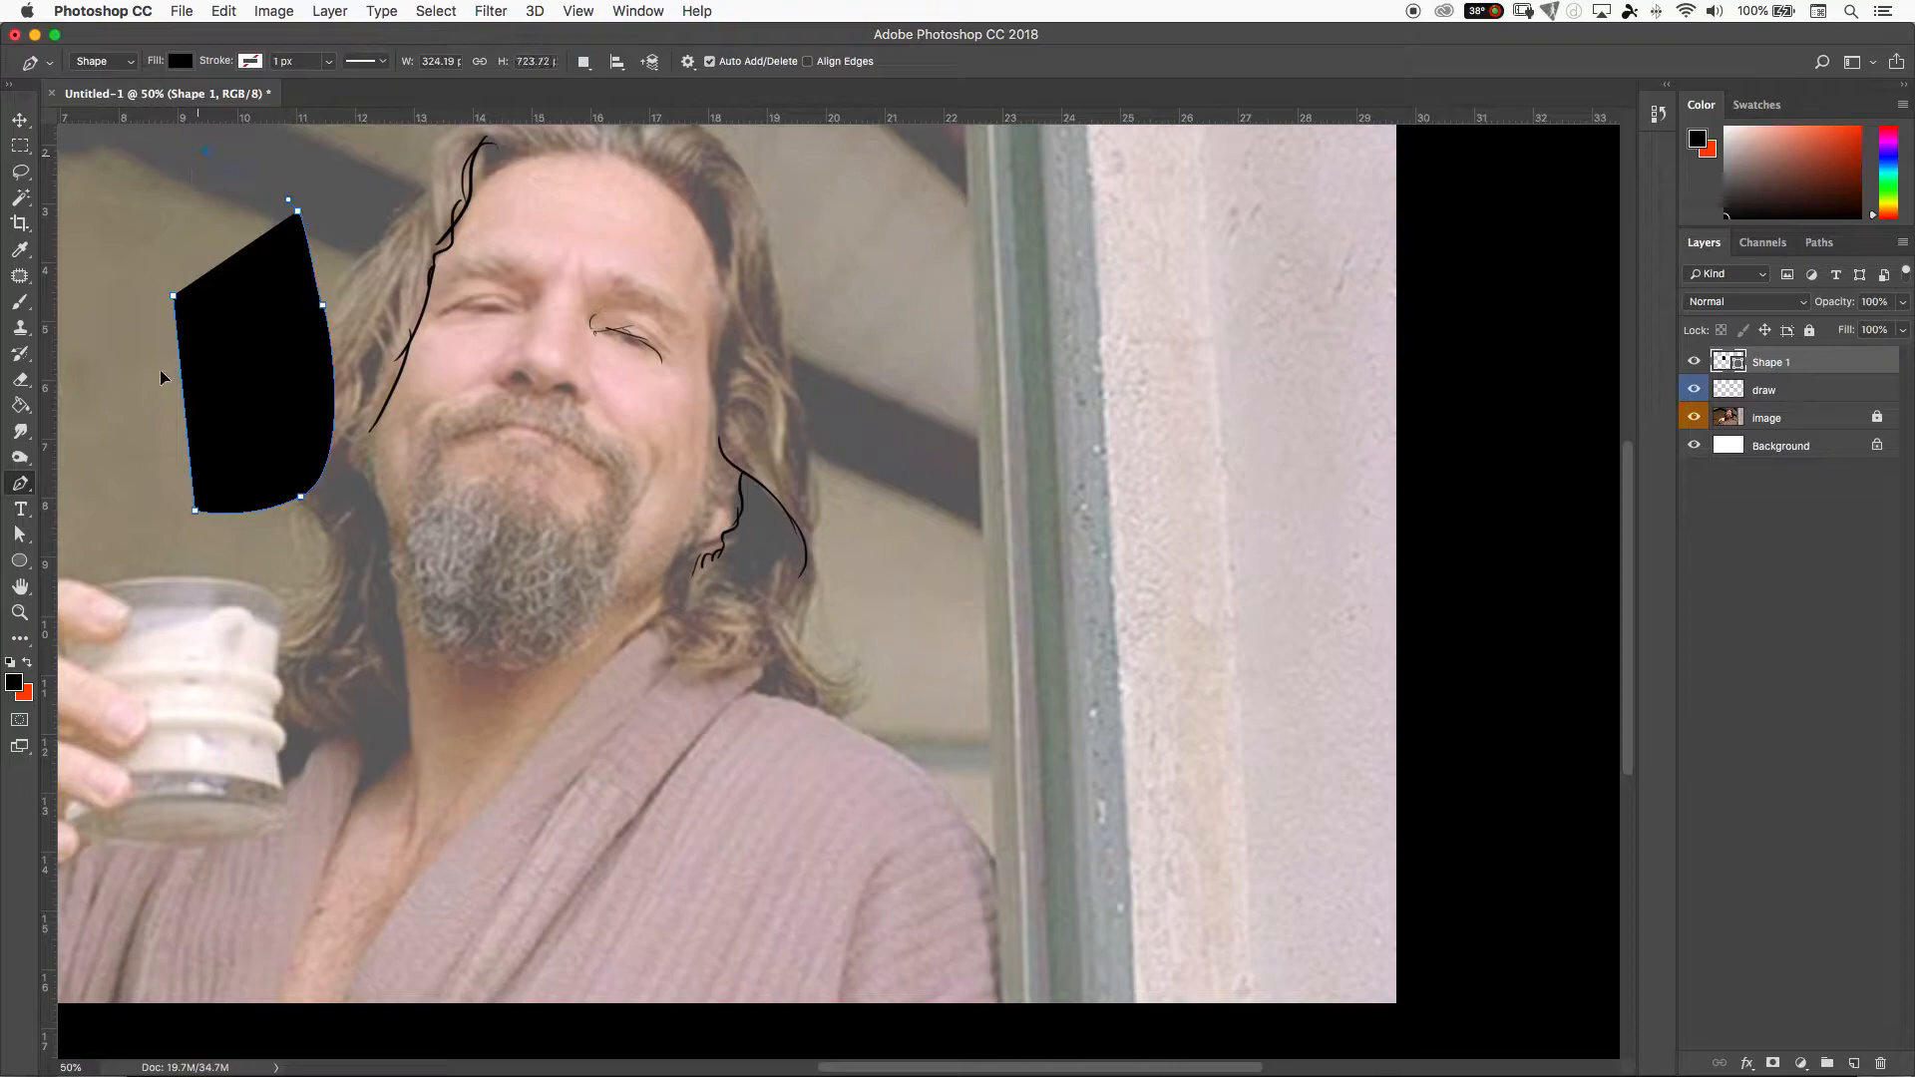
left_click(173, 296)
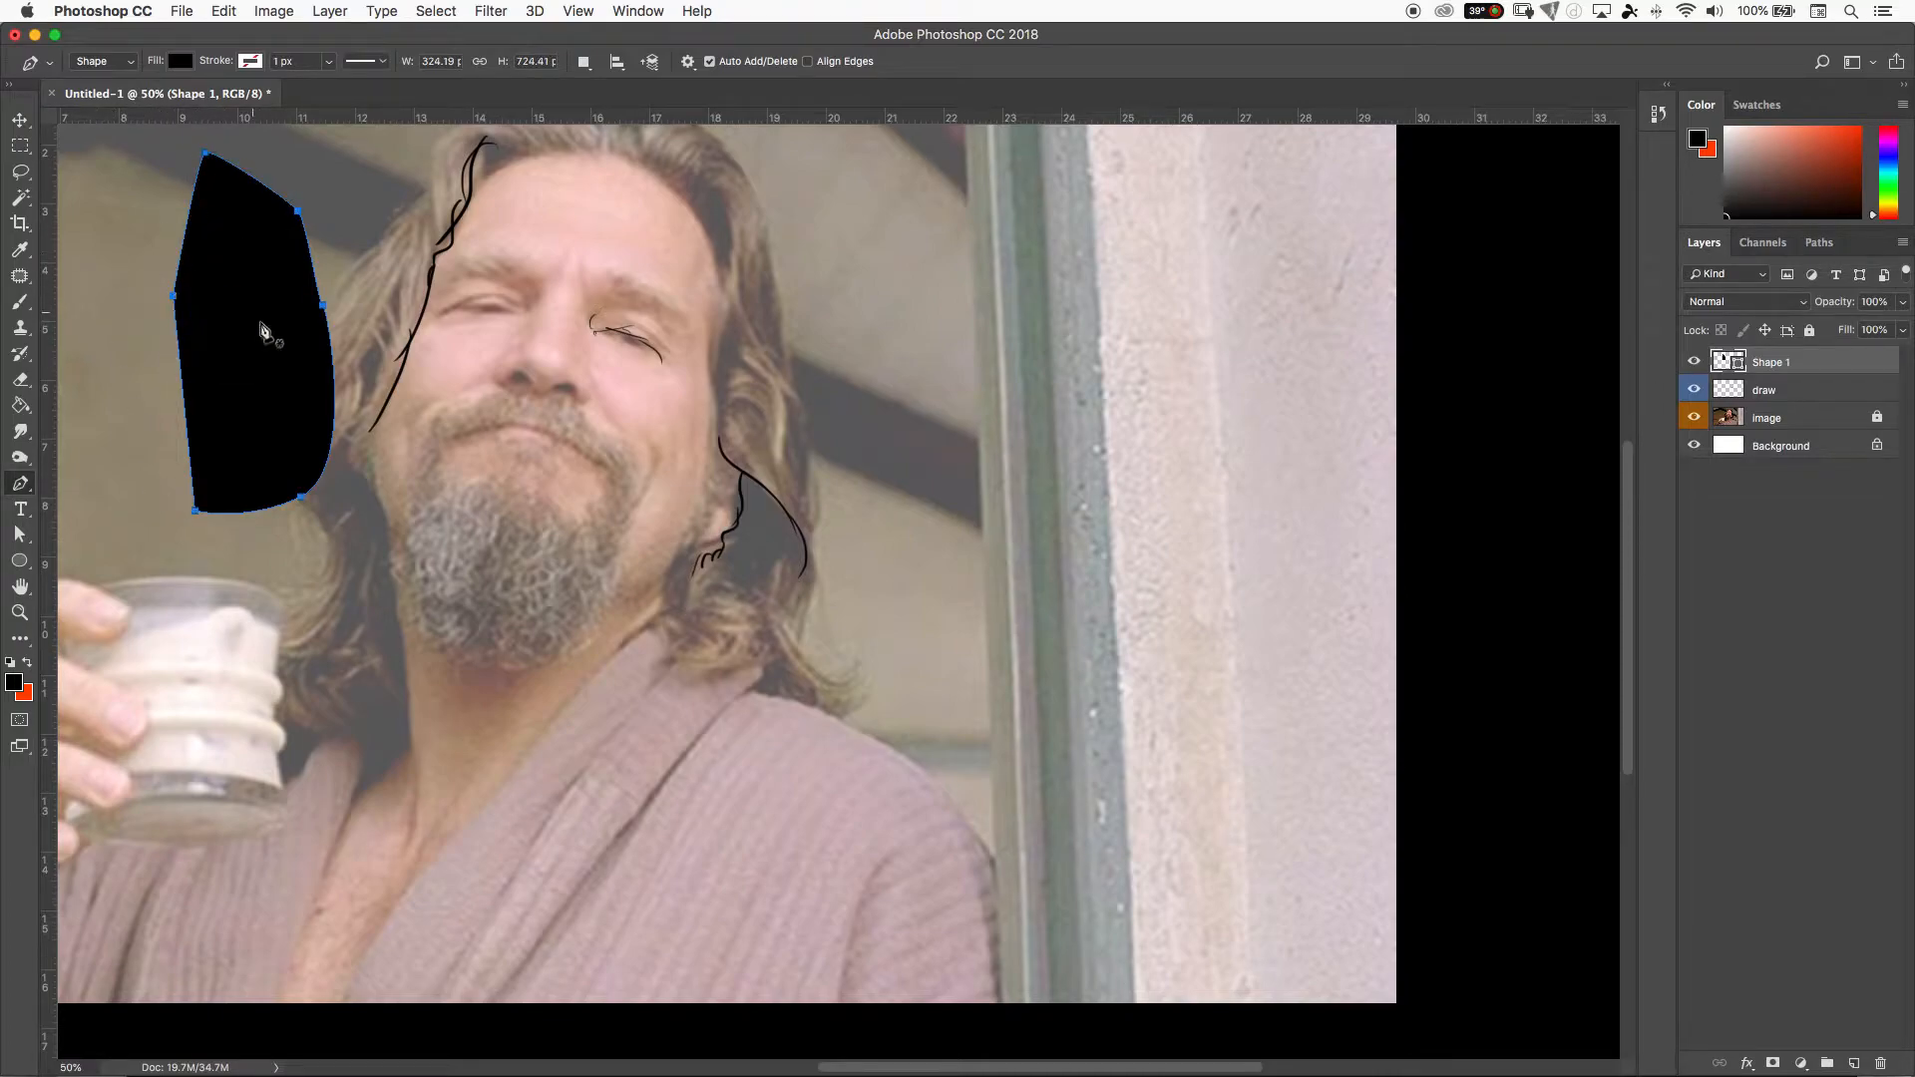
Step: Try pulling out the black shape's anchor point nearest the hair, and delete the whole shape
double_click(326, 309, "super")
left_click(330, 311)
left_click_drag(330, 311, 404, 342)
key("BackSpace")
key("BackSpace")
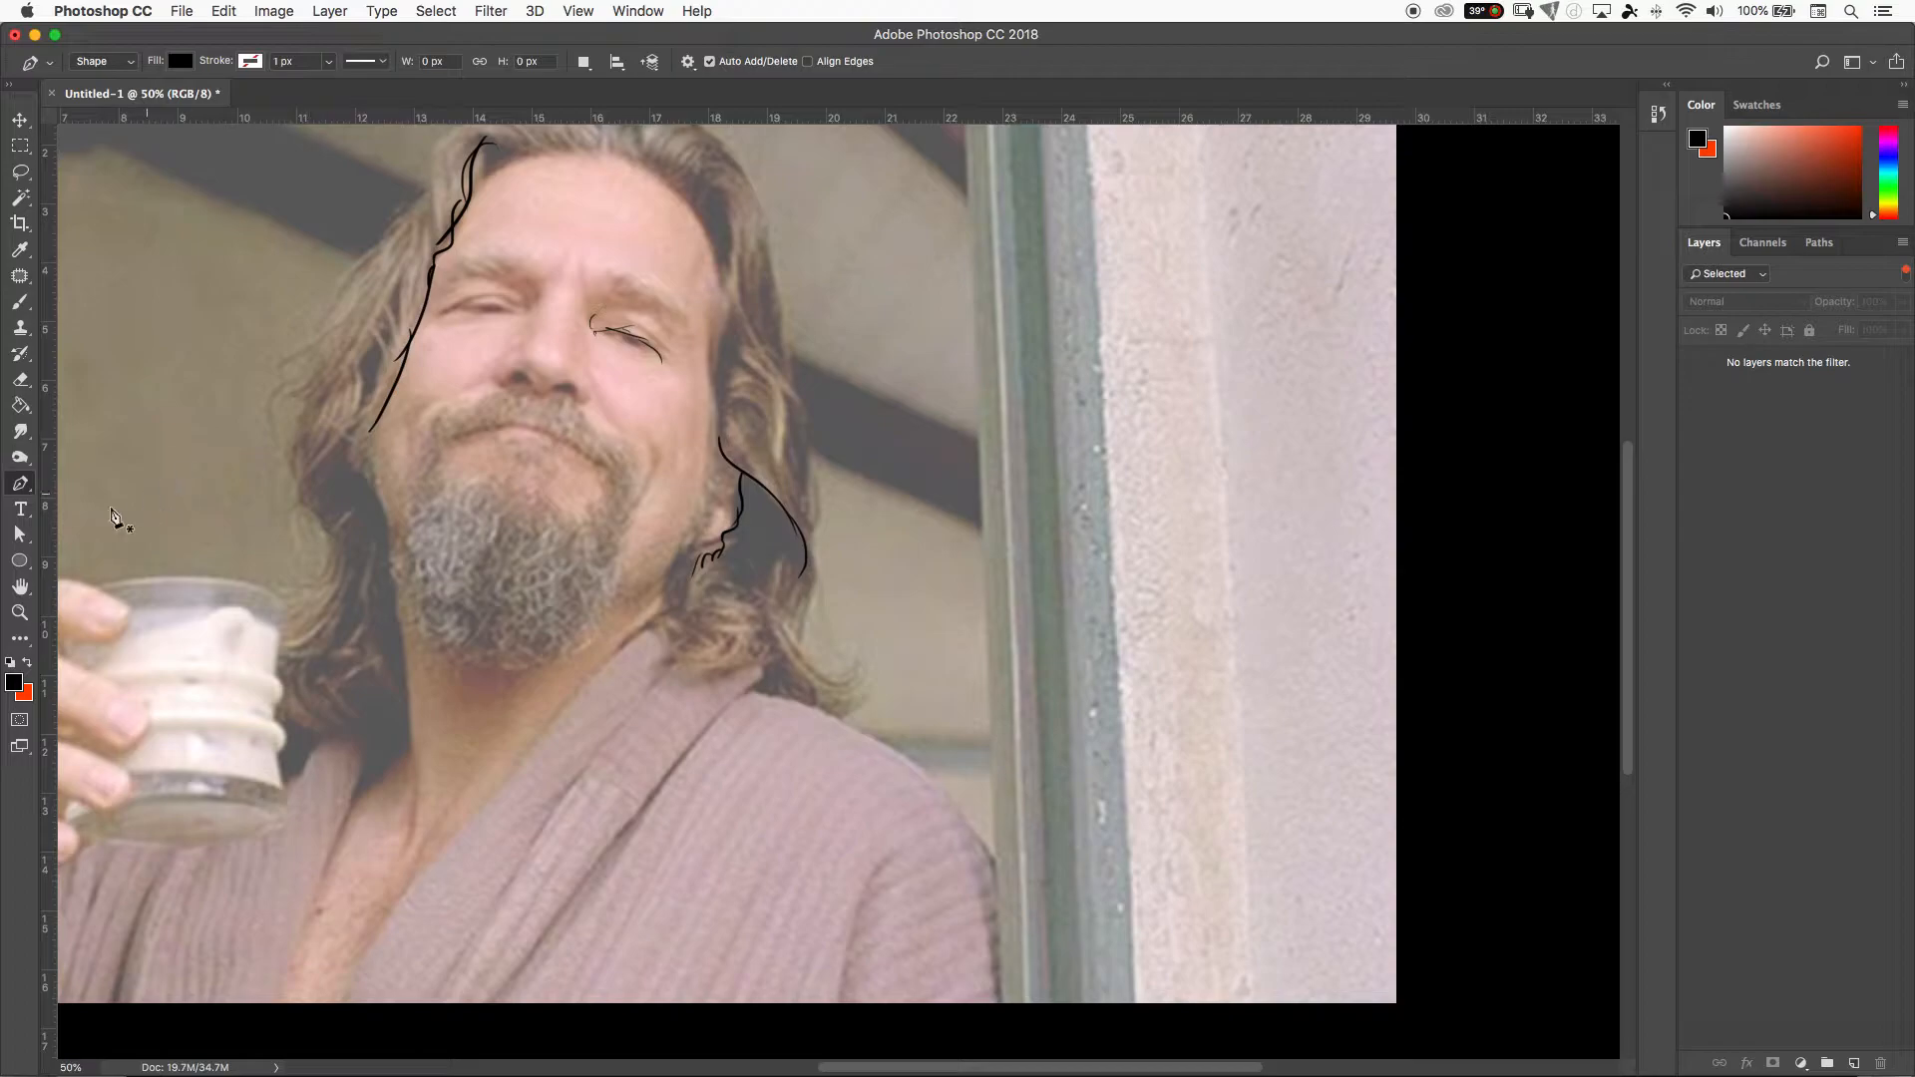
Step: Trace the outer edge of the raised hand and sleeve with the Freeform Pen Tool in Path mode with Magnetic off
left_click(22, 486)
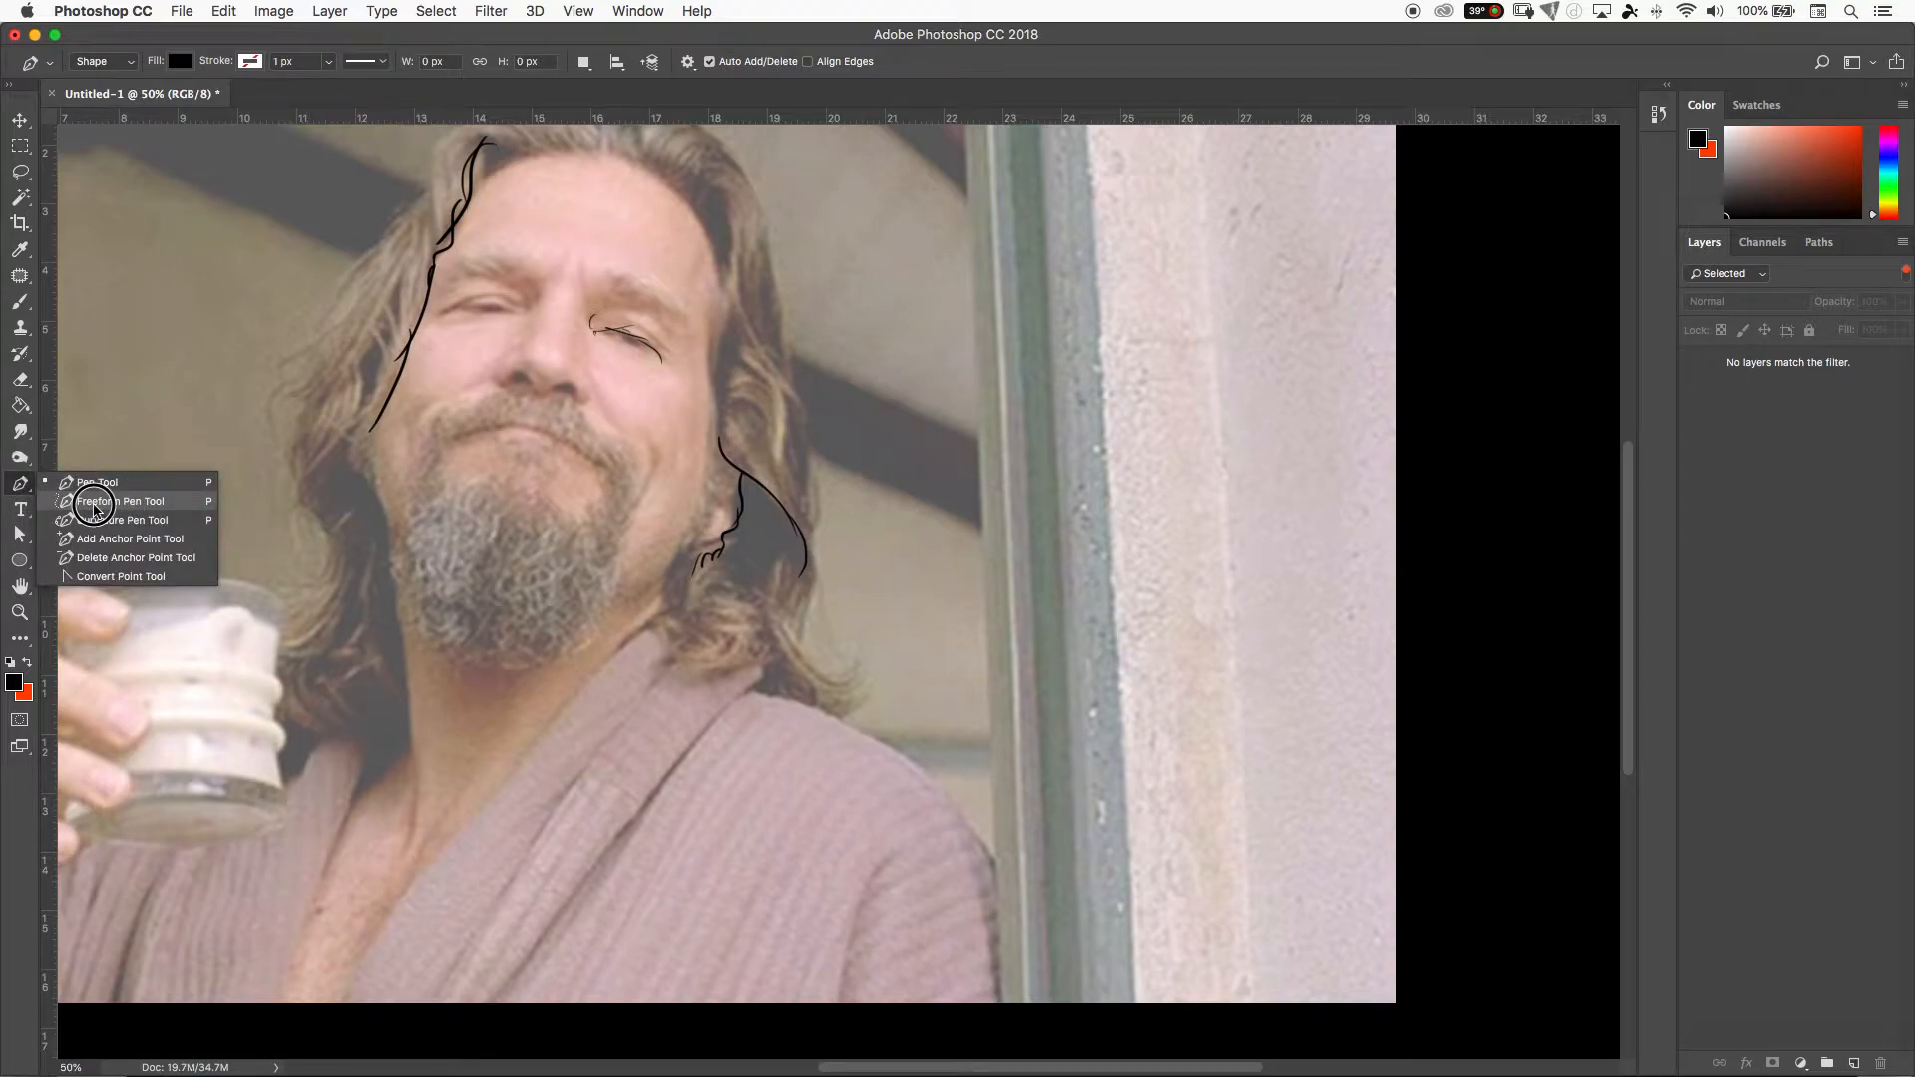
left_click(94, 505)
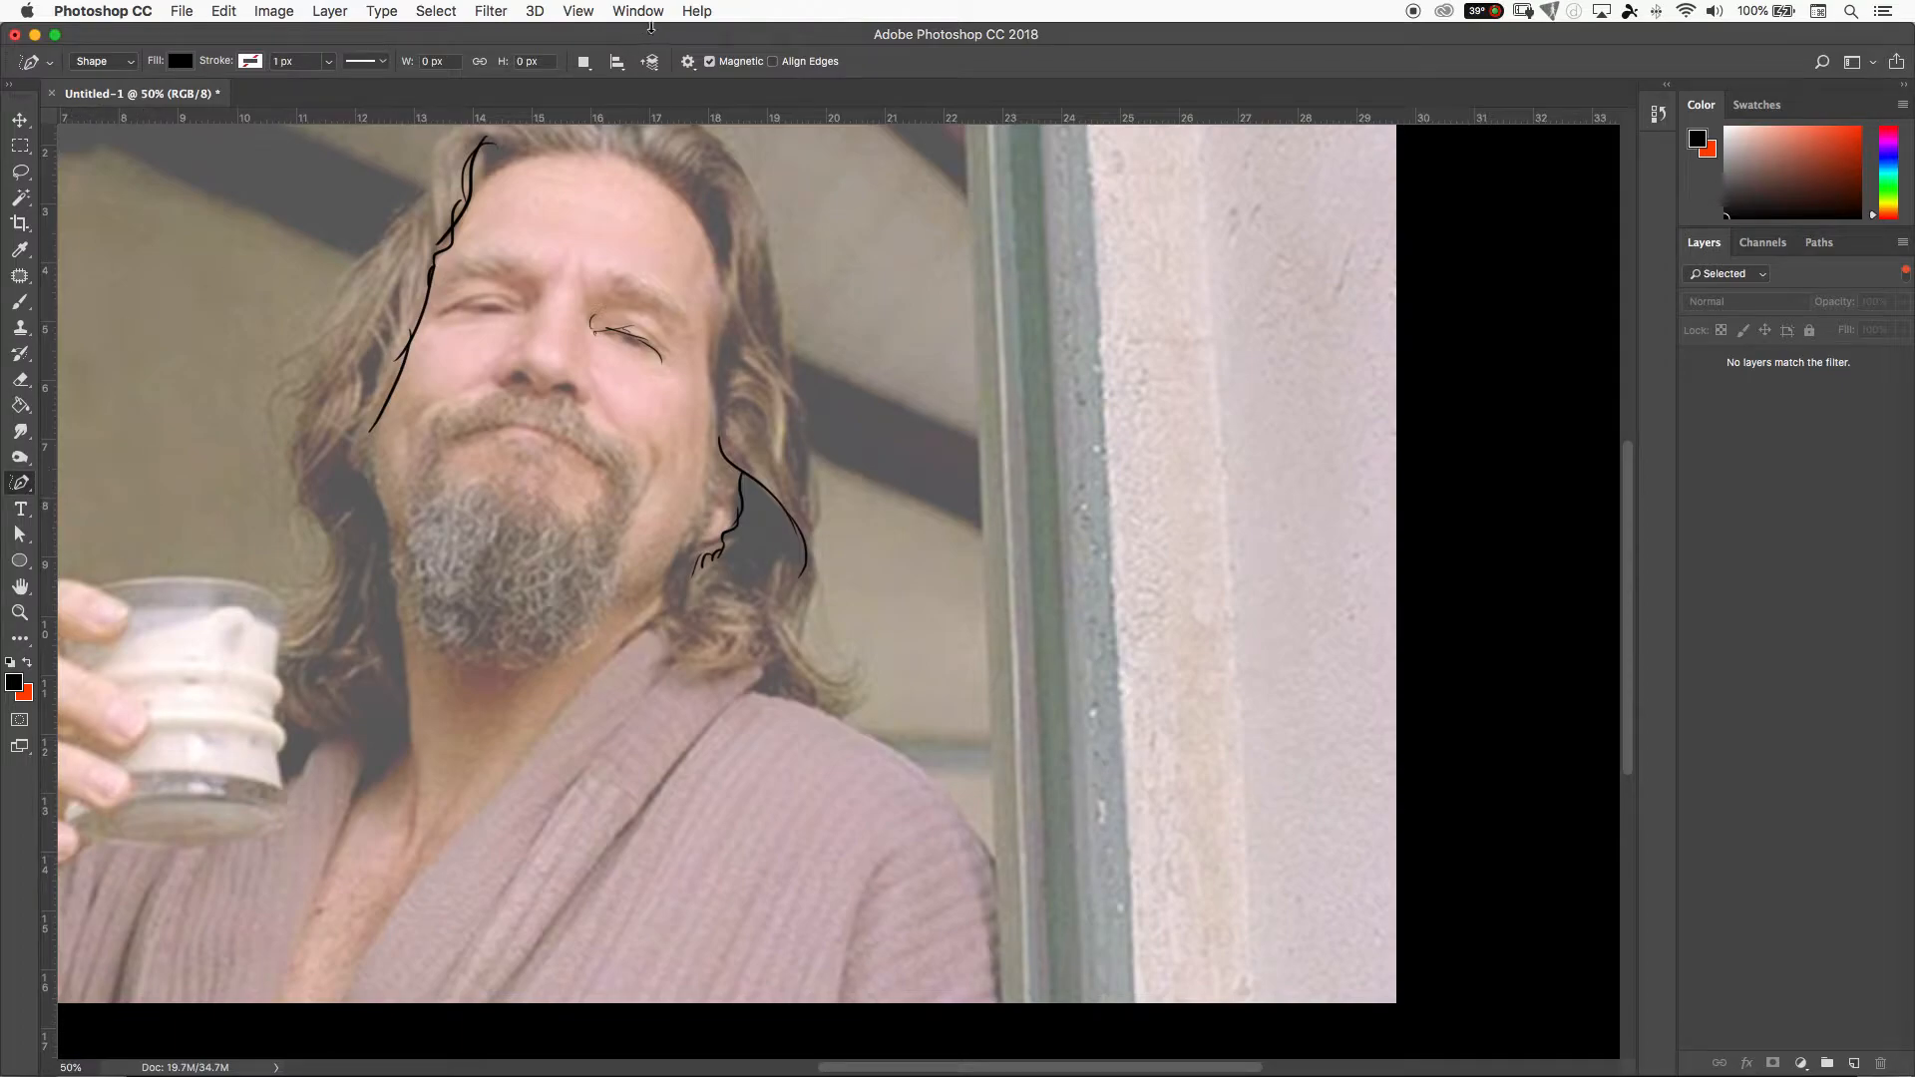
left_click(711, 62)
left_click(105, 70)
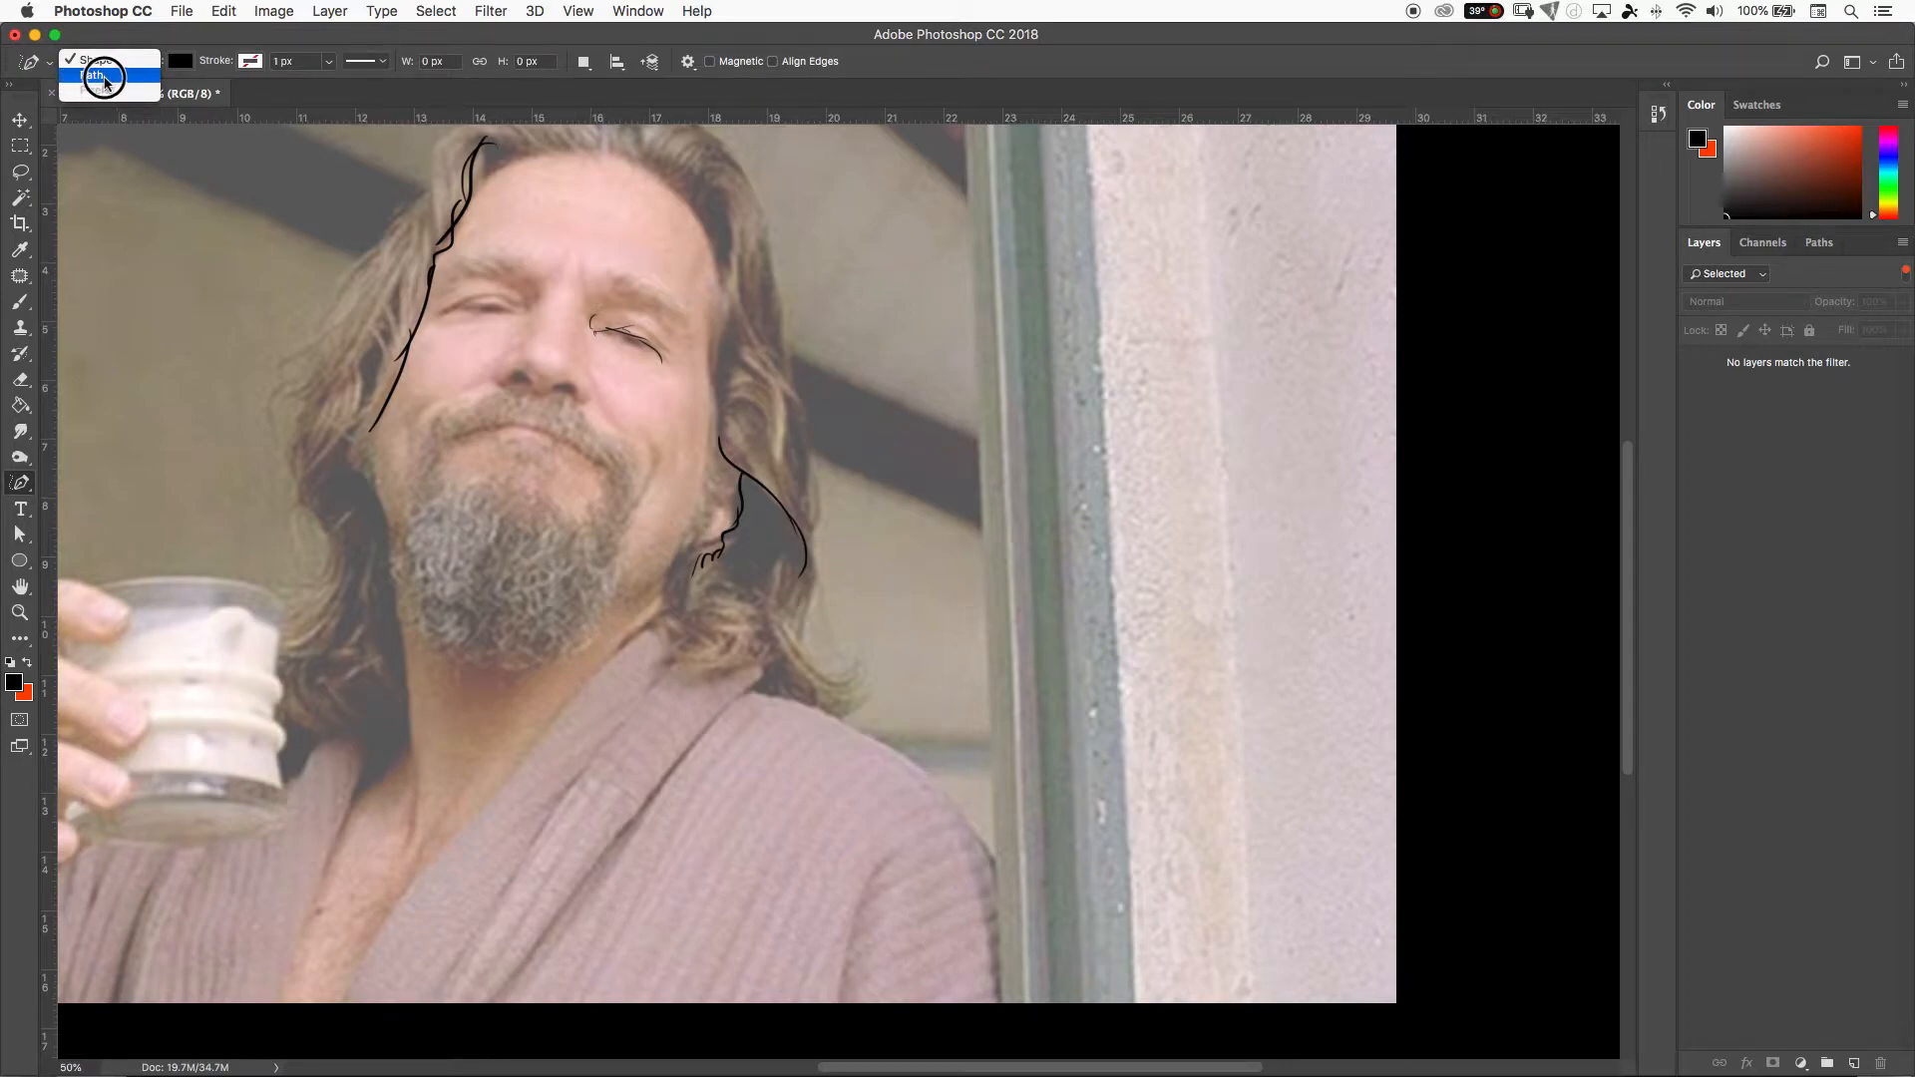
left_click(104, 76)
scroll(240, 417, "down", 6)
scroll(239, 417, "left", 10)
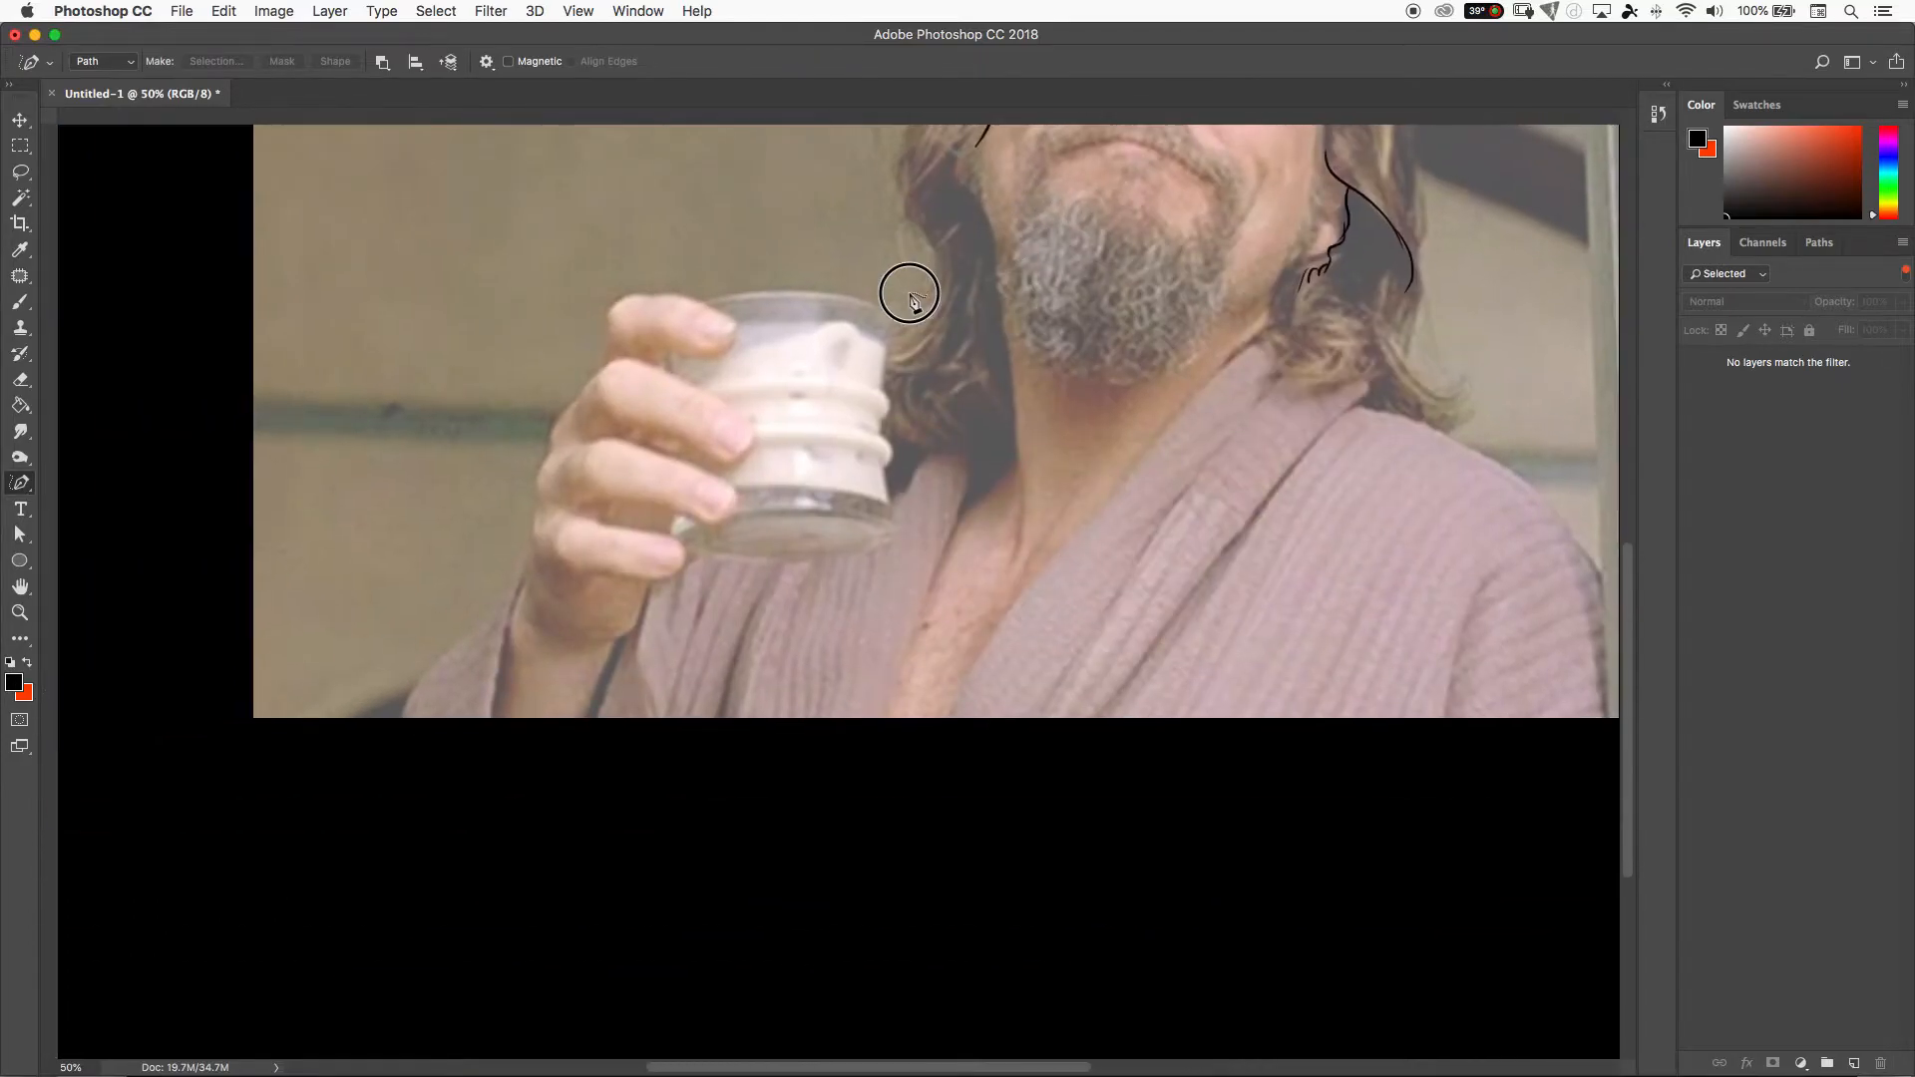
mouse_move(611, 307)
left_mouse_down()
mouse_move(522, 470)
mouse_move(510, 574)
mouse_move(472, 646)
mouse_move(397, 715)
left_mouse_up()
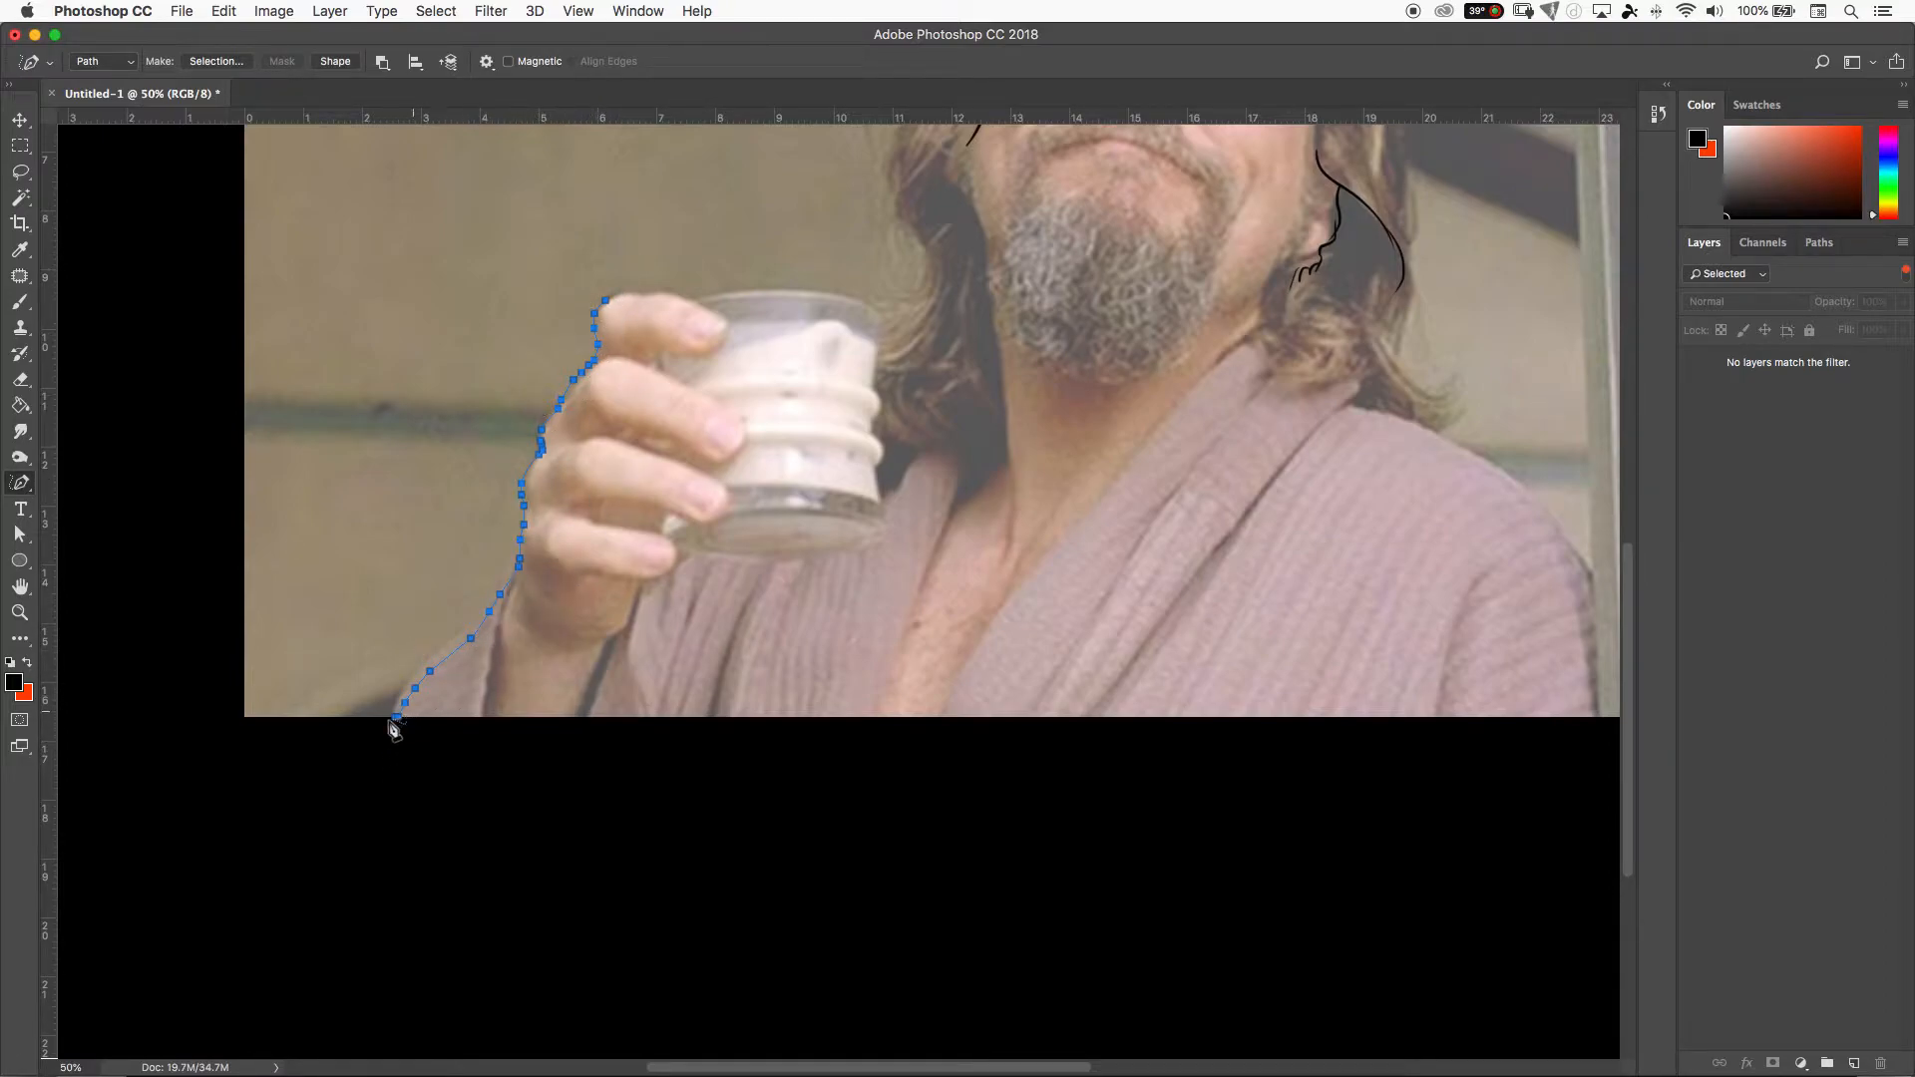
Step: Try moving several anchor points of the traced arm path out of line, and remove the path
key("a")
left_click_drag(470, 640, 340, 533)
left_click(430, 677)
left_click_drag(430, 677, 561, 691)
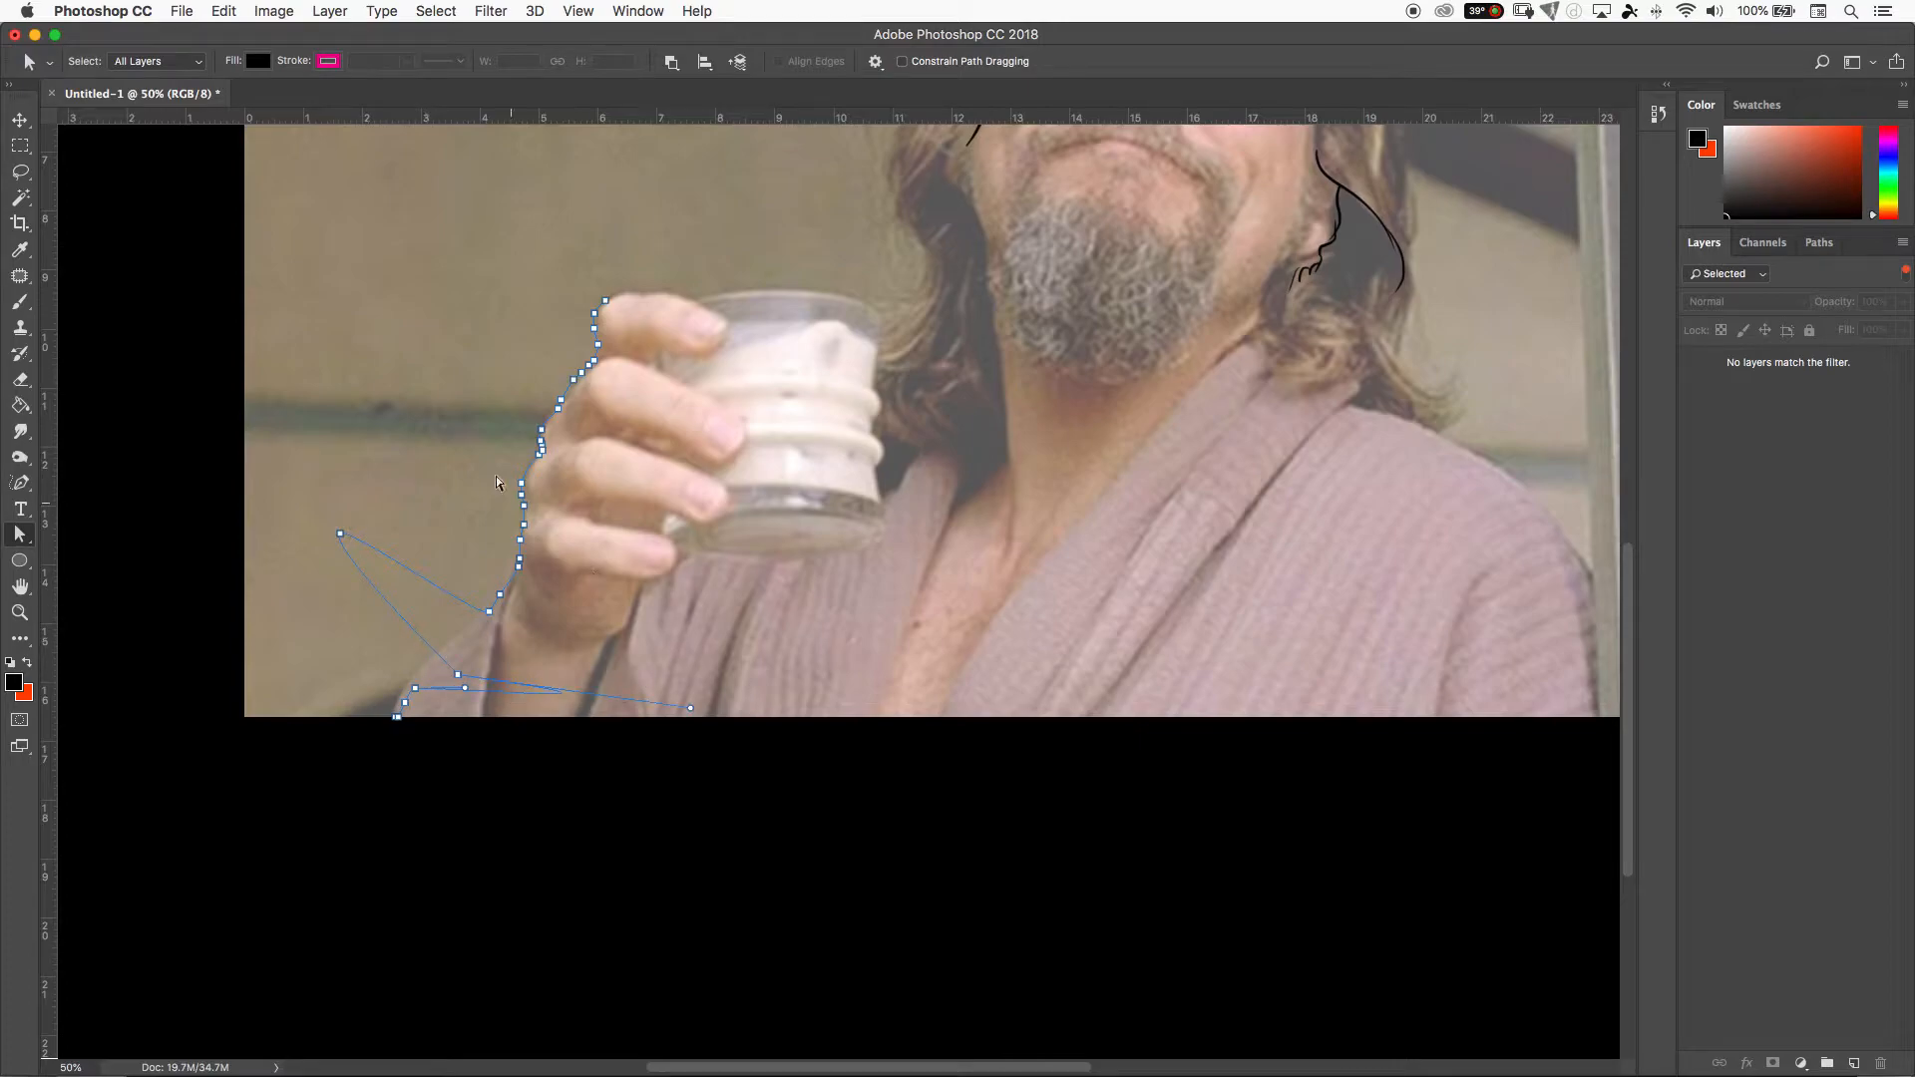
left_click_drag(529, 509, 409, 532)
key("super+z")
left_click(654, 613)
key("p")
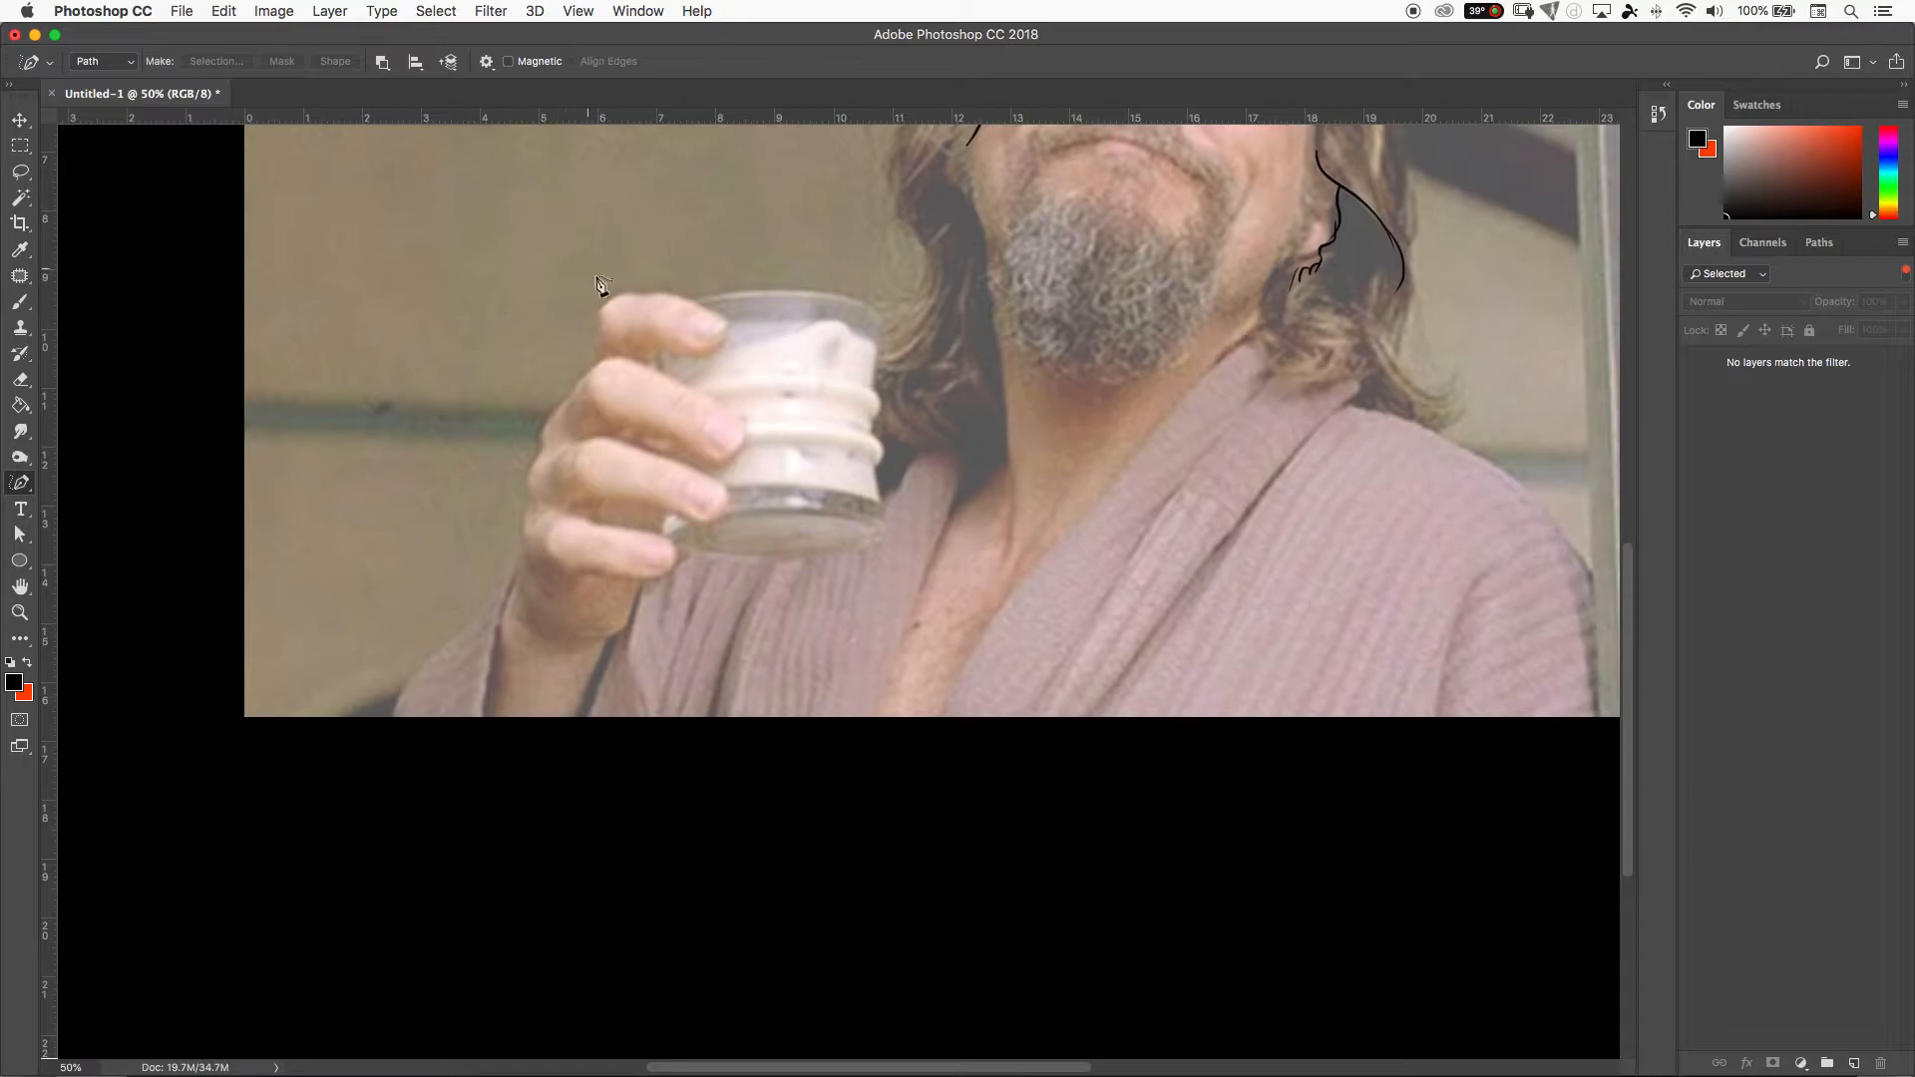
Step: Switch to the Brush Tool, set the layer filter to Kind, and select the draw layer
left_click(21, 305)
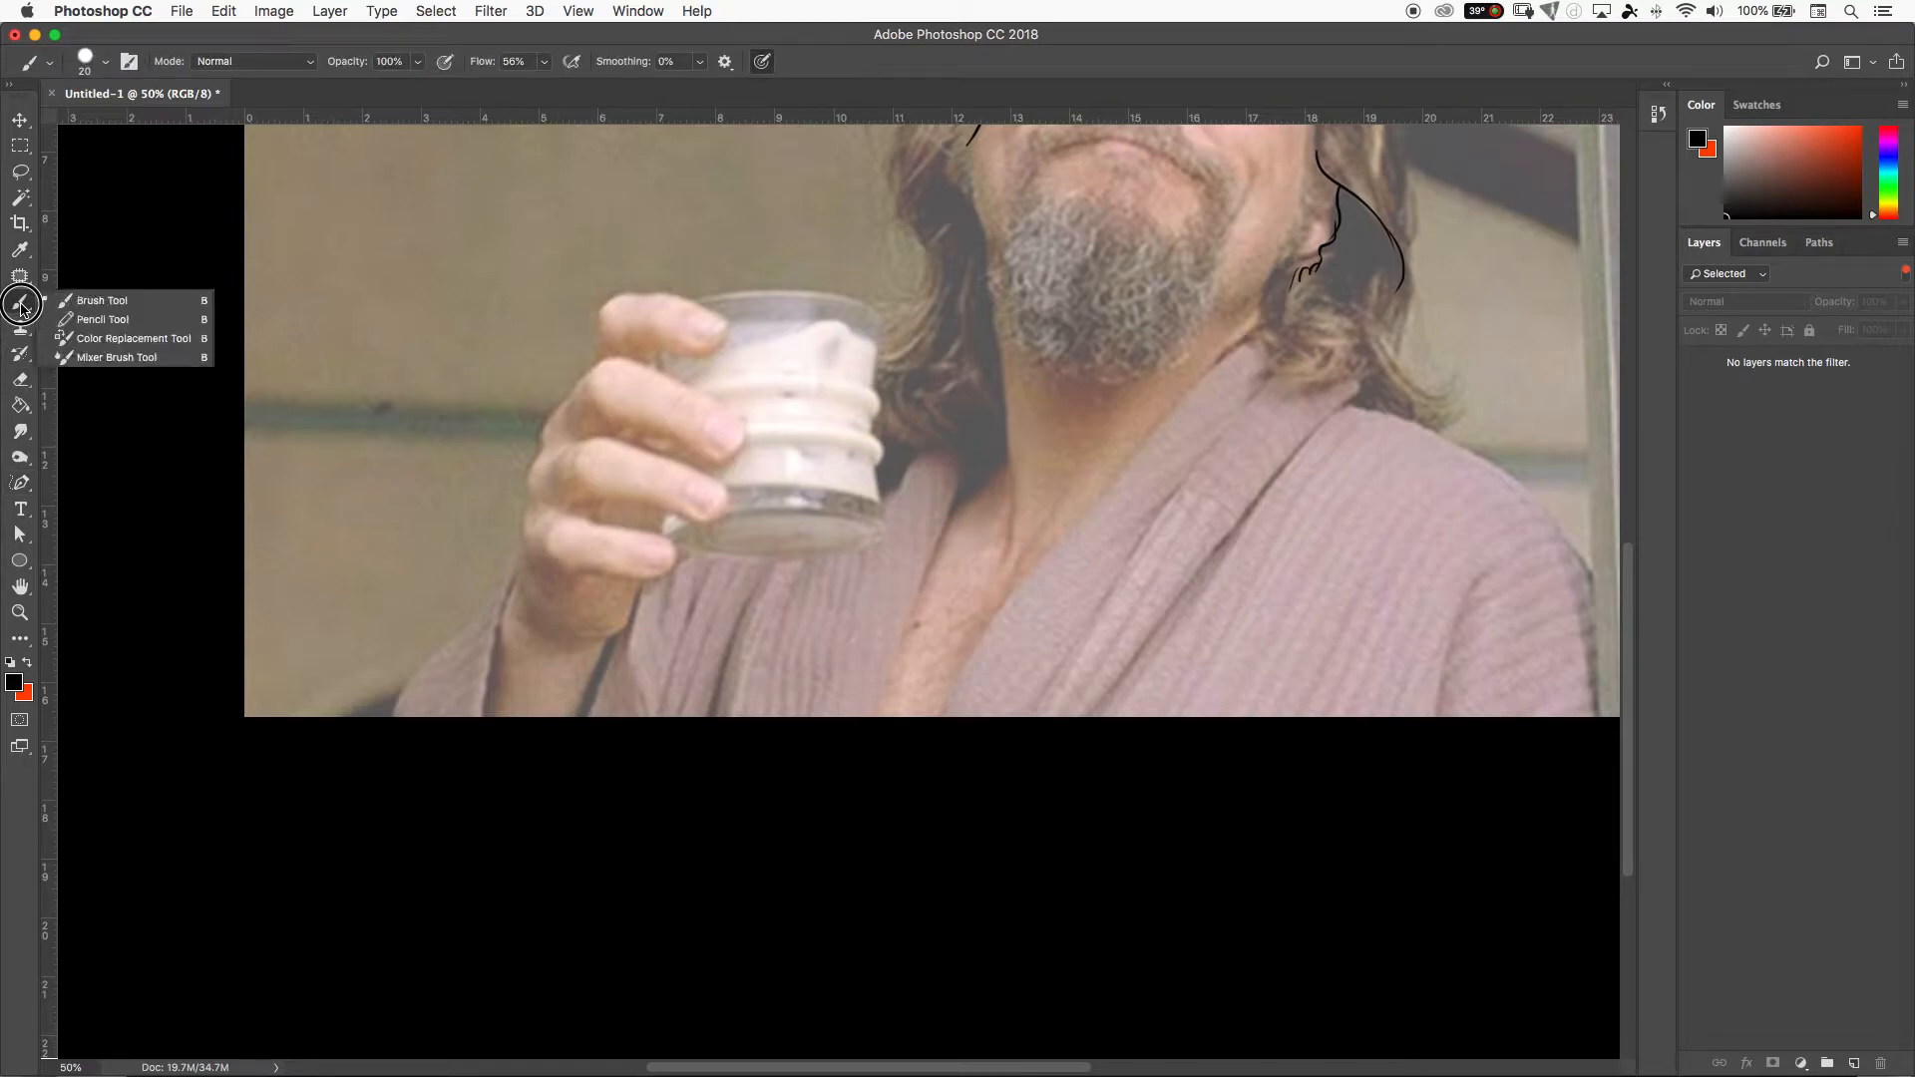
left_click(100, 297)
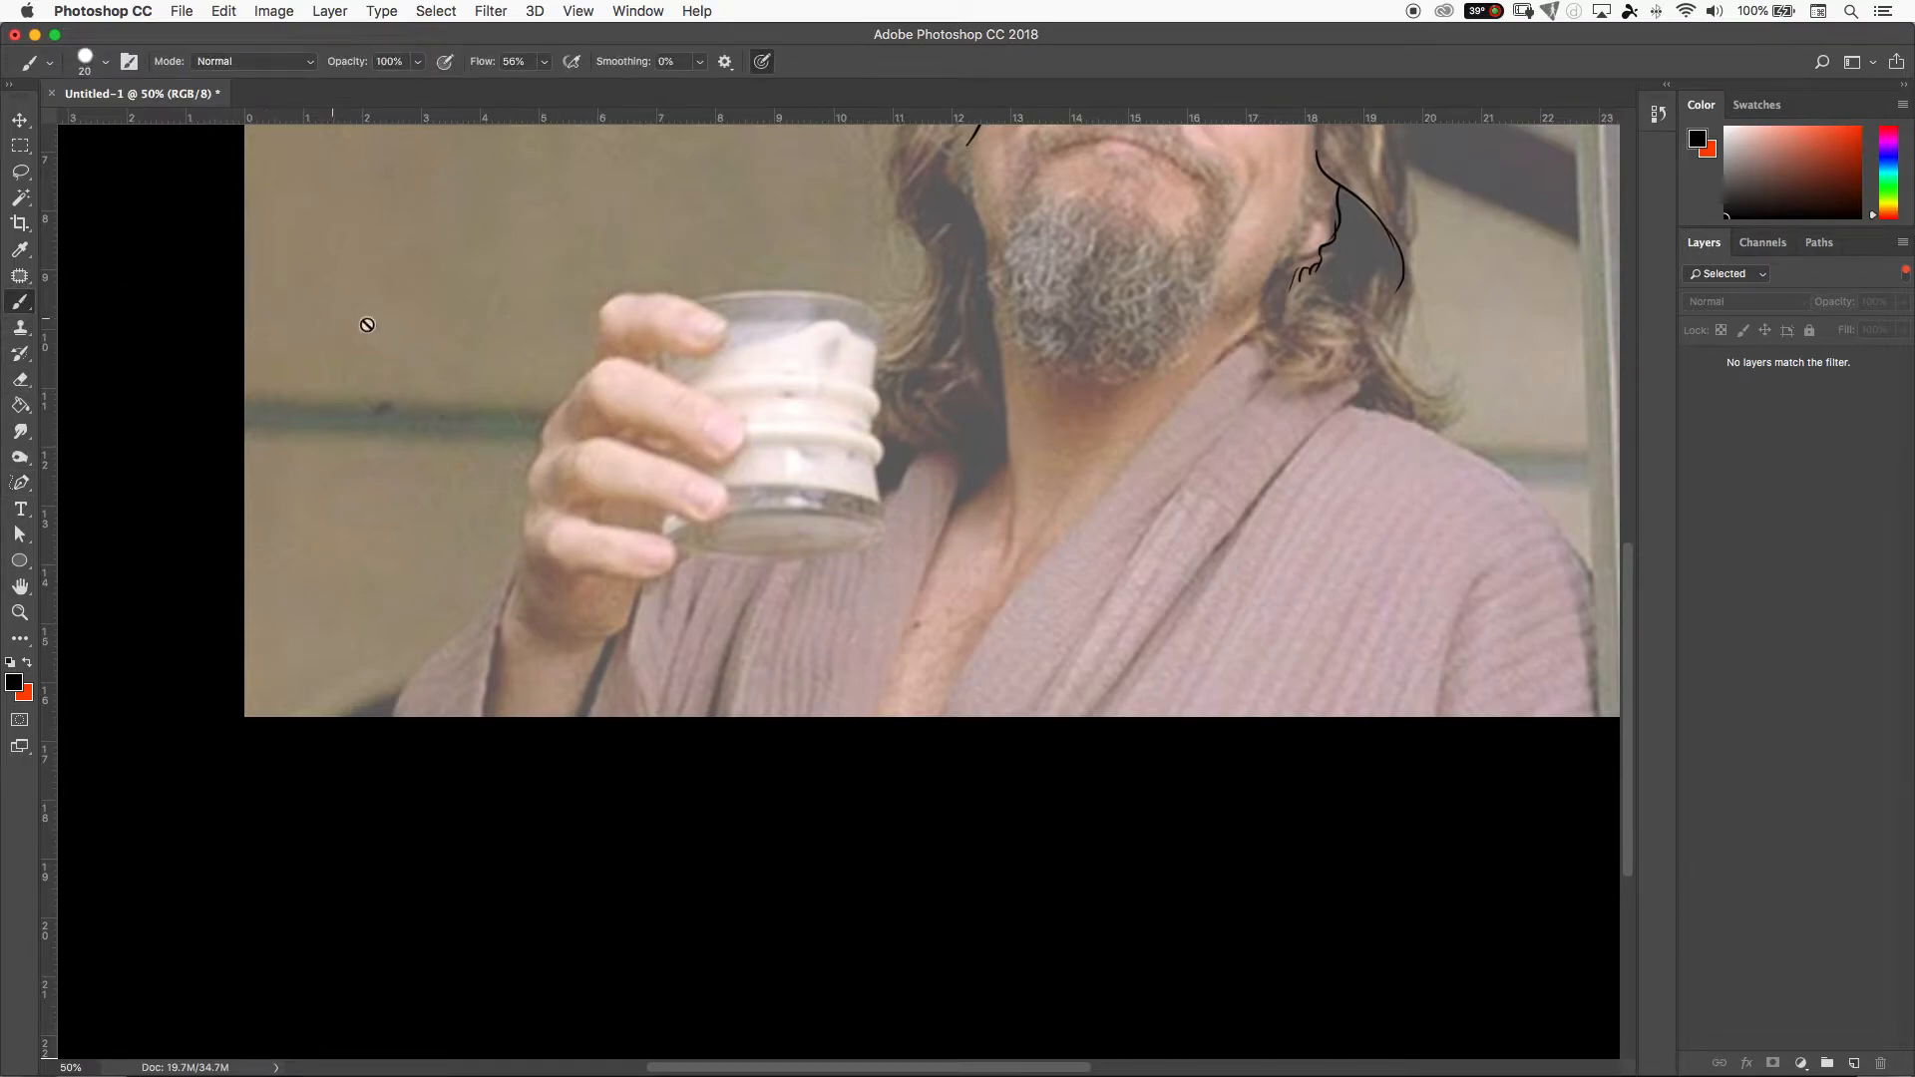
left_click(1726, 276)
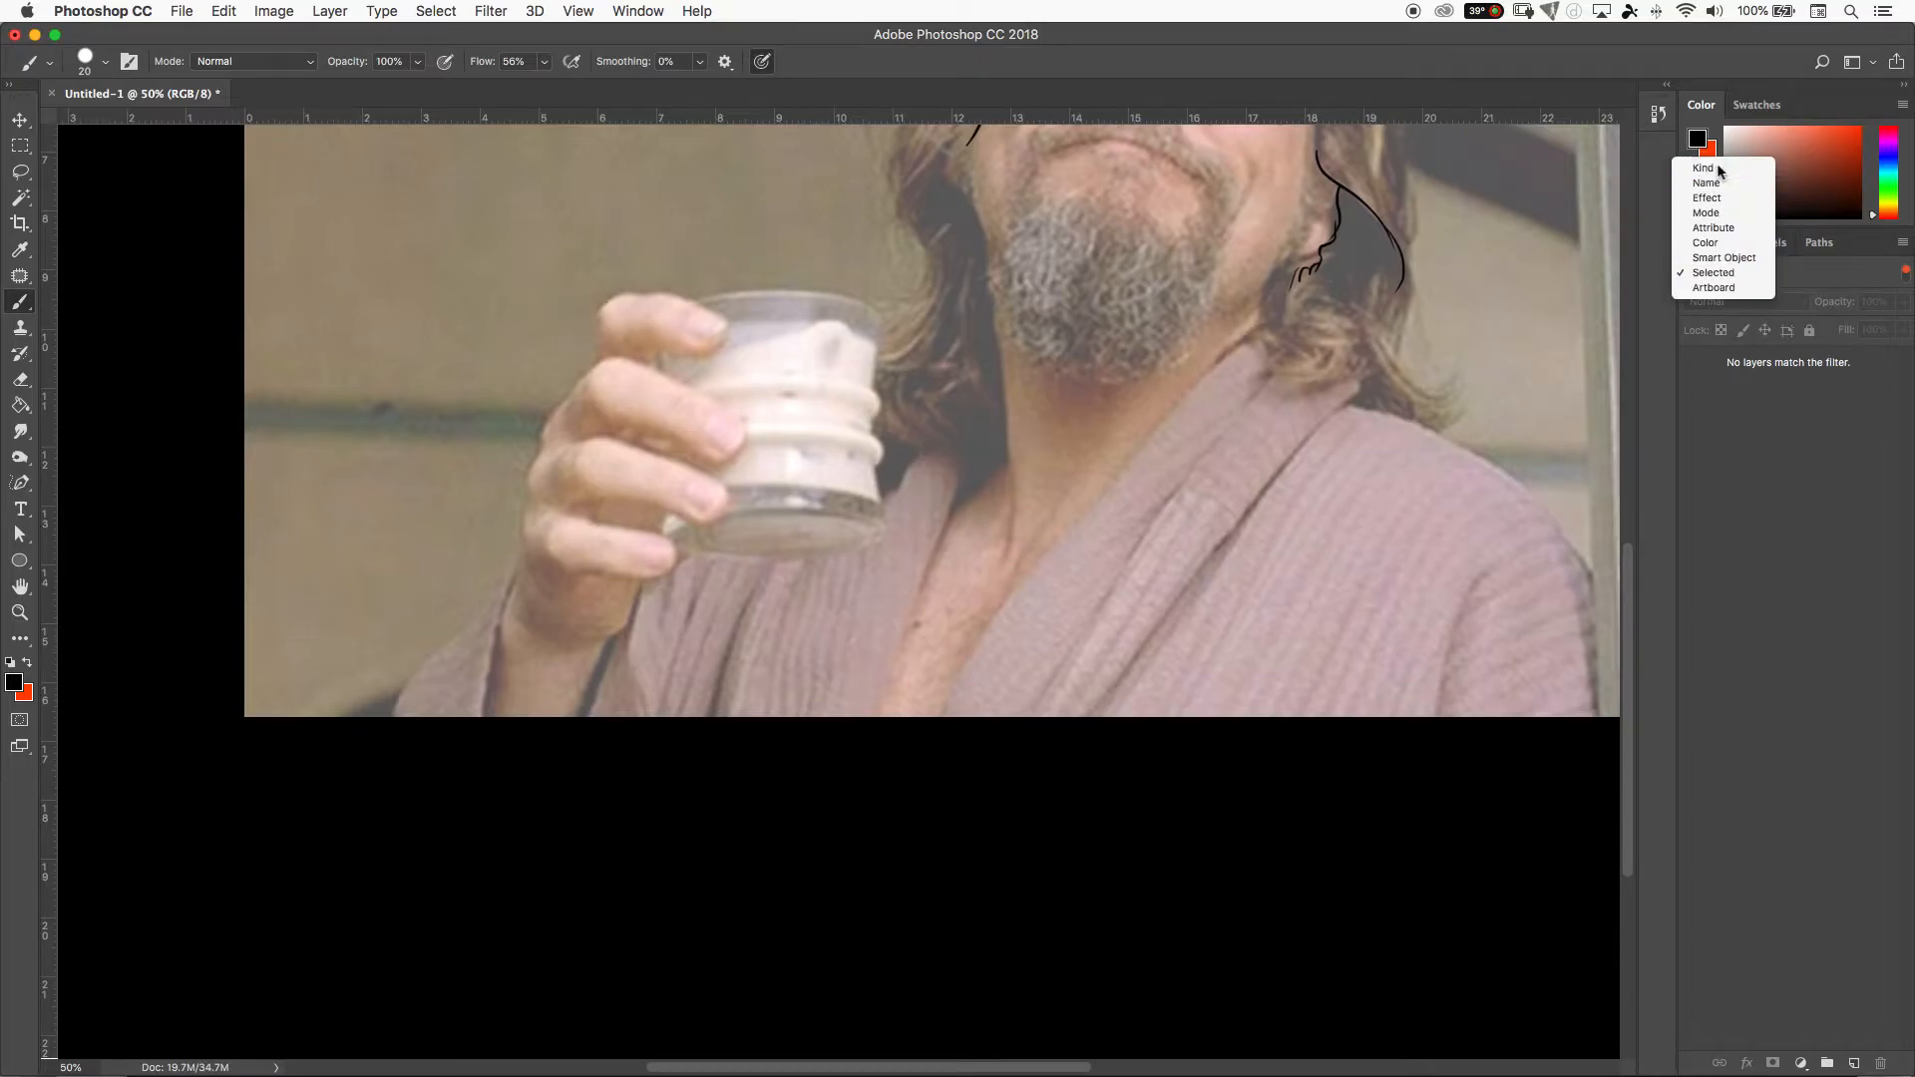
left_click(1715, 164)
left_click(1777, 374)
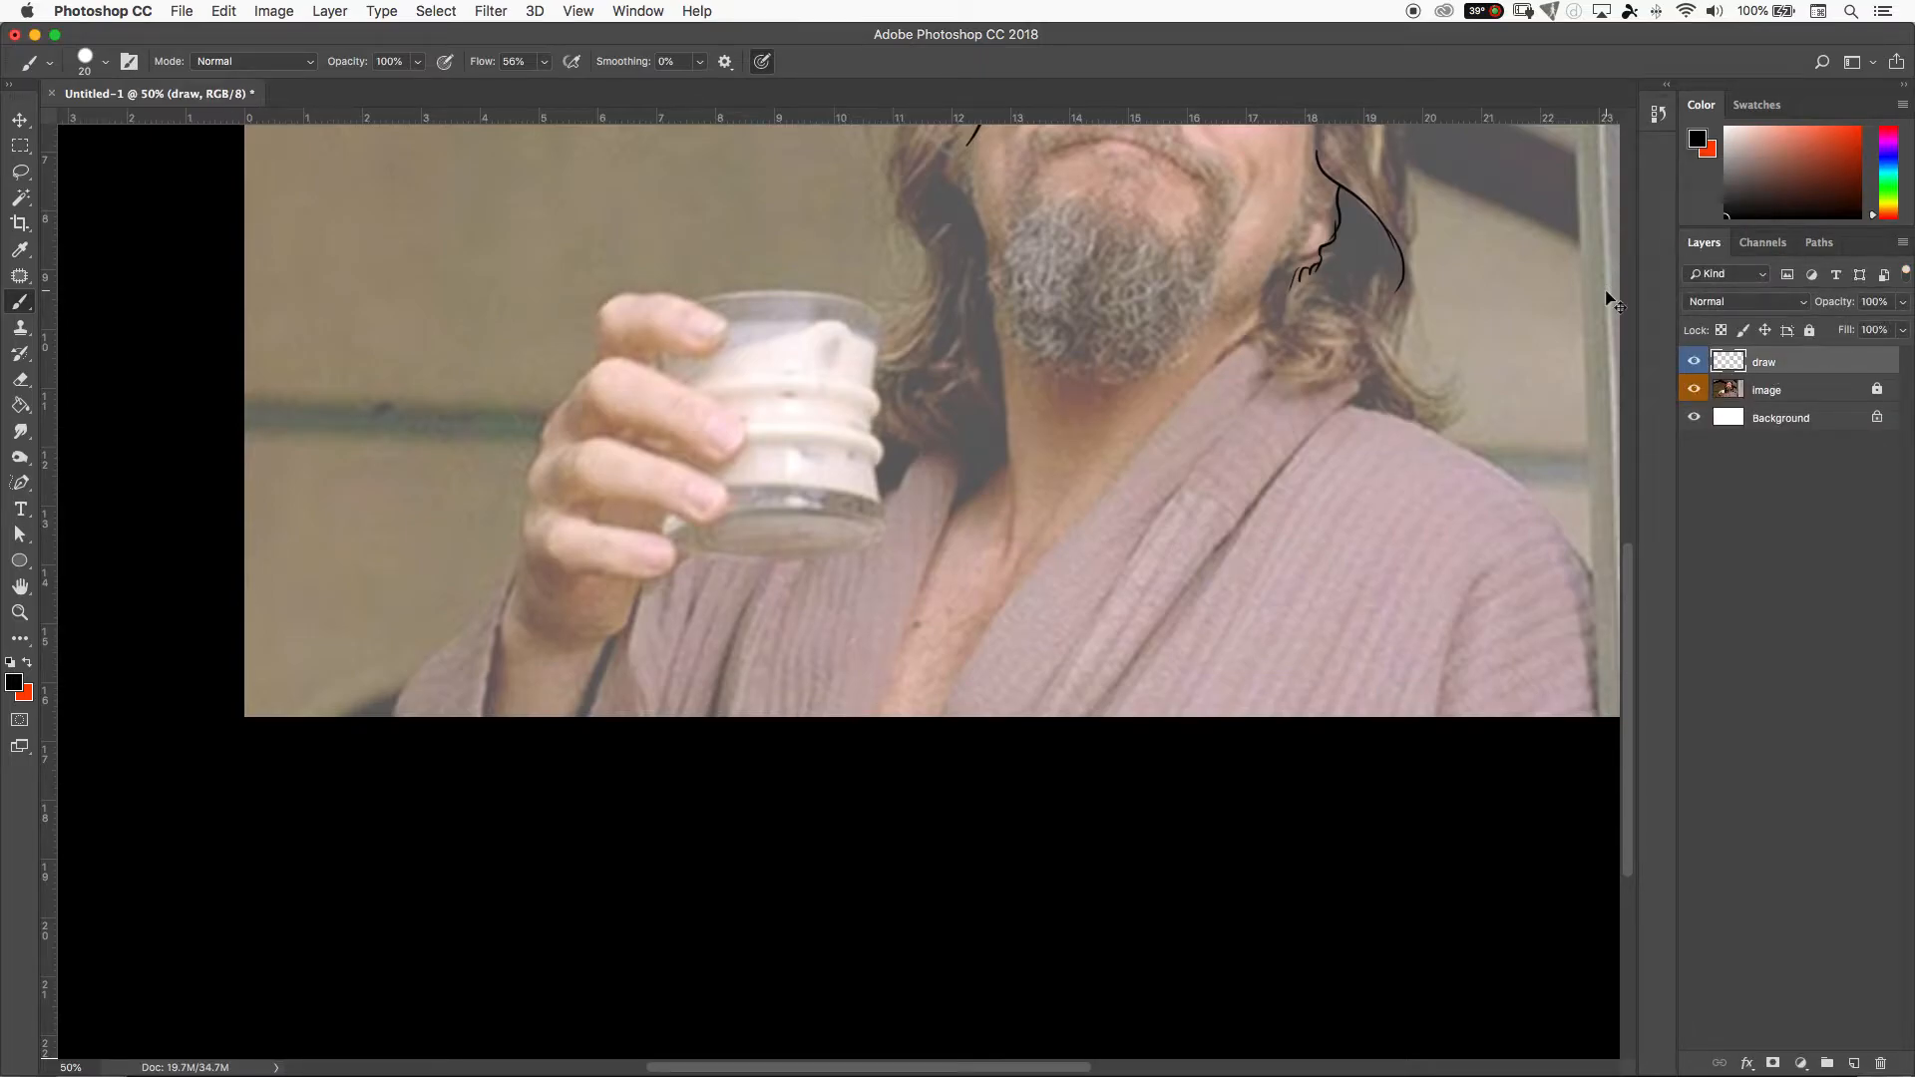
Step: Set the brush size to 70 px and the foreground colour to bright magenta
scroll(727, 744, "up", 5)
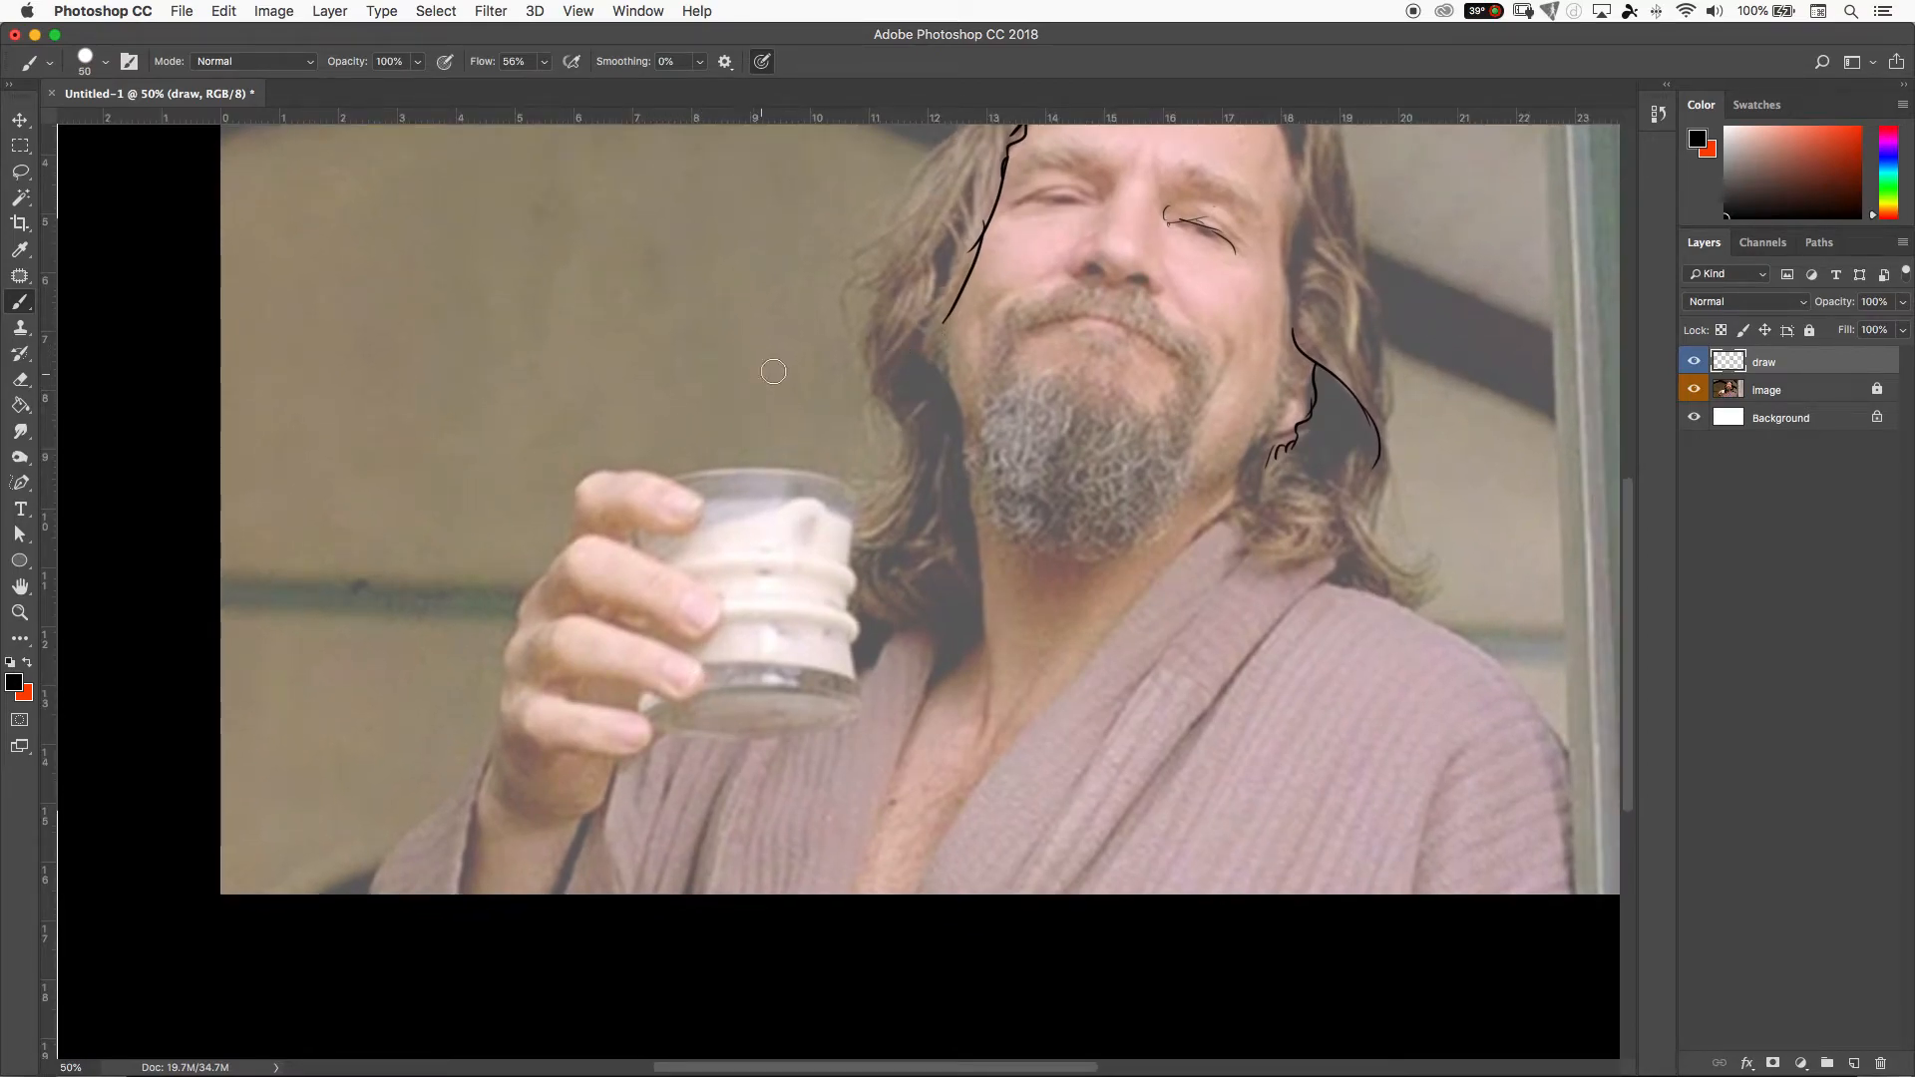
key("bracketright")
key("bracketright")
left_click_drag(1819, 151, 1891, 71)
left_click_drag(1901, 200, 1891, 141)
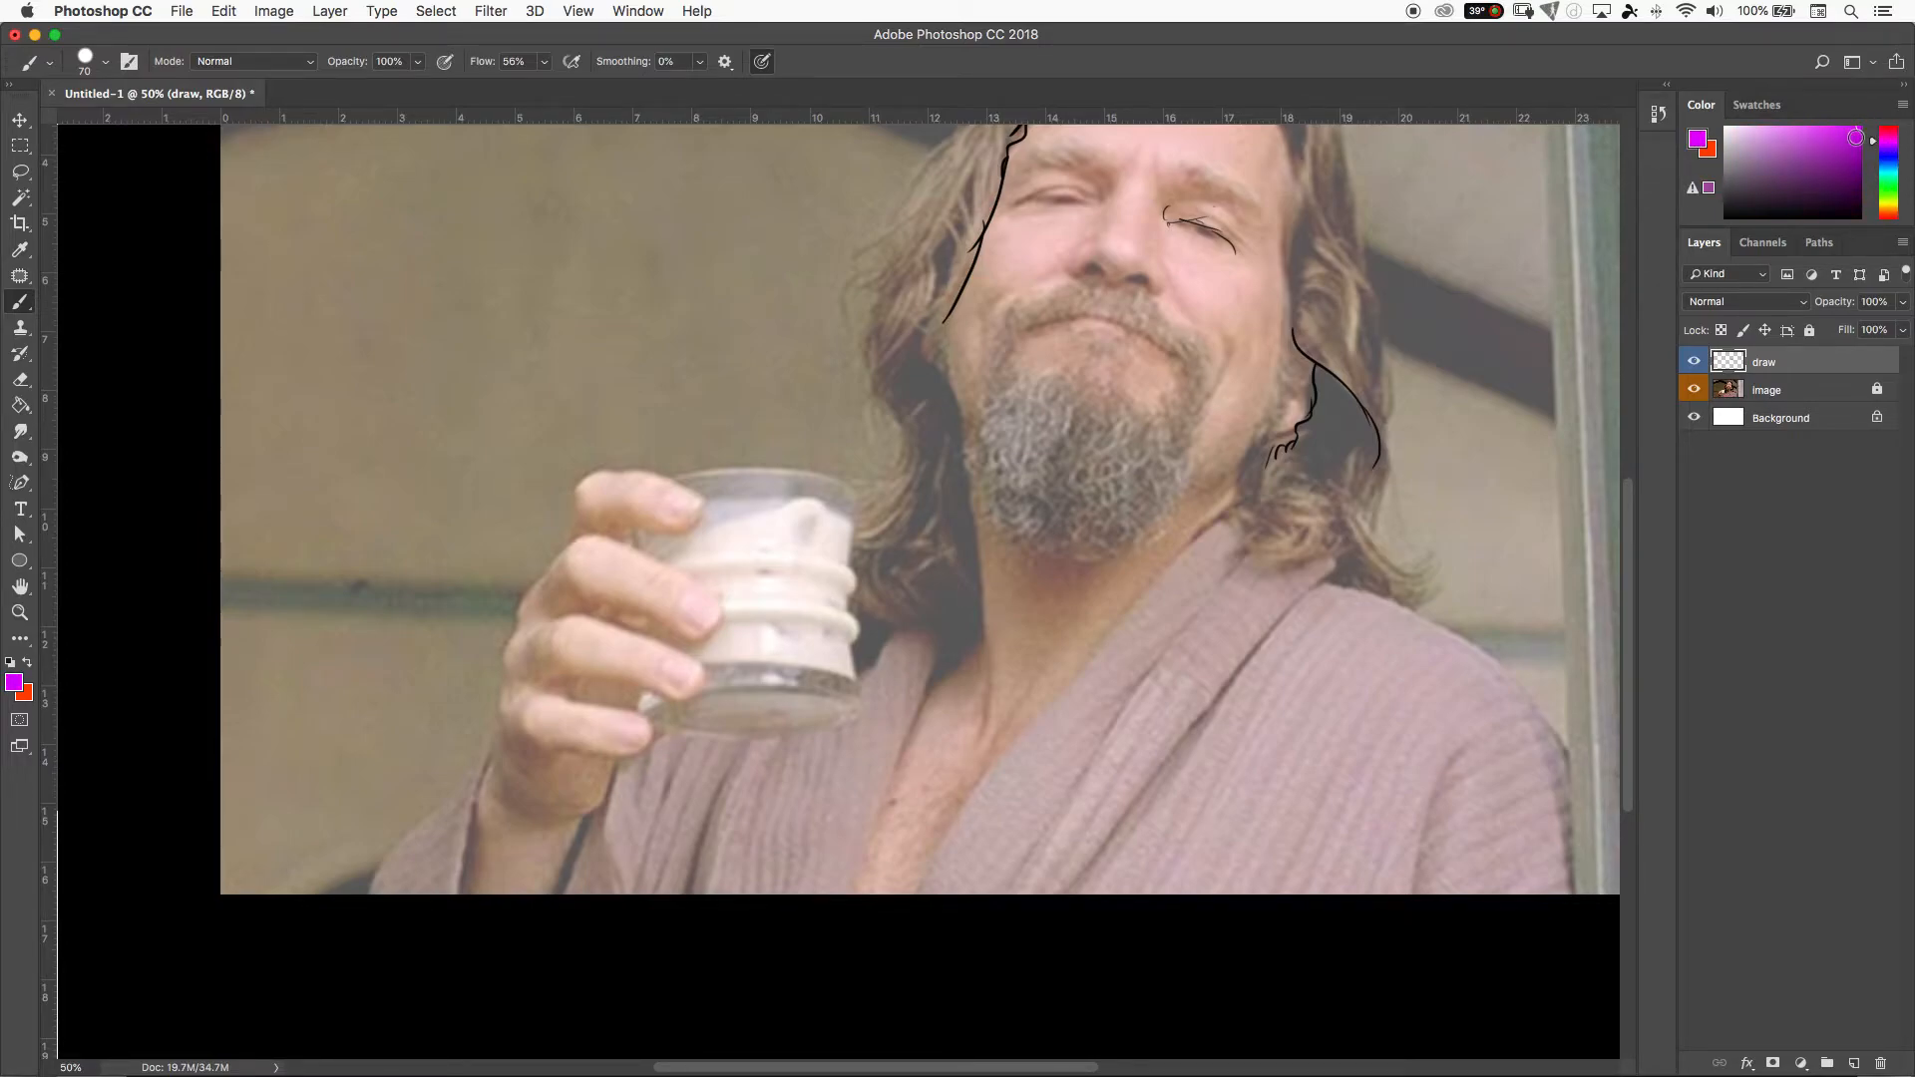
Step: Undo a trial magenta stroke curving over the hand, and paint a tapered diagonal one on the wall above it
mouse_move(778, 302)
left_mouse_down()
mouse_move(629, 526)
mouse_move(496, 586)
left_mouse_up()
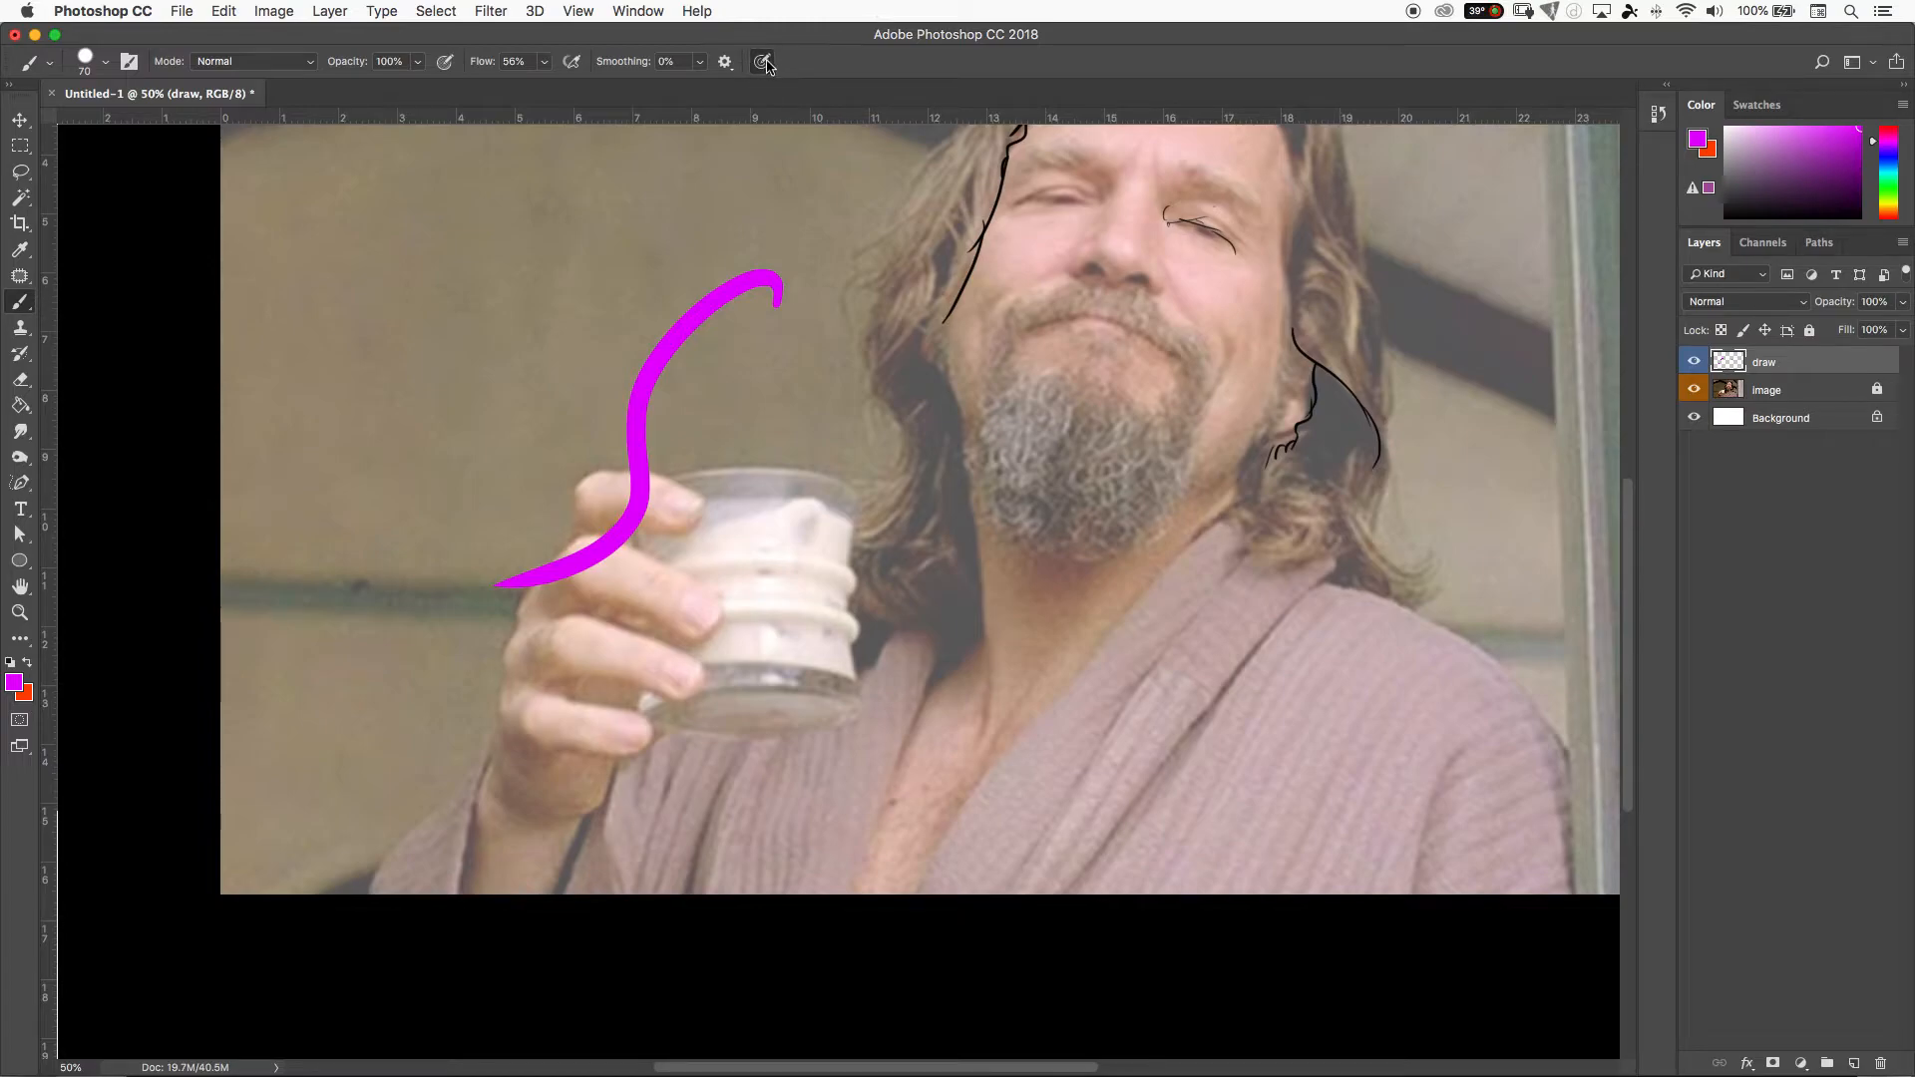
key("super+z")
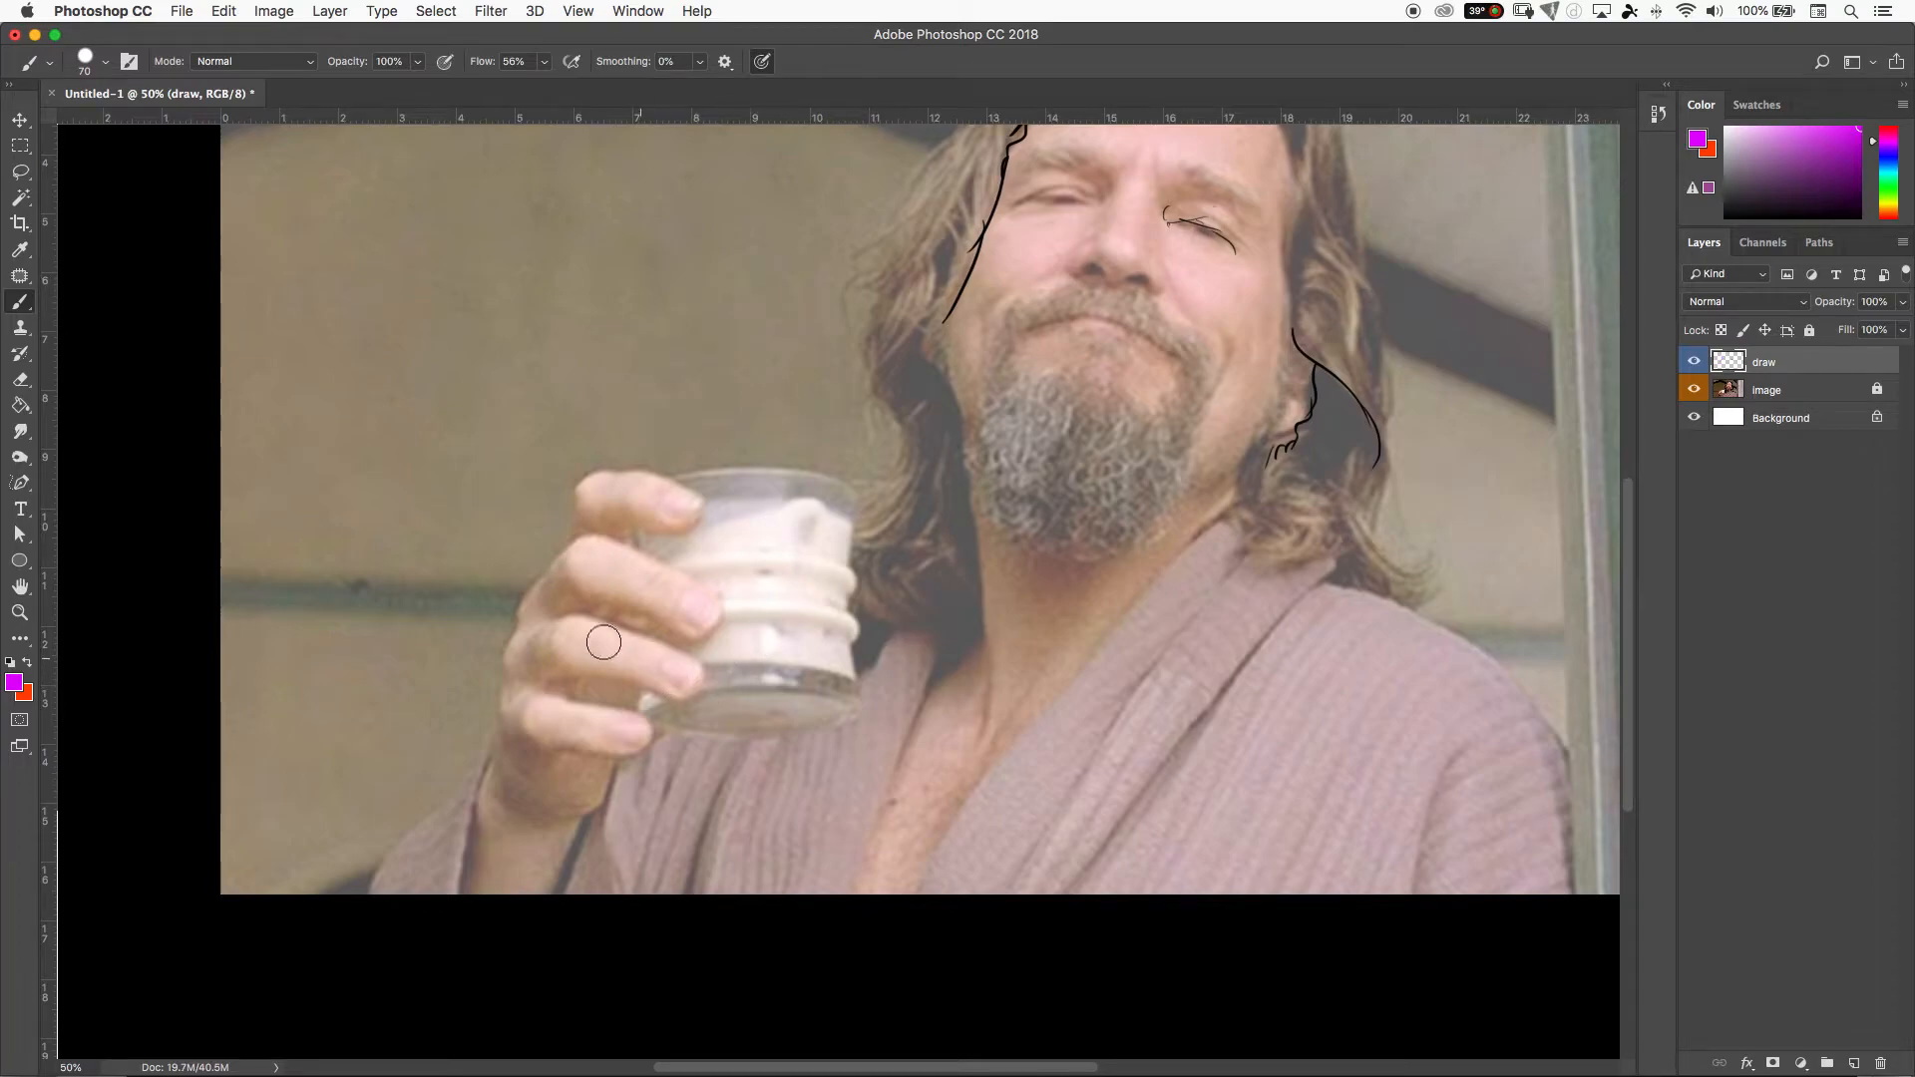
left_click(19, 307)
left_click(100, 300)
left_click_drag(548, 175, 367, 563)
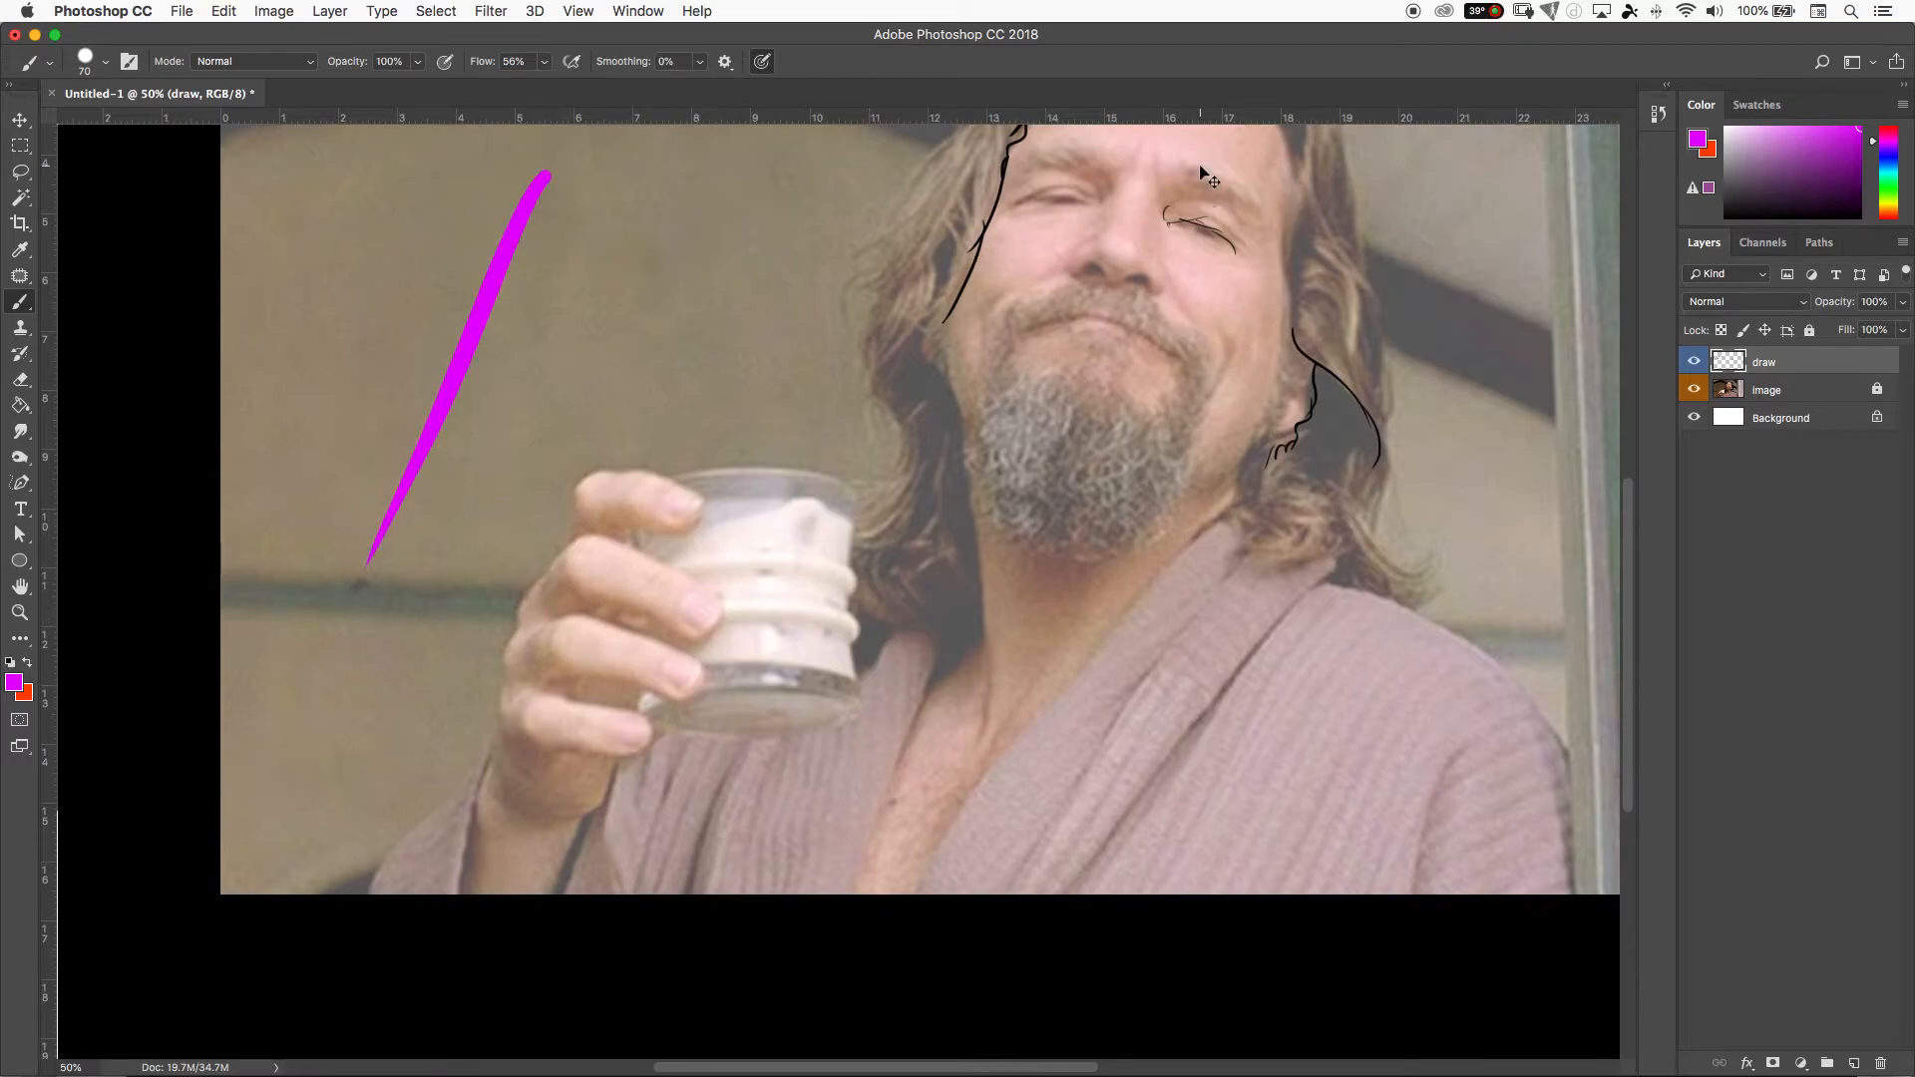
Step: Undo the diagonal magenta stroke on the wall and switch to the Freeform Pen Tool with Magnetic enabled
key("super+z")
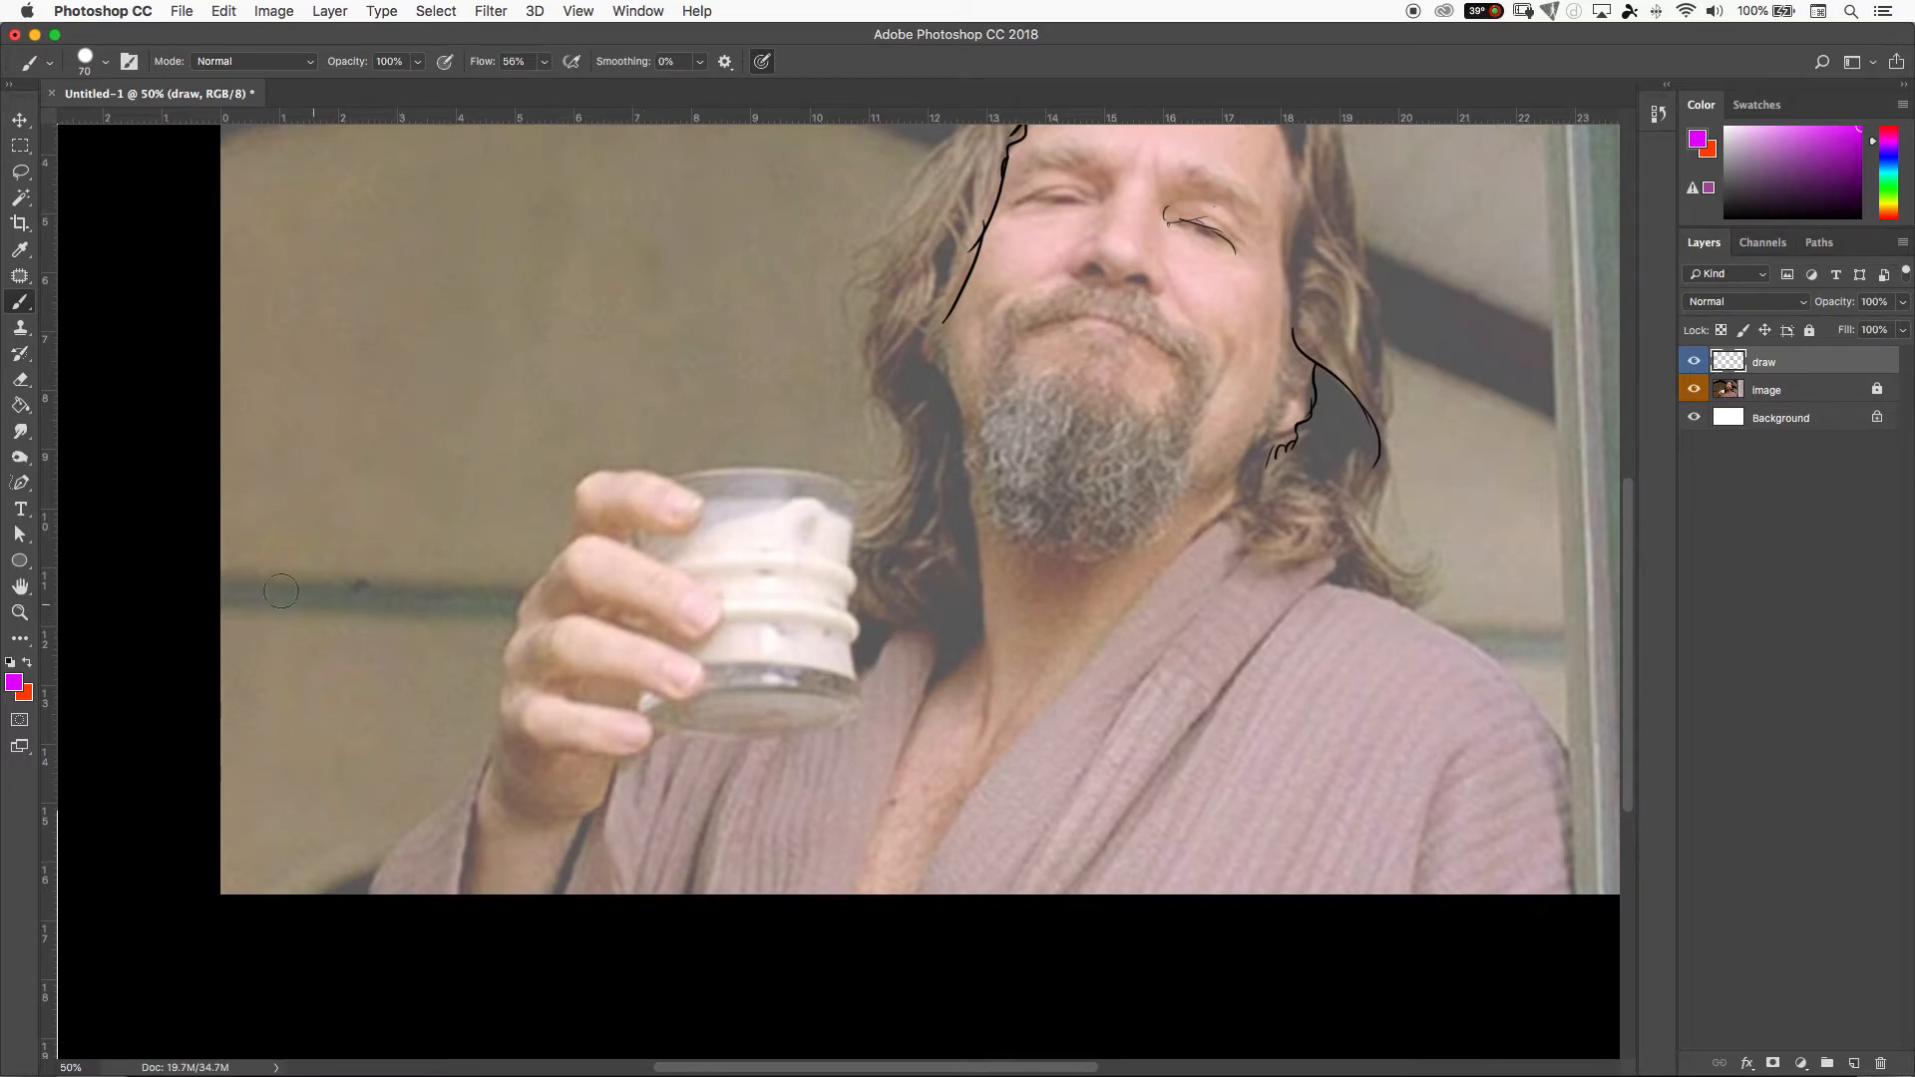
left_click(22, 486)
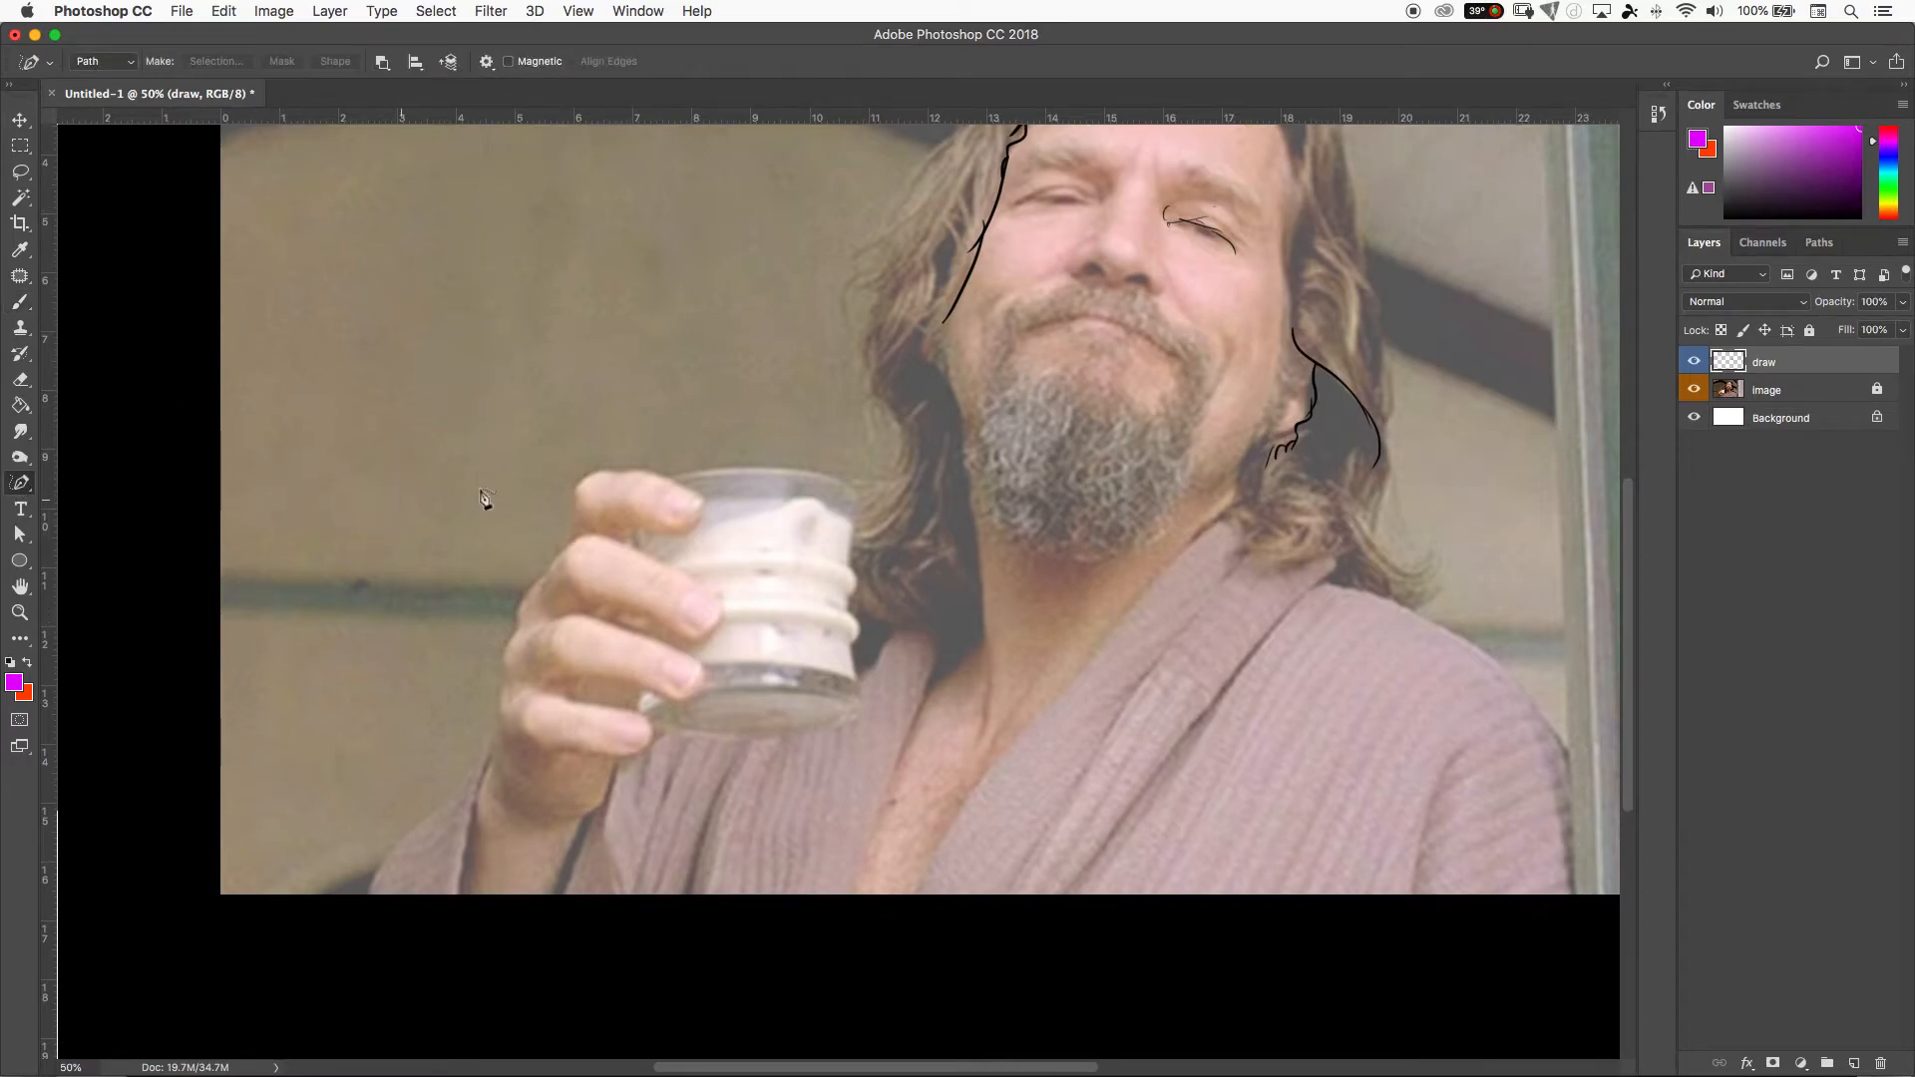
left_click(509, 62)
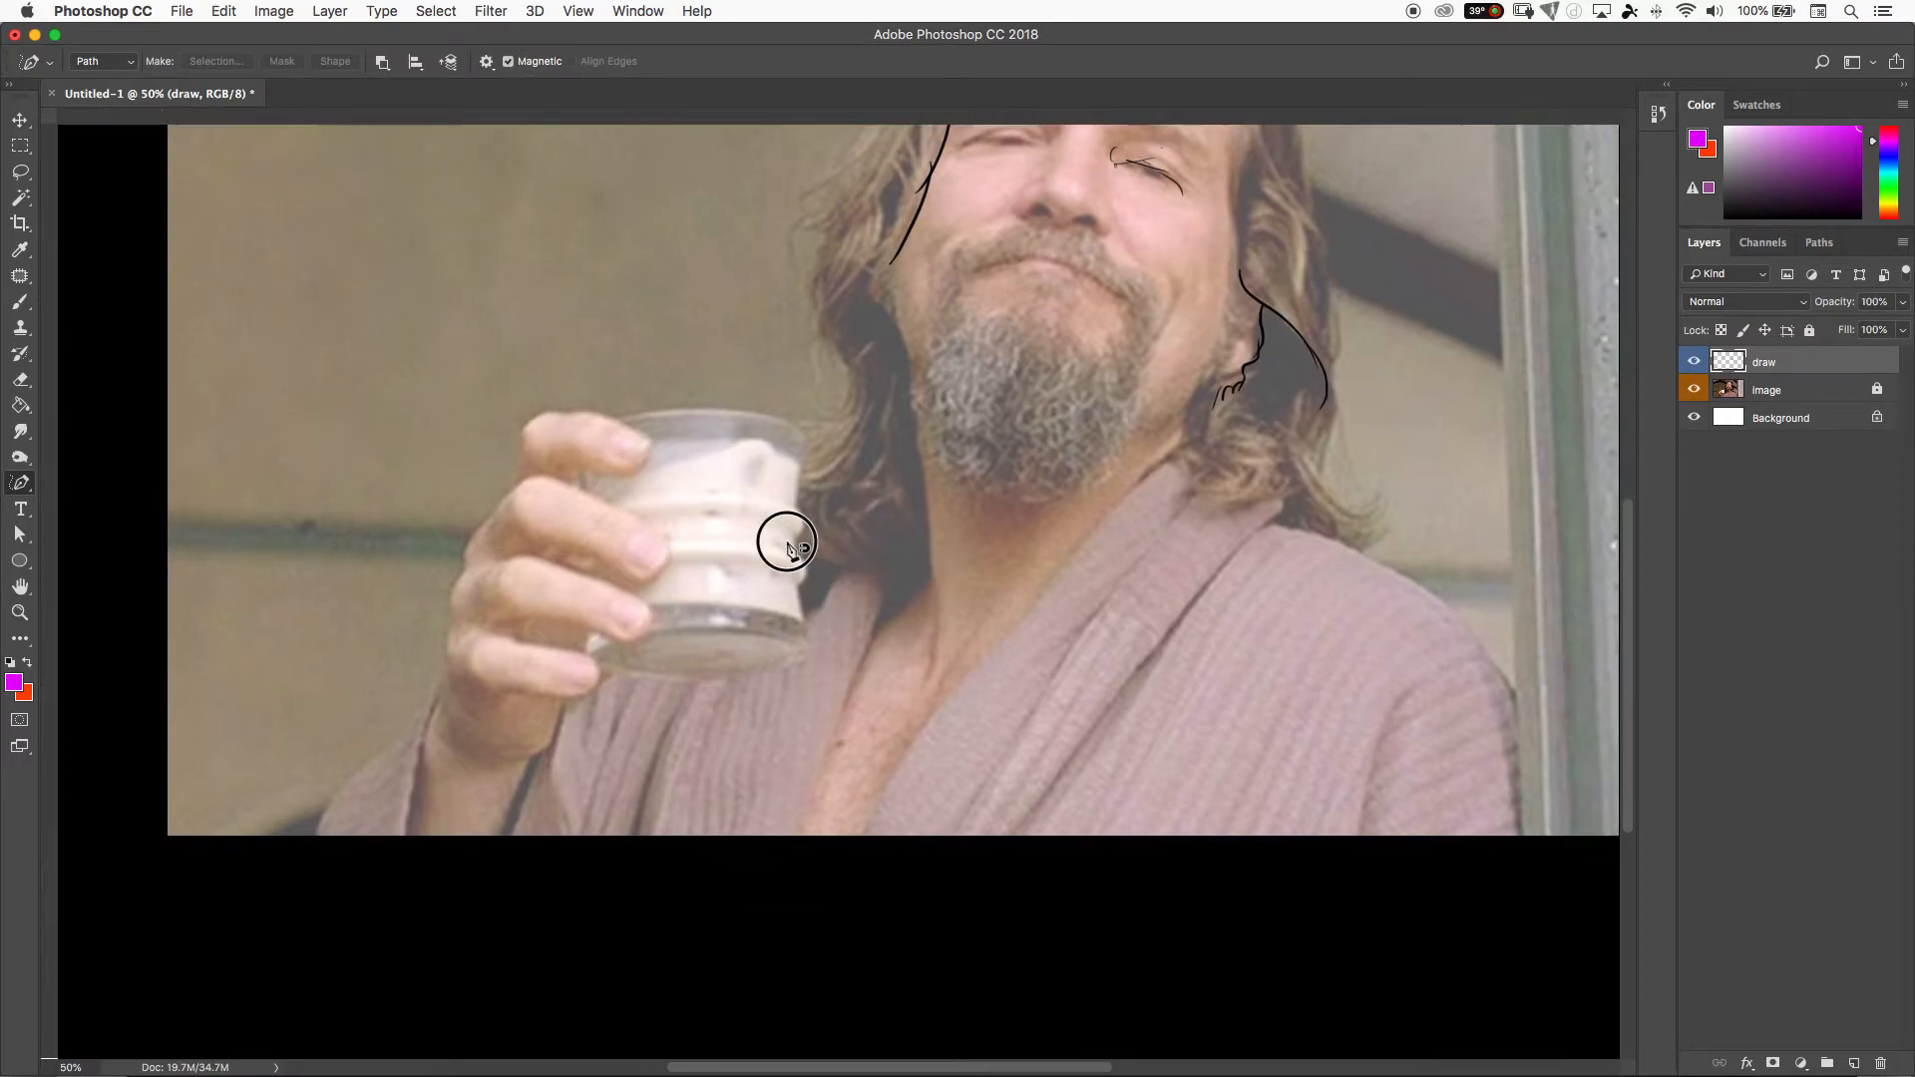
Step: Unlock the image layer and set its opacity to 75%
scroll(778, 538, "down", 2)
scroll(778, 539, "right", 5)
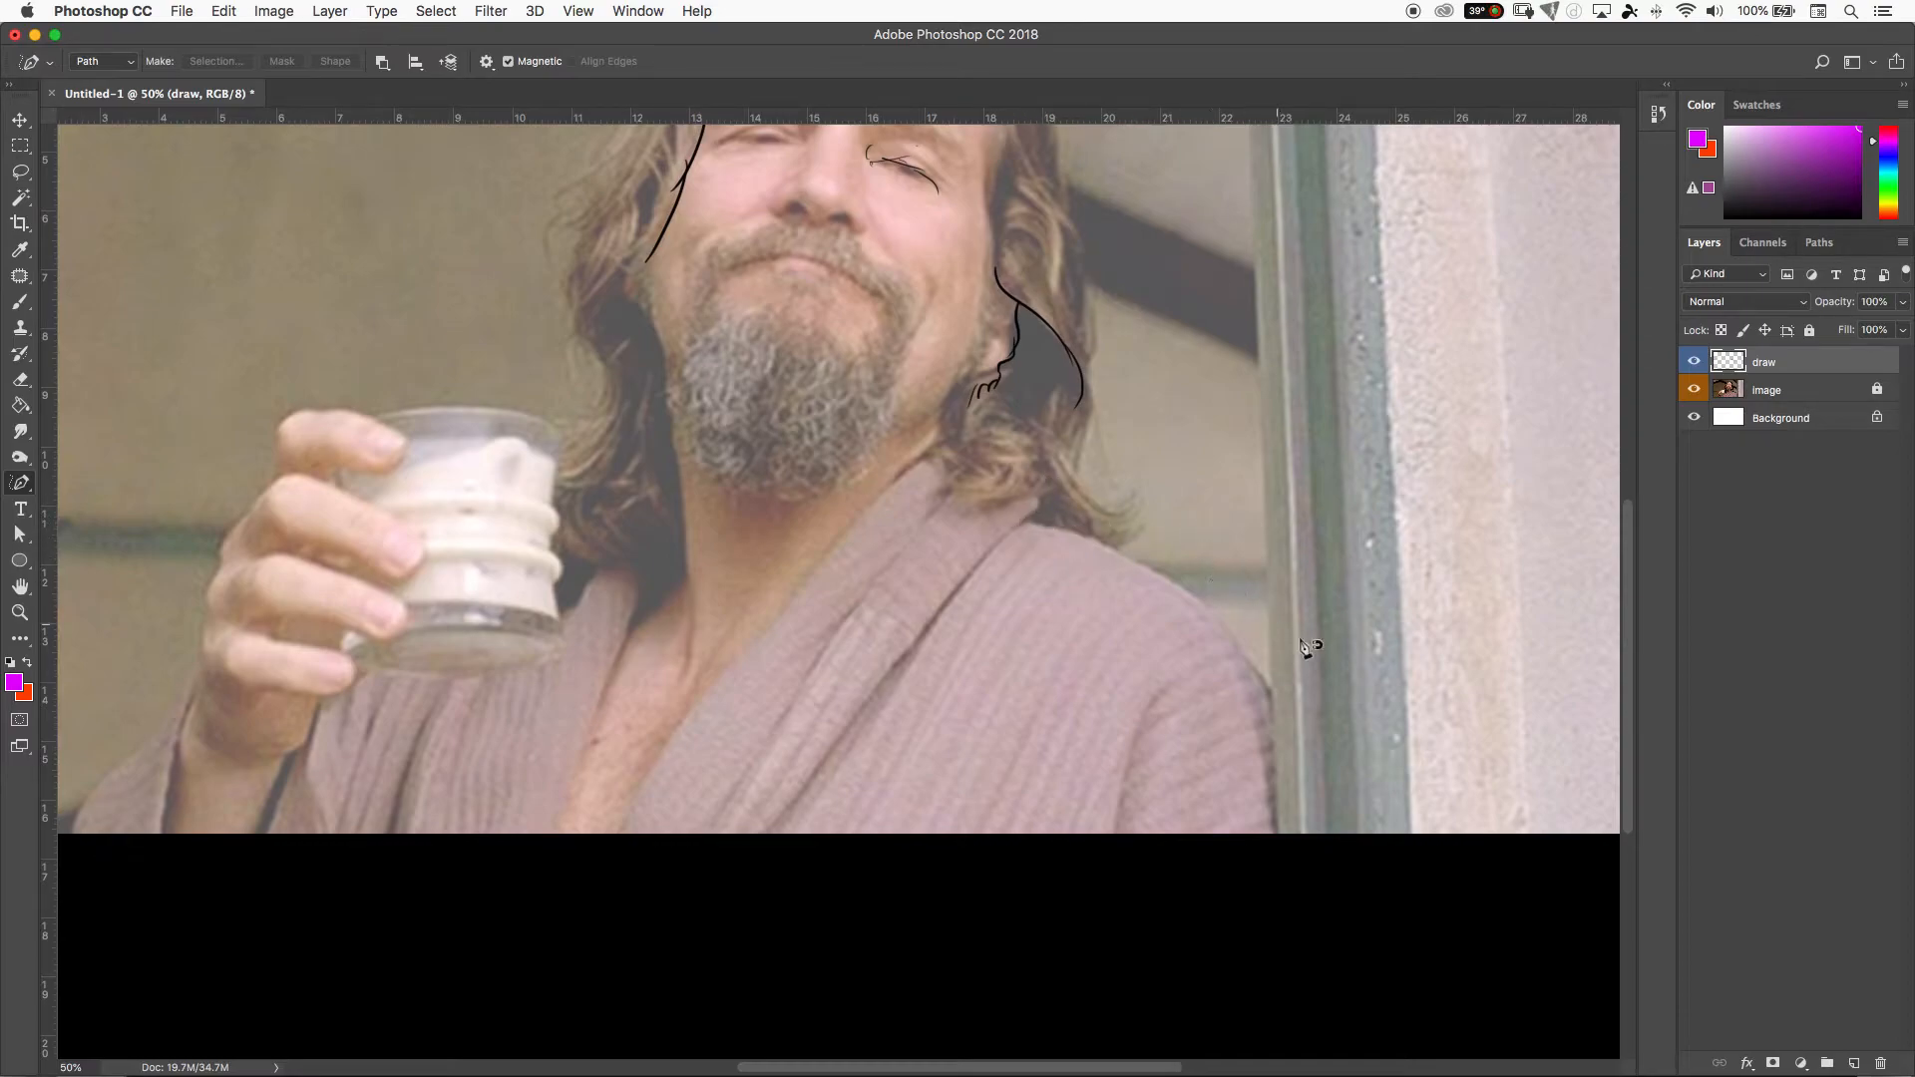
left_click(1797, 396)
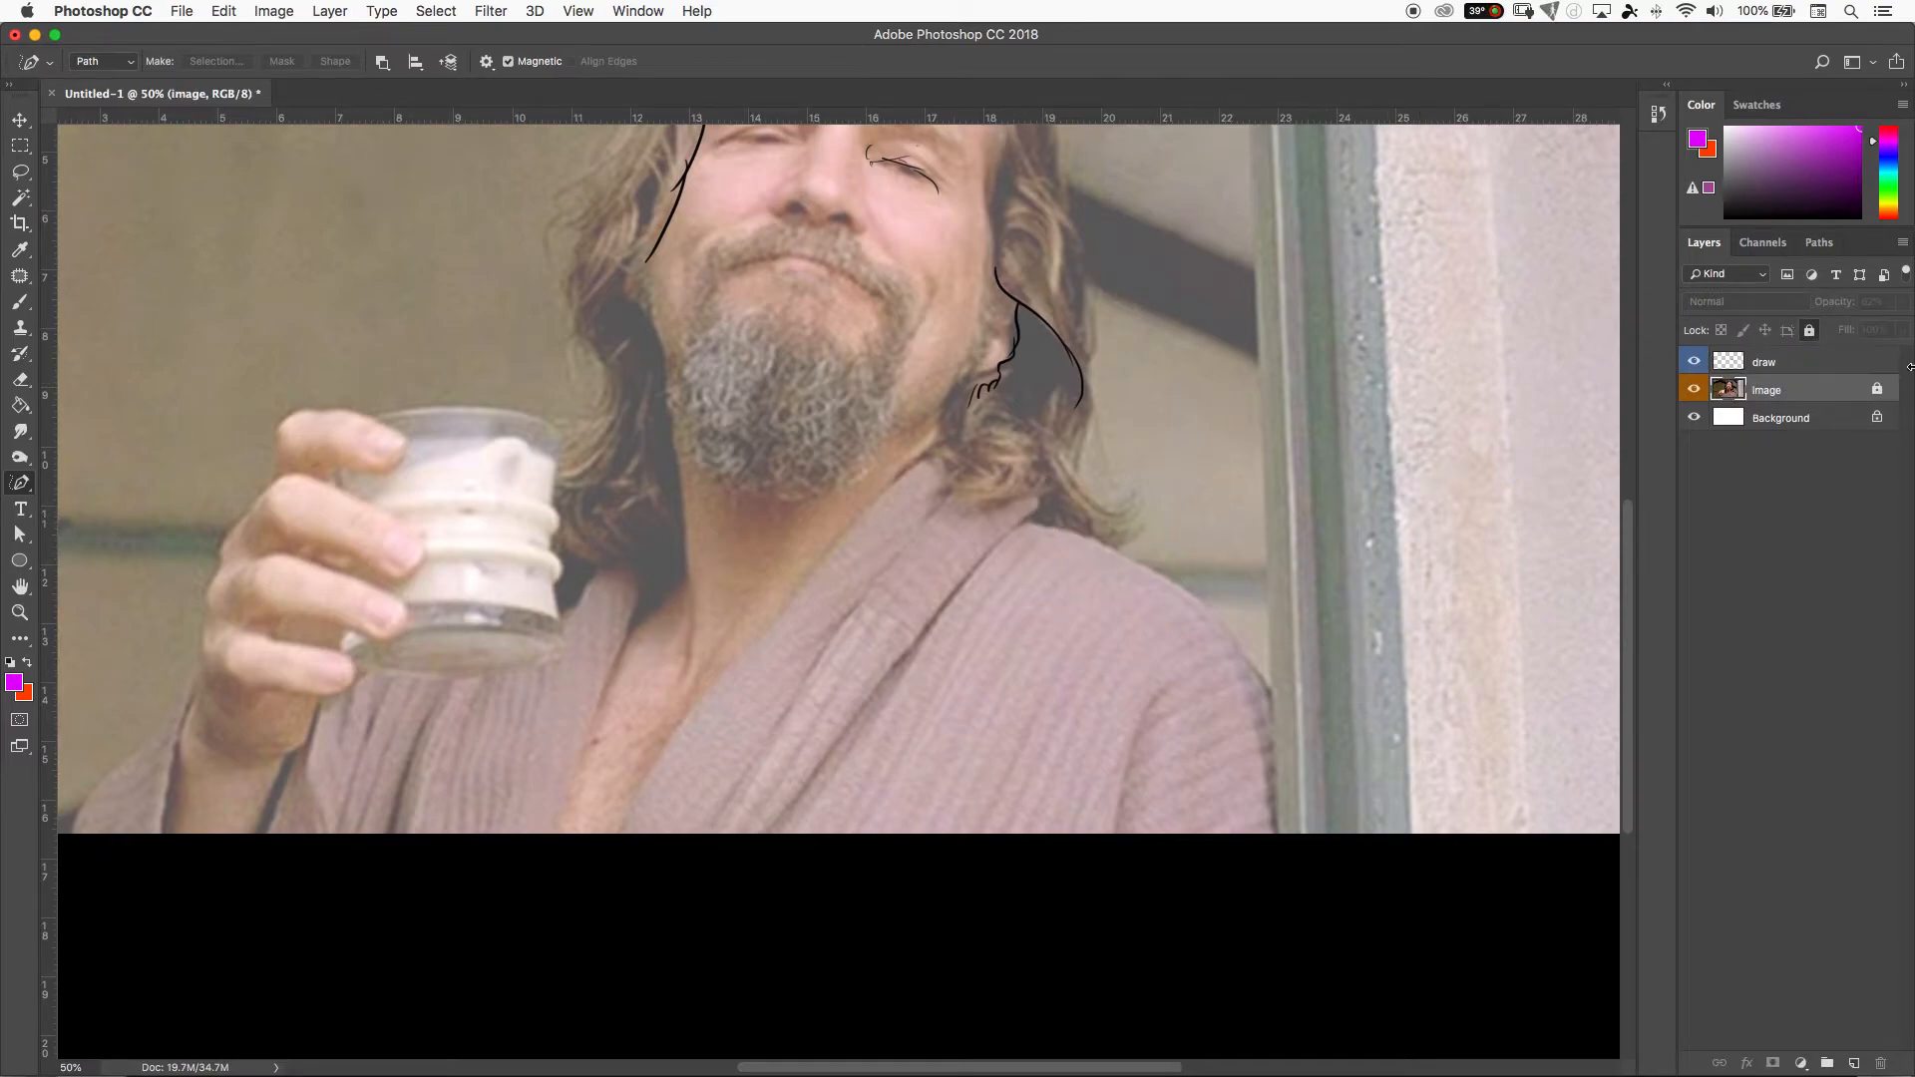
left_click(1811, 332)
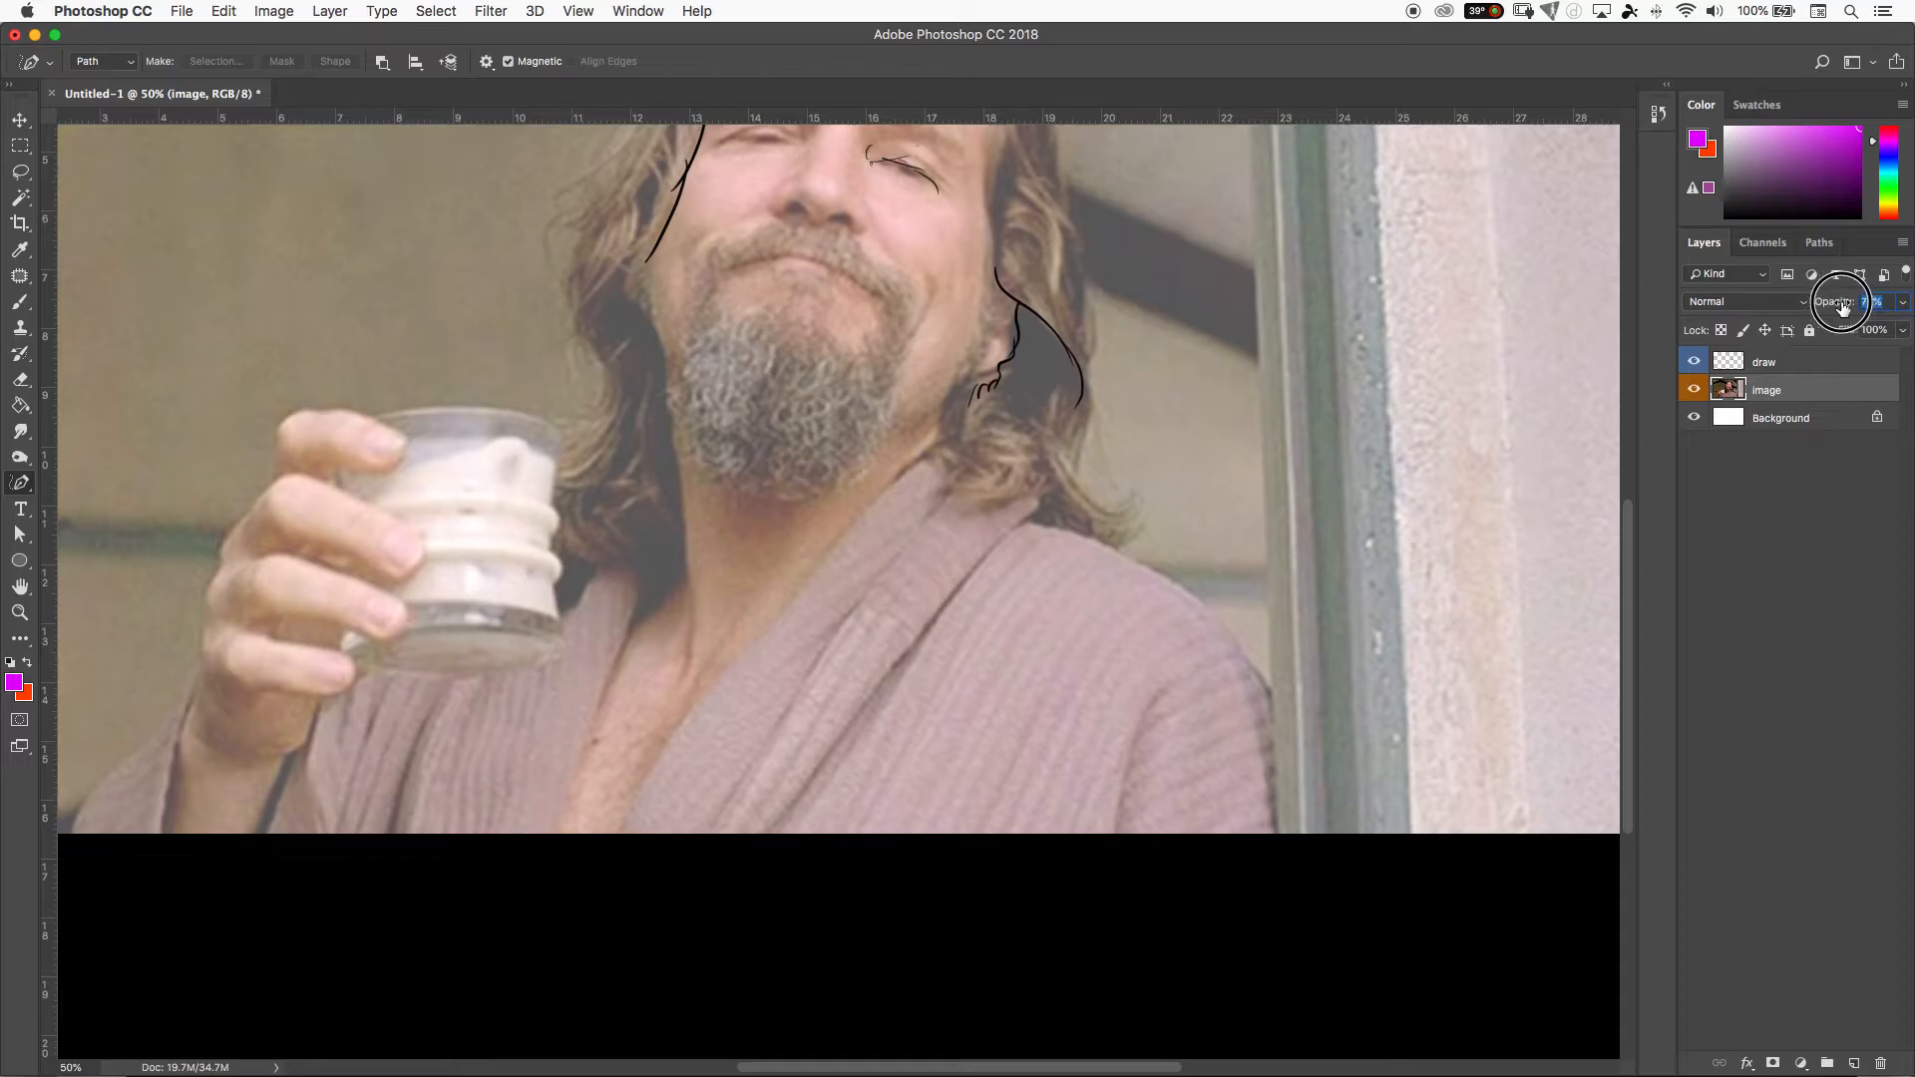
left_click_drag(1833, 305, 1847, 305)
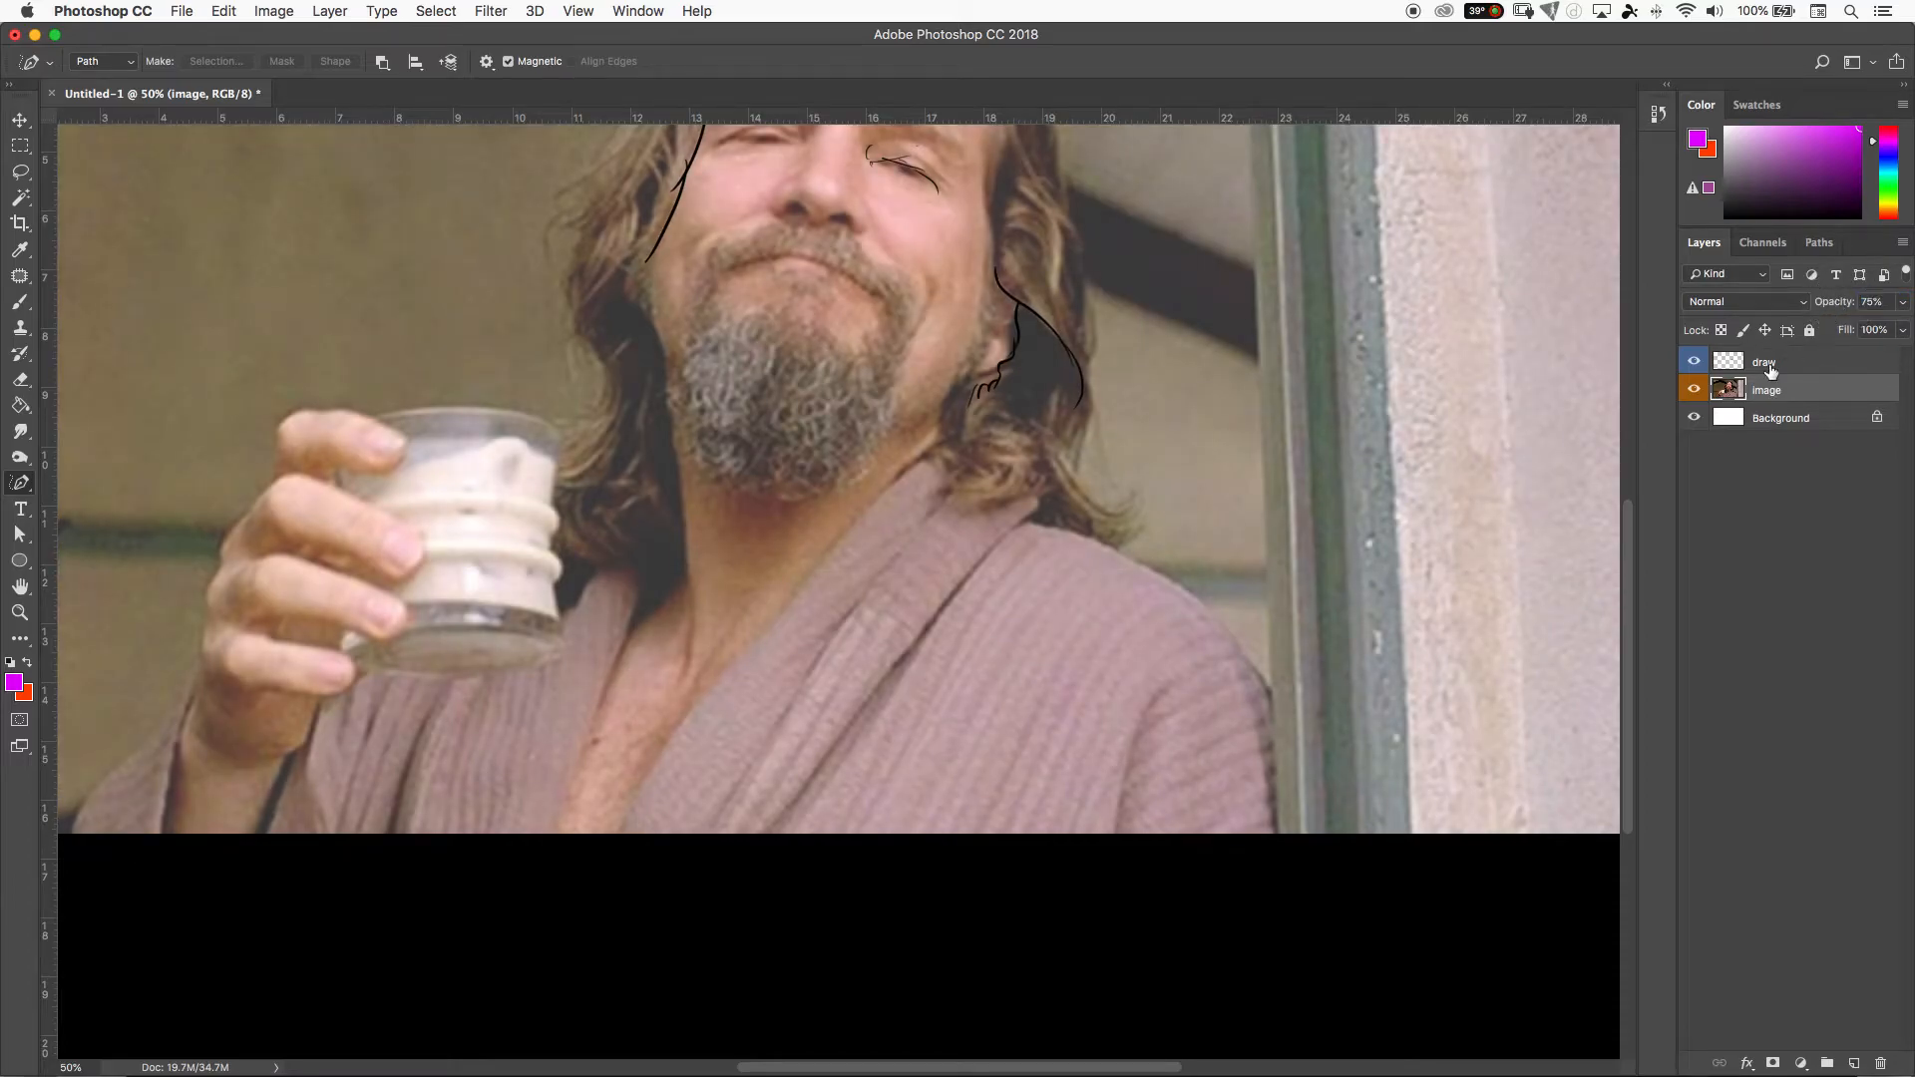
Step: On the draw layer, trace a magnetic path along the robe's shoulder from the hair down to the image's lower edge
left_click(1770, 363)
scroll(1057, 638, "right", 3)
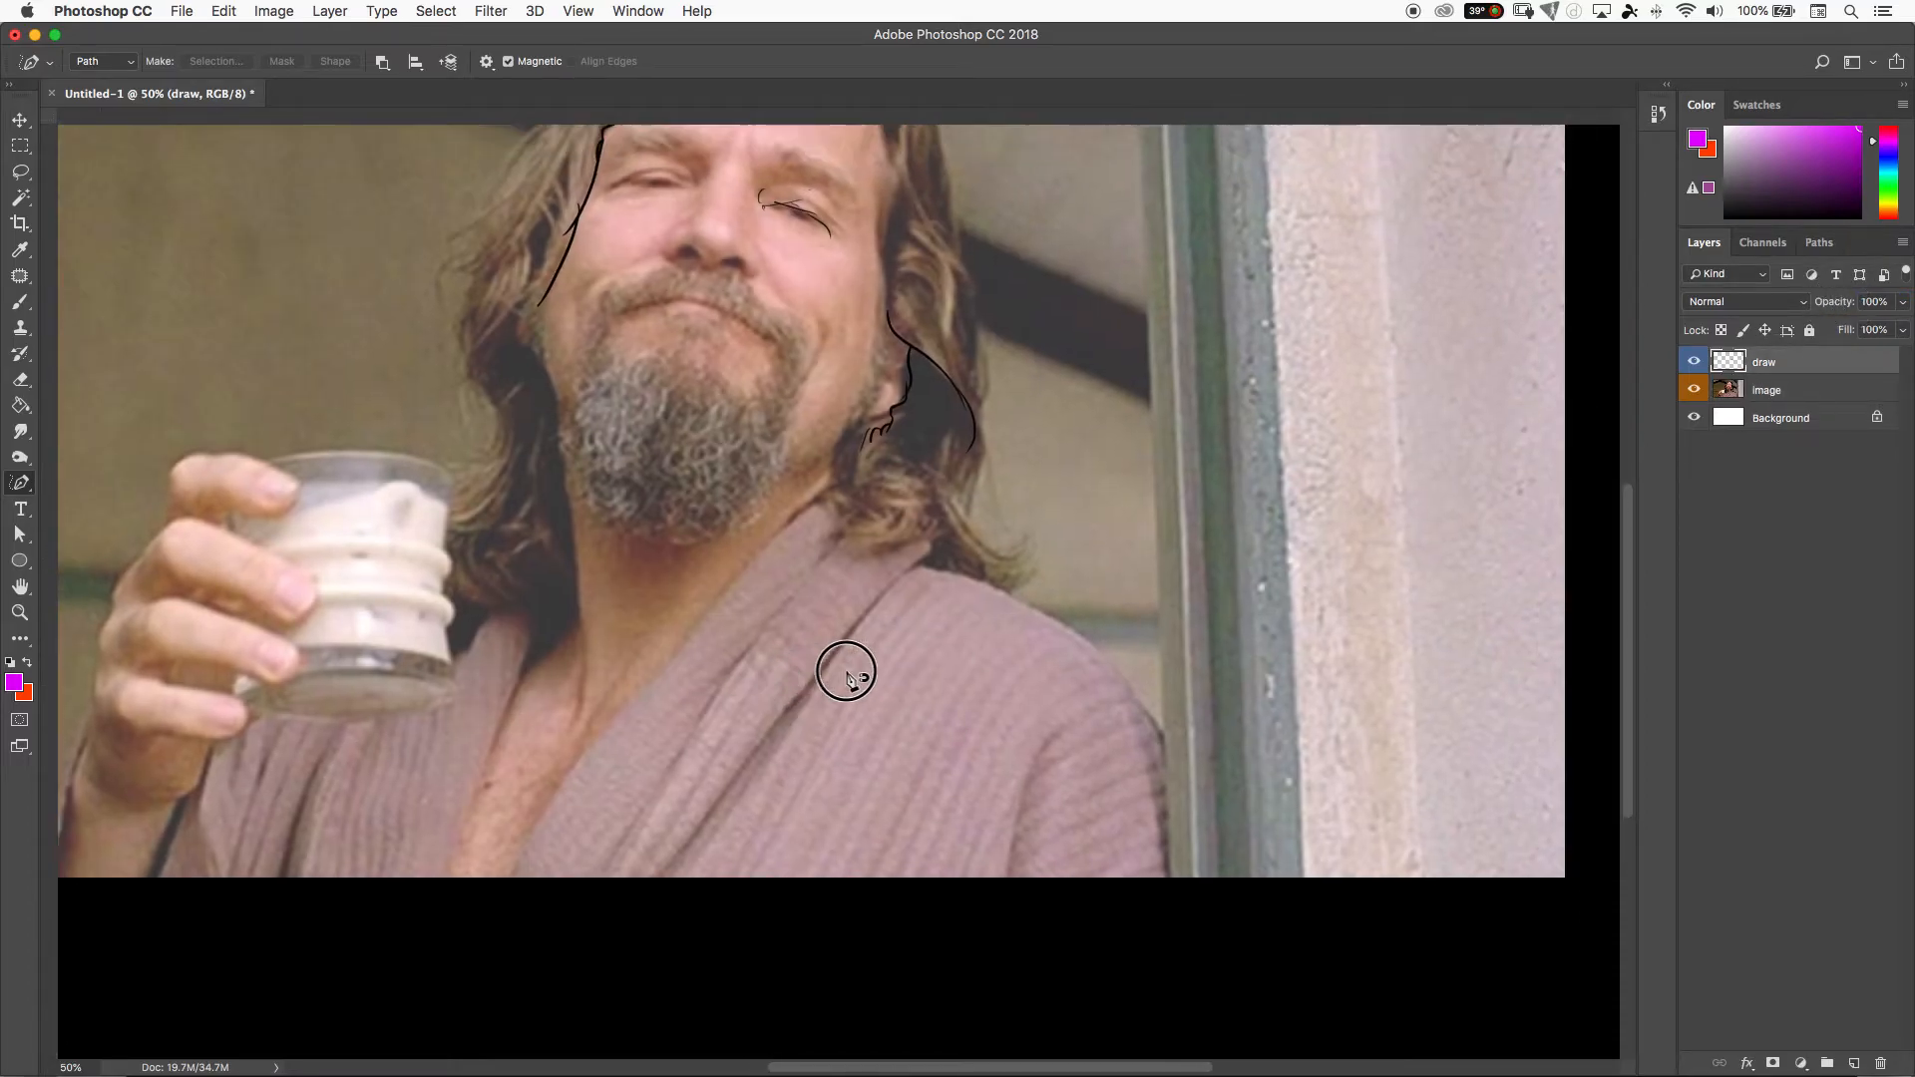
left_click(920, 545)
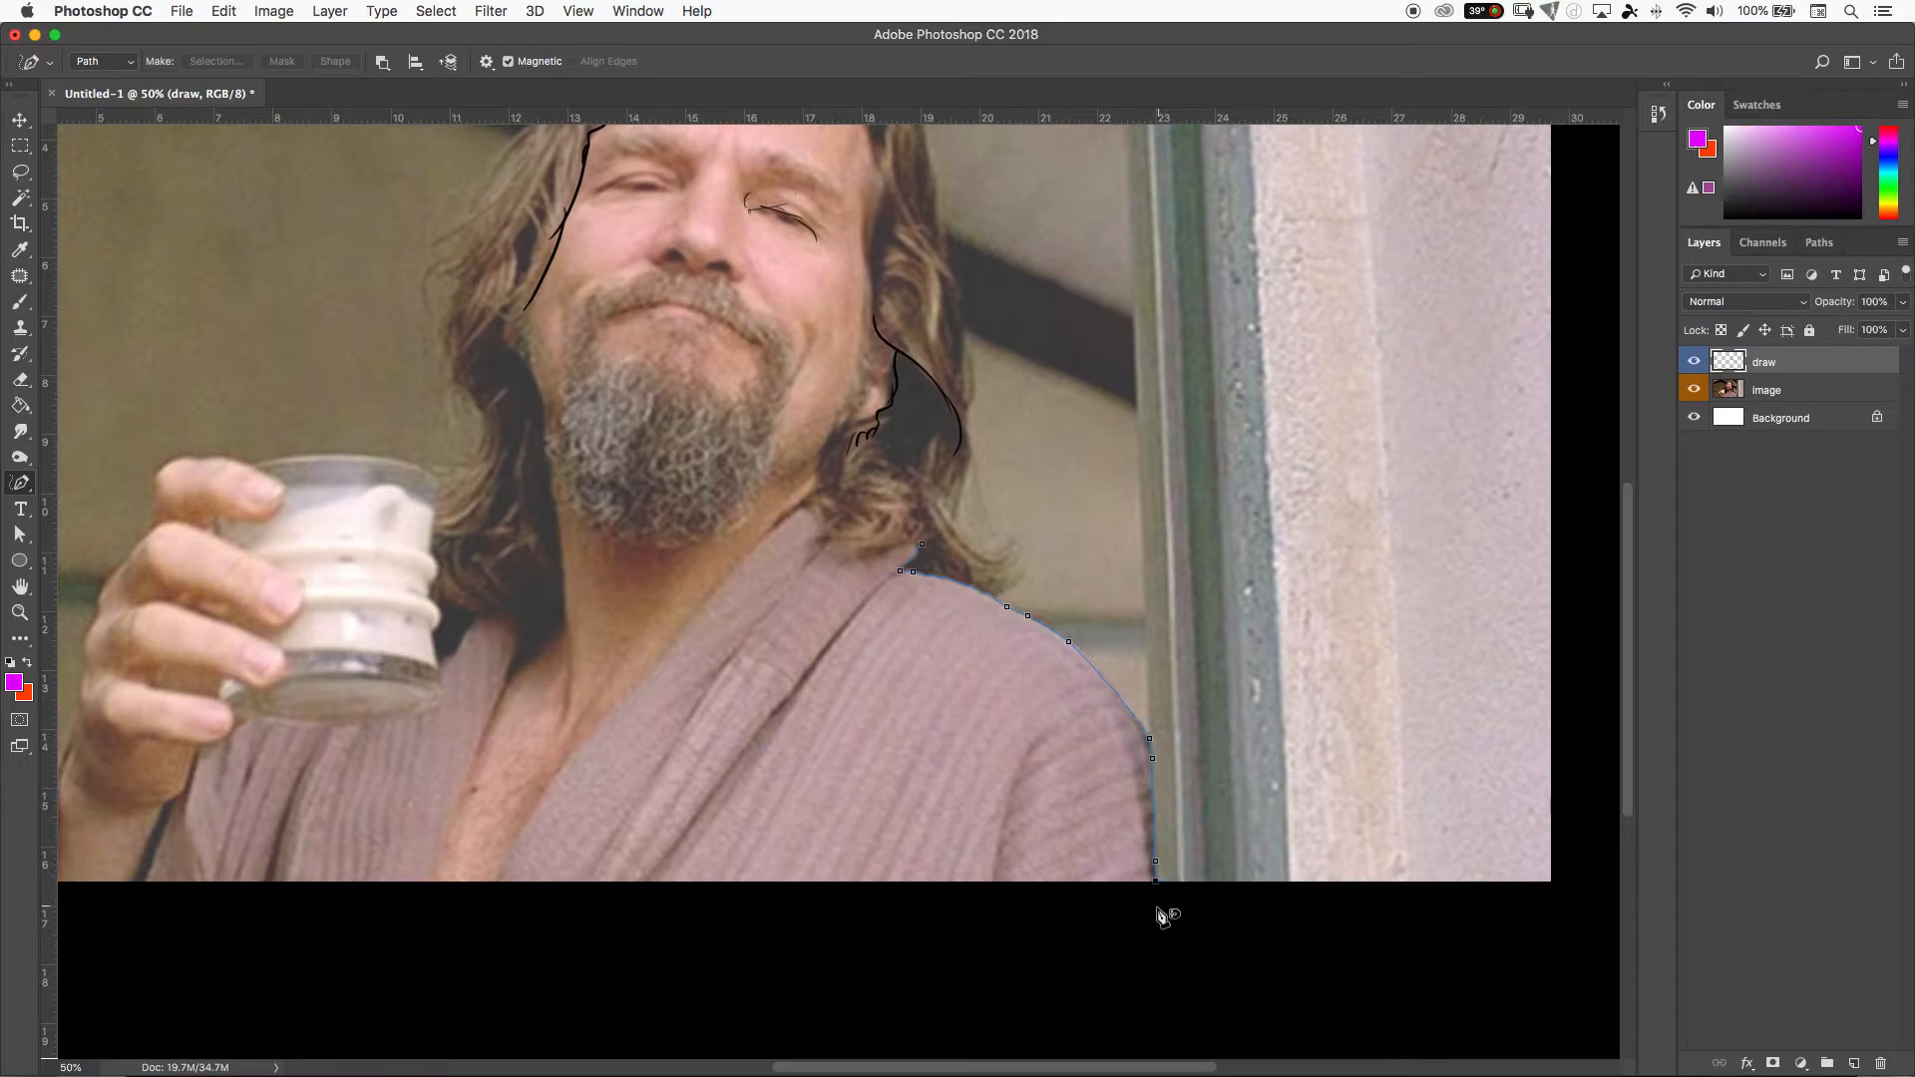
key("Return")
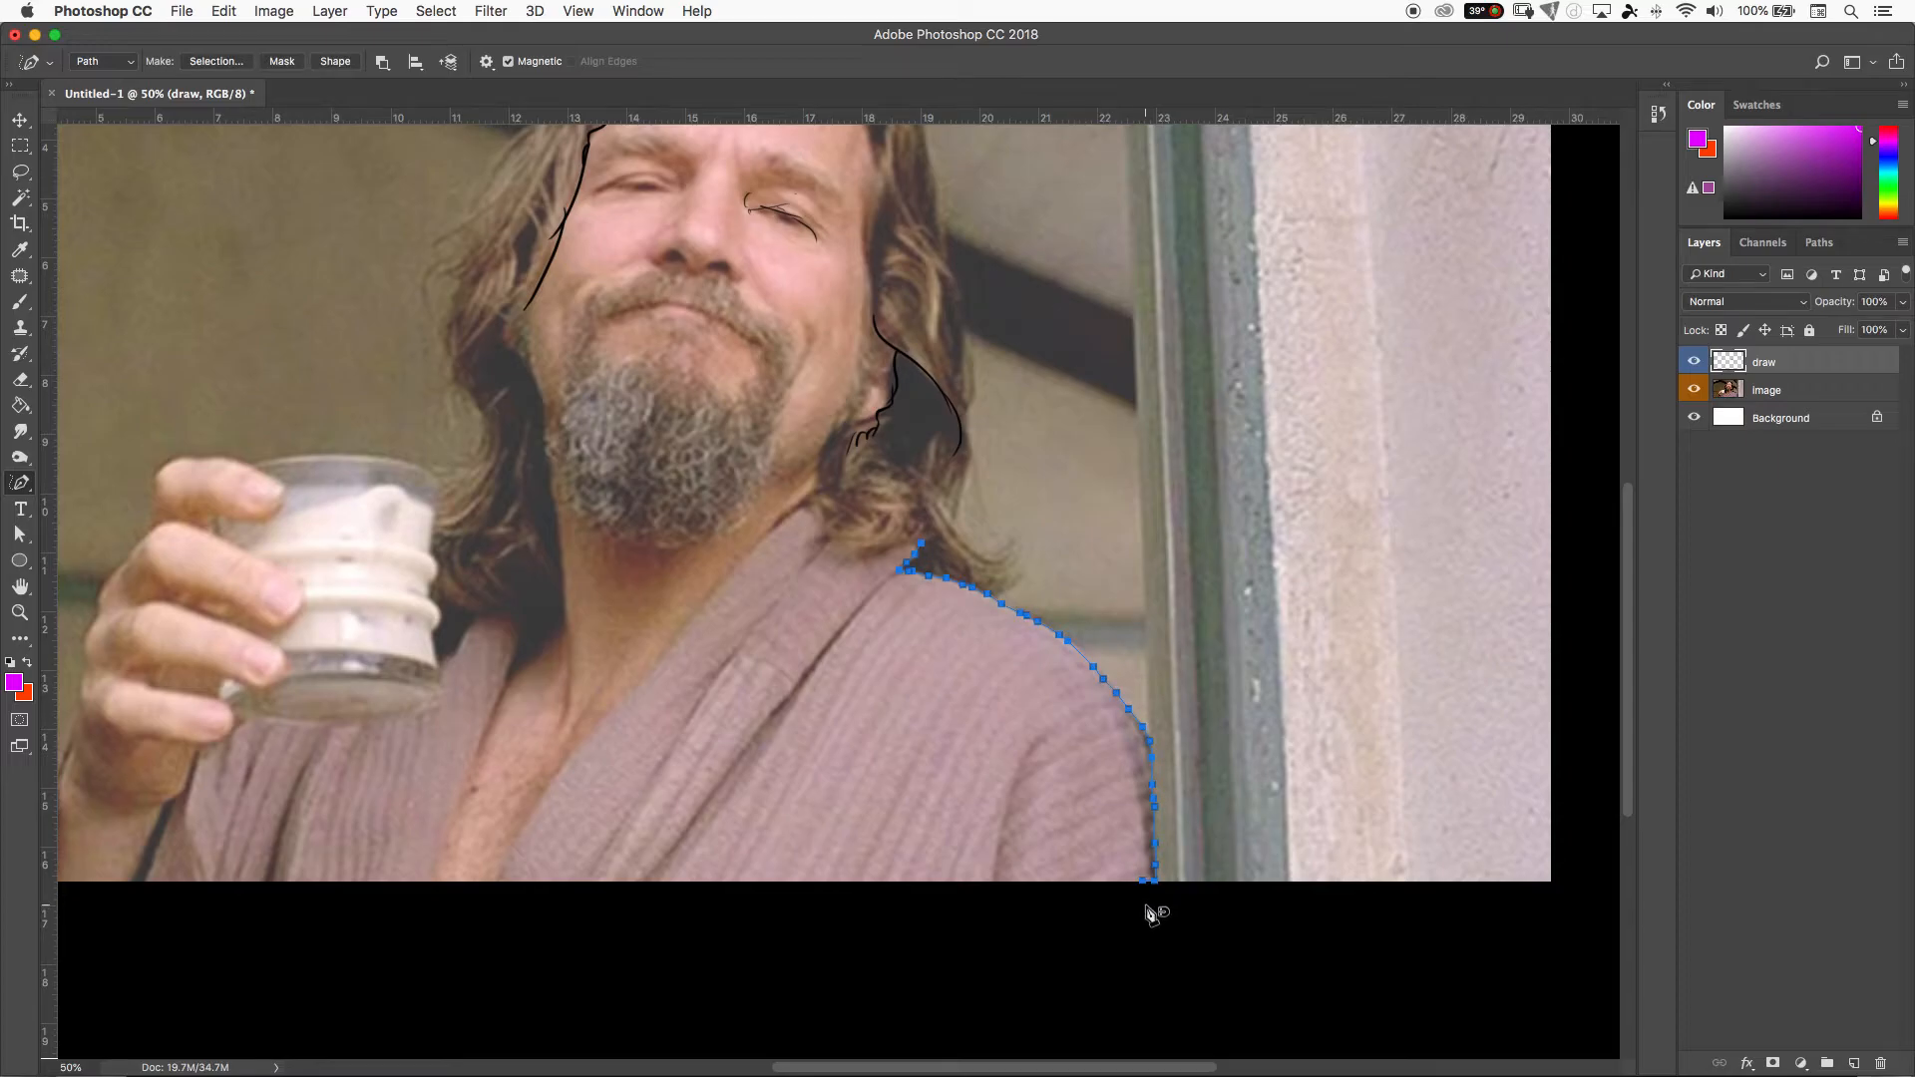
Step: Stroke the shoulder path using the Brush tool with Simulate Pressure enabled
left_click_drag(978, 341, 902, 455)
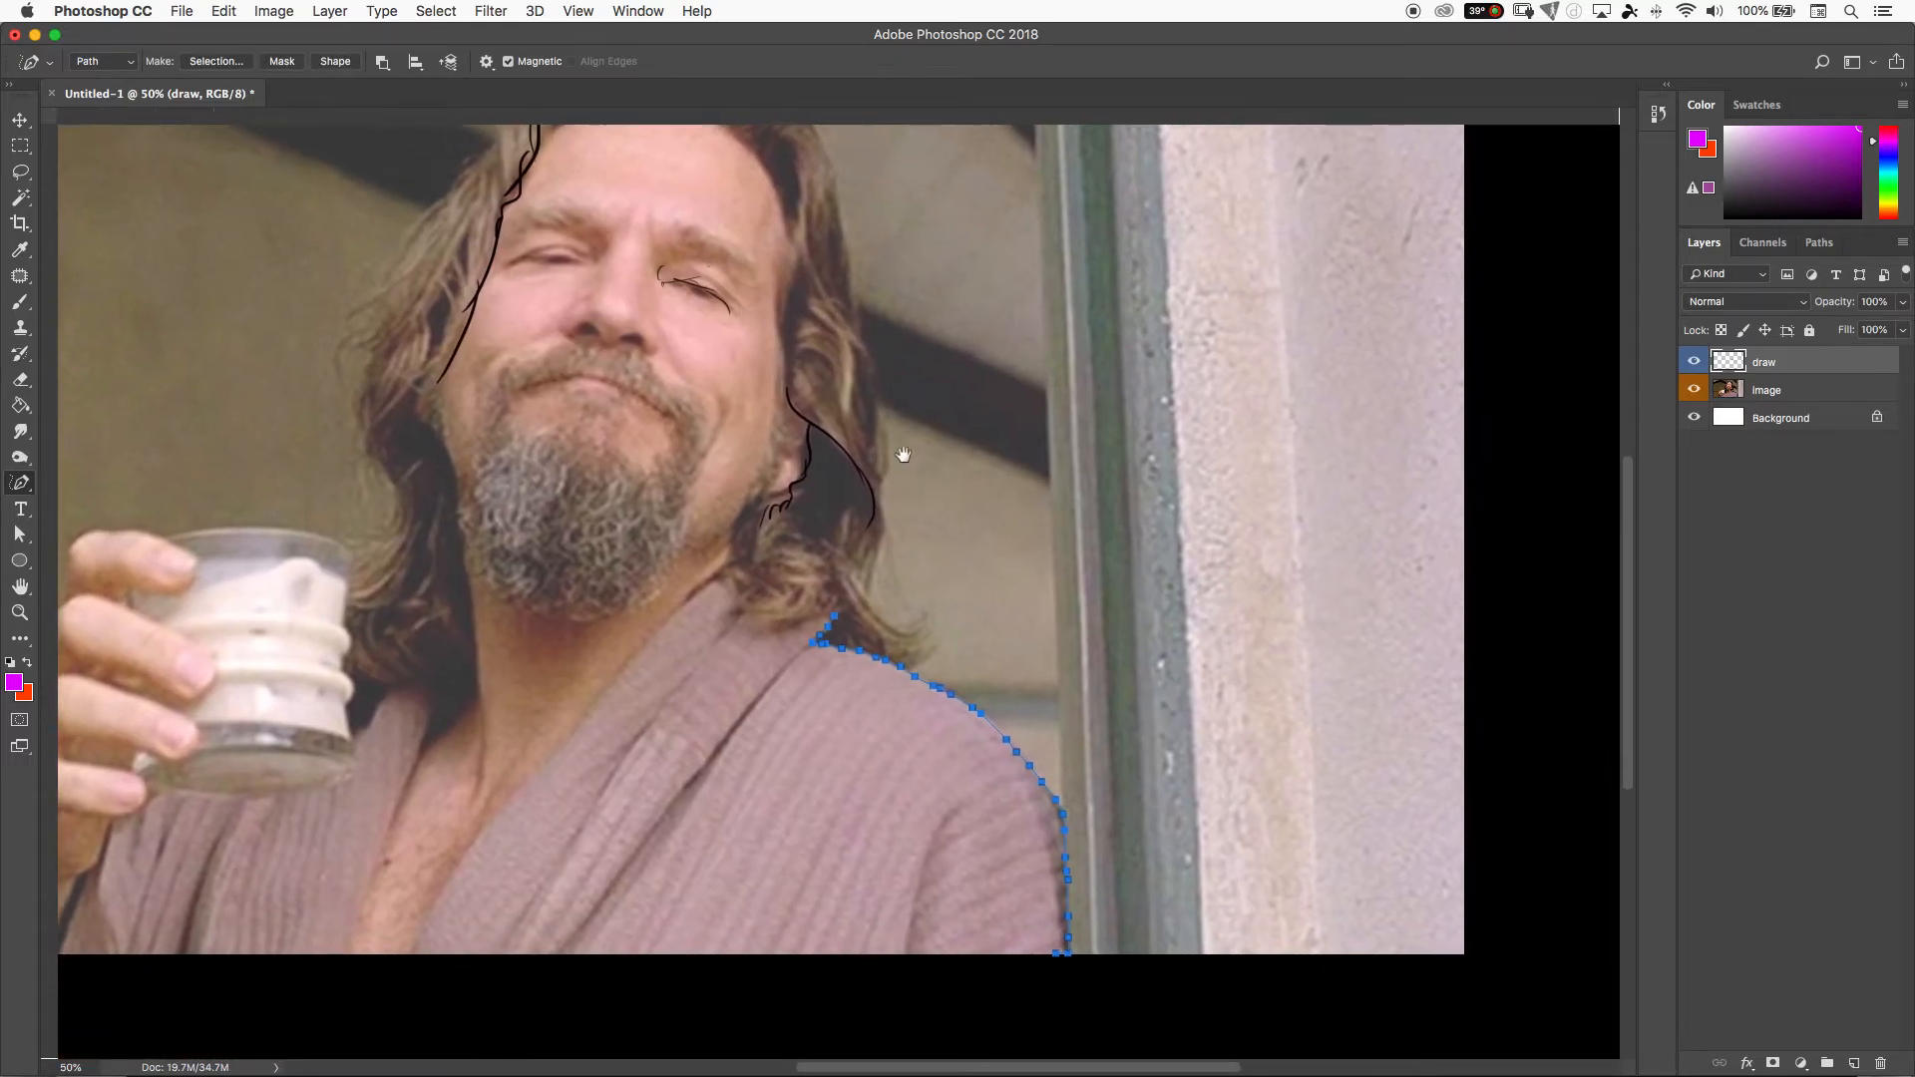
right_click(961, 704)
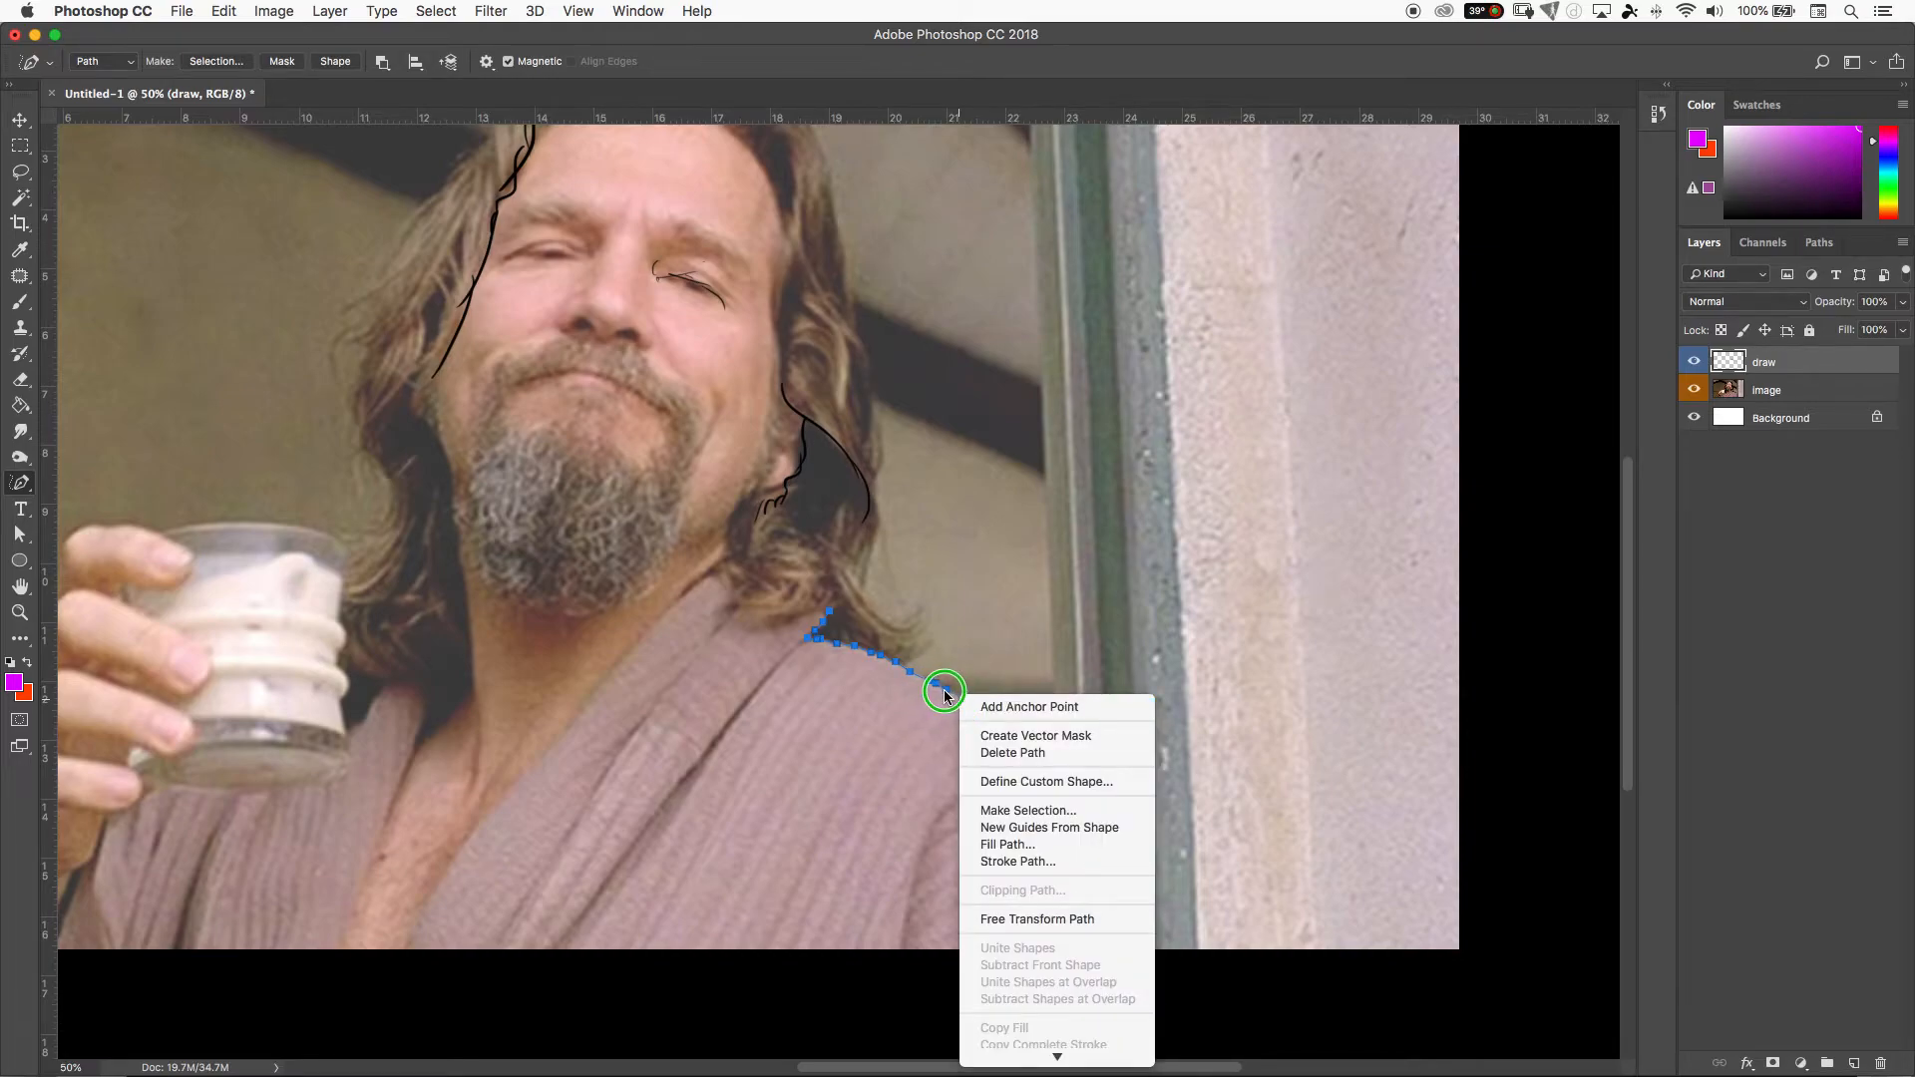
key("Escape")
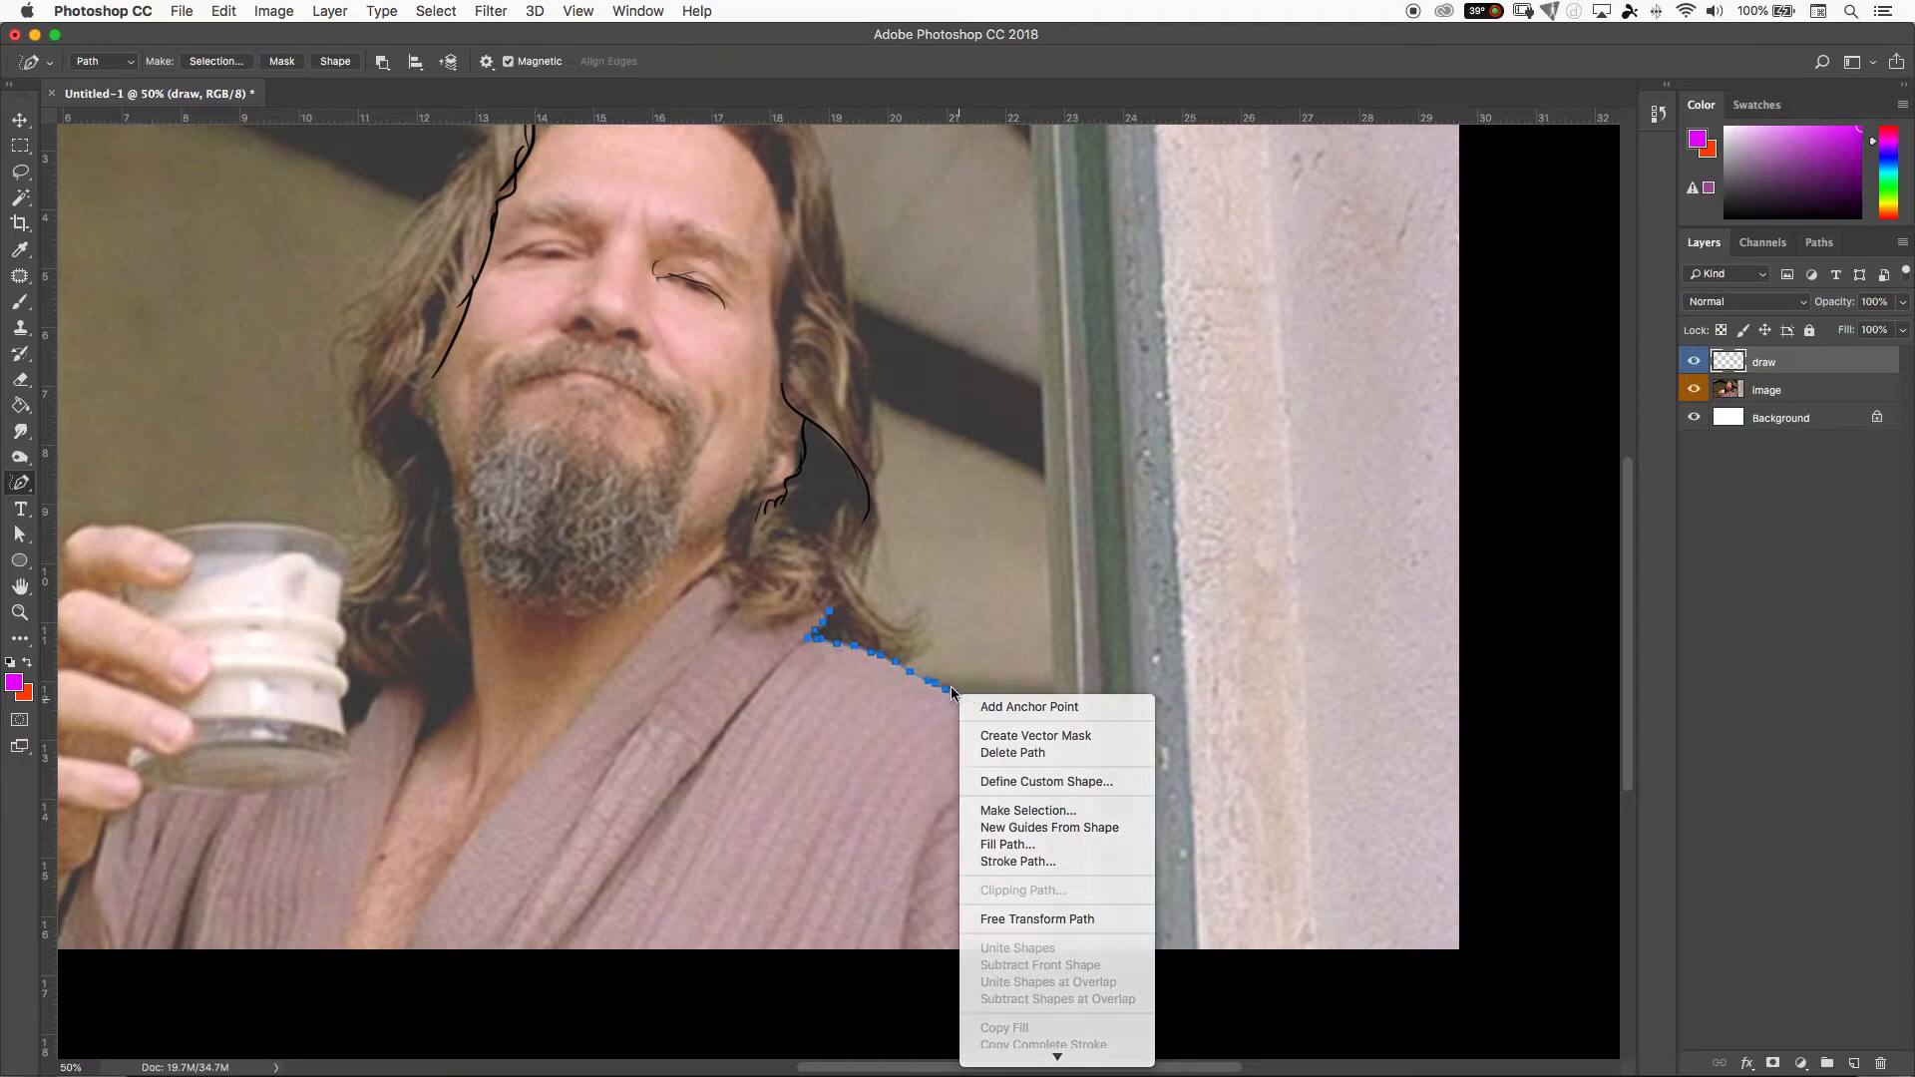
right_click(943, 692)
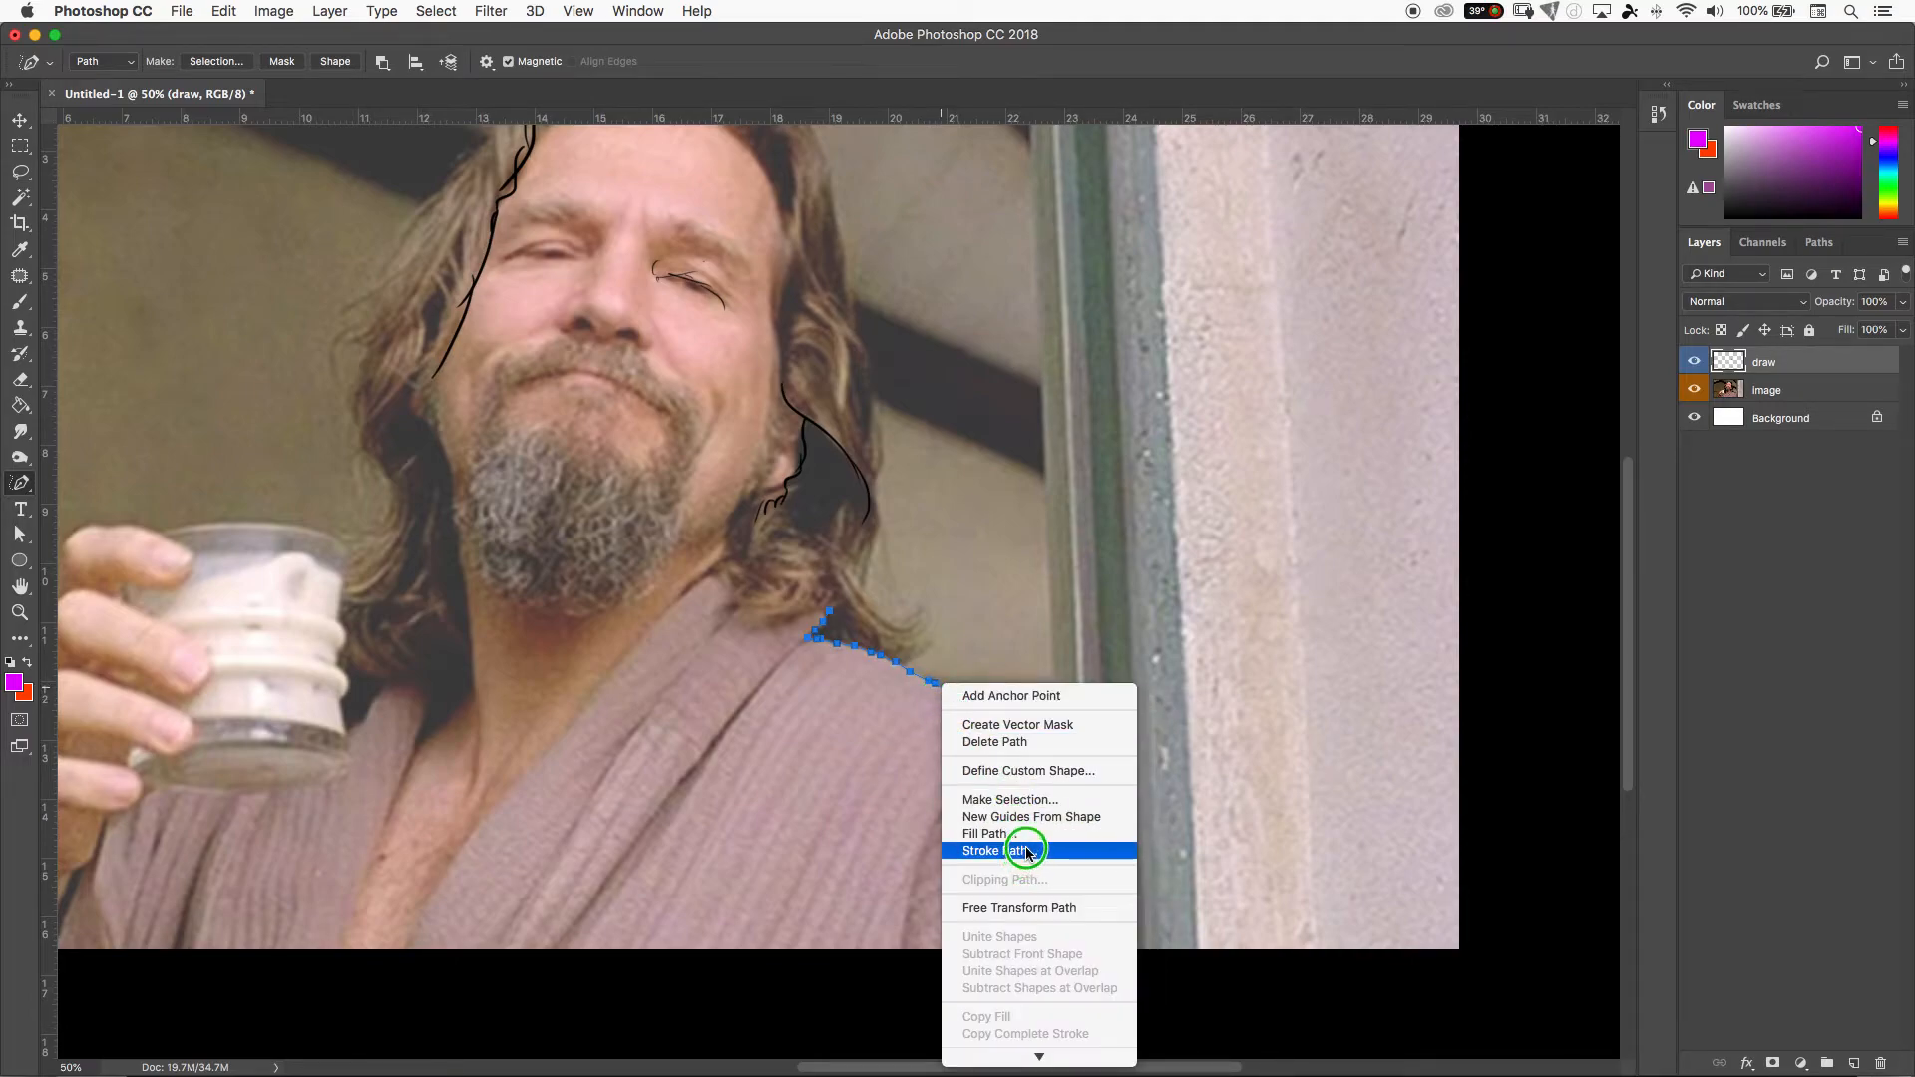
left_click(987, 862)
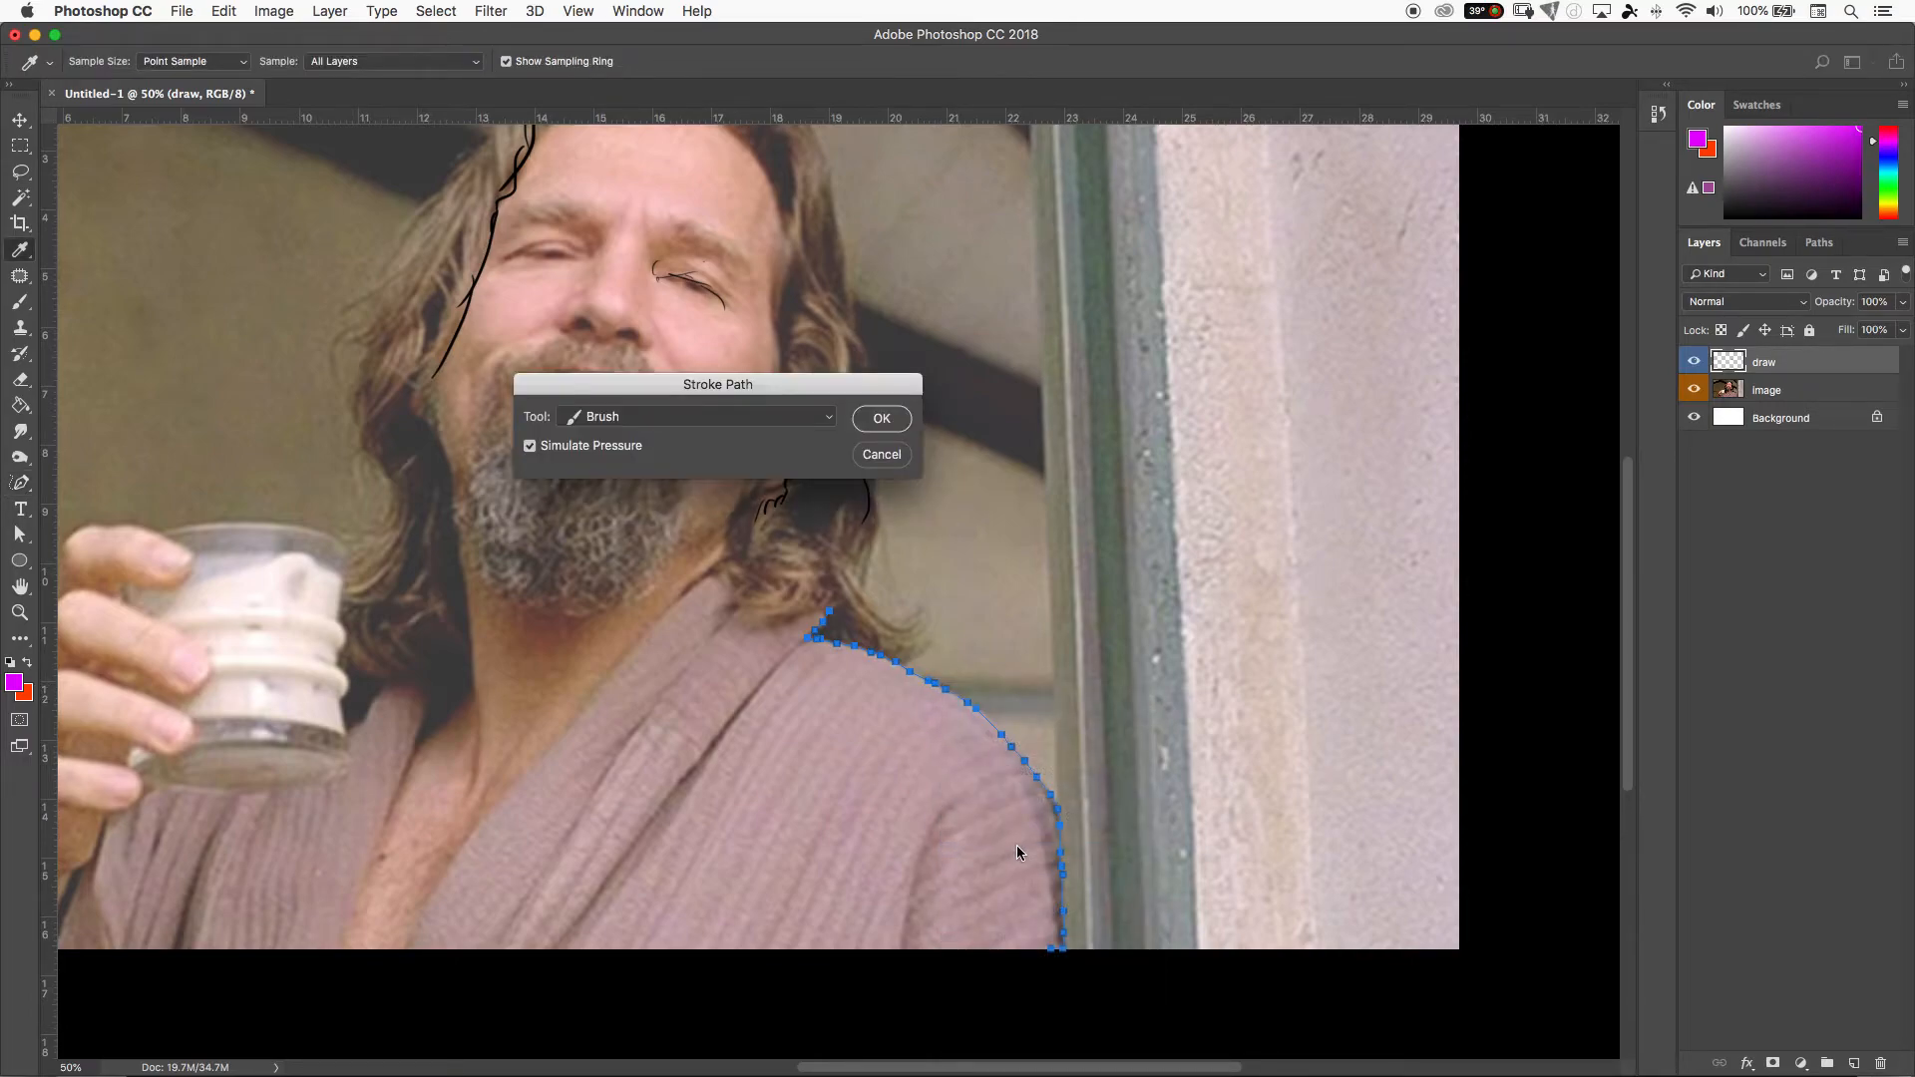
left_click(761, 416)
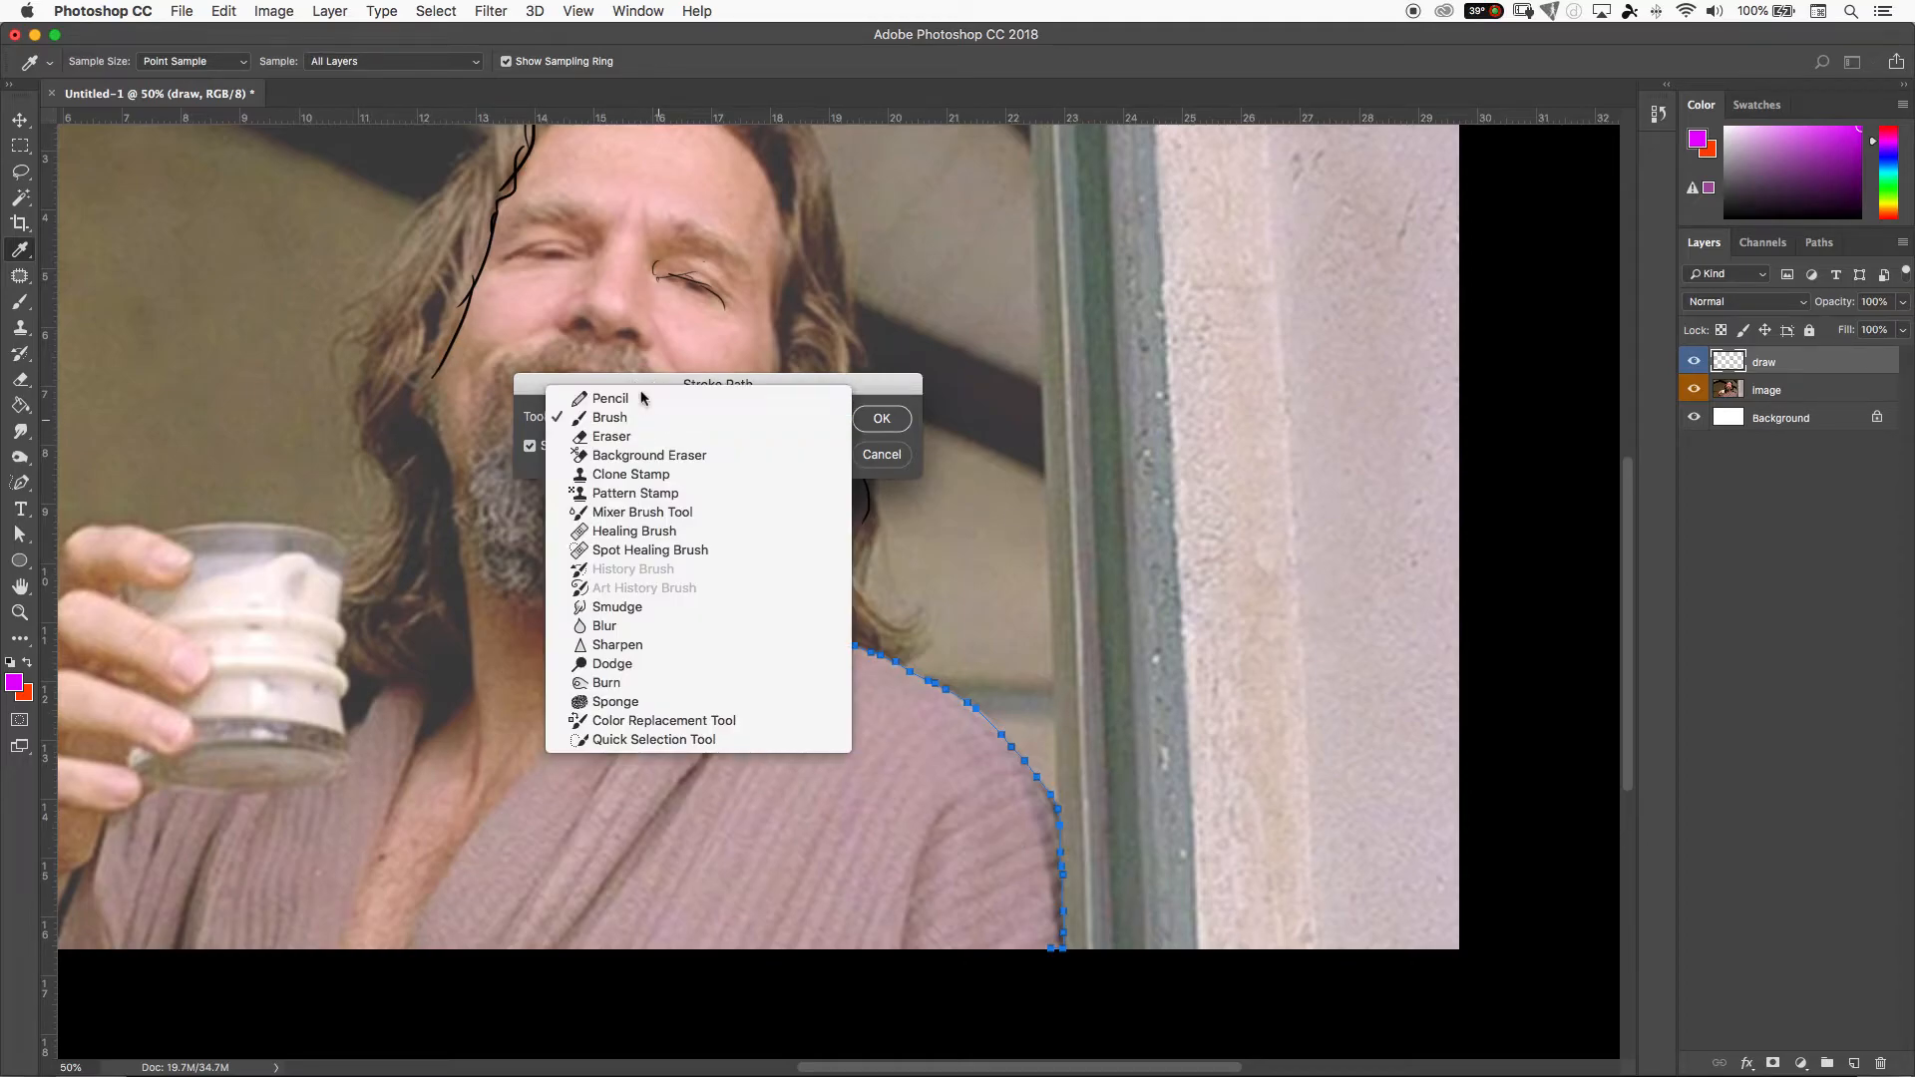
left_click(603, 394)
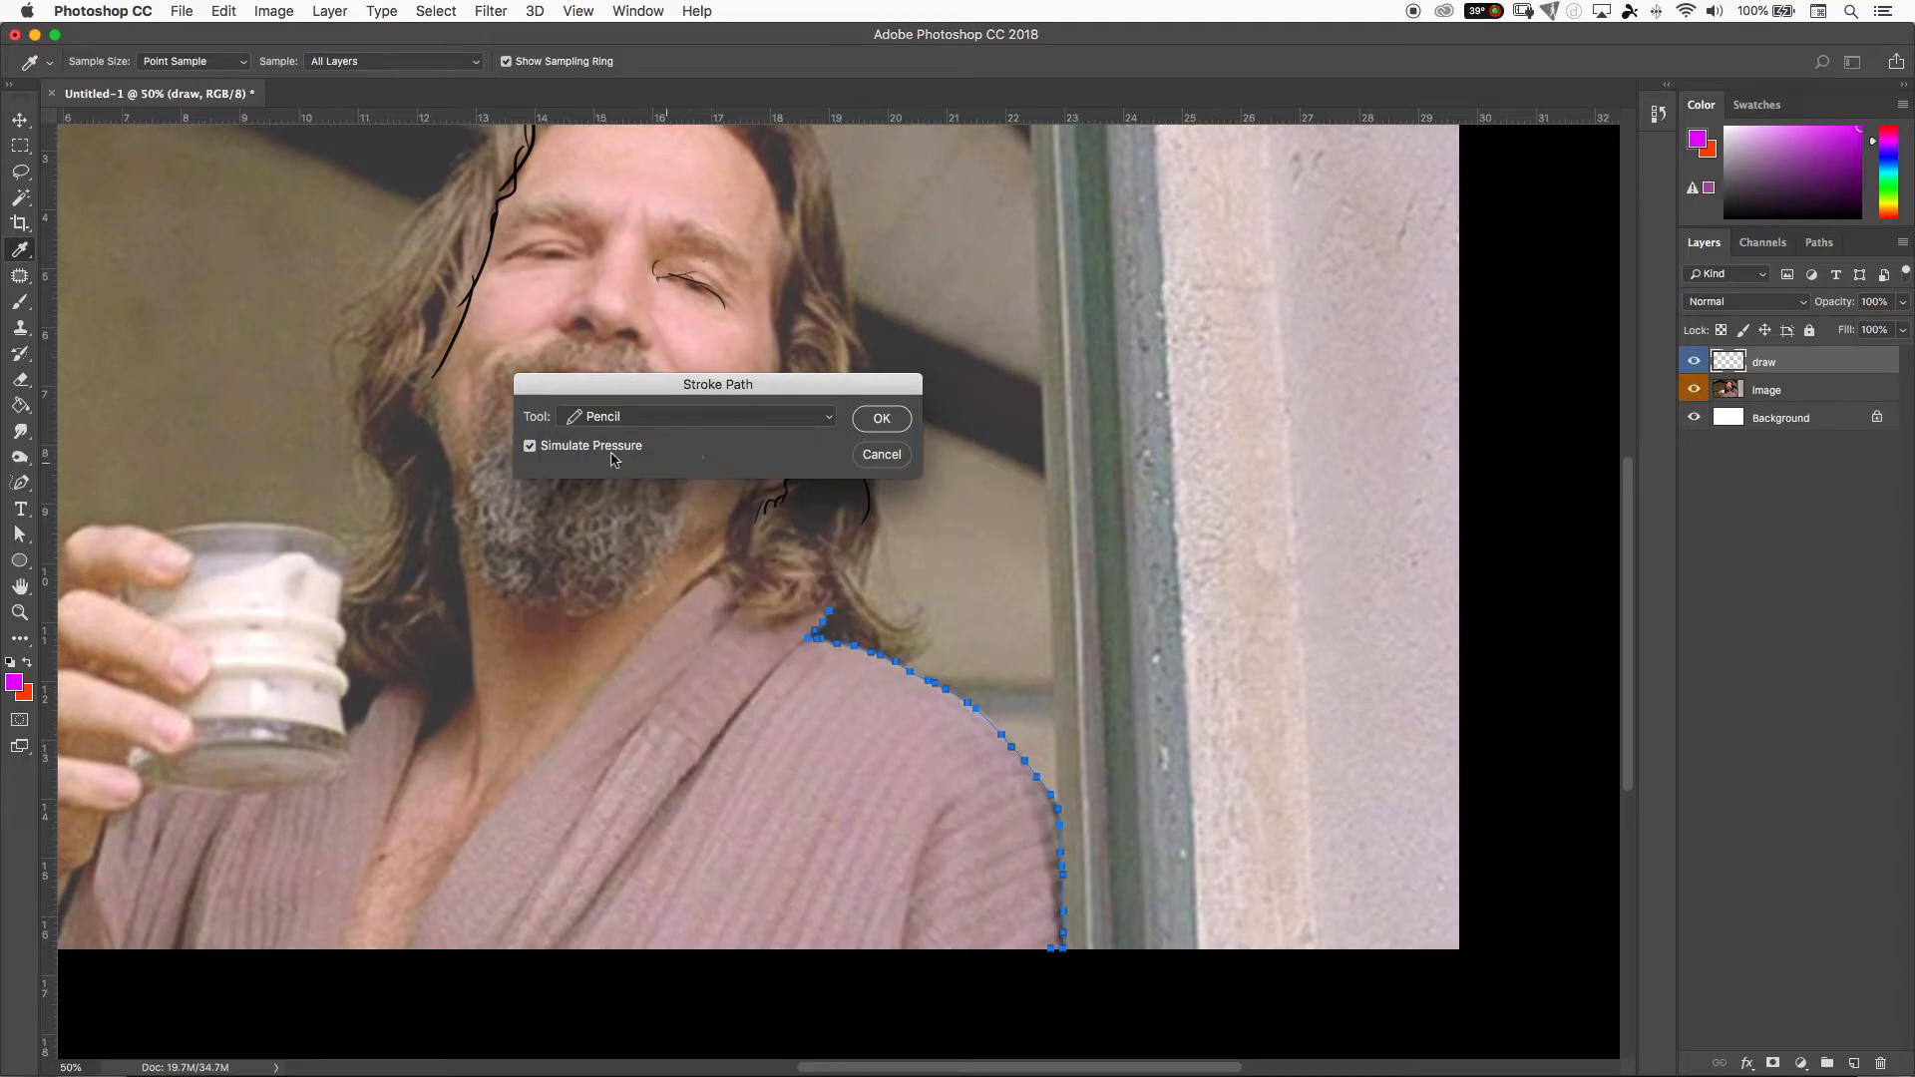
left_click(699, 427)
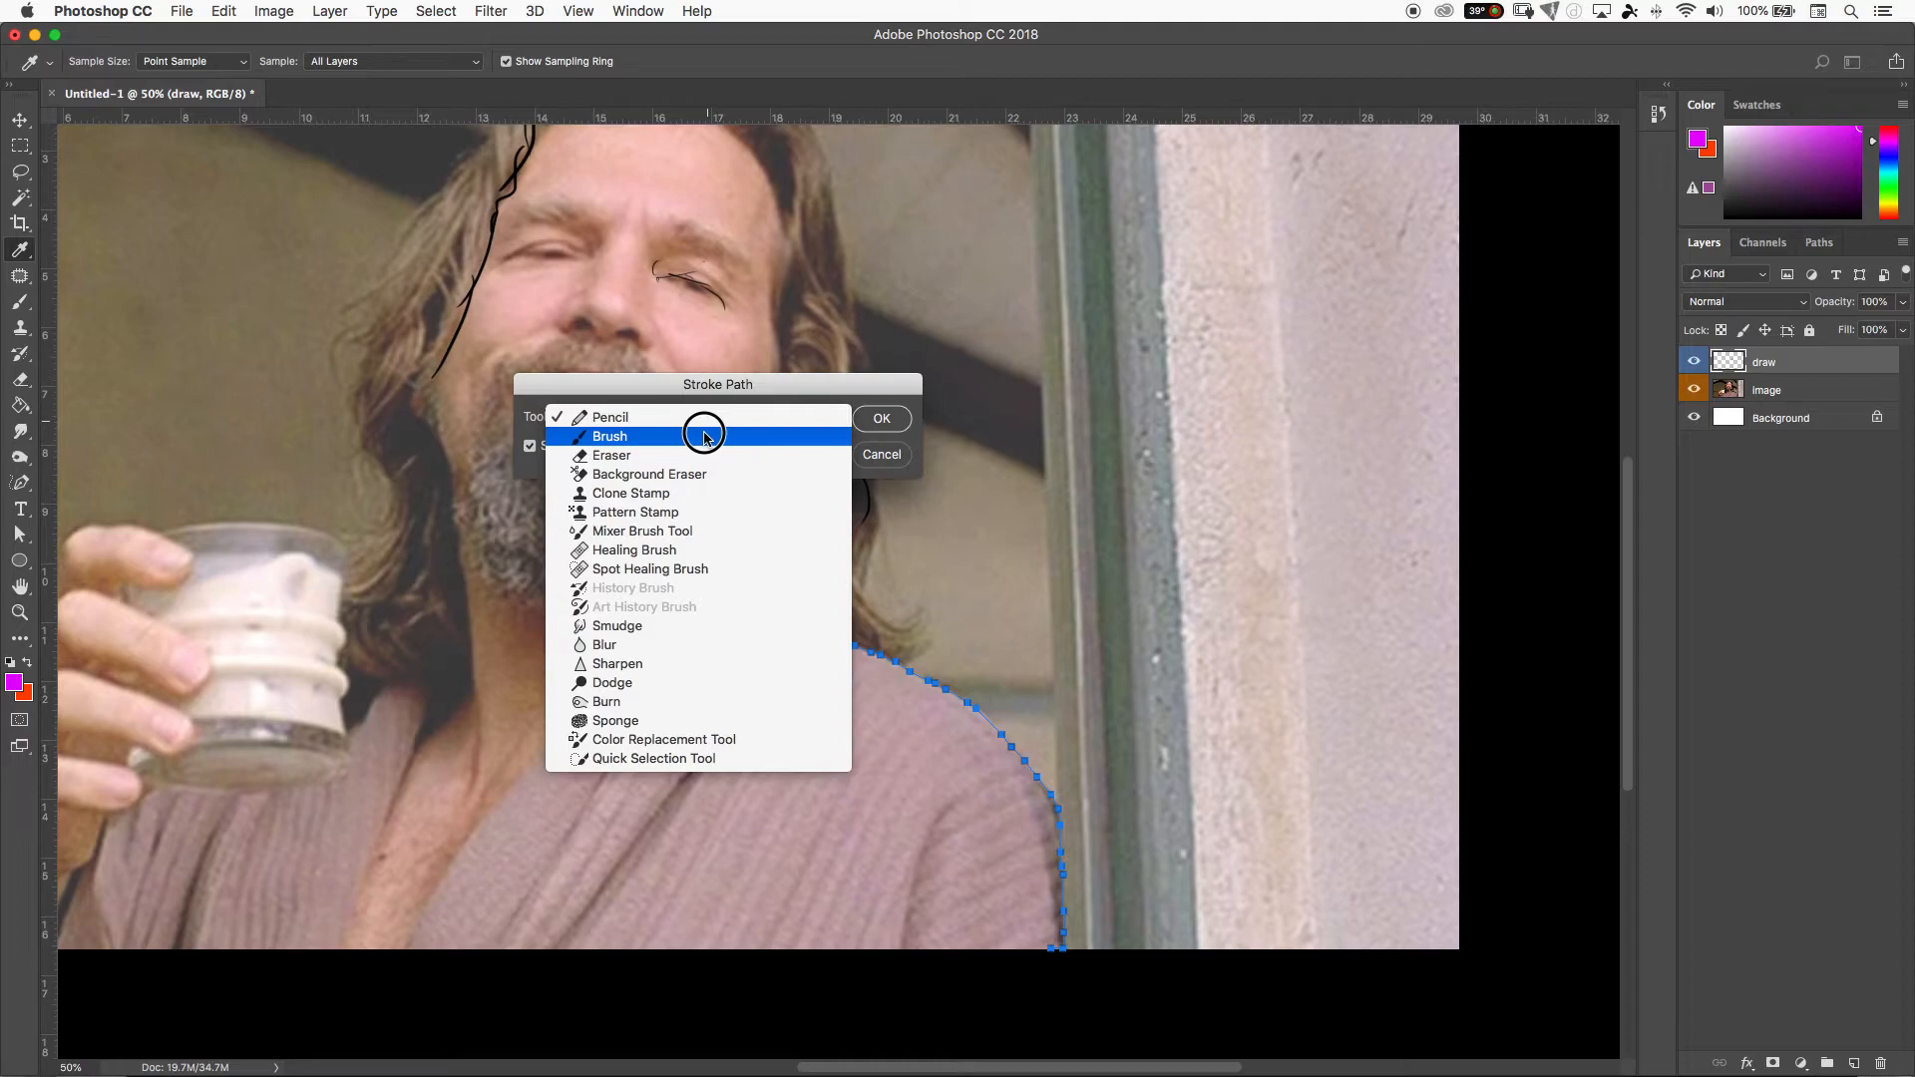
left_click(705, 436)
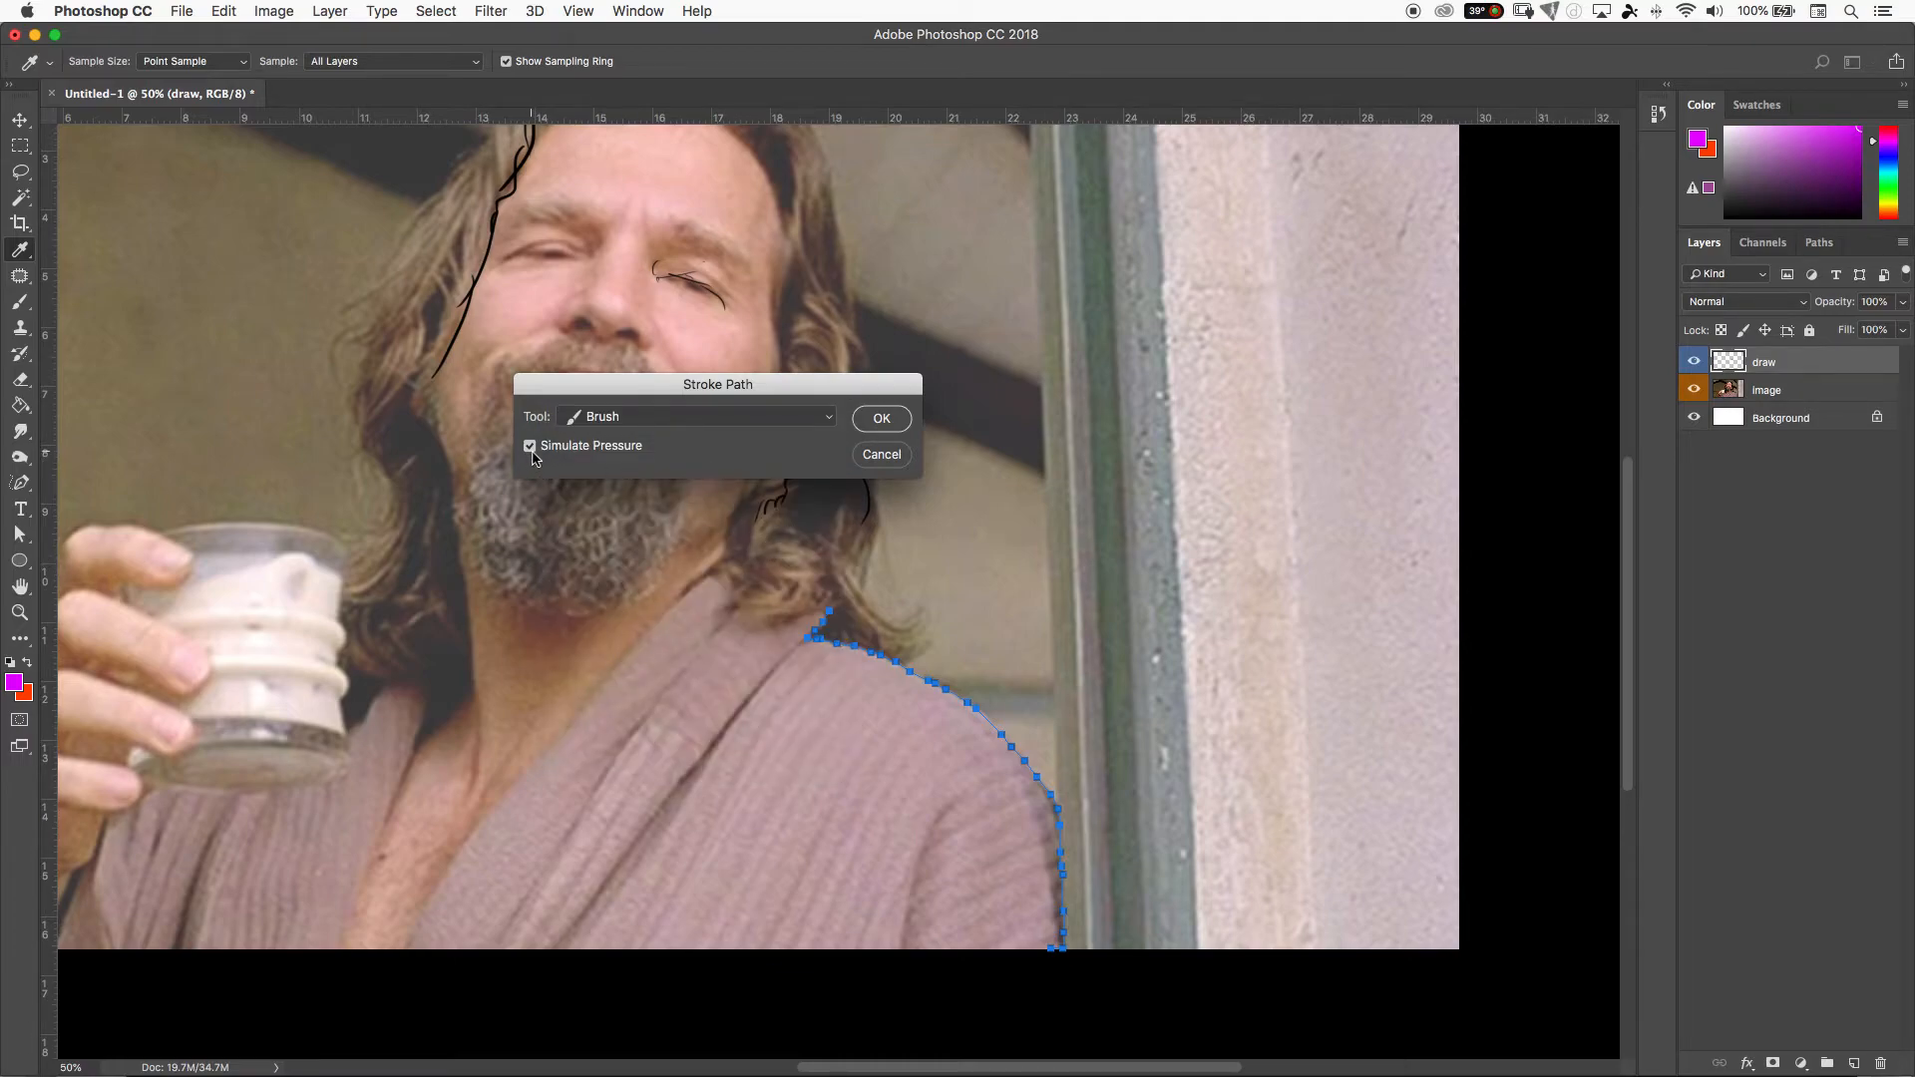
left_click(868, 418)
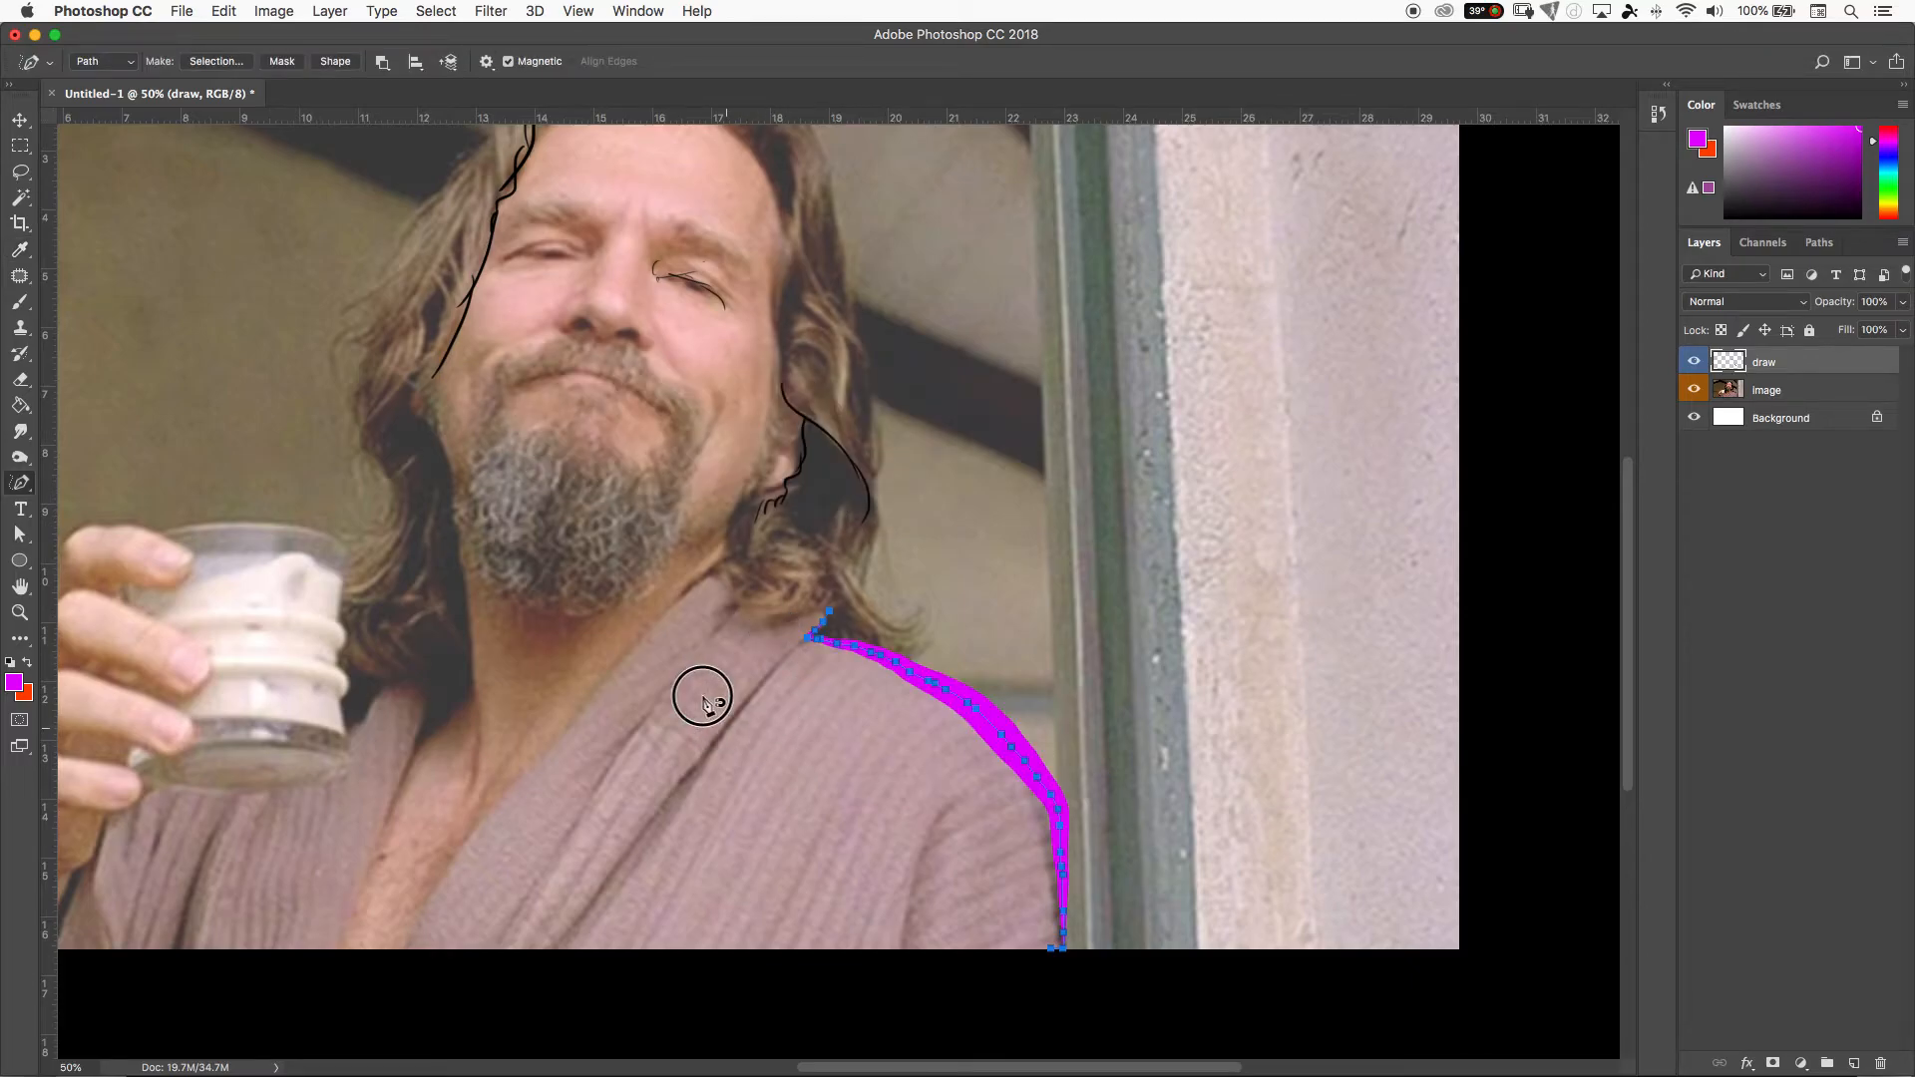
Step: Dismiss the shoulder path, leaving its magenta stroke, and fit the whole image in view
scroll(714, 705, "down", 5)
scroll(642, 538, "right", 3)
key("p")
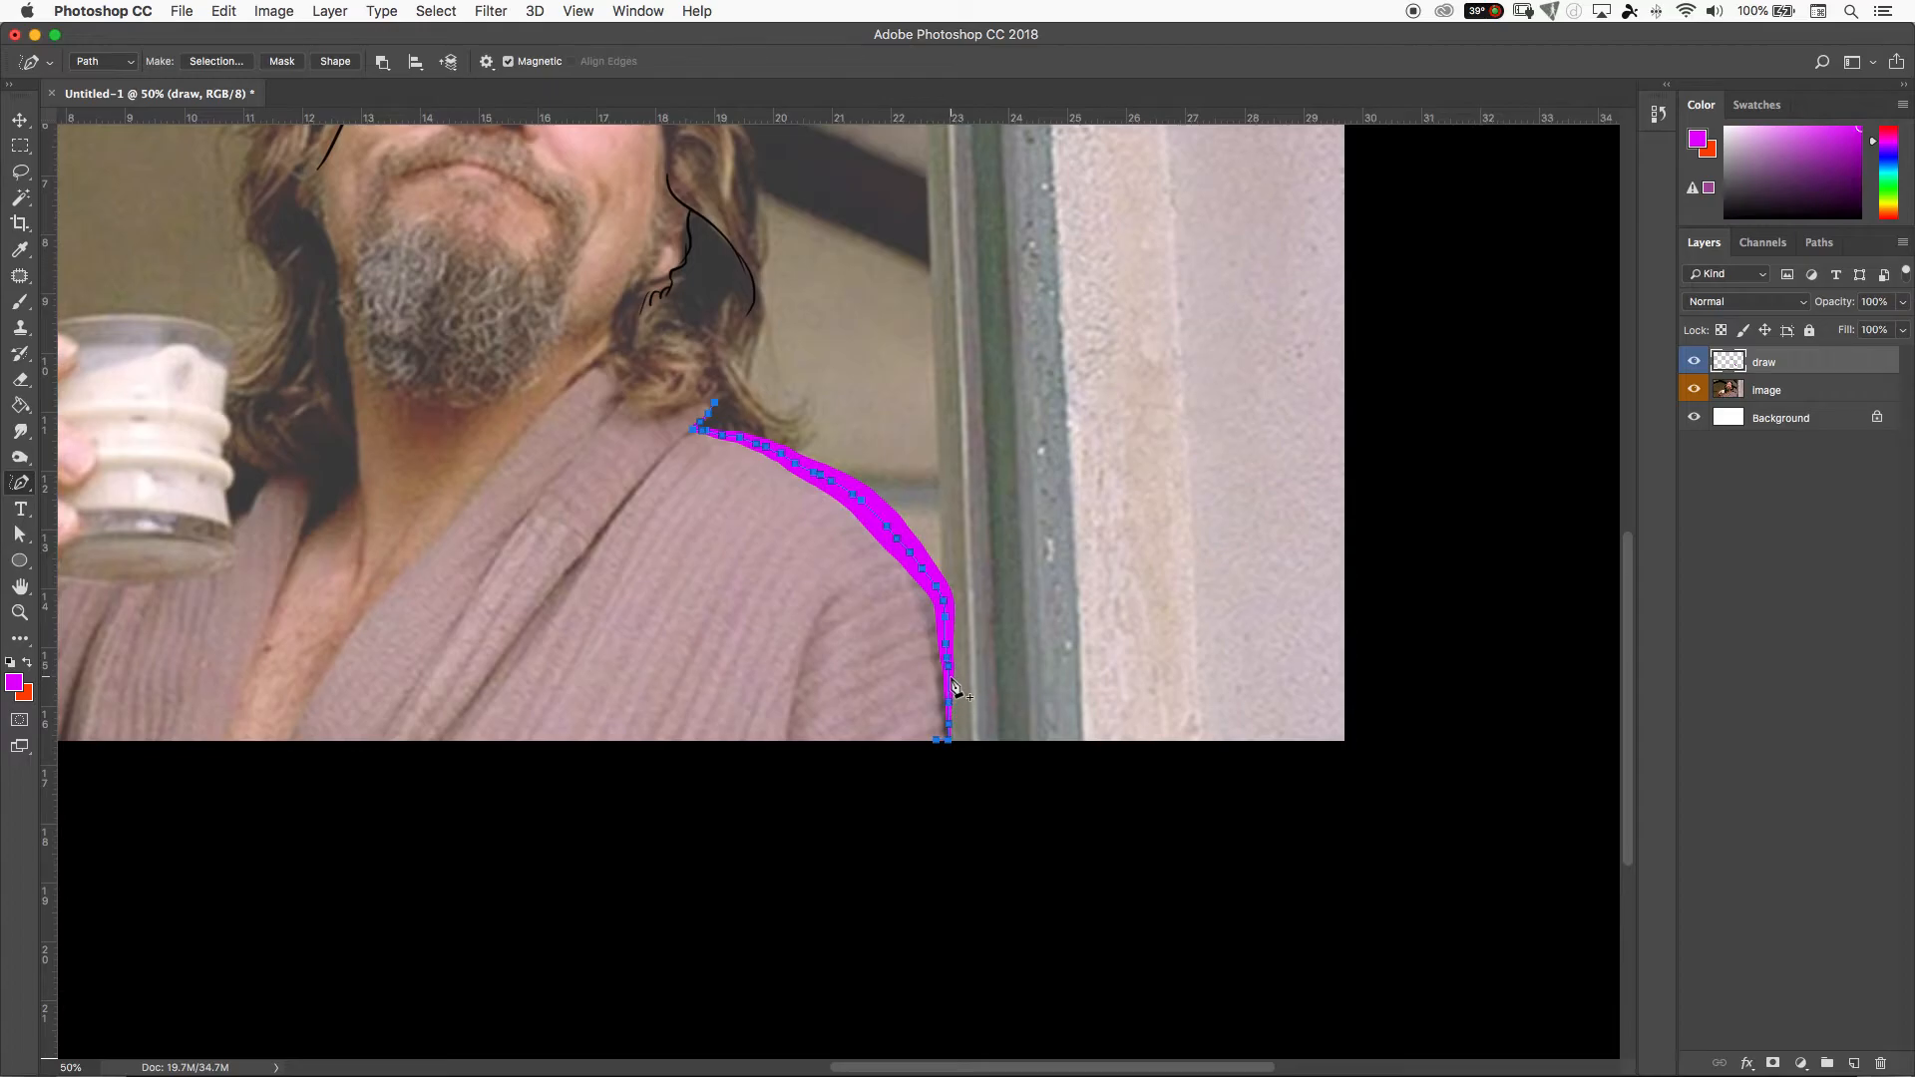
key("Return")
key("super+minus")
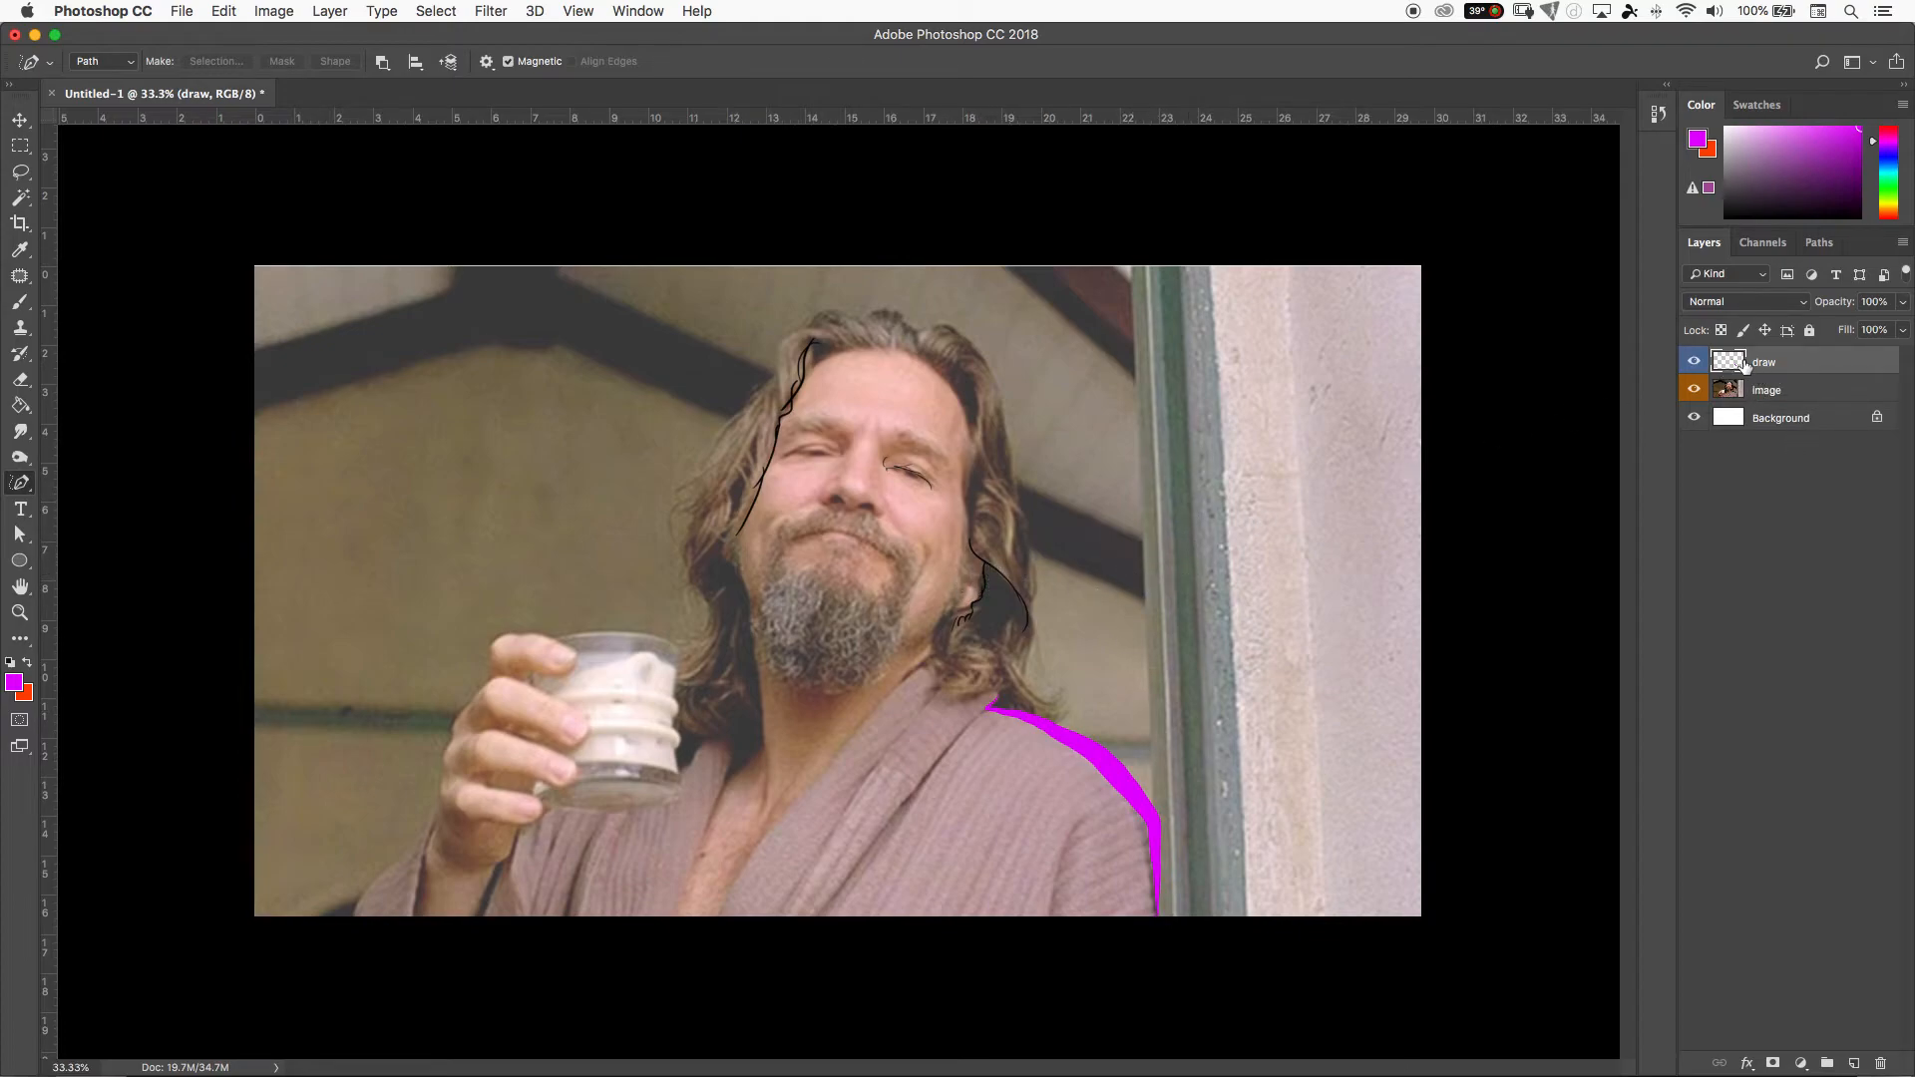
Step: Delete the draw layer and undo the deletion
key("BackSpace")
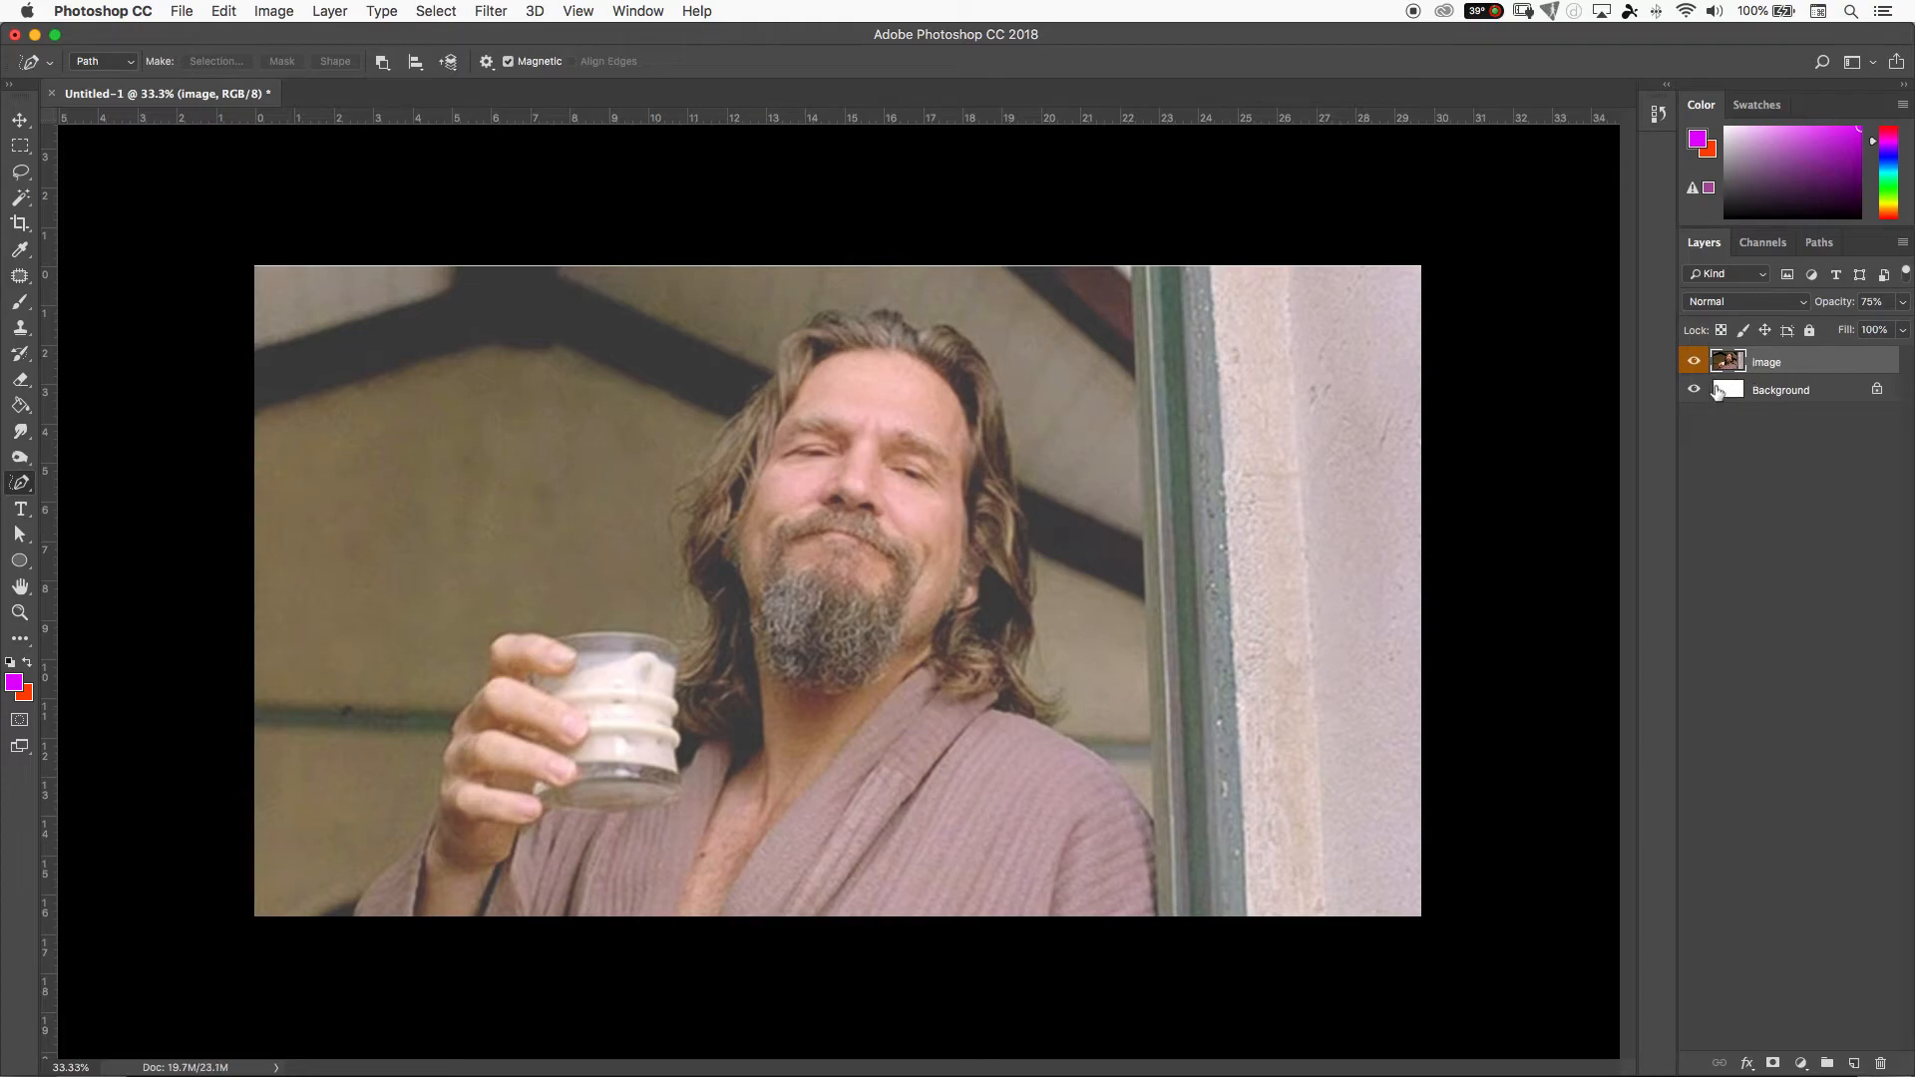
key("super+z")
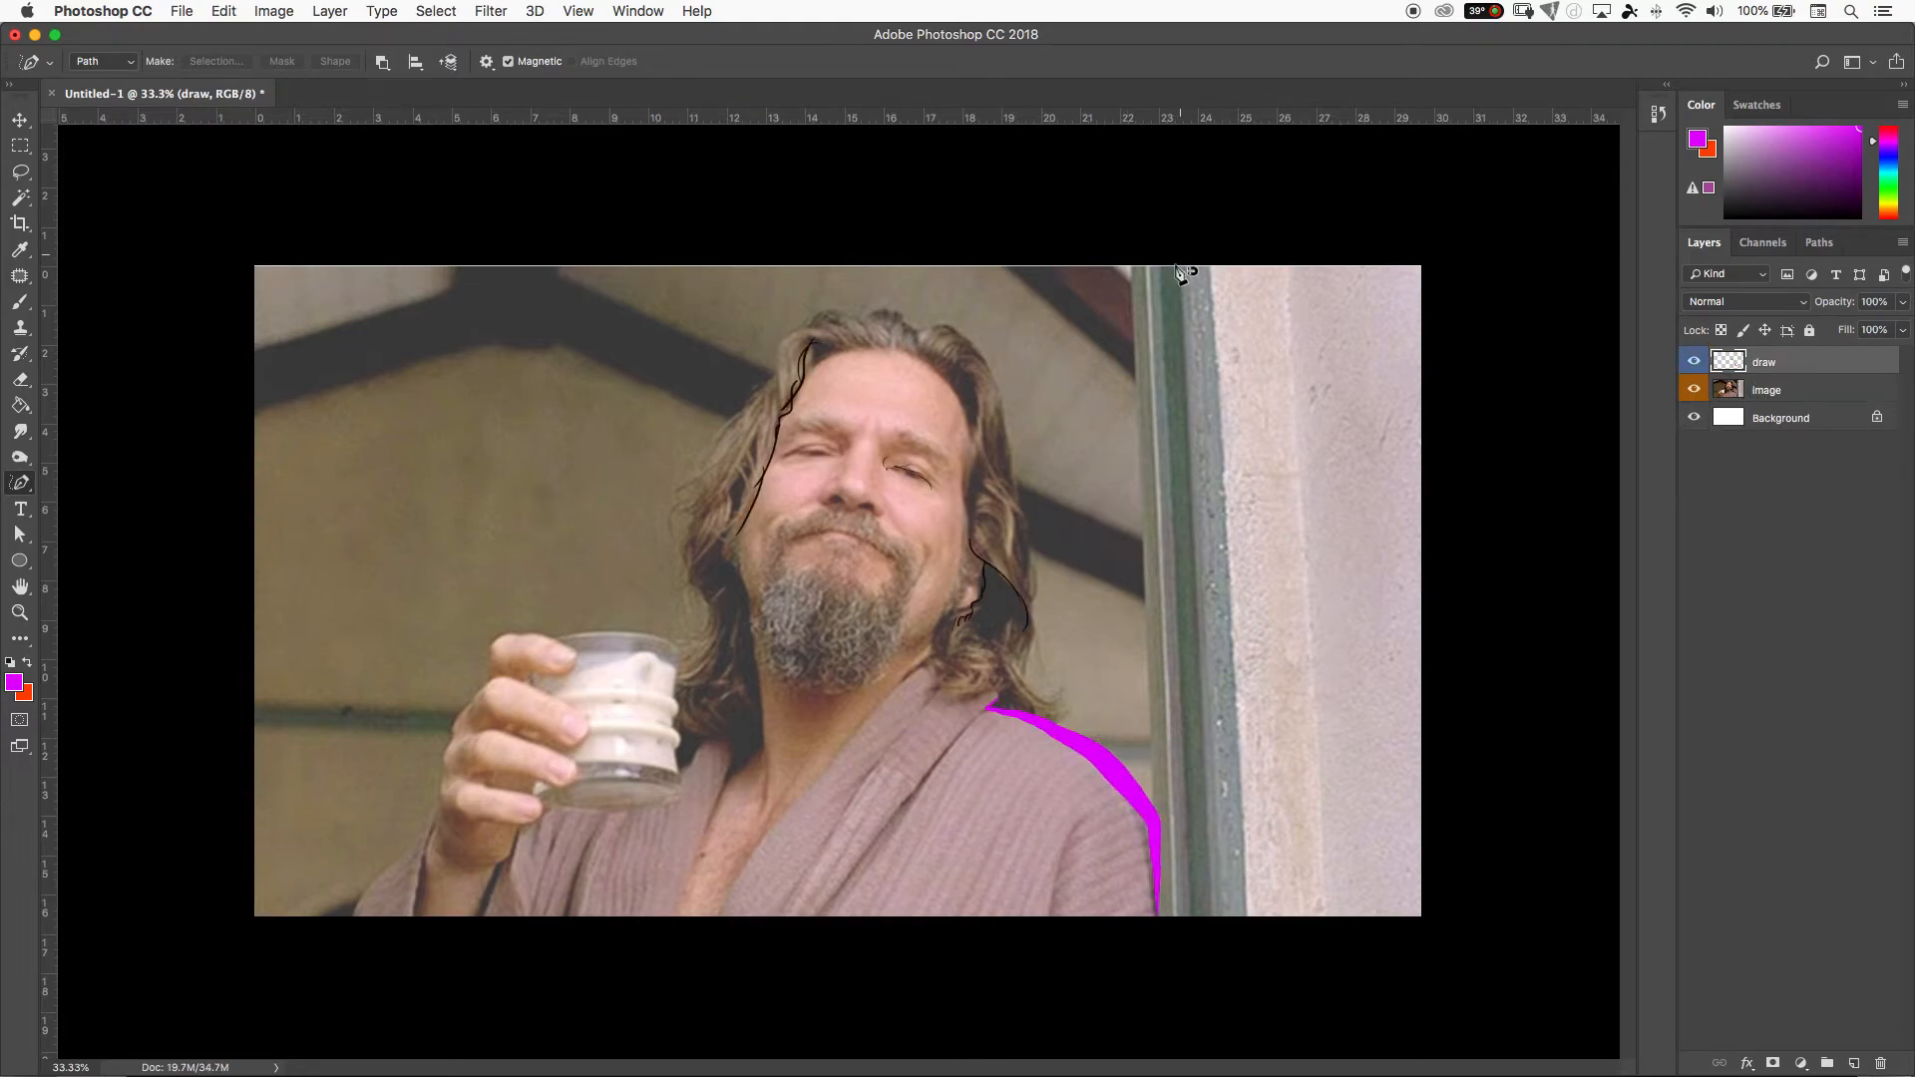
left_click(494, 634)
left_click(491, 676)
key("super+z")
key("super+equal")
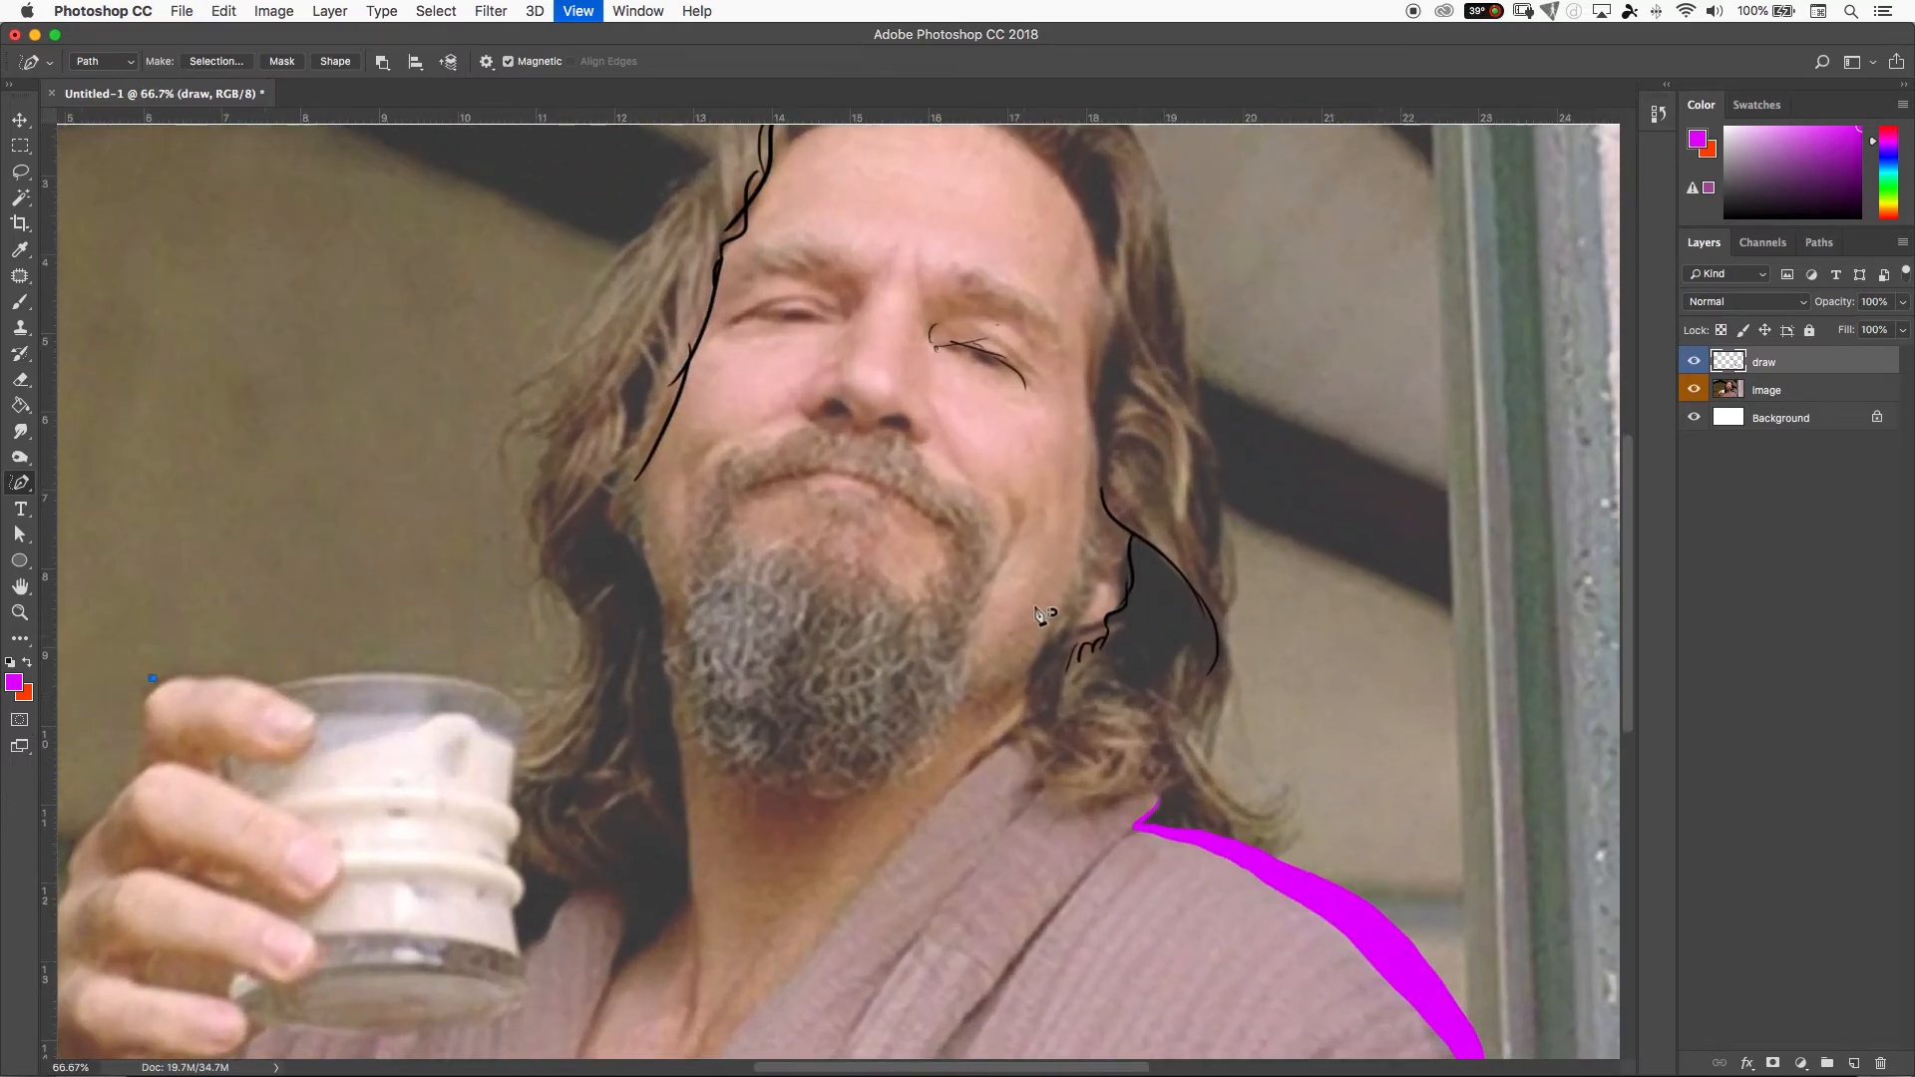
key("Escape")
Step: Trace magnetic paths from the upper finger down the hand and sleeve, and around the glass down the wrist to the image's lower edge
left_click_drag(460, 790, 542, 769)
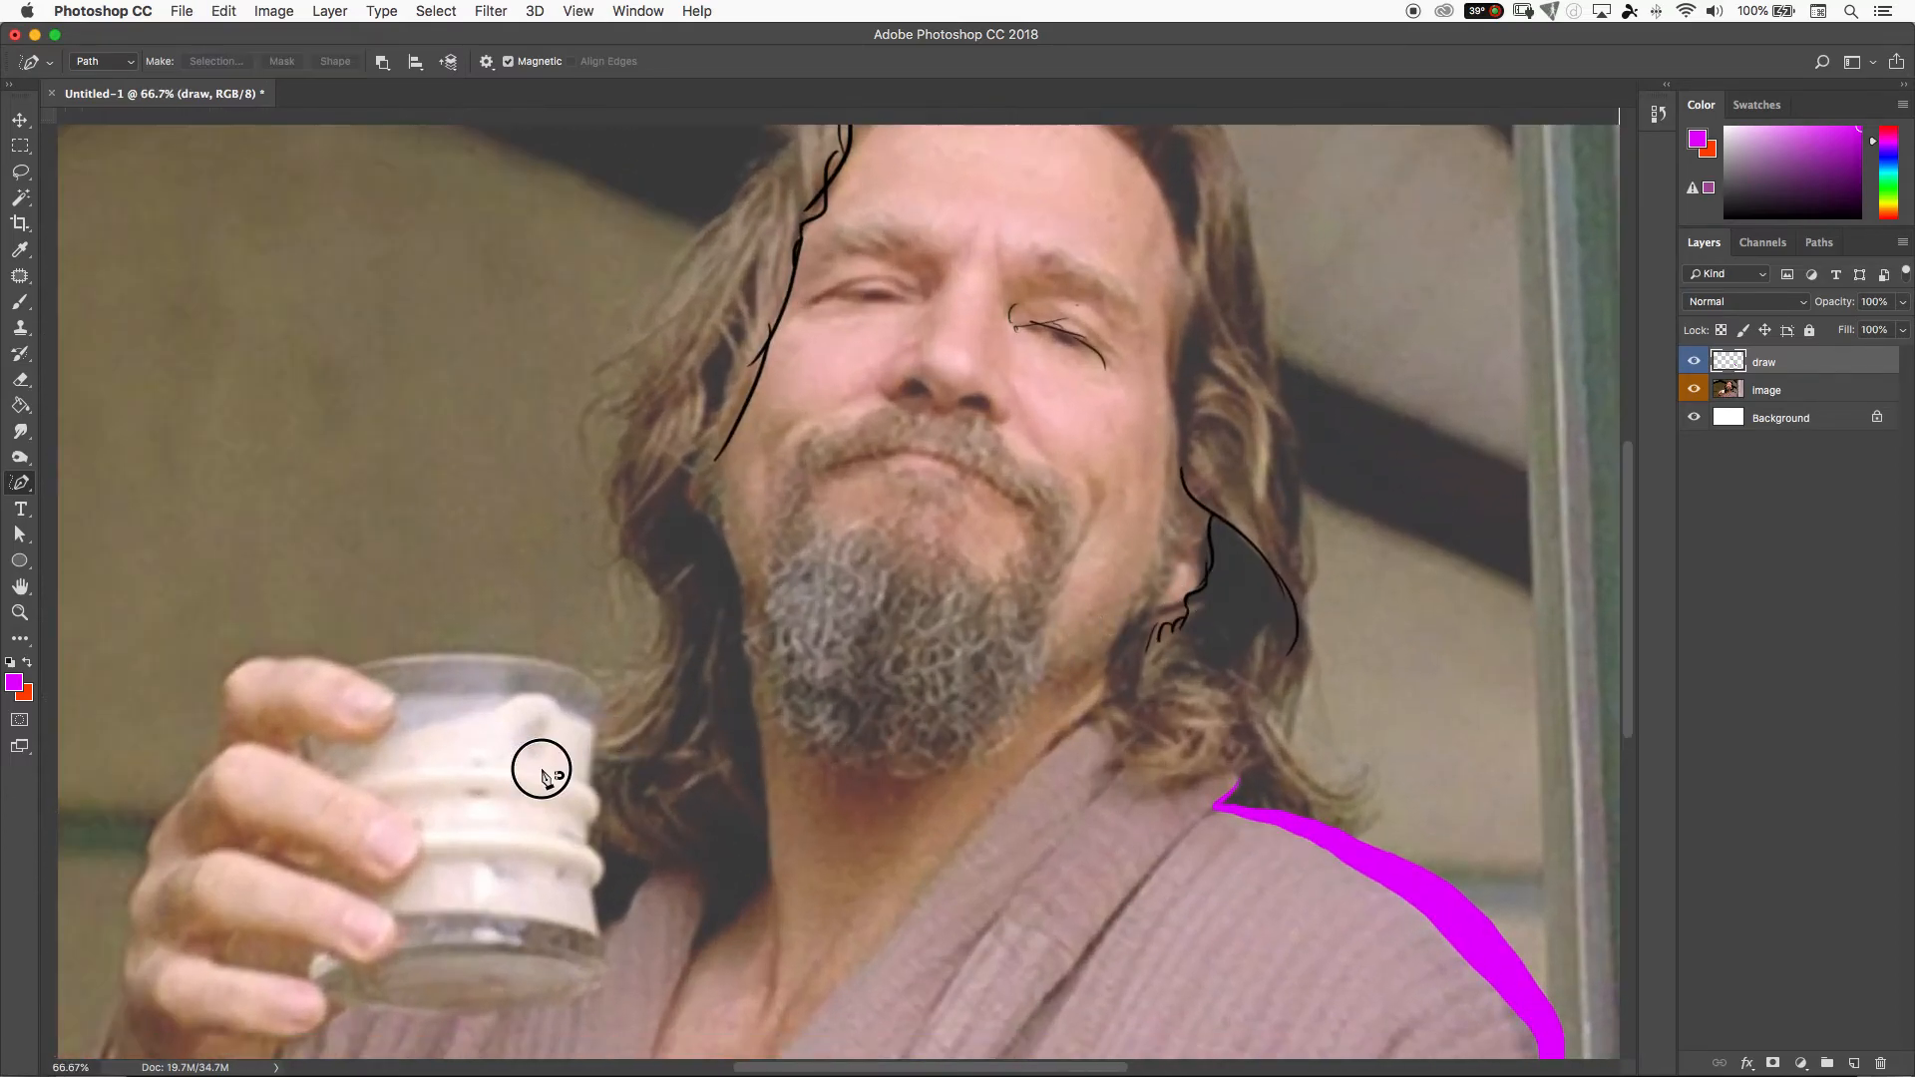
left_click(689, 460)
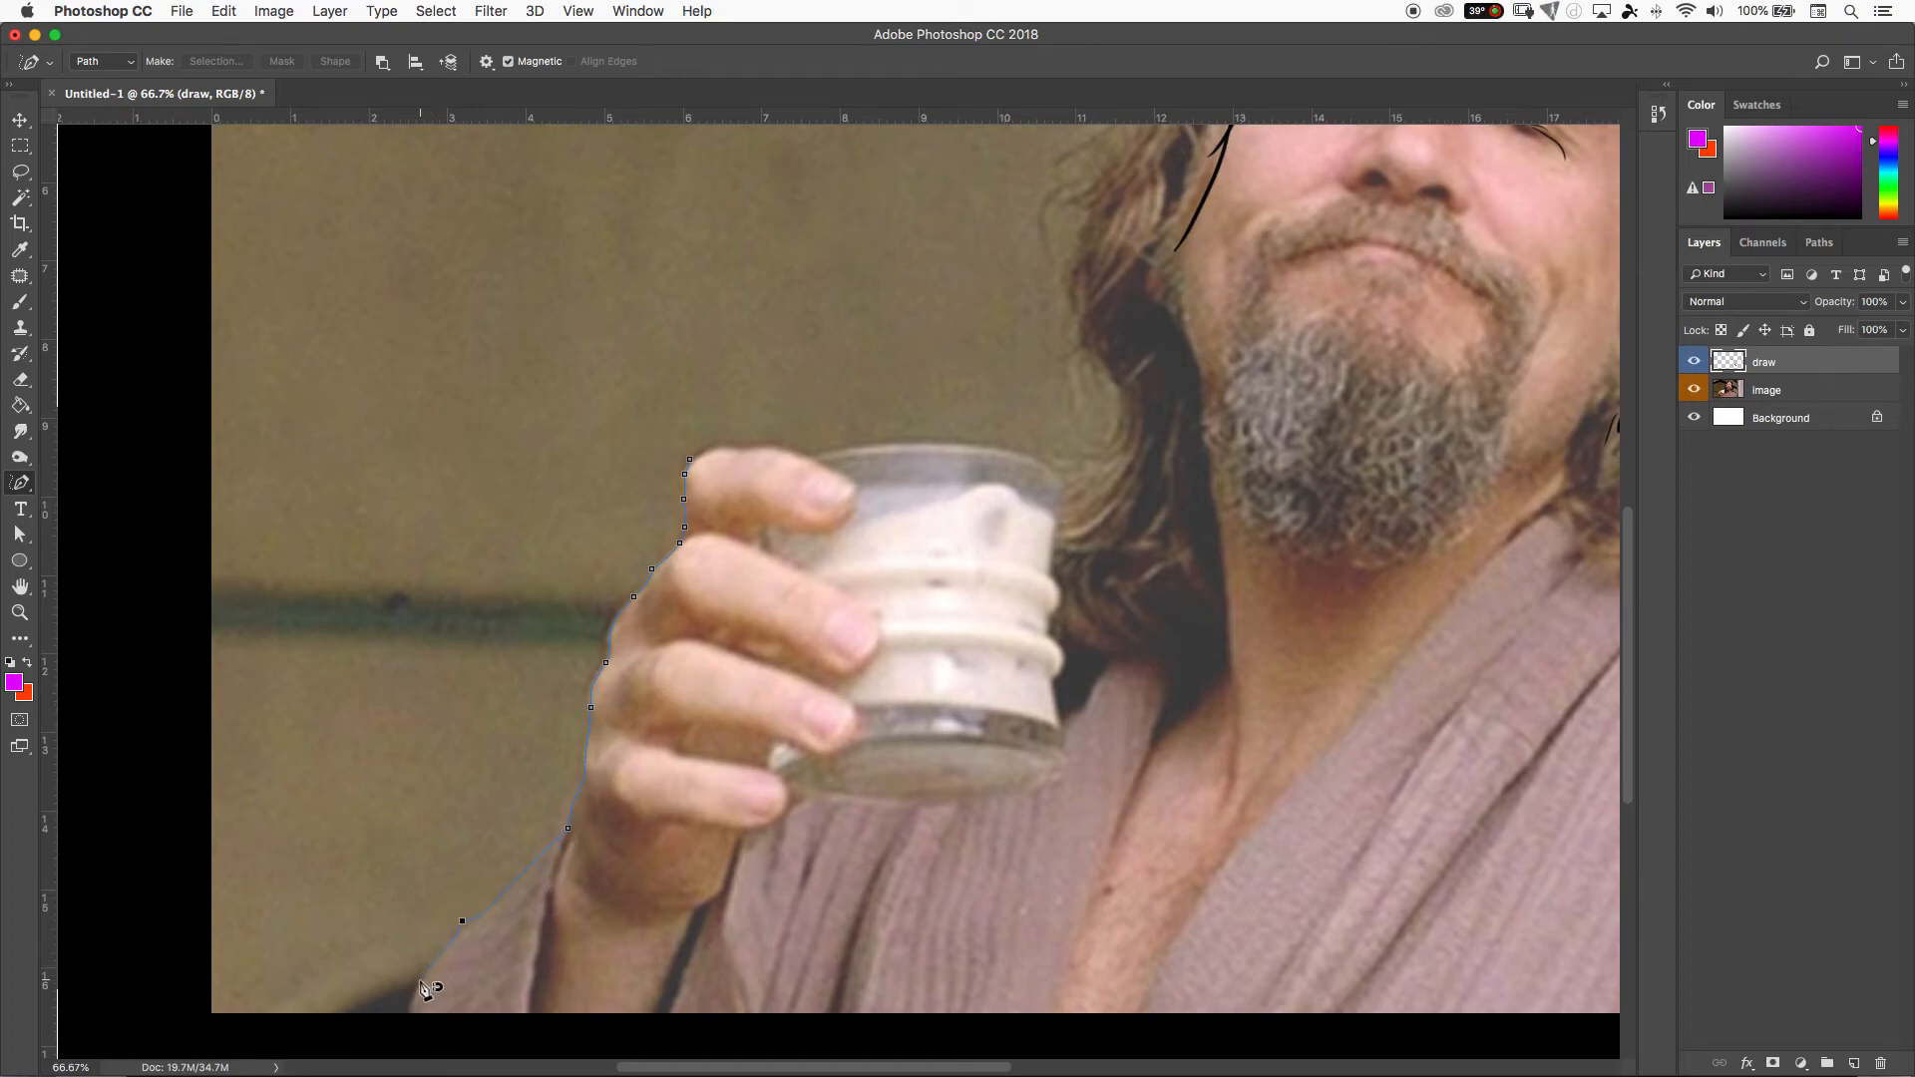
key("Return")
left_click(690, 461)
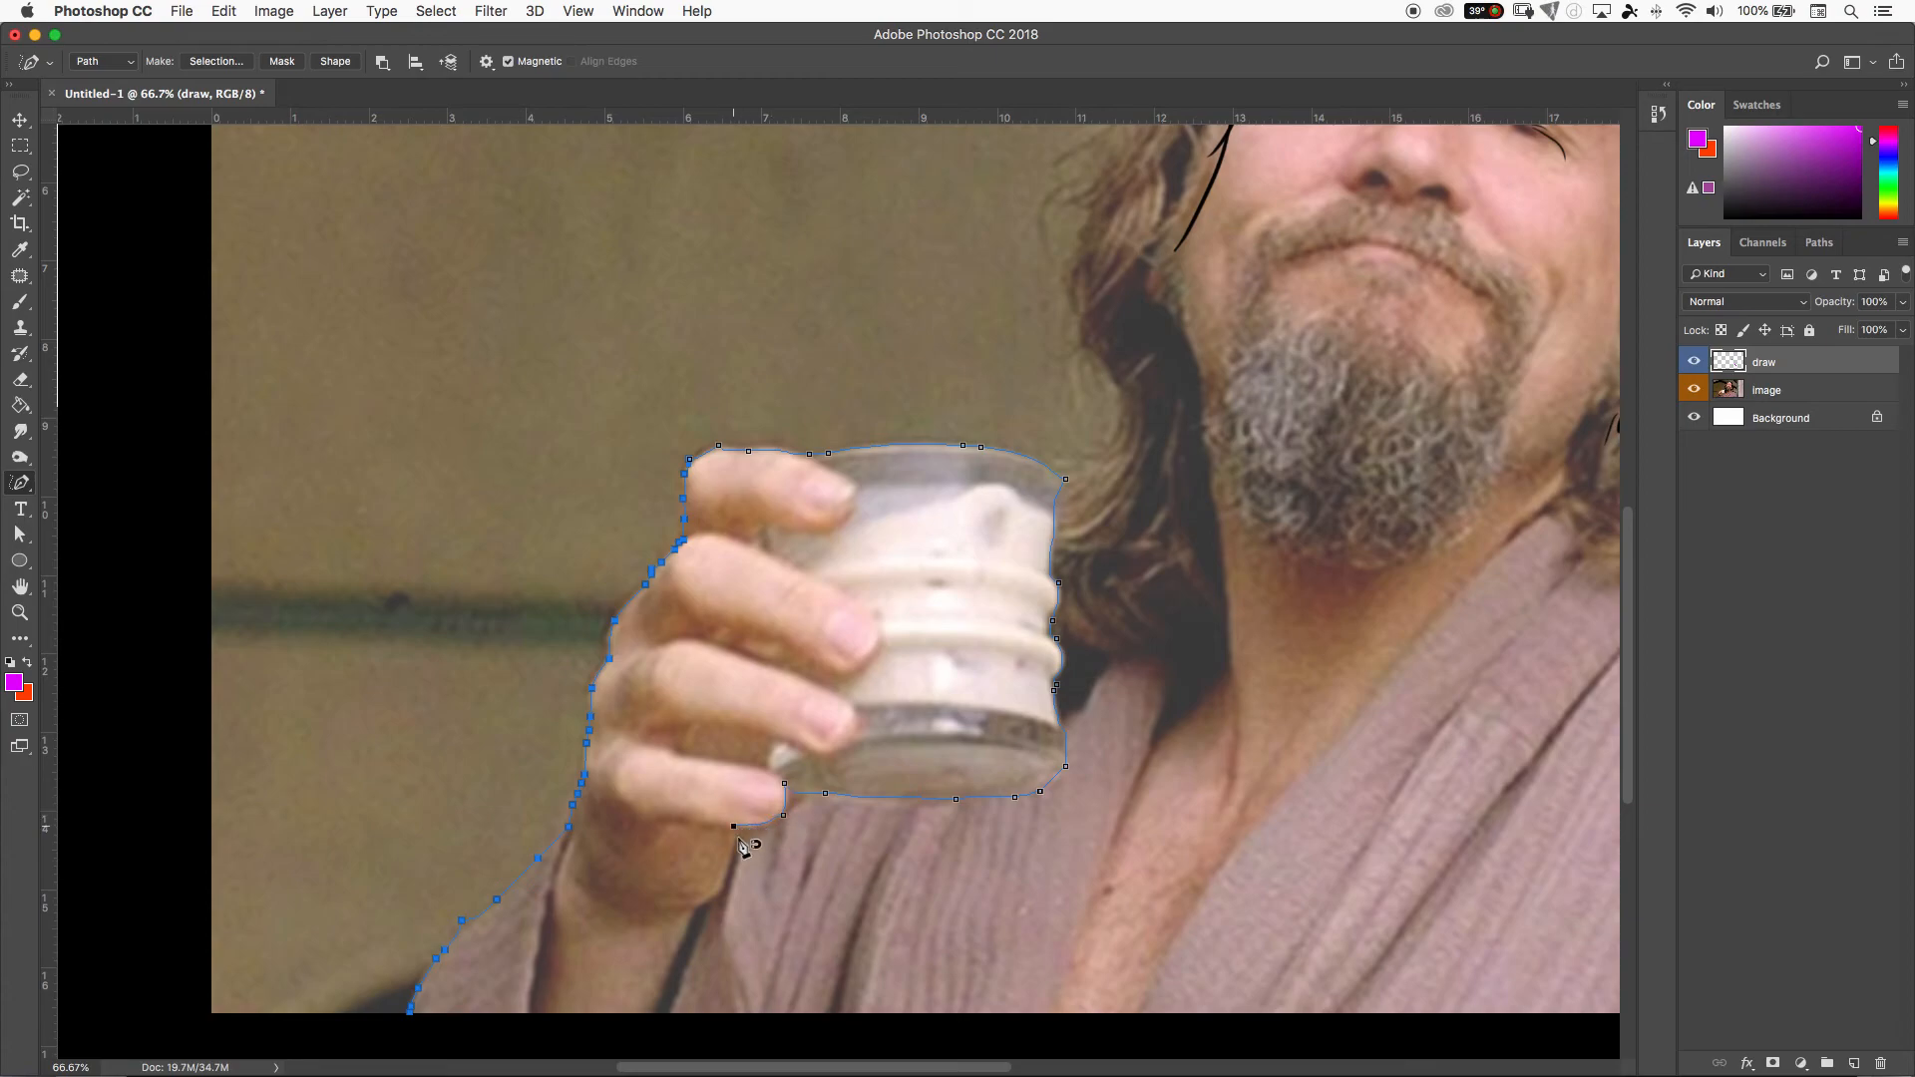
left_click(670, 1047)
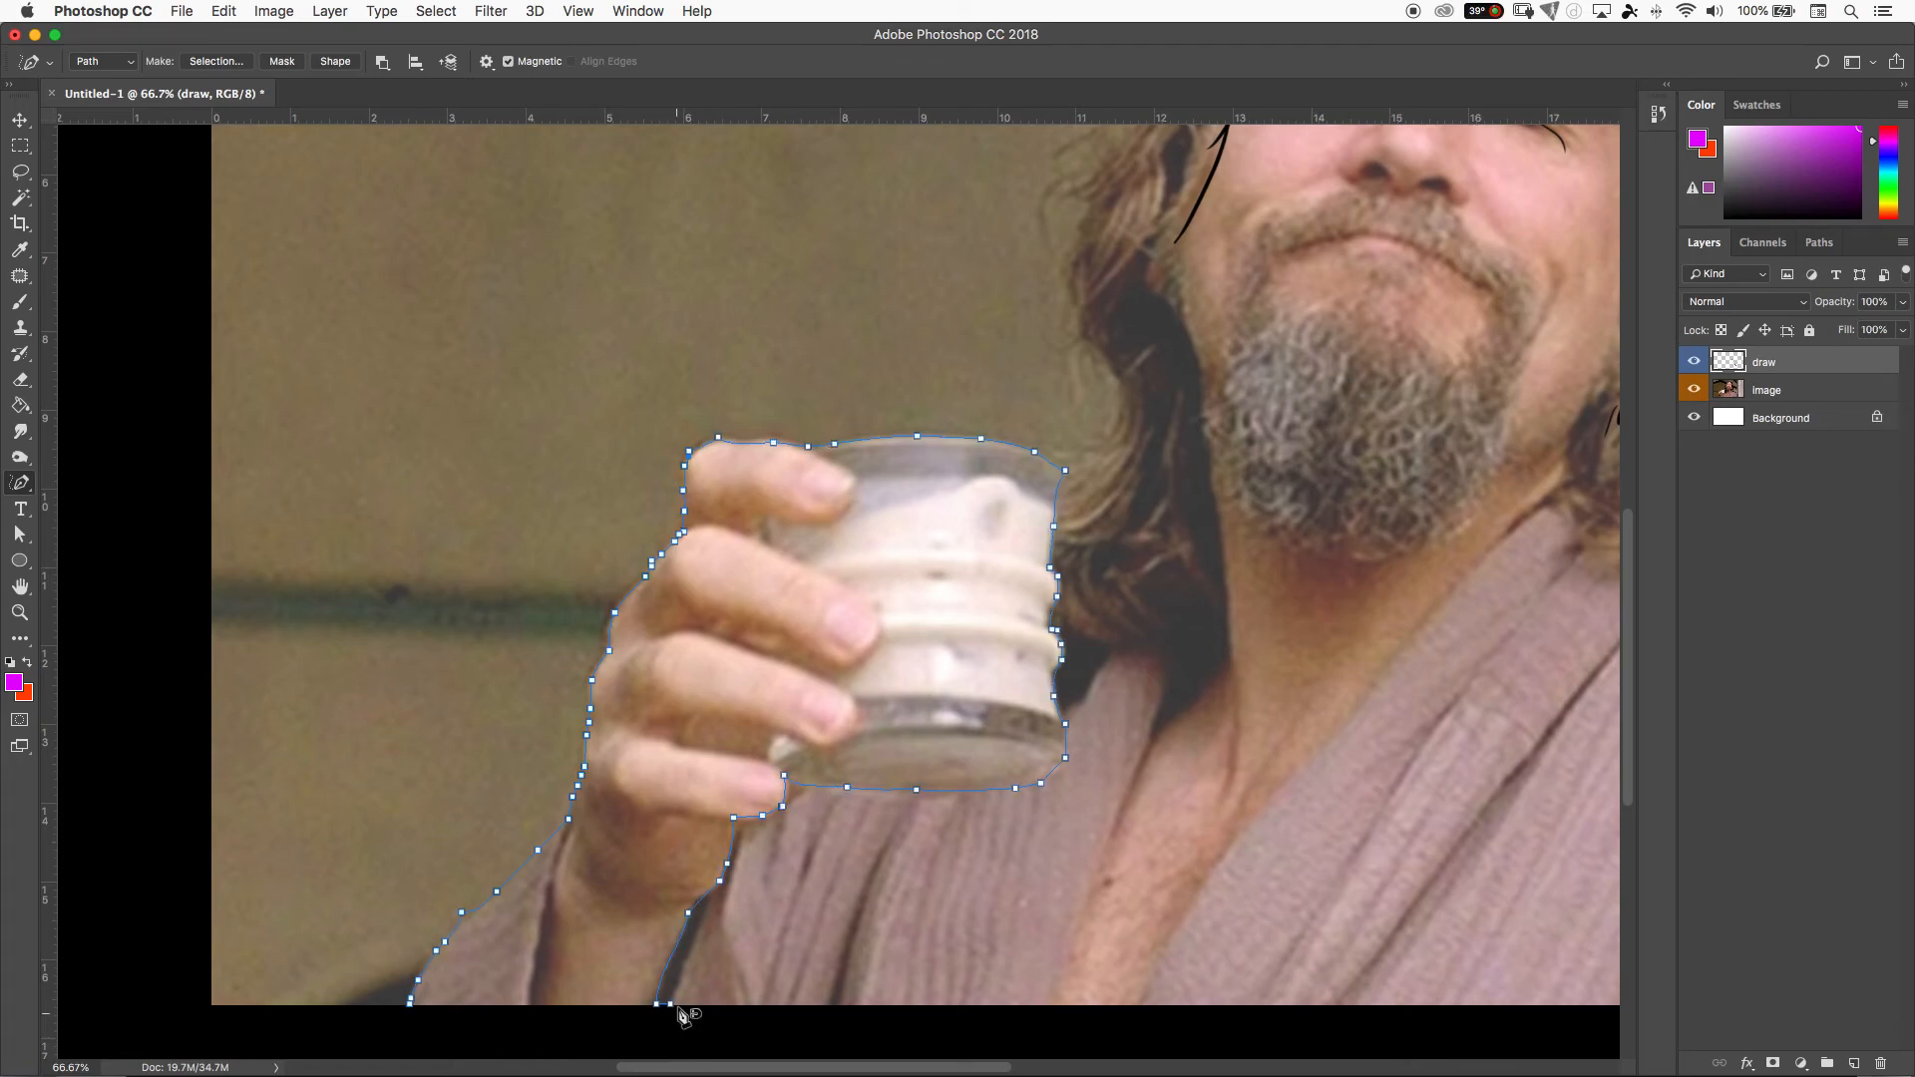
Step: Stroke the hand and glass path using the Brush tool with Simulate Pressure enabled
right_click(972, 443)
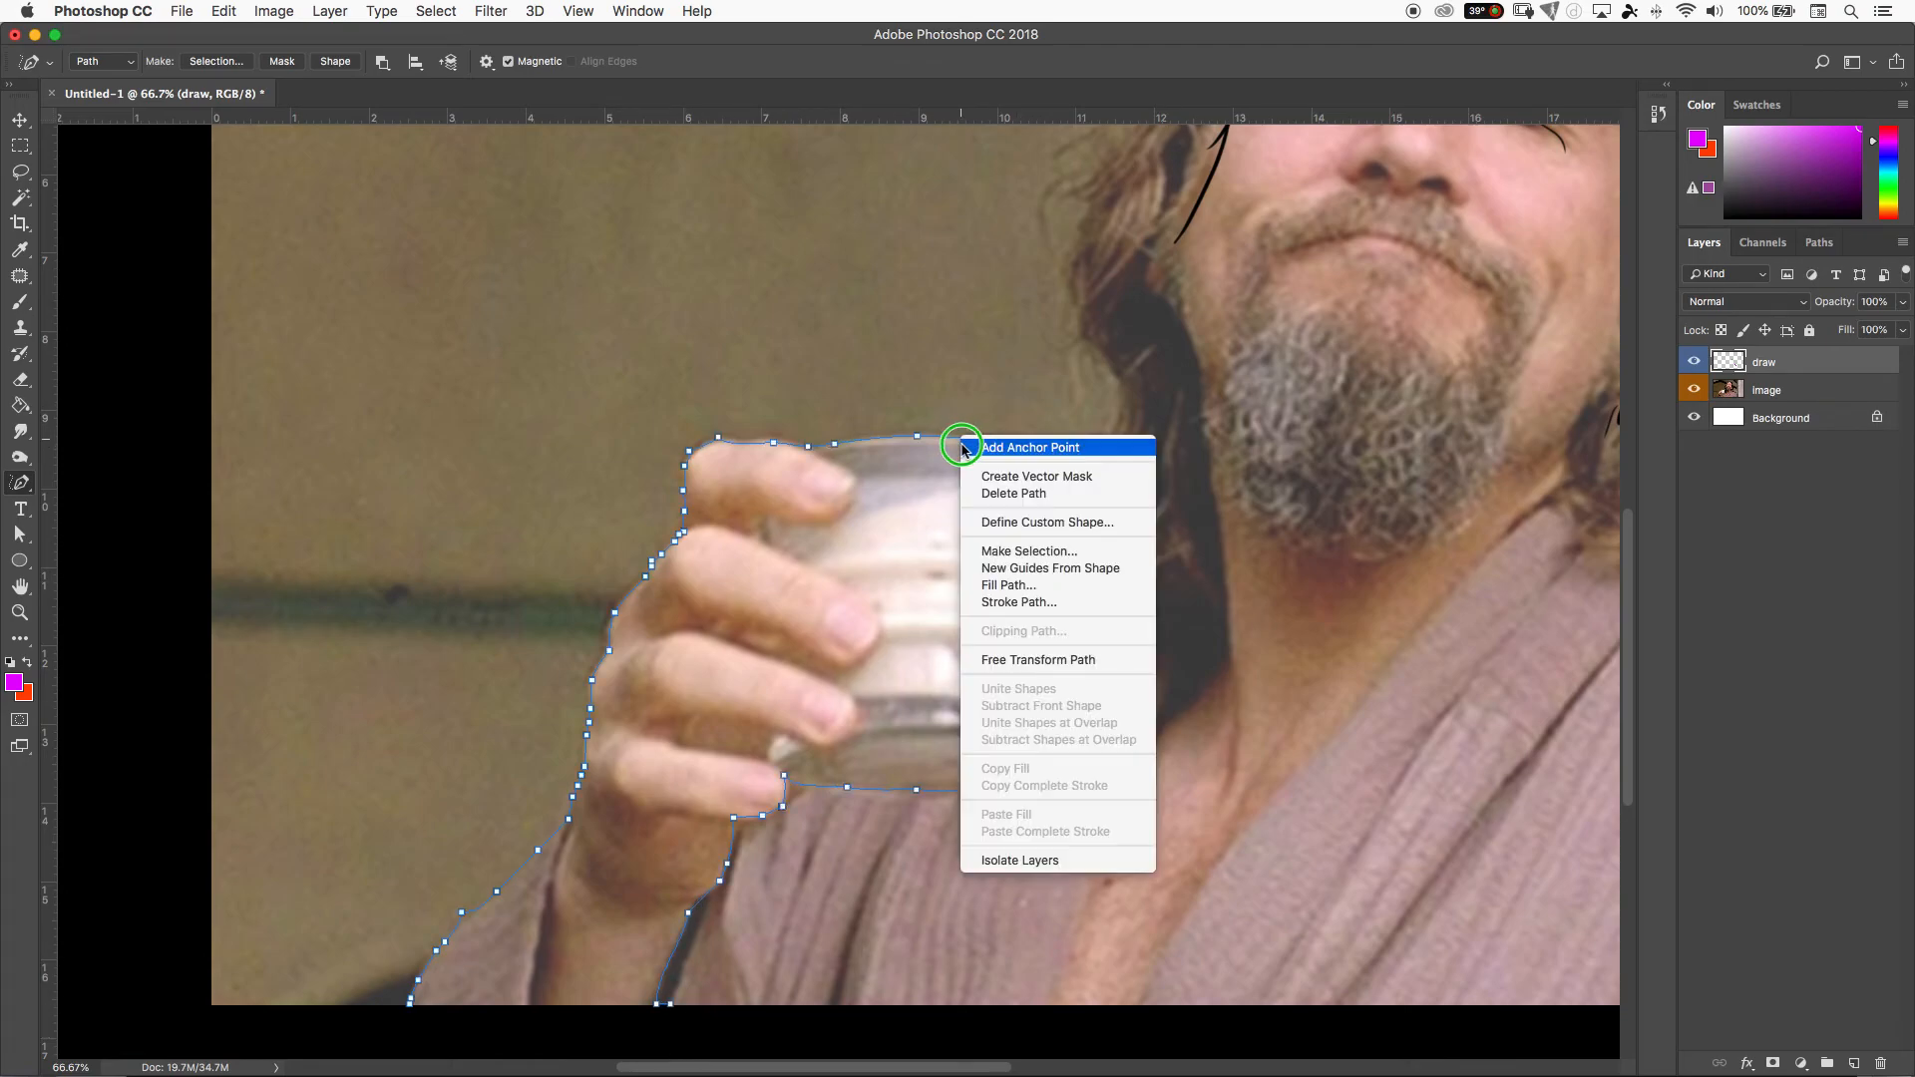
left_click(1059, 608)
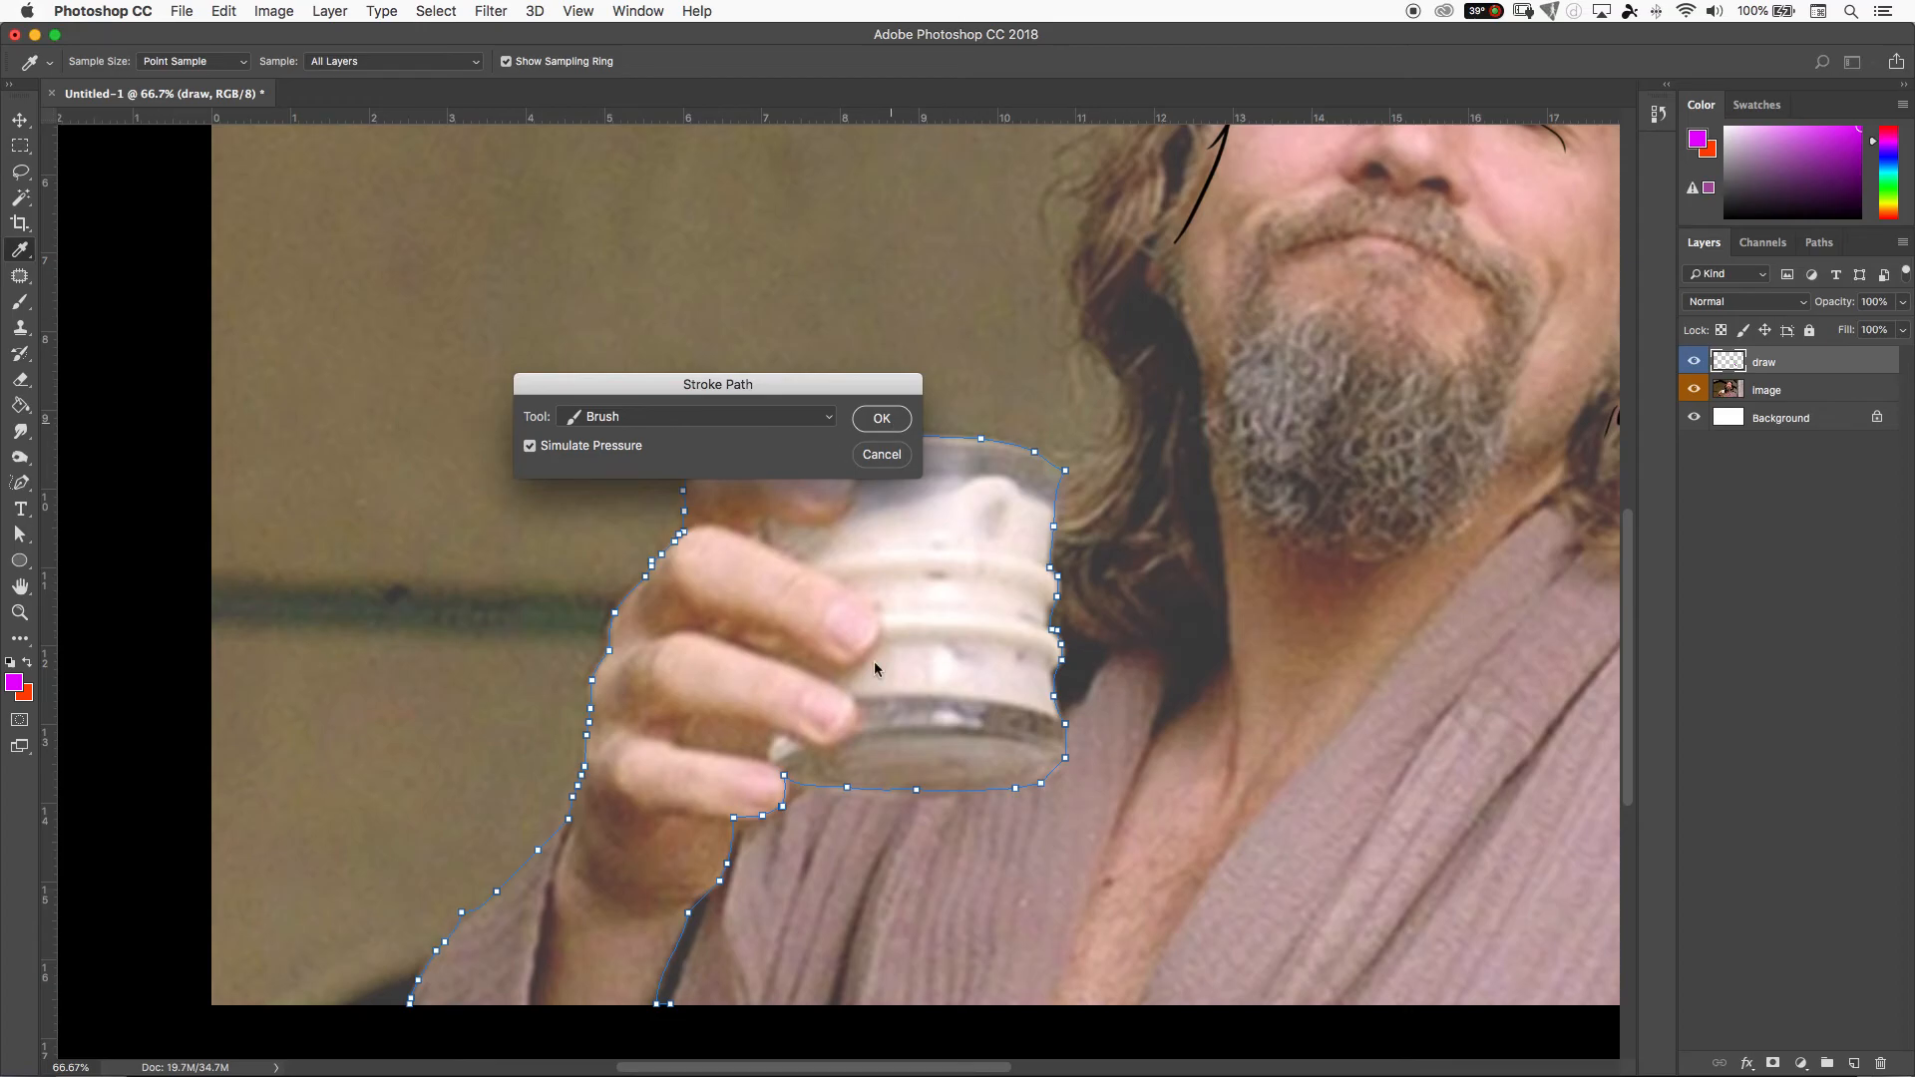
key("Return")
Step: Delete the hand and glass path together with the draw layer, and switch to the Brush Tool
key("super+minus")
key("super+minus")
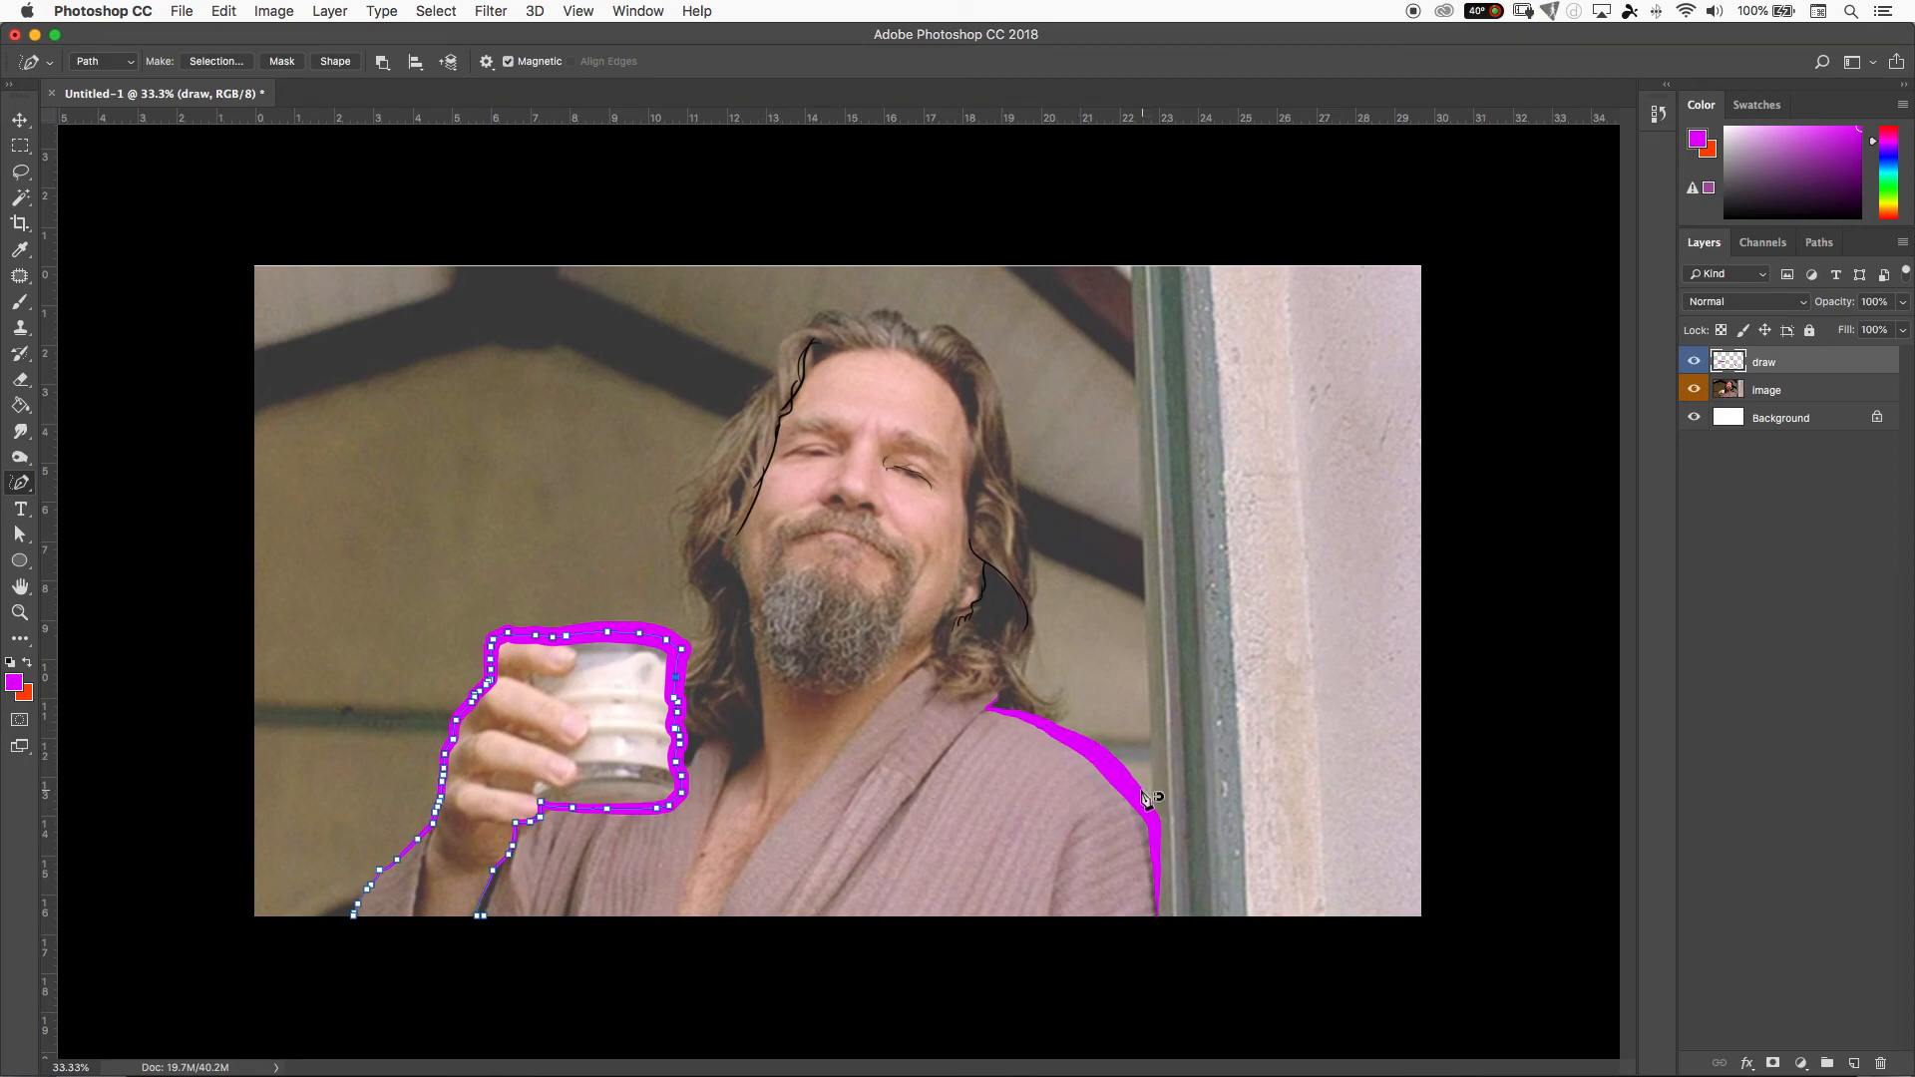
key("BackSpace")
key("BackSpace")
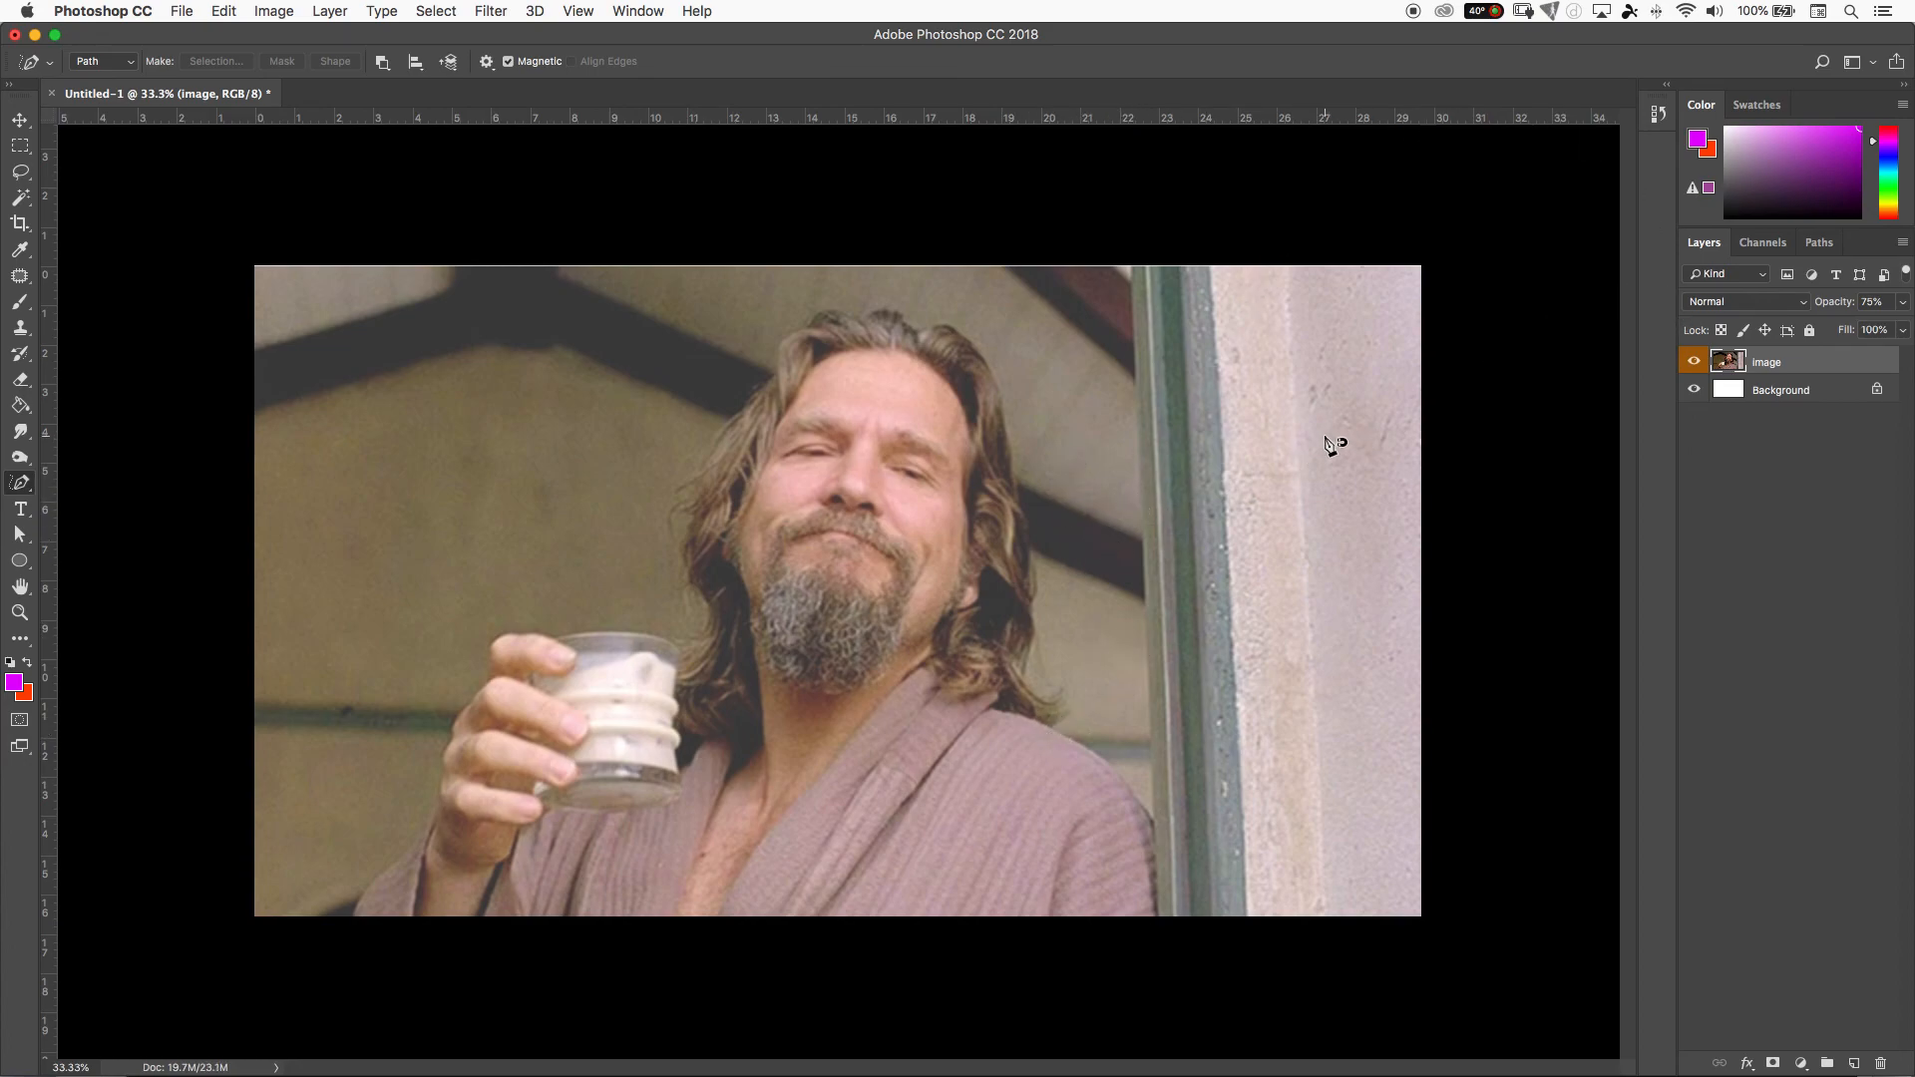
key("b")
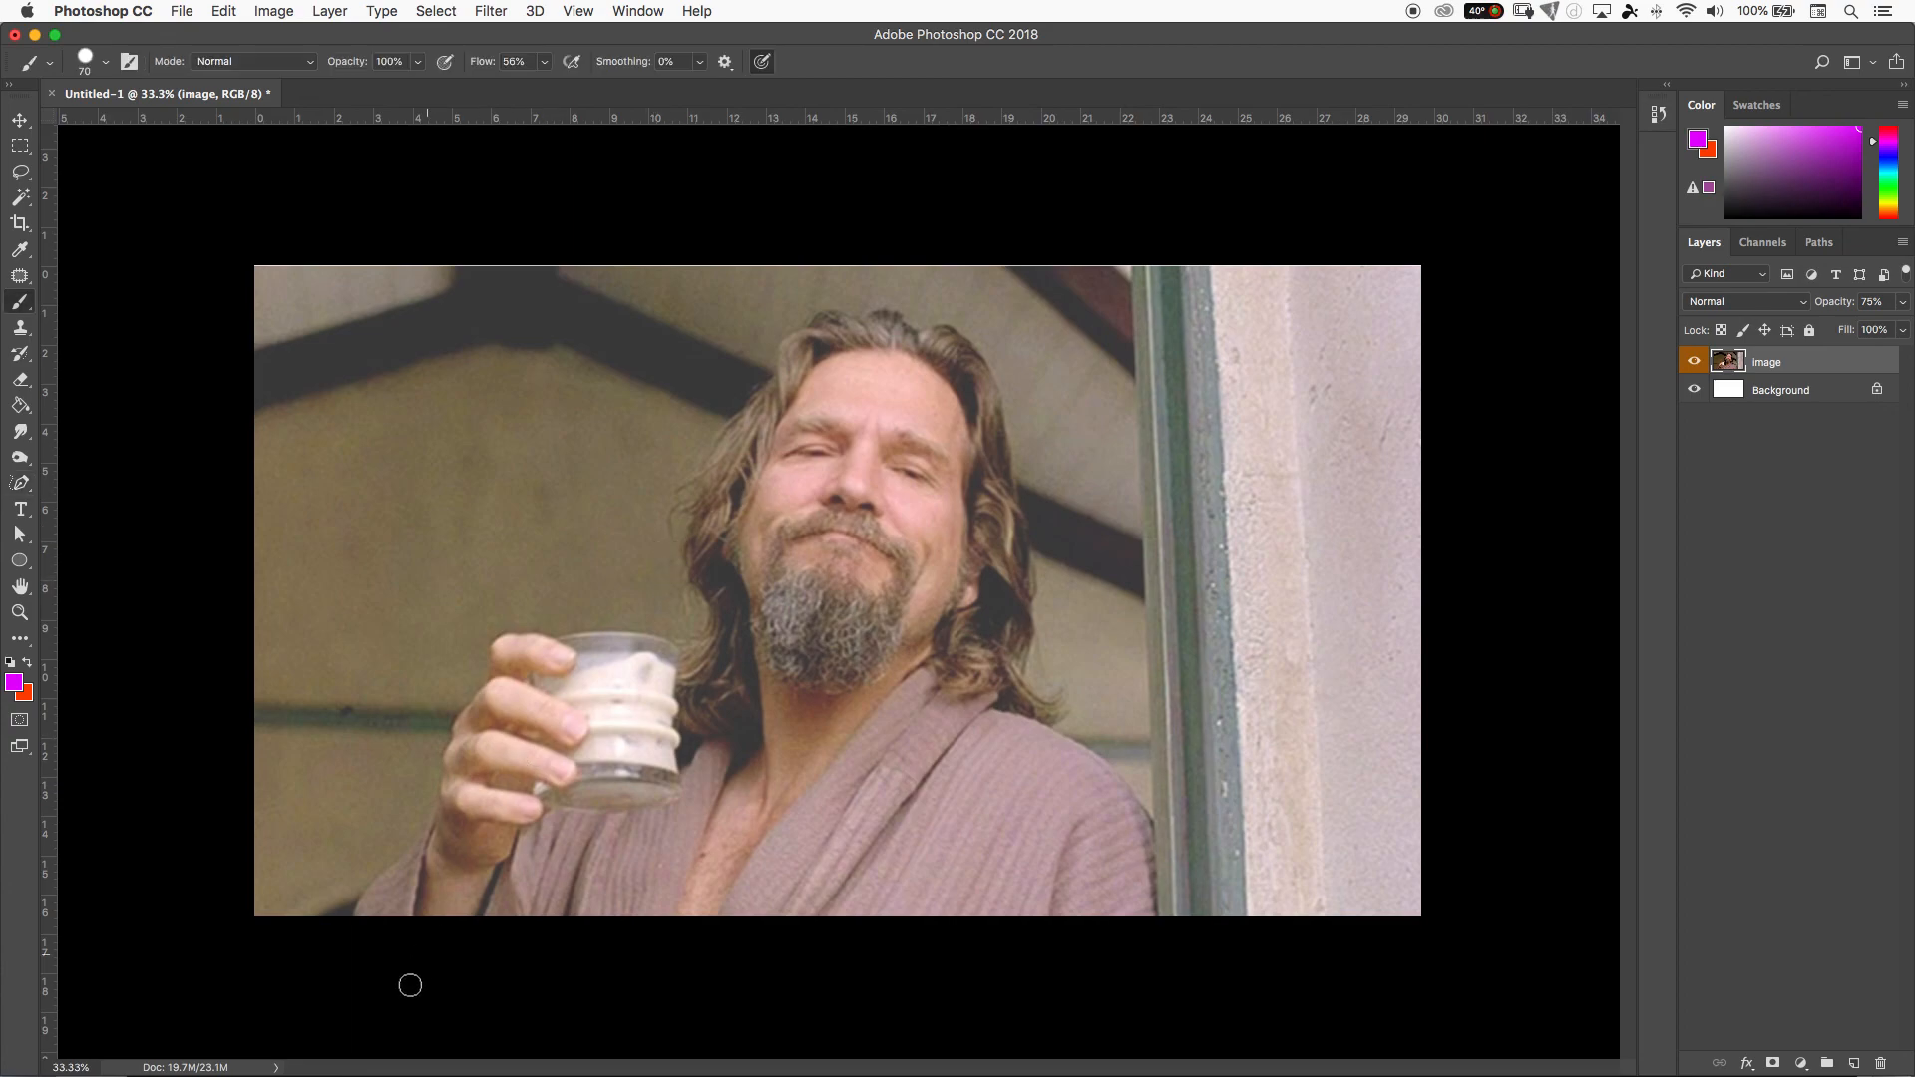